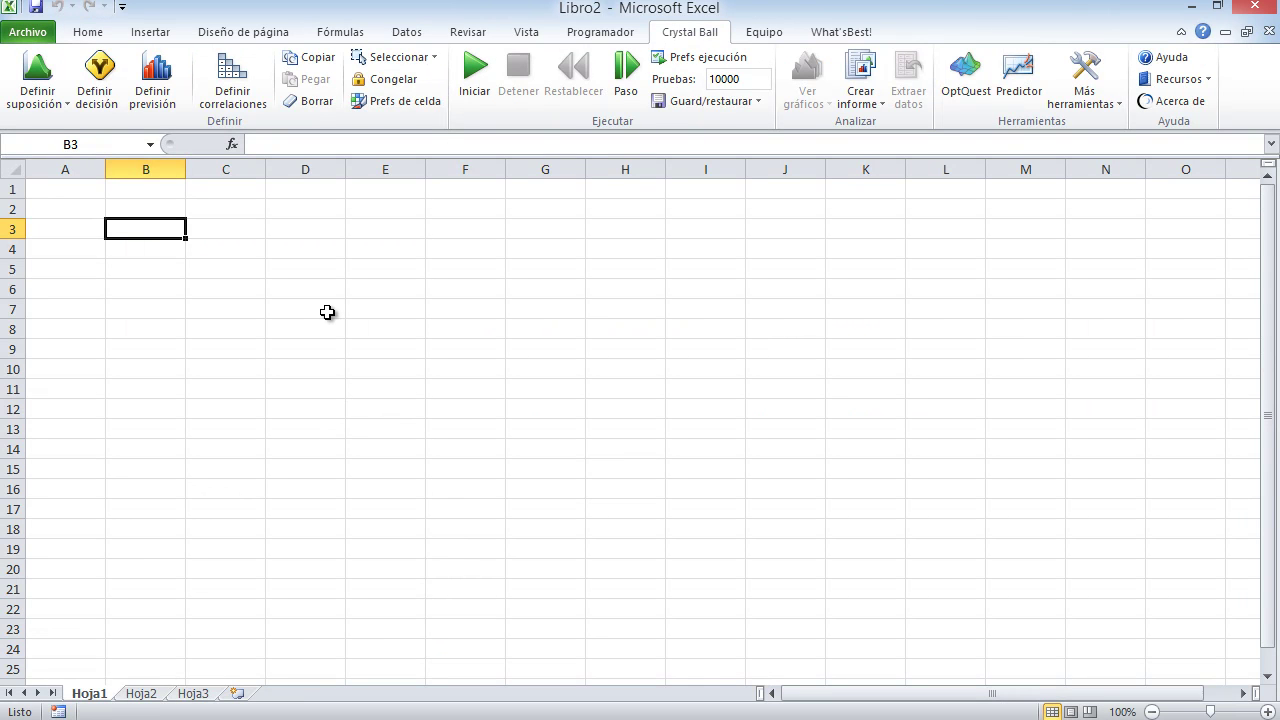
List the assets Terreno, galpon, maquinaria and equipos in cells B3 to B6 and narrow column B slightly.
text(Terreo)
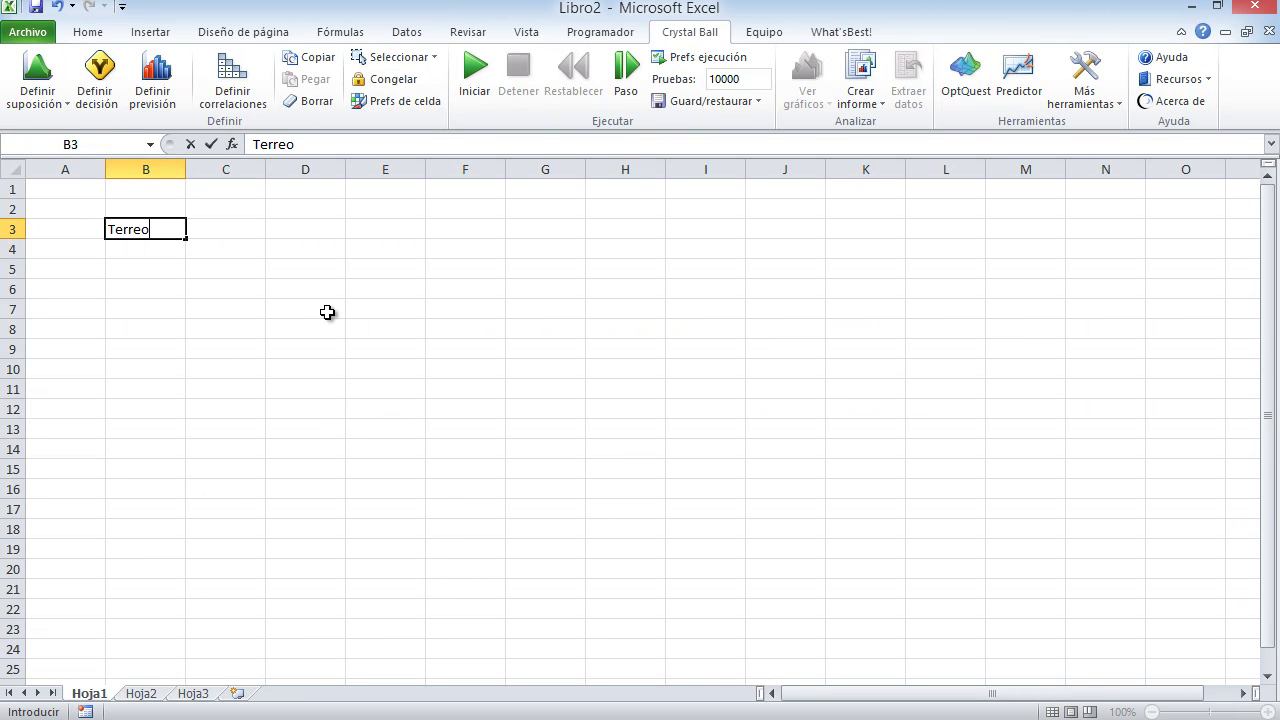
key(BackSpace)
text(no)
key(Return)
text(galpon)
key(Return)
text(maquinaria)
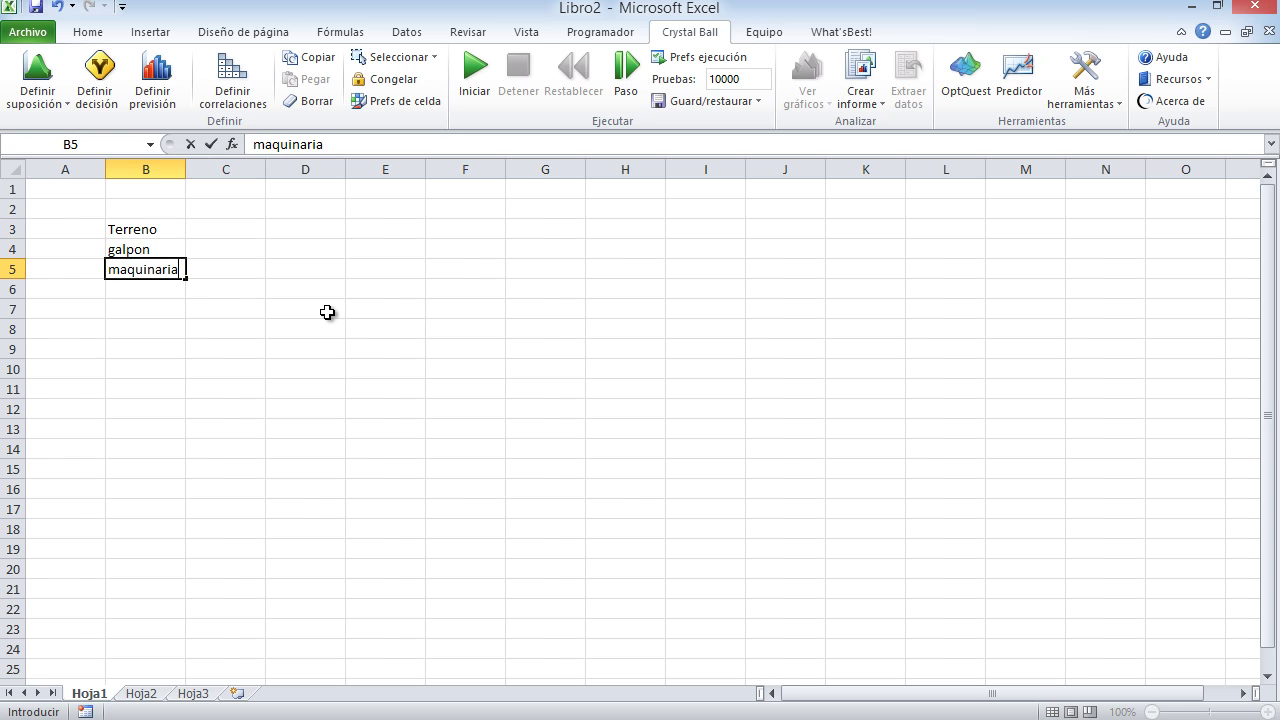
key(Return)
text(eq)
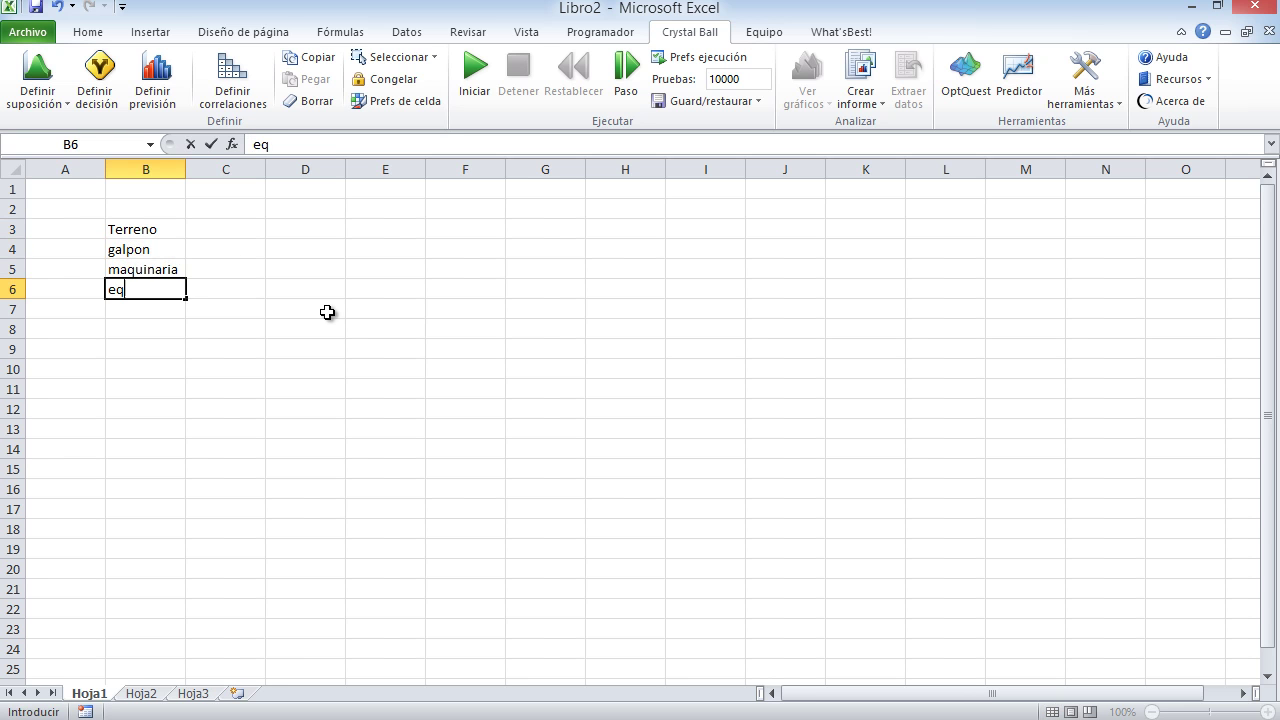
text(uipos)
click(306, 331)
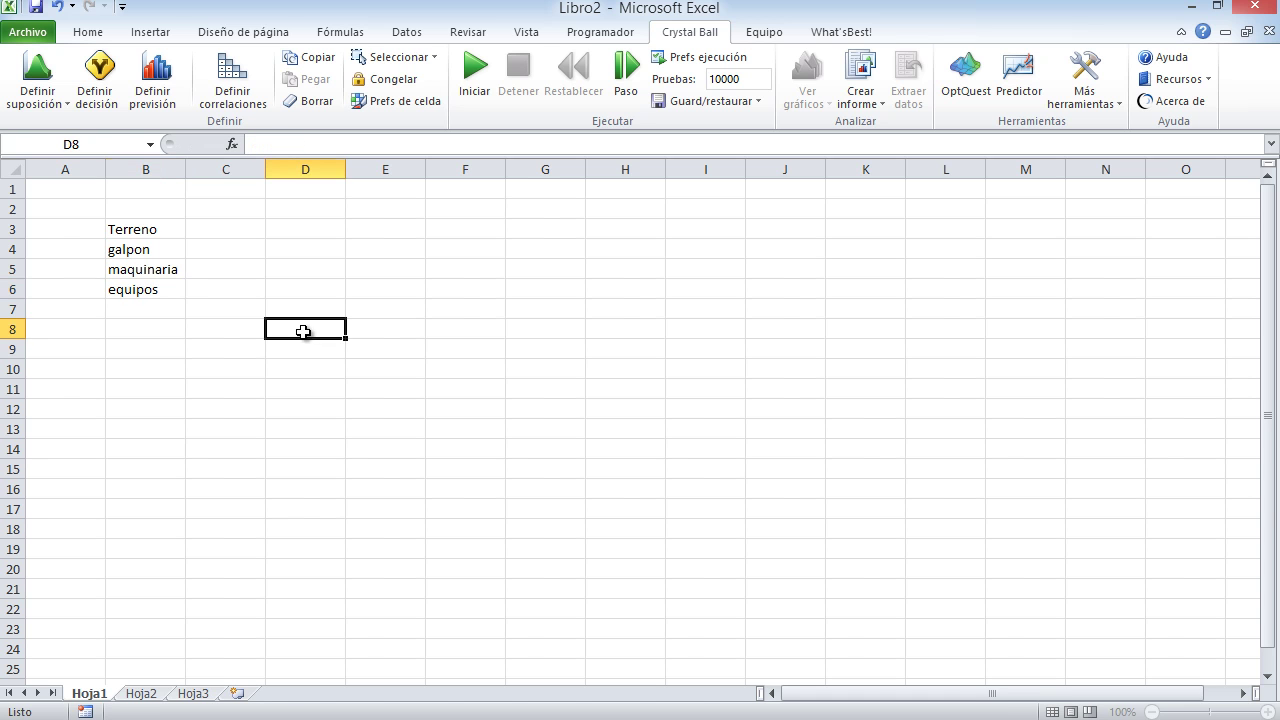
drag(190, 169, 188, 169)
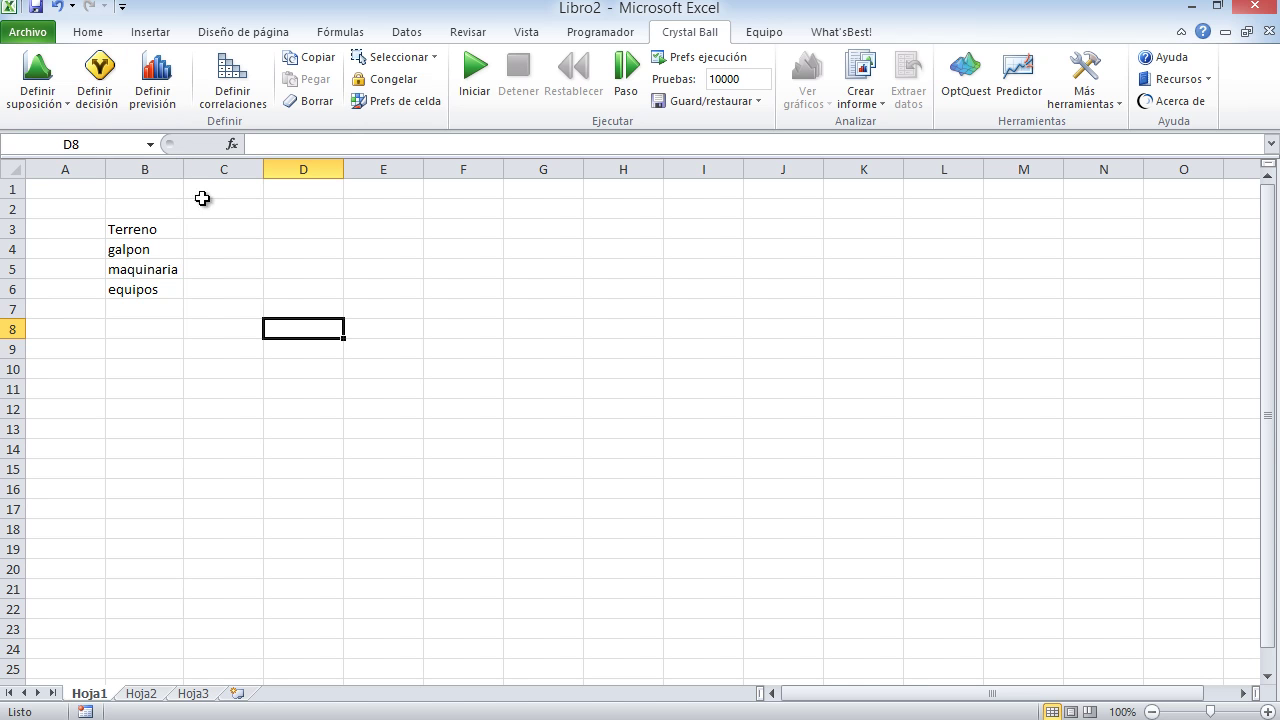
Add the heading compra in C2 and enter Terreno's purchase price of 7000000 in C3, consulting the exercise guide in Word.
click(216, 203)
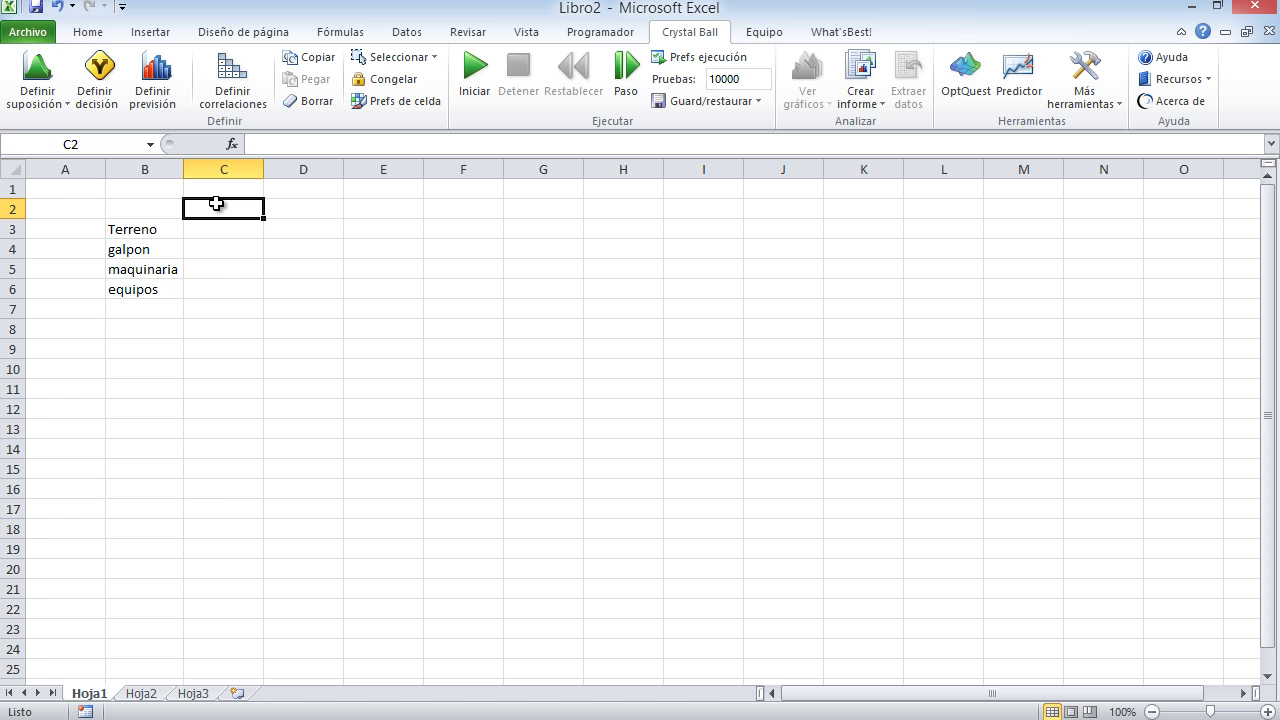
text(compra)
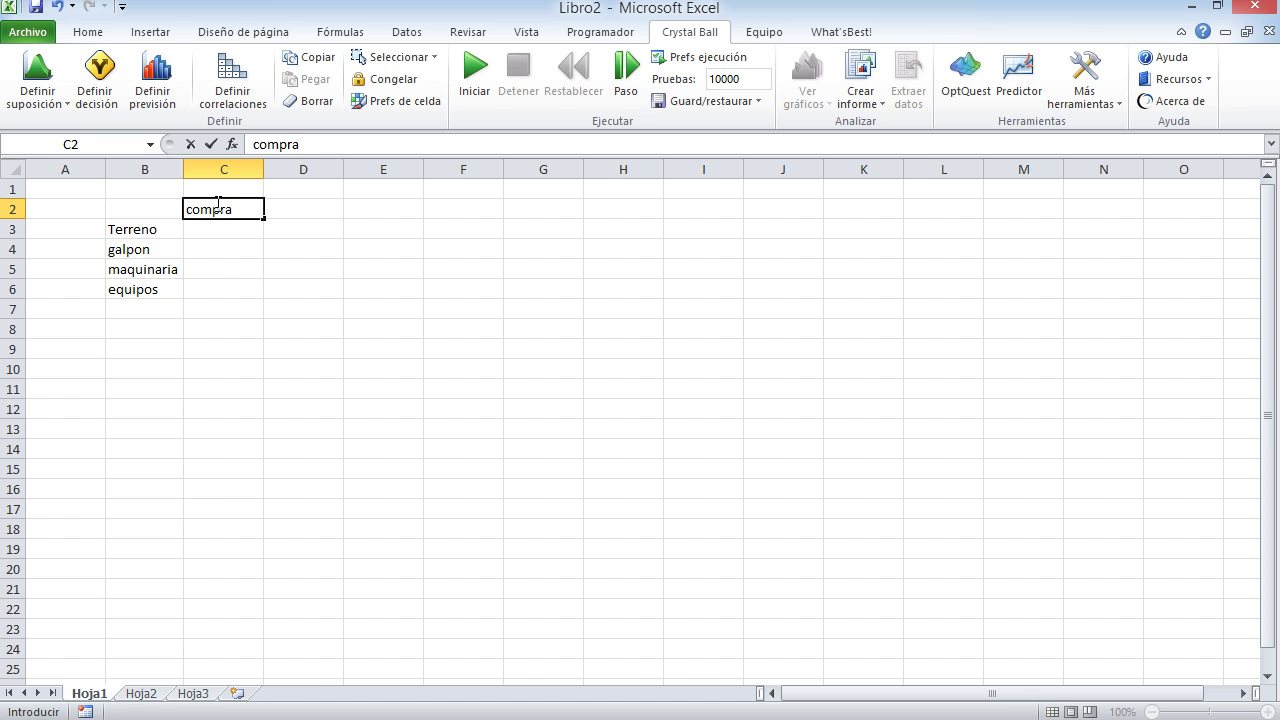
key(alt+Tab)
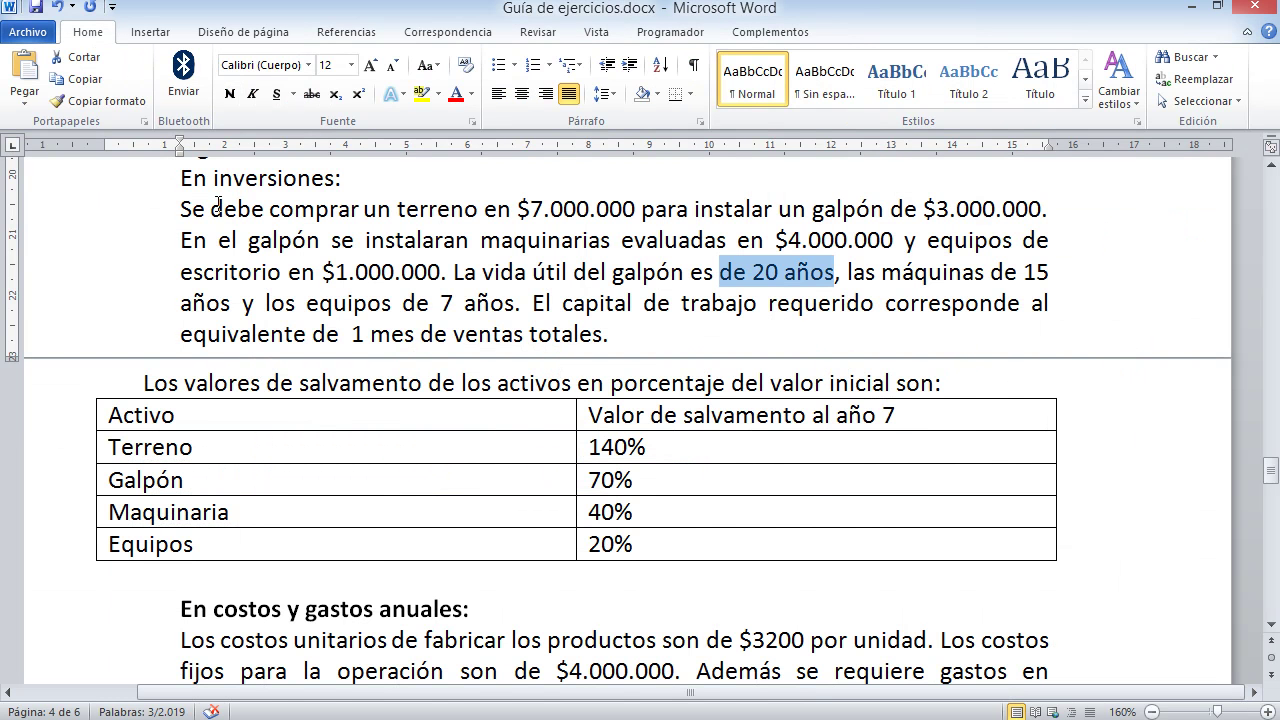
scroll(218, 205, up, 3)
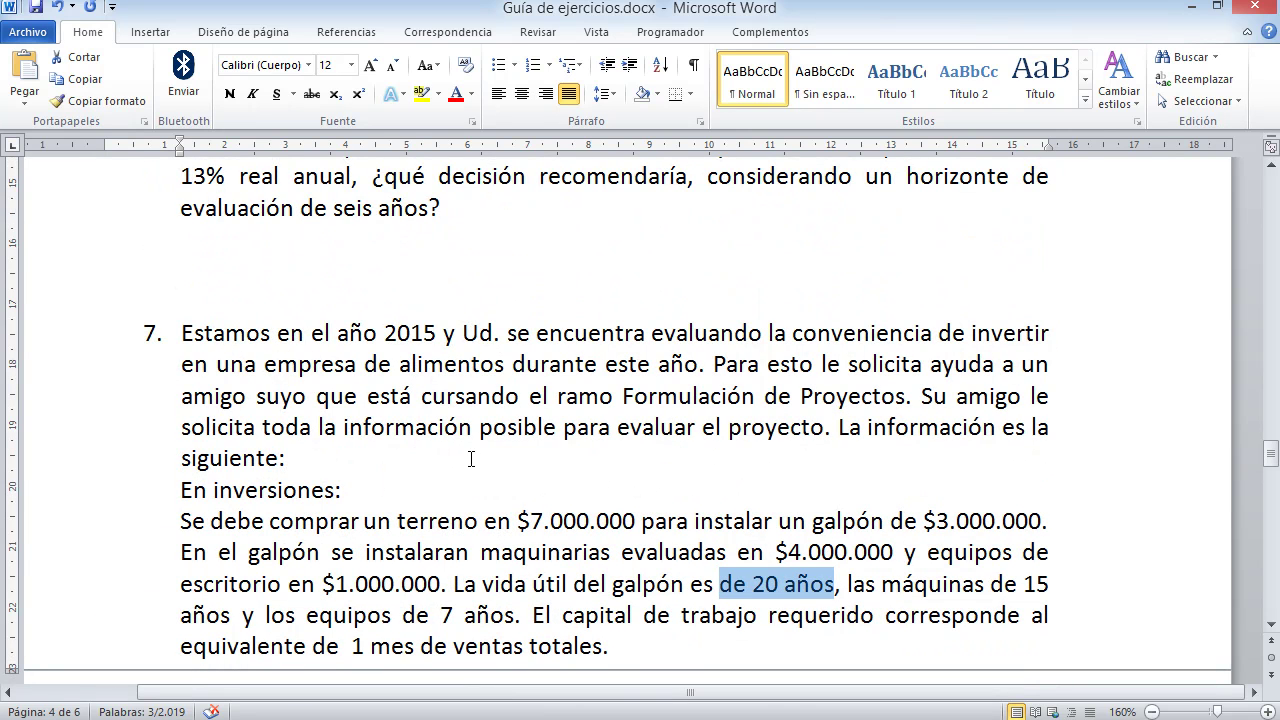
key(alt+Tab)
key(Return)
text(700000)
key(Return)
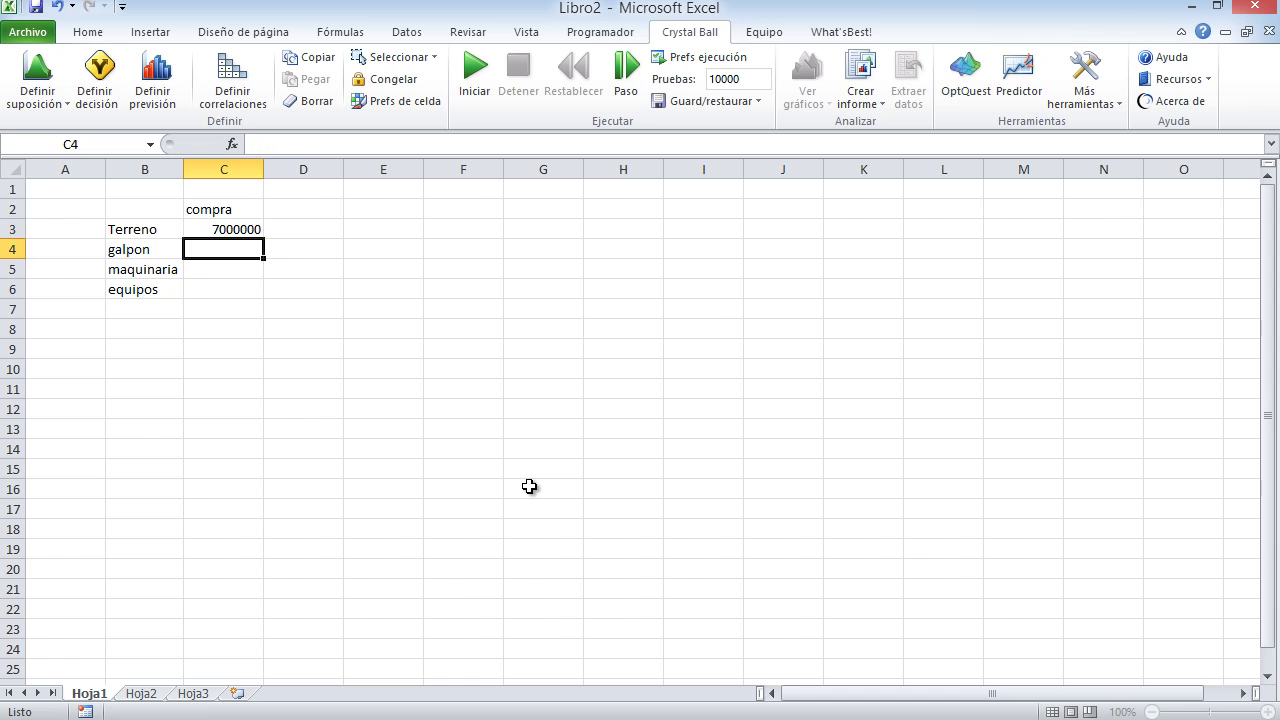
Enter the purchase prices from the Word exercise guide: 3000000 for galpon in C4 and 4000000 for maquinaria in C5.
key(alt+Tab)
key(alt+Tab)
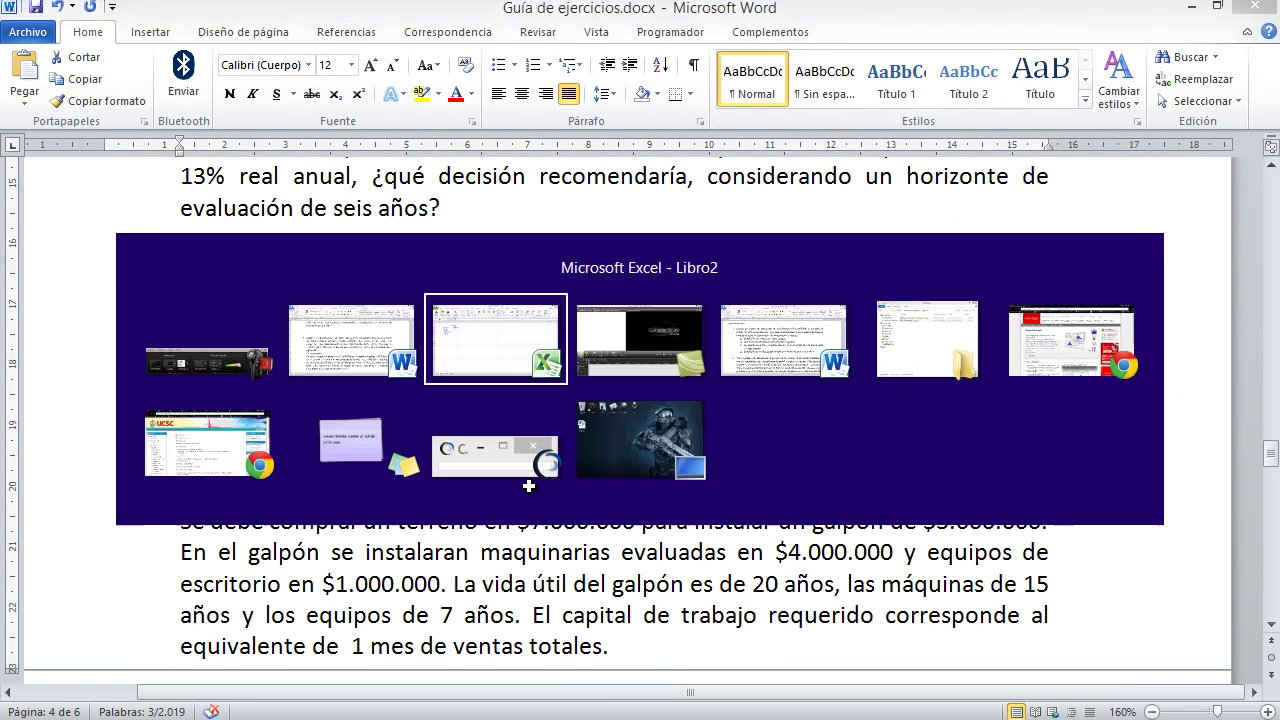
text(3000000)
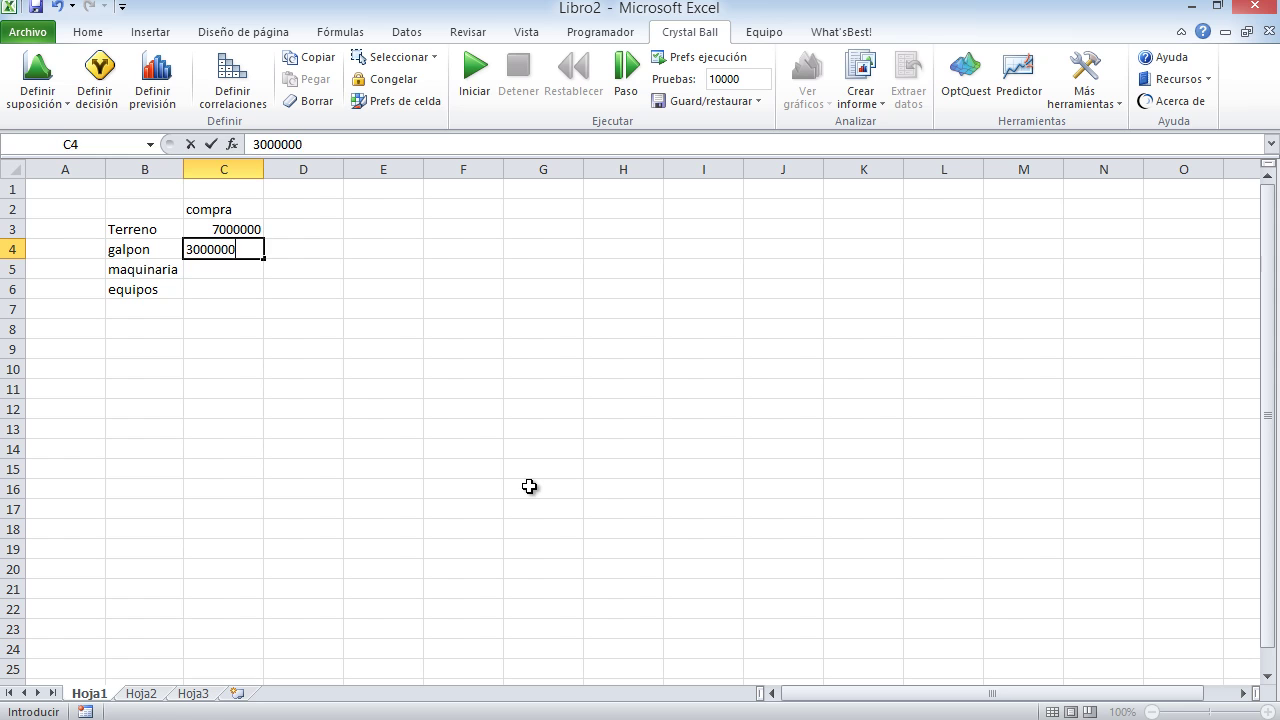
key(Return)
key(alt+Tab)
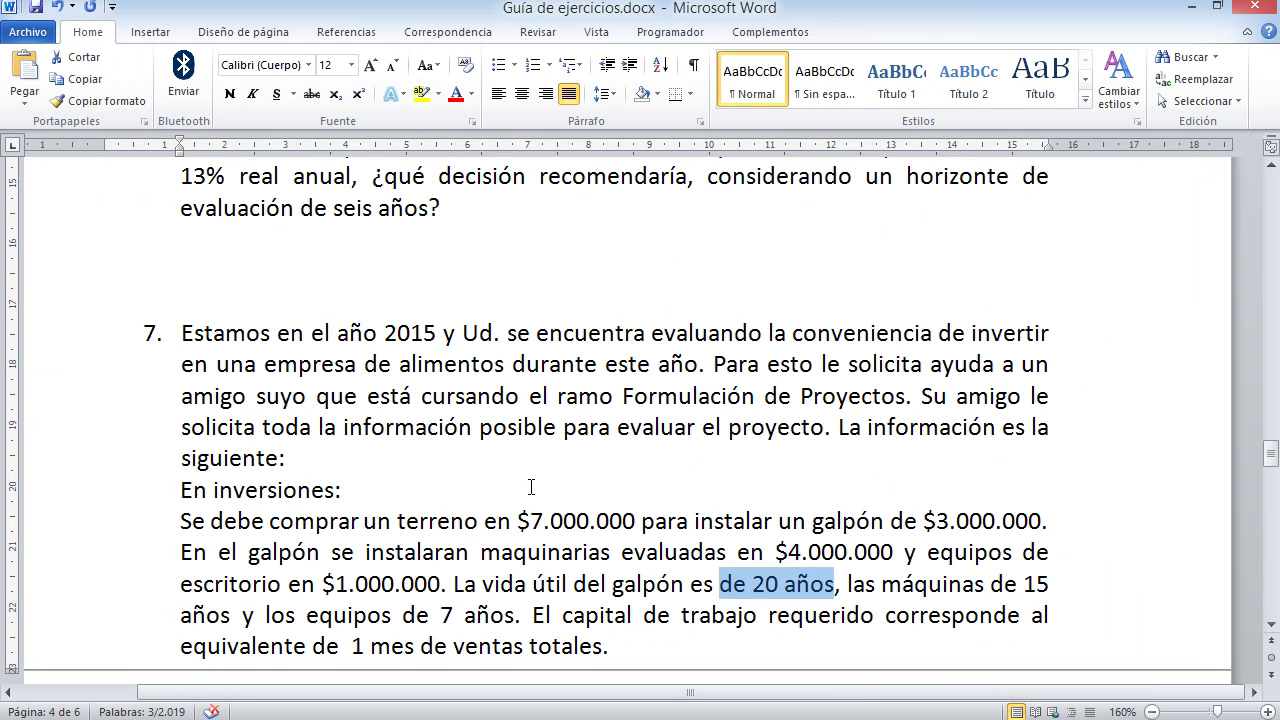
key(alt+Tab)
text(4.000.)
text(000)
key(Return)
Enter the equipos purchase price of 1000000 in C6, checking it against the Word exercise guide.
key(alt+Tab)
key(alt+Tab)
text(1000000)
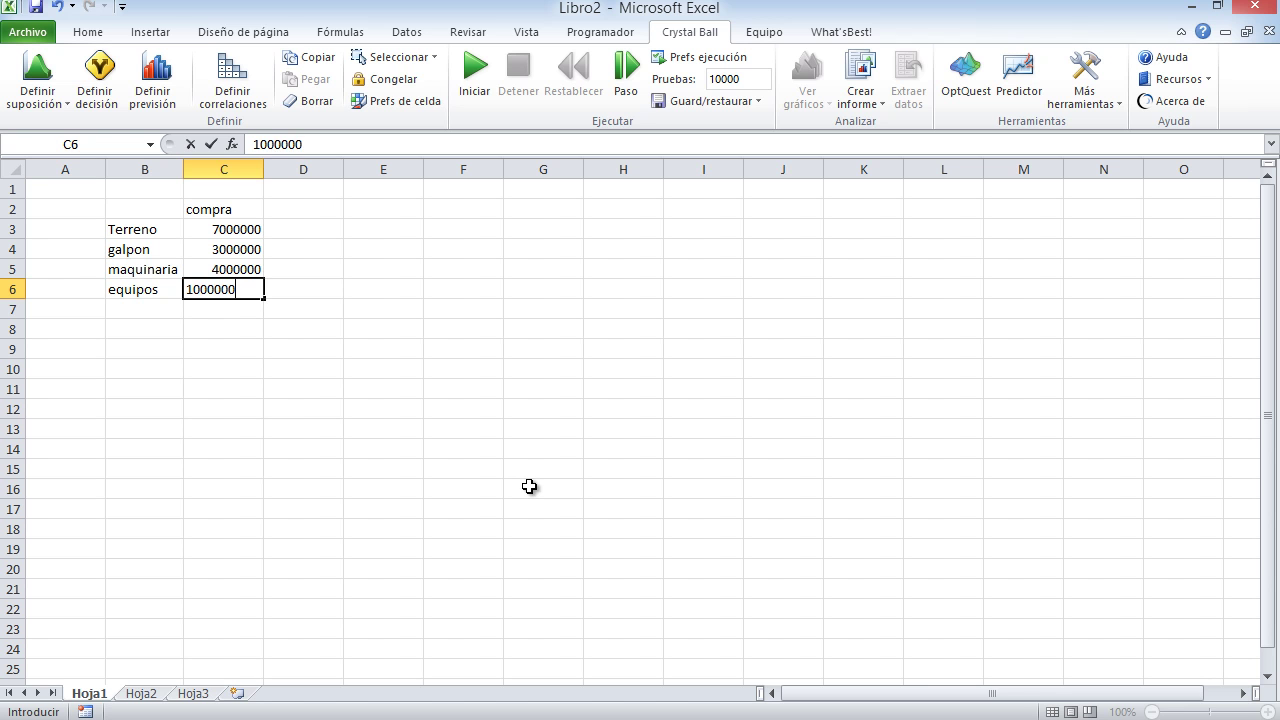
key(Return)
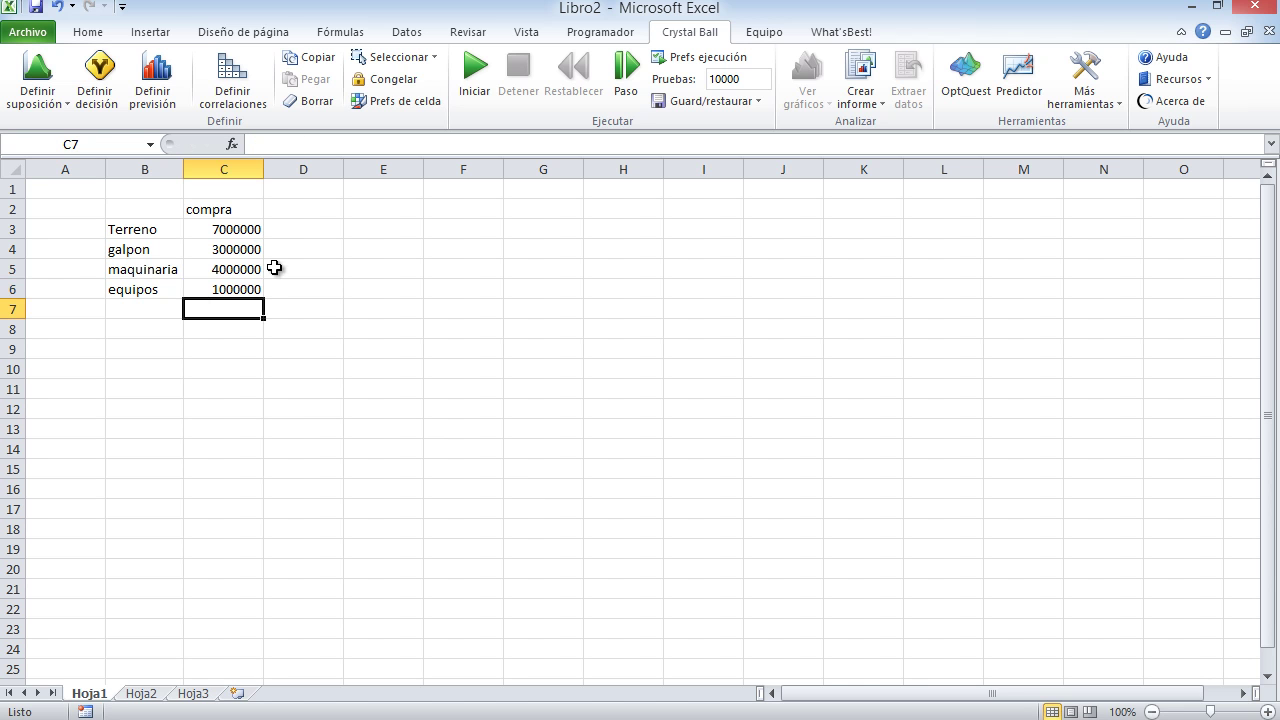
drag(231, 206, 230, 289)
Add the heading vida util in D2 and enter a dash for Terreno in D3.
click(287, 210)
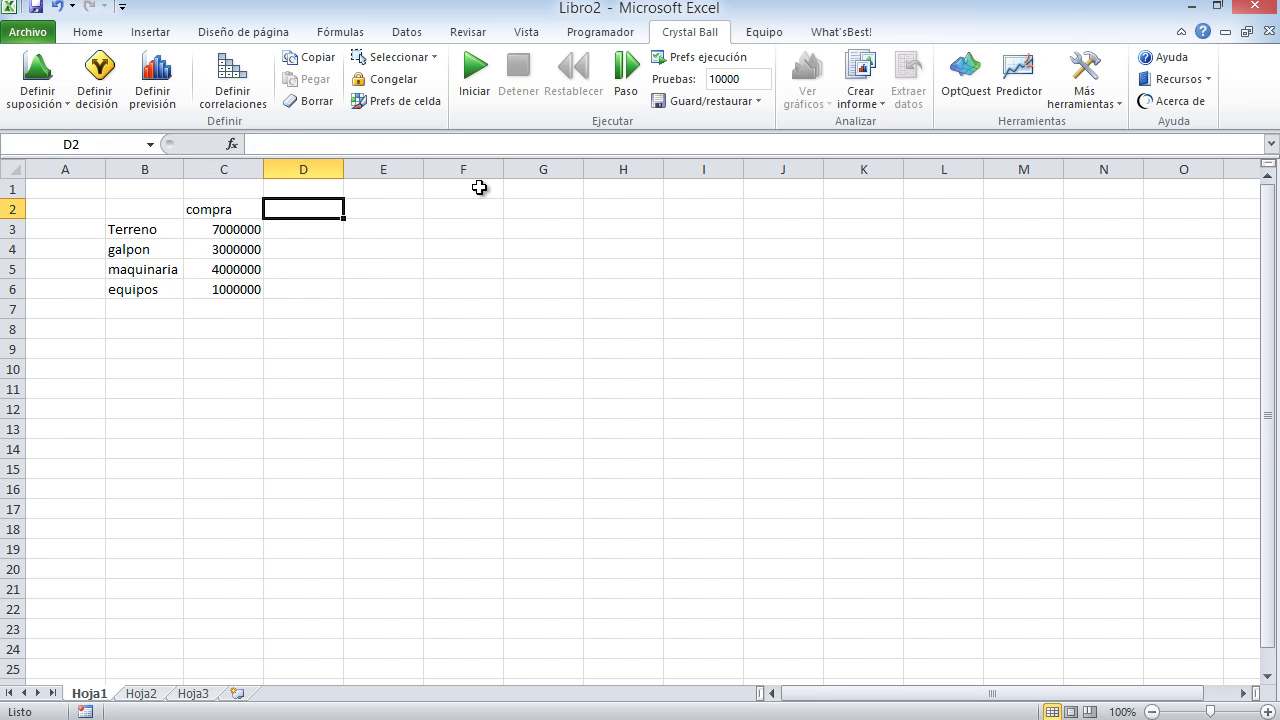
text(vida util)
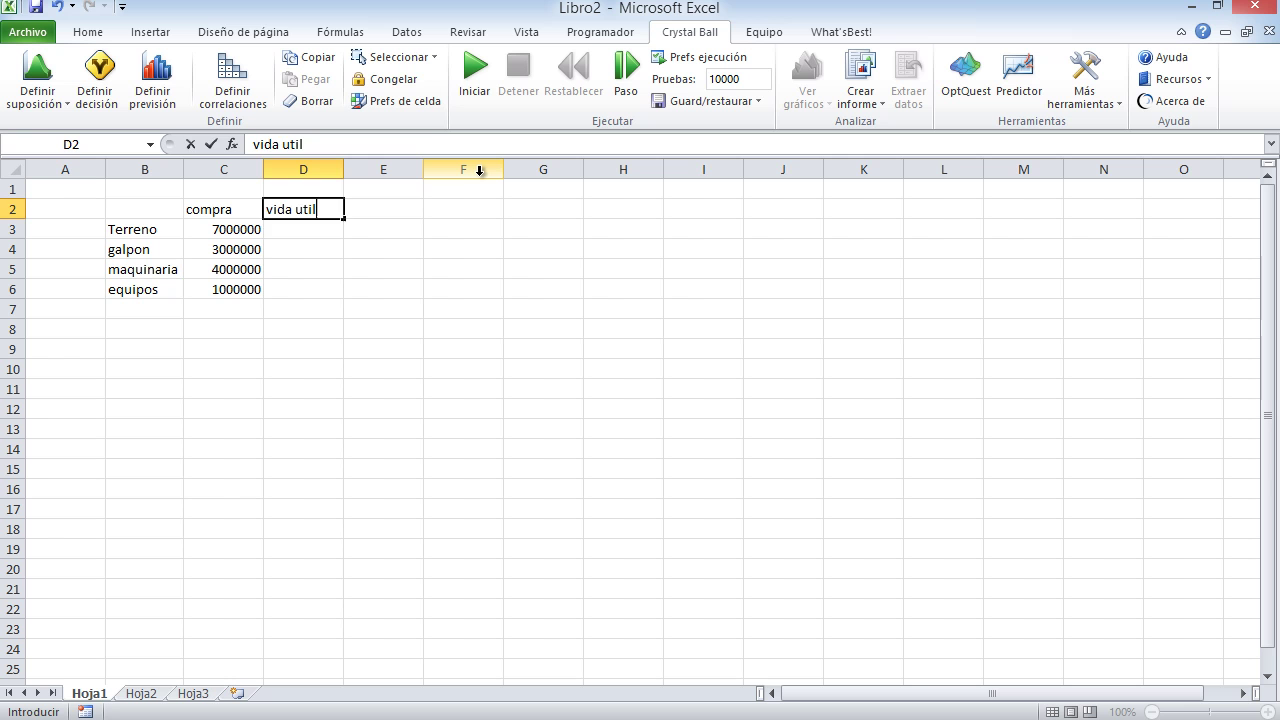
key(Return)
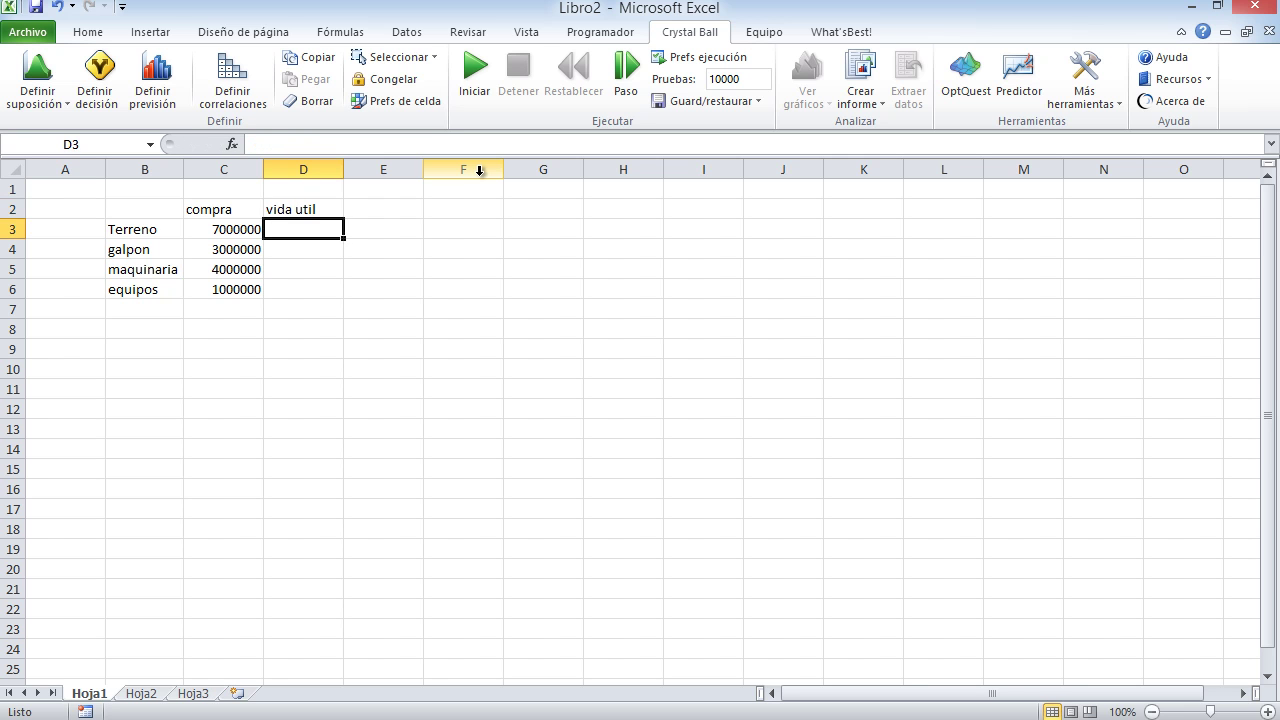
text(-)
key(Down)
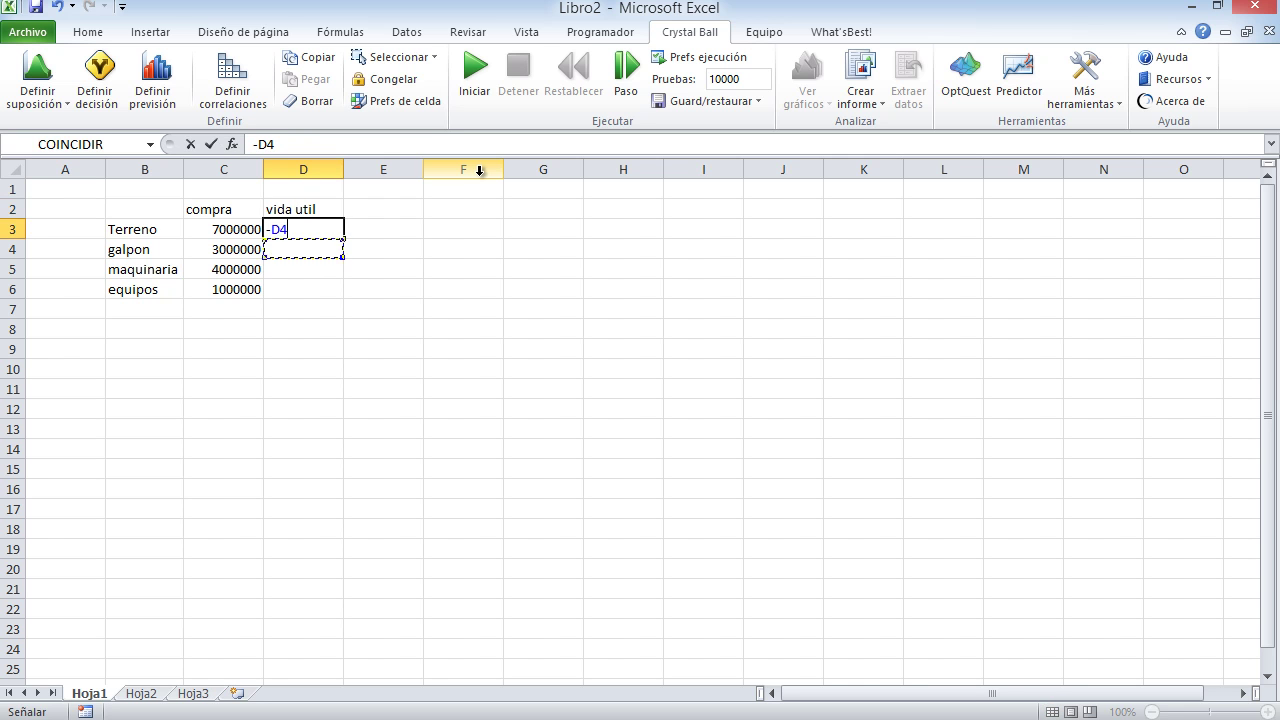
key(BackSpace)
key(Return)
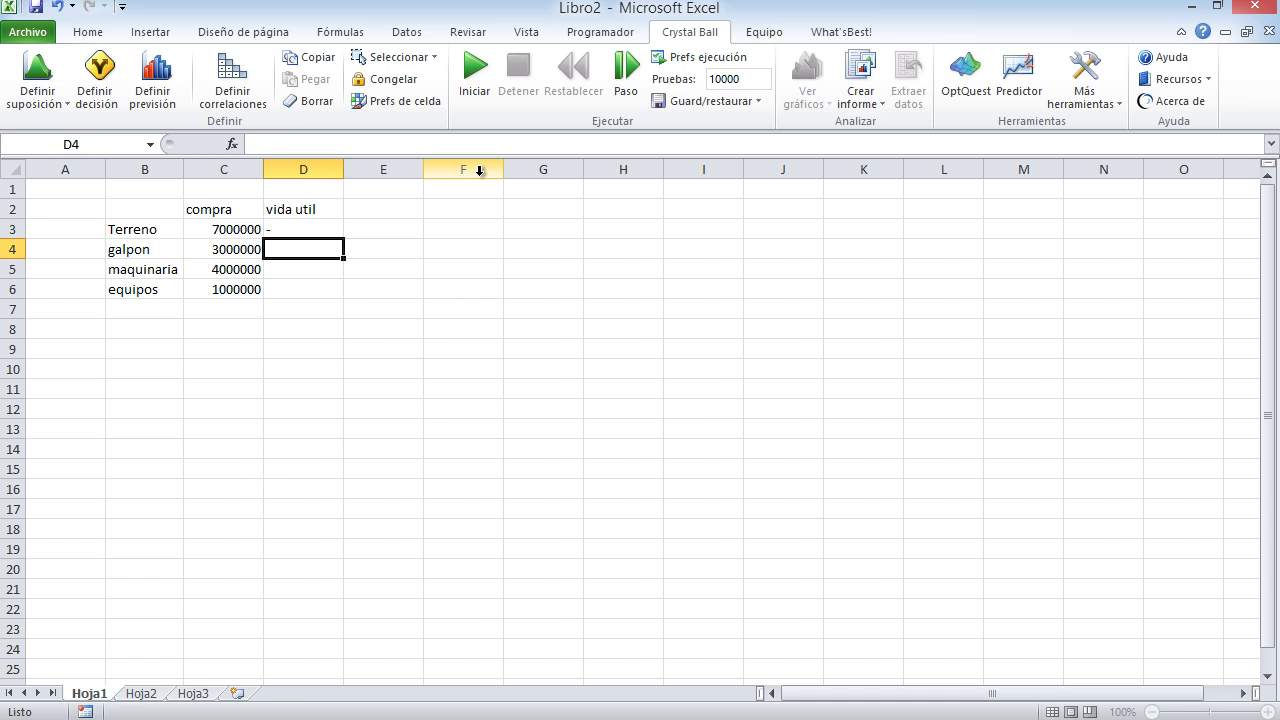
Enter the useful lives from the Word exercise guide in D4 to D6: 20 for galpon, 15 for maquinaria and 7 for equipos.
key(alt+Tab)
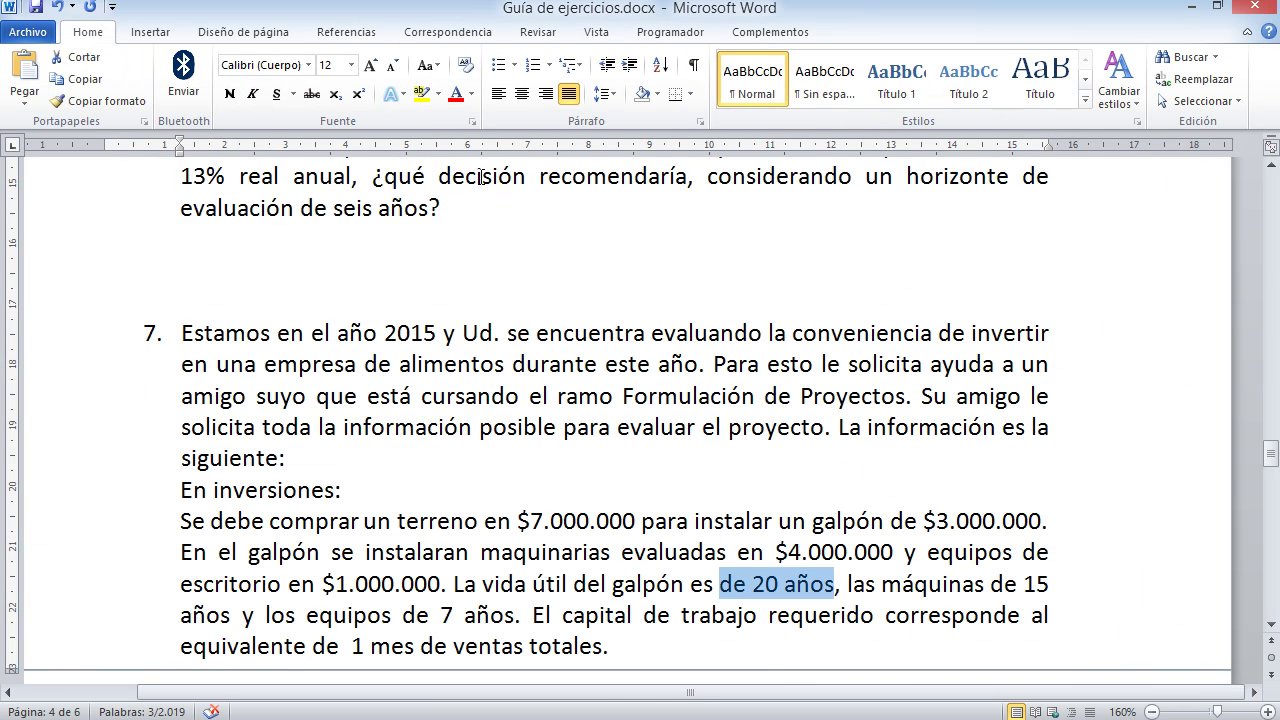
key(alt+Tab)
text(20)
key(Return)
text(15)
key(Return)
text(7)
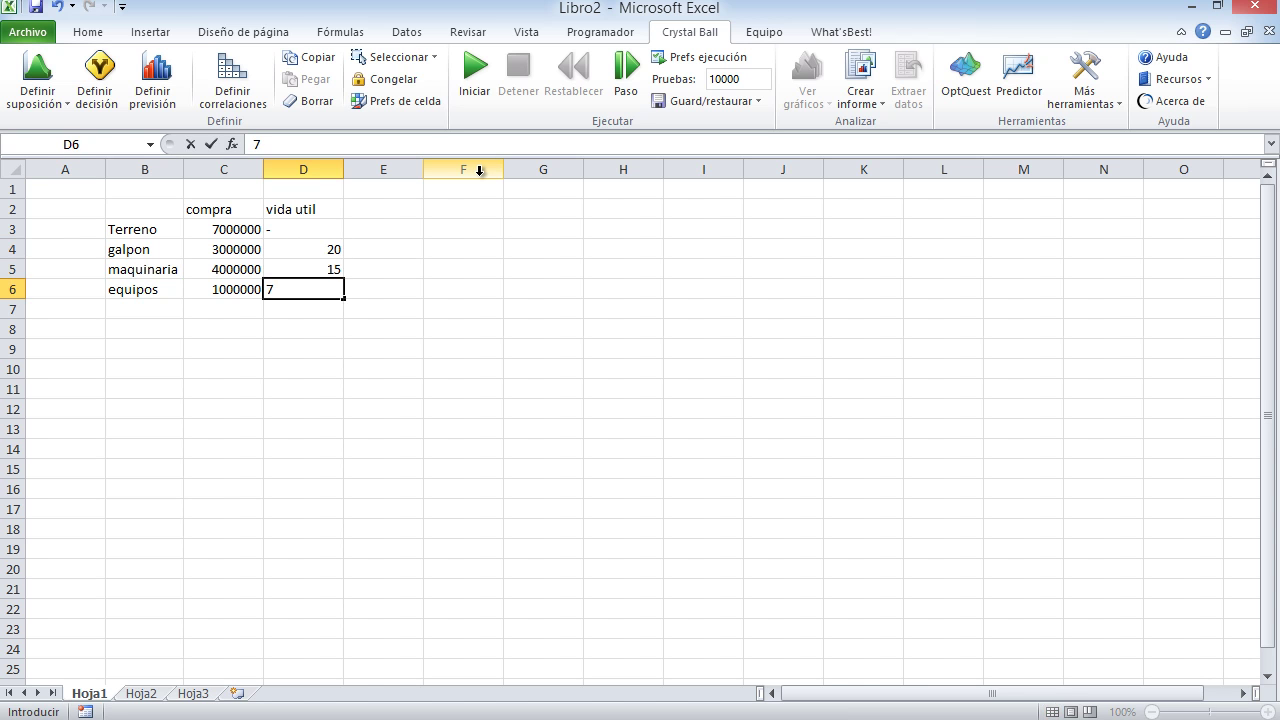
key(Return)
Add the heading Venta in E2 and enter the salvage percentages from the Word guide: 140% for Terreno and 70% for galpon.
click(374, 211)
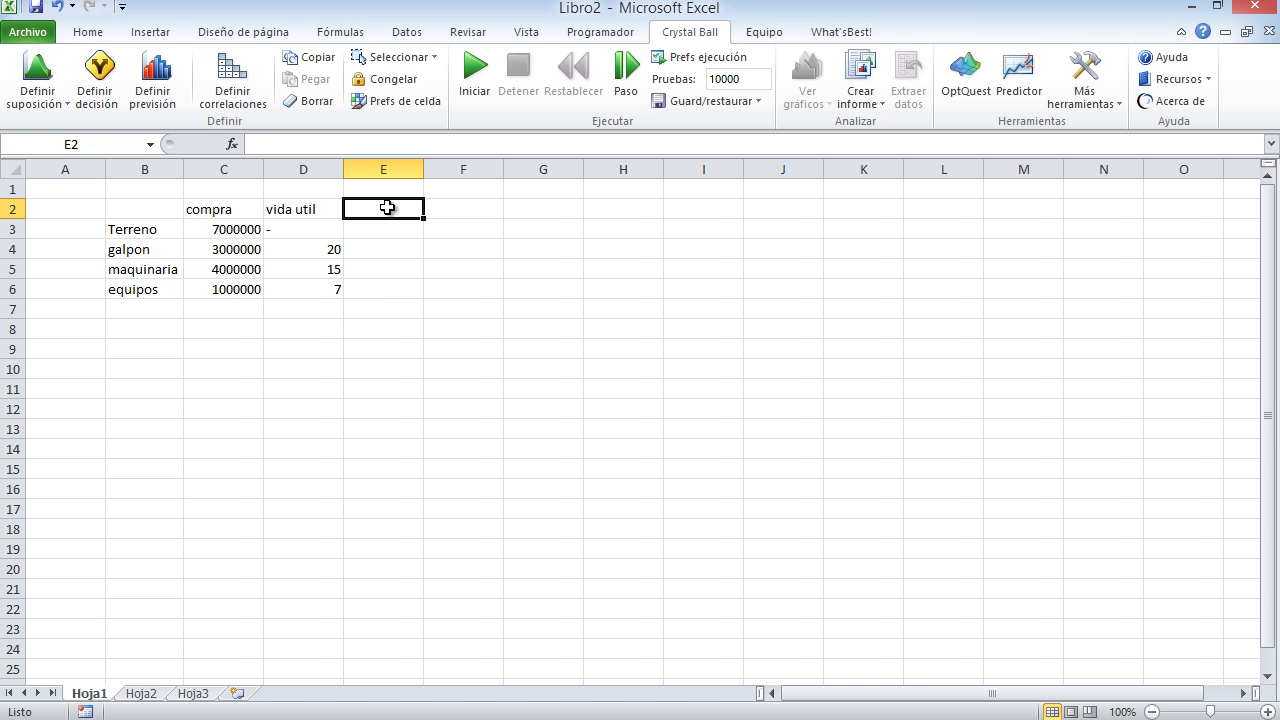
text(Venta)
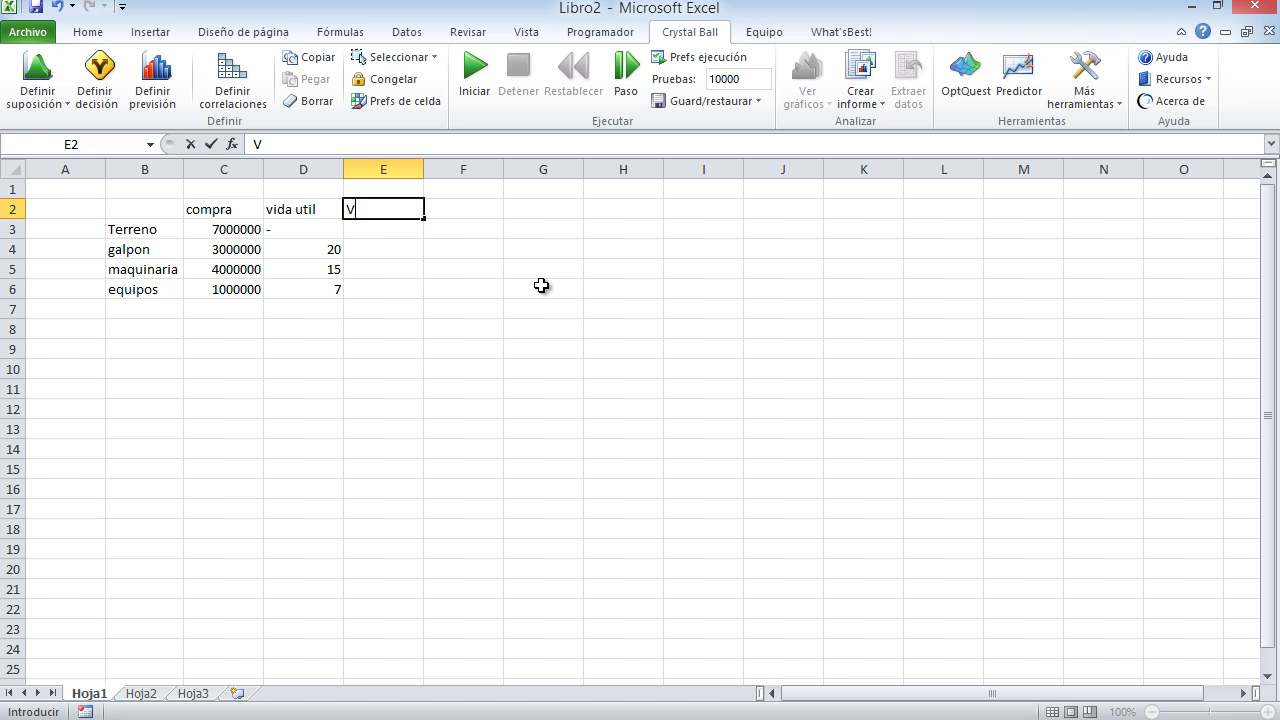
key(Return)
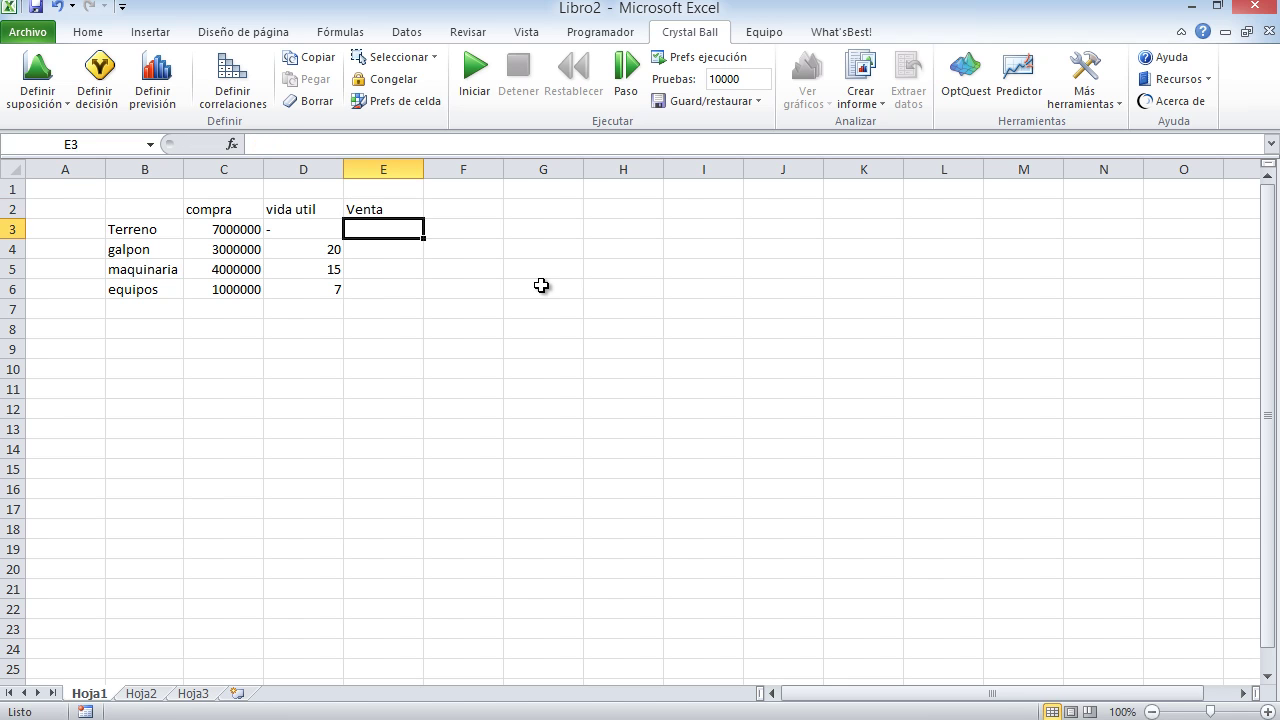
key(alt+Tab)
scroll(550, 345, down, 3)
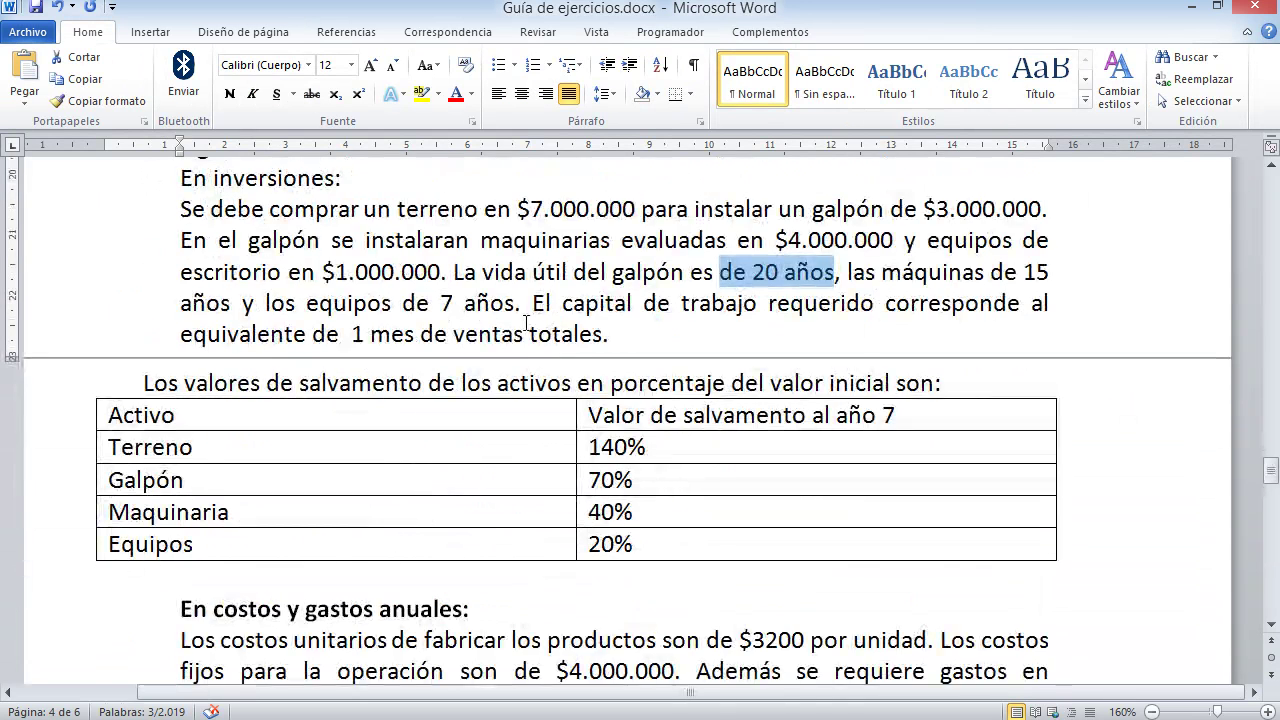
scroll(526, 323, down, 1)
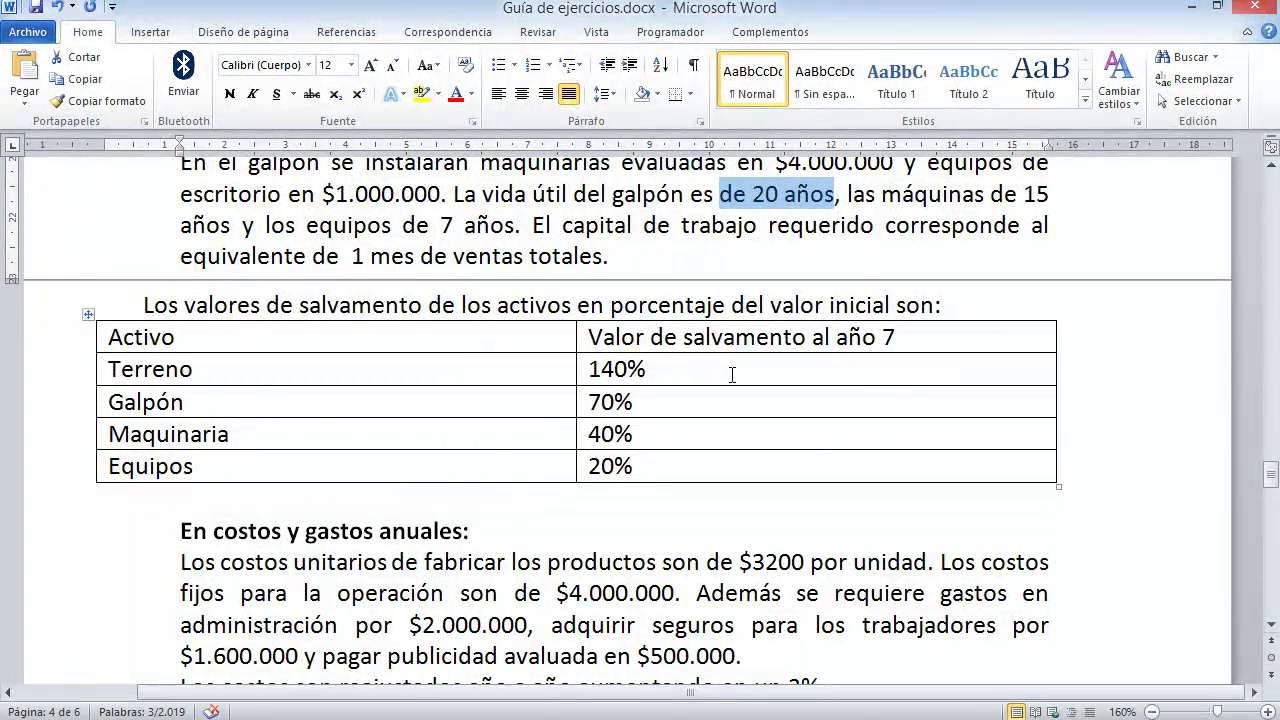
key(alt+Tab)
text(1)
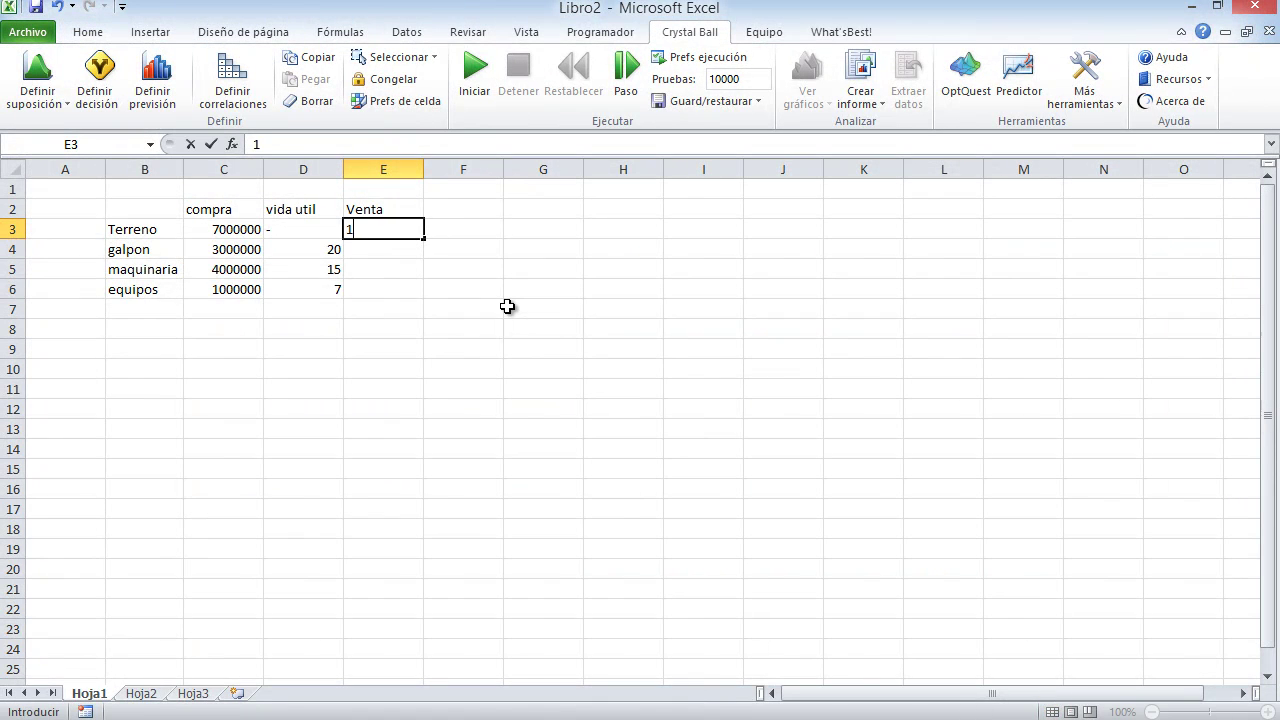
text(40%)
key(Return)
text(70%)
key(Return)
Enter the salvage percentages of 40% for maquinaria in E5 and 20% for equipos in E6, rechecking the table in Word.
text(2)
key(BackSpace)
text(3)
key(BackSpace)
text(40%)
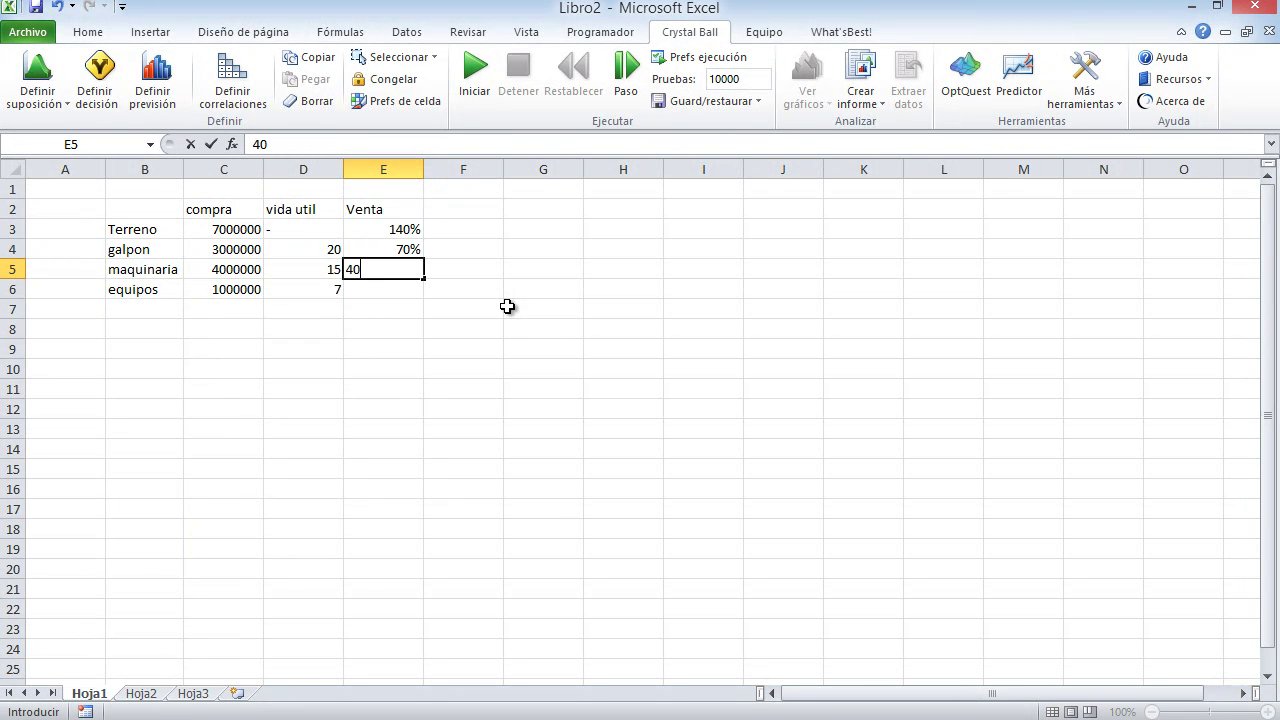
key(Return)
key(alt+Tab)
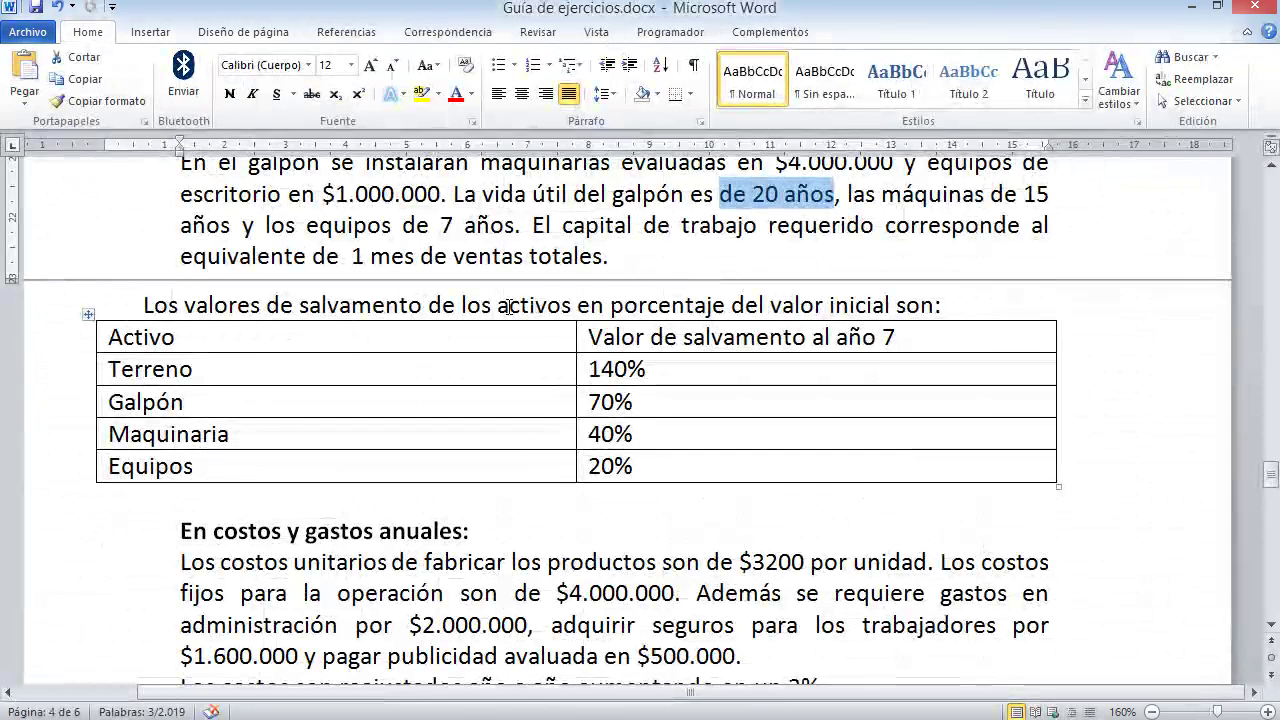
key(alt+Tab)
text(20)
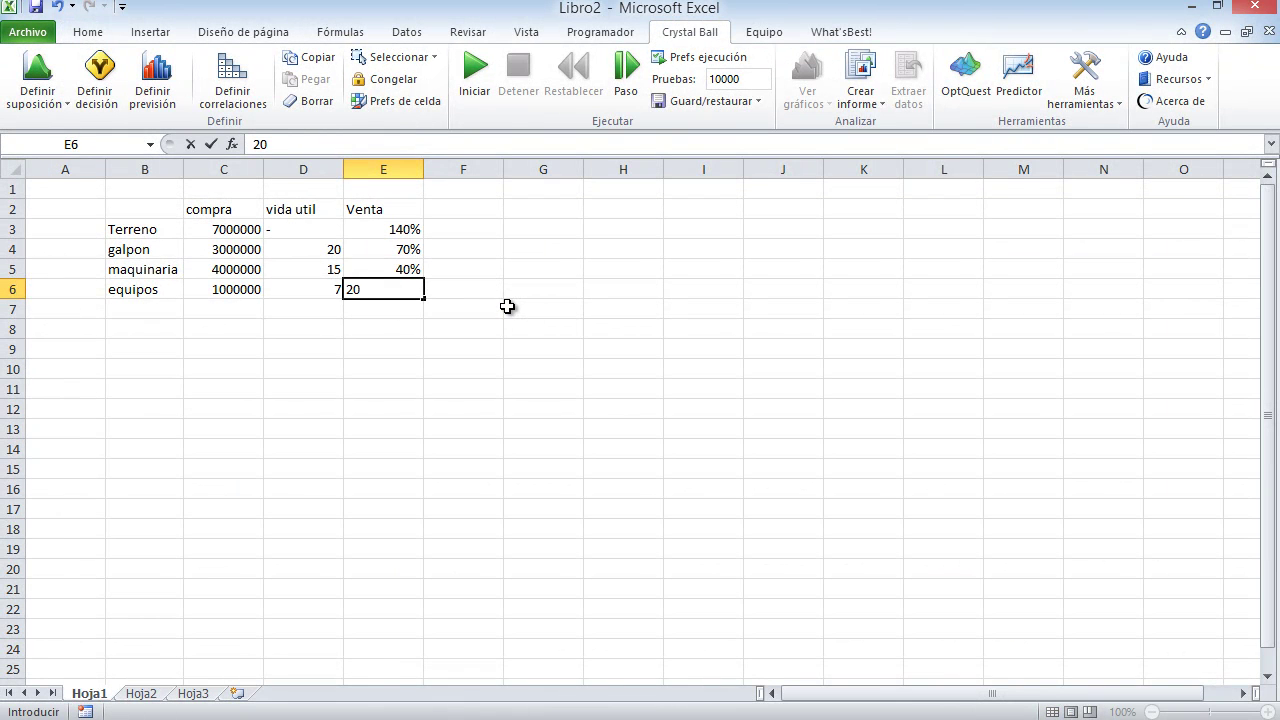
text(%)
key(Return)
Add the heading venta pesos in F2 and calculate Terreno's sale value in F3 with the formula =E3*C3.
click(443, 210)
text(venta pesos)
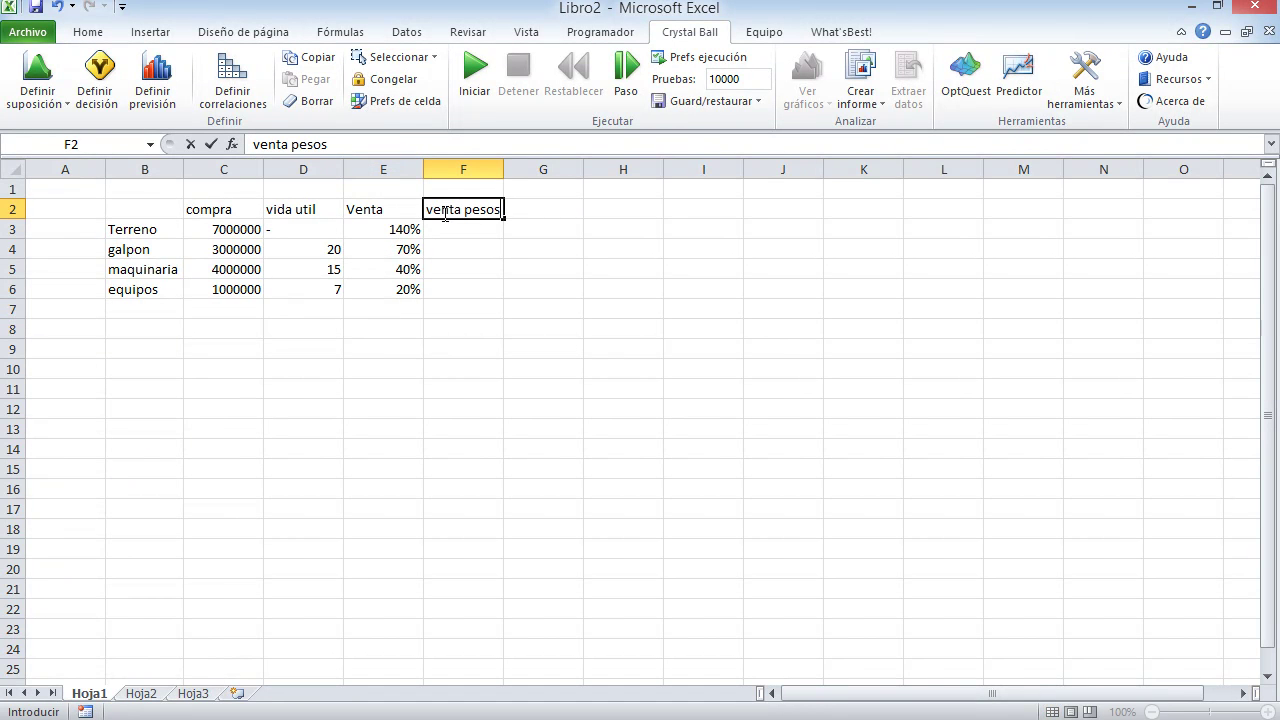
key(Return)
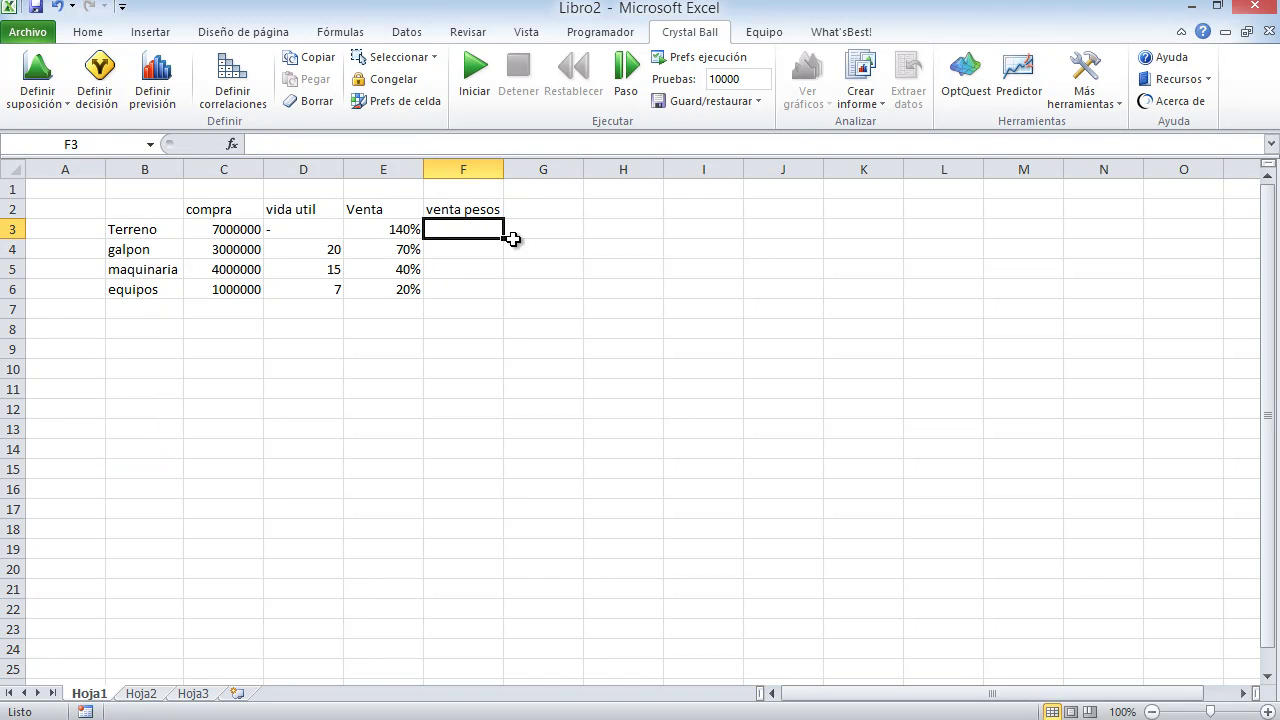
text(=)
click(410, 230)
text(*)
click(229, 231)
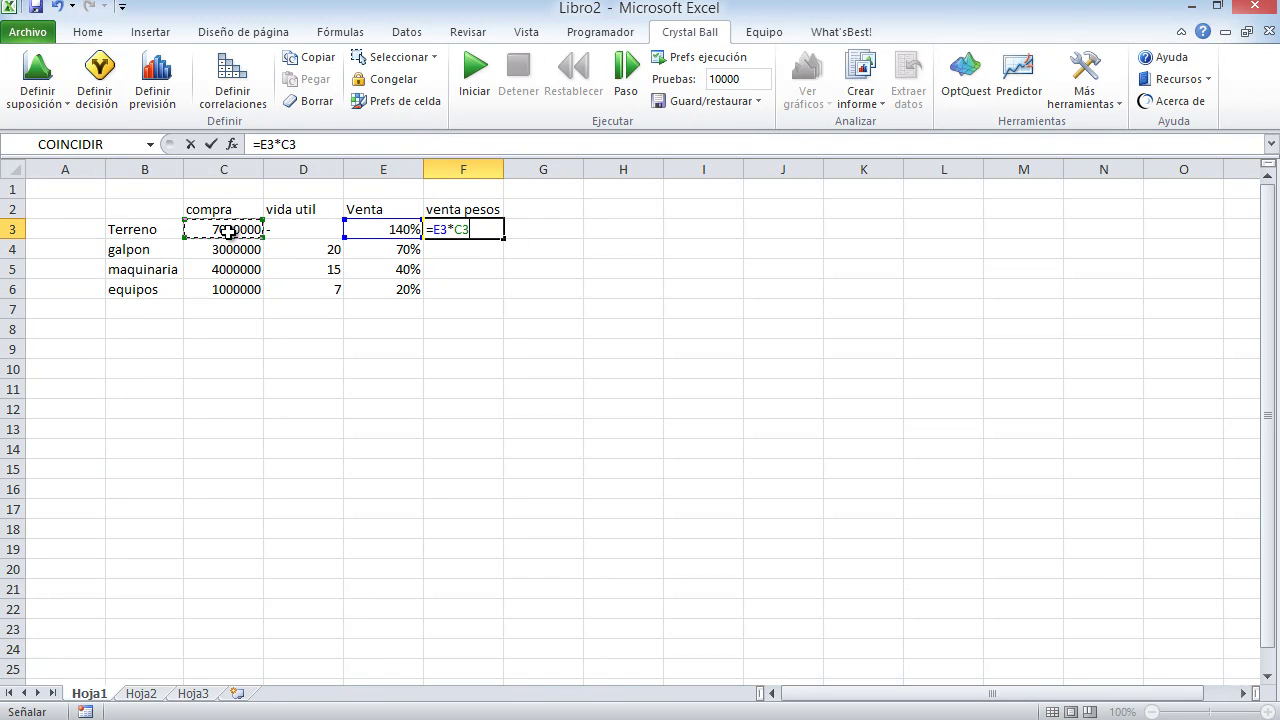
key(Return)
click(466, 230)
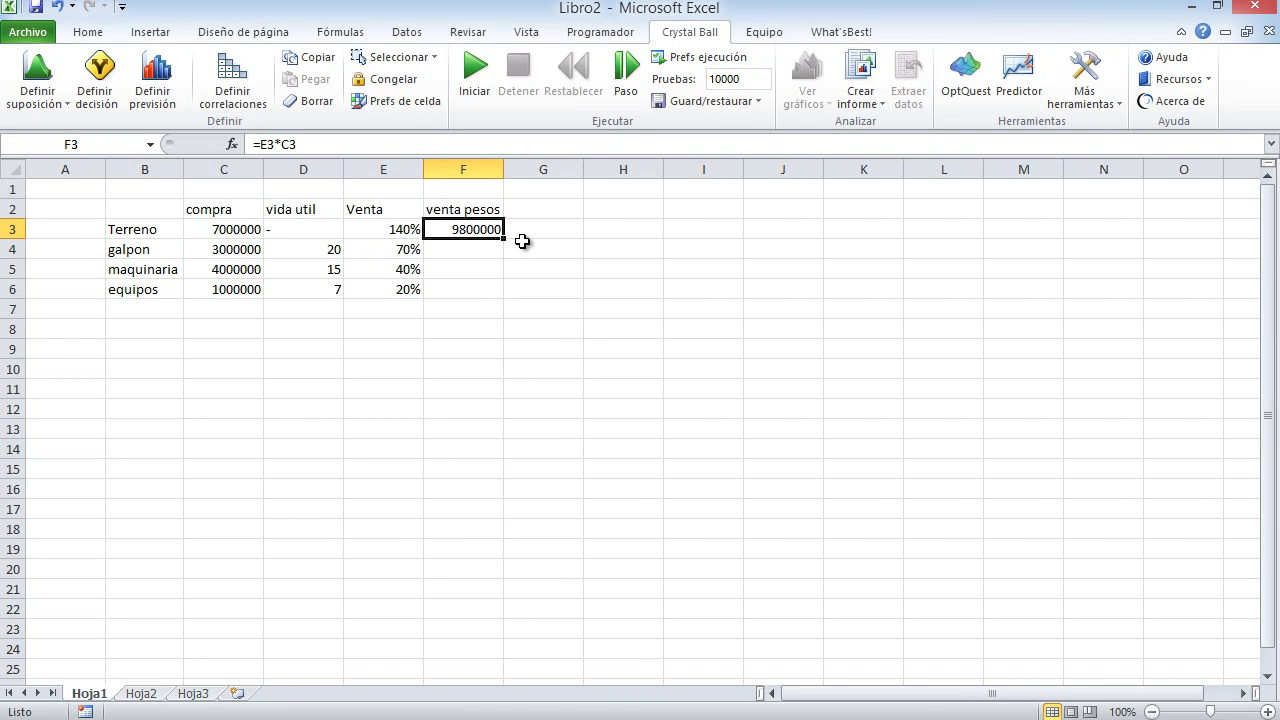
Copy Terreno's sale value formula from F3 down through F6 for galpon, maquinaria and equipos.
drag(504, 239, 506, 294)
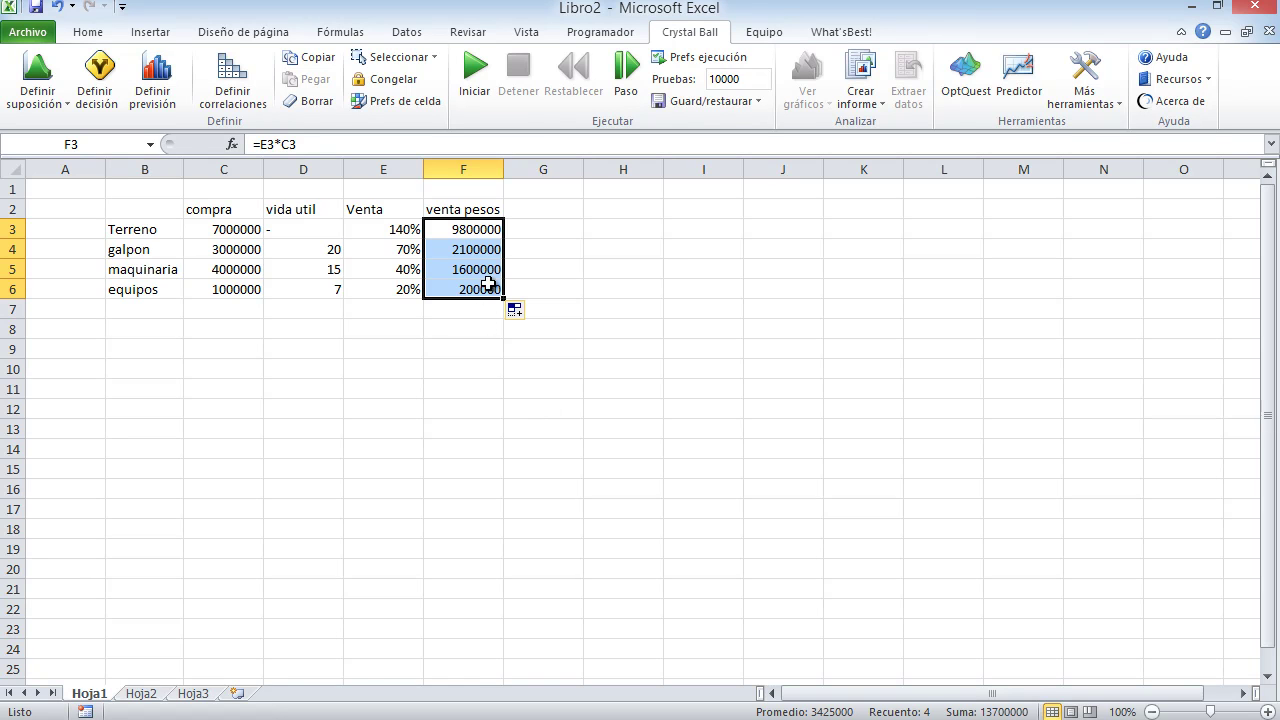
drag(466, 233, 487, 285)
Add the heading Depreciacion anual in G2 and widen column G so the heading fits.
click(547, 209)
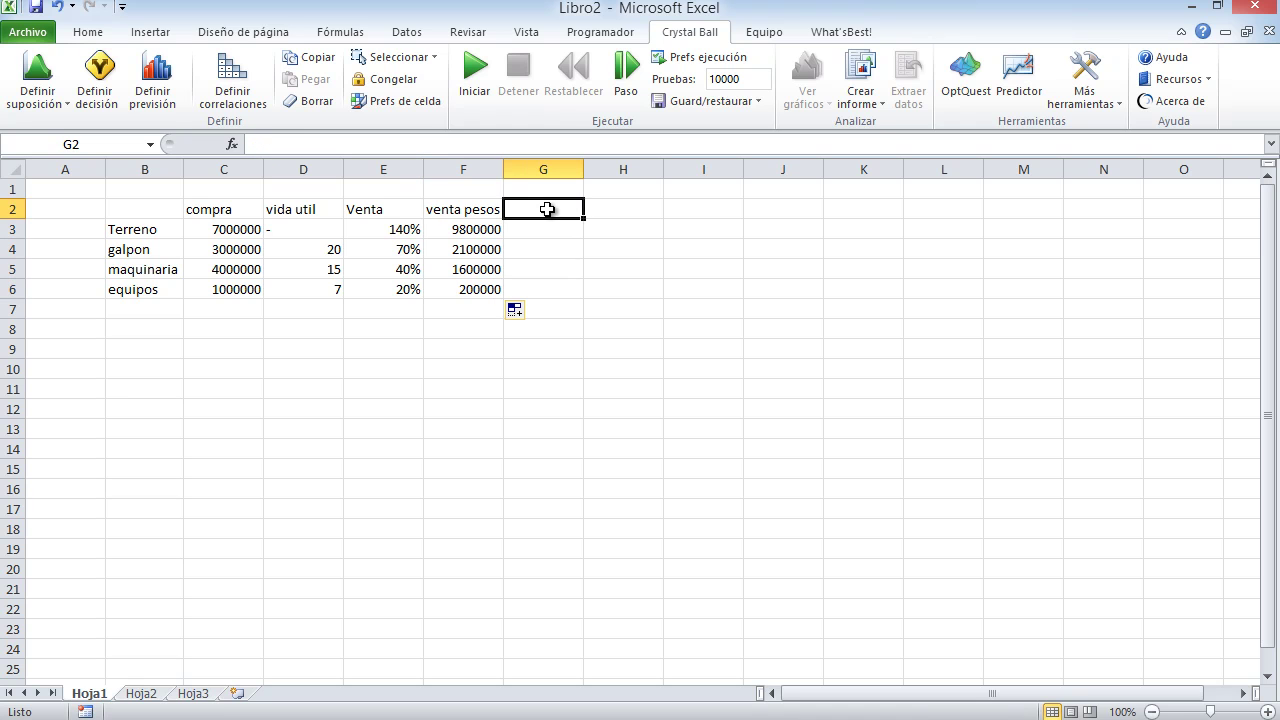
text(Dee)
key(BackSpace)
text(preciacion anual)
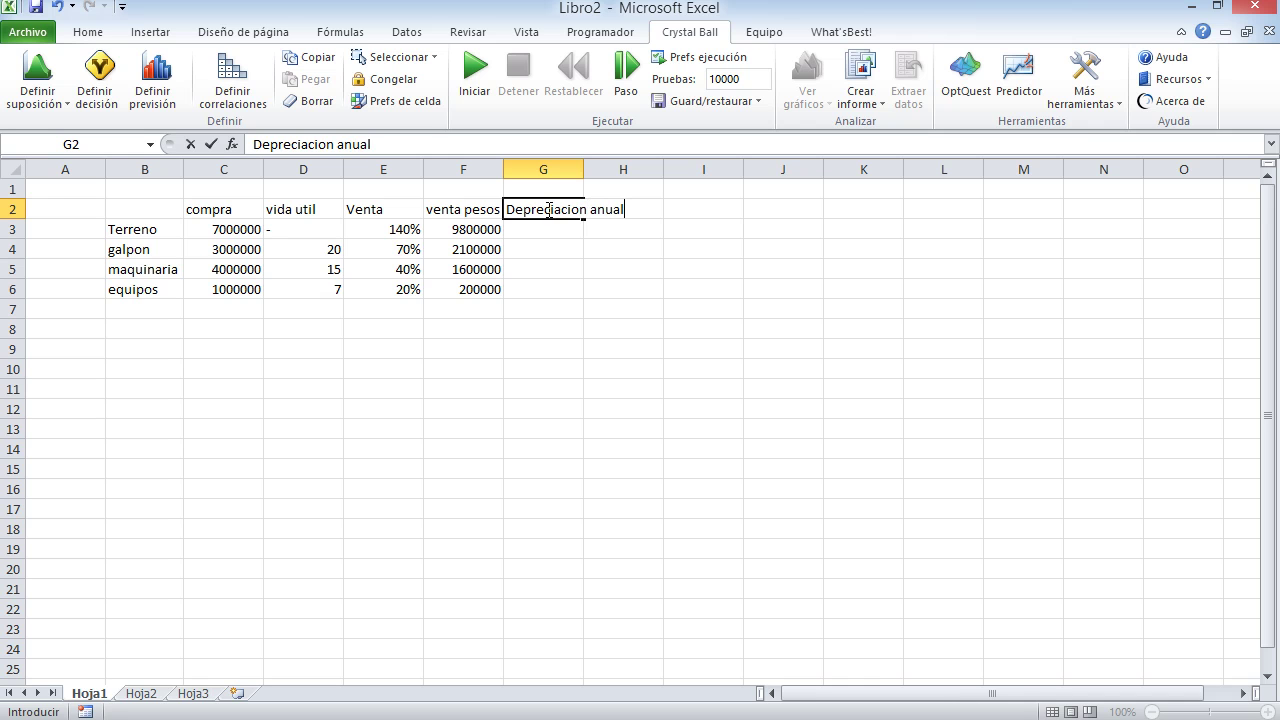
key(Return)
drag(584, 170, 636, 178)
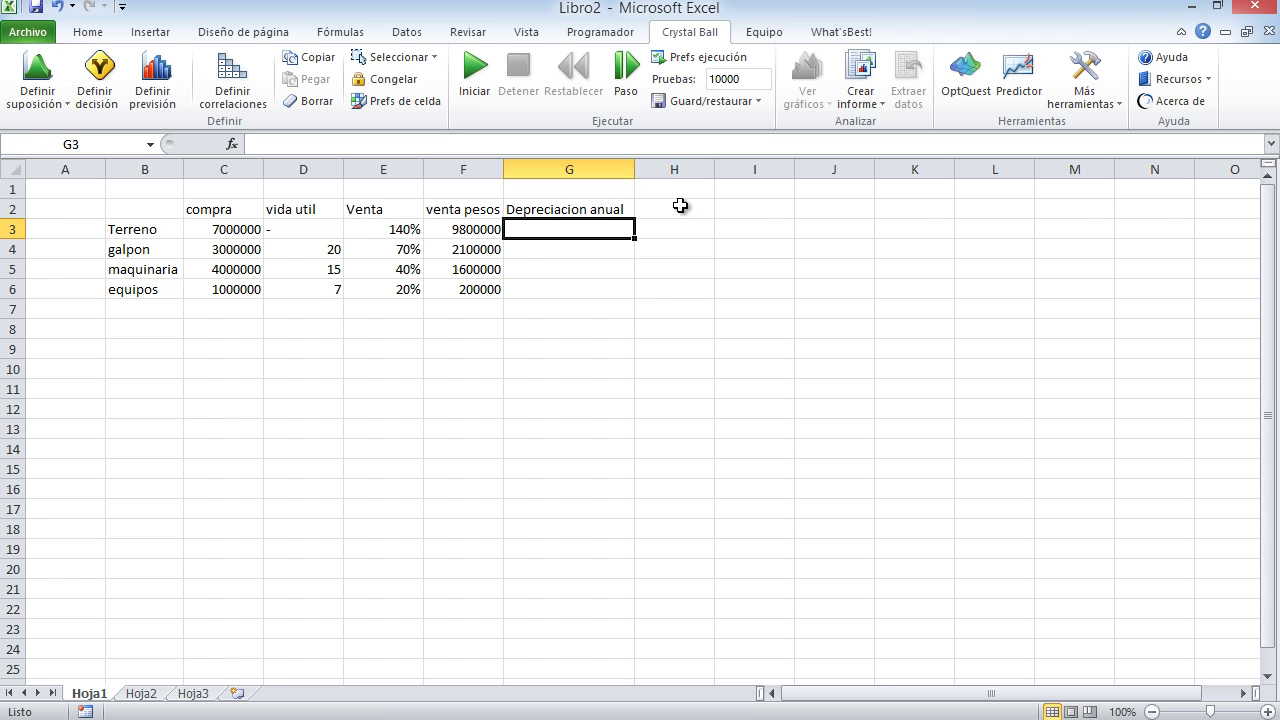
Enter an annual depreciation of 0 for Terreno in G3 and calculate galpon's in G4 with the formula =C4/D4.
text(0)
key(Return)
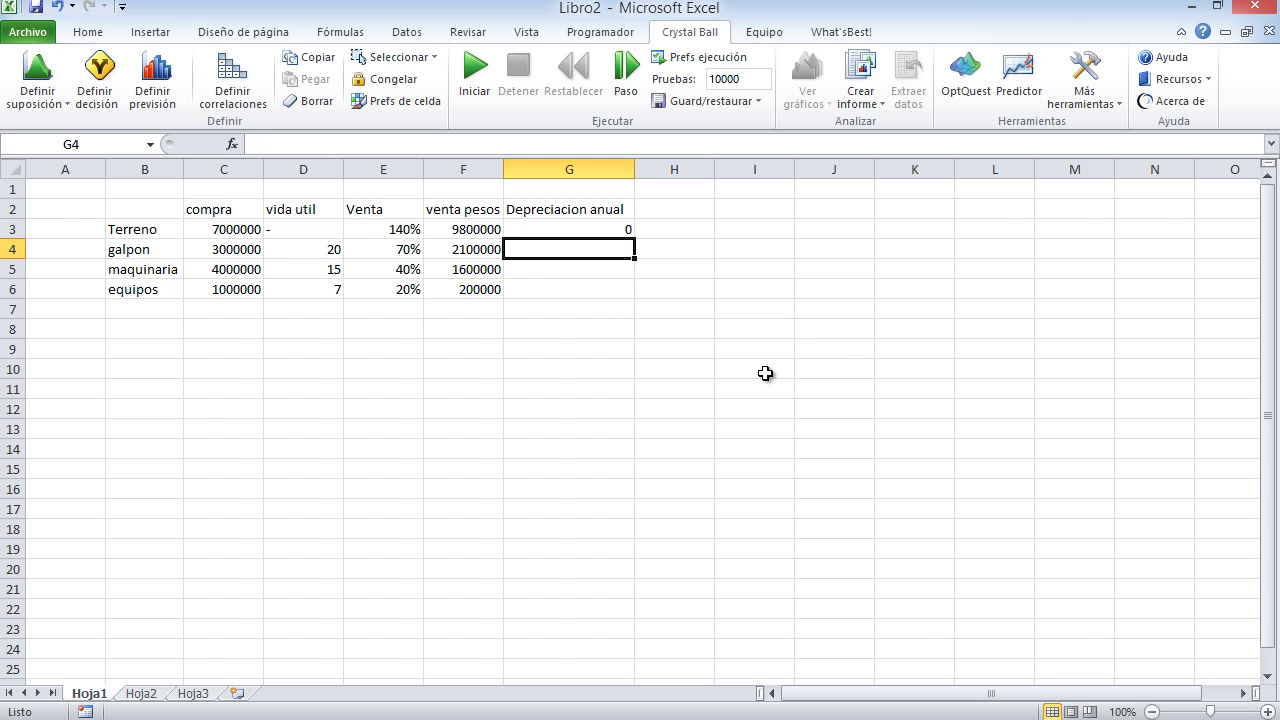
text(=)
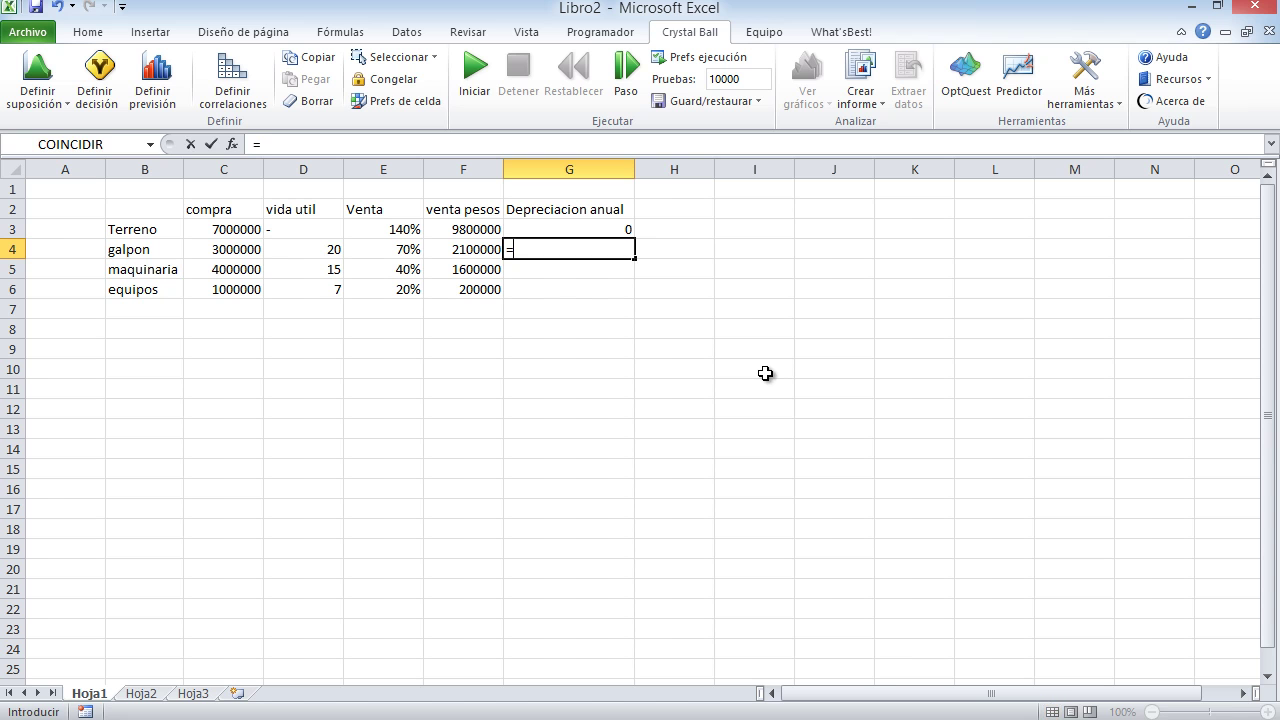
click(241, 250)
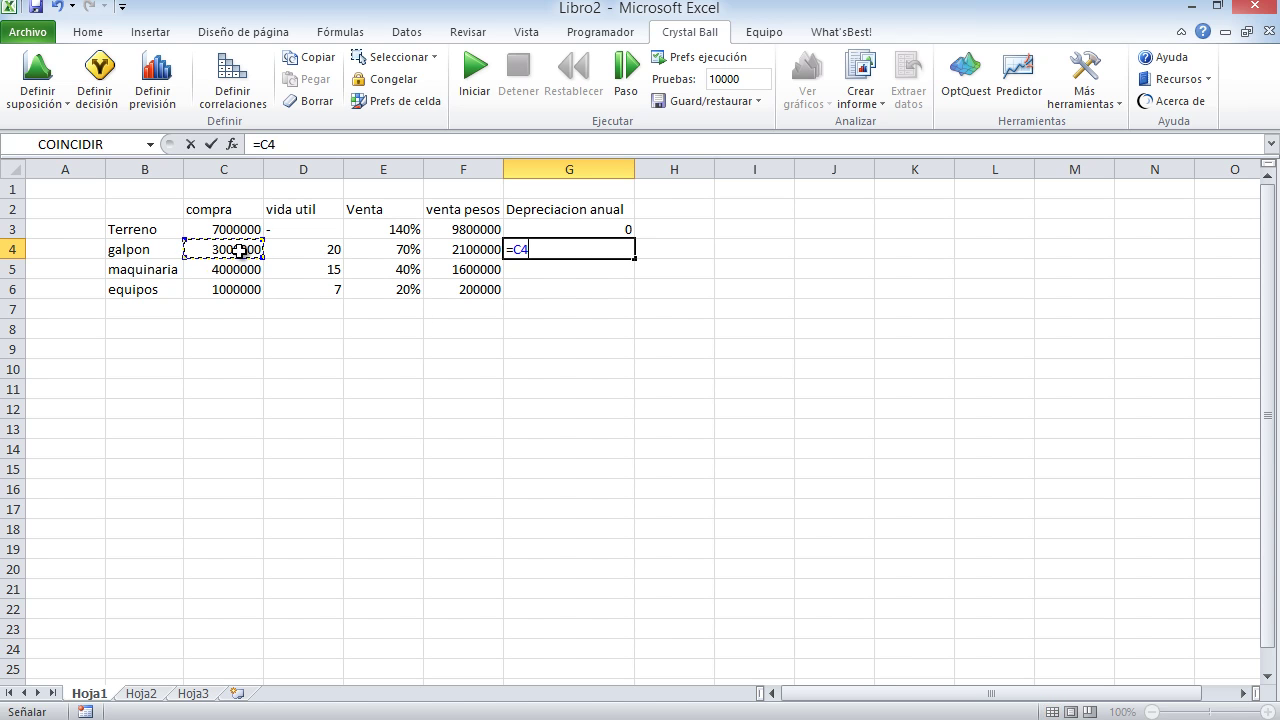
text(/)
click(315, 249)
key(Return)
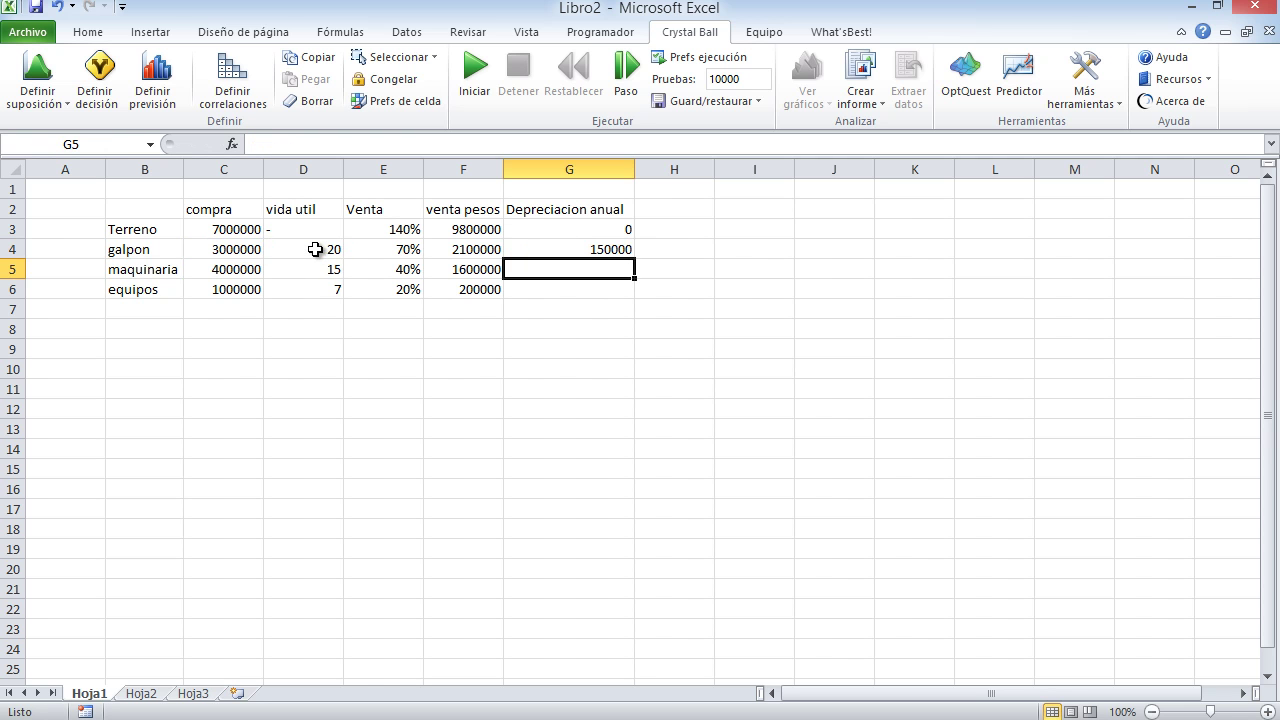
Copy galpon's depreciation formula from G4 down to maquinaria and equipos in G5:G6.
click(614, 251)
drag(637, 260, 643, 296)
click(624, 367)
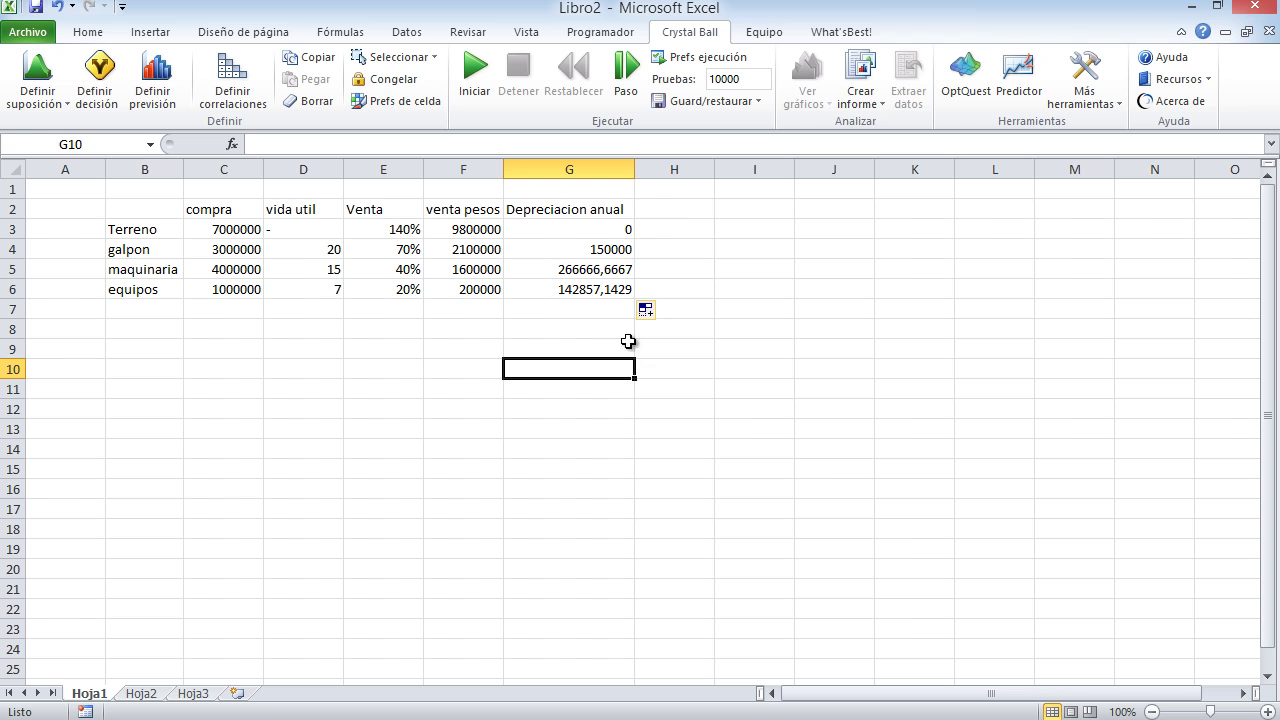
Add the heading plazo in H2 and enter 20 for galpon in H4.
click(676, 212)
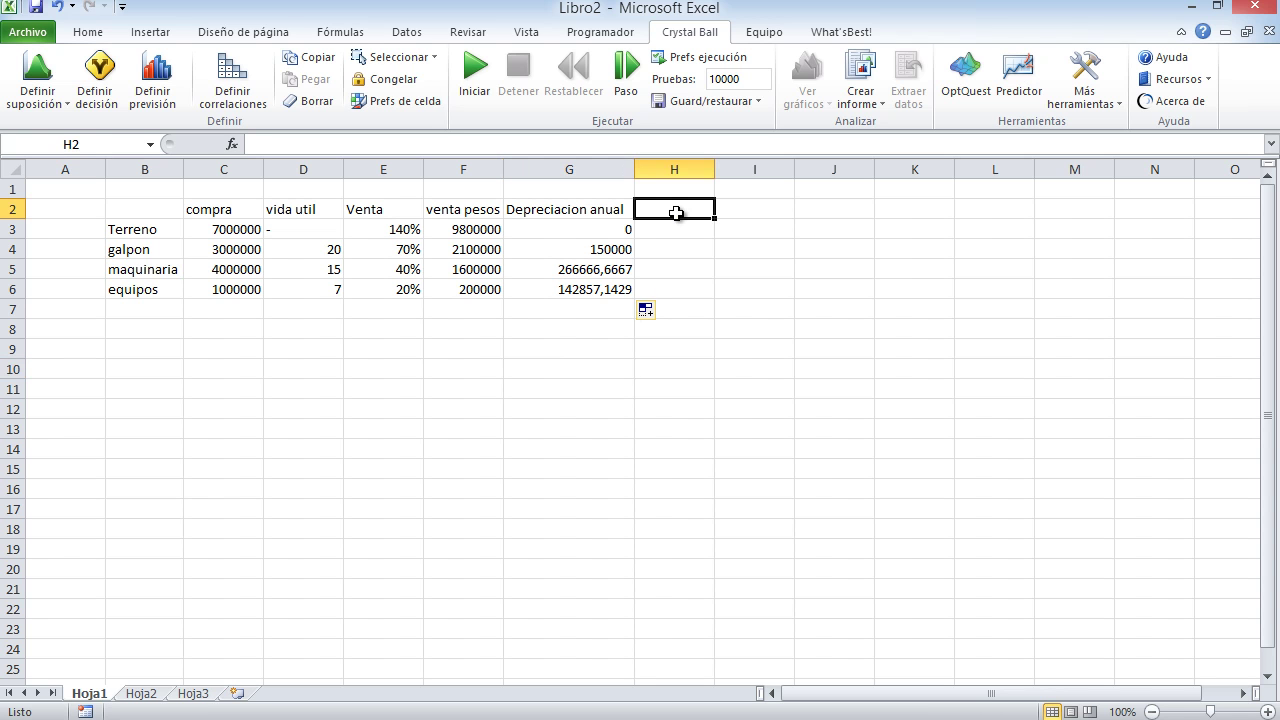
text(plazo)
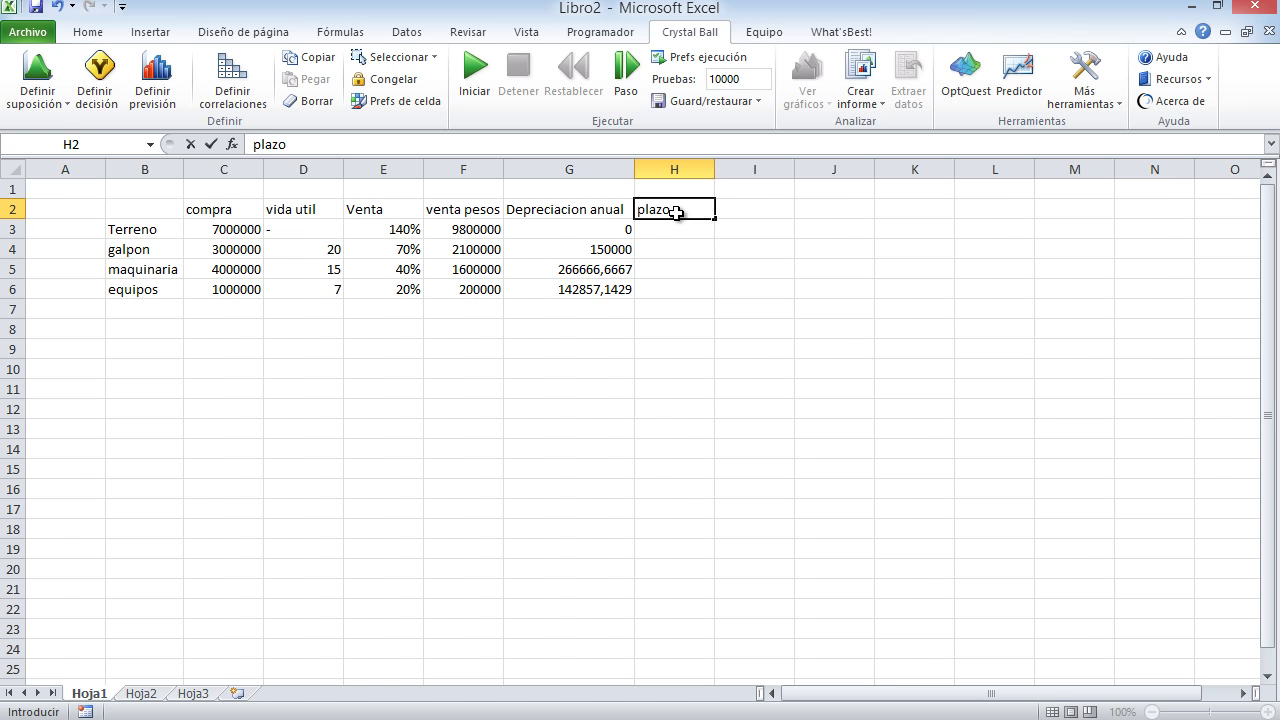
key(Return)
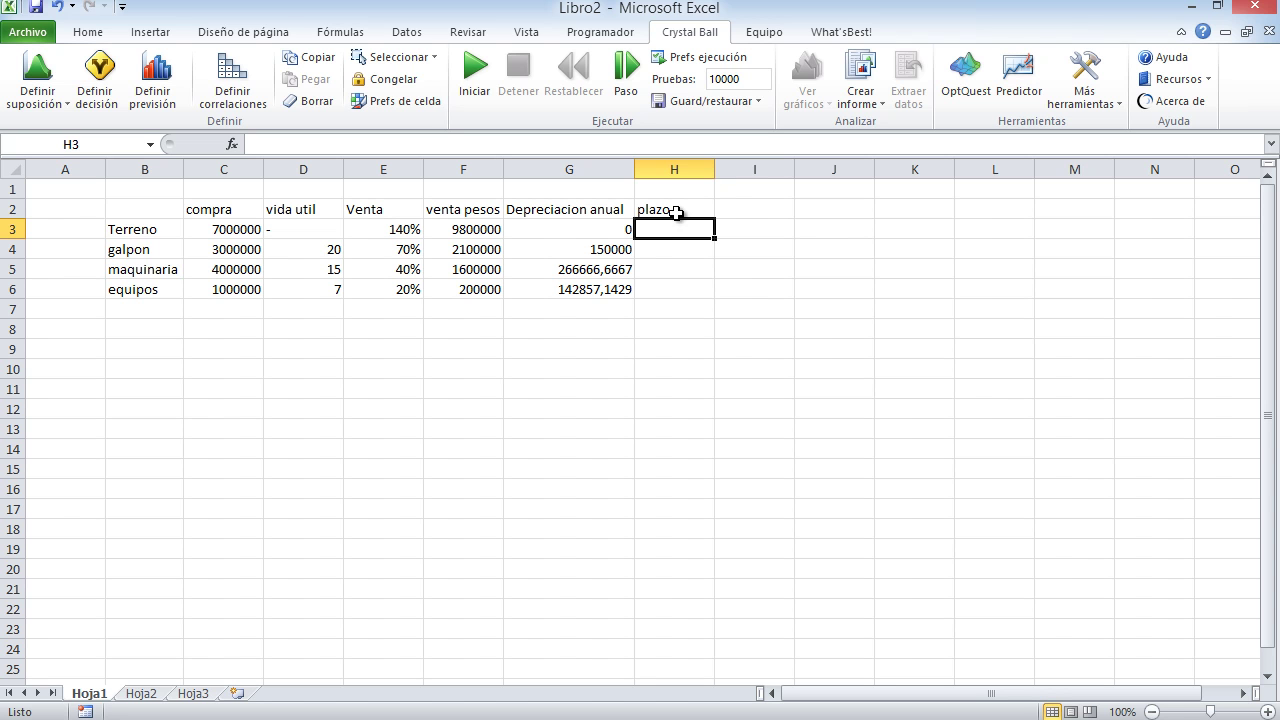
key(Down)
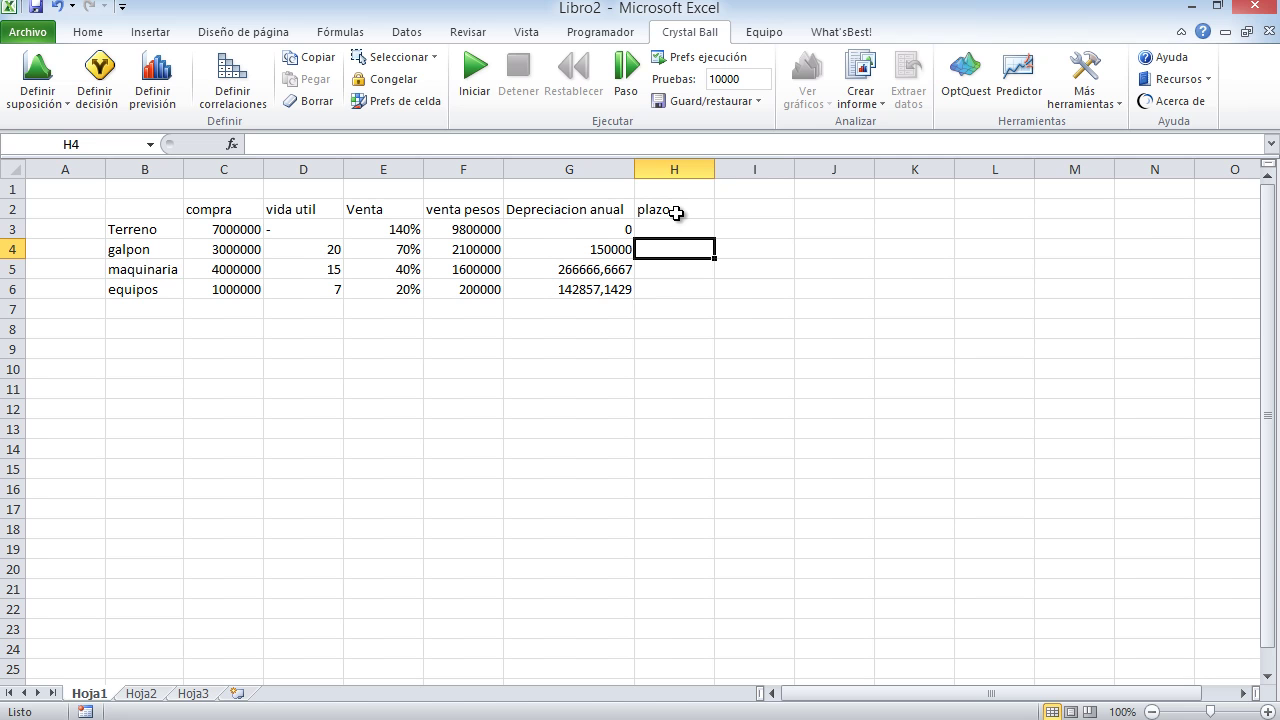
text(20)
key(Return)
Replace galpon's plazo in H4 with the text todo el proyeco and widen column H to fit it.
key(Up)
text(todo el proyeco)
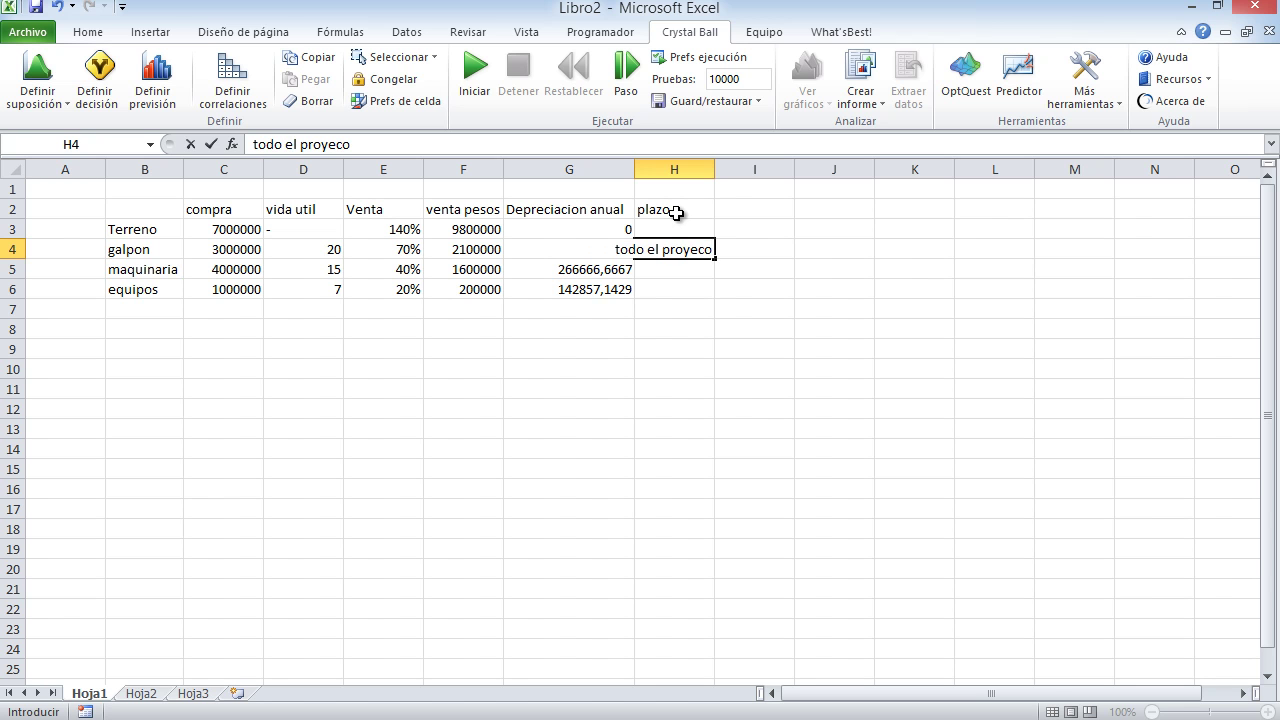
key(Return)
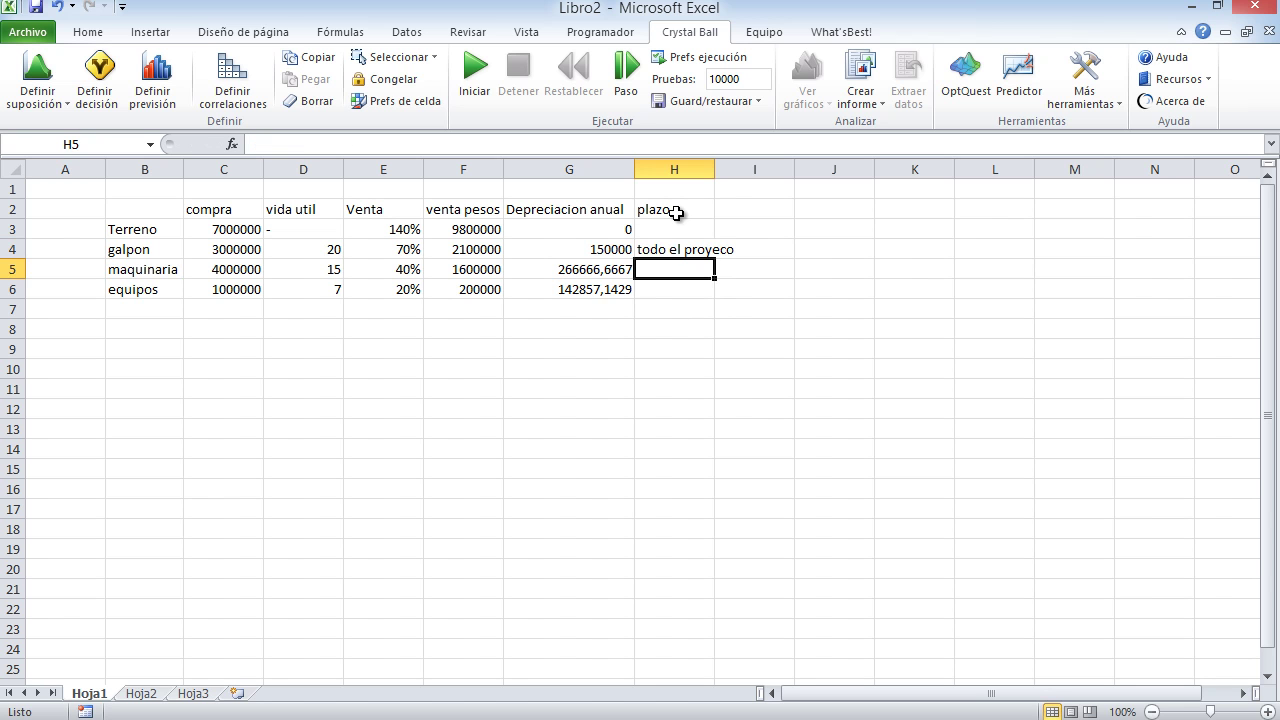
drag(715, 170, 743, 170)
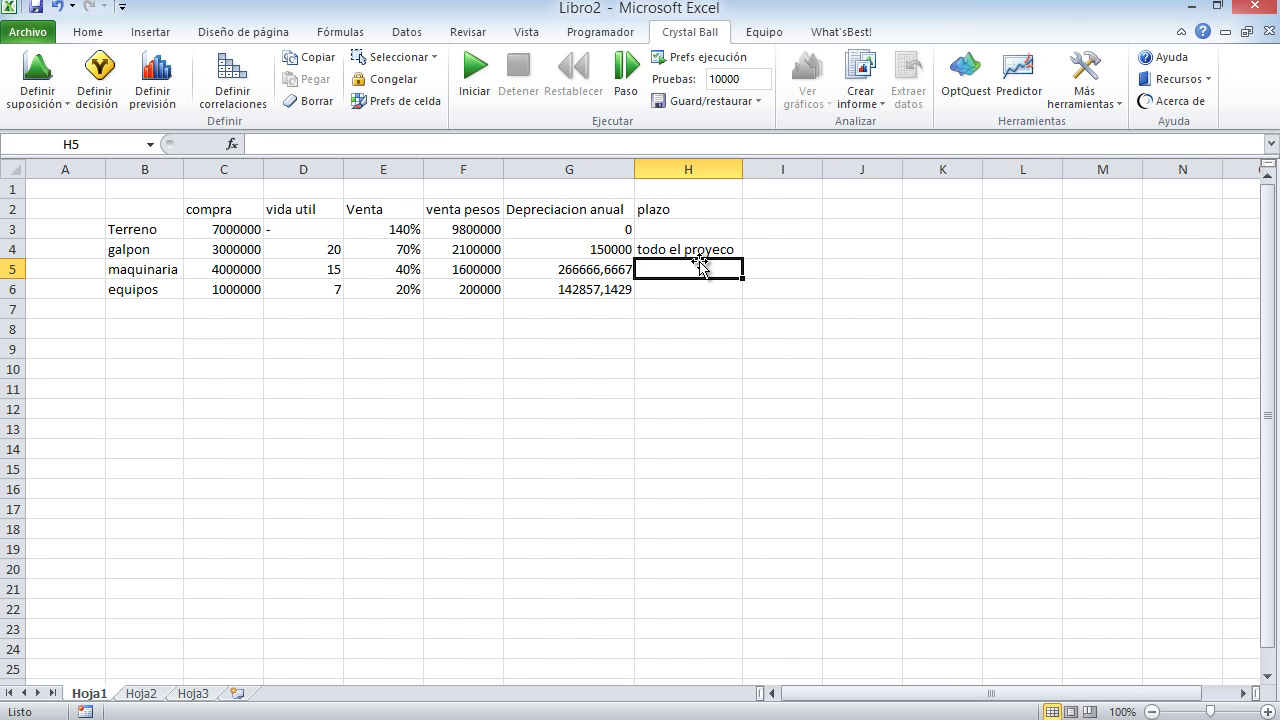
Enter the plazo values 15 for maquinaria in H5 and 7 for equipos in H6.
text(15)
key(Return)
text(7)
key(Return)
Correct the spelling of galpon's plazo in H4 to todo el proyecto.
click(703, 252)
key(F2)
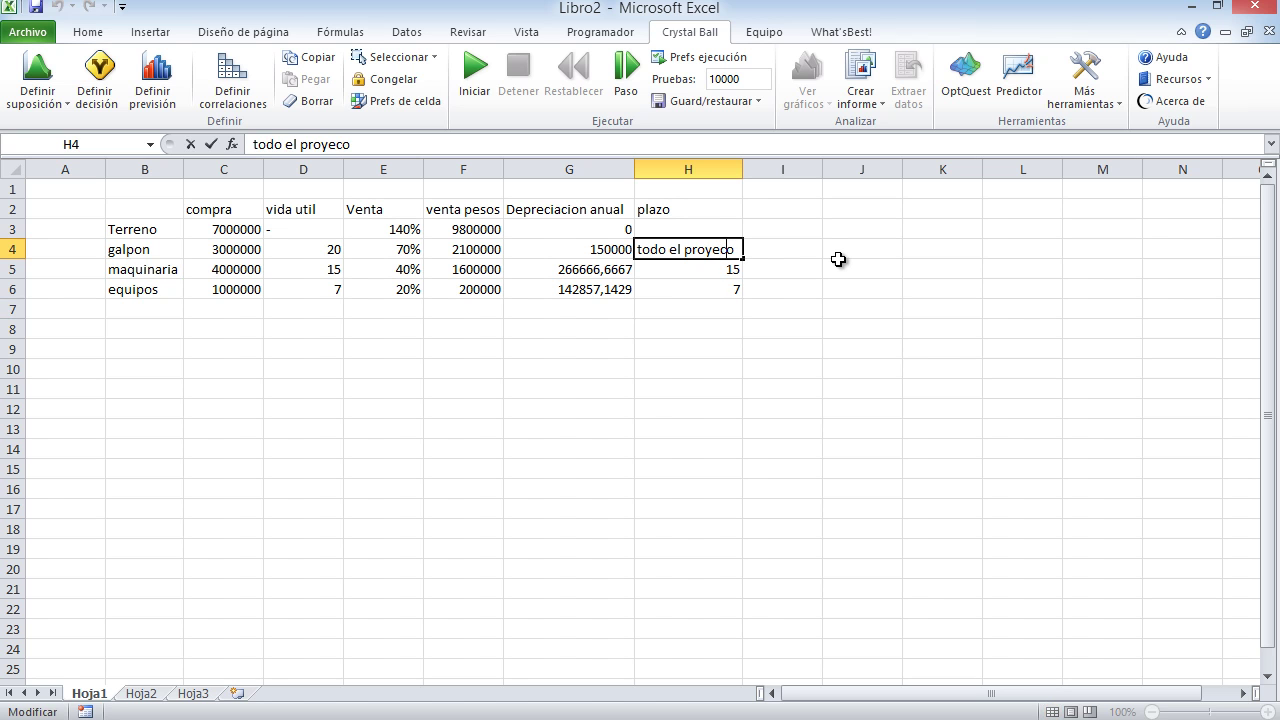
key(BackSpace)
text(to)
key(Return)
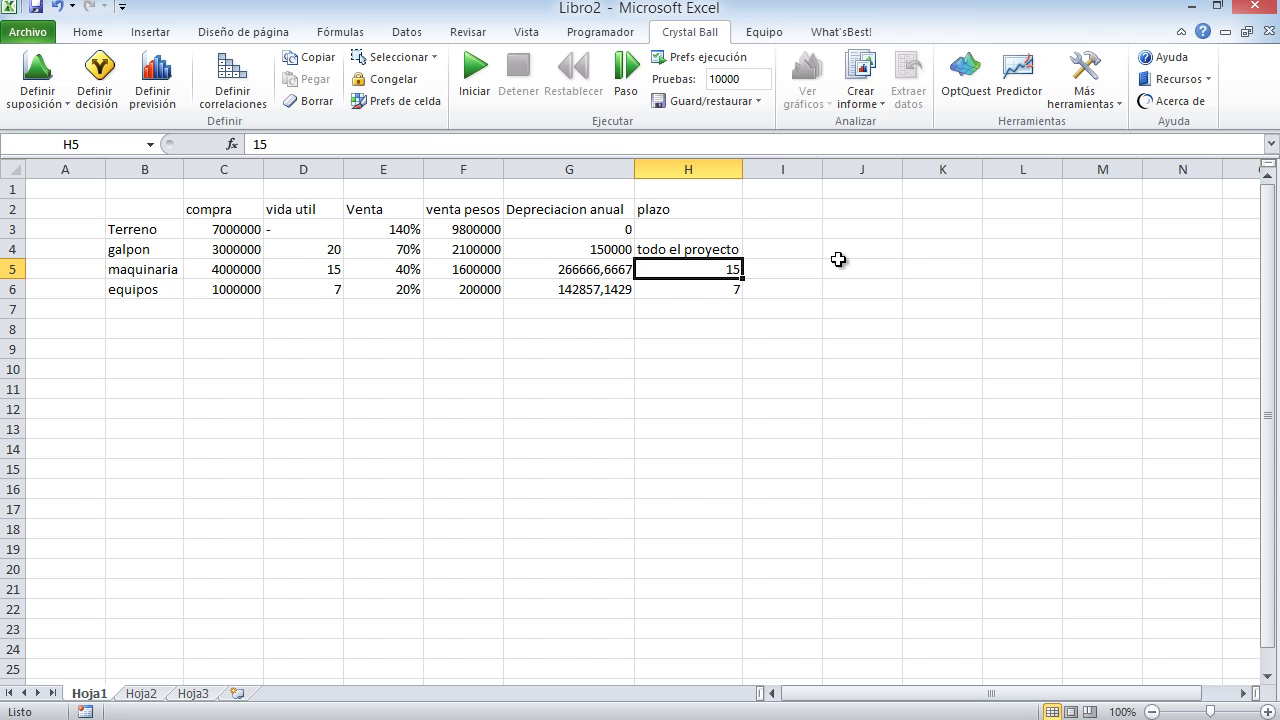
click(764, 211)
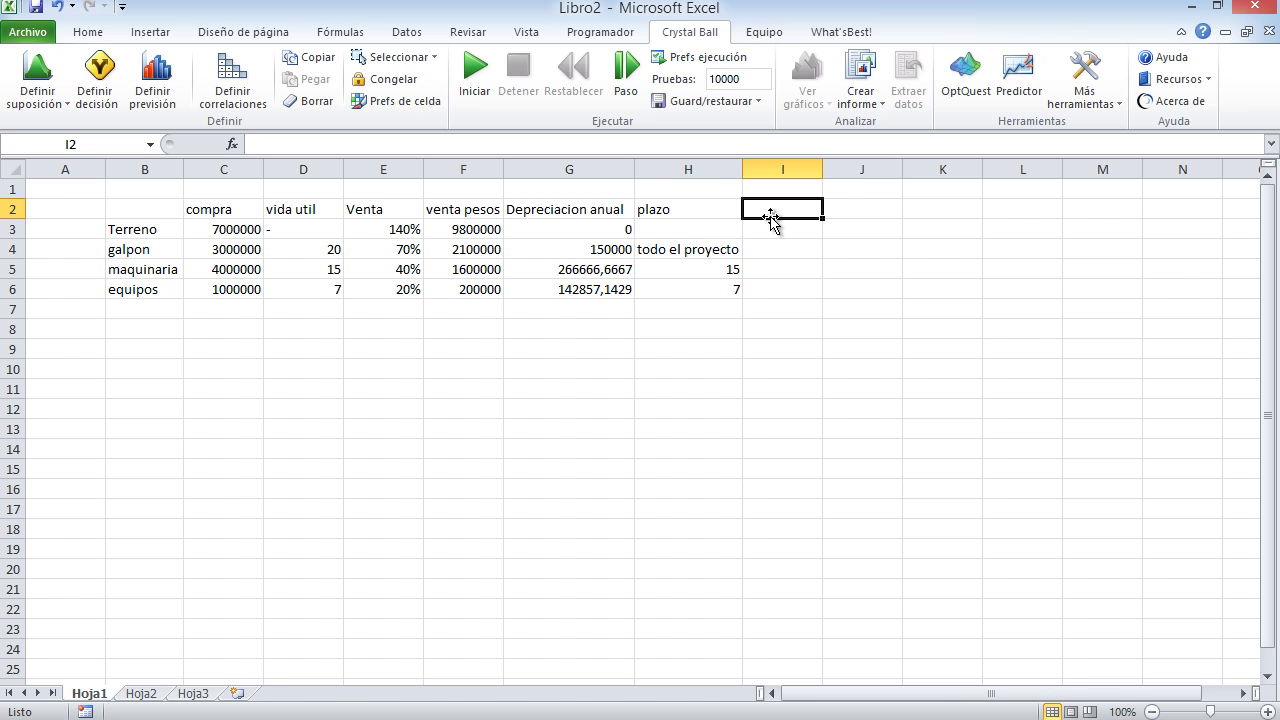
Merge and center cells B9:D11 below the table and enter the text Horizonte 10 años in them.
click(210, 356)
click(209, 374)
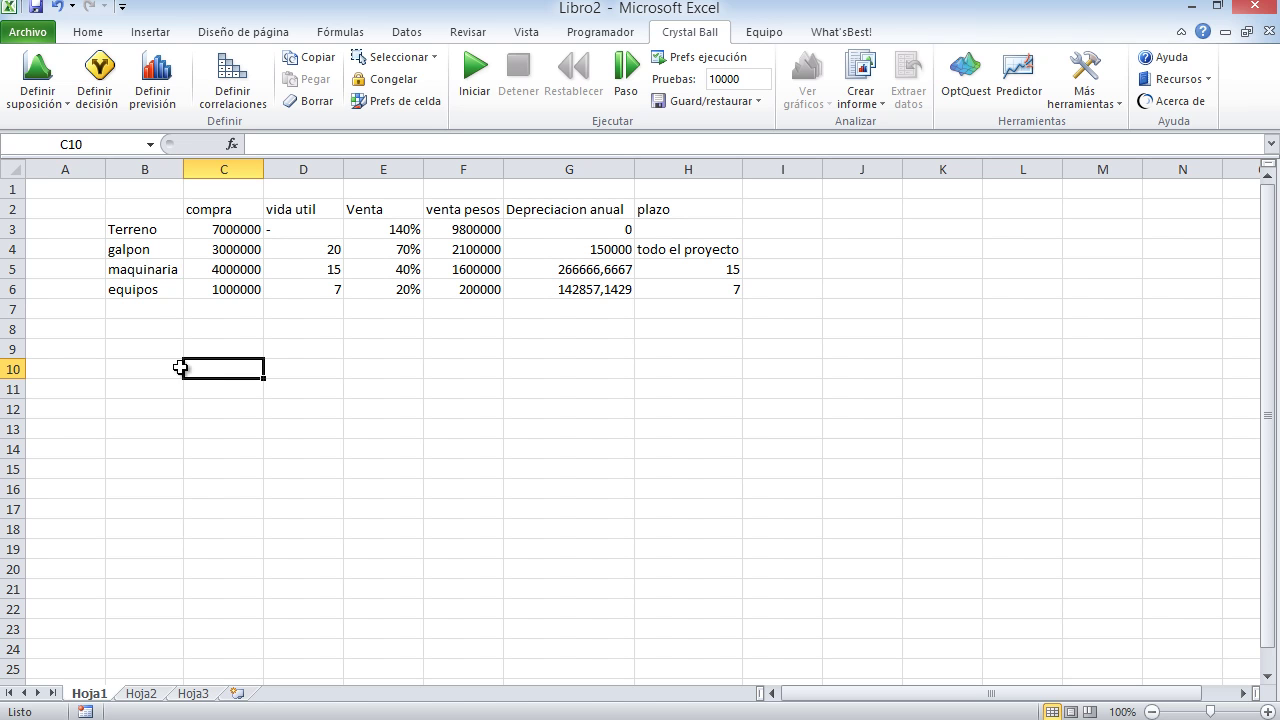
drag(145, 348, 312, 392)
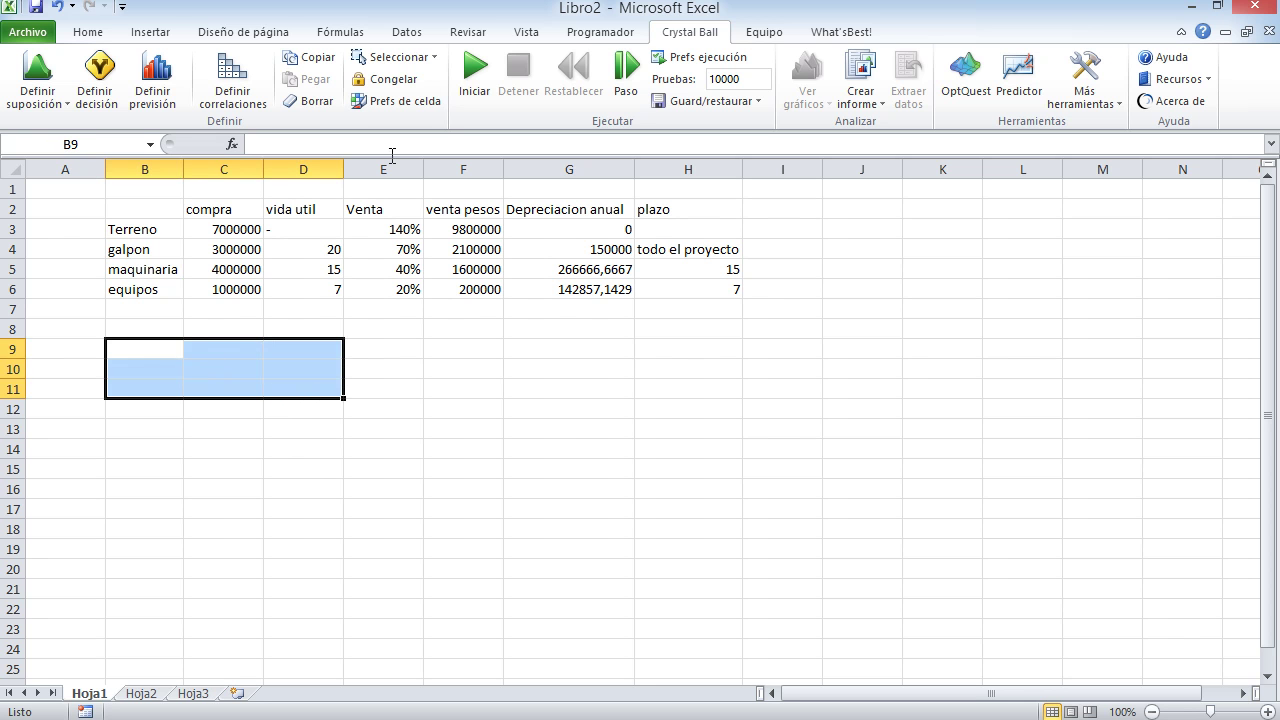
click(102, 34)
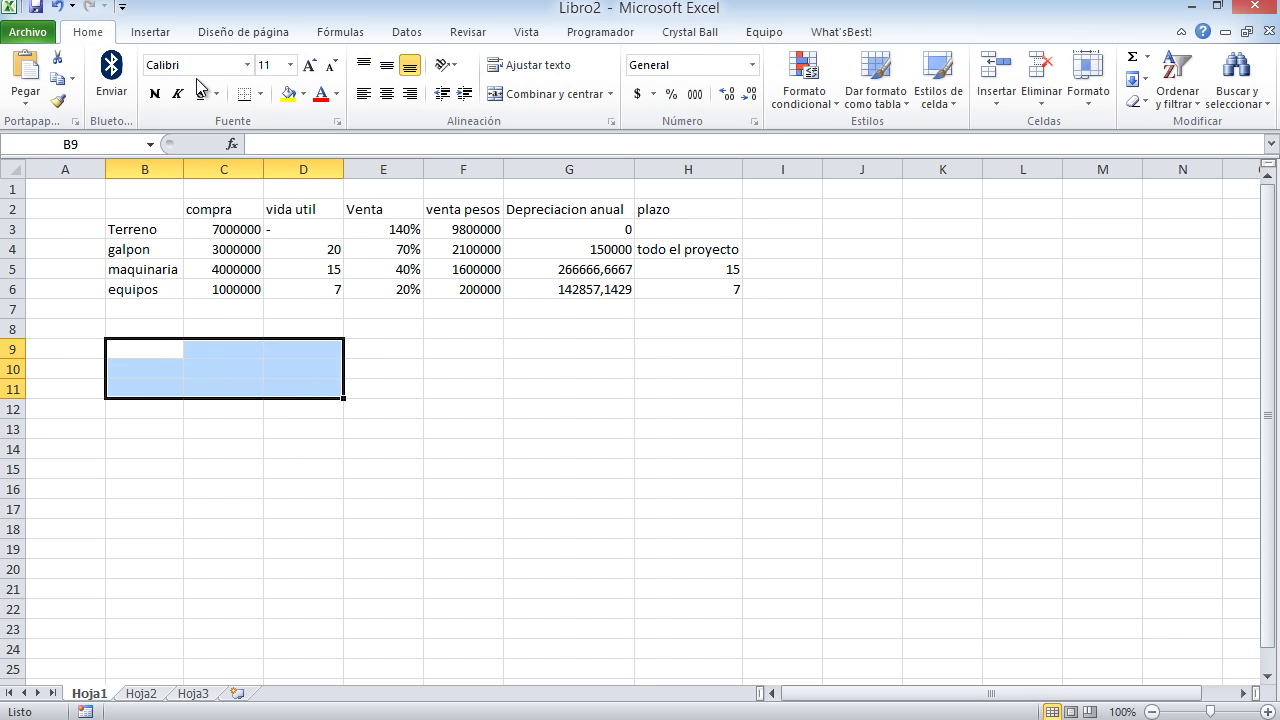
click(545, 93)
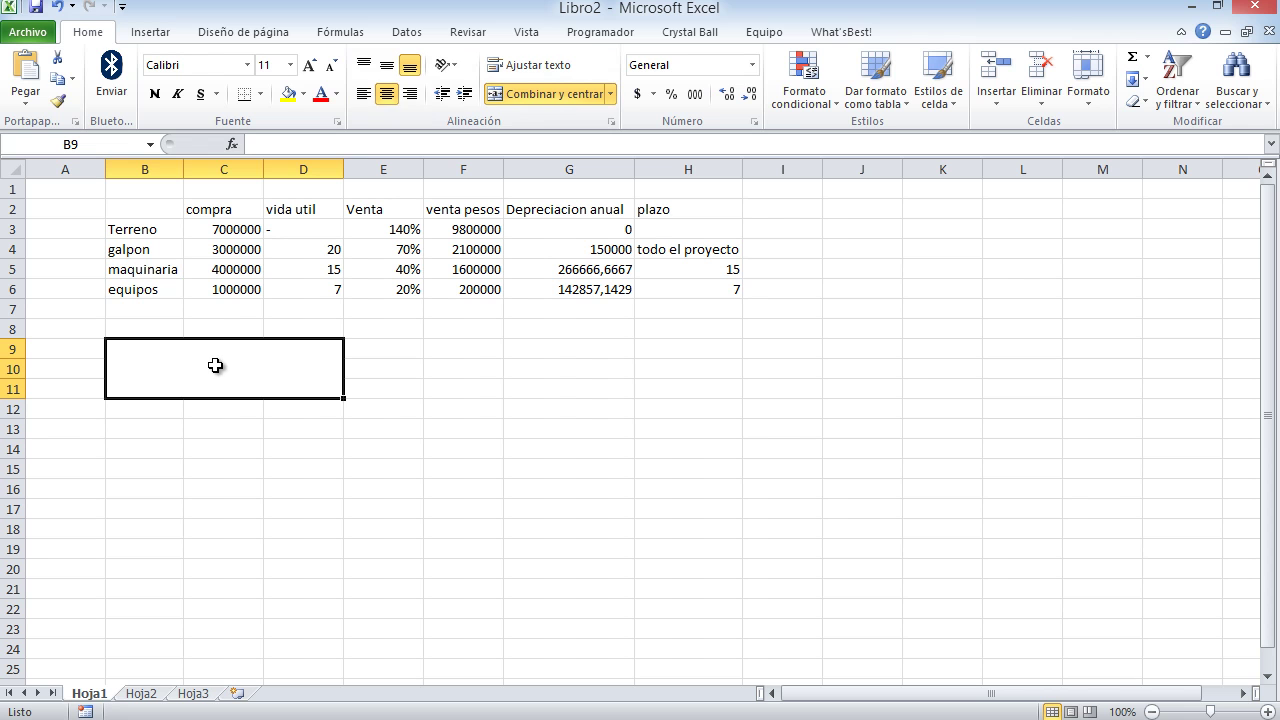
text(Ho)
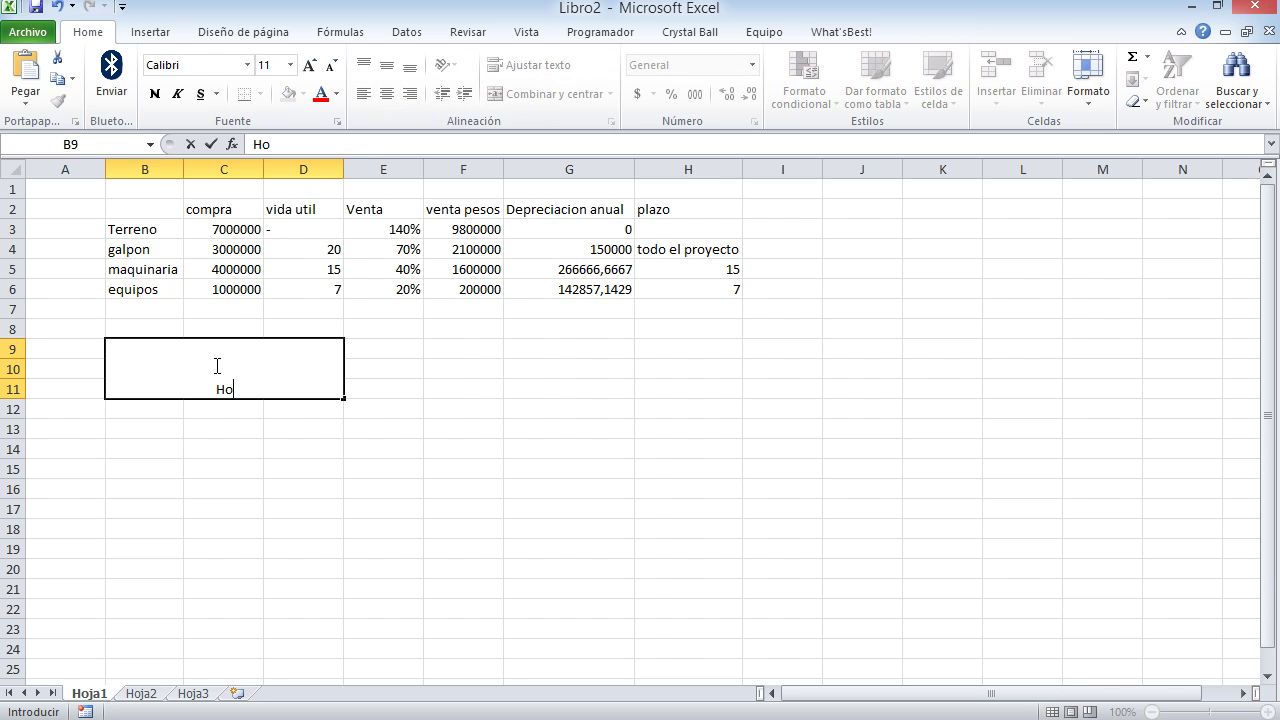
text(rizonte 10 años)
key(Return)
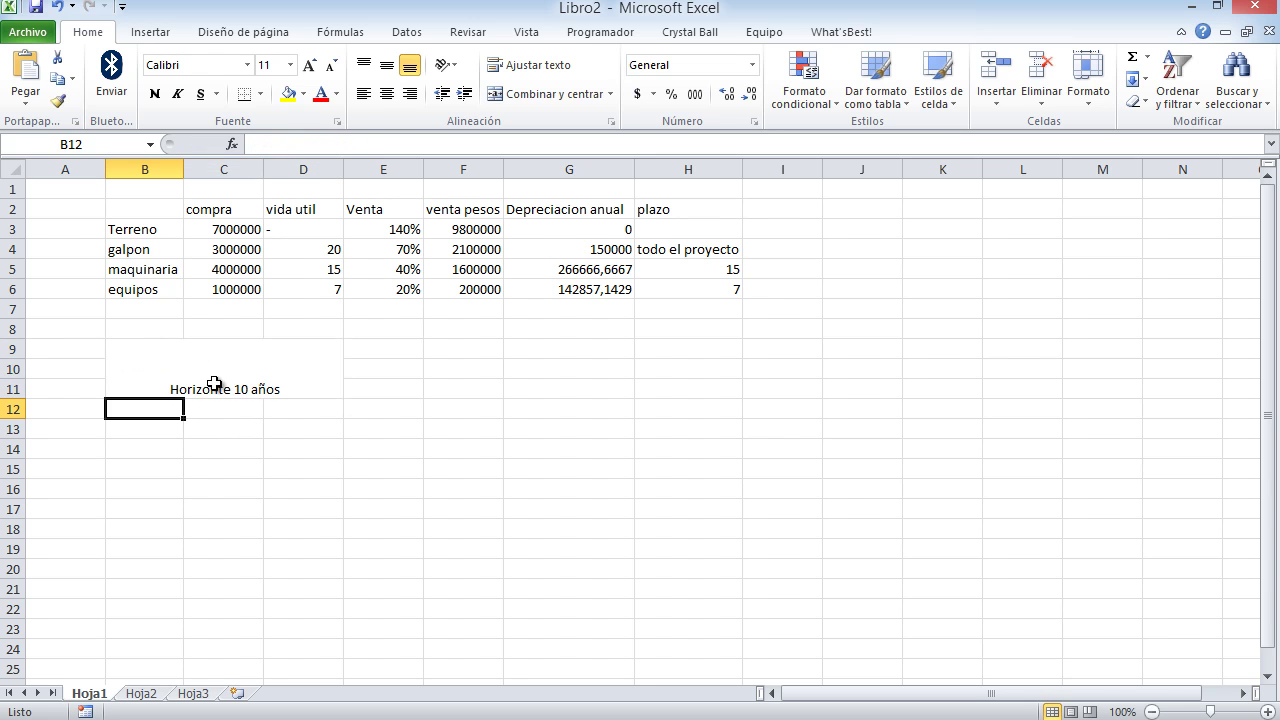
Align the Horizonte 10 años text vertically to the middle of its merged cell and set its font size to 18.
click(221, 366)
click(386, 65)
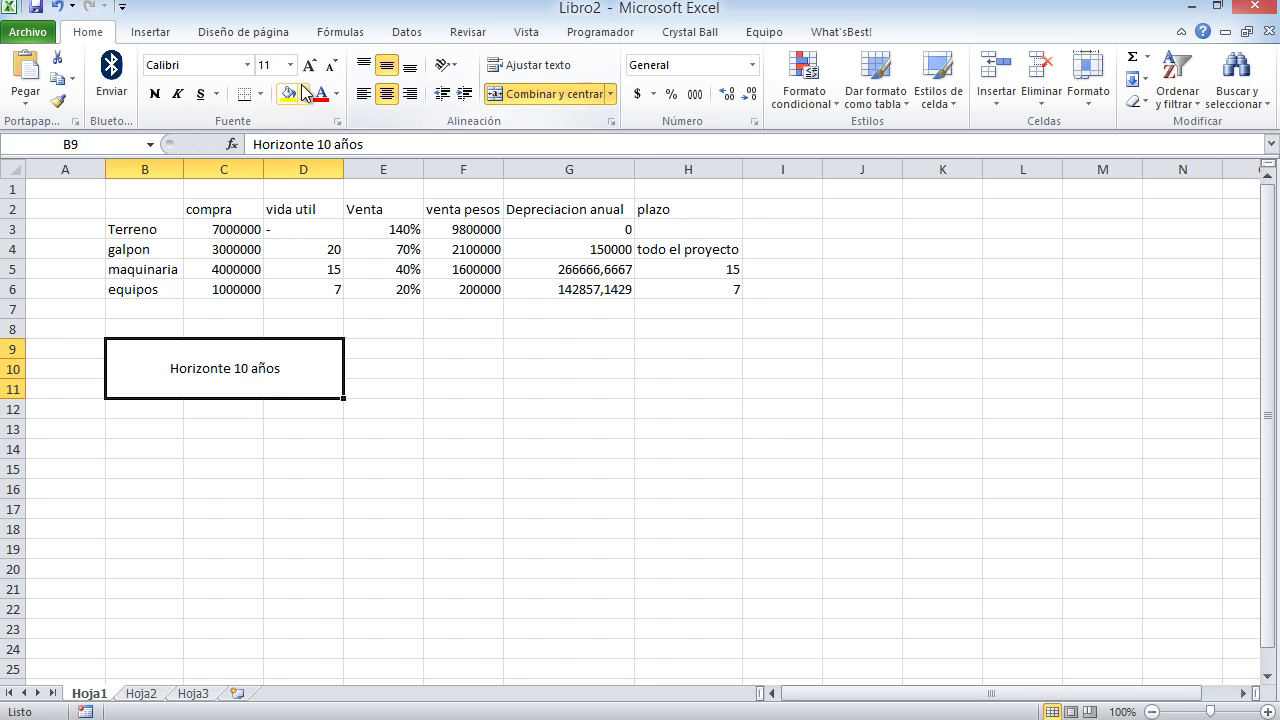
click(290, 65)
click(278, 206)
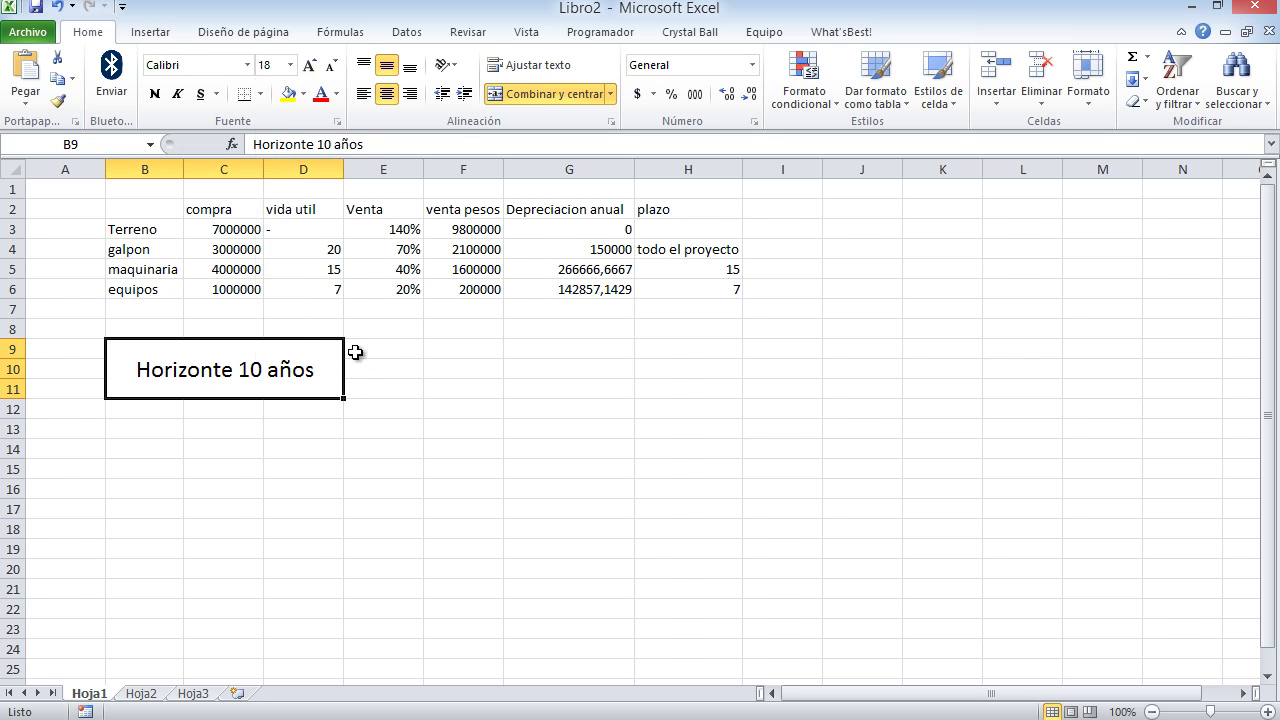
Put a thick box border around the merged Horizonte 10 años cell.
click(265, 100)
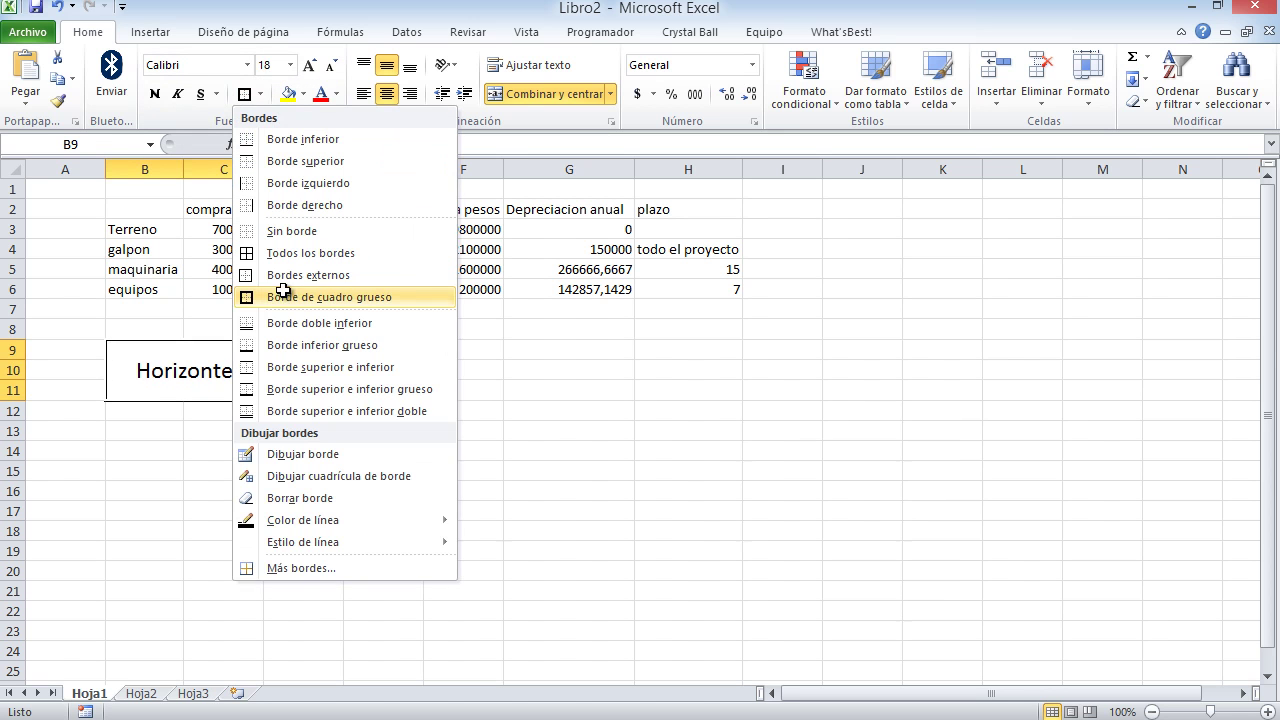
click(288, 292)
click(412, 396)
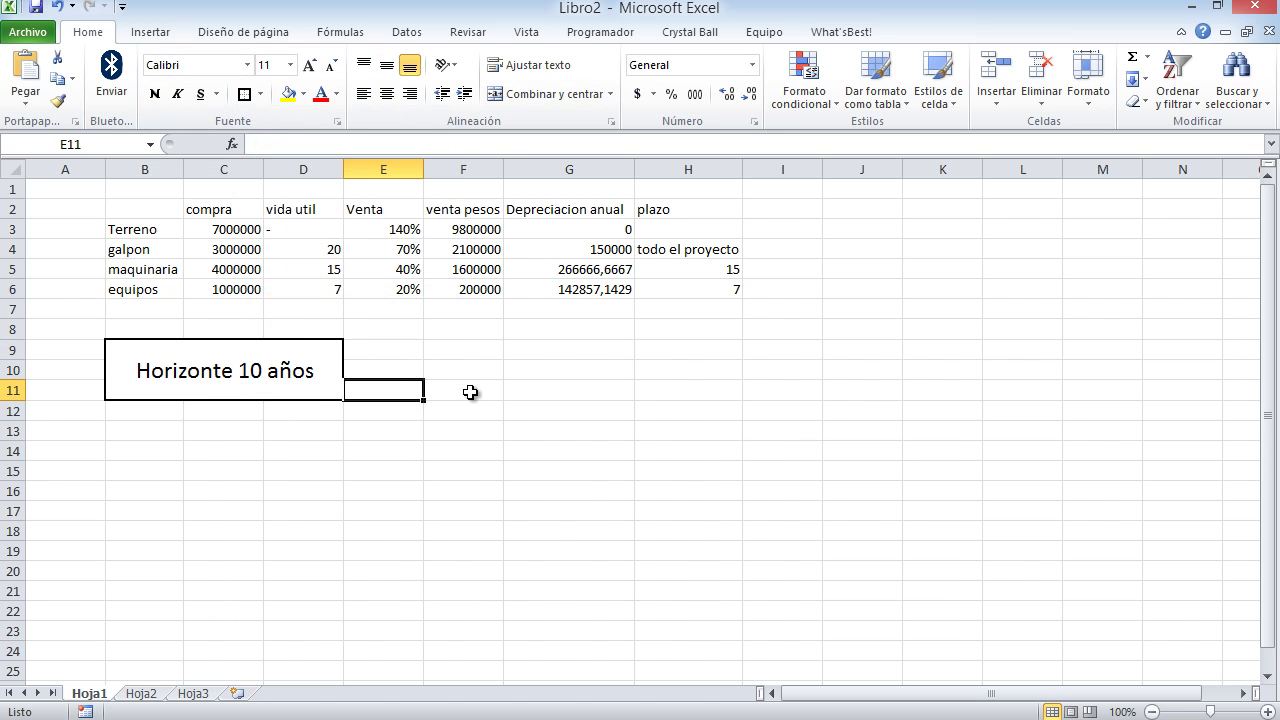
click(566, 372)
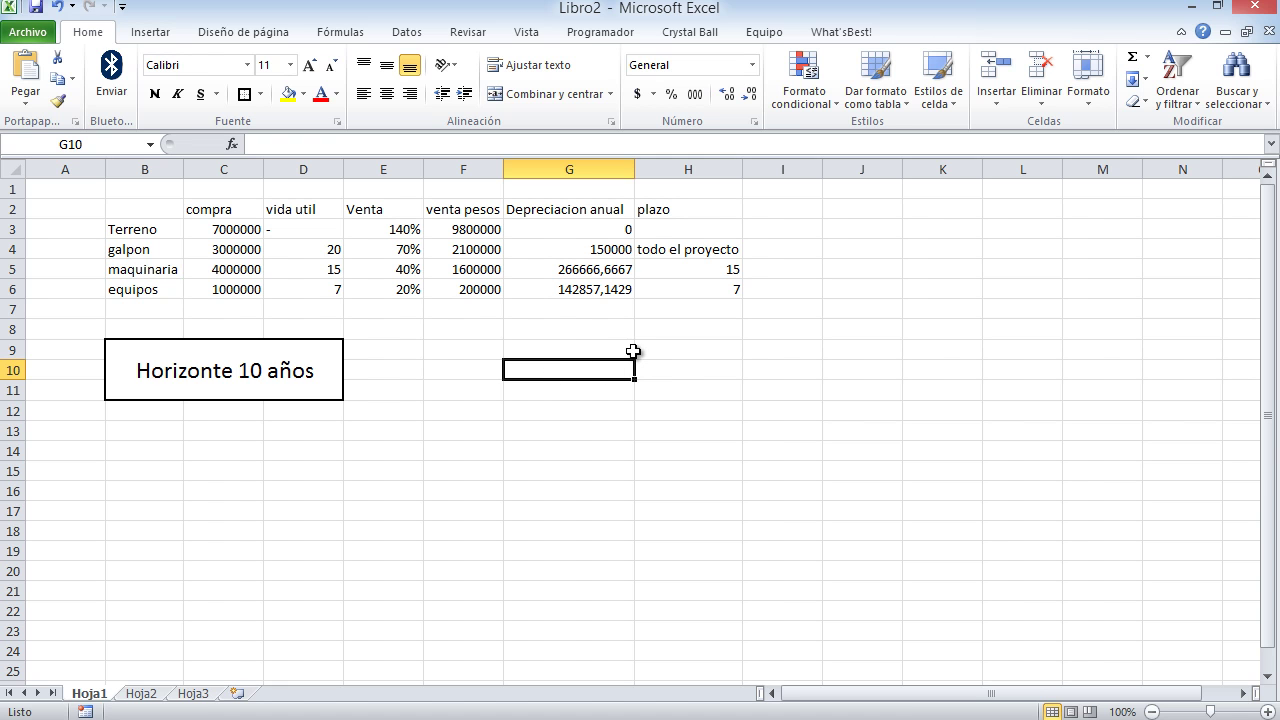
Replace maquinaria's plazo in H5 with todo el proyecto by copying galpon's entry down from H4.
click(692, 270)
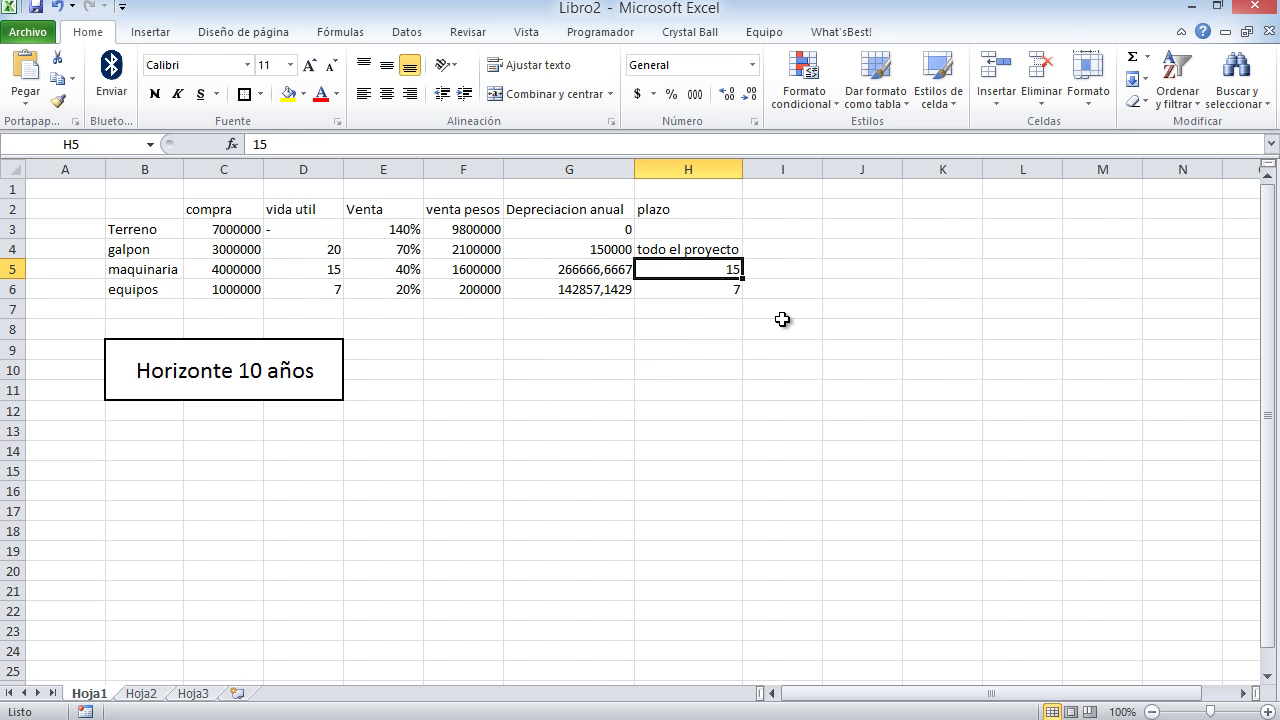
click(738, 251)
drag(741, 259, 745, 285)
click(728, 290)
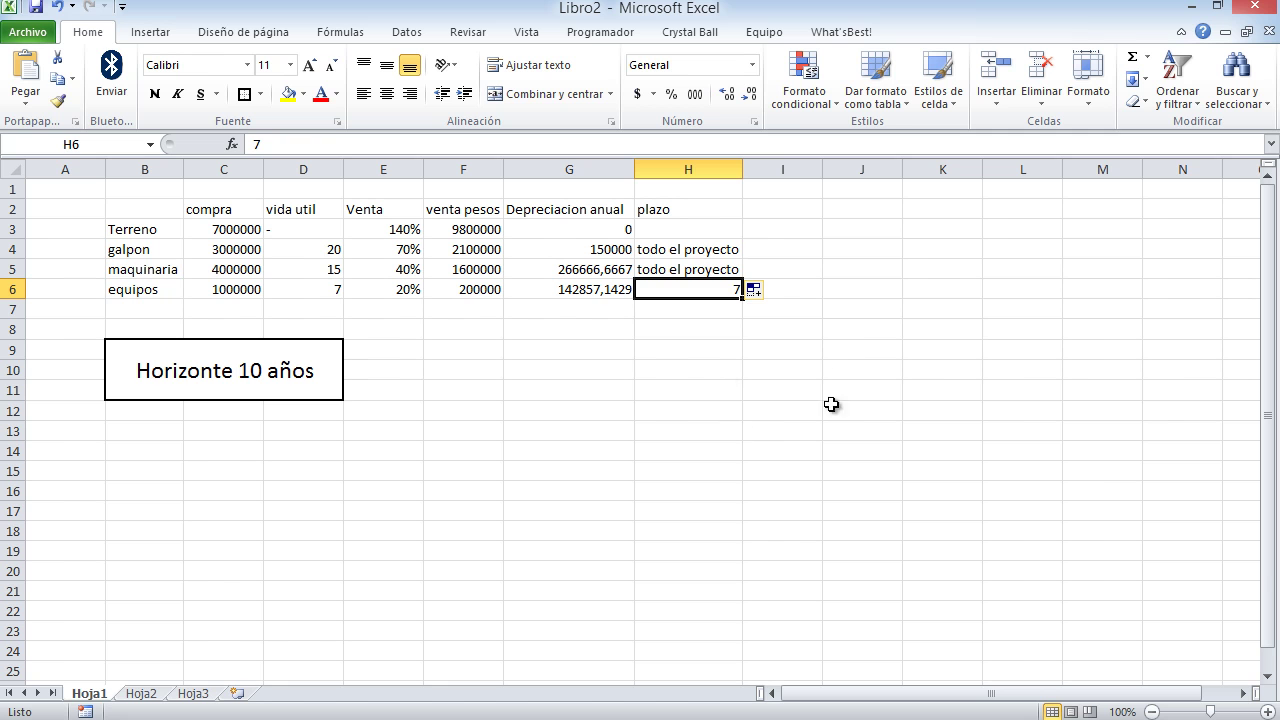
click(760, 216)
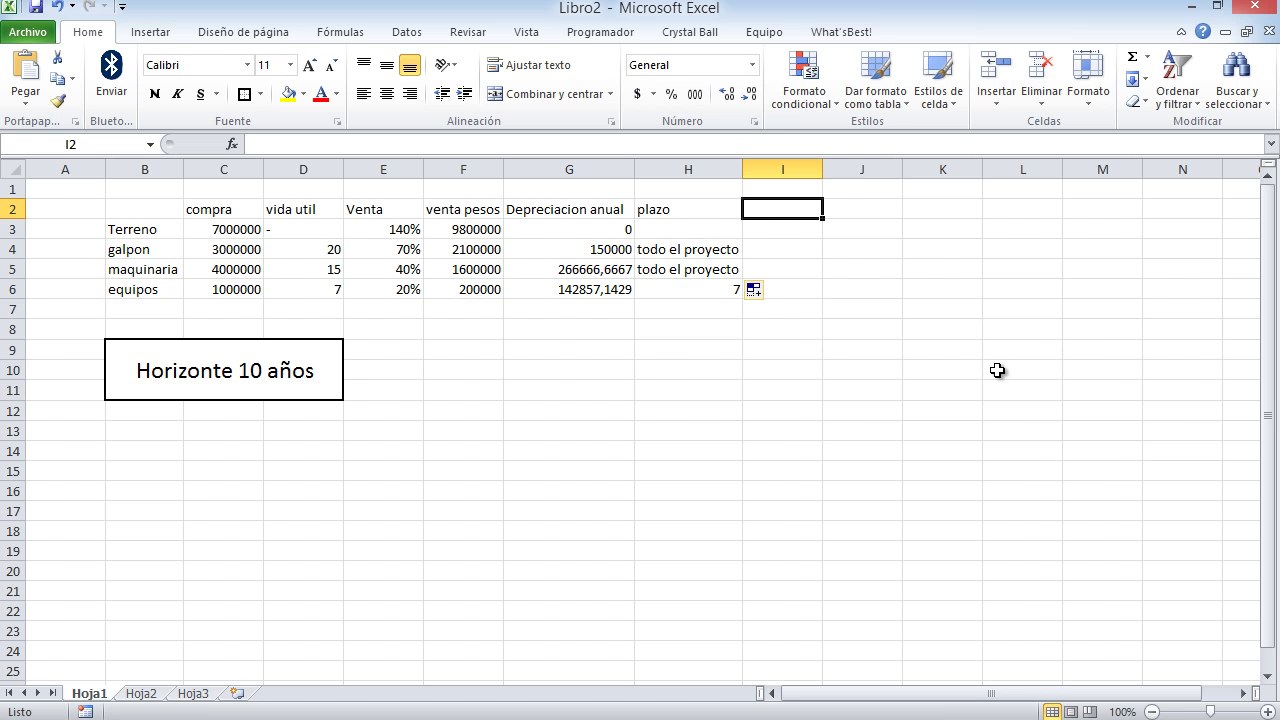
click(697, 290)
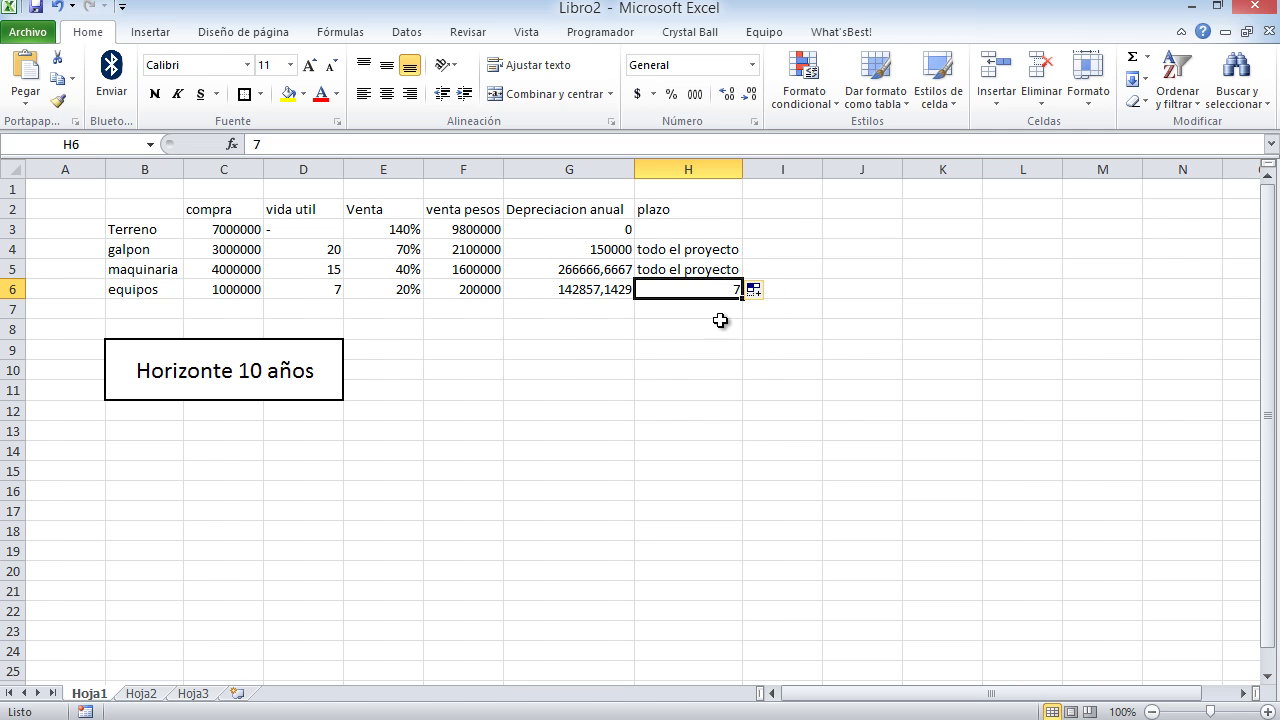
click(719, 214)
click(782, 219)
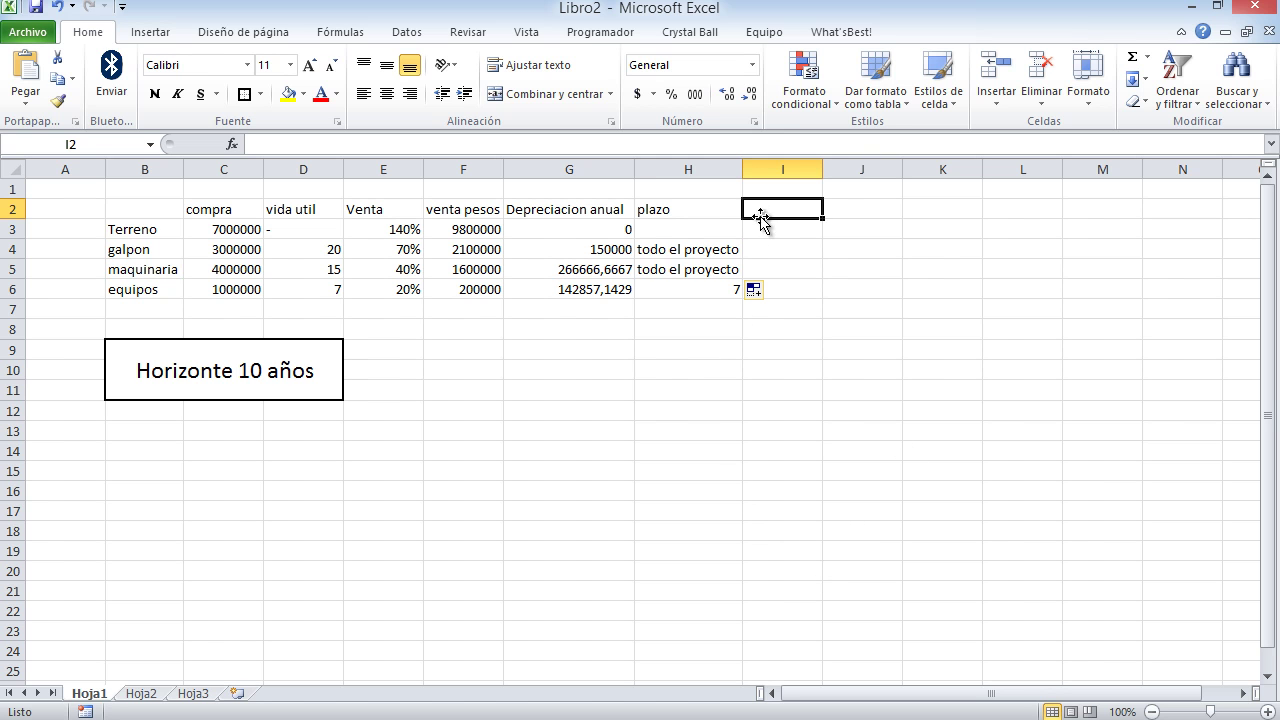
Enter Terreno's book value in I3 as a reference to its compra value, =C3.
click(775, 236)
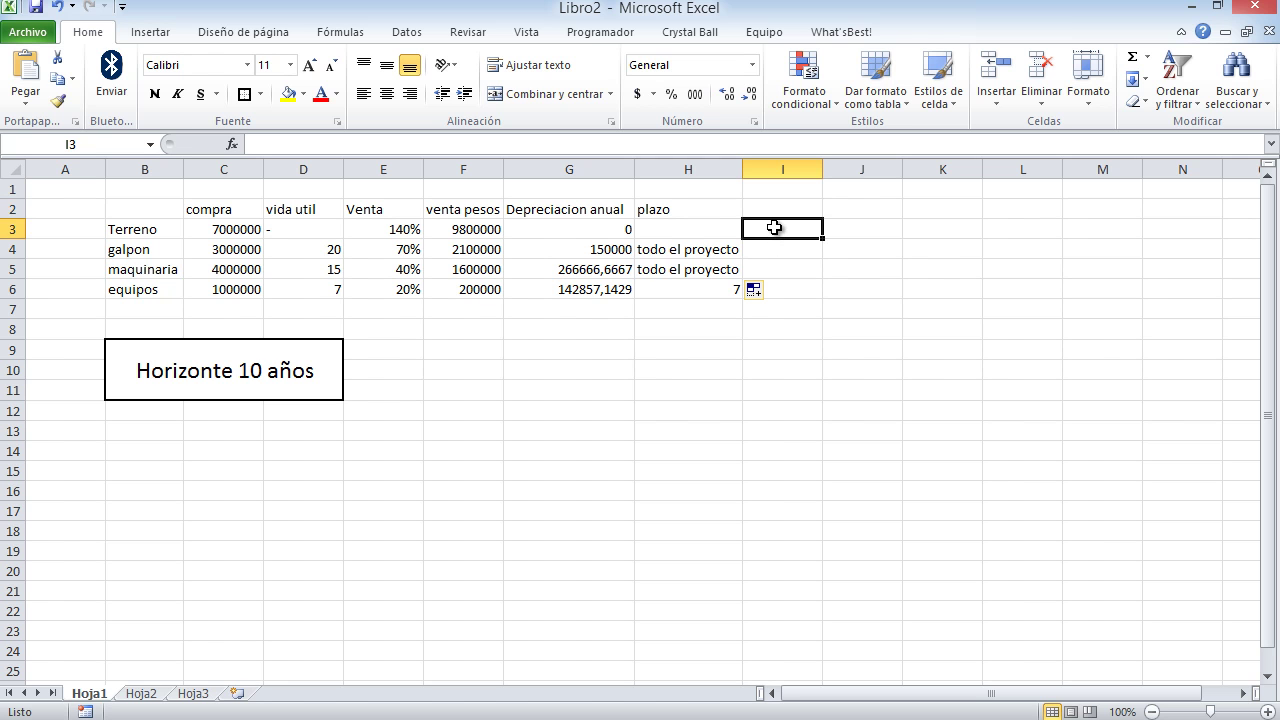
text(=)
click(214, 229)
key(Return)
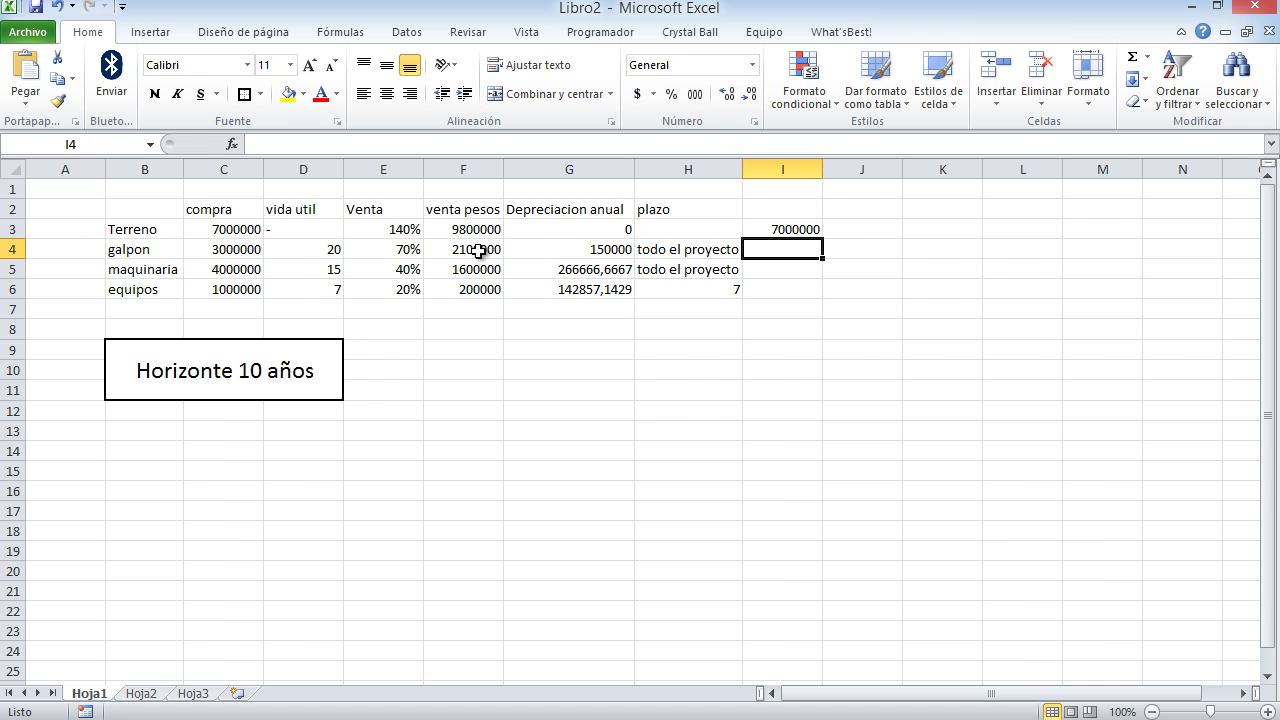
Calculate galpon's book value after ten years of depreciation in I4 with the formula =C4-(G4*10).
text(=)
click(247, 248)
text(-())
key(Return)
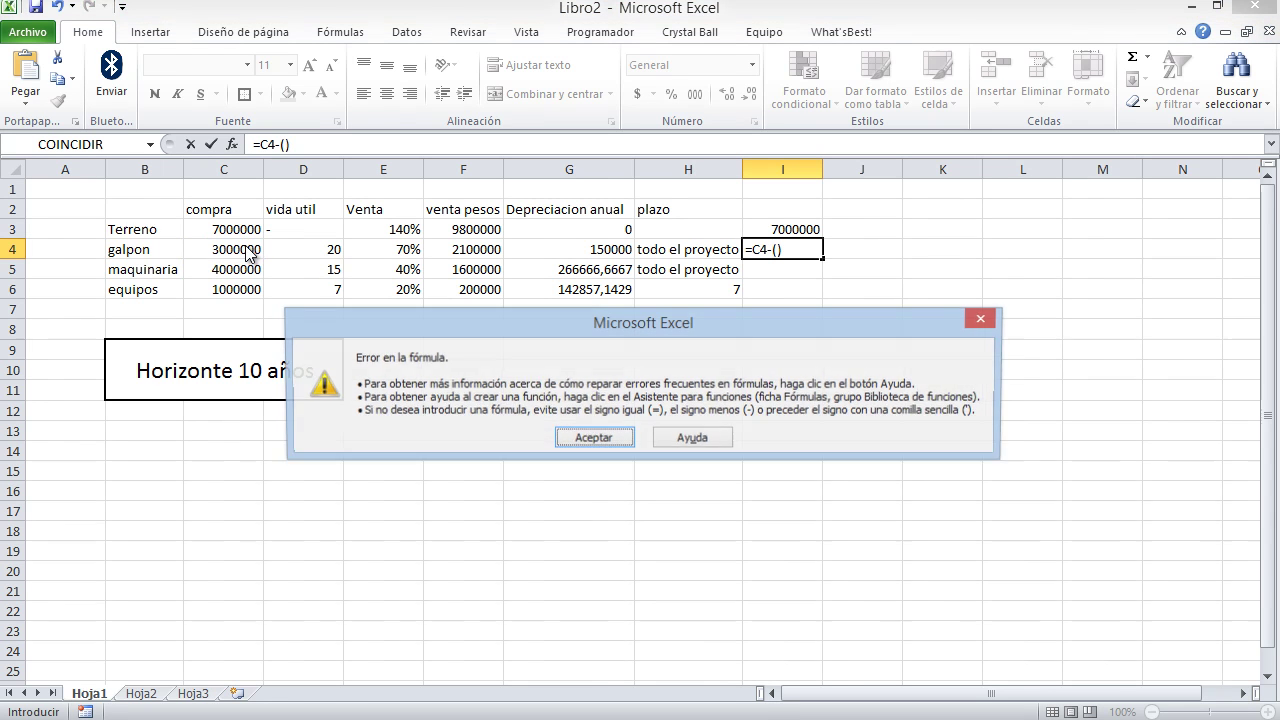
click(593, 437)
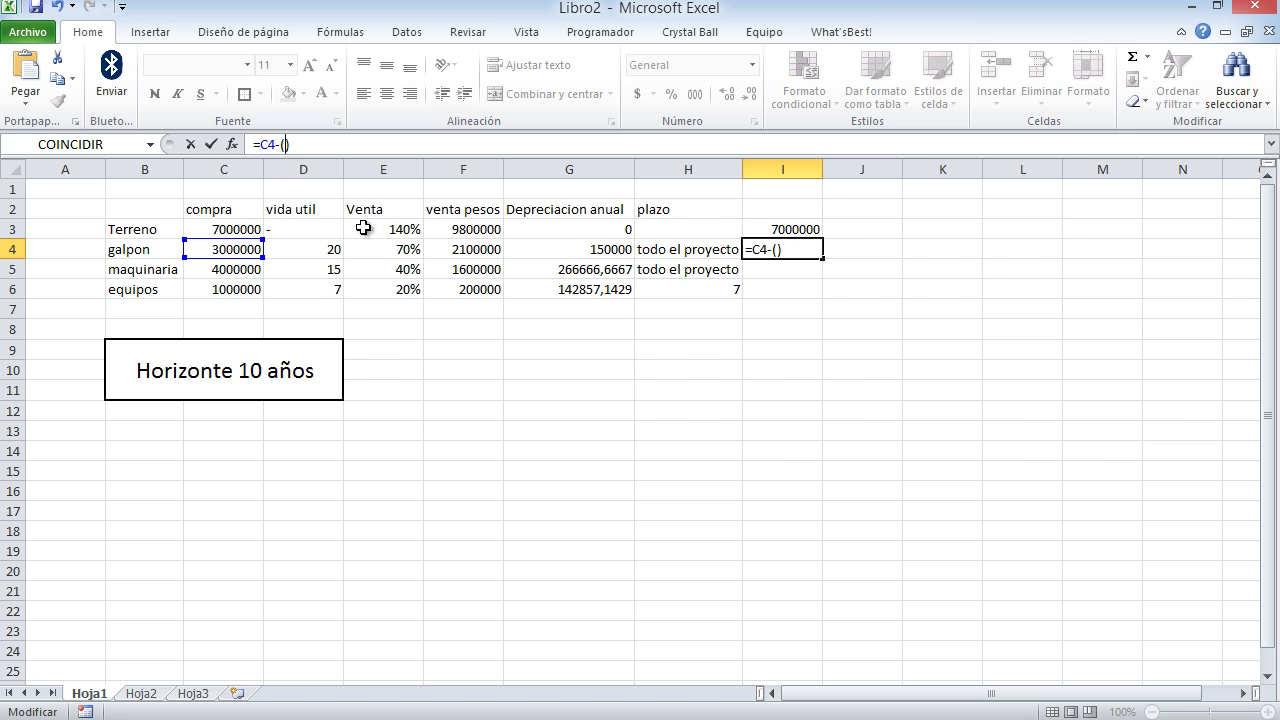
click(586, 249)
text(*)
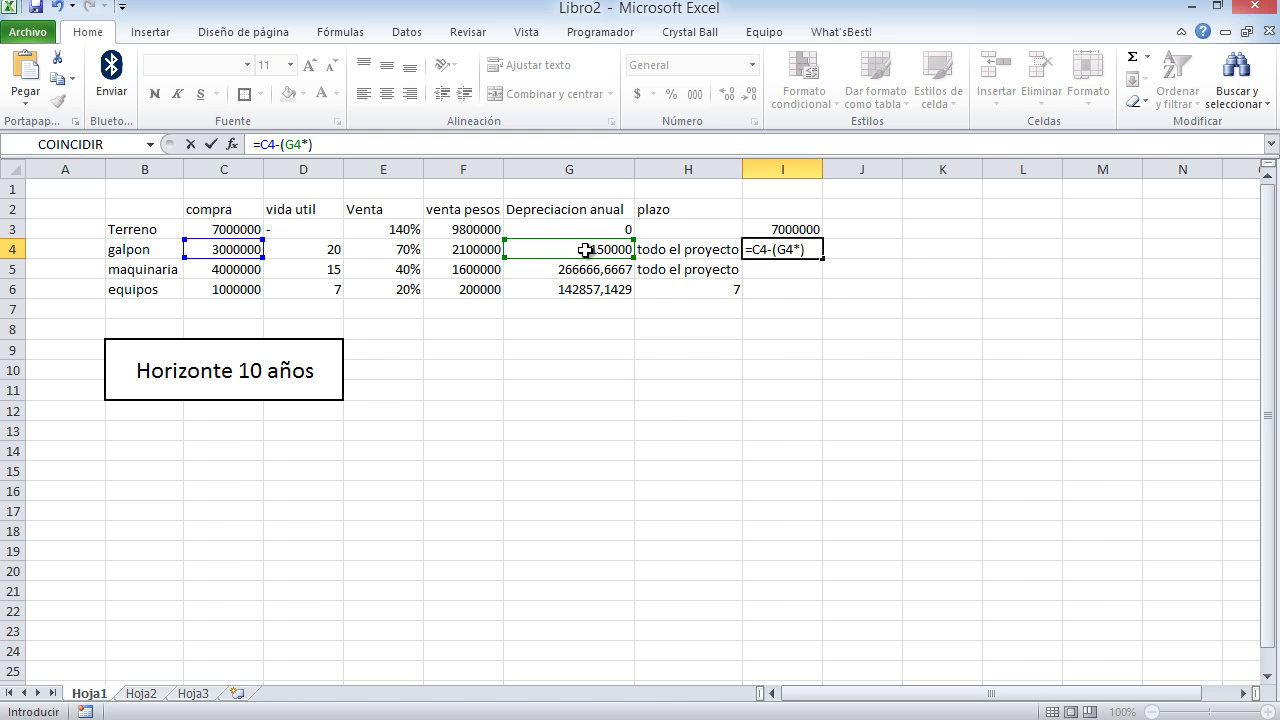
text(10)
key(Return)
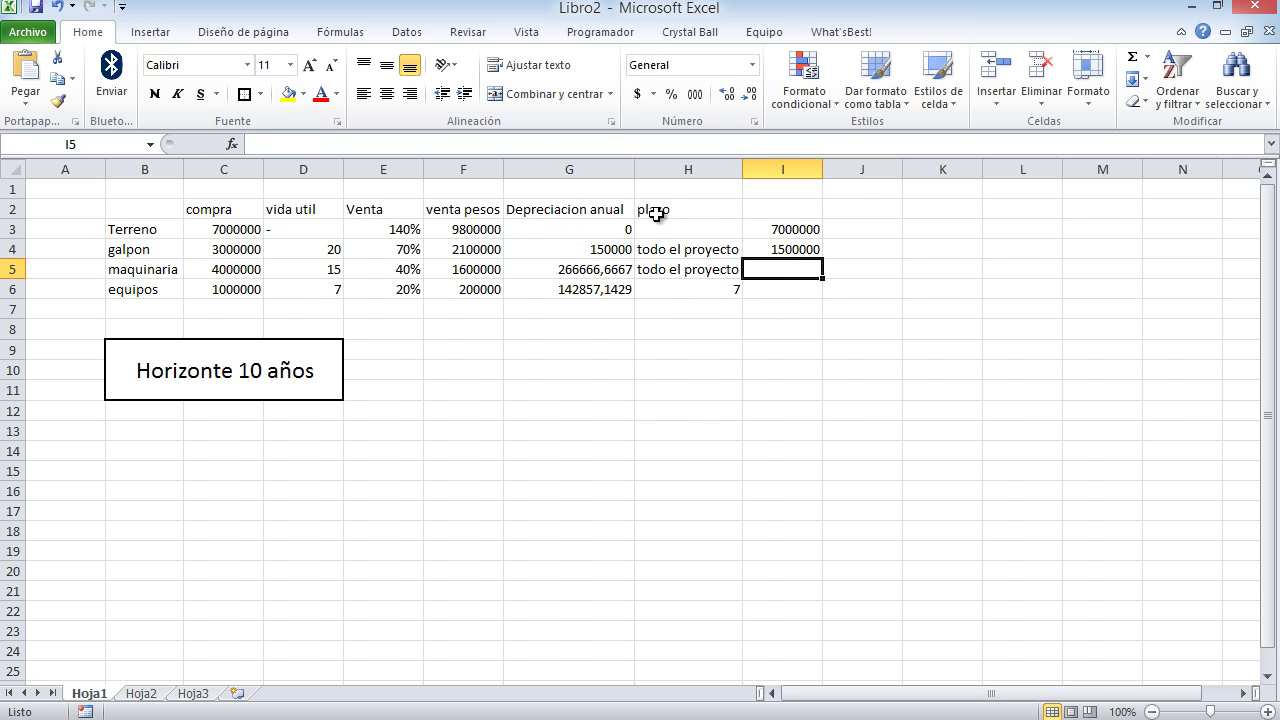
Calculate maquinaria's book value after ten years of depreciation in I5 with the formula =C5-(10*G5).
click(545, 148)
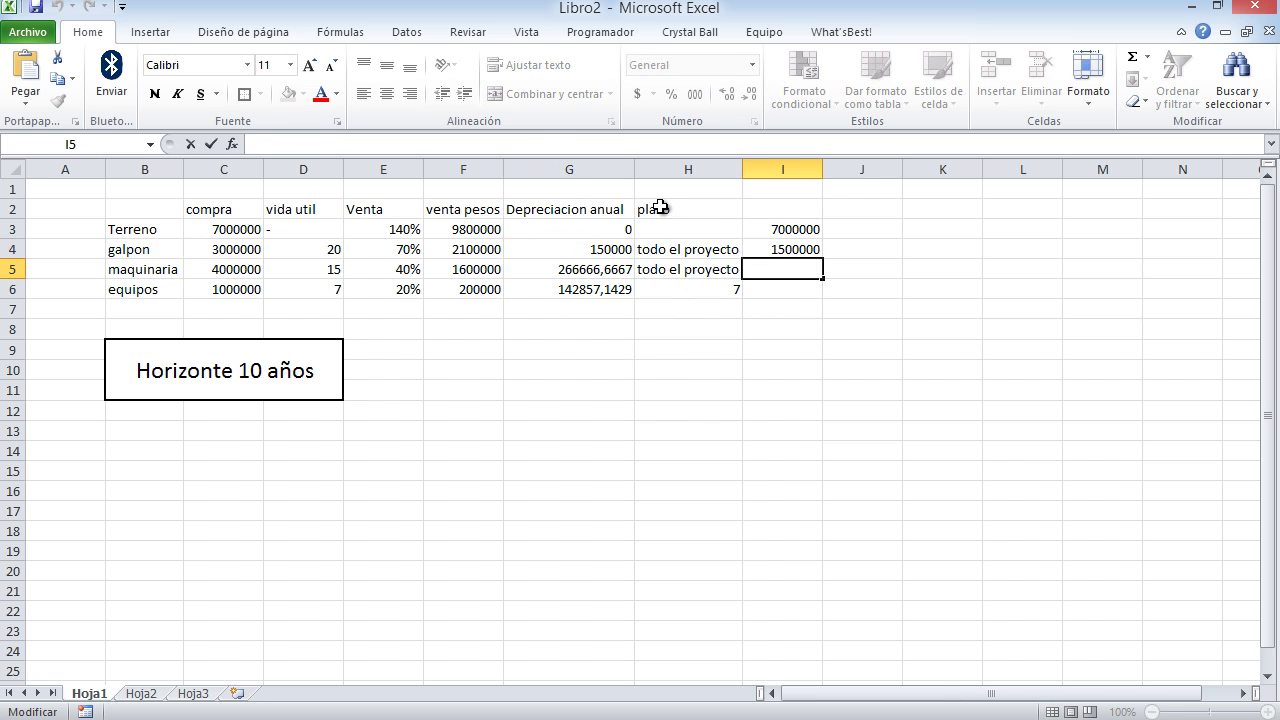
text(=)
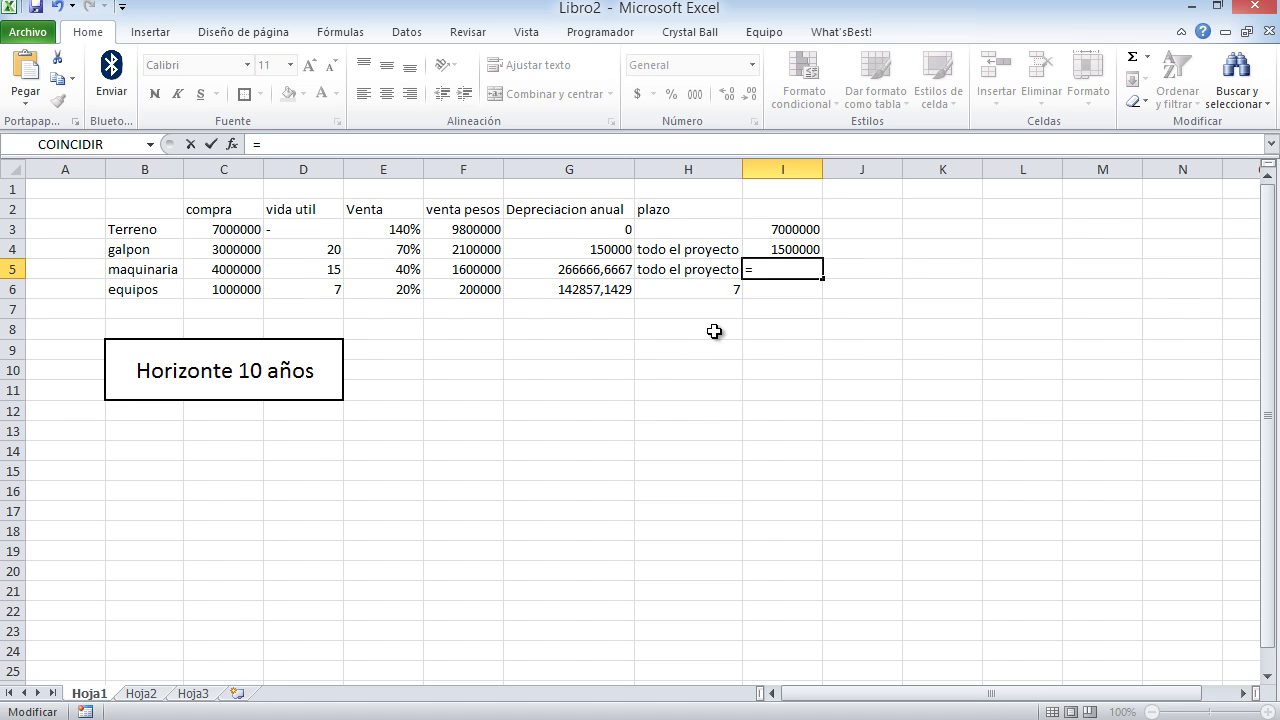
click(240, 272)
text(-)
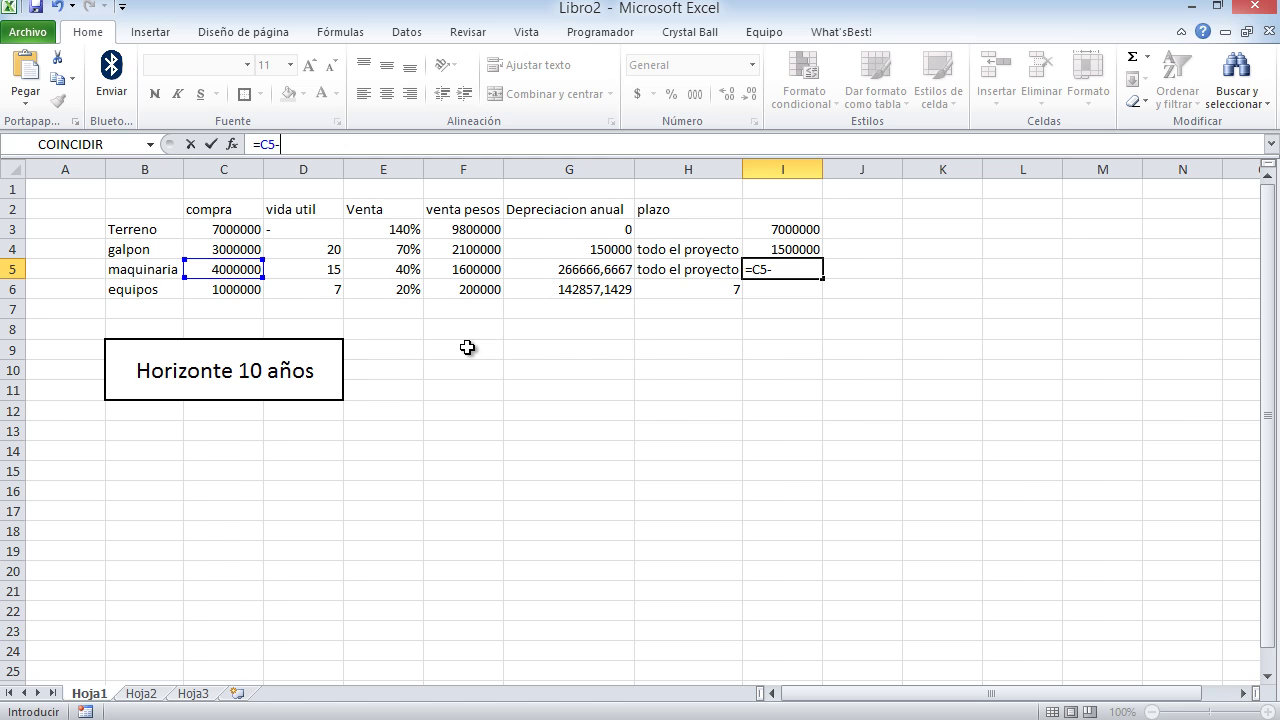
text((10*)
click(543, 273)
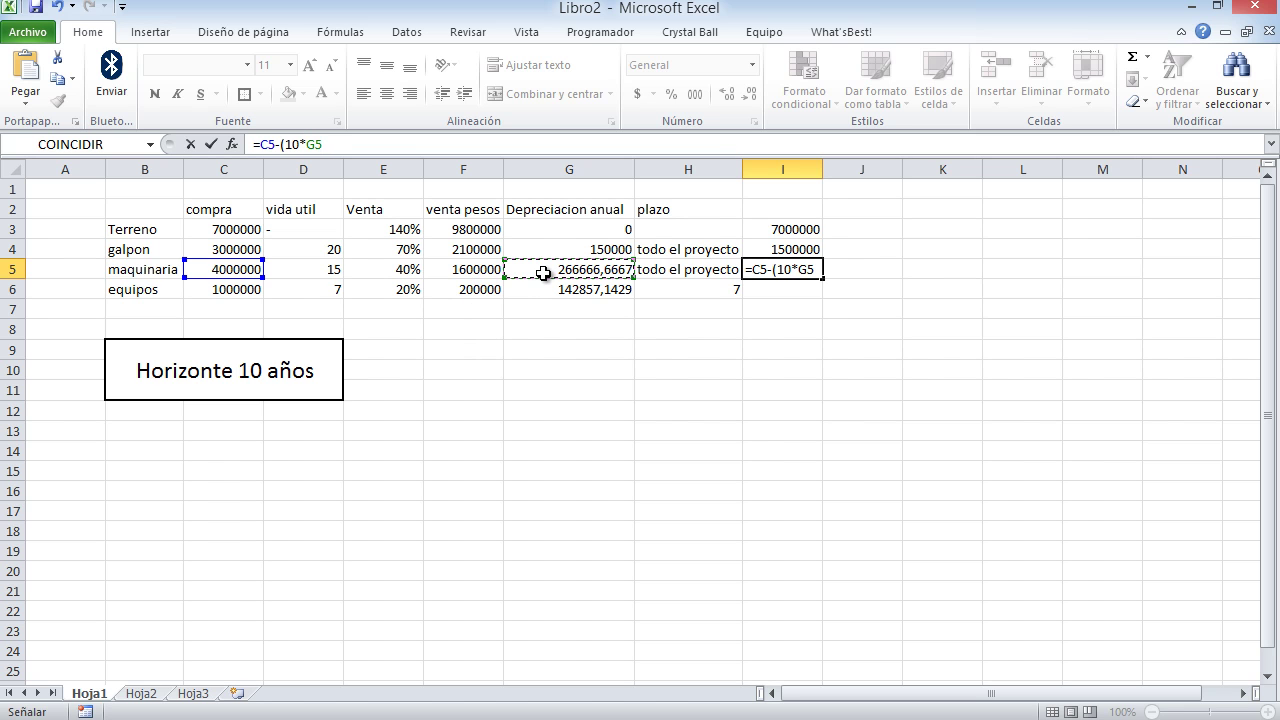
text())
key(Return)
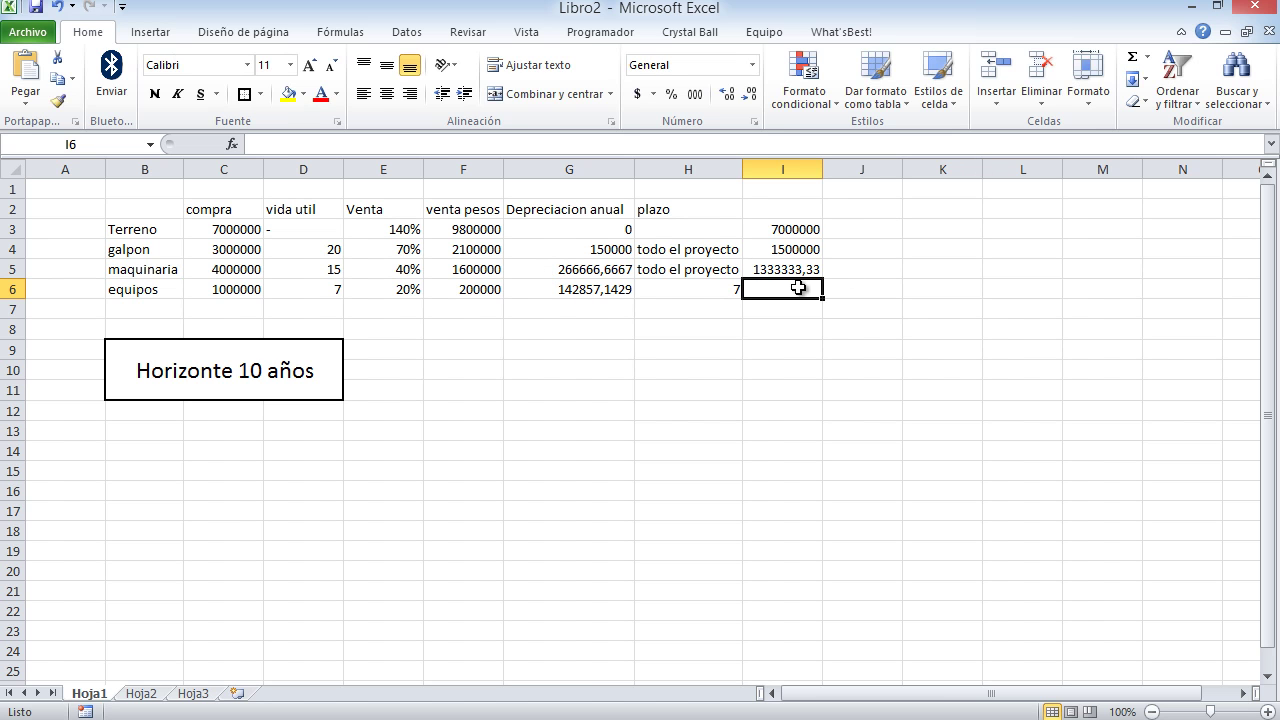
Add the column header valor libro in I2, beside the plazo header.
key(Up)
key(Up)
key(Up)
key(Up)
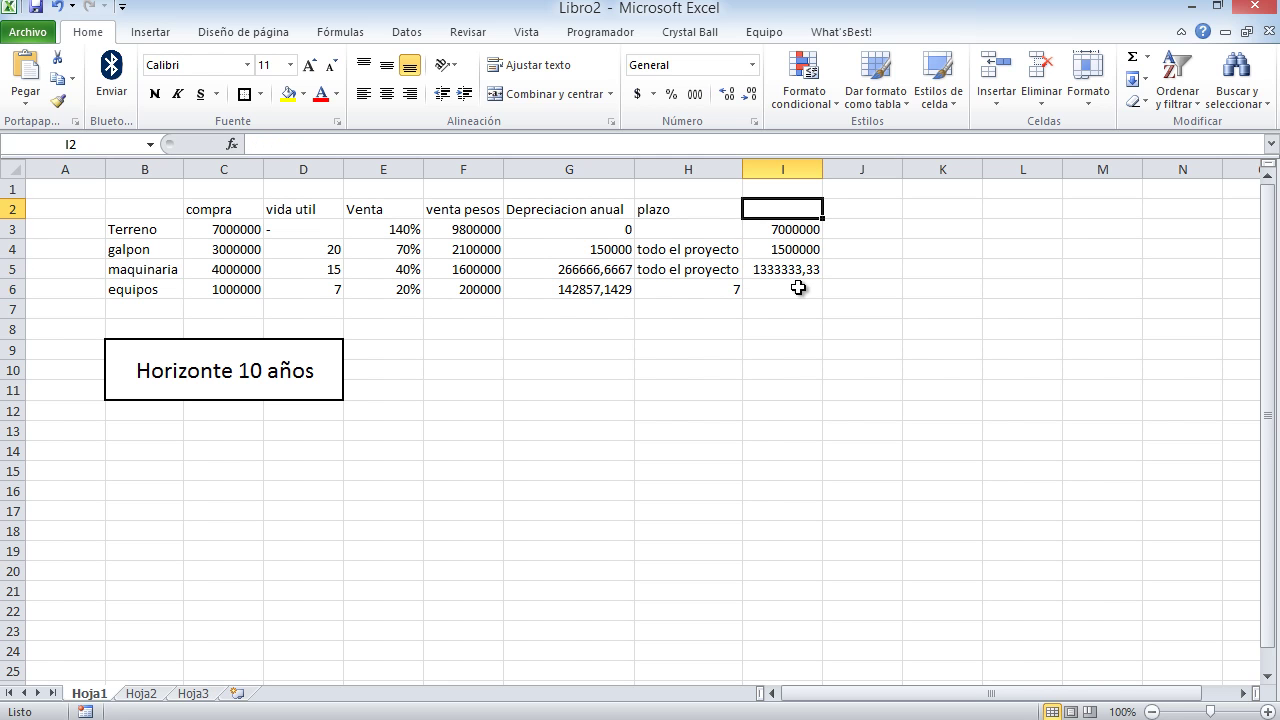
text(valor libro)
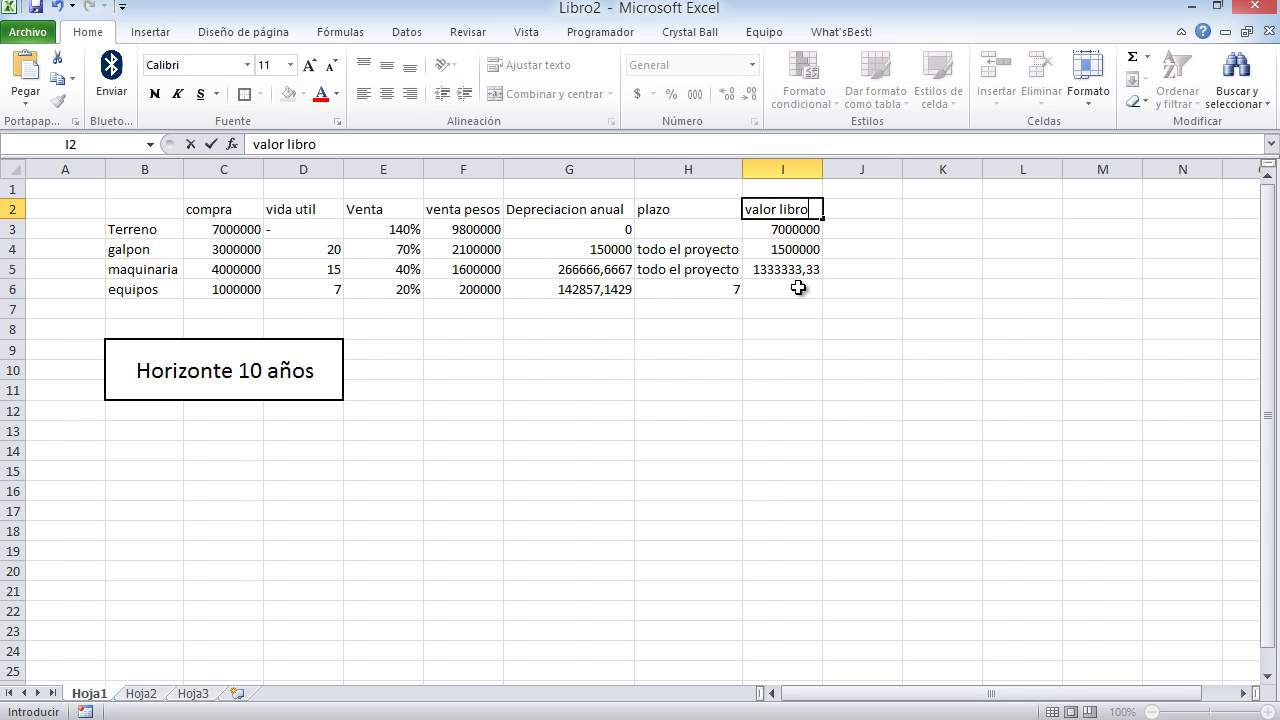
key(Return)
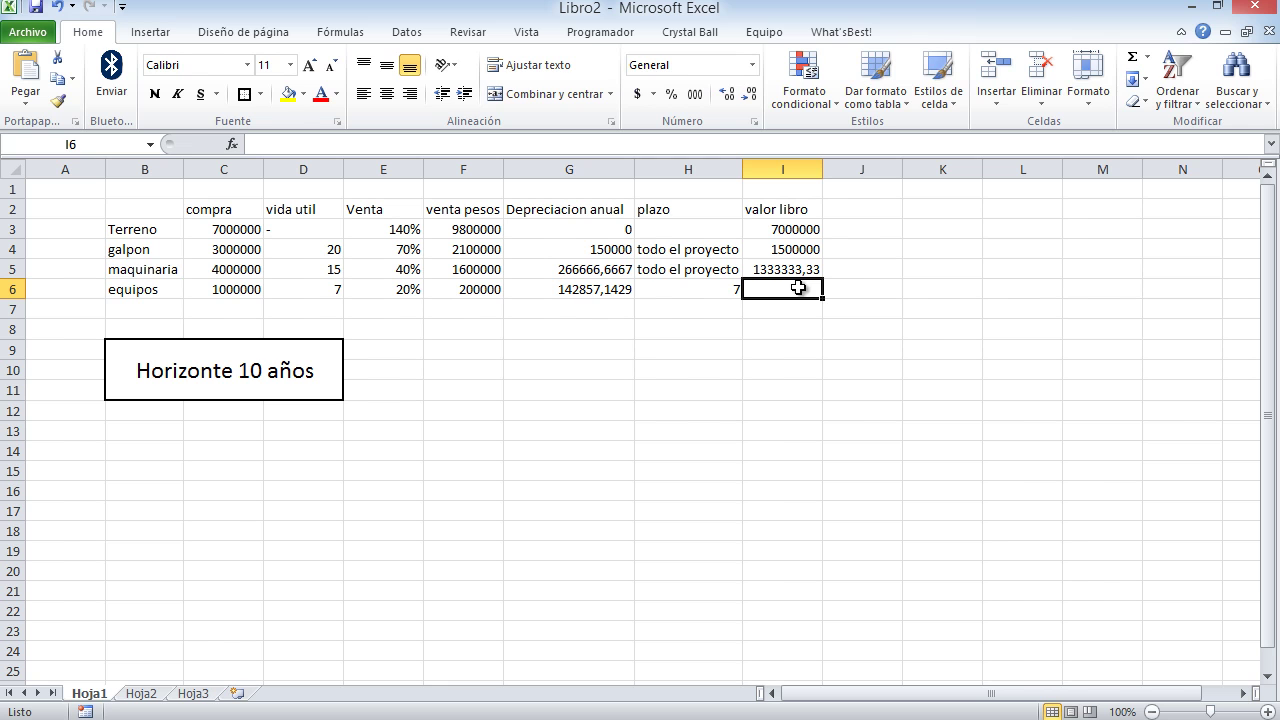
Calculate equipos' book value after seven years of depreciation in I6 with the formula =C6-(7*G6).
text(=)
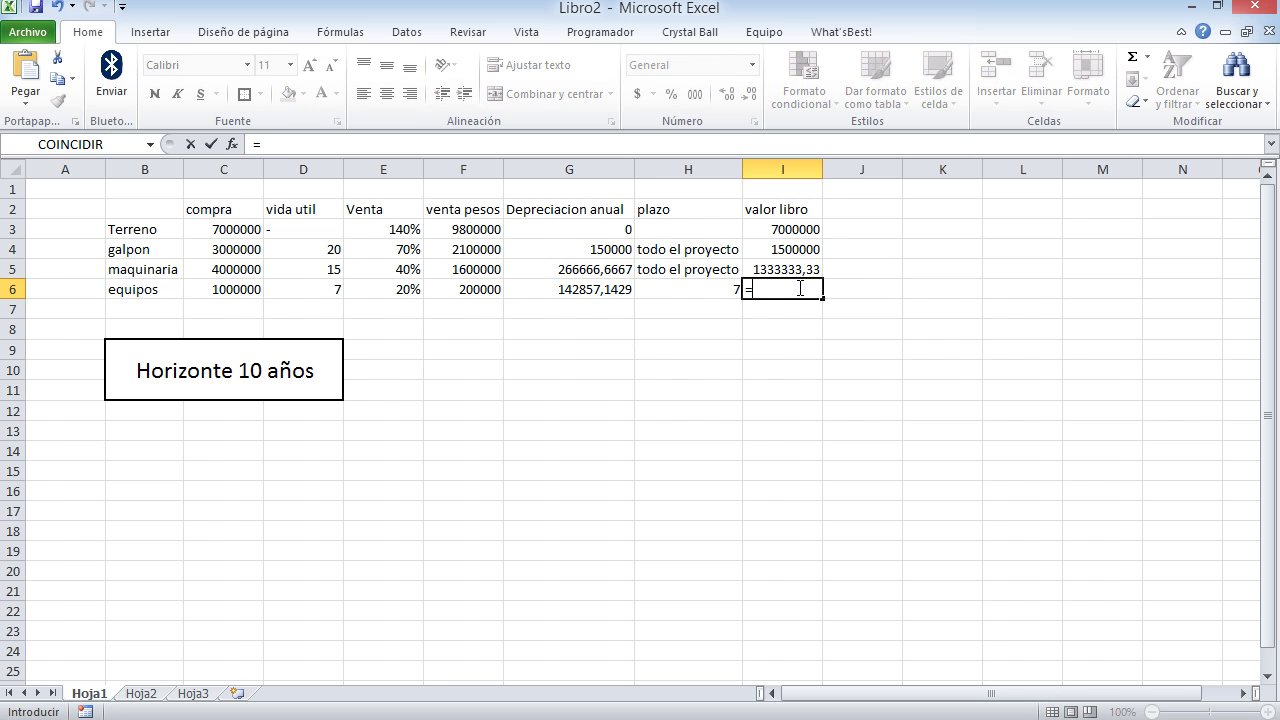
click(226, 292)
text(-()
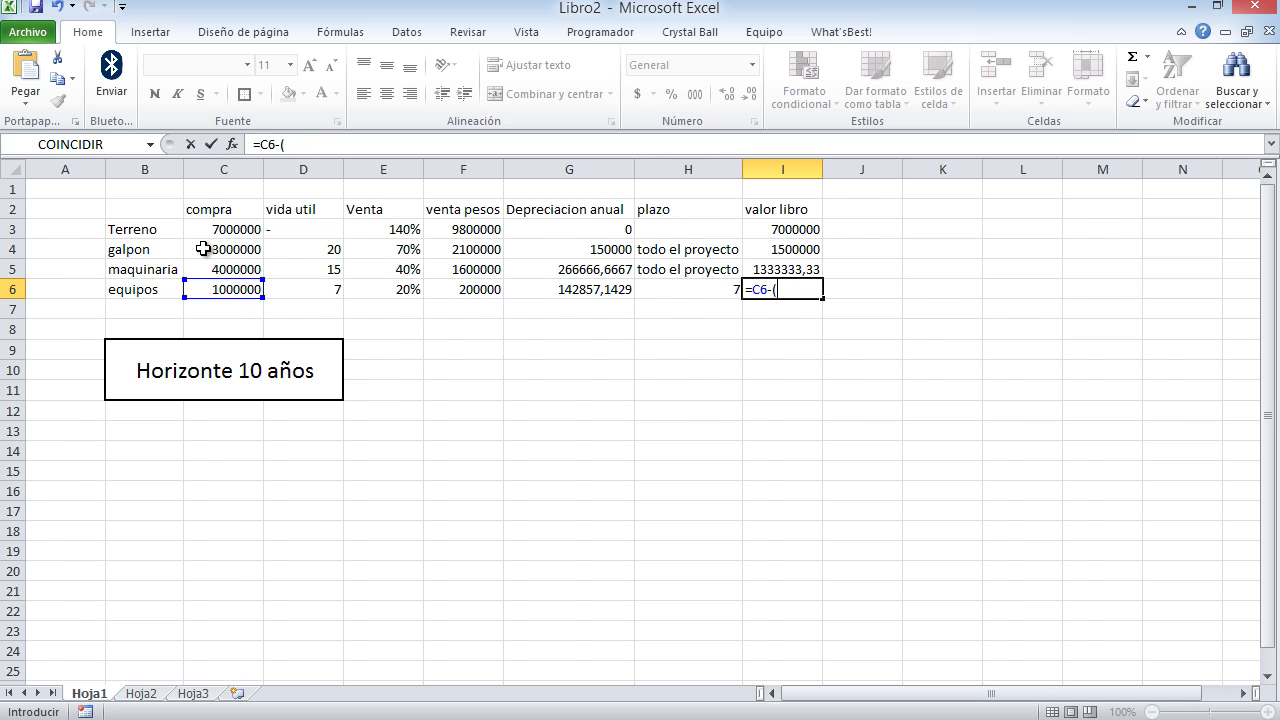
text(7*)
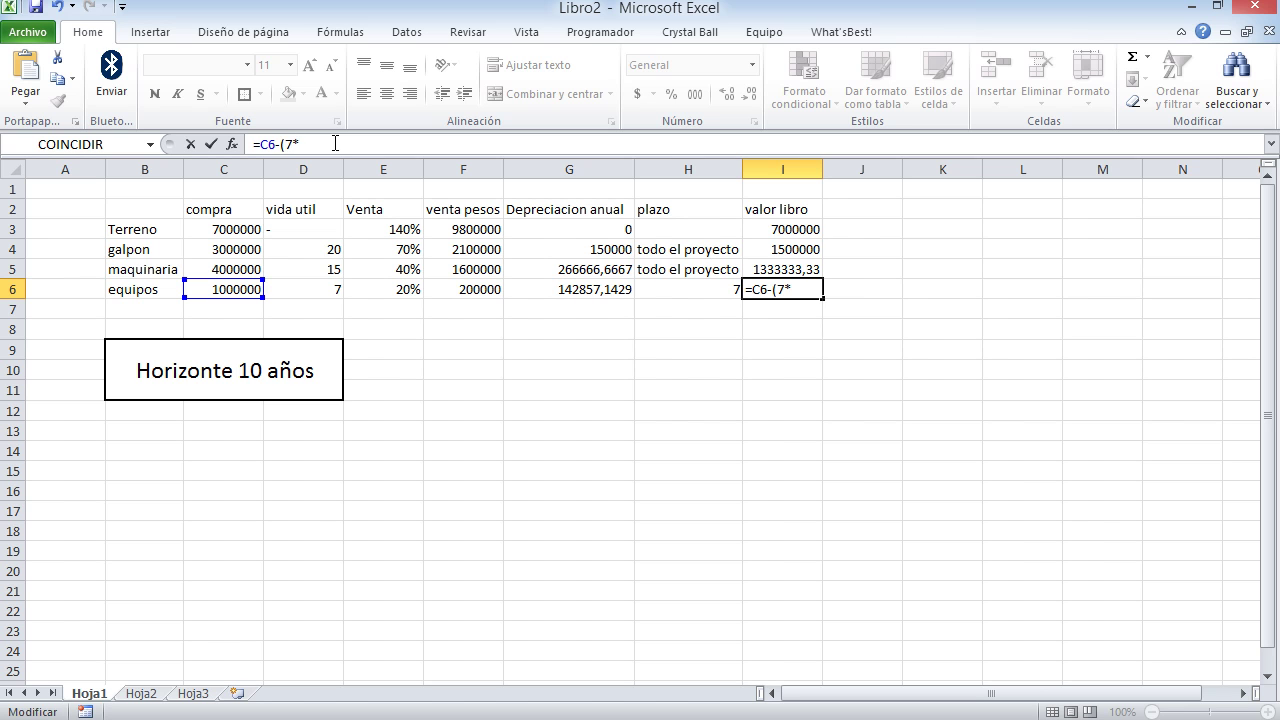
click(578, 288)
text())
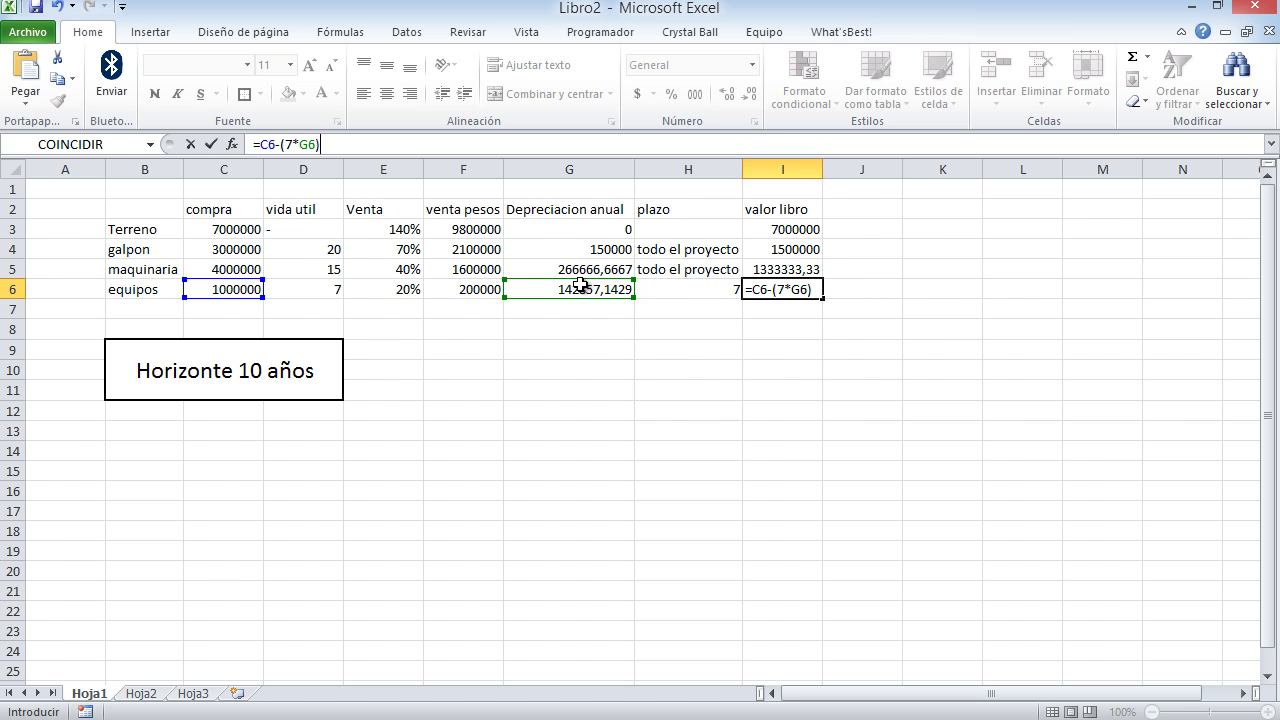
key(Return)
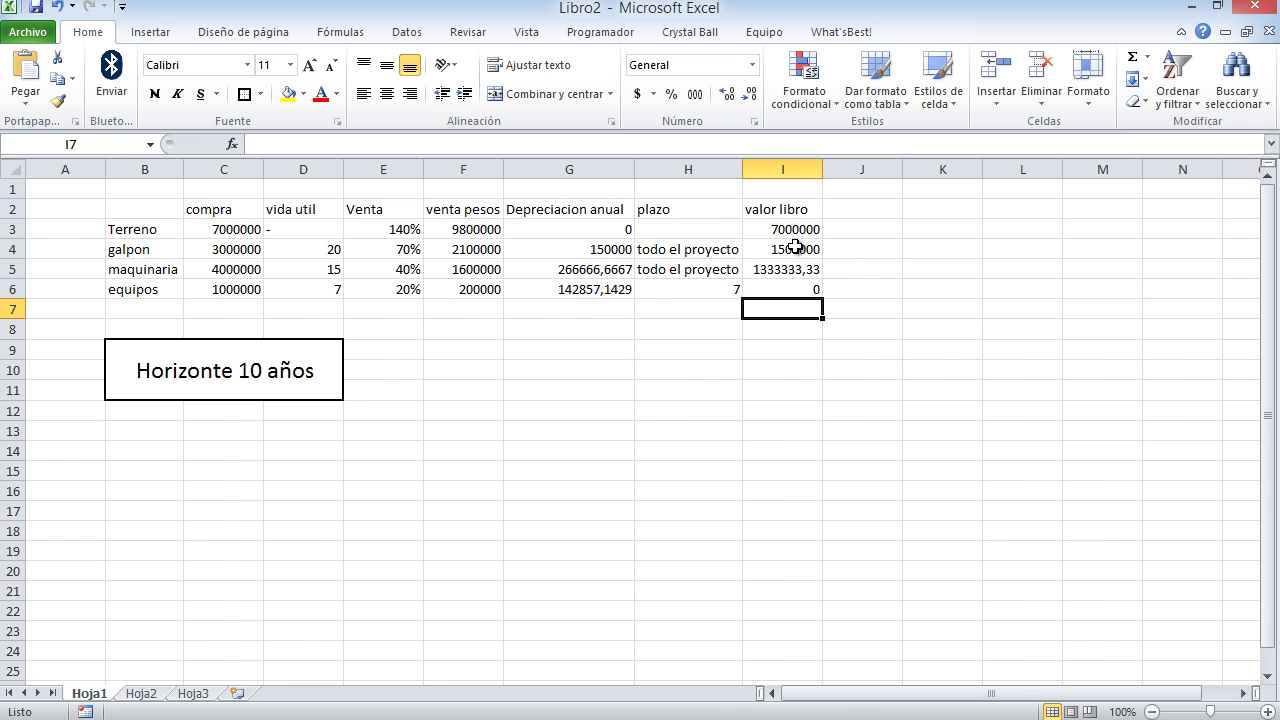
Add the column header utilidad o perdida in J2, beside valor libro.
drag(802, 212, 800, 280)
drag(460, 212, 470, 280)
click(834, 212)
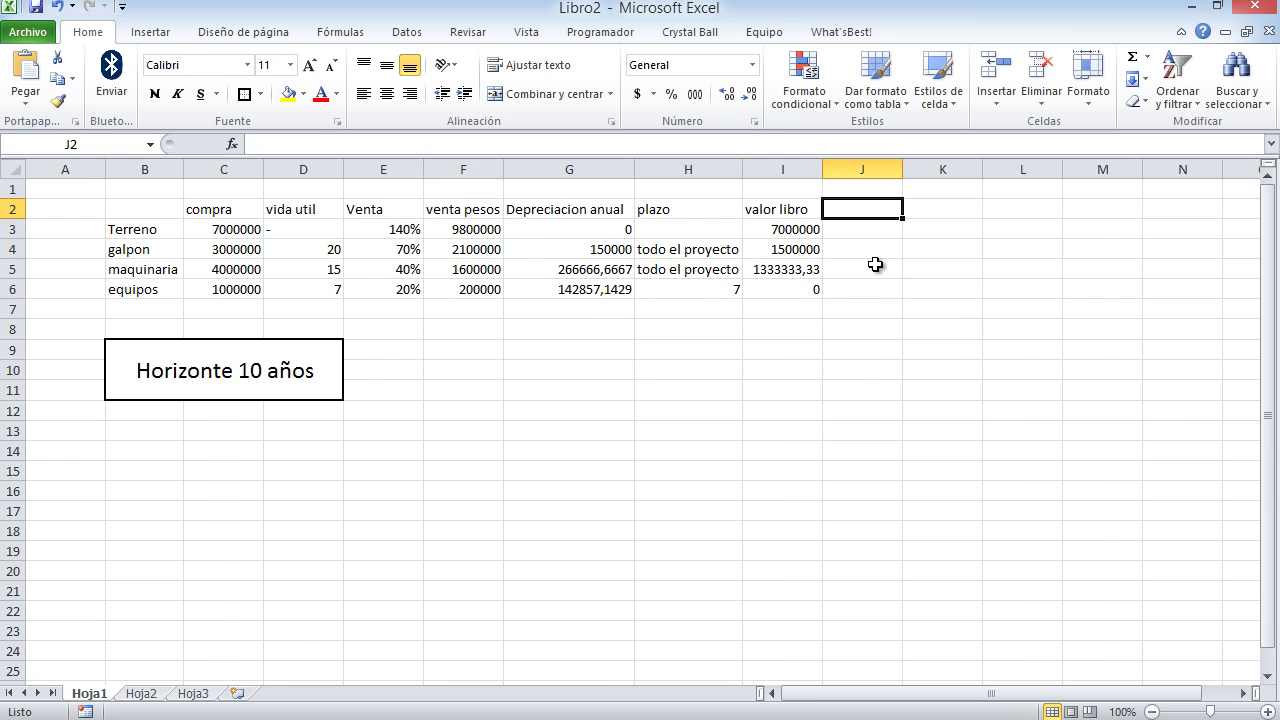
text(utilidad o perdida)
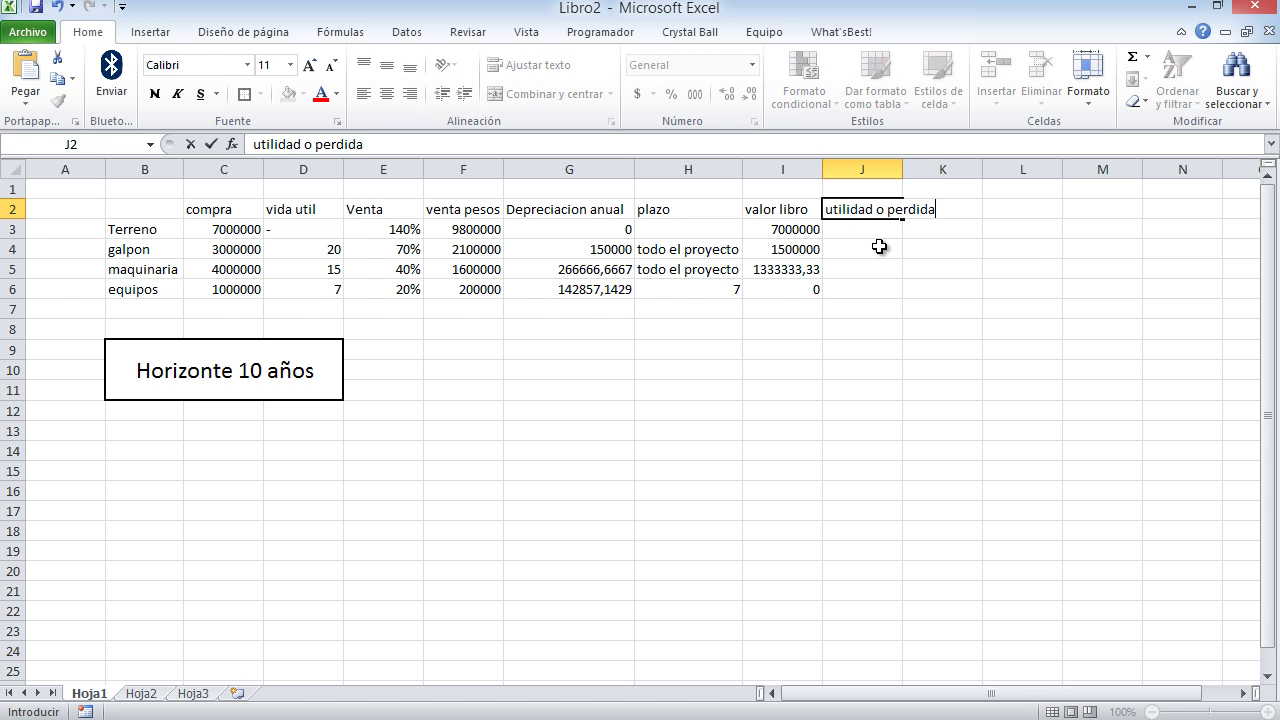
key(Return)
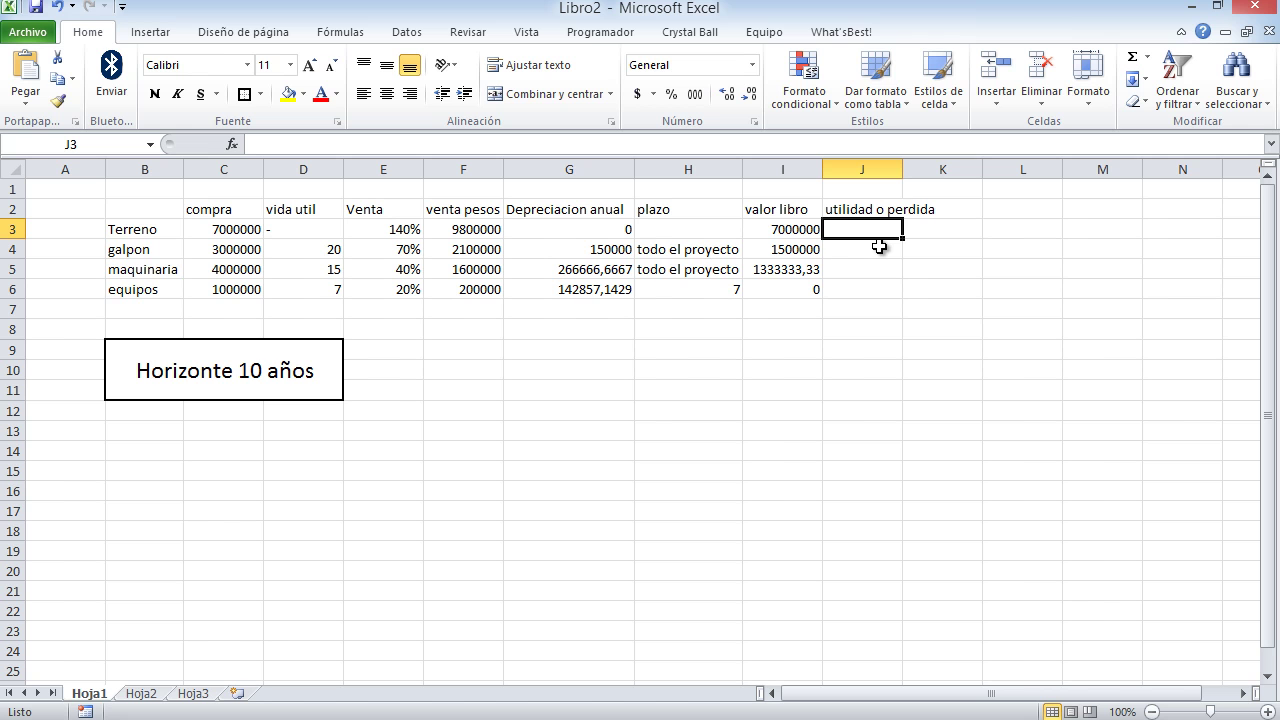
Calculate Terreno's gain or loss in J3 with =F3-I3 and fill the formula down to J6.
text(=)
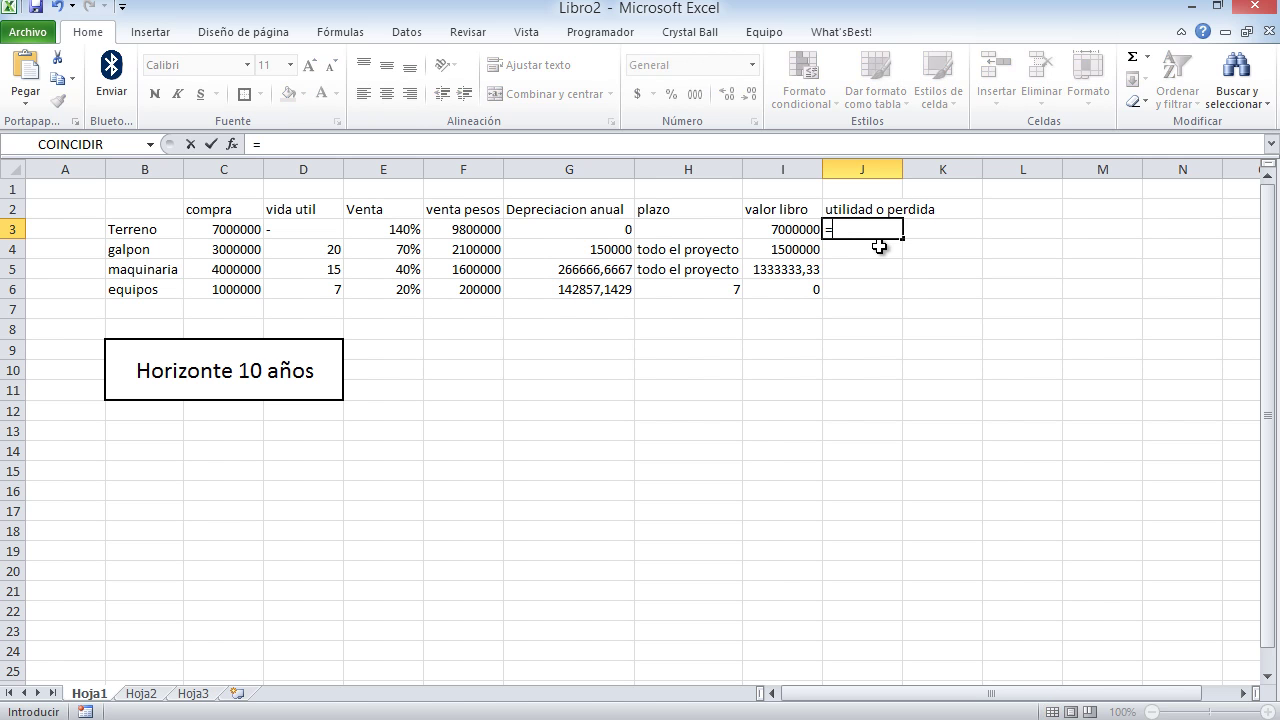
click(482, 231)
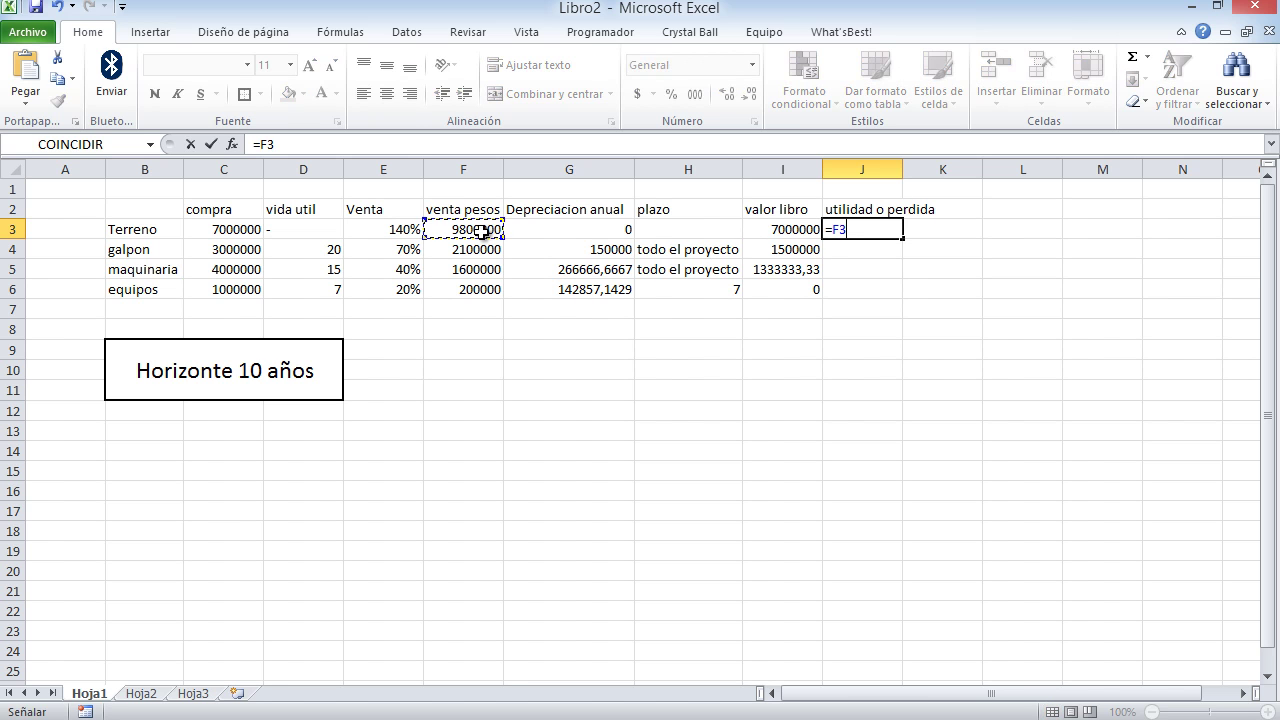
text(-)
click(779, 231)
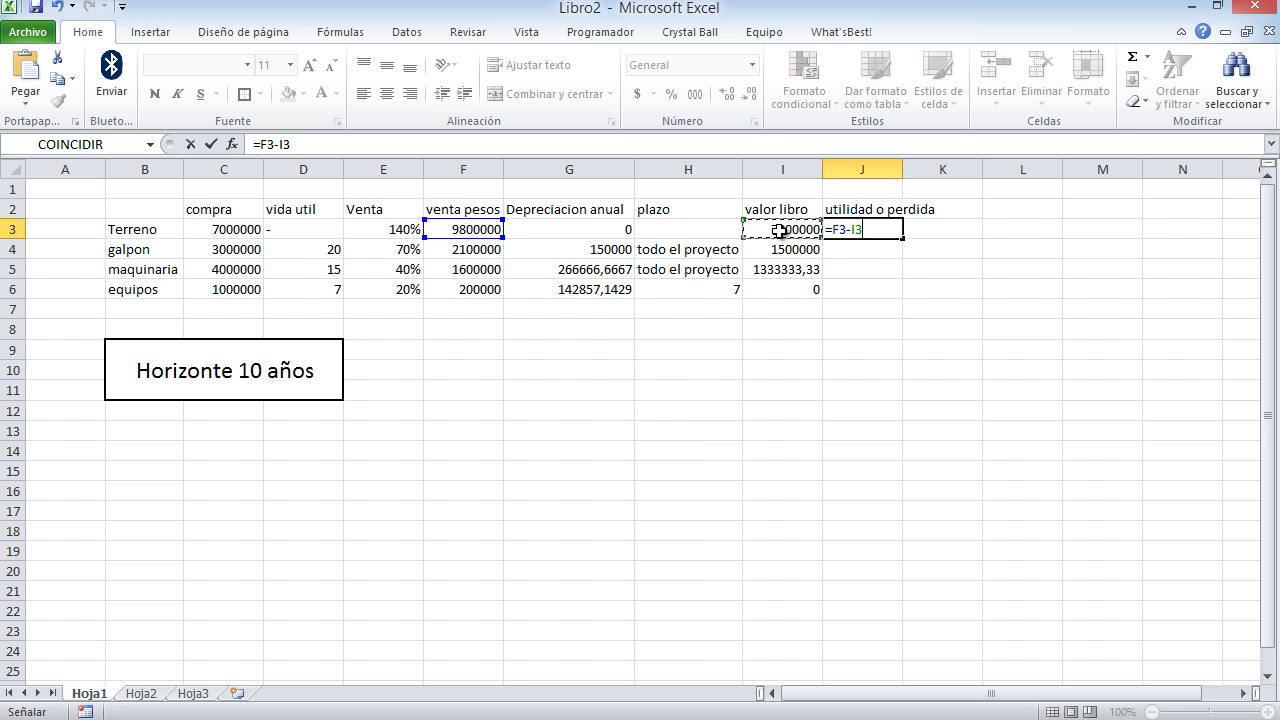
key(Return)
click(866, 231)
drag(906, 242, 906, 294)
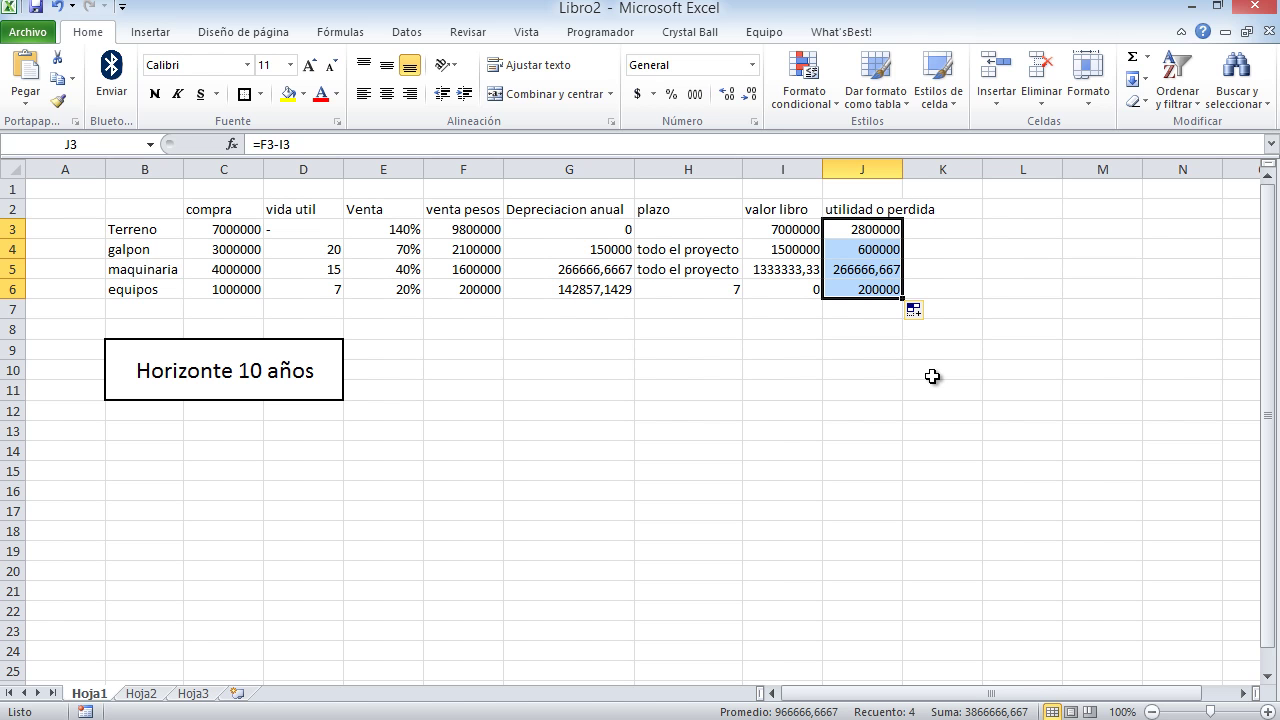
Widen column J to fit its header and apply all borders to the asset table B2:J6.
drag(903, 169, 951, 169)
drag(150, 212, 888, 280)
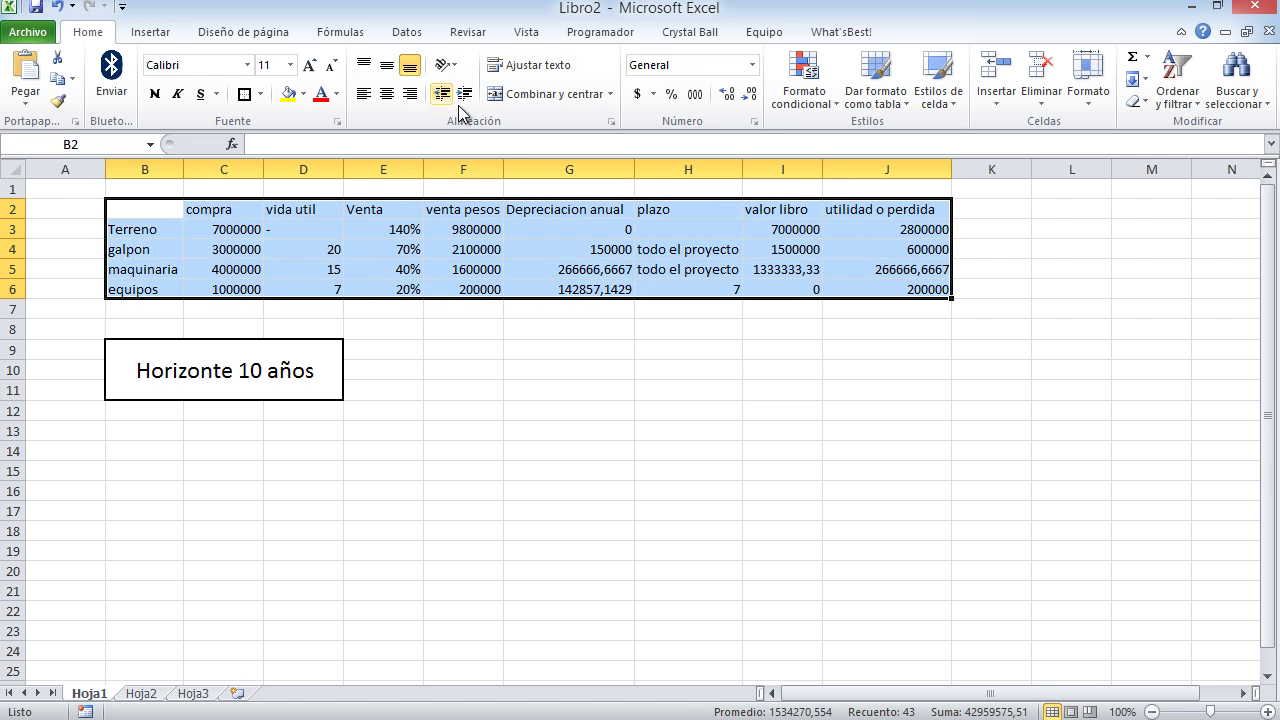
click(259, 94)
click(306, 255)
click(537, 365)
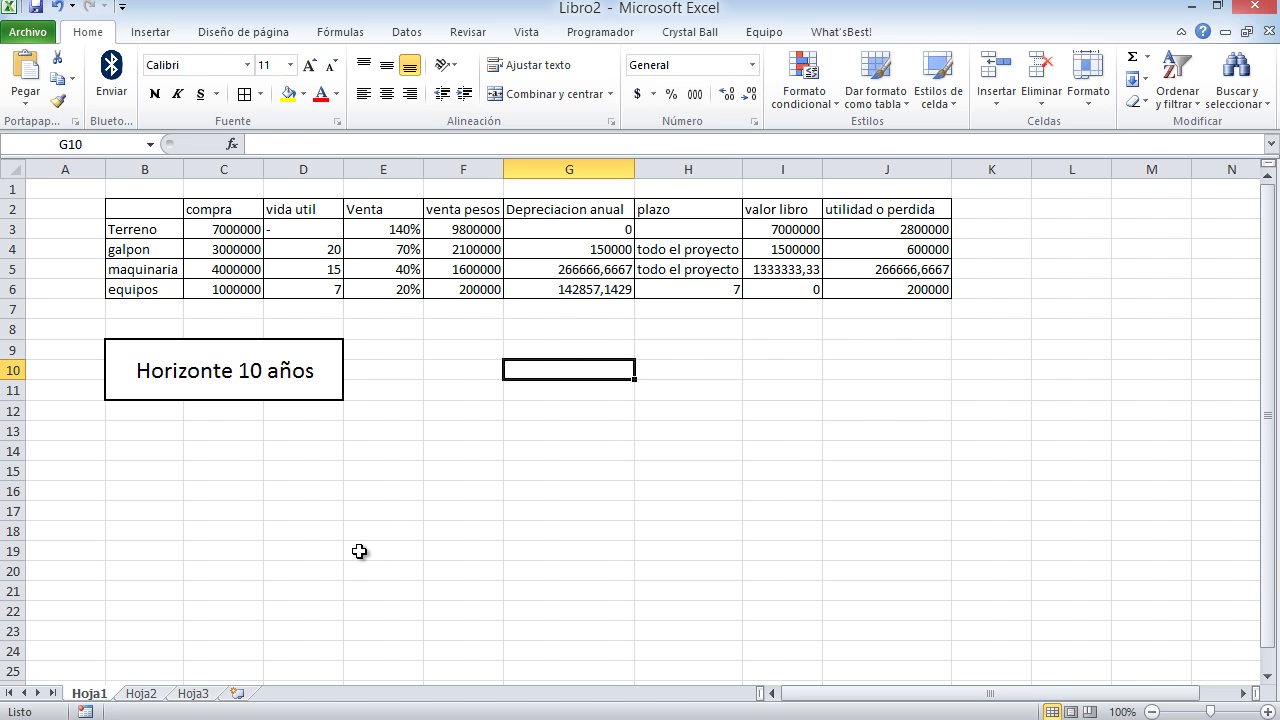
Enter the label precio in B14 and cantidad in B15, below the Horizonte 10 años box.
scroll(350, 538, down, 1)
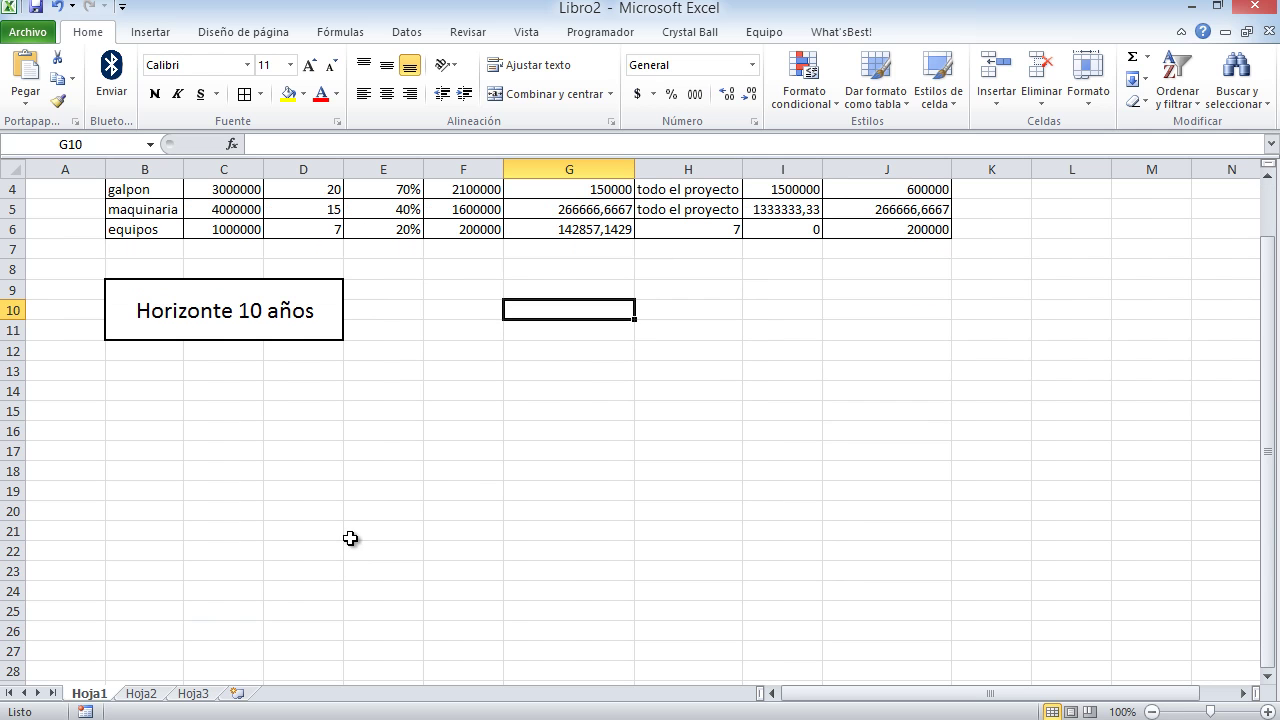
click(158, 393)
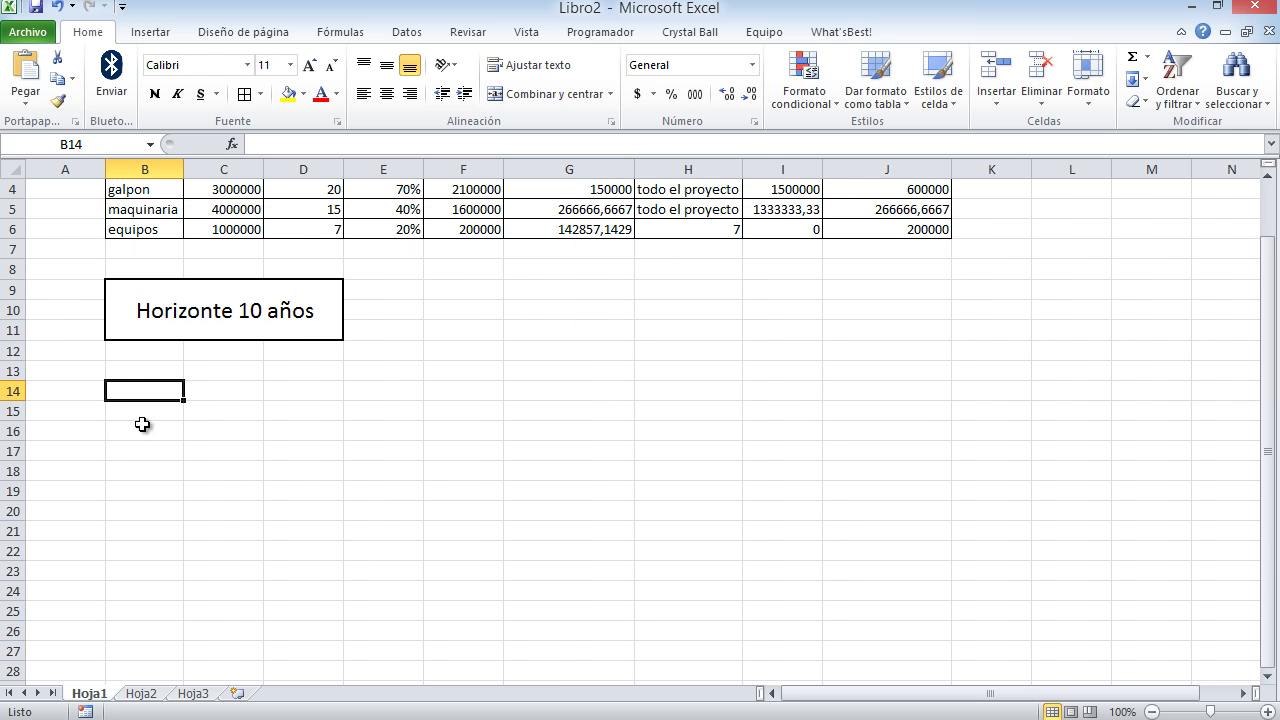
text(precio)
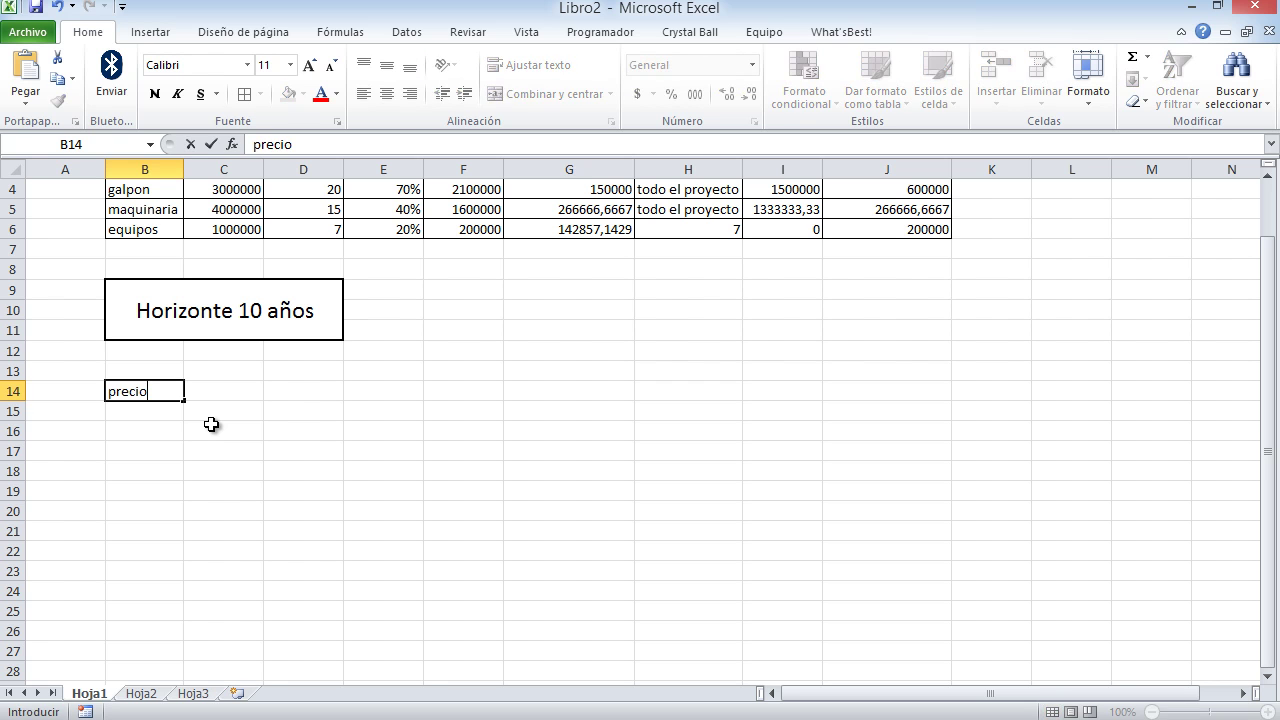
key(Return)
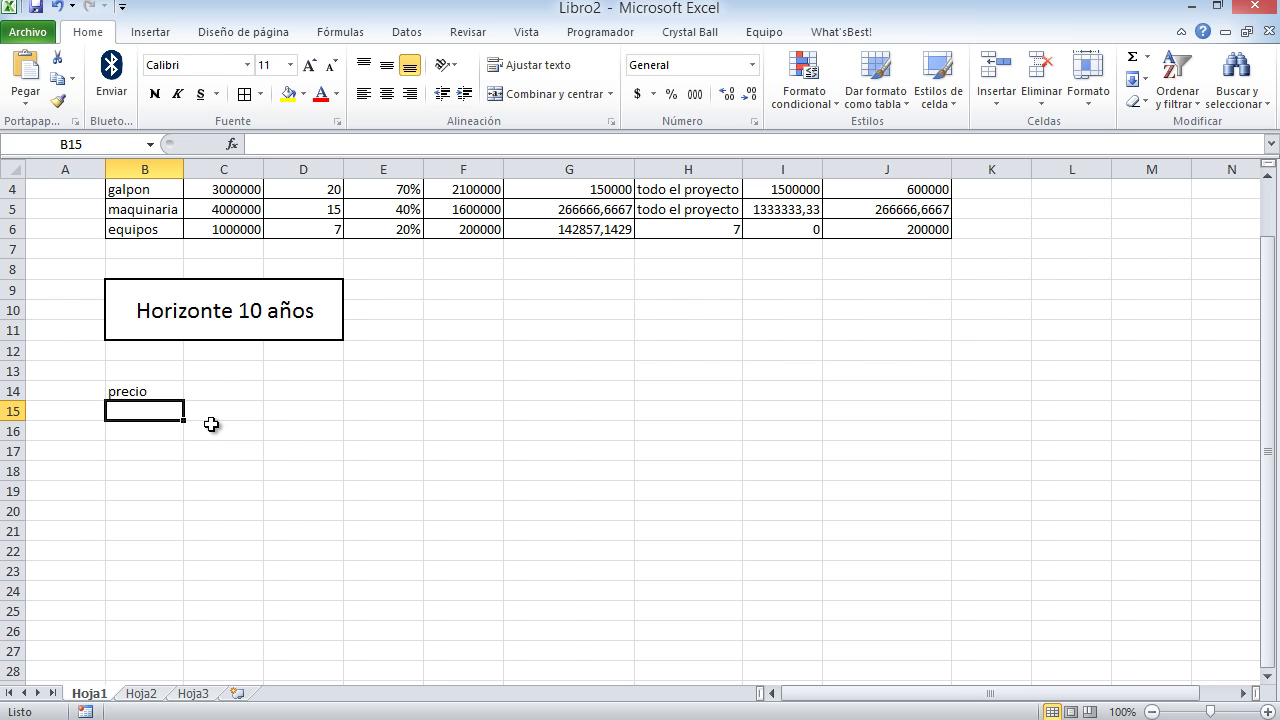
text(cantidad)
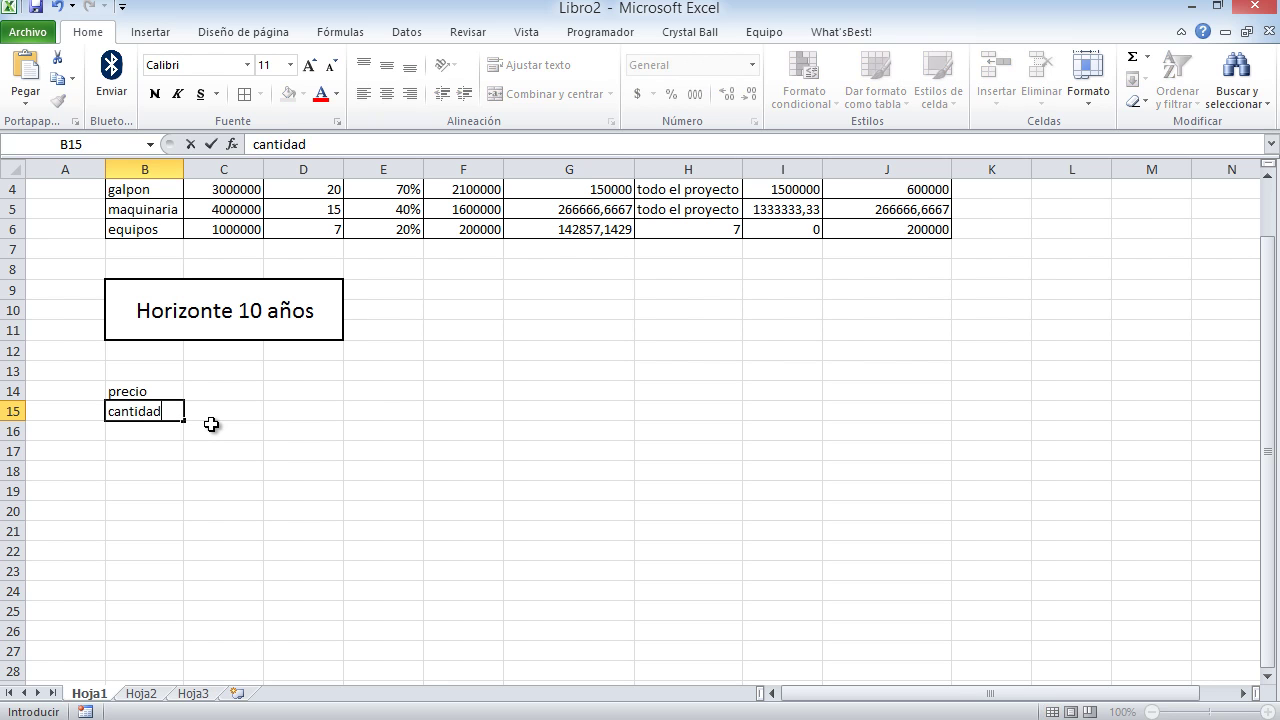
key(Return)
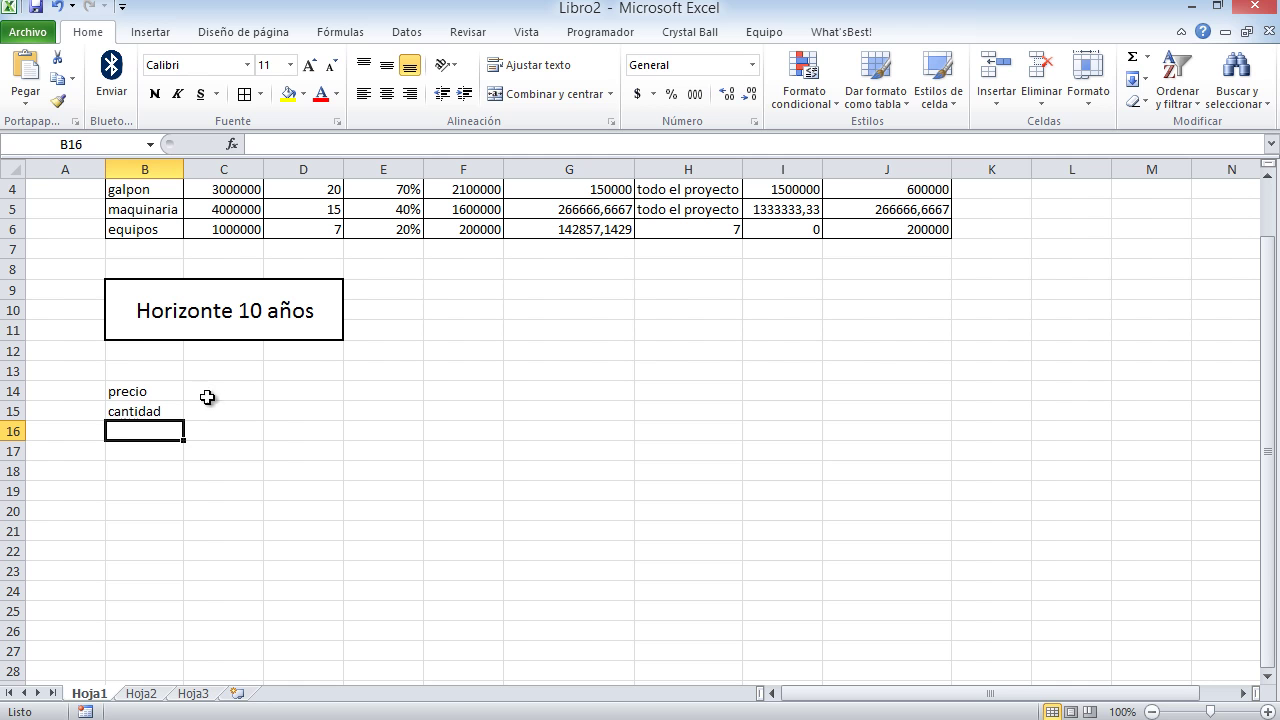
click(152, 452)
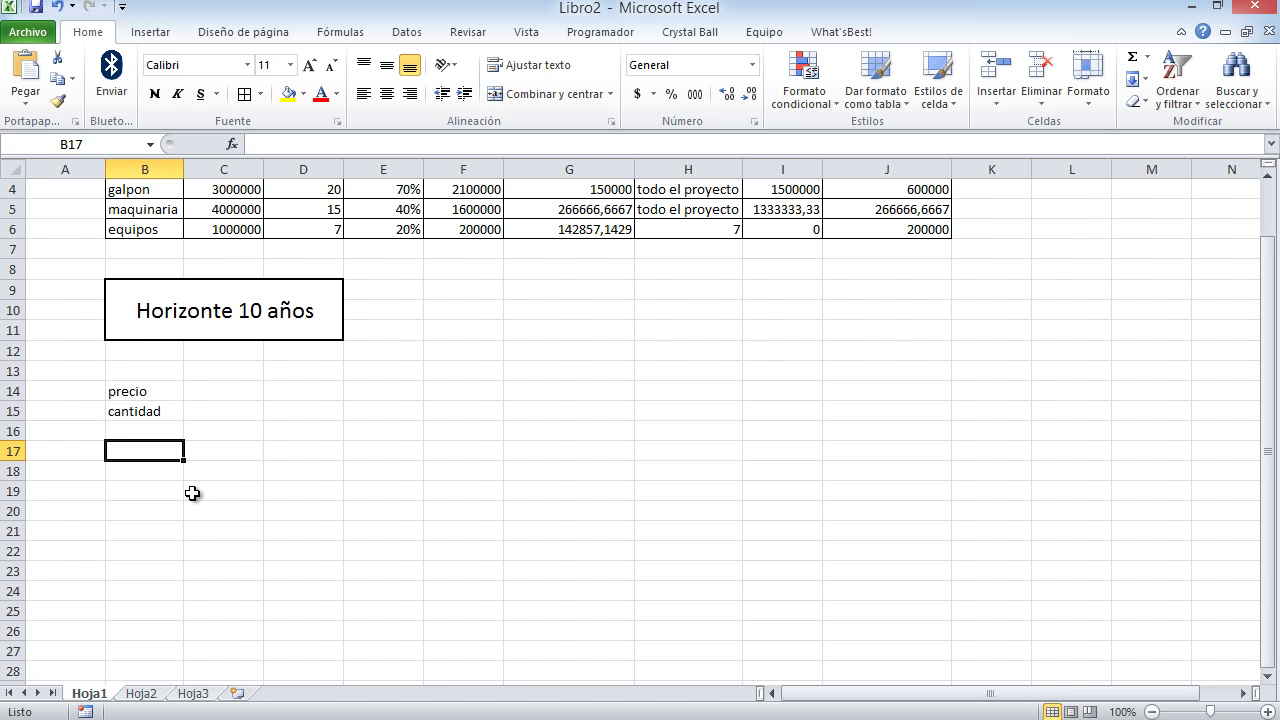
Check the annual sales data in the Word exercise and enter 20000 for cantidad in C15 and 5000 for precio in C14.
key(alt+Tab)
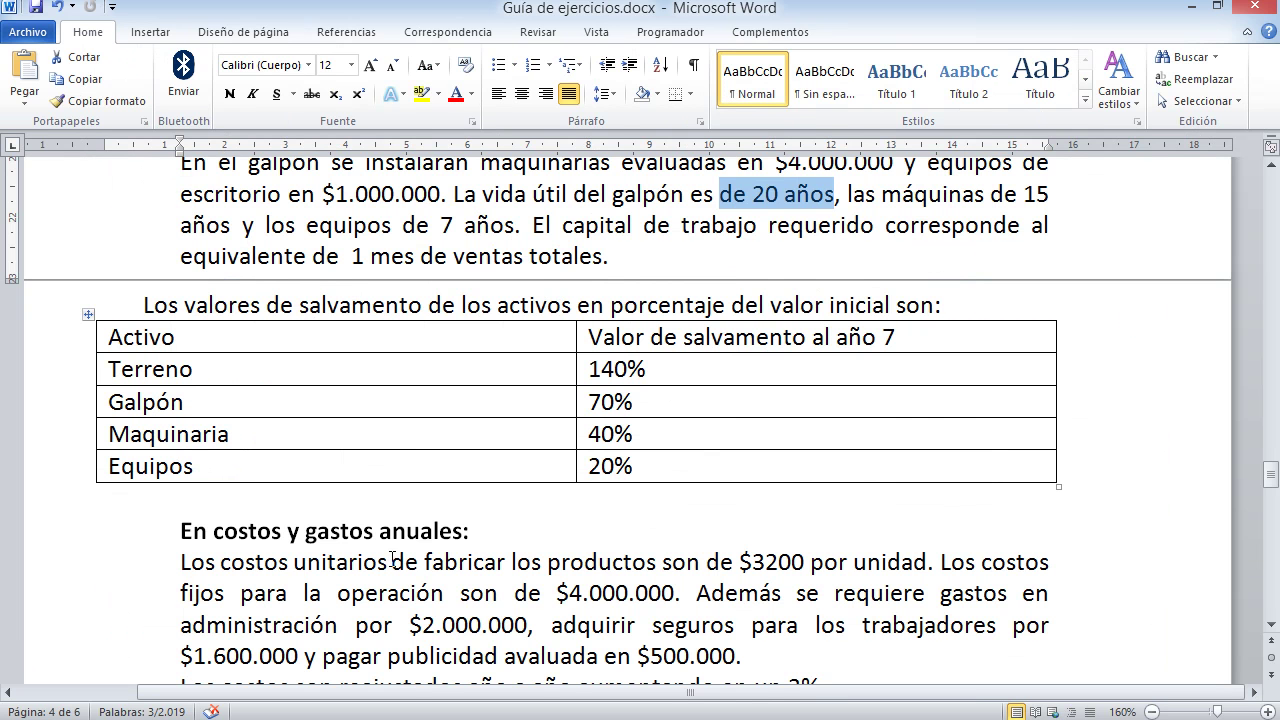
scroll(437, 440, down, 3)
scroll(437, 440, down, 3)
scroll(437, 444, down, 3)
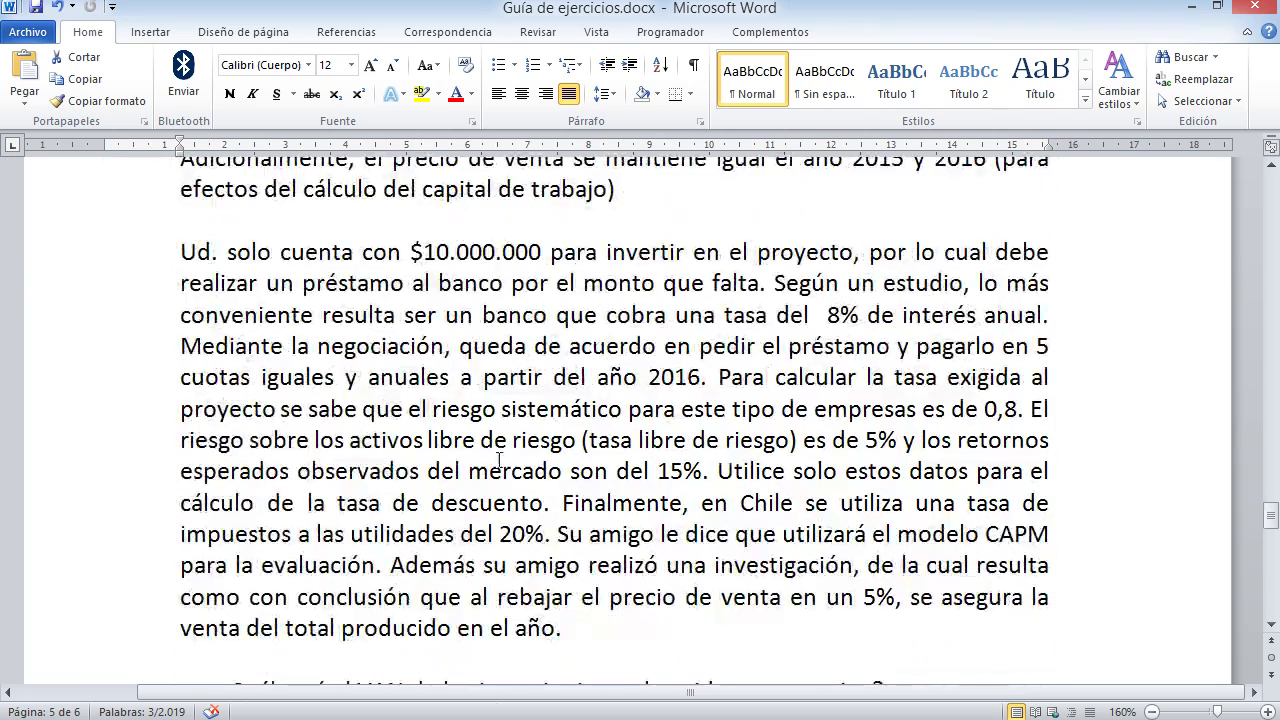
scroll(540, 380, up, 3)
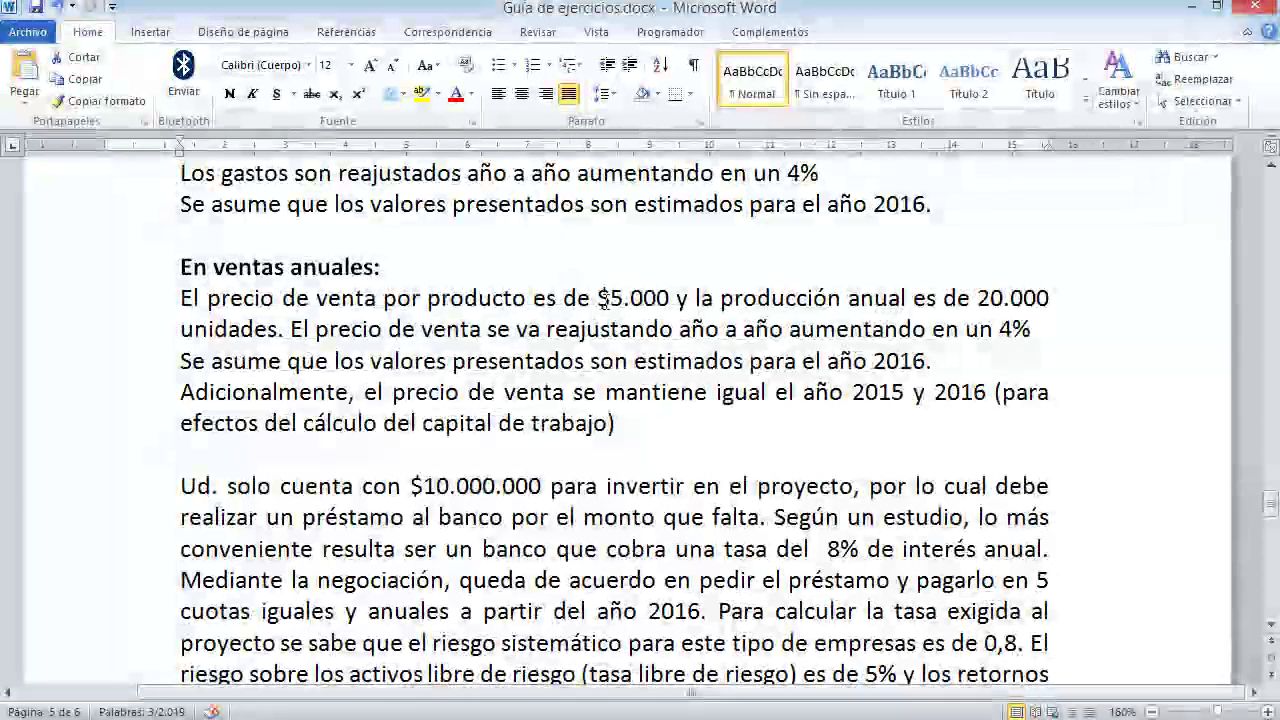
key(alt+Tab)
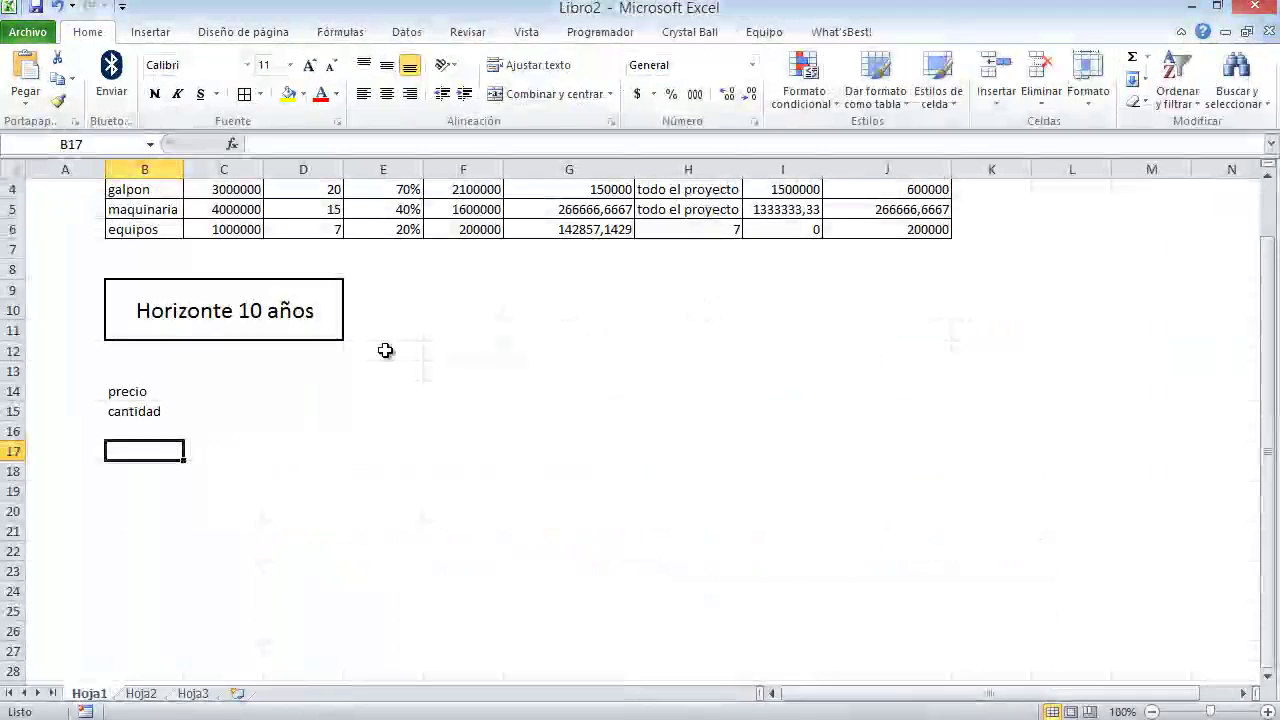
click(222, 411)
text(20000)
key(Return)
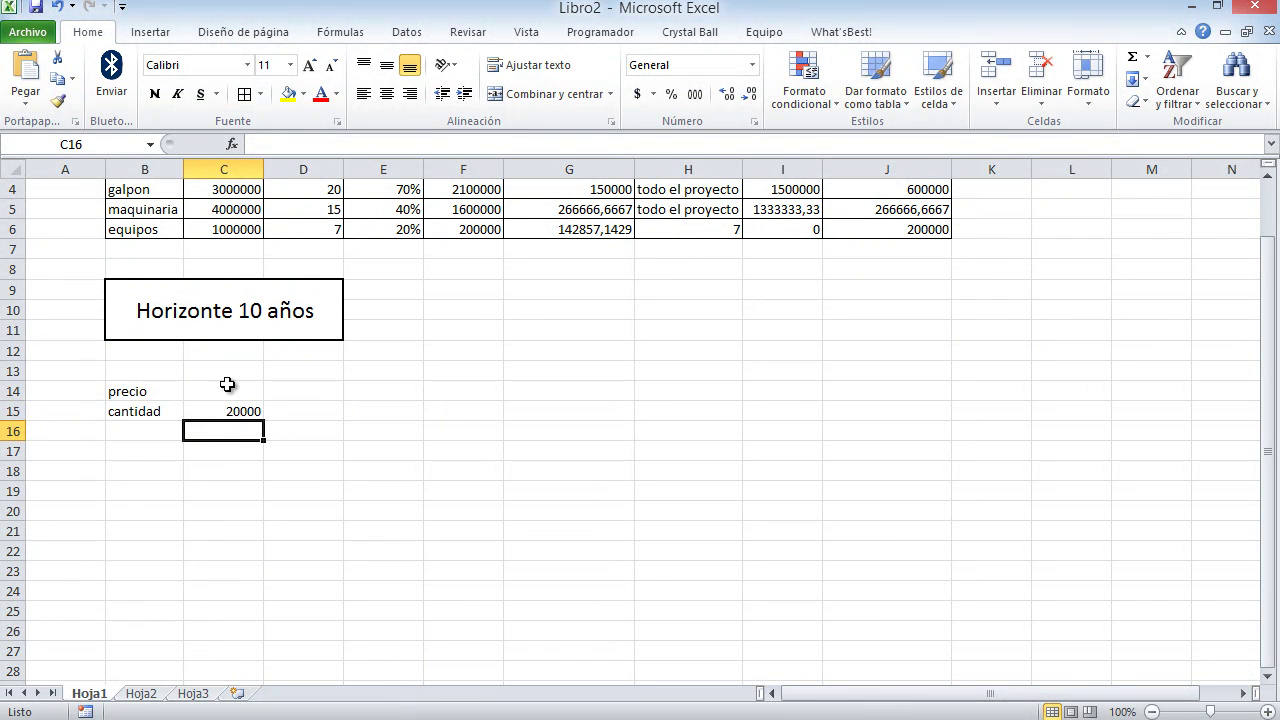
click(224, 395)
text(5000)
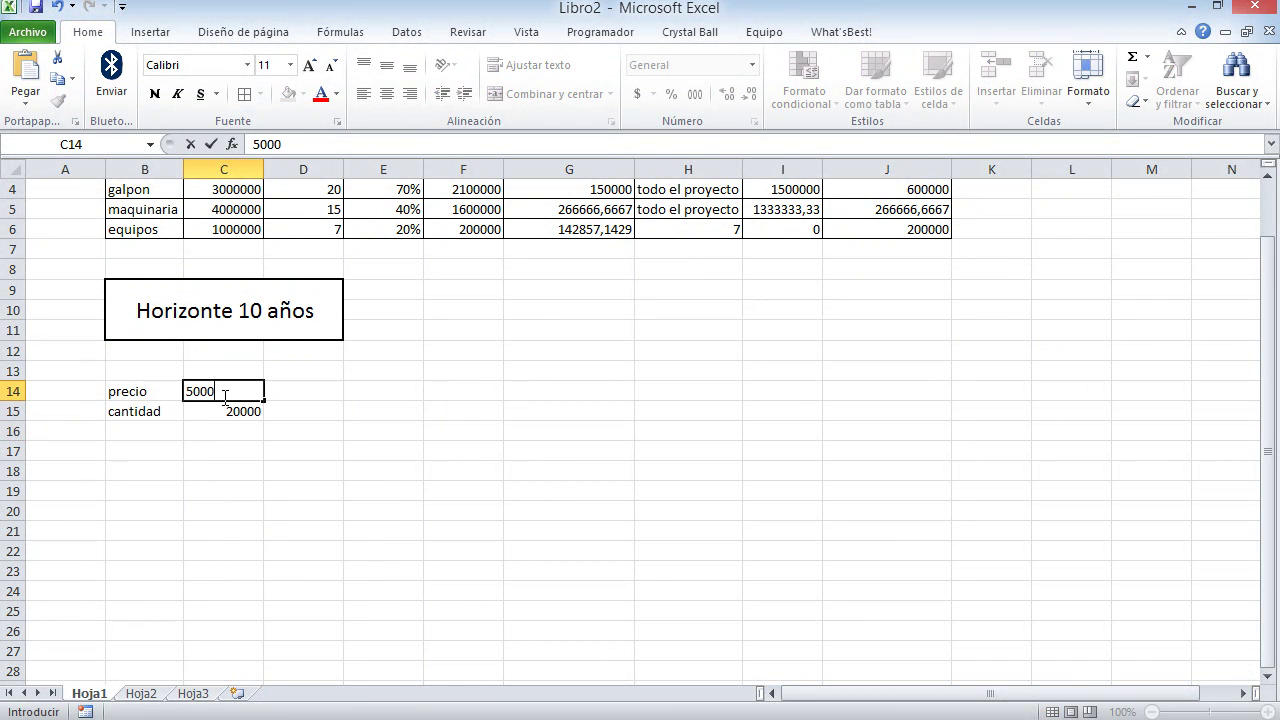
key(Return)
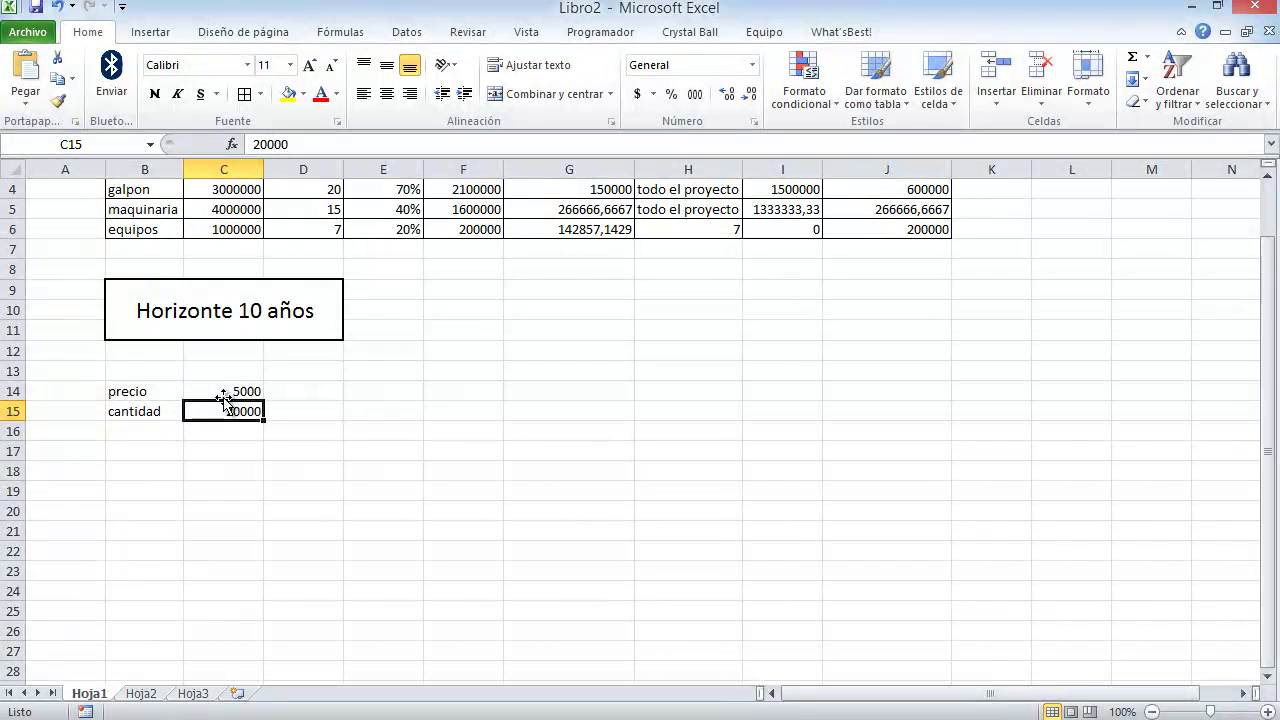
Reduce the precio in C14 by 5% by turning it into the formula =5000*0,95.
click(251, 389)
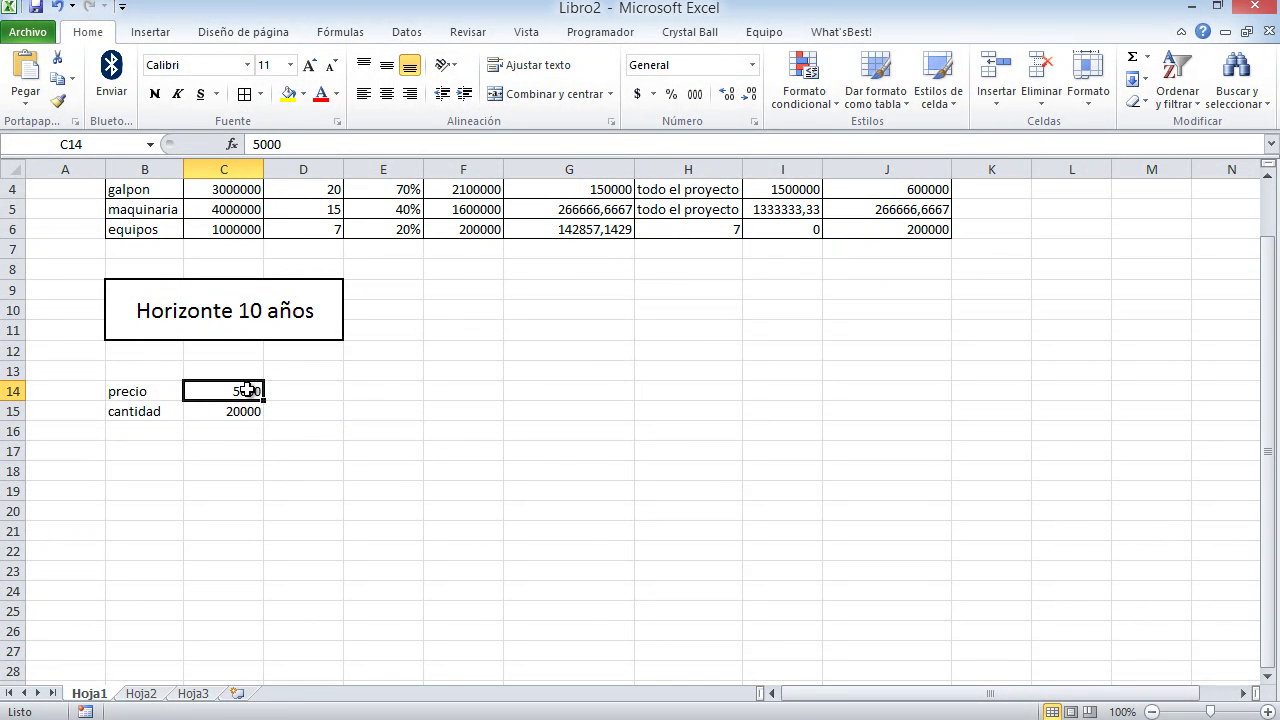
click(257, 142)
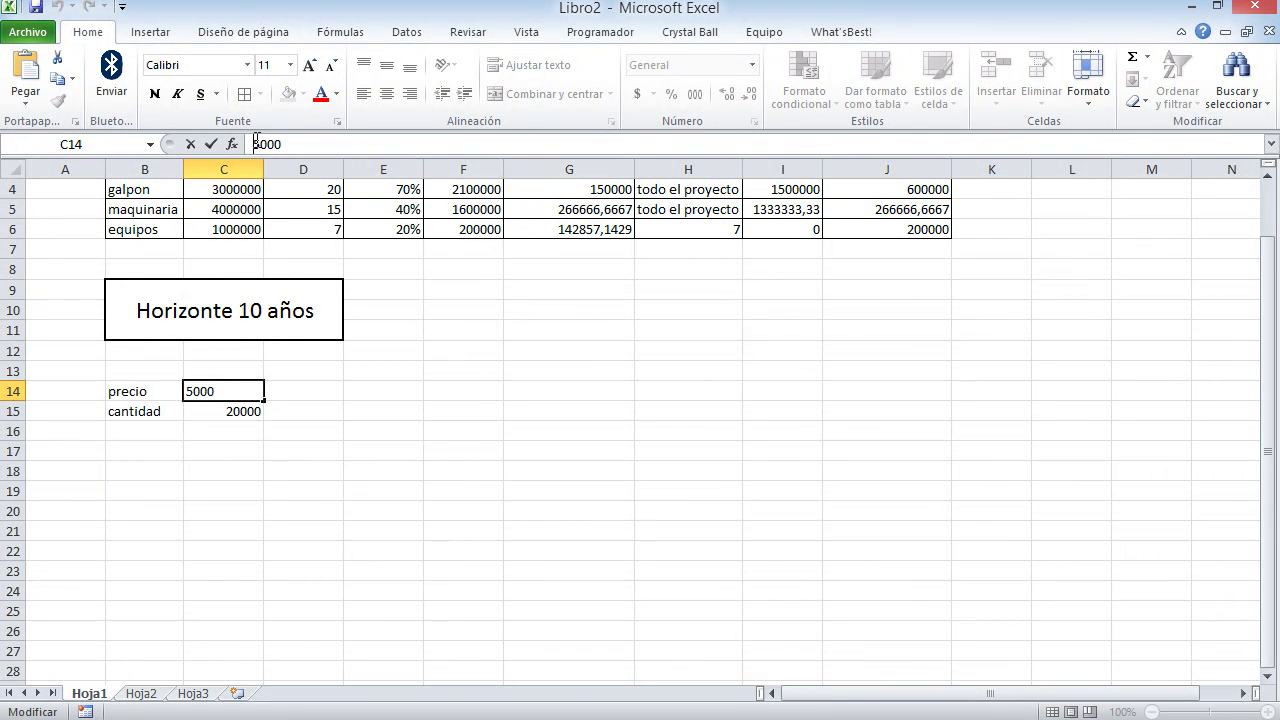
text(=)
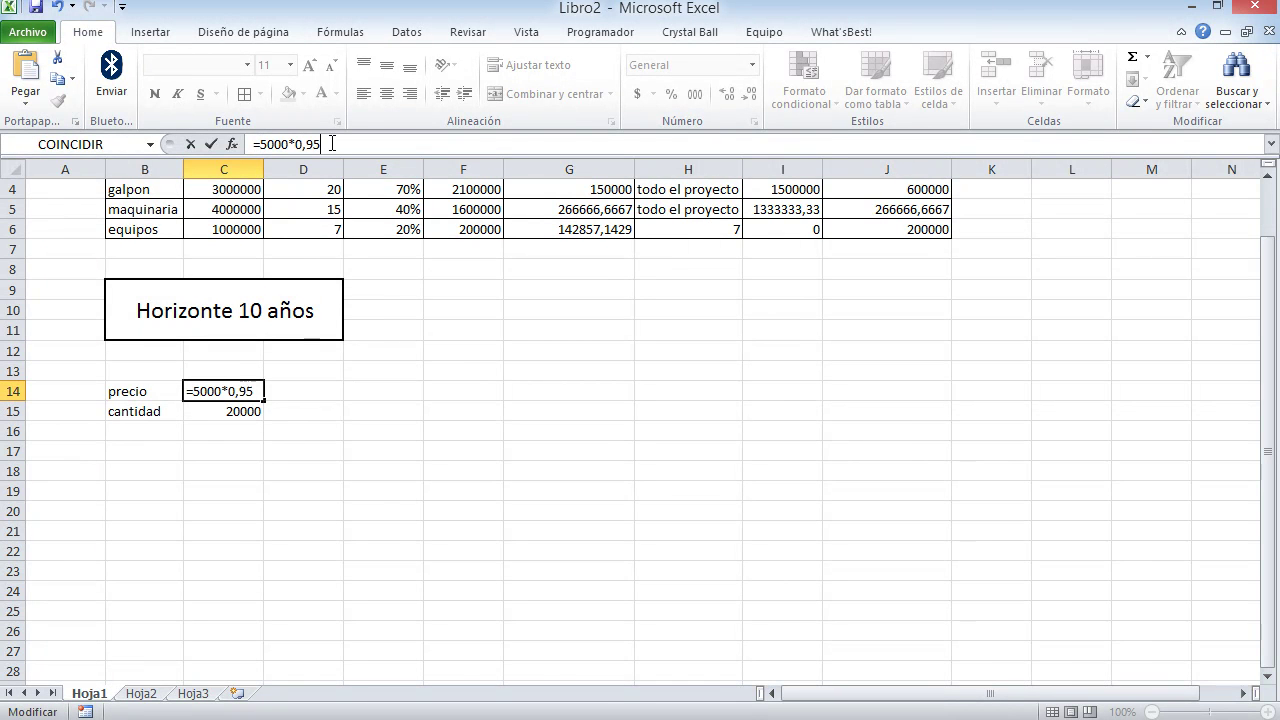
text(*0,95)
key(Return)
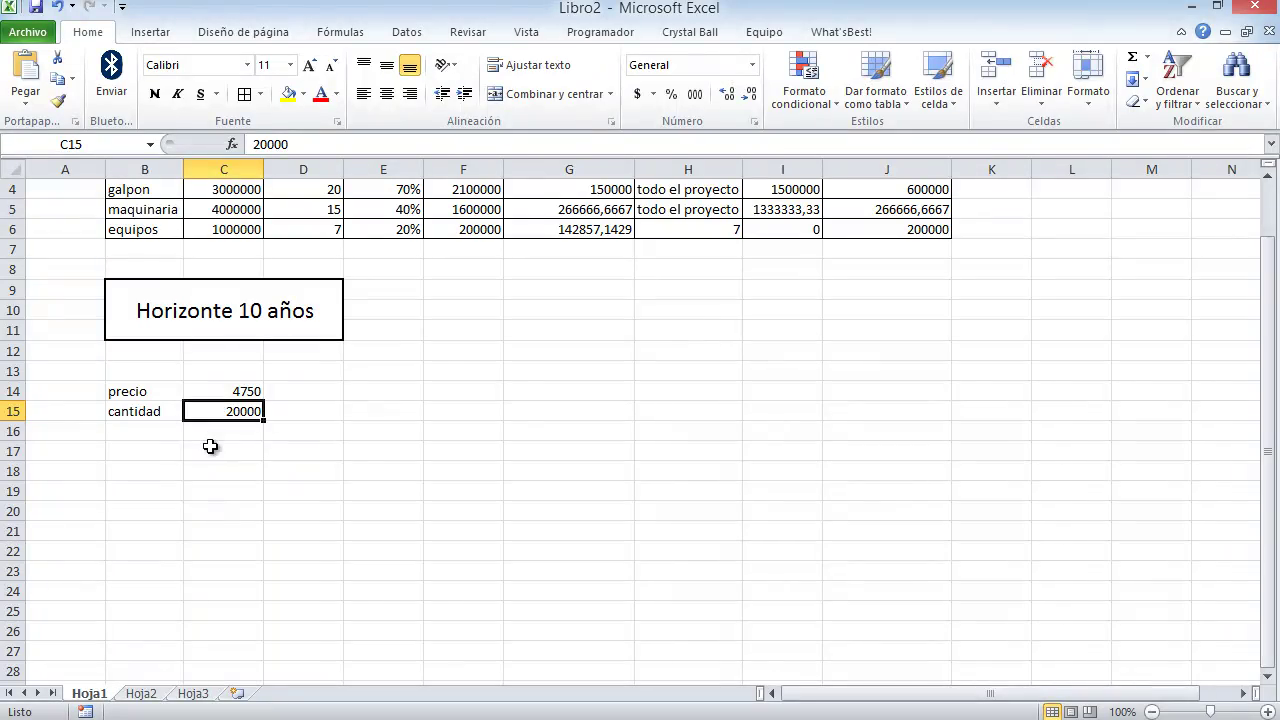
Check the annual costs in the Word exercise and add the label costos v in B16 with 3200 in C16.
key(alt+Tab)
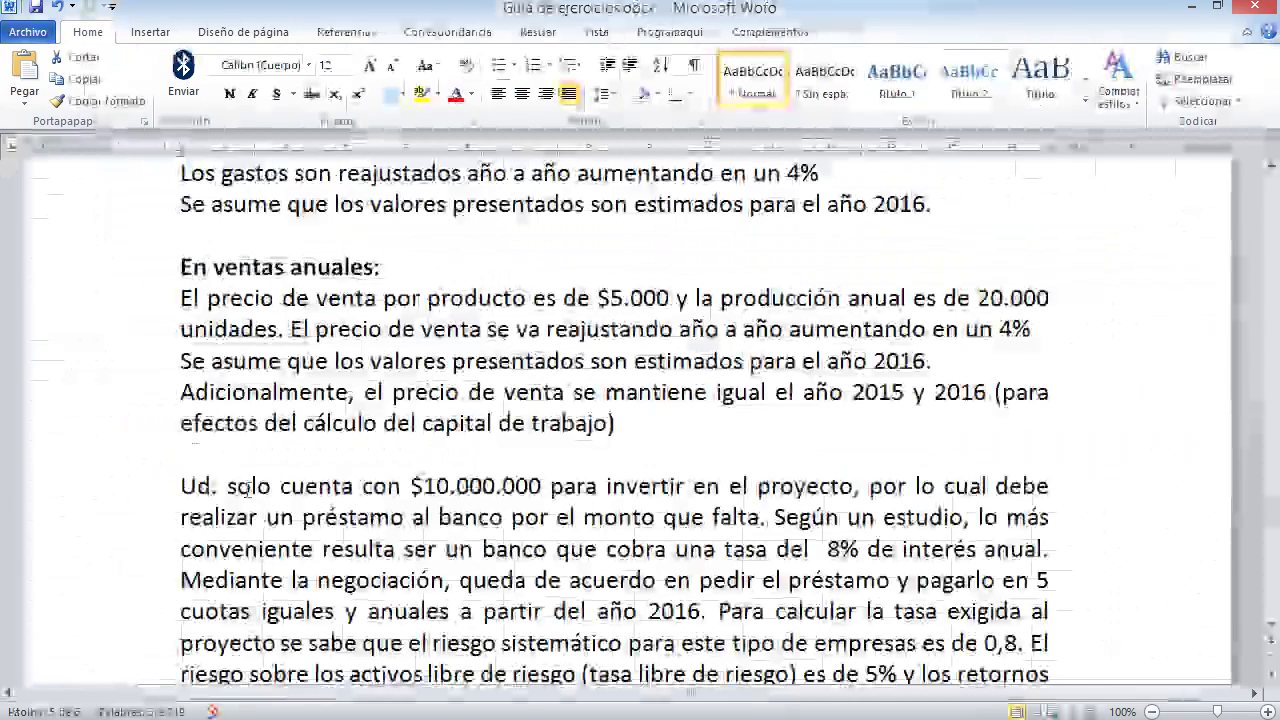
scroll(427, 485, up, 5)
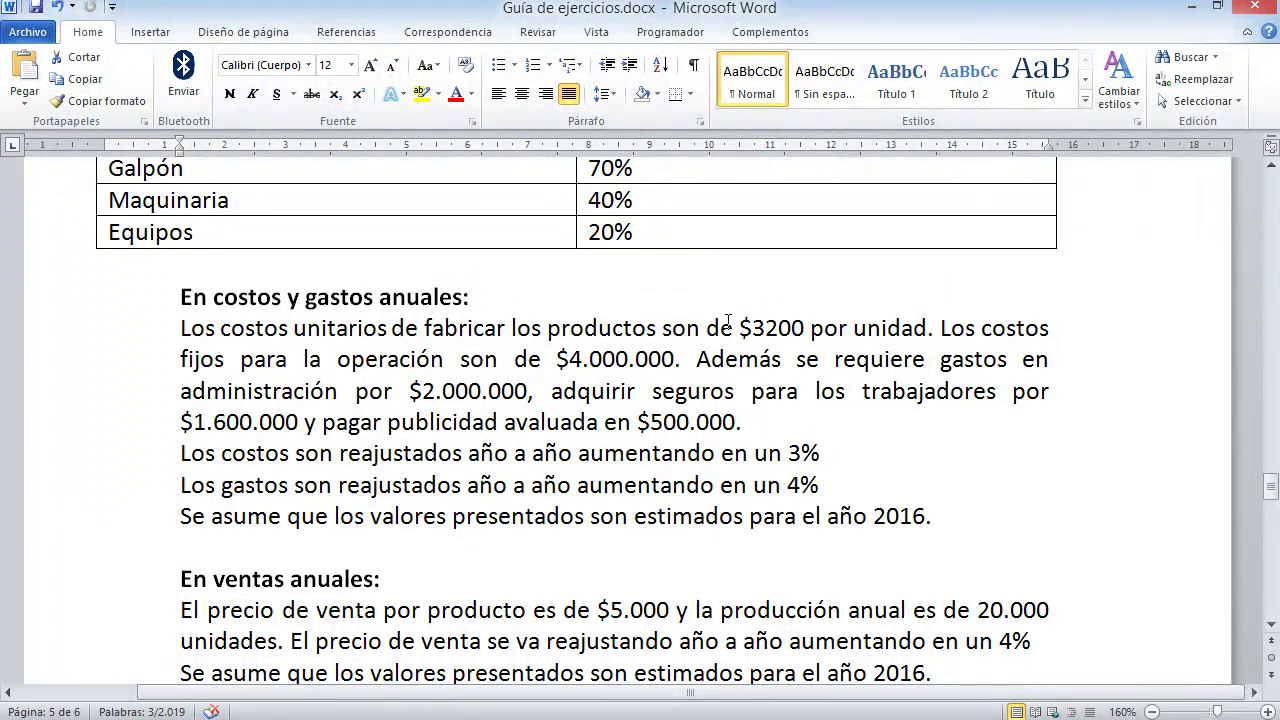
key(alt+Tab)
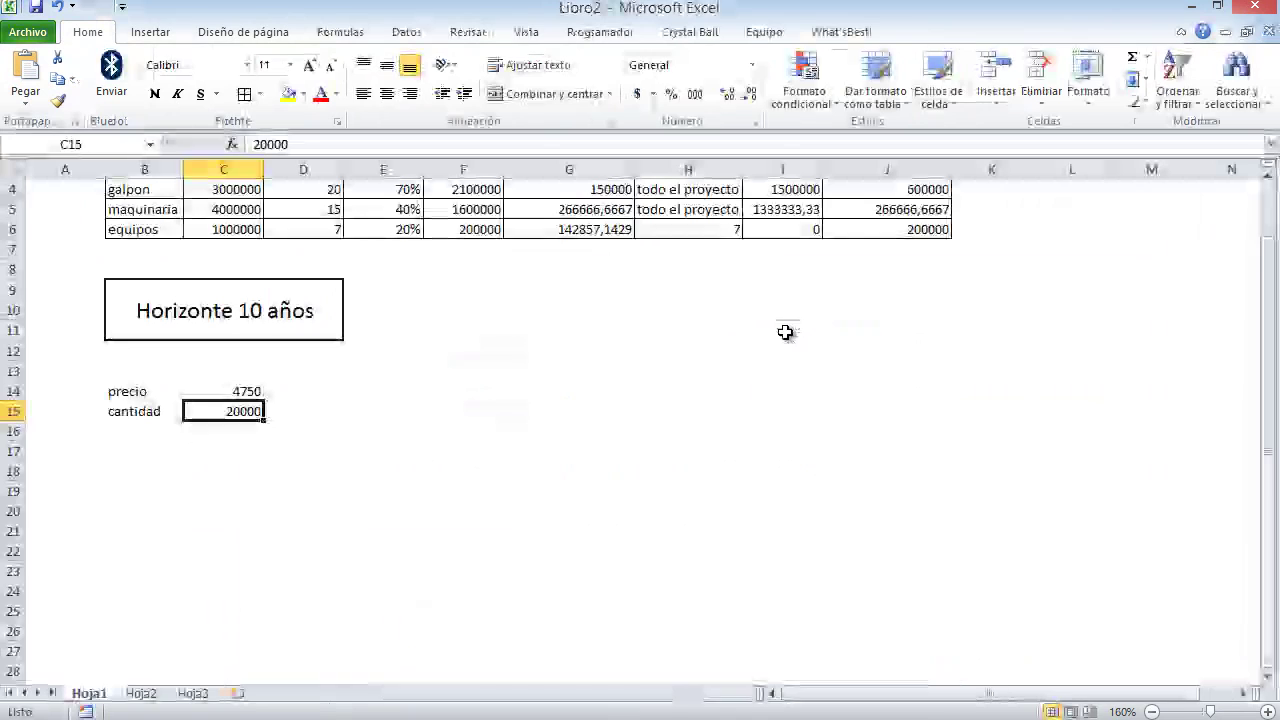
click(168, 427)
text(costos v)
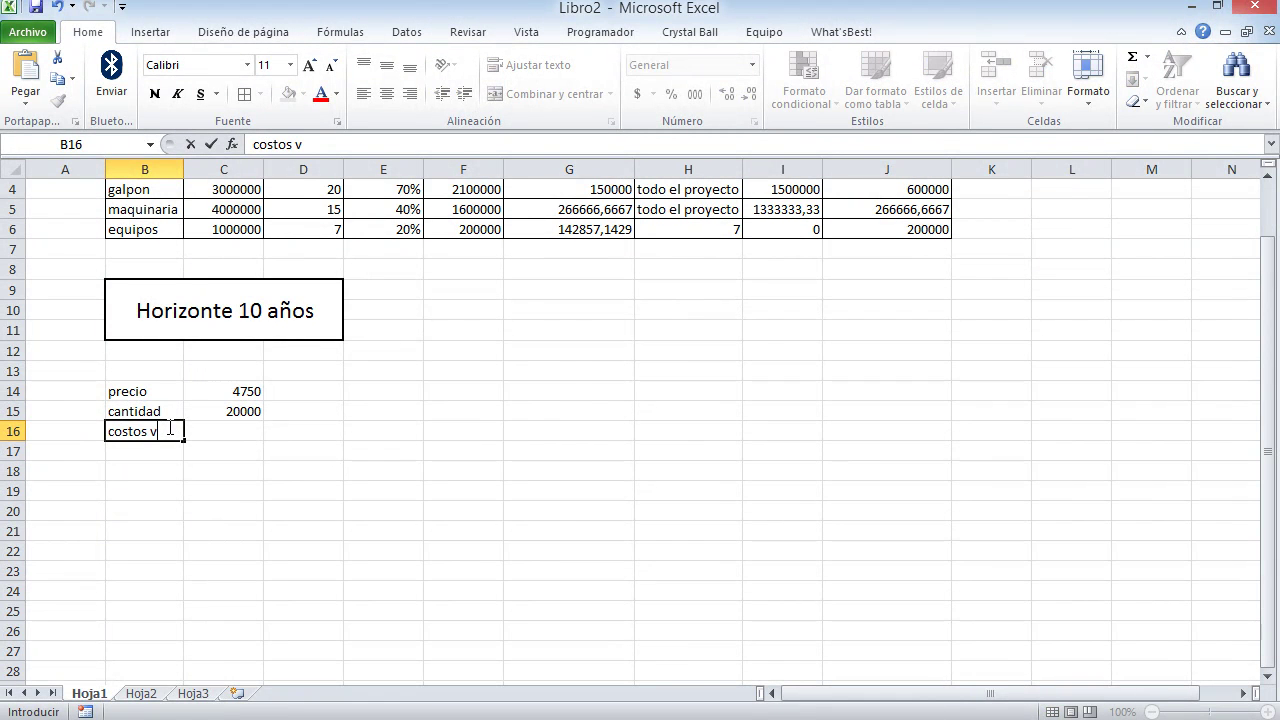
key(Tab)
key(alt+Tab)
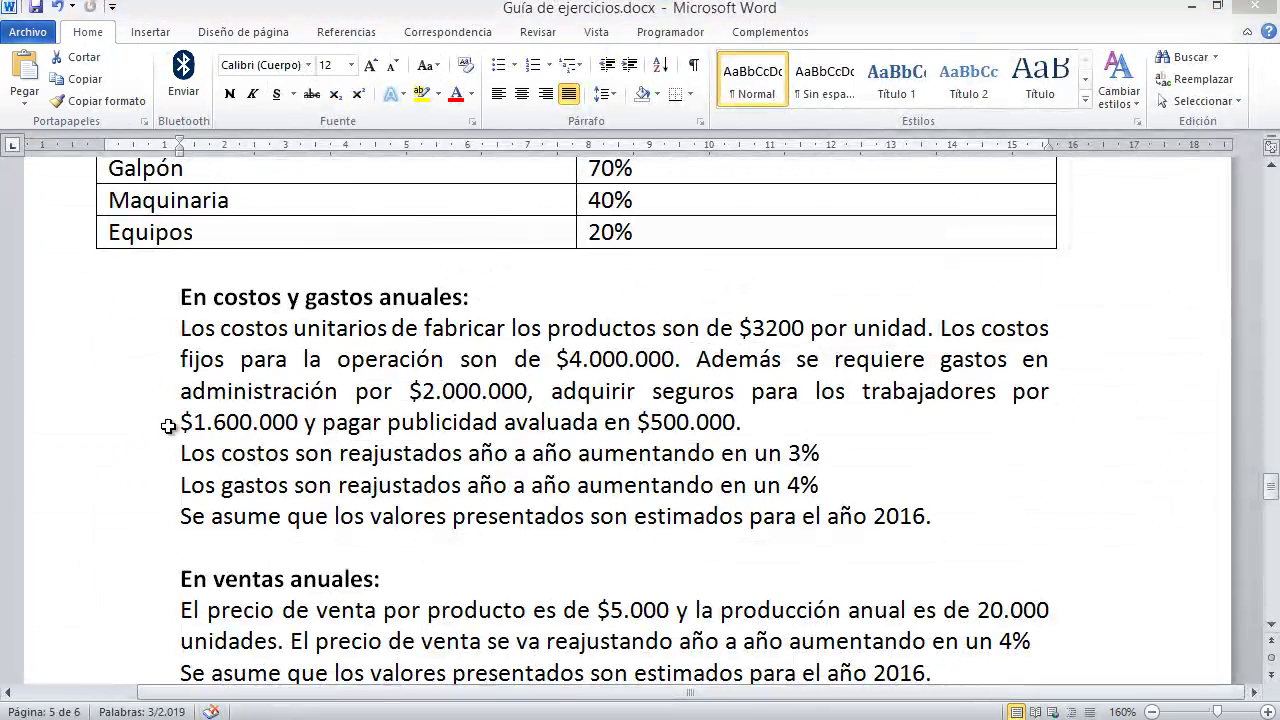
key(alt+Tab)
text(3200)
key(Return)
key(alt+Tab)
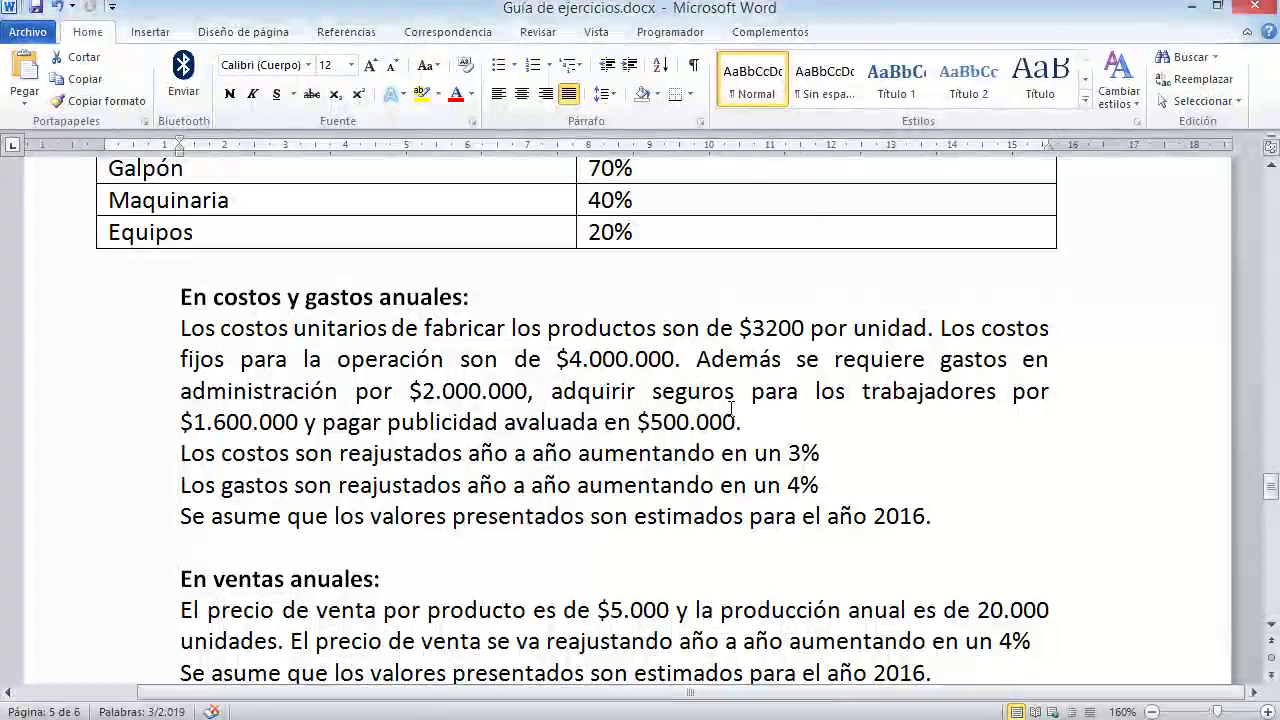
key(alt+Tab)
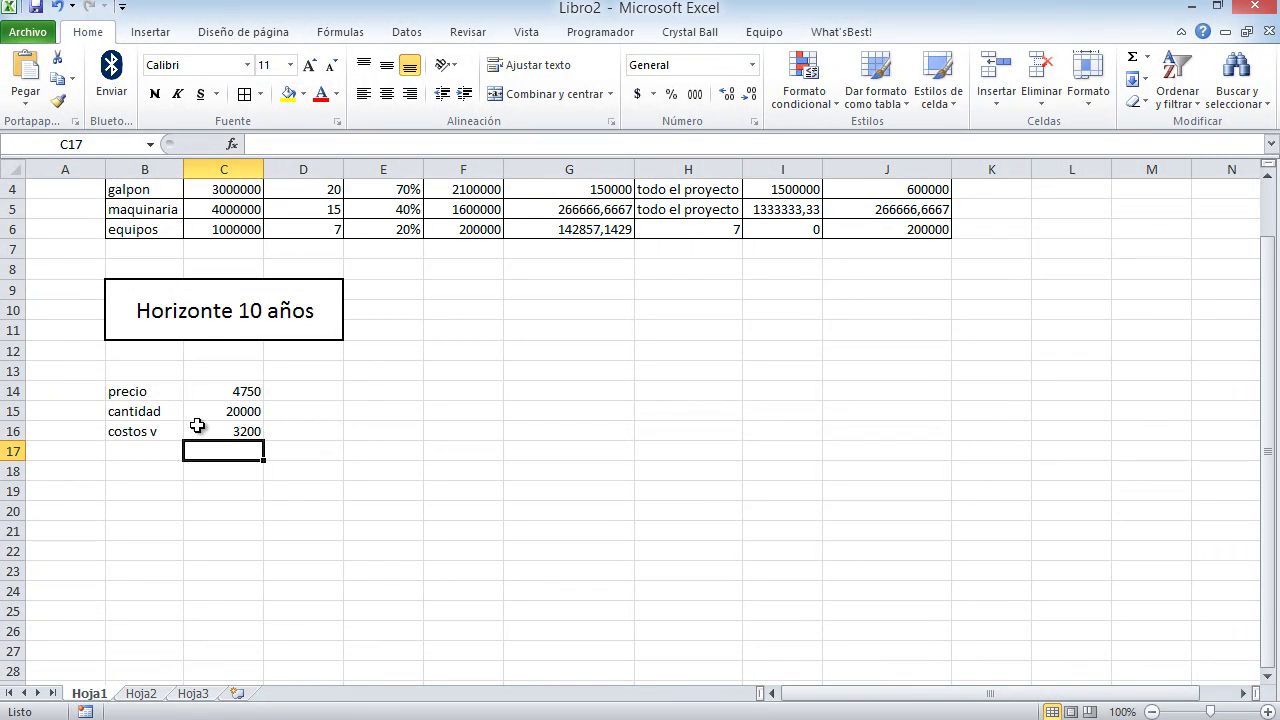
Widen column B slightly and enter the row labels IO in B20 and CO in B21.
scroll(617, 503, down, 1)
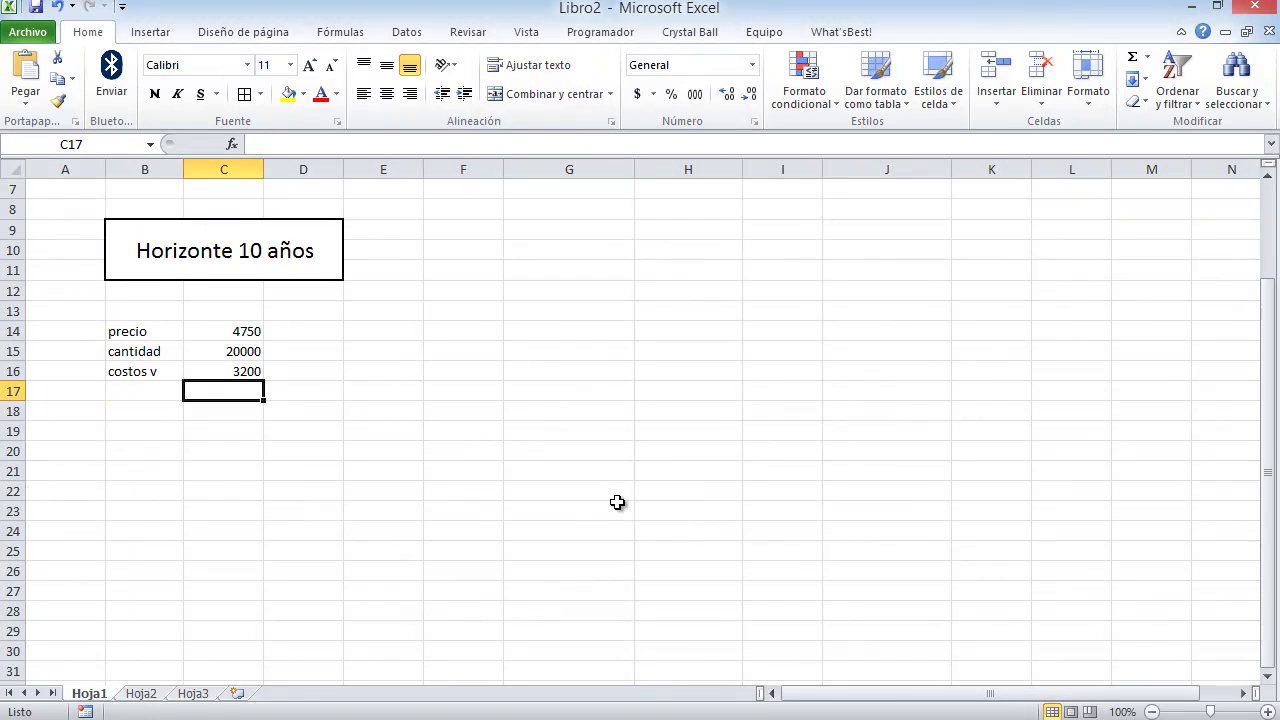
drag(183, 170, 194, 171)
click(154, 445)
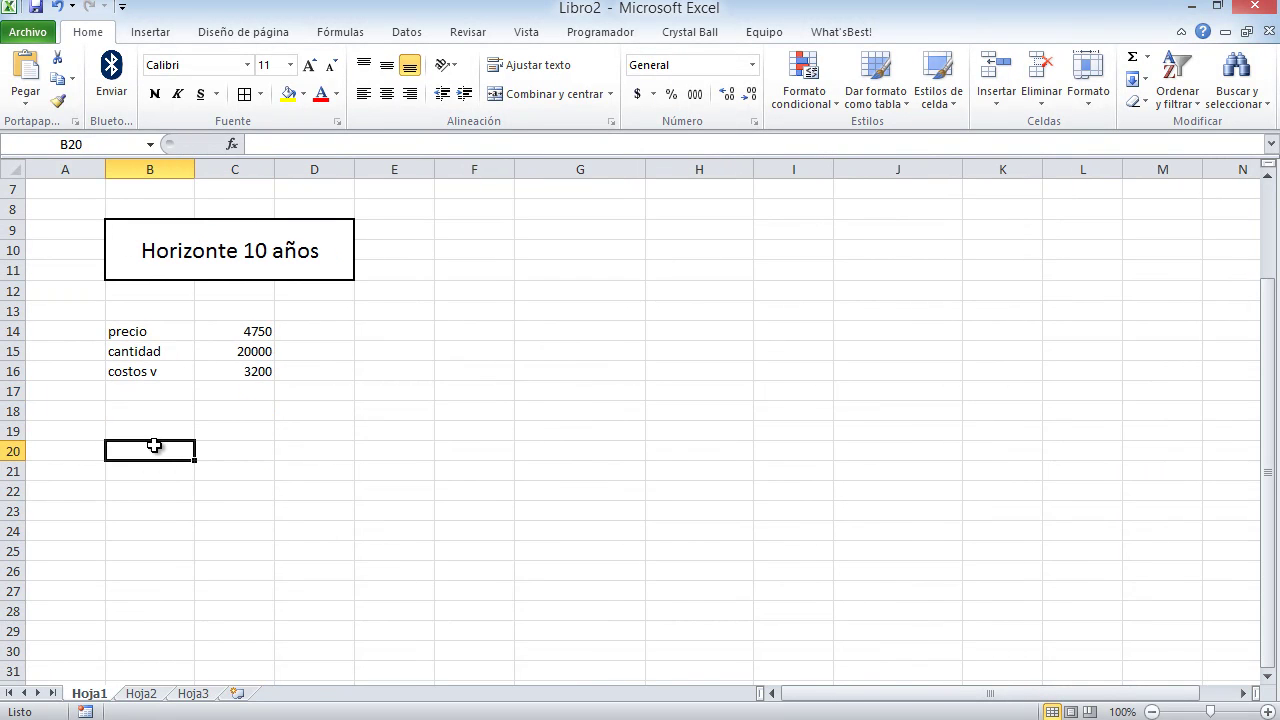
text(IO)
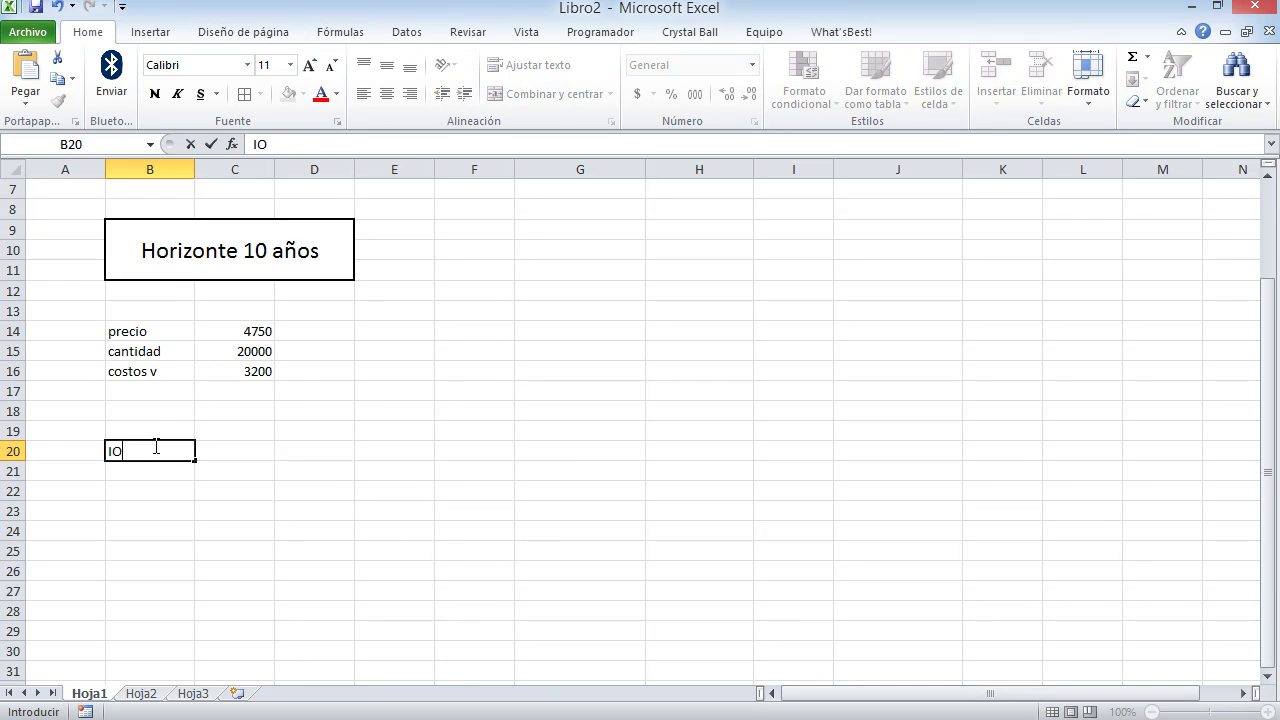
key(Return)
text(CO)
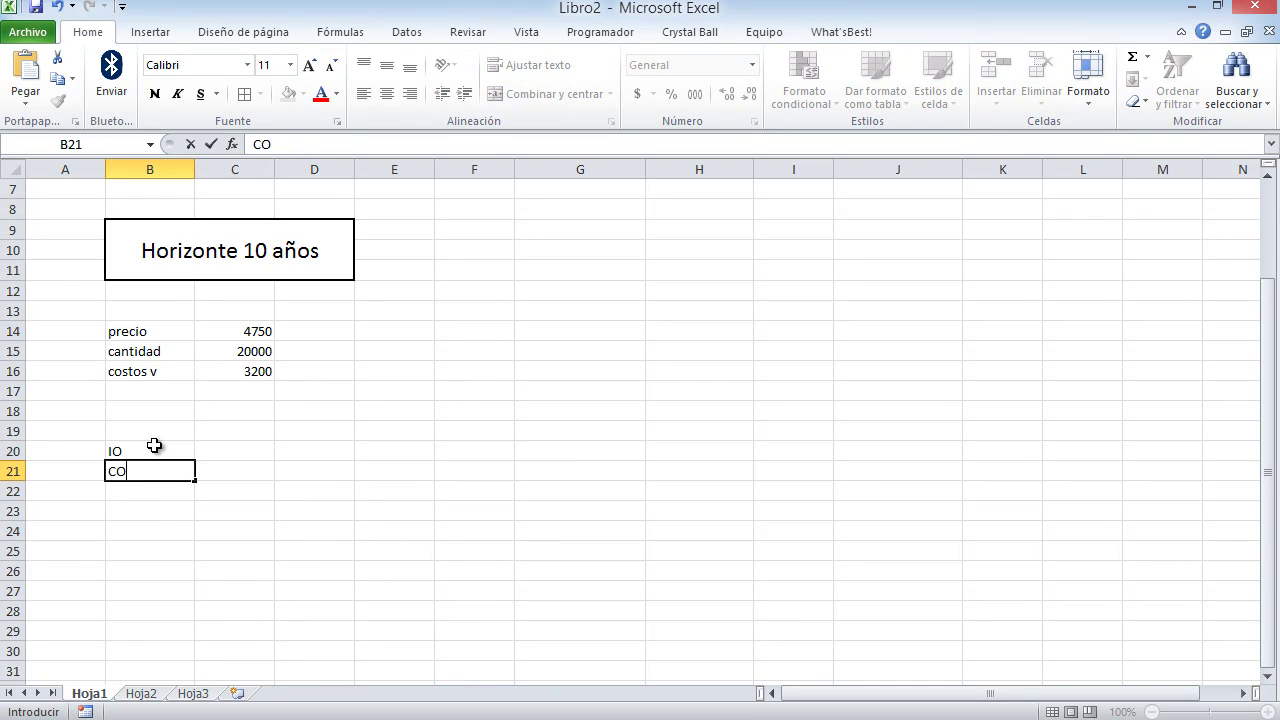
Number the project years 1 to 10 across C19:L19 and center them.
key(Right)
key(Up)
key(Up)
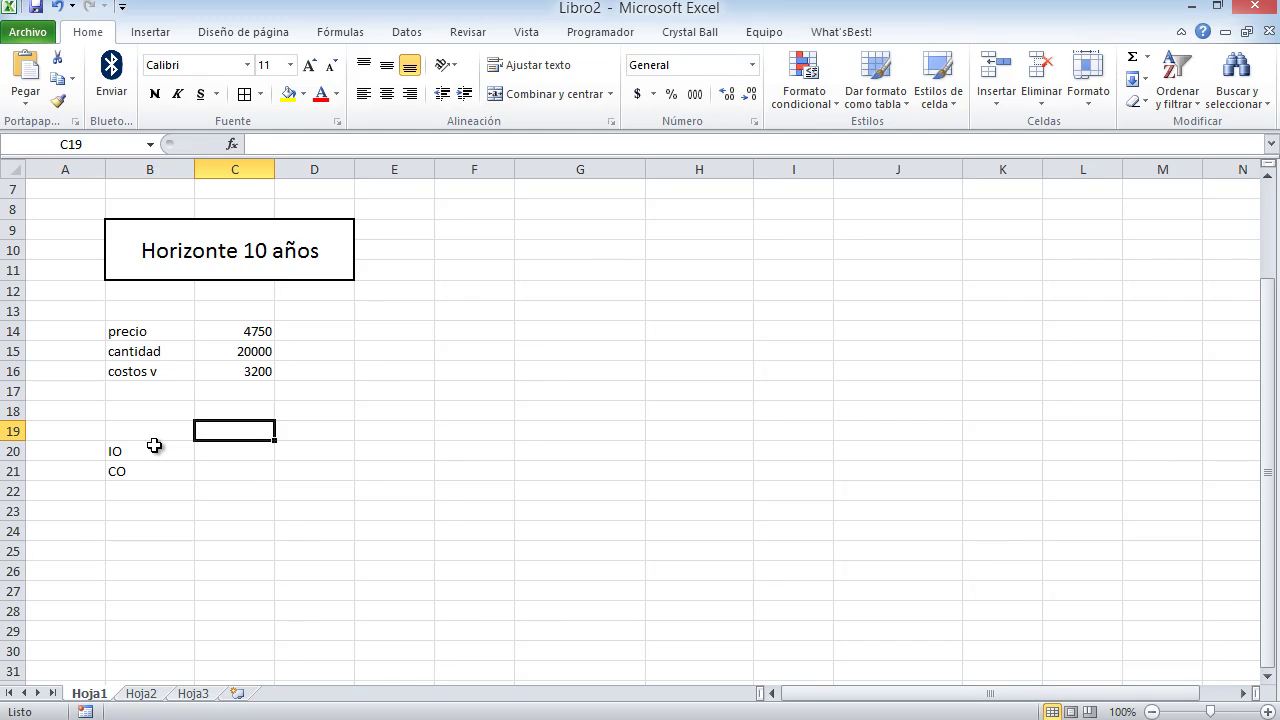
text(1)
key(ctrl+Return)
drag(273, 440, 1063, 446)
click(379, 98)
Calculate the year 1 IO in C20 as cantidad times precio with =C15*C14.
click(220, 471)
click(226, 449)
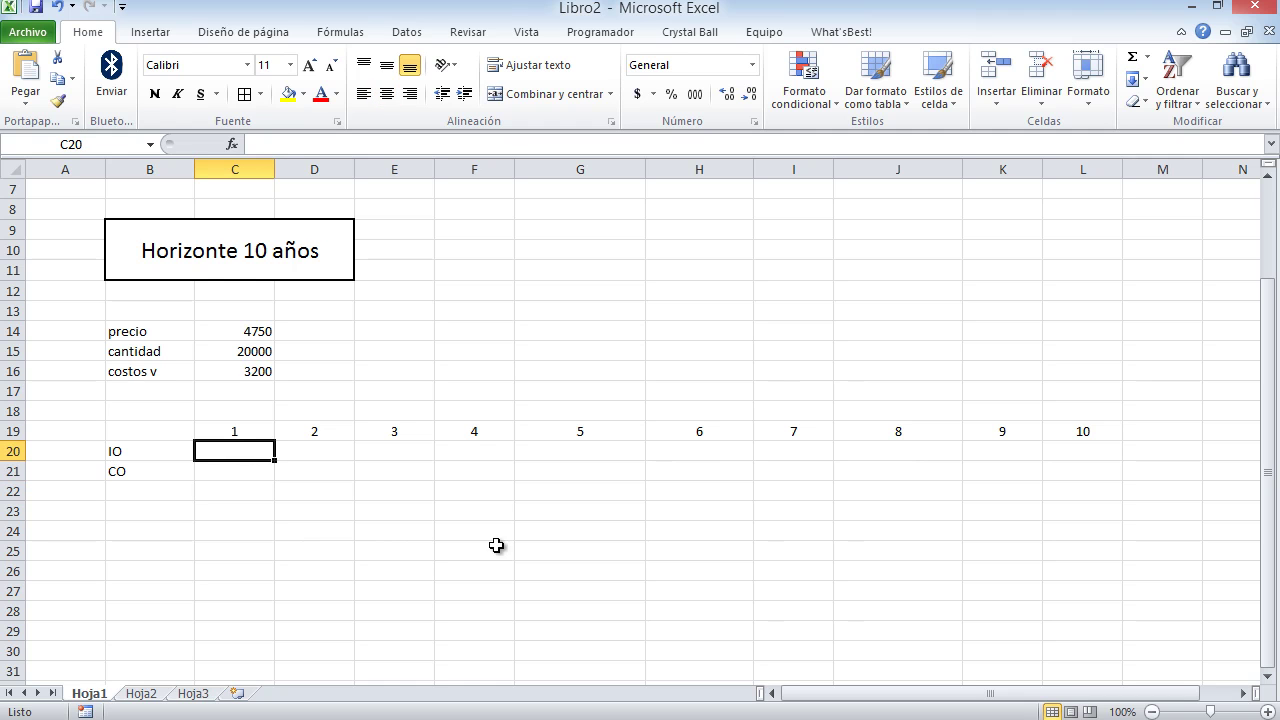
text(=)
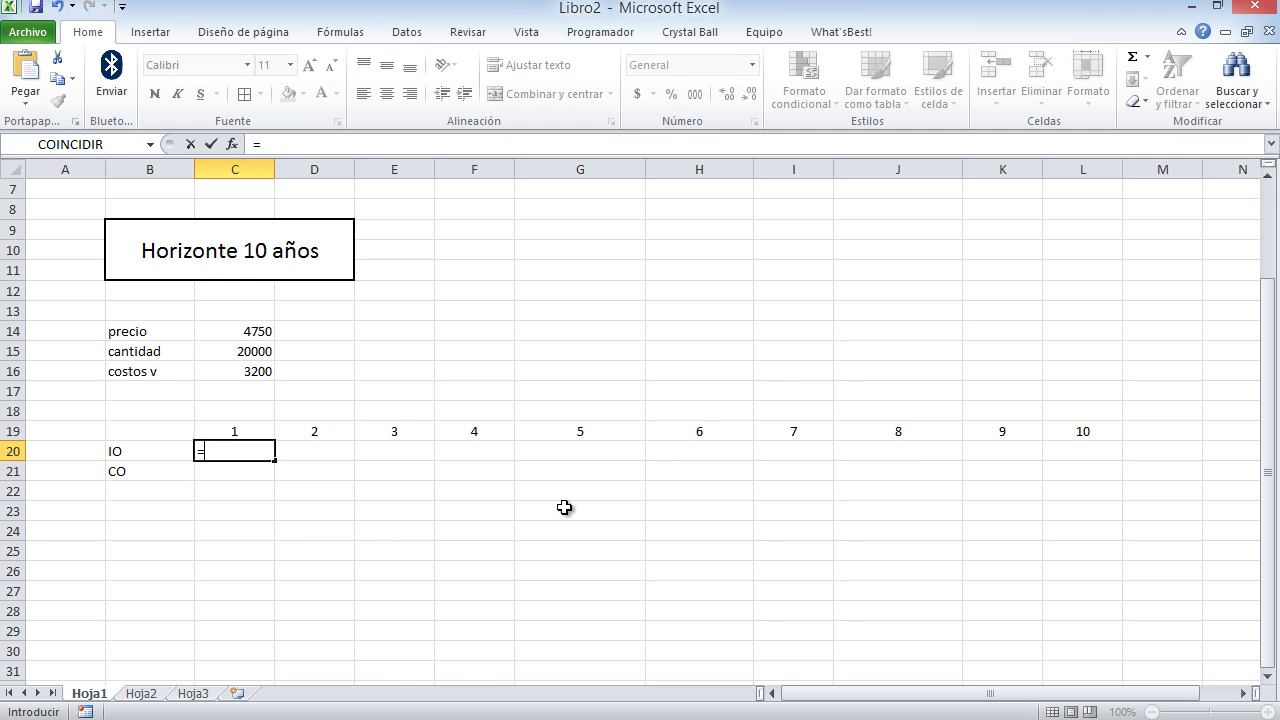
click(260, 354)
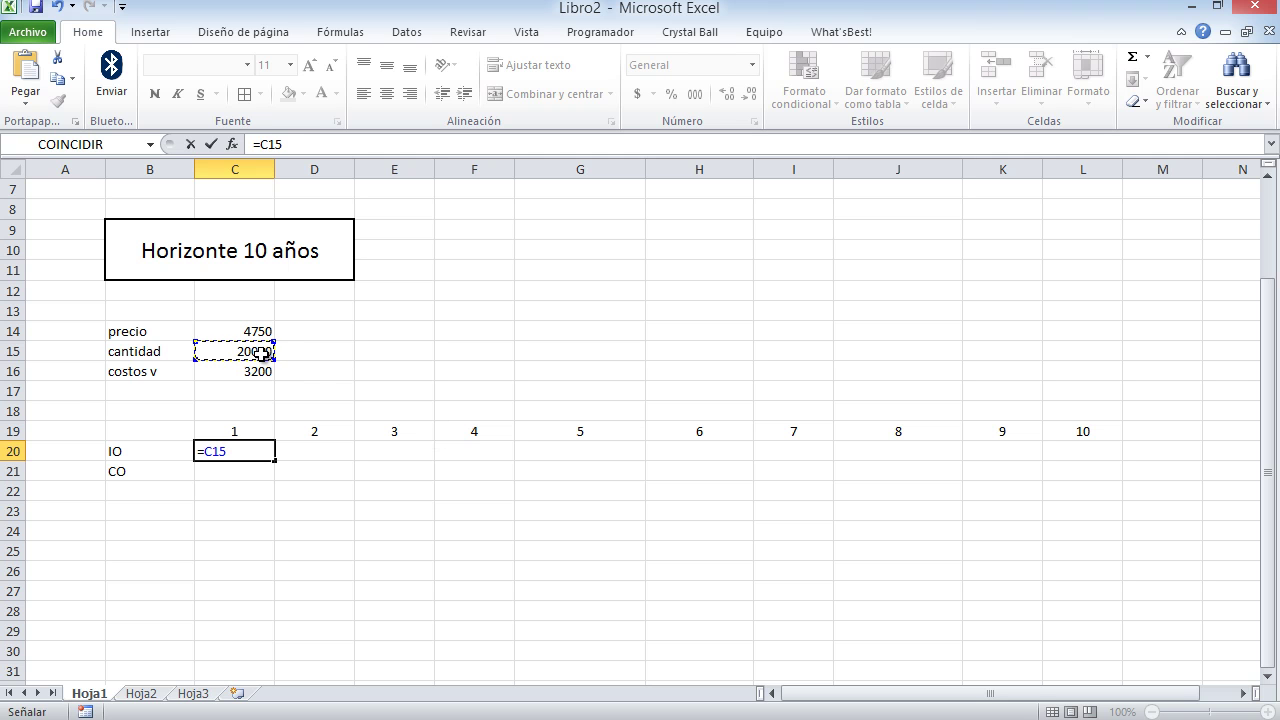
text(*)
click(261, 331)
key(Return)
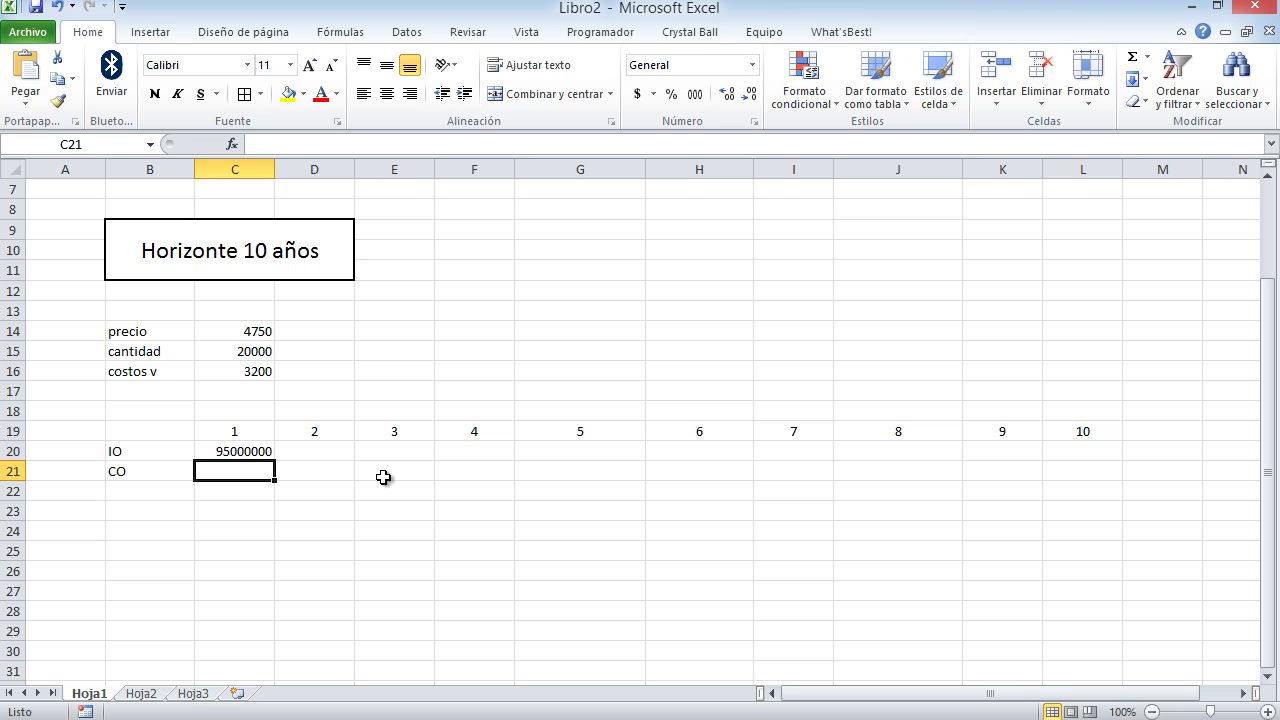
Check the yearly price adjustment in the Word exercise and try entering the year 2 precio formula in D14 from C14 and 1,04.
key(alt+Tab)
scroll(385, 477, down, 4)
click(253, 332)
click(329, 331)
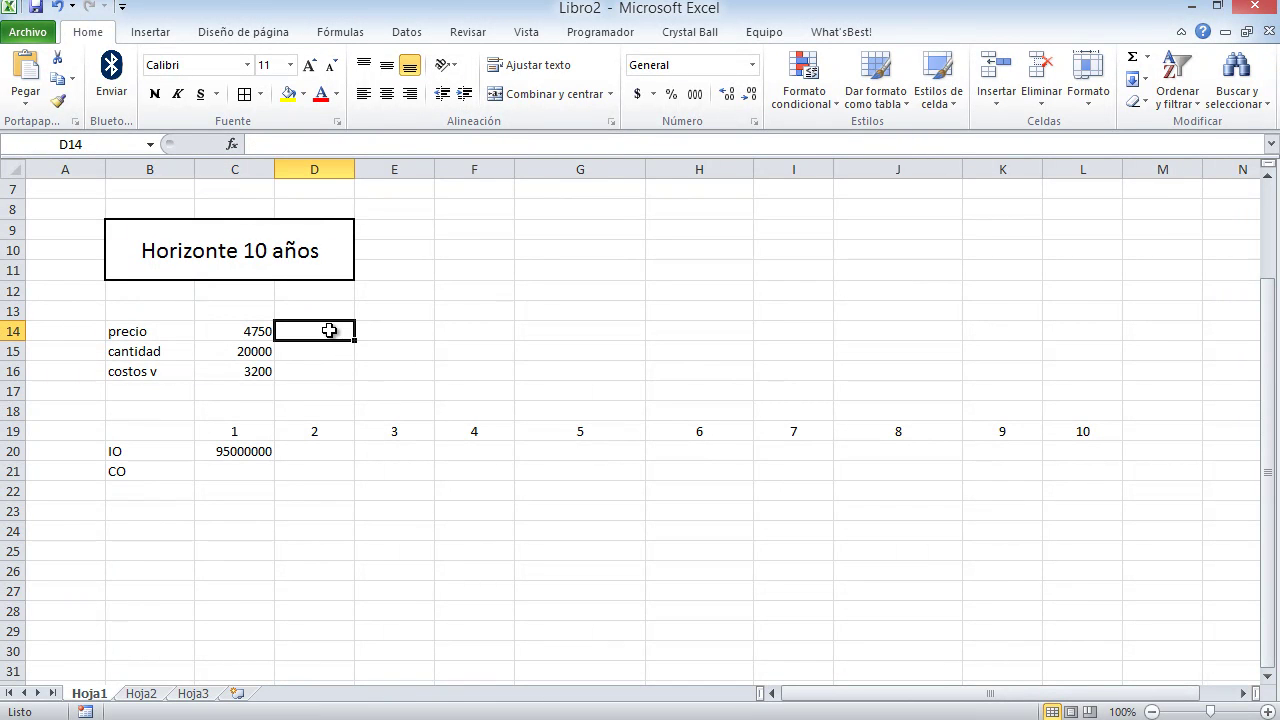
text(=)
click(242, 333)
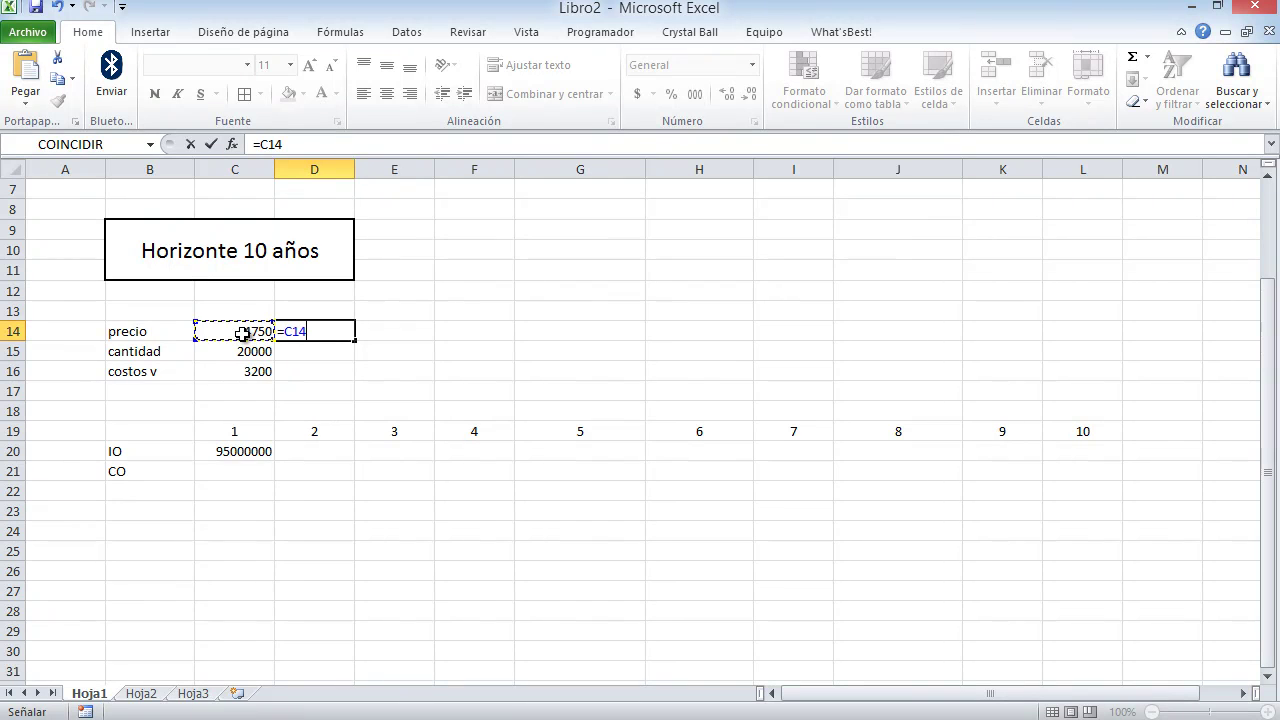
text(1,04)
key(Return)
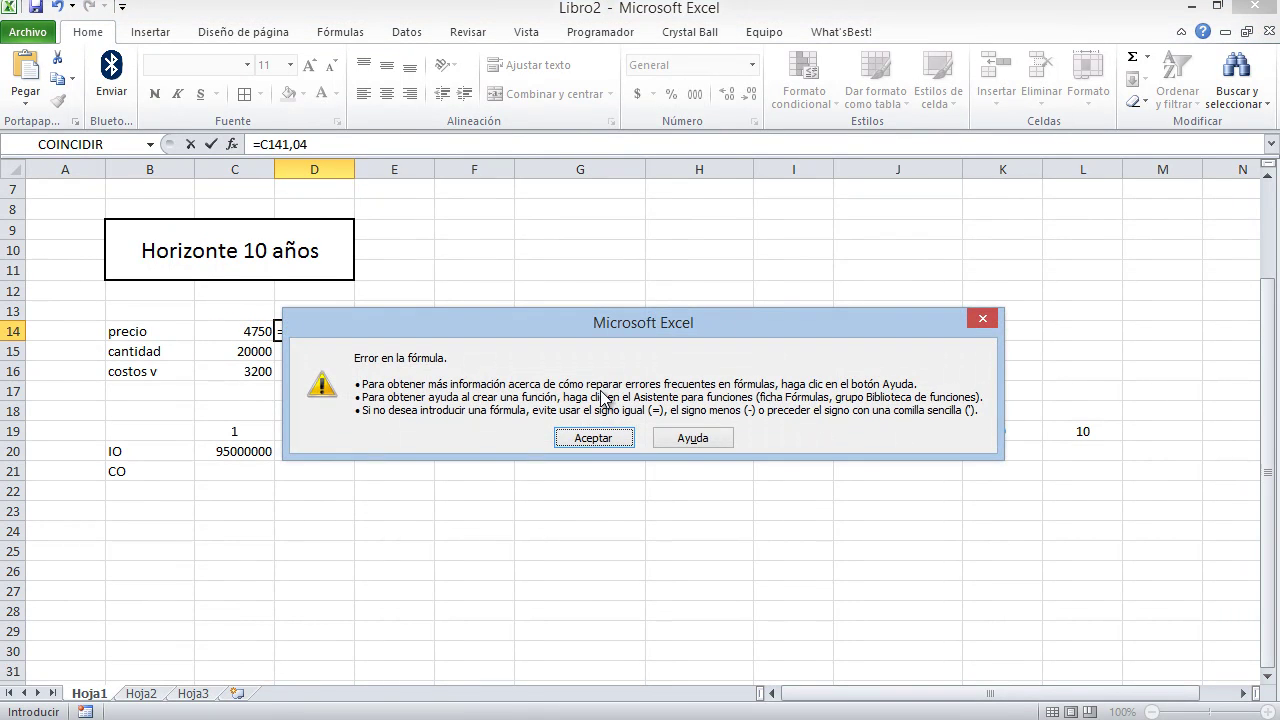
Correct the D14 formula to =C14*1,04 and fill it across to L14.
click(593, 438)
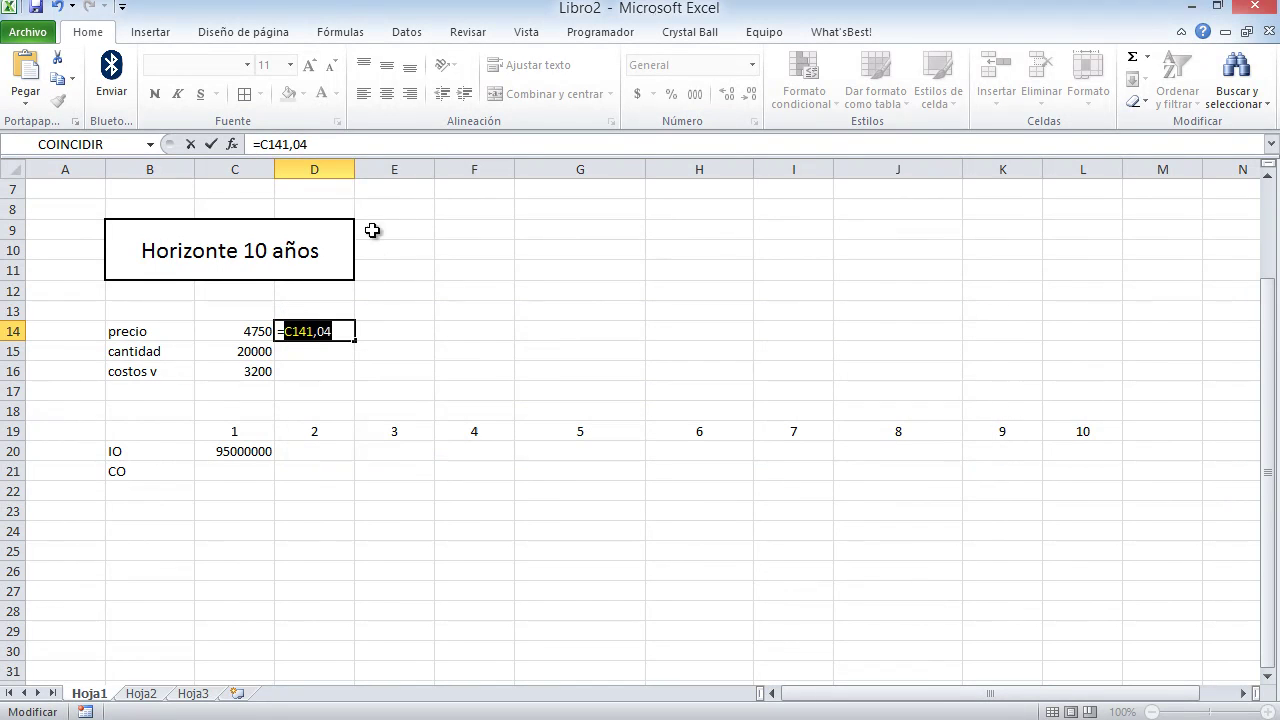
click(292, 145)
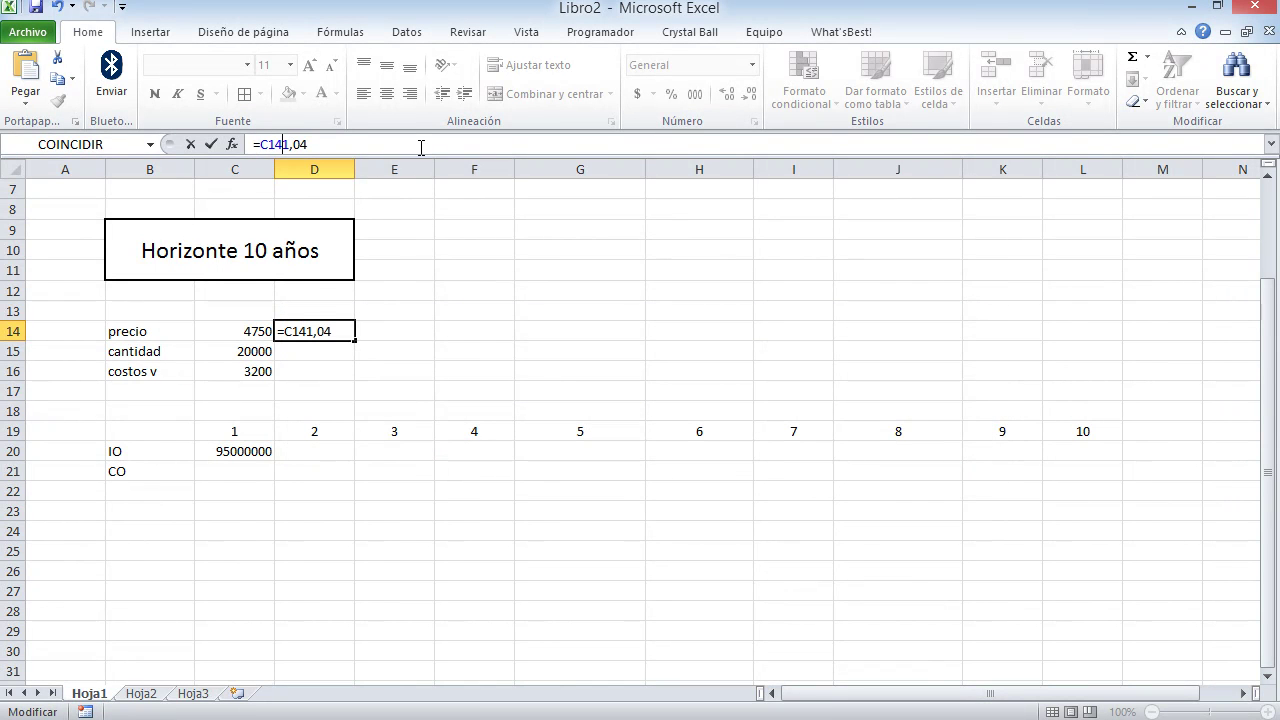
text(*)
key(Return)
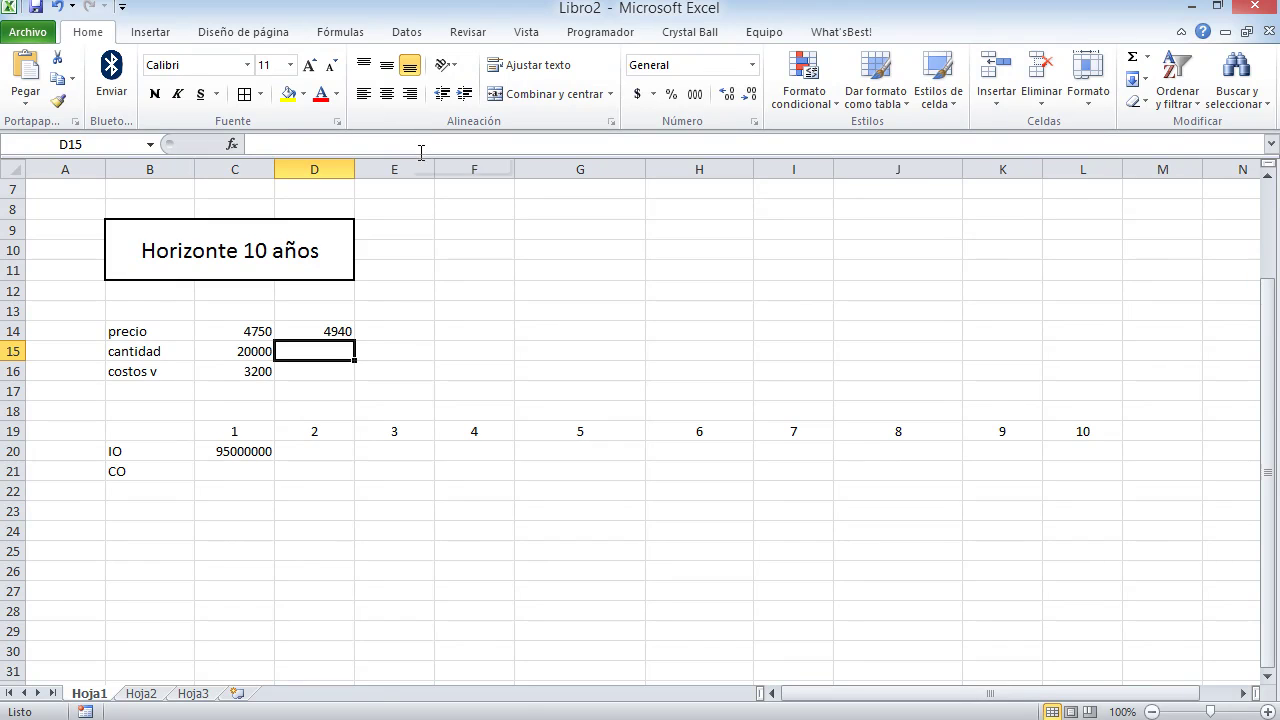
click(343, 330)
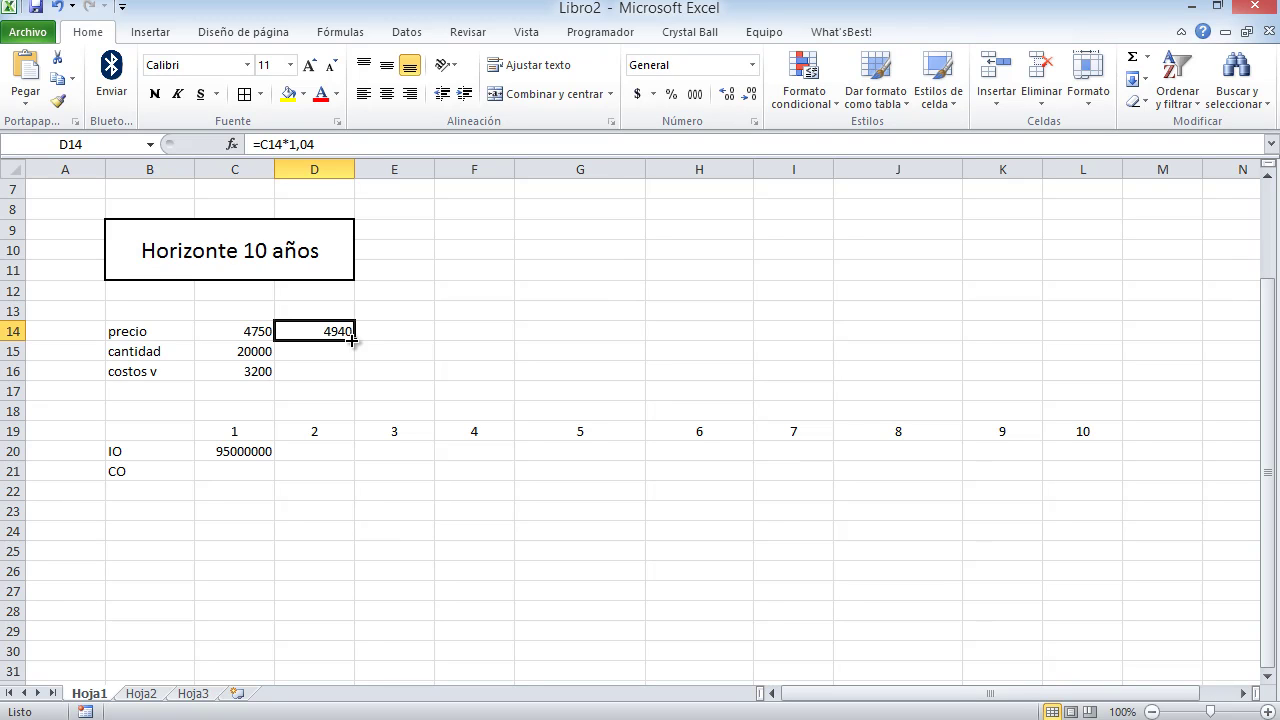
drag(352, 340, 1120, 340)
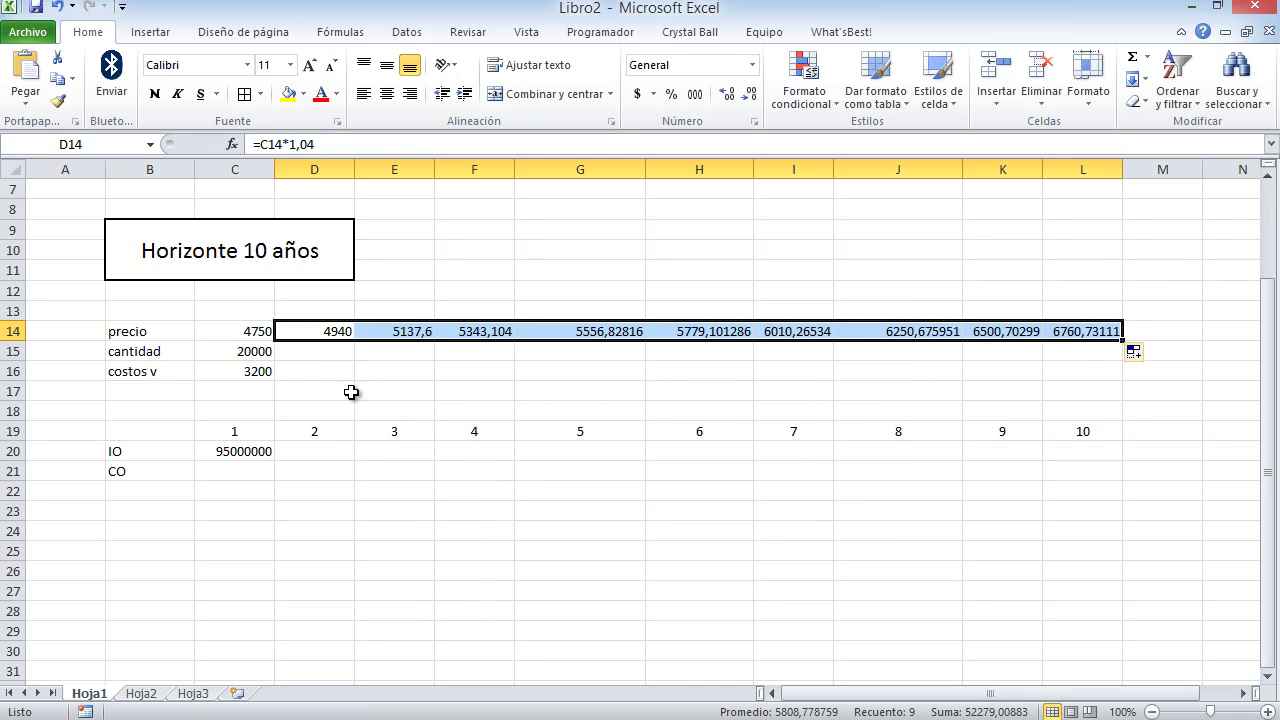
Check the yearly cost adjustment in the costs and expenses section of the Word exercise.
click(260, 372)
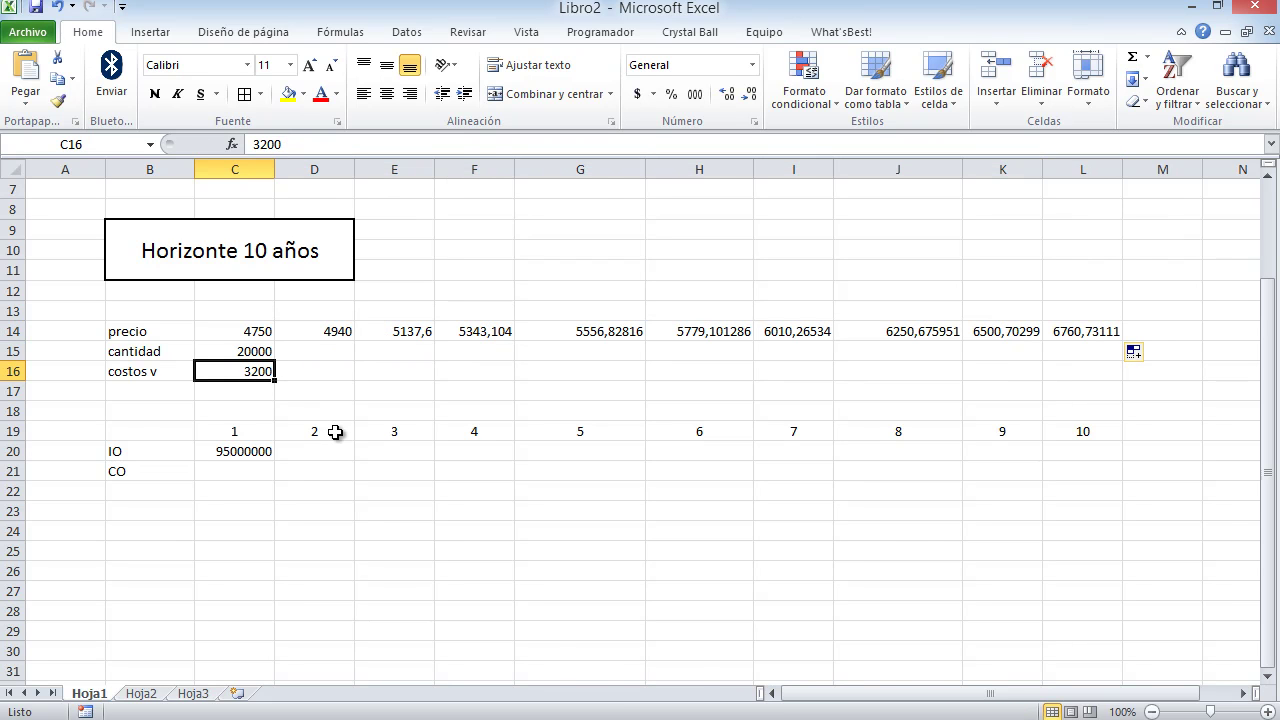
key(alt+Tab)
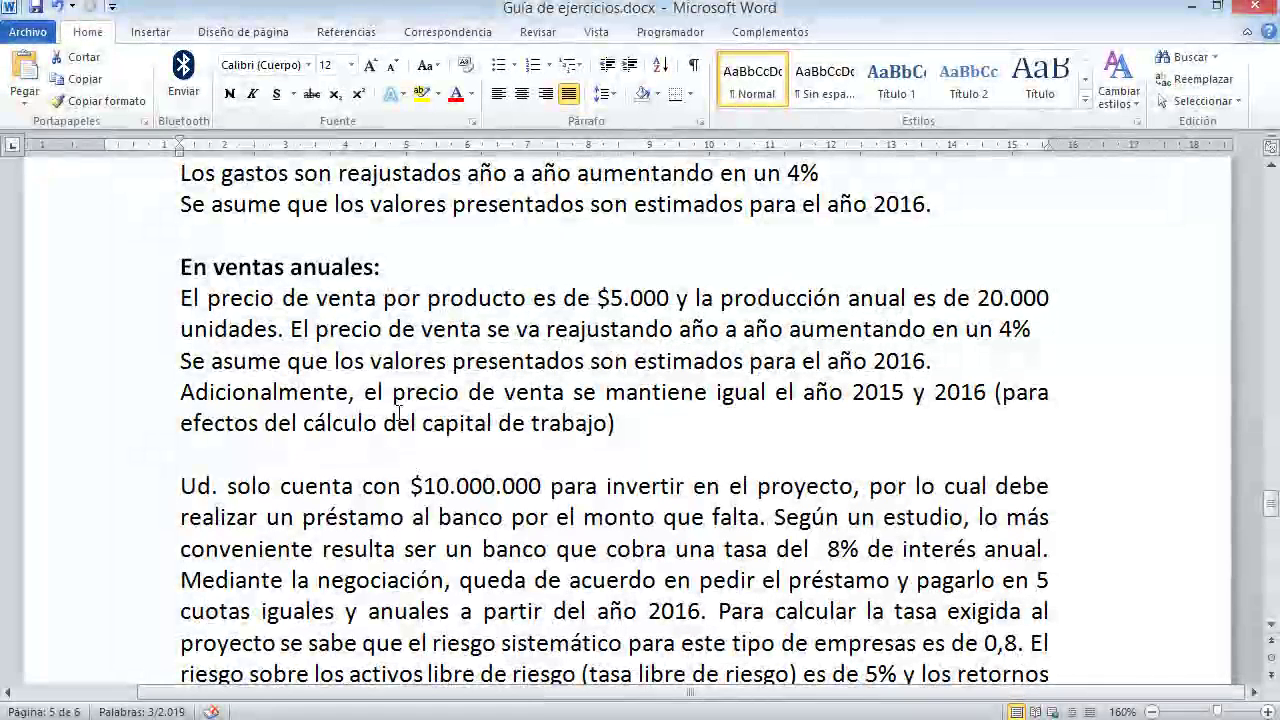
scroll(345, 299, up, 3)
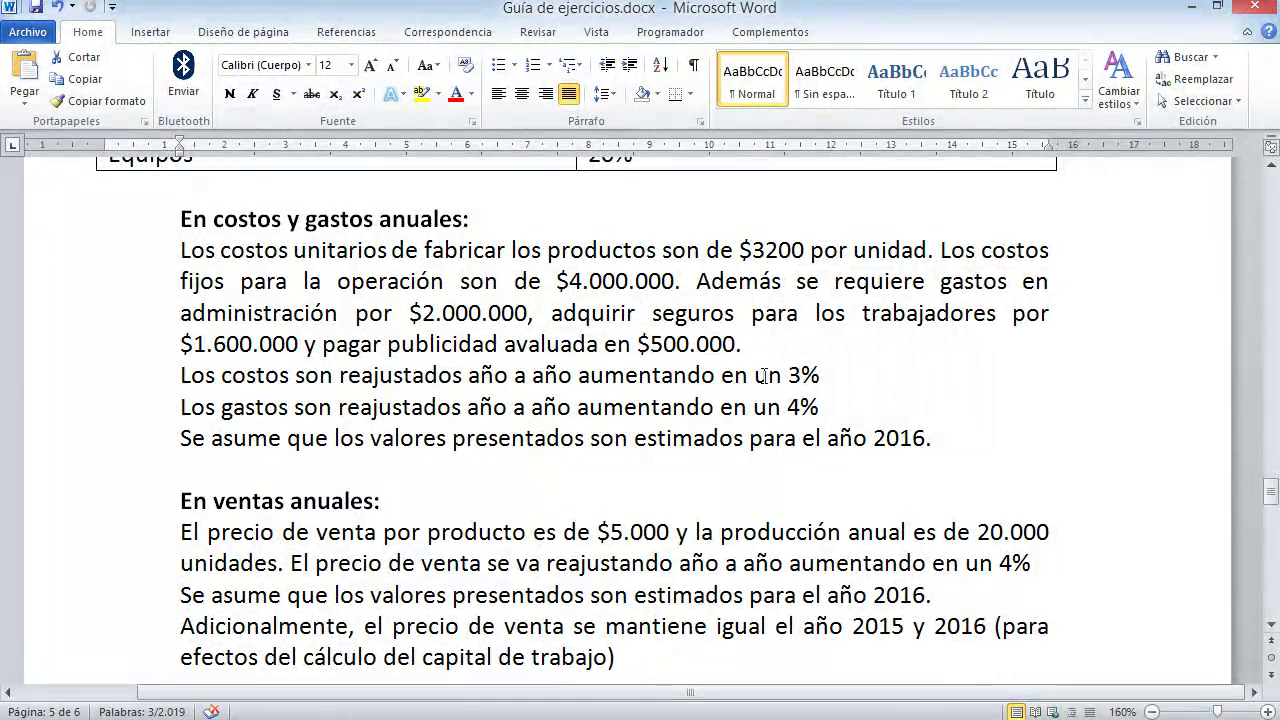
key(alt+Tab)
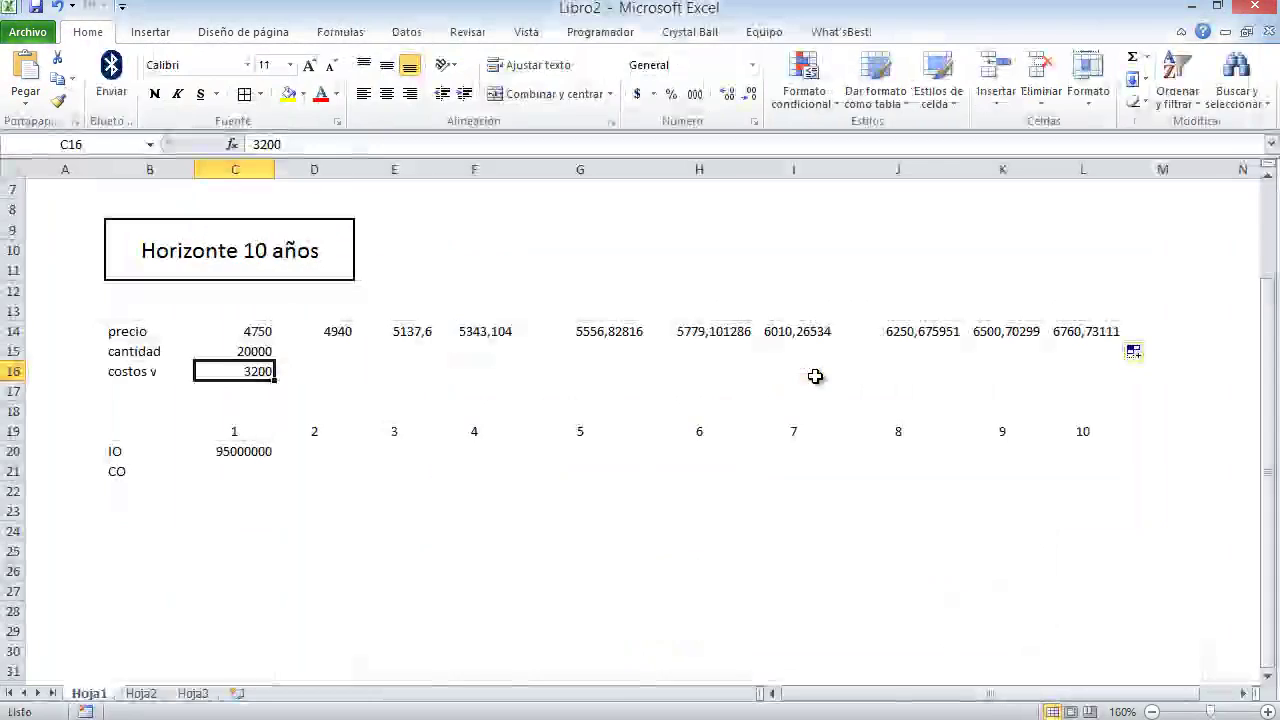
Enter =C16*1,03 in D16 as the year 2 costos v and fill it across to L16.
click(305, 383)
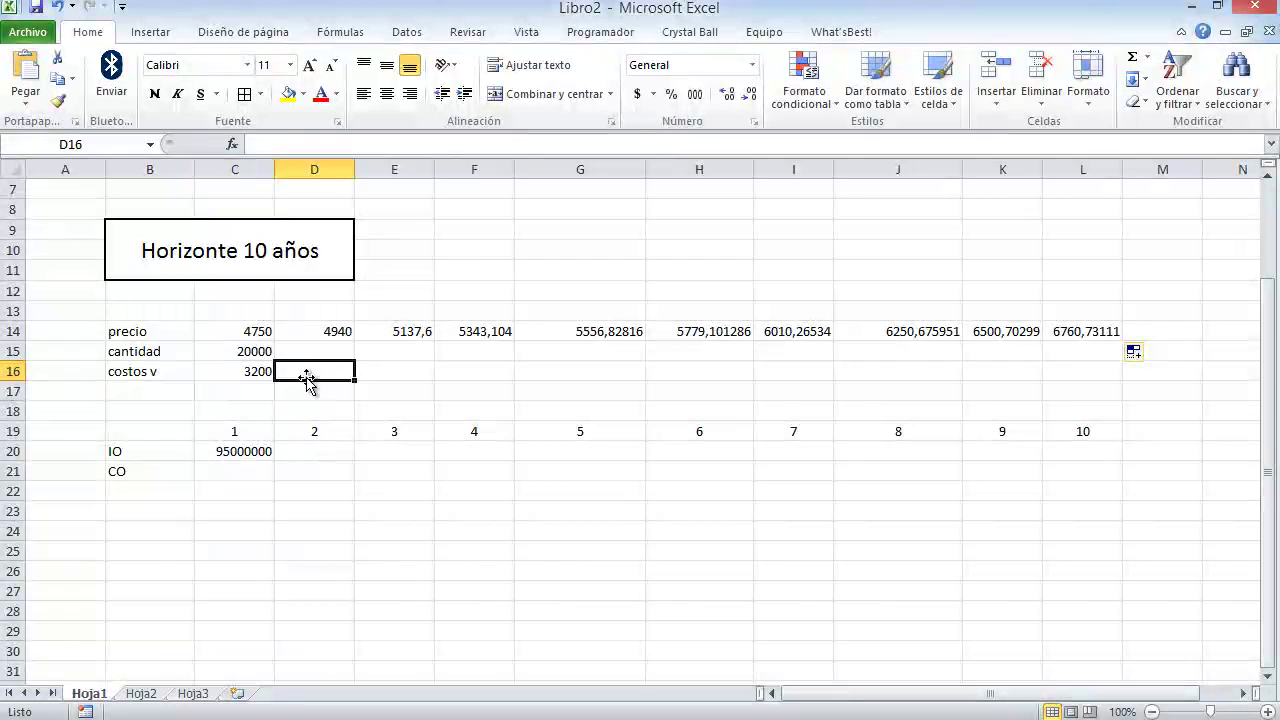
text(=)
click(250, 372)
text(*1,0)
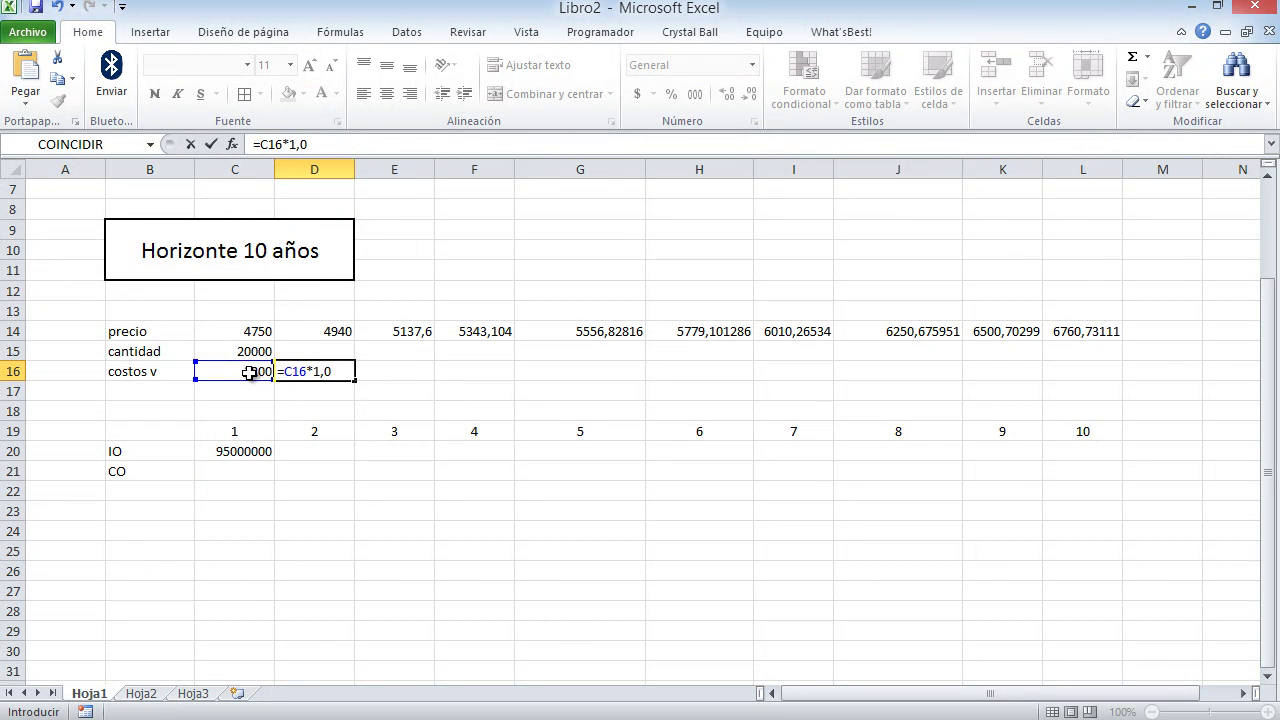
text(3)
key(Return)
key(Up)
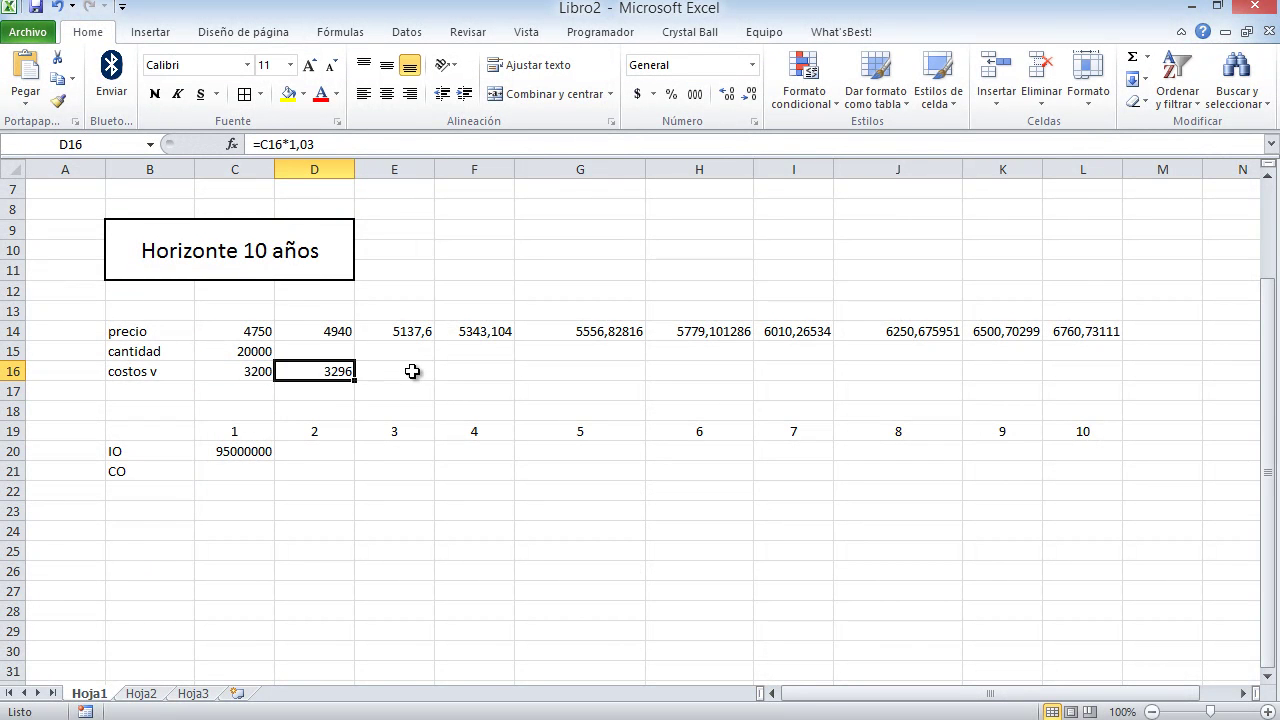
drag(345, 386, 1094, 387)
click(350, 374)
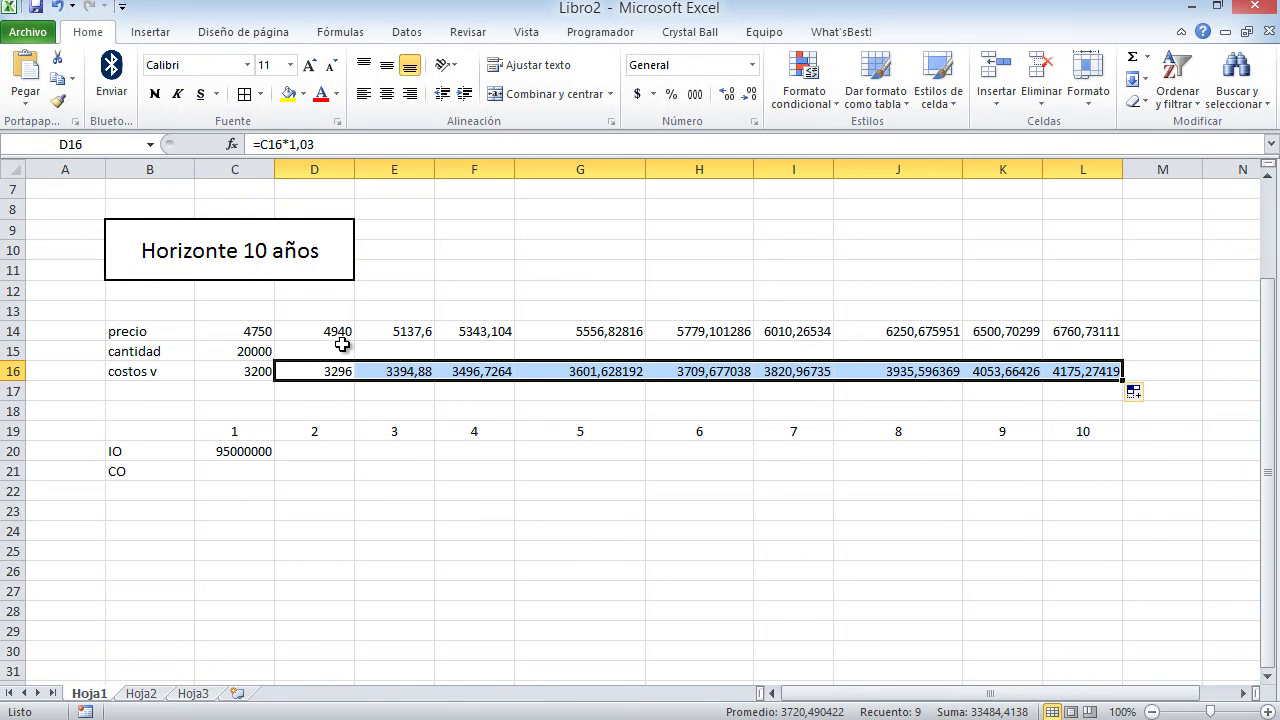
Copy the cantidad of 20000 from C15 across to L15 and compare it with the Word exercise.
click(250, 351)
drag(277, 361, 1029, 380)
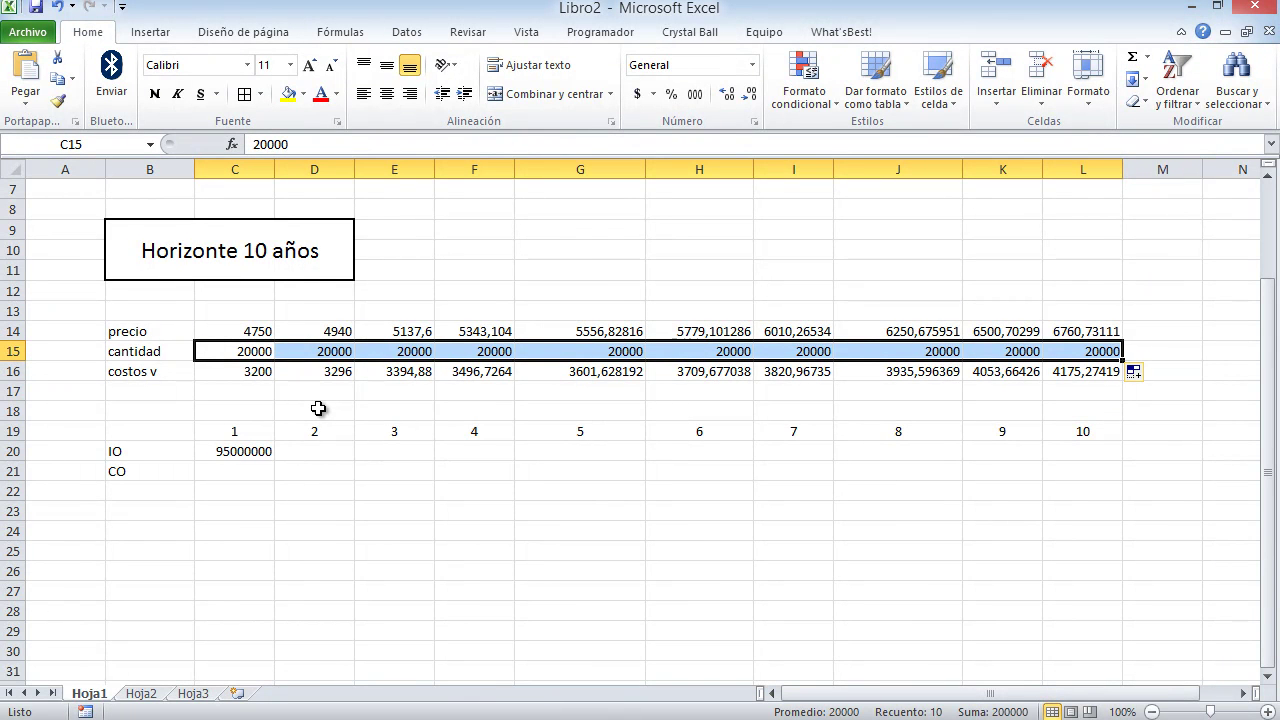
key(alt+Tab)
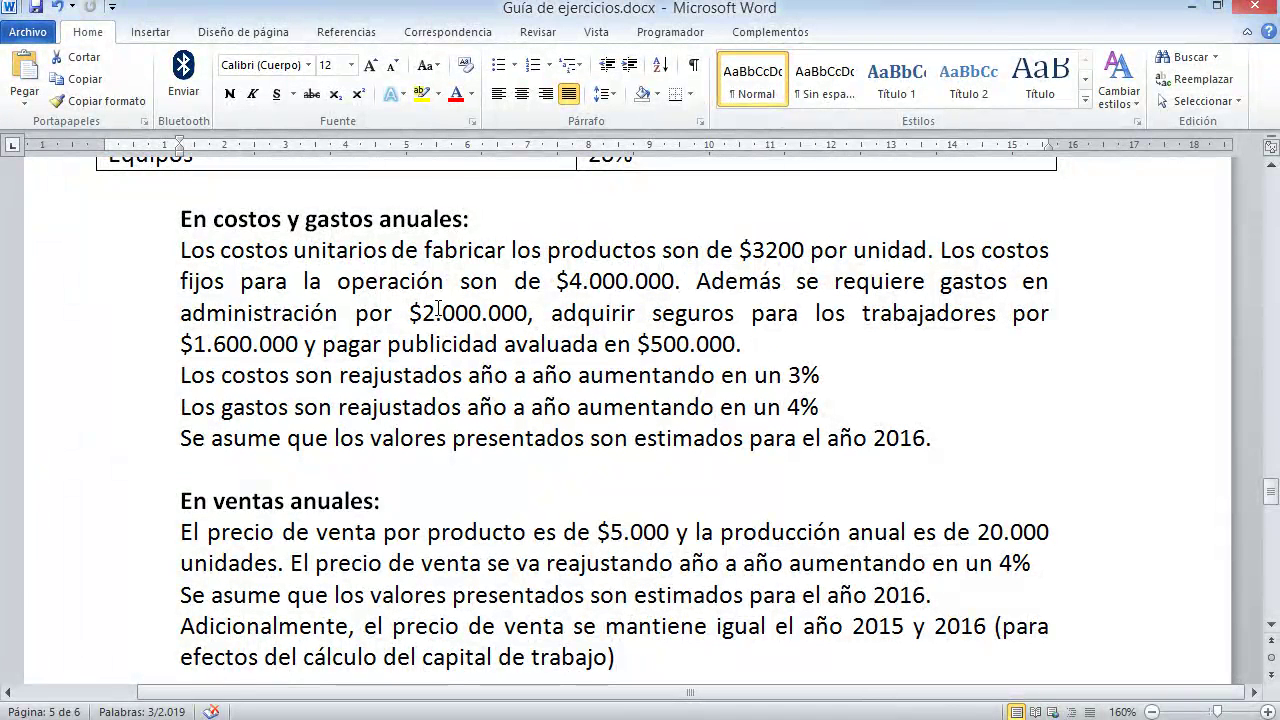
key(alt+Tab)
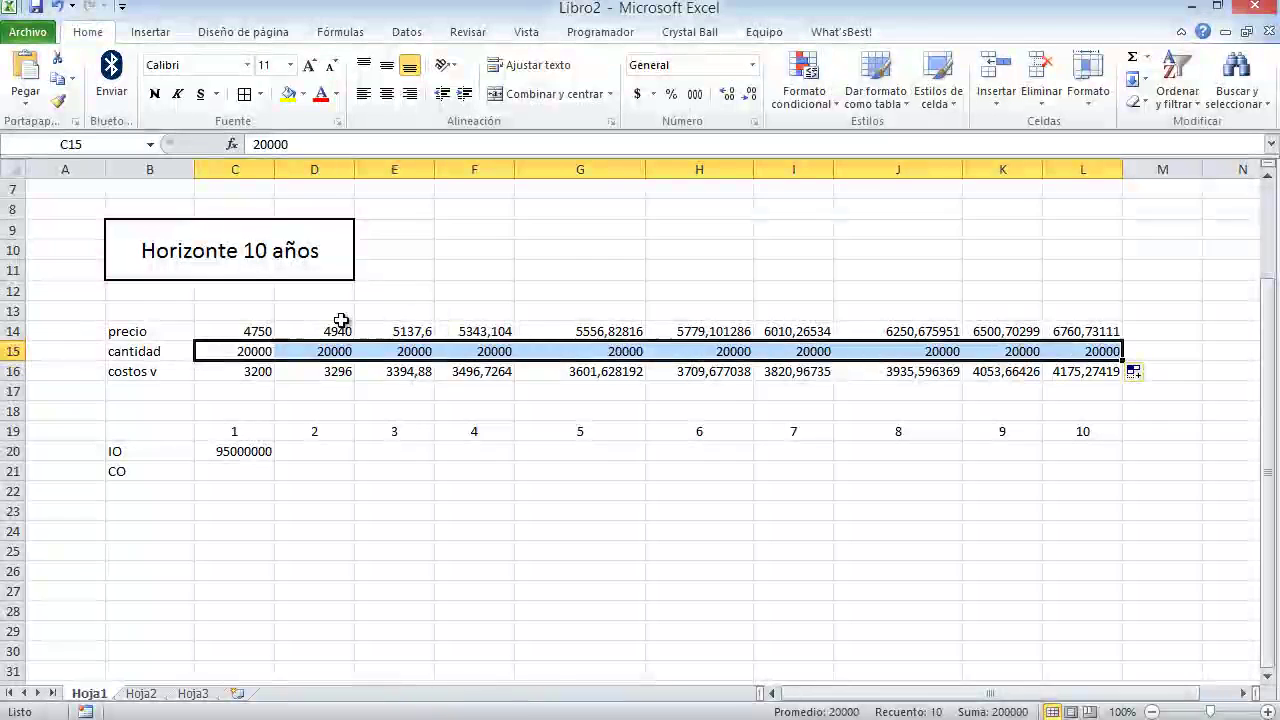
Review the precio formulas in C14 and D14 against the sale price adjustment in the Word exercise.
click(257, 331)
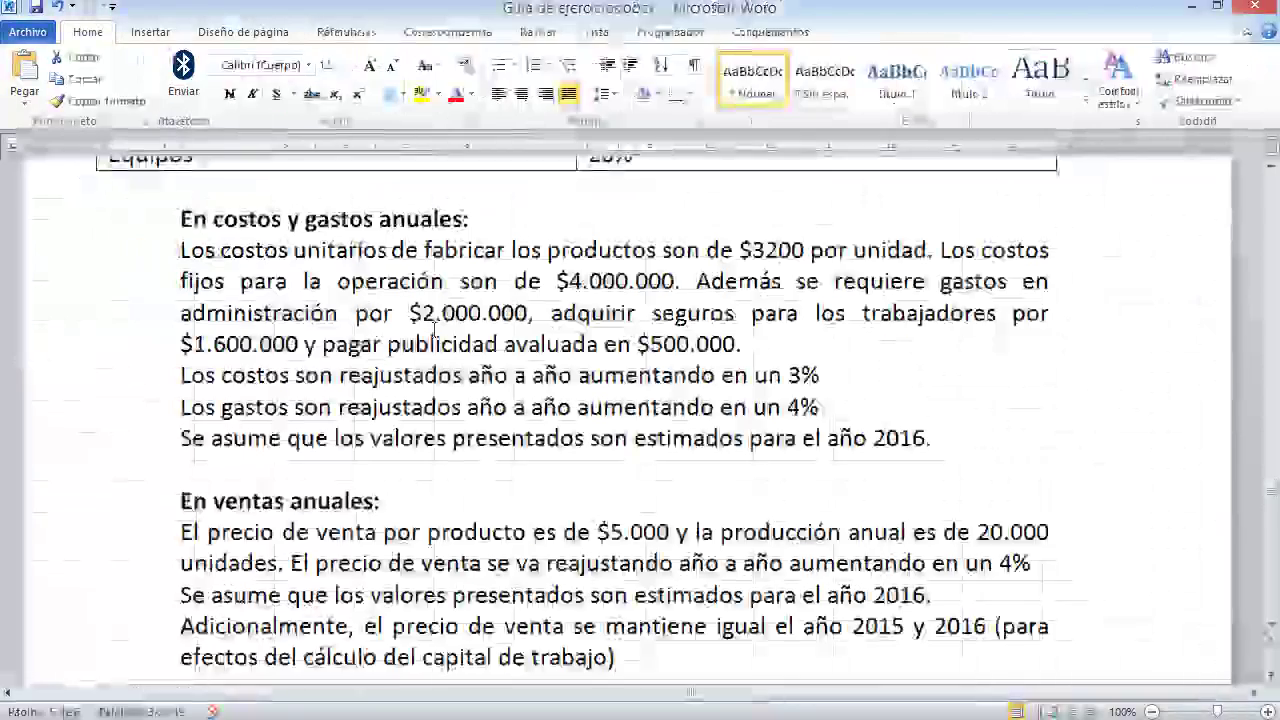
scroll(925, 492, down, 1)
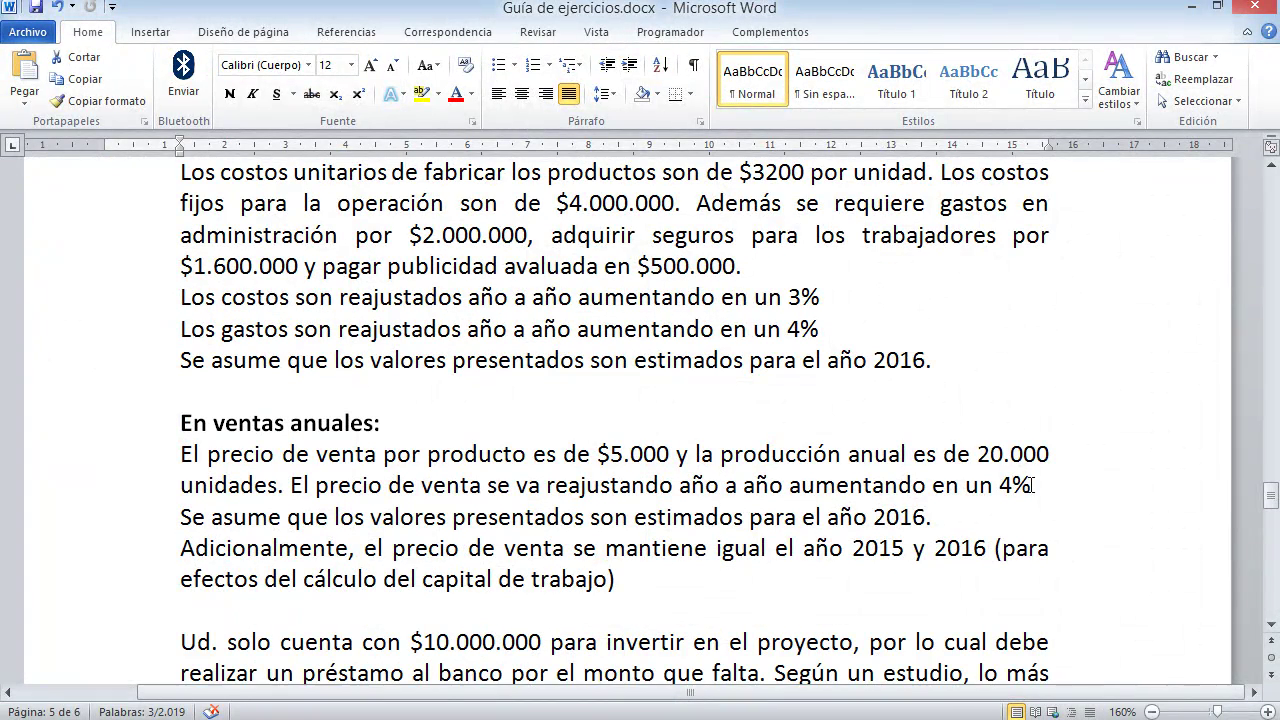
drag(966, 487, 1024, 490)
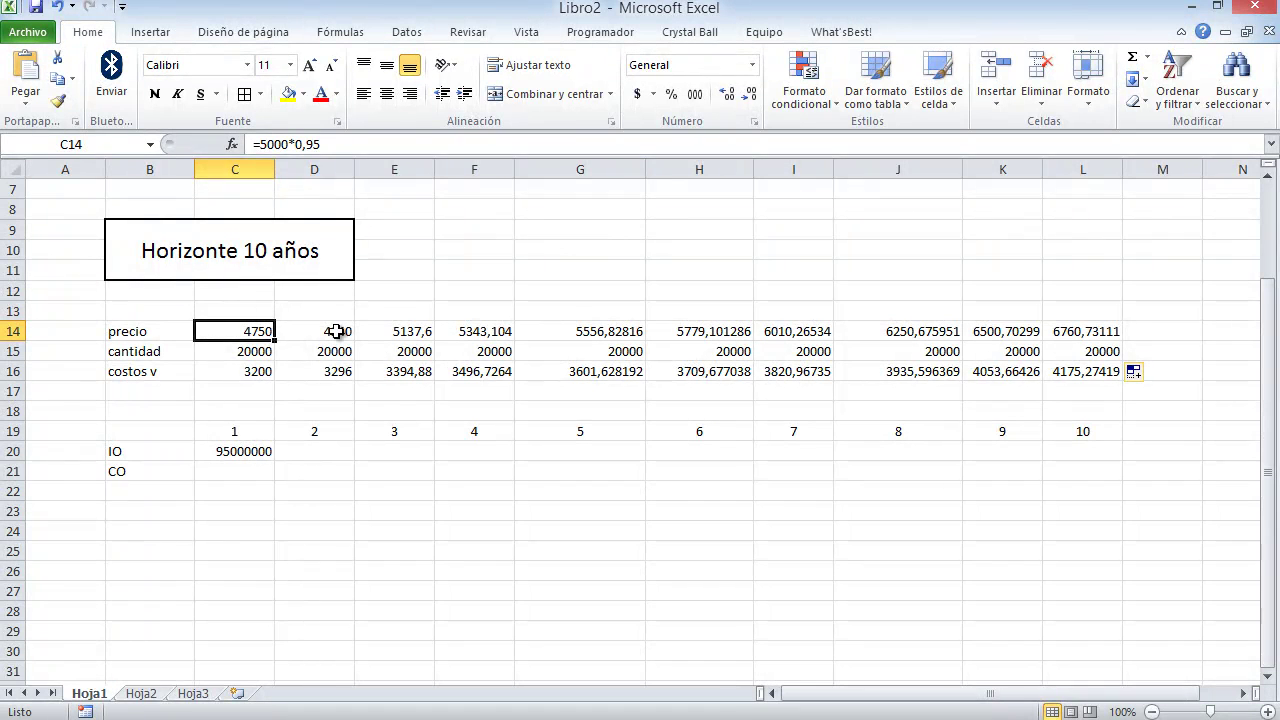
click(336, 331)
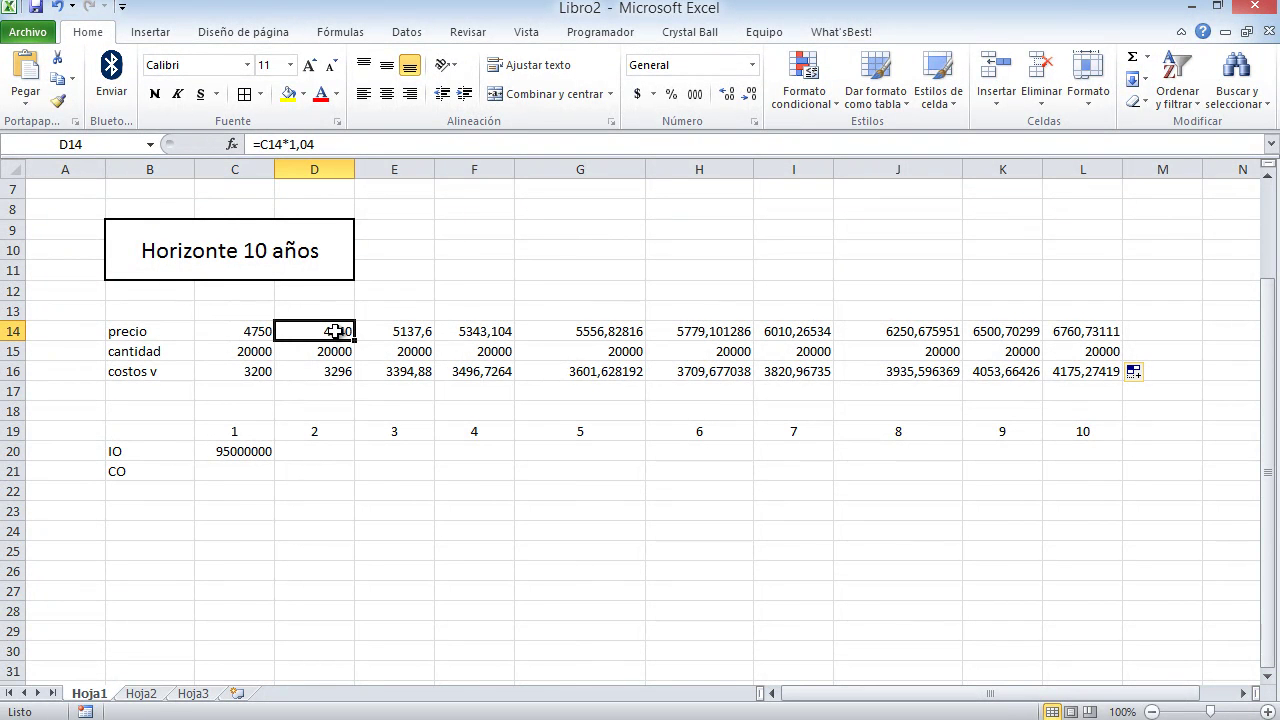
click(297, 144)
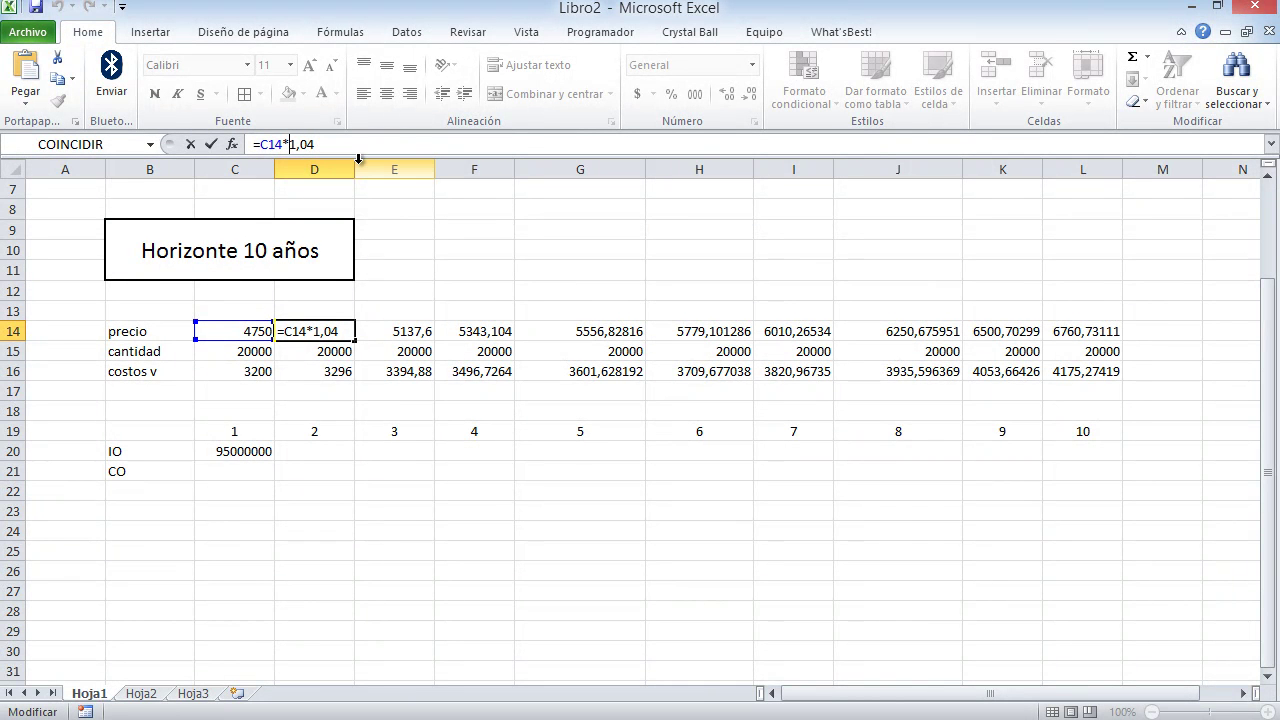
key(Return)
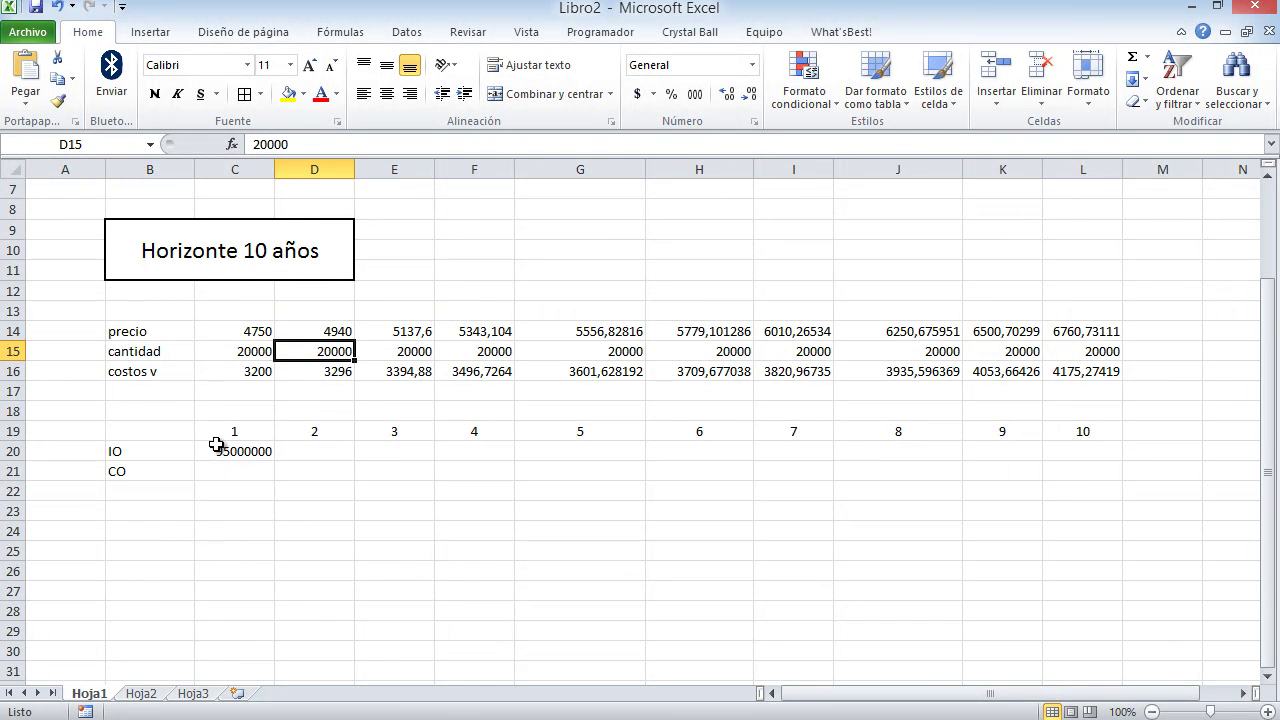
Review the year 1 IO formula in C20 and fill it across to L20.
click(257, 450)
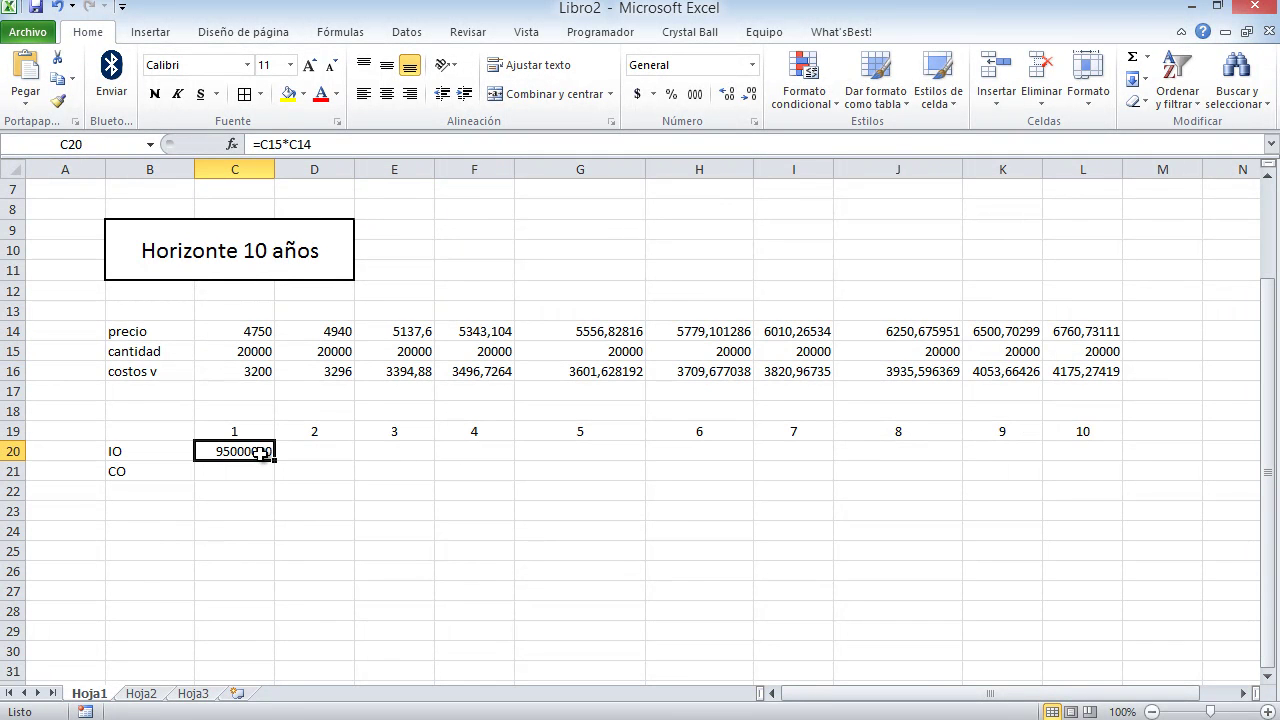
click(282, 146)
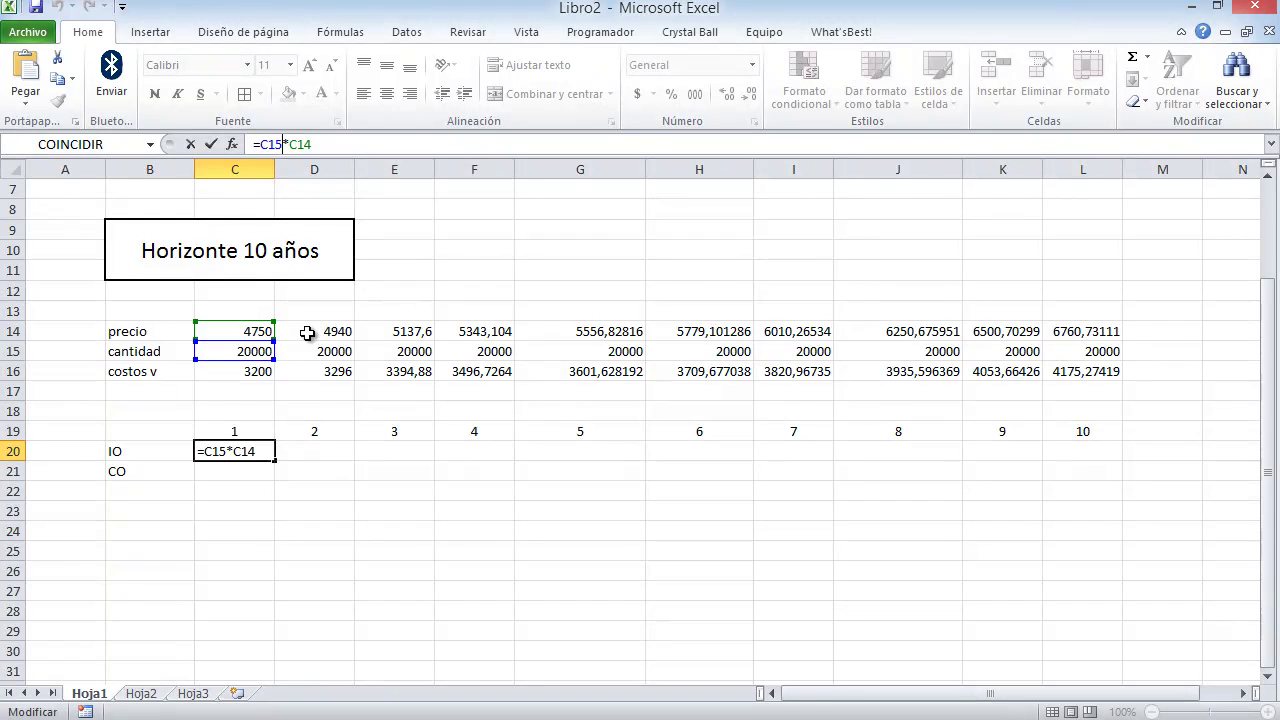
key(Return)
click(263, 451)
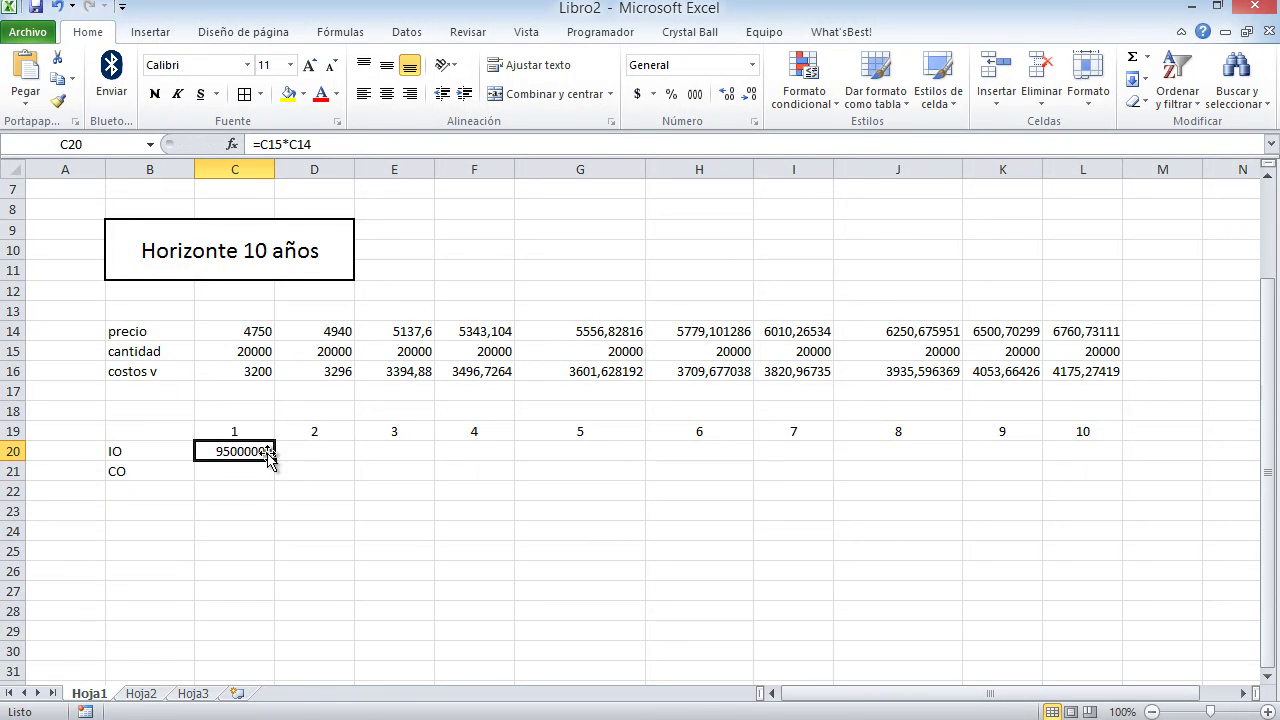
drag(274, 459, 1098, 482)
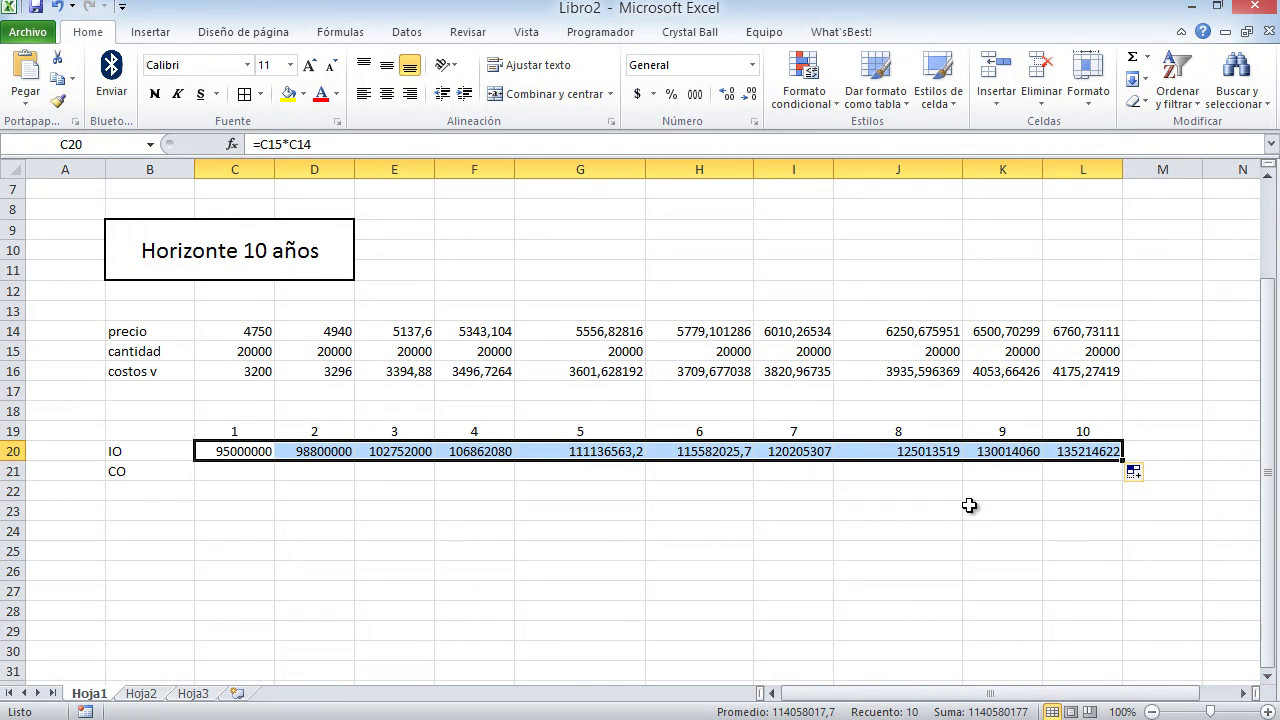
Insert two blank rows below the costos v row, starting at row 17.
right_click(13, 391)
click(100, 522)
right_click(11, 389)
key(Escape)
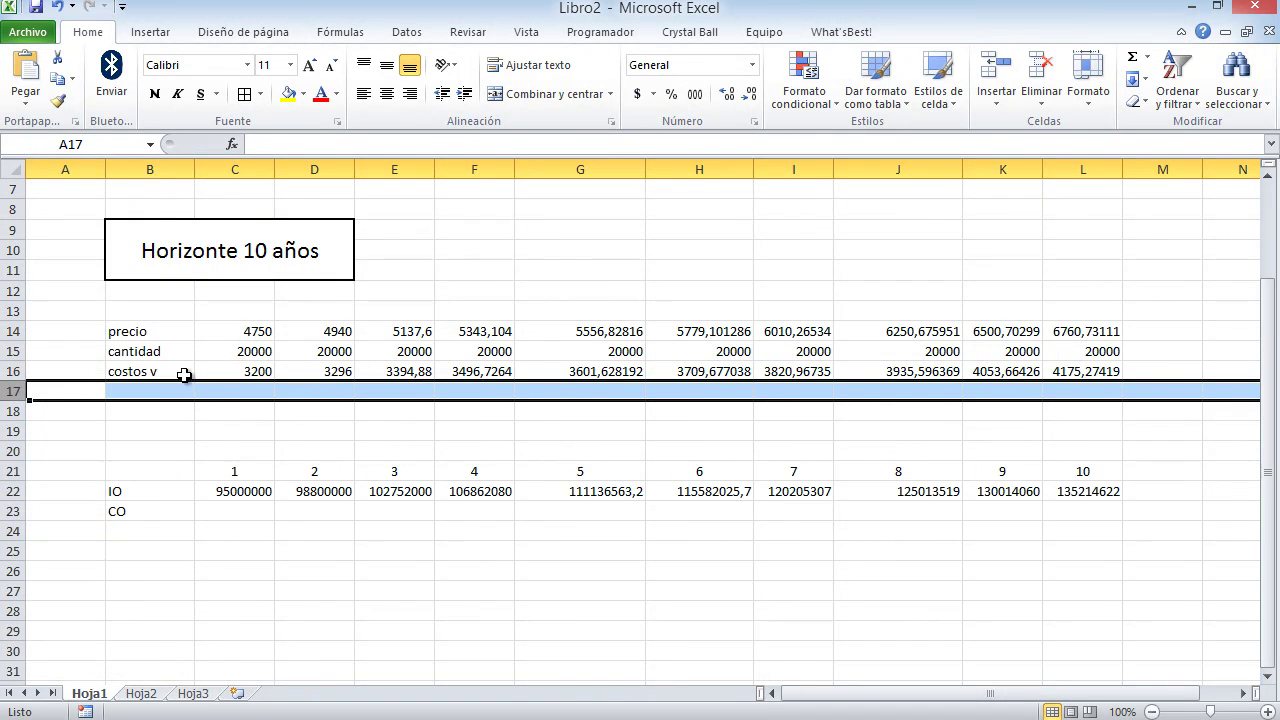
Find the fixed costs in the Word exercise and label B17 as CF.
click(164, 393)
key(alt+Tab)
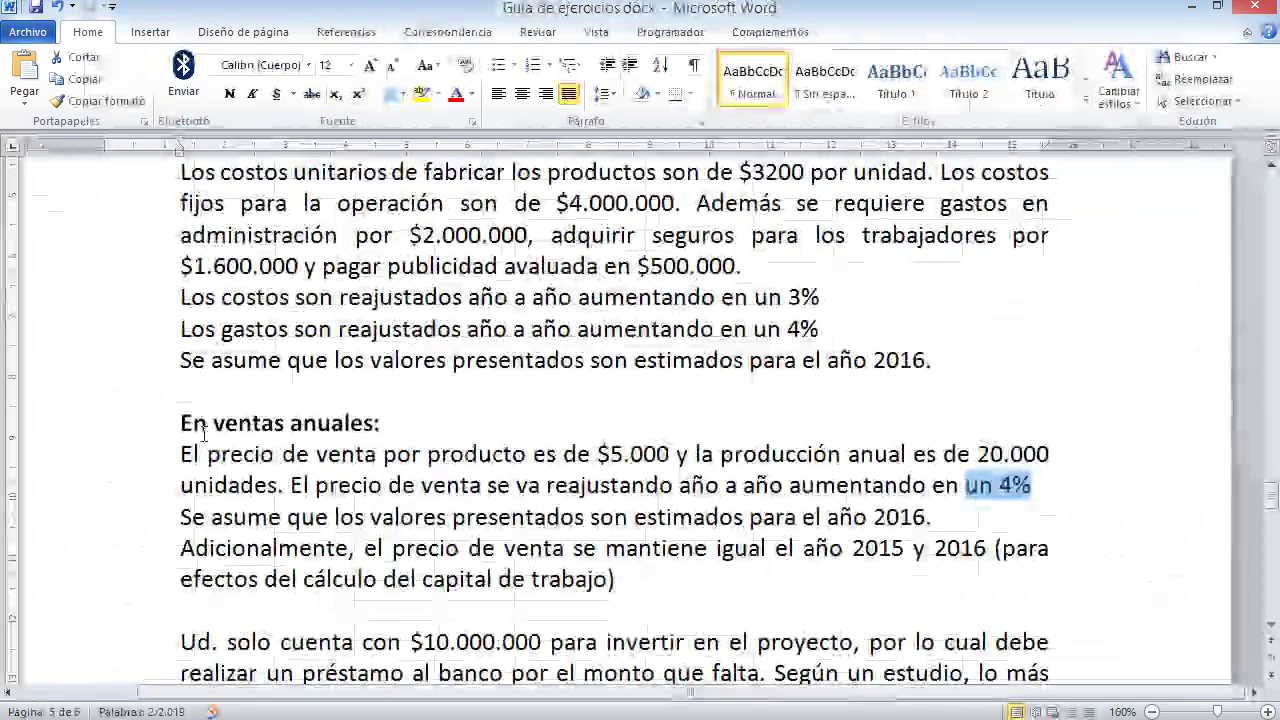
scroll(331, 437, up, 3)
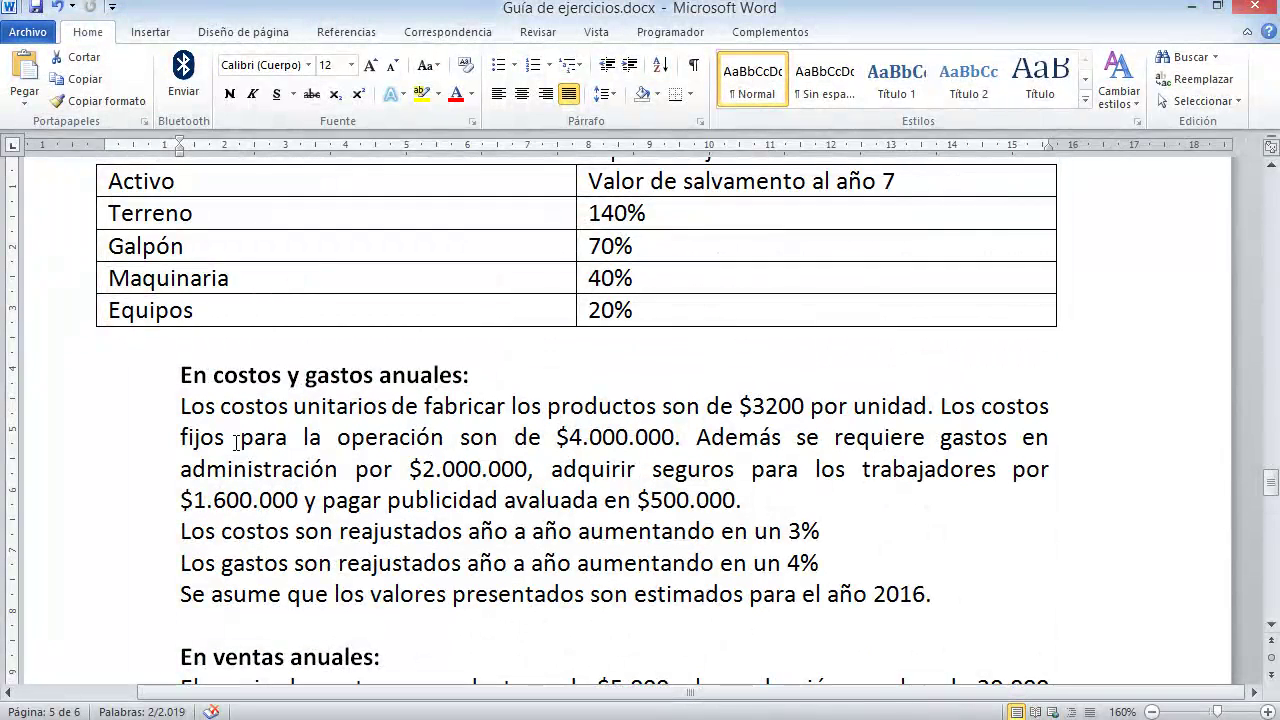
scroll(361, 447, down, 1)
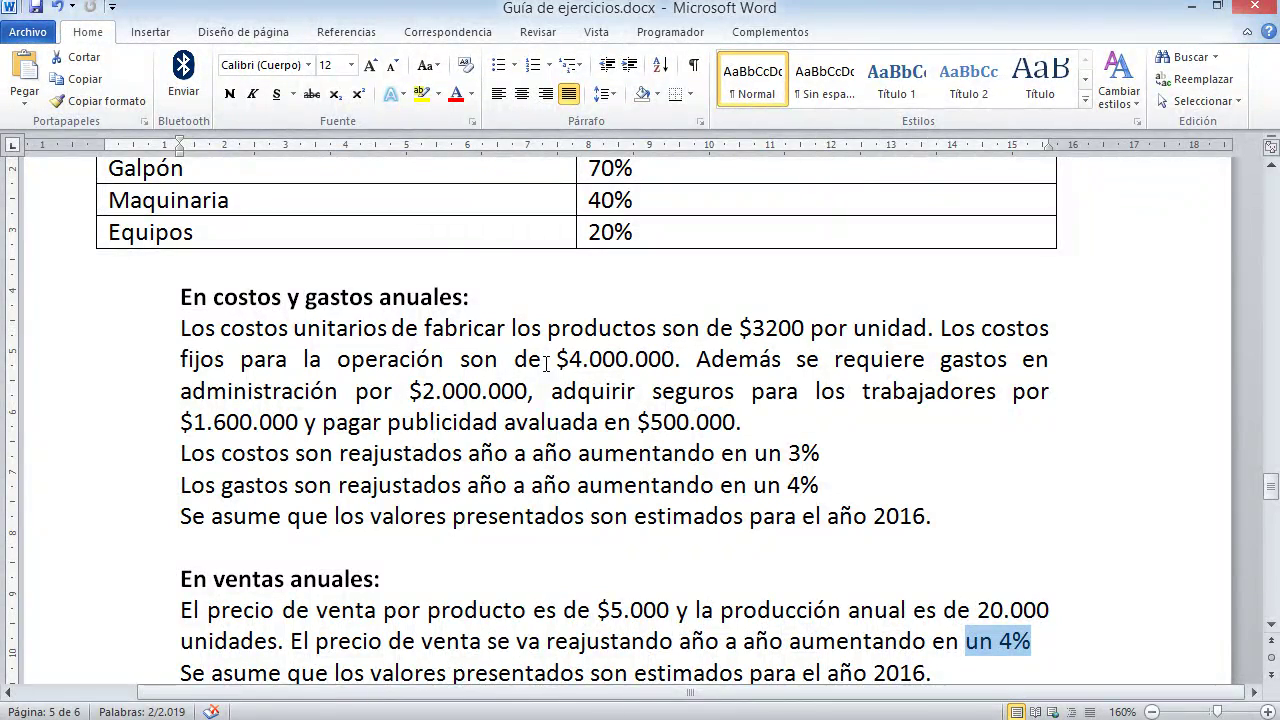
key(alt+Tab)
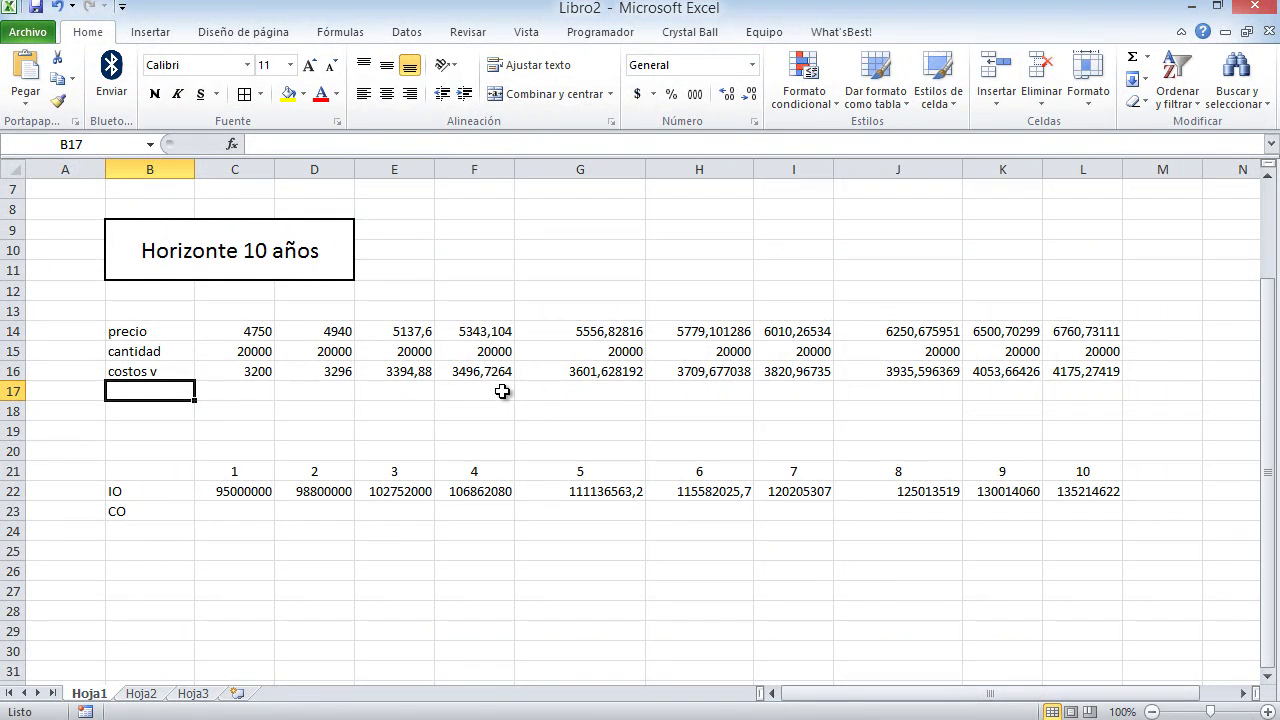
text(CT)
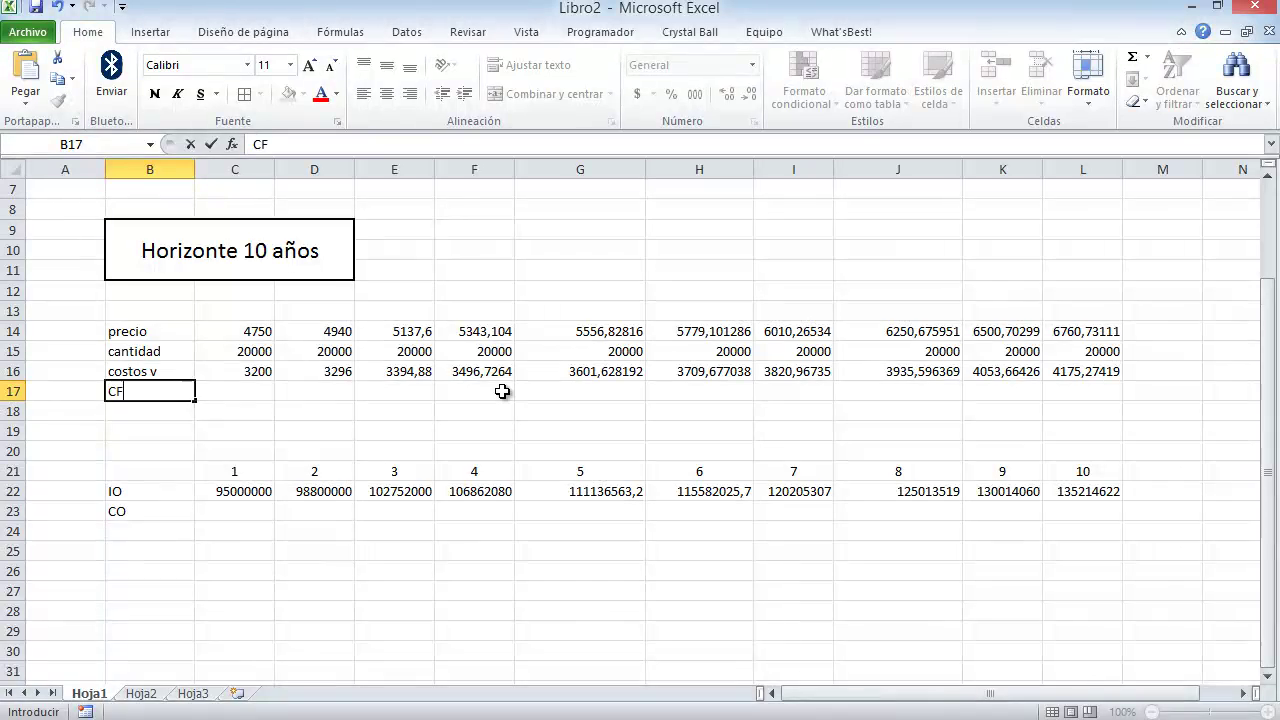
key(Tab)
Take the fixed cost amount from the Word exercise and enter 4000000 in C17 for year 1.
key(alt+Tab)
key(alt+Tab)
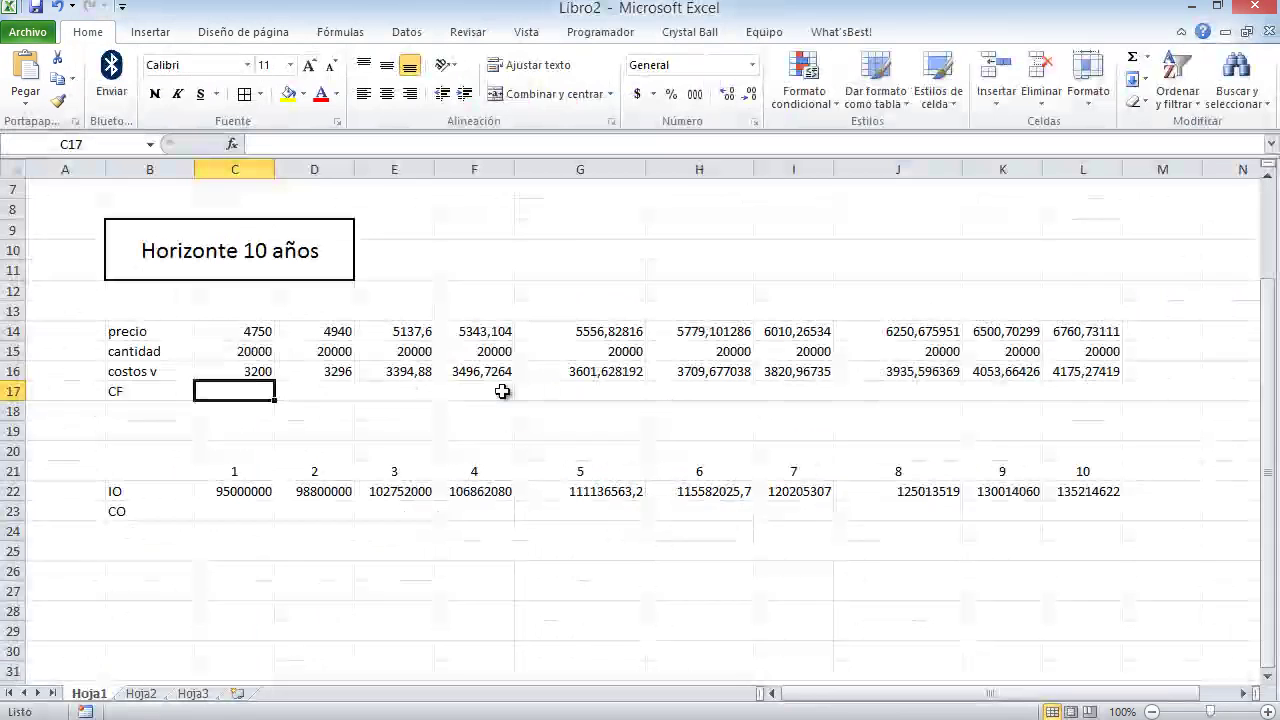
text(4000000)
key(Return)
key(Up)
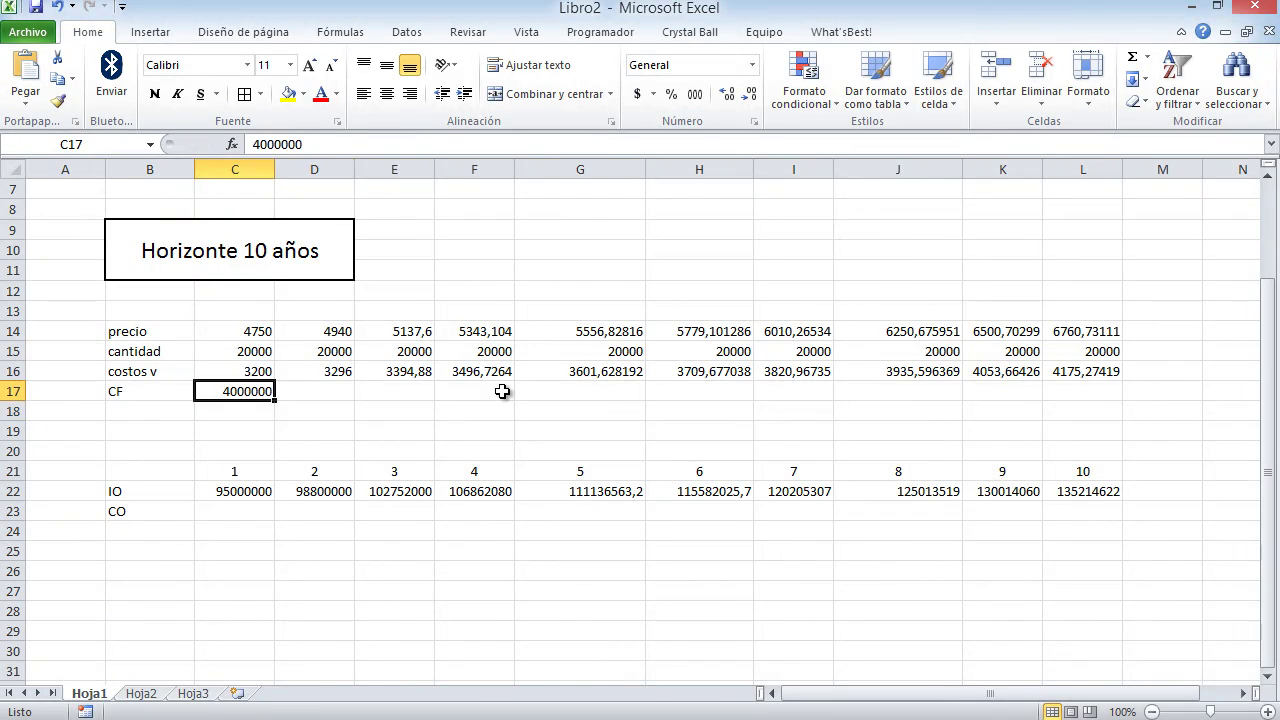
Check the cost adjustment sentence in the Word exercise and enter =C17*1,03 in D17 as the year 2 CF.
key(alt+Tab)
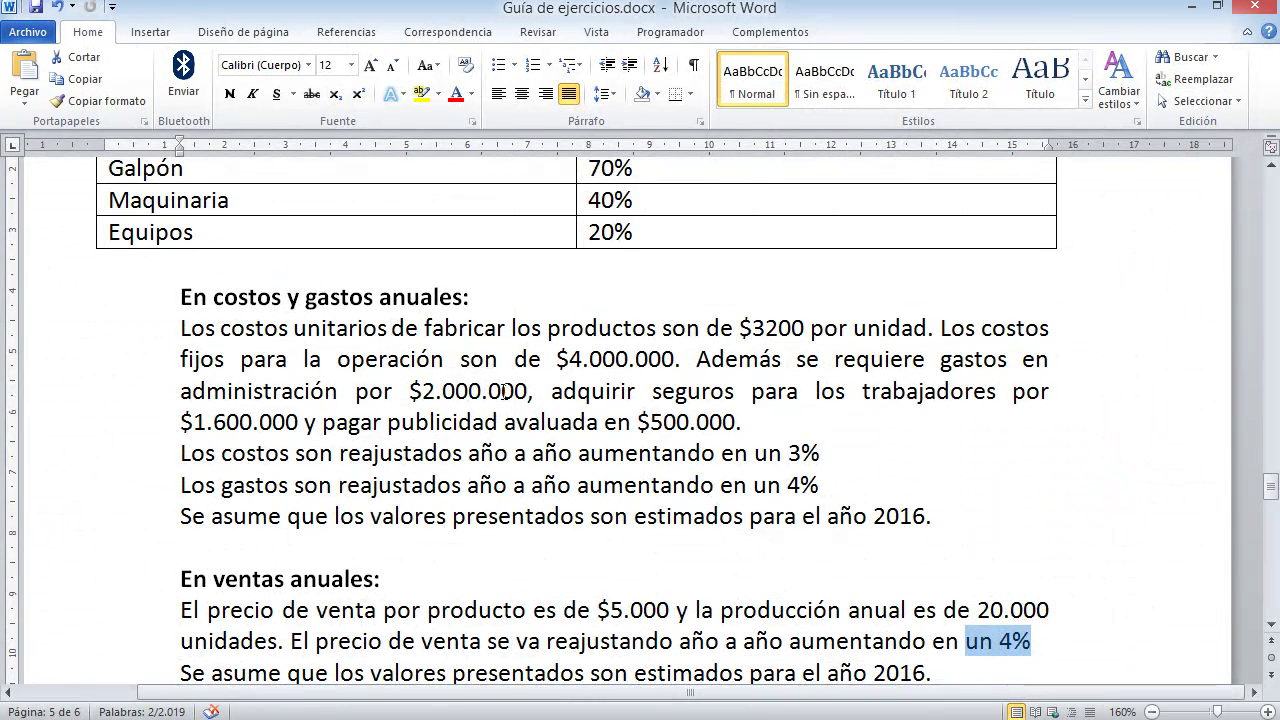
drag(180, 455, 830, 457)
key(alt+Tab)
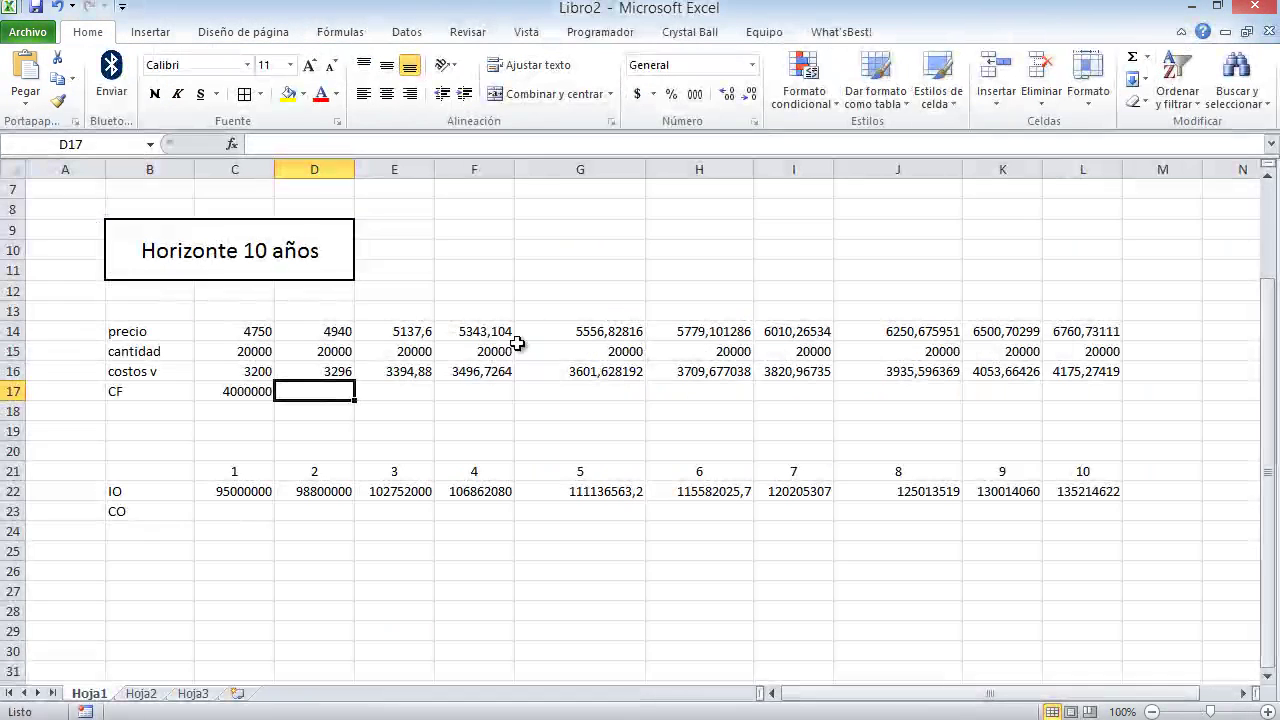
text(=)
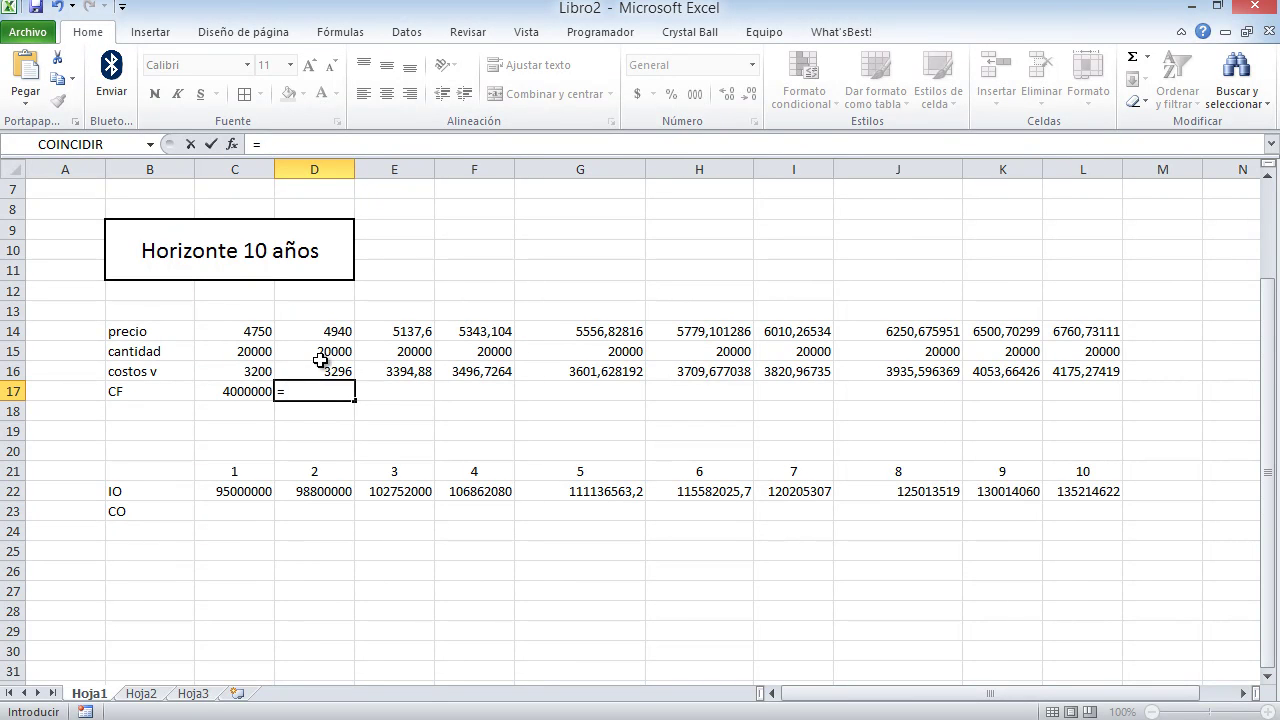
click(237, 390)
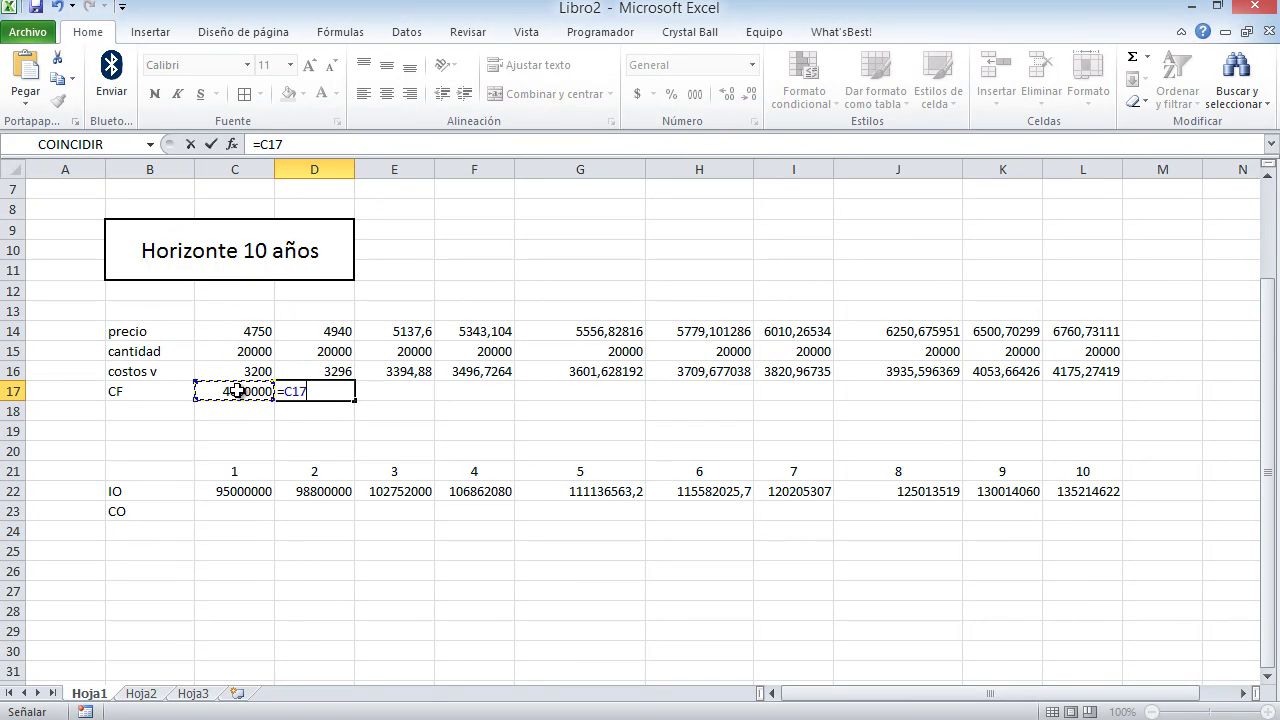
text(*)
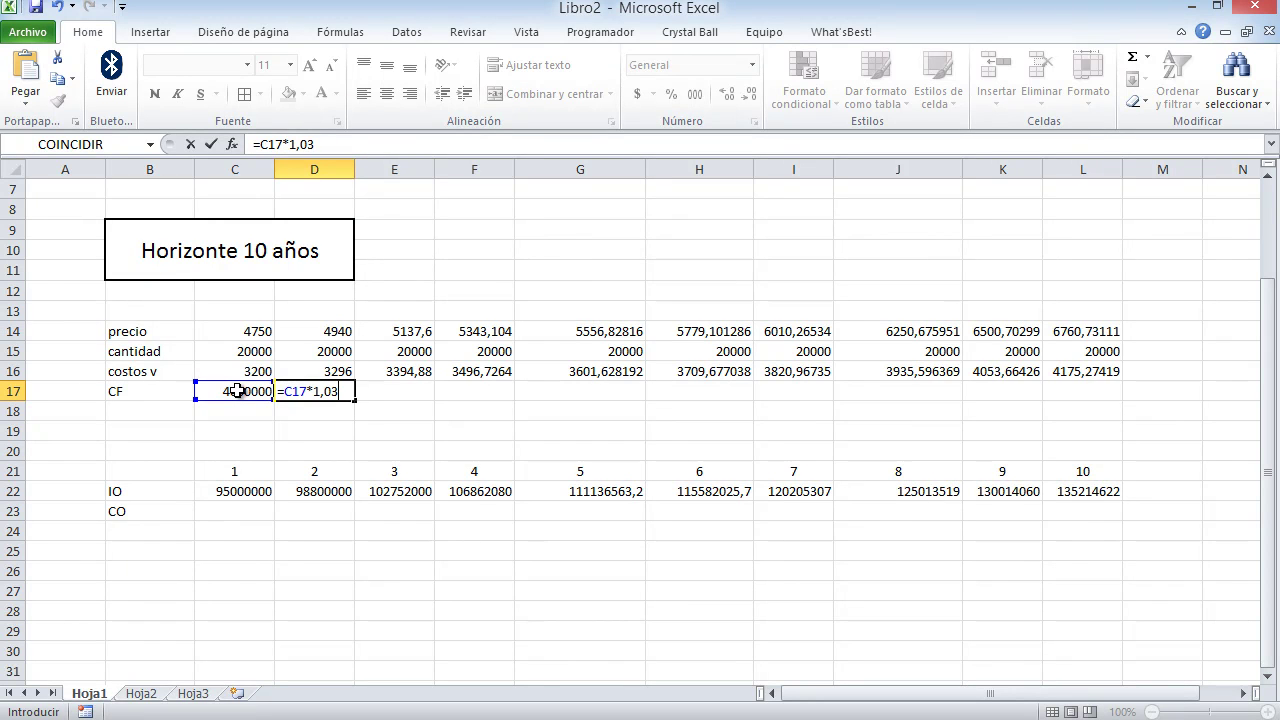
key(Return)
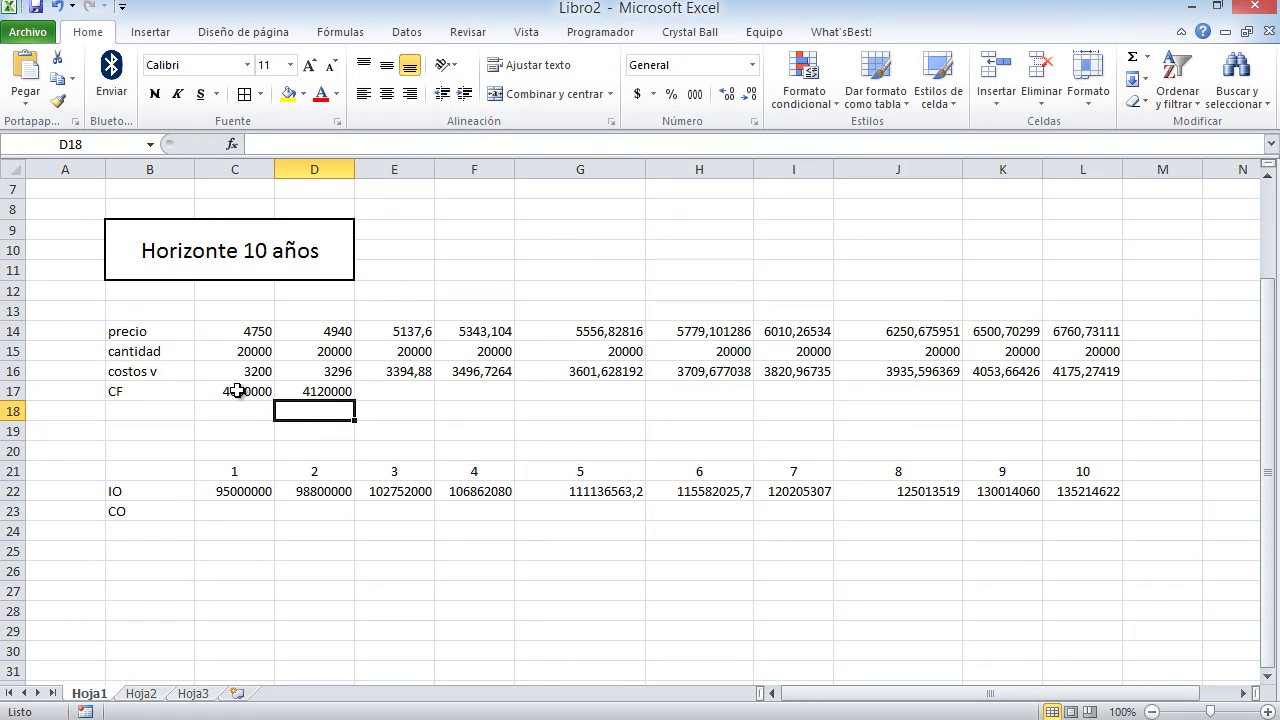
Fill the year 2 CF formula from D17 across to L17 for the remaining years.
click(338, 388)
drag(353, 399, 1118, 402)
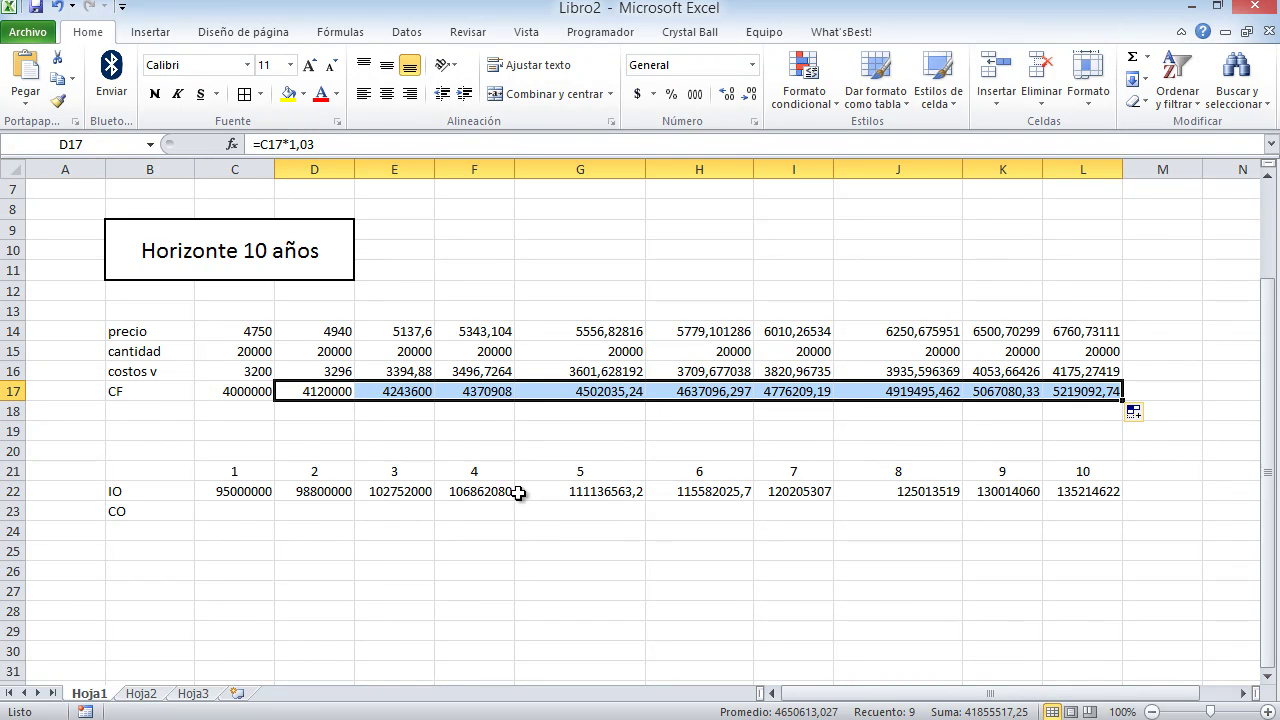
Calculate the year 1 CO in C23 as =C17+C16*C15 and fill the formula across to L23.
click(255, 511)
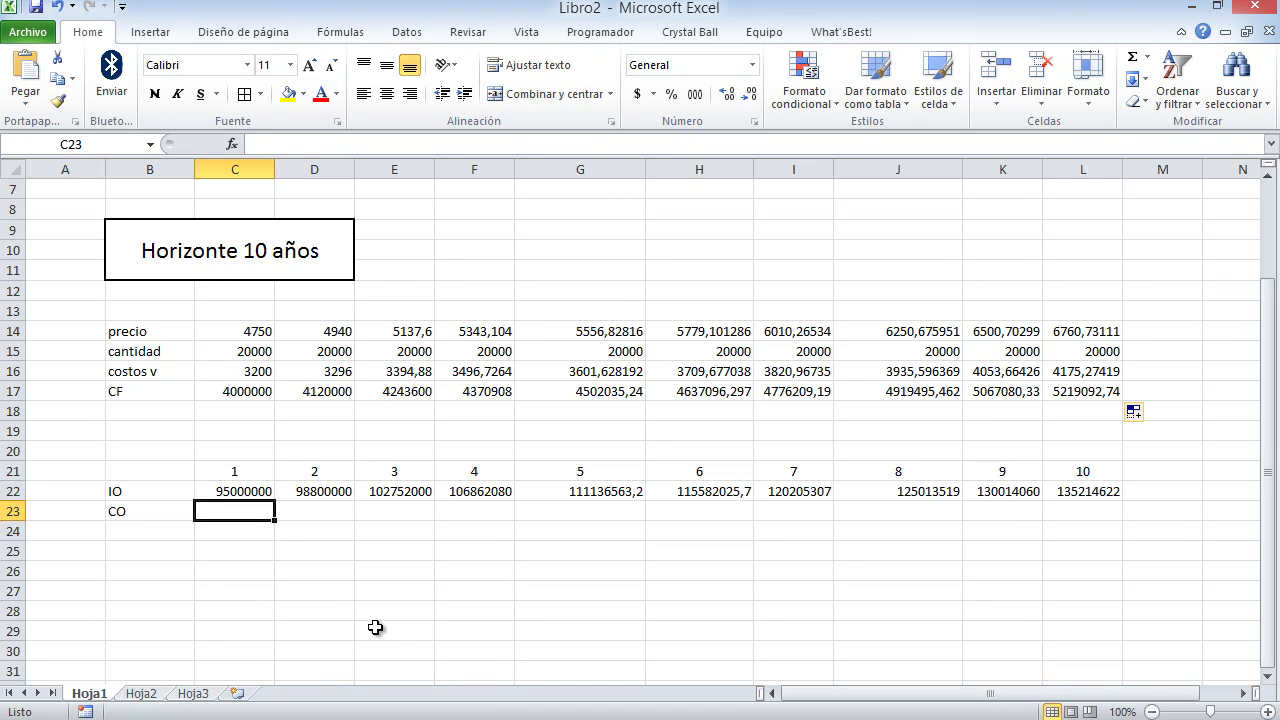
text(=)
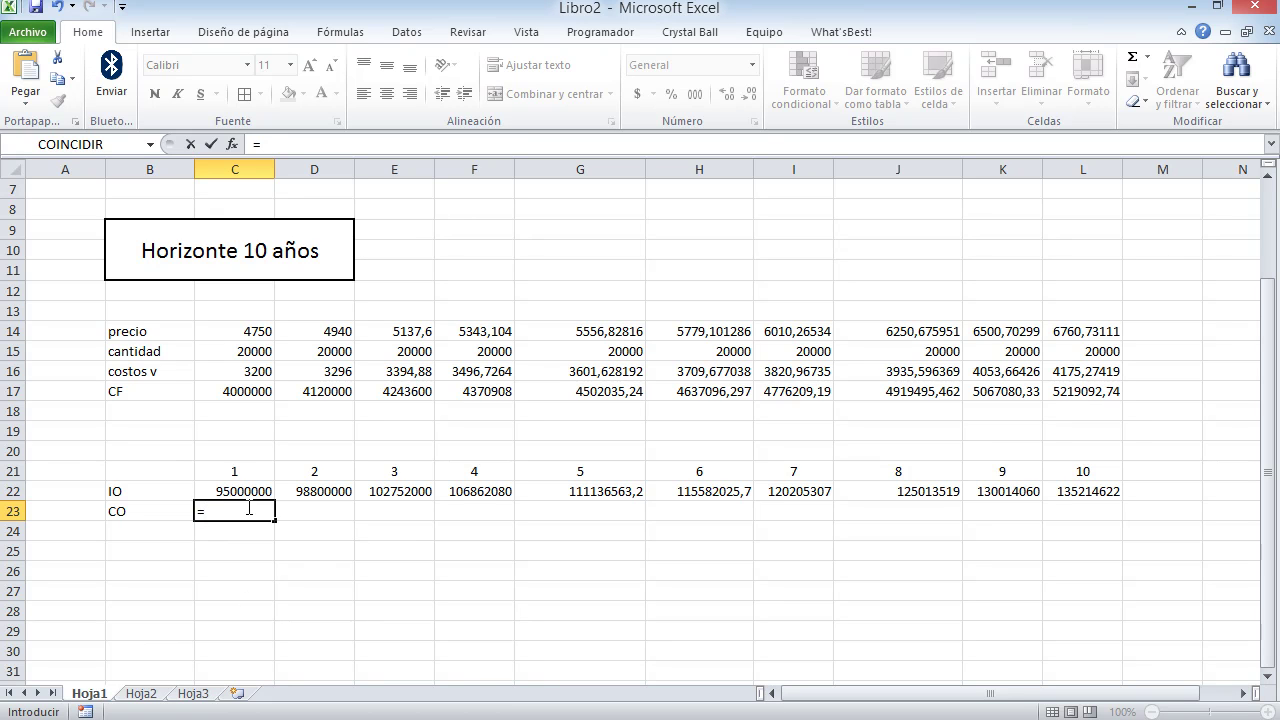
click(240, 392)
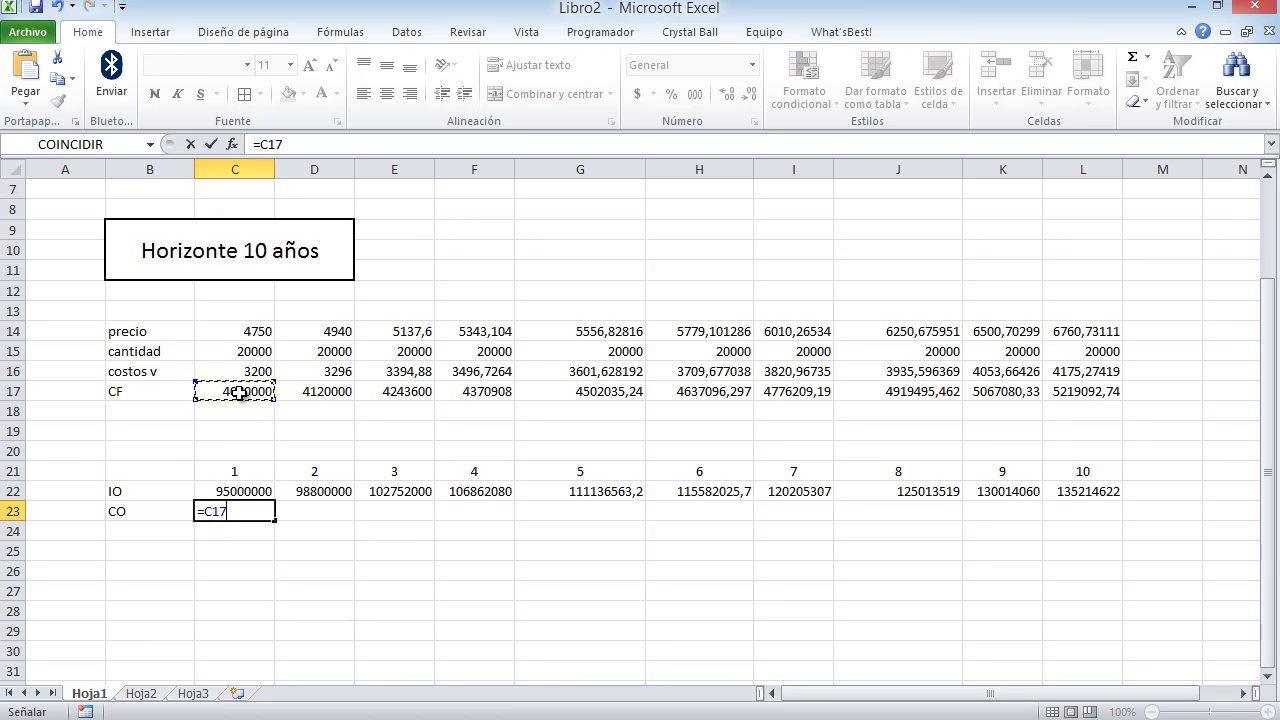
text(+)
click(243, 371)
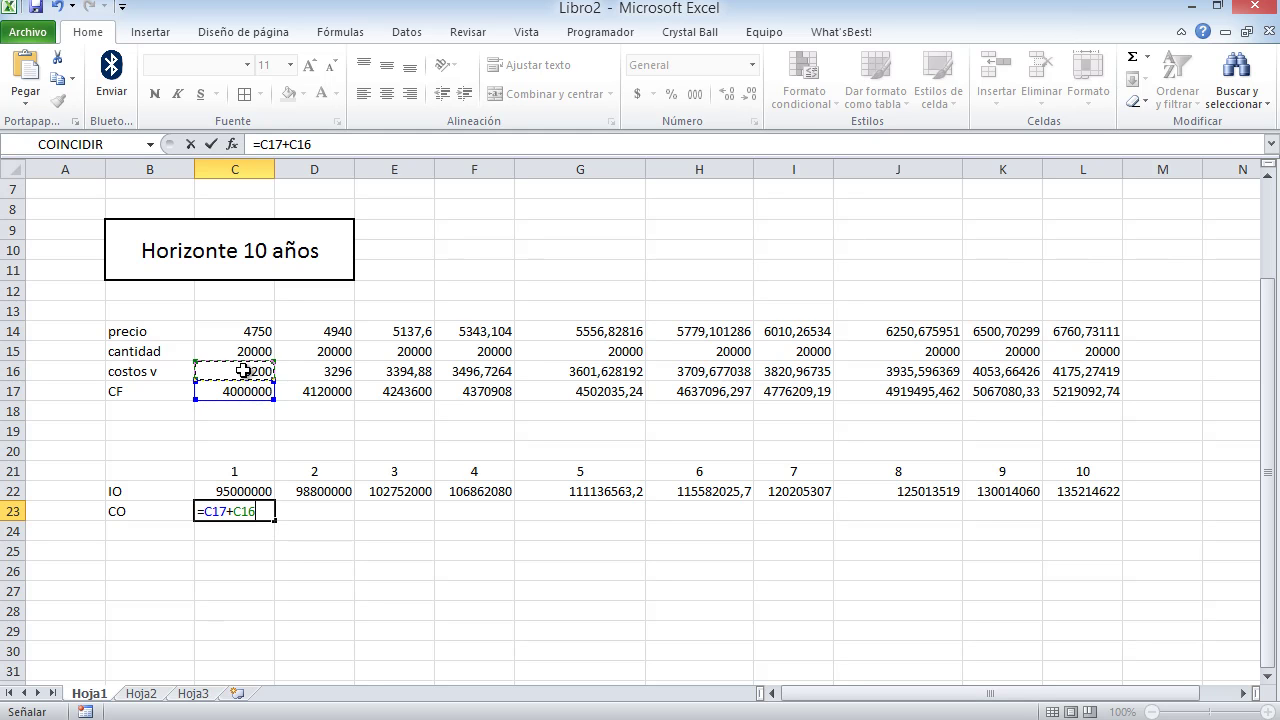
text(*)
click(248, 352)
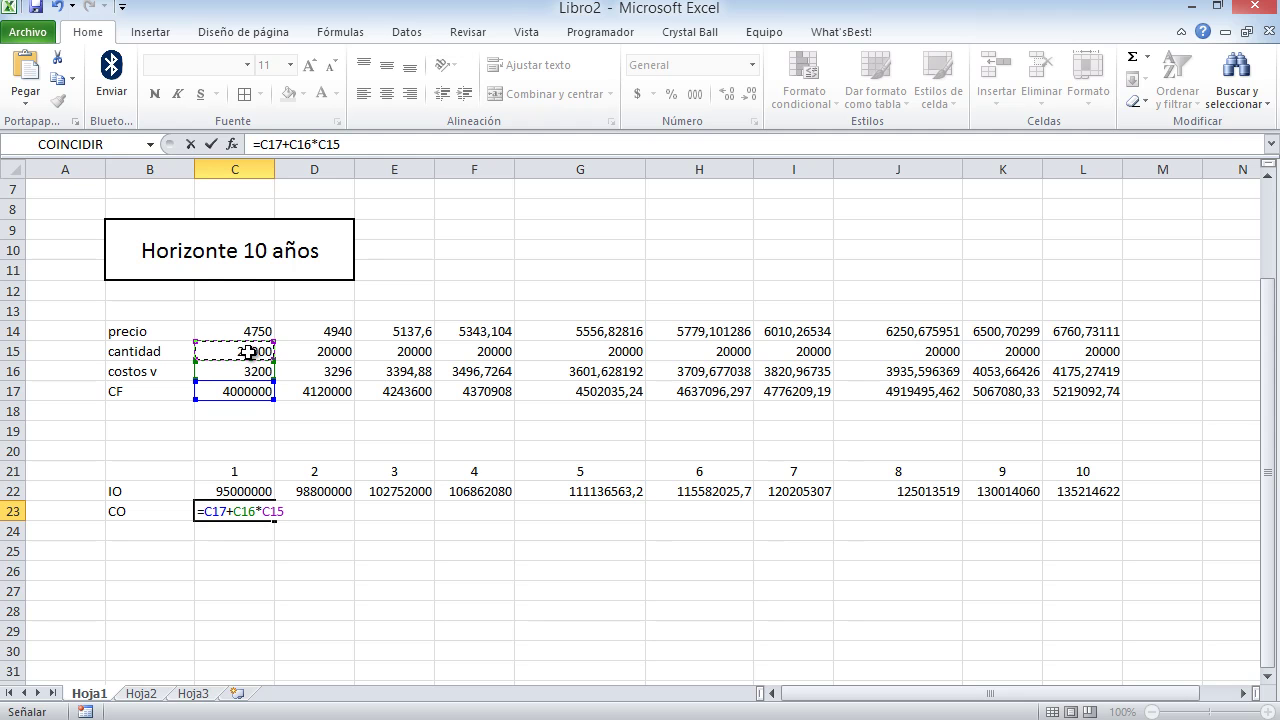
key(Return)
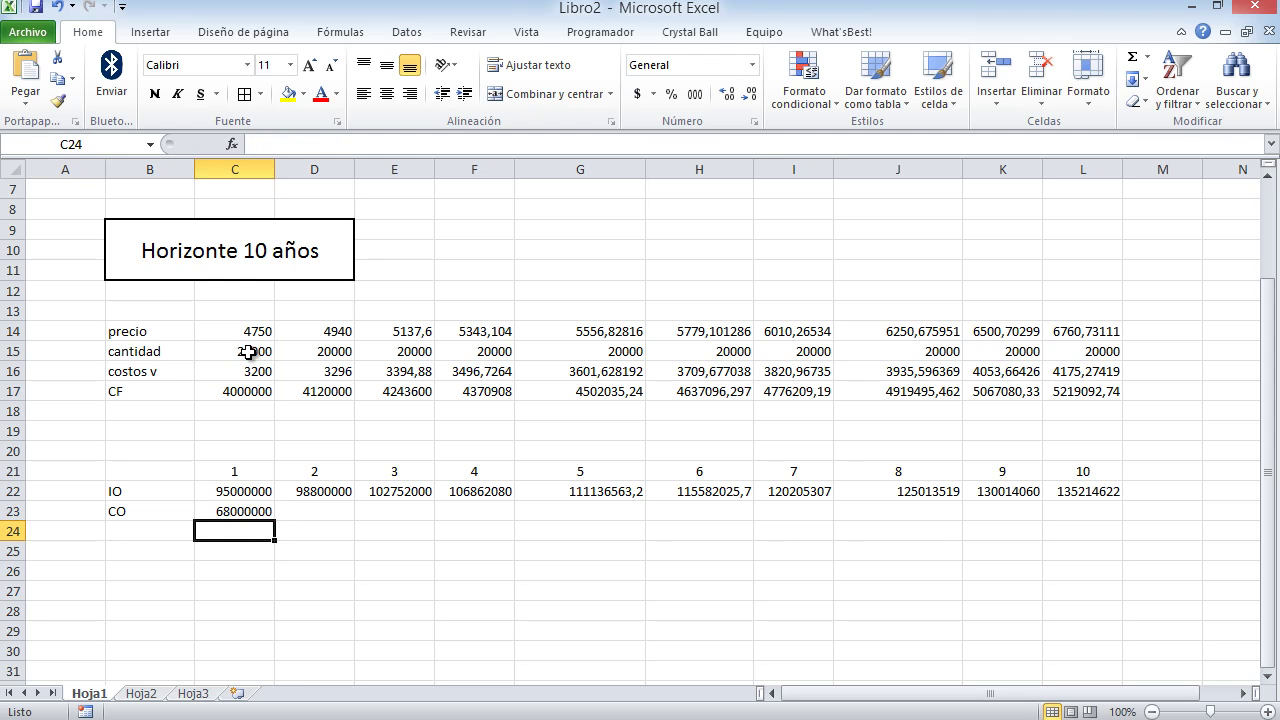
click(266, 514)
drag(284, 524, 1141, 553)
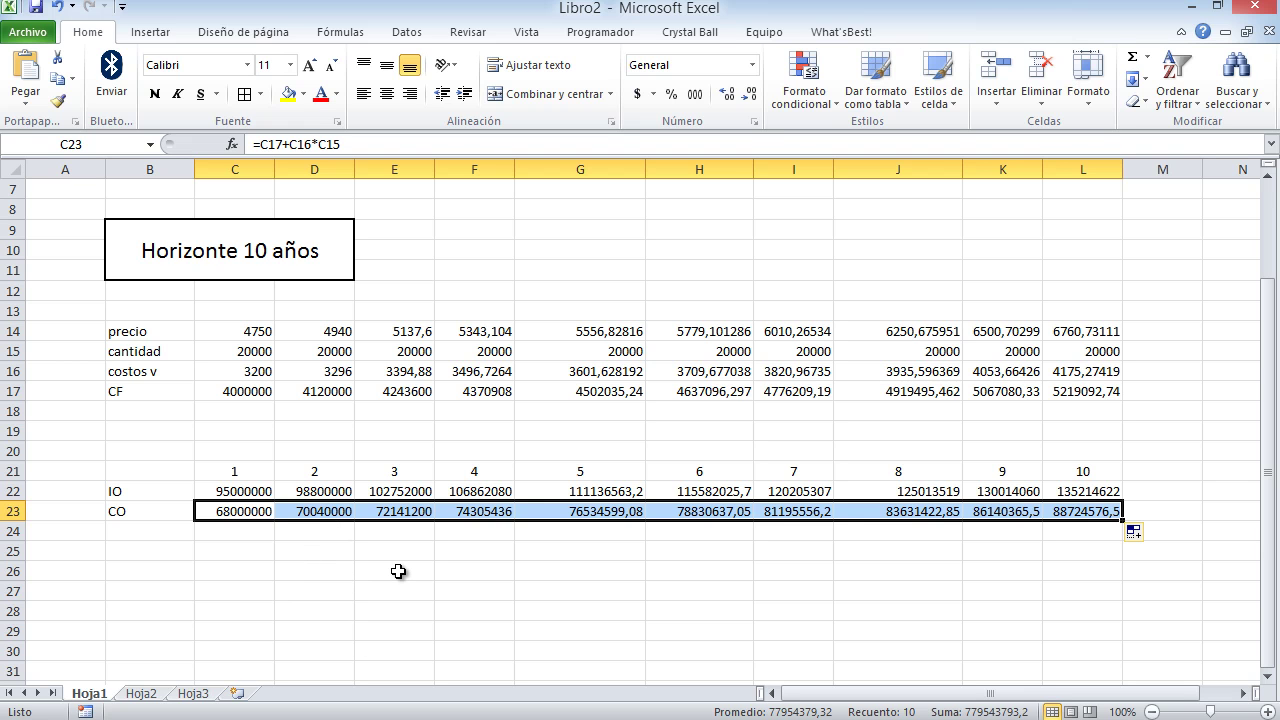
Format the IO and CO values in C22:L23 as accounting currency in $ without decimals.
drag(258, 488, 1066, 511)
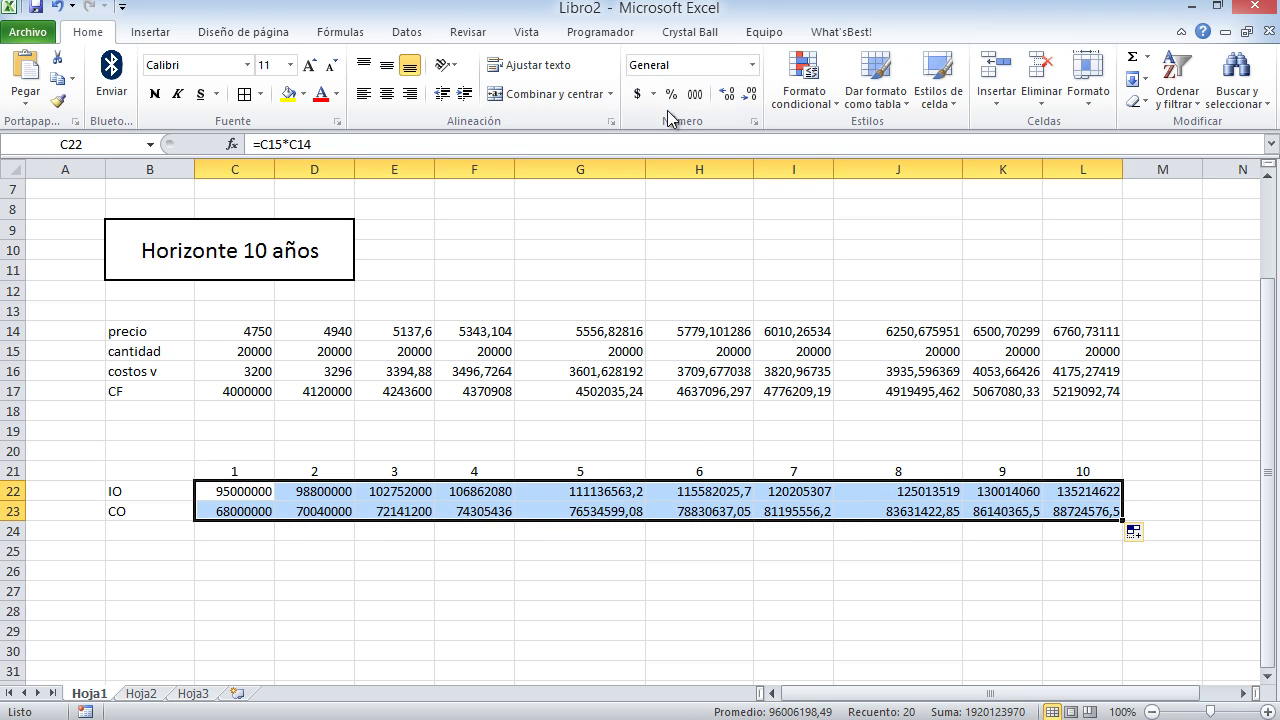
click(638, 95)
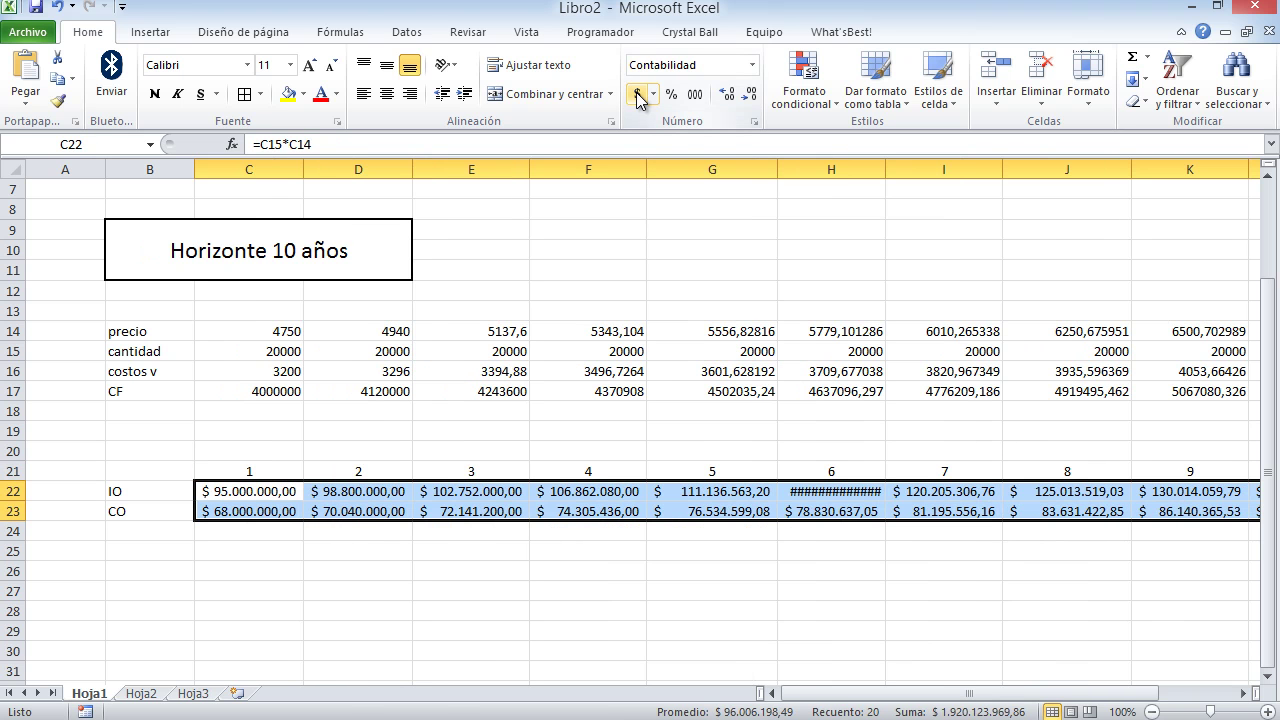
click(750, 94)
click(750, 94)
Autofit the widths of columns B through L to their contents.
drag(806, 694, 865, 694)
drag(78, 167, 1090, 163)
double_click(1088, 163)
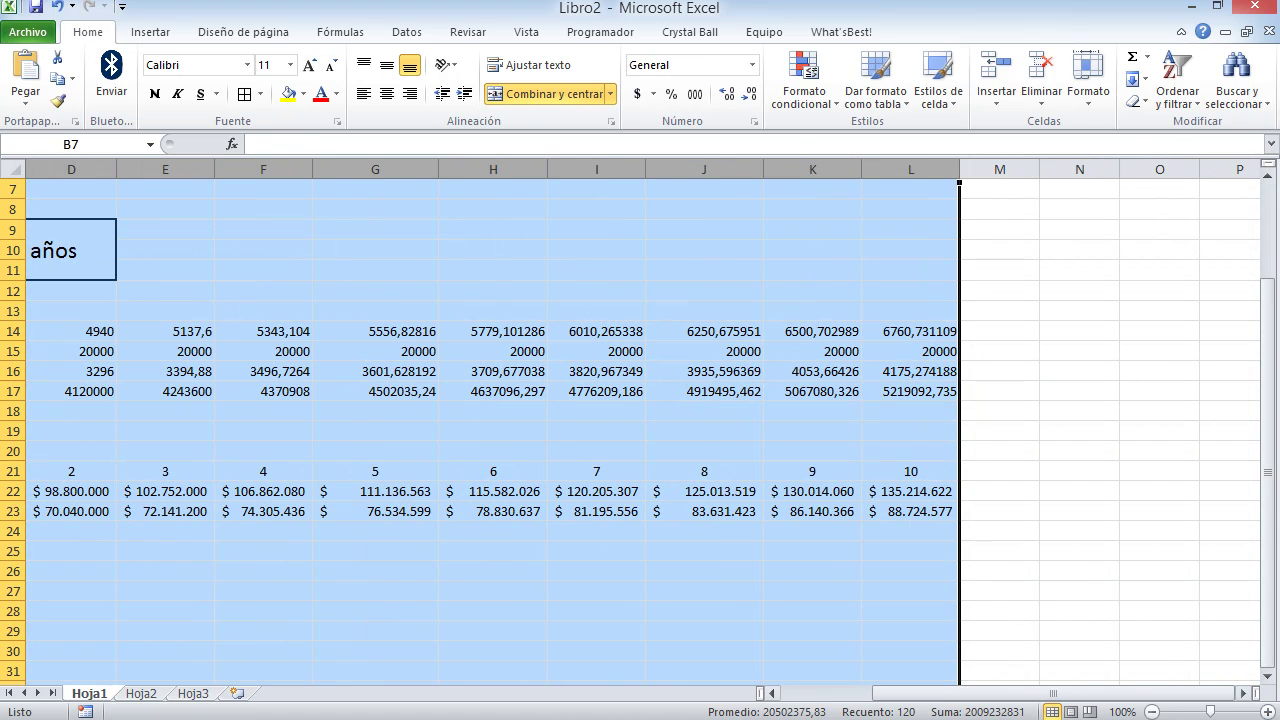
drag(1085, 694, 1020, 694)
click(299, 597)
Label B24, below CO, as MO.
click(134, 532)
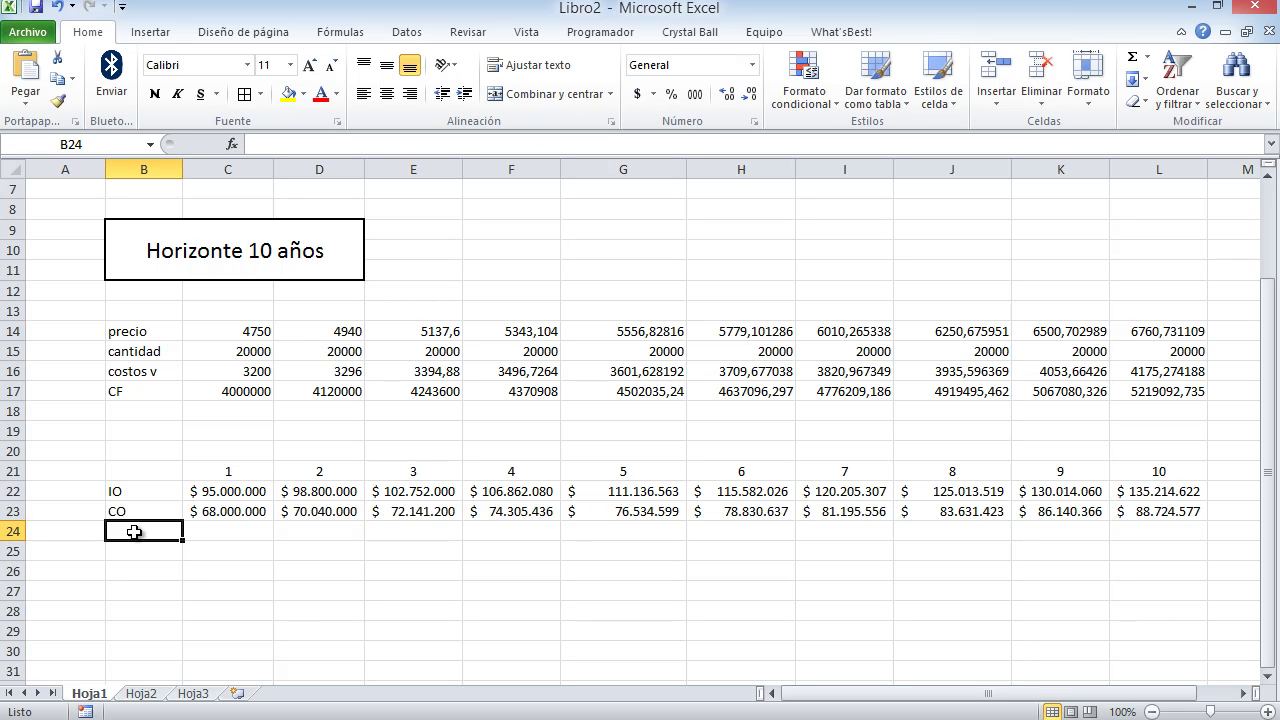
text(MO)
key(Return)
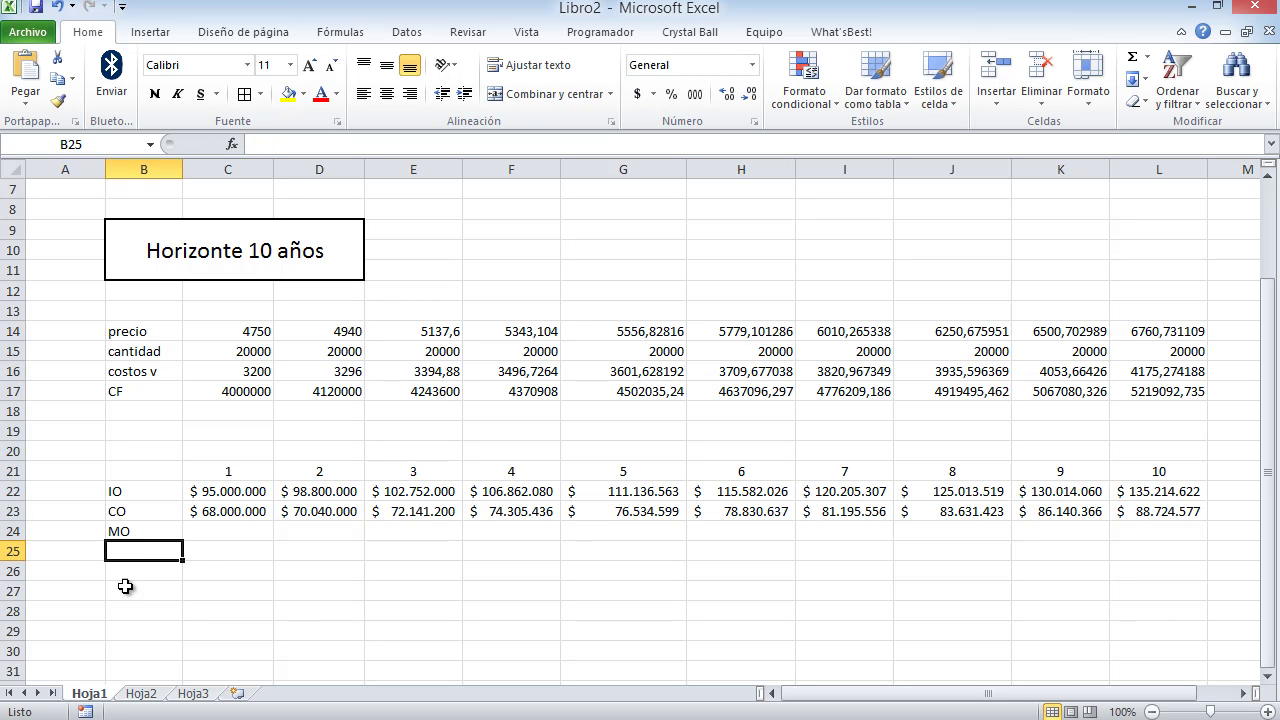
Calculate the year 1 MO in C24 as =C22-C23 and fill the formula across to L24.
click(217, 532)
text(=)
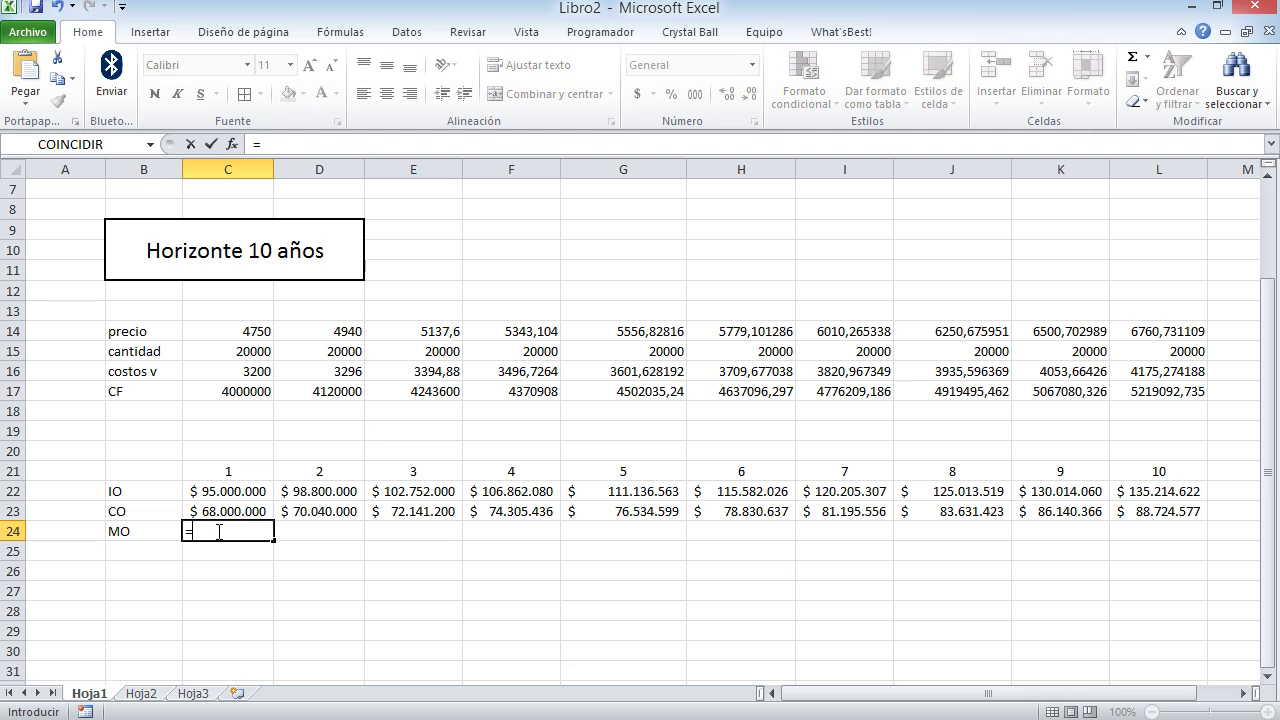
click(229, 490)
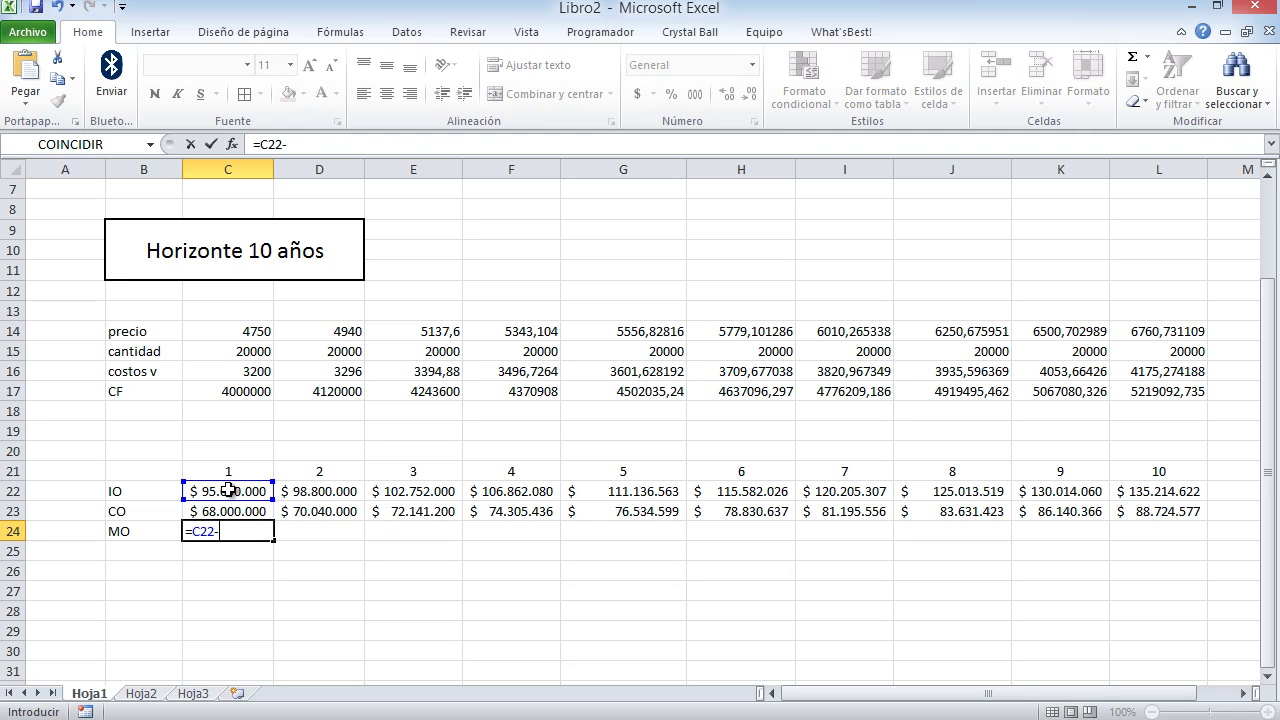
text(-)
click(235, 510)
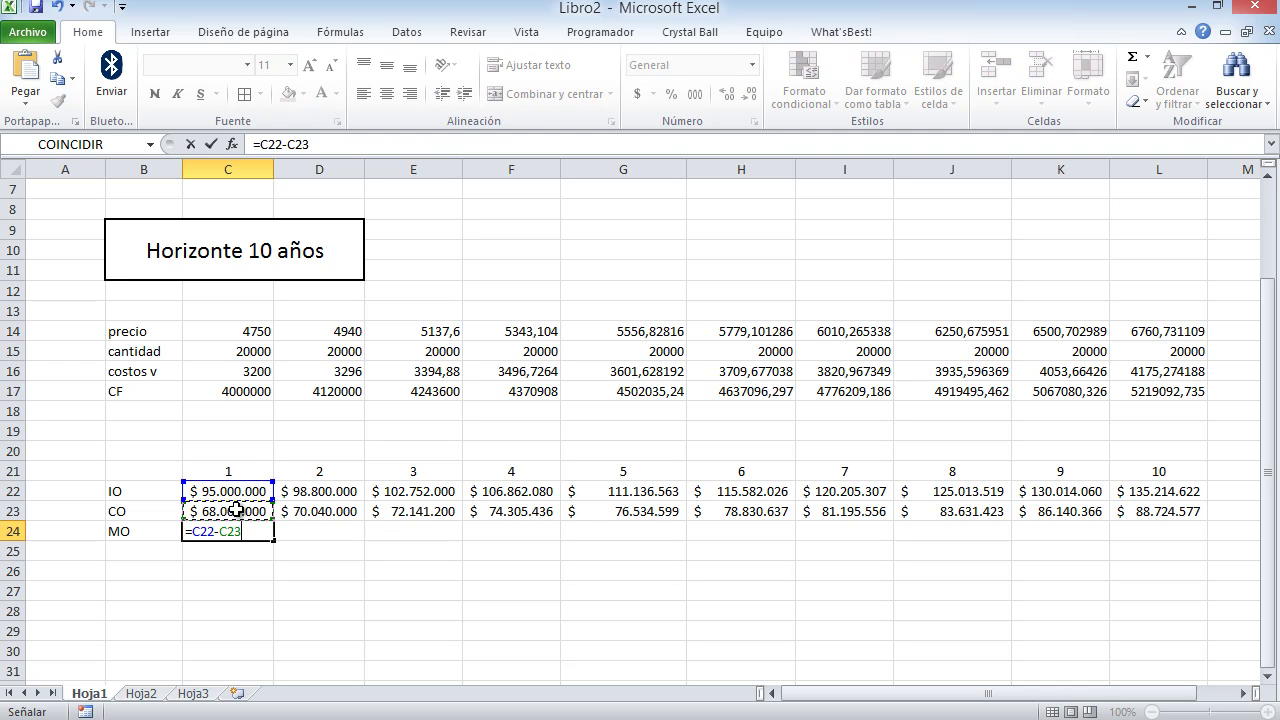
key(Return)
click(237, 531)
drag(273, 540, 1166, 534)
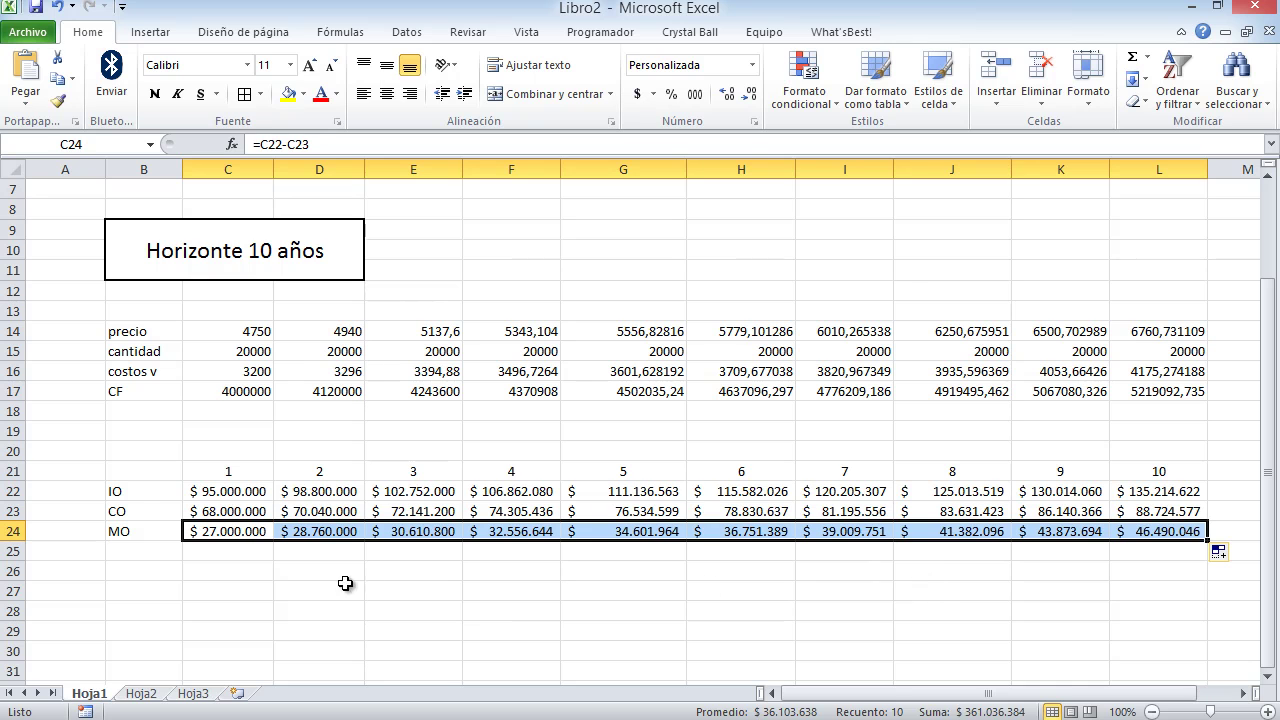
Change the font color of the CO values in C23:L23 to standard red.
click(243, 511)
drag(243, 511, 1134, 513)
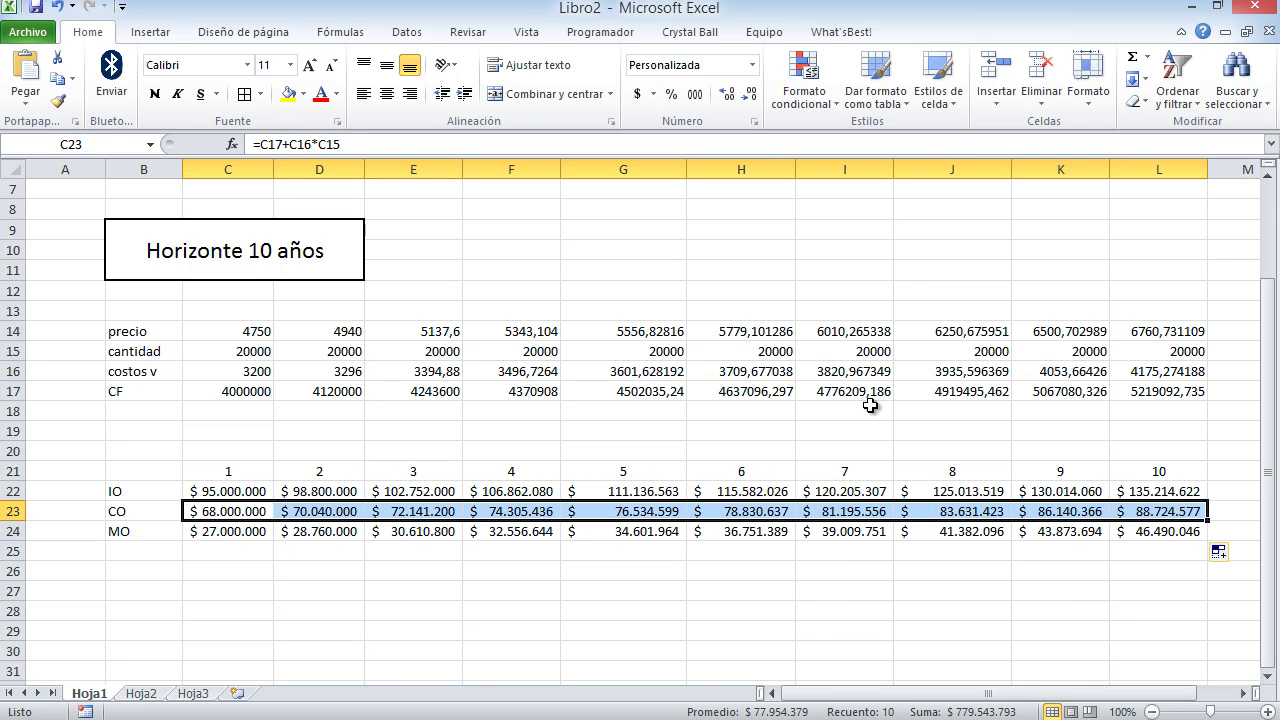
click(336, 93)
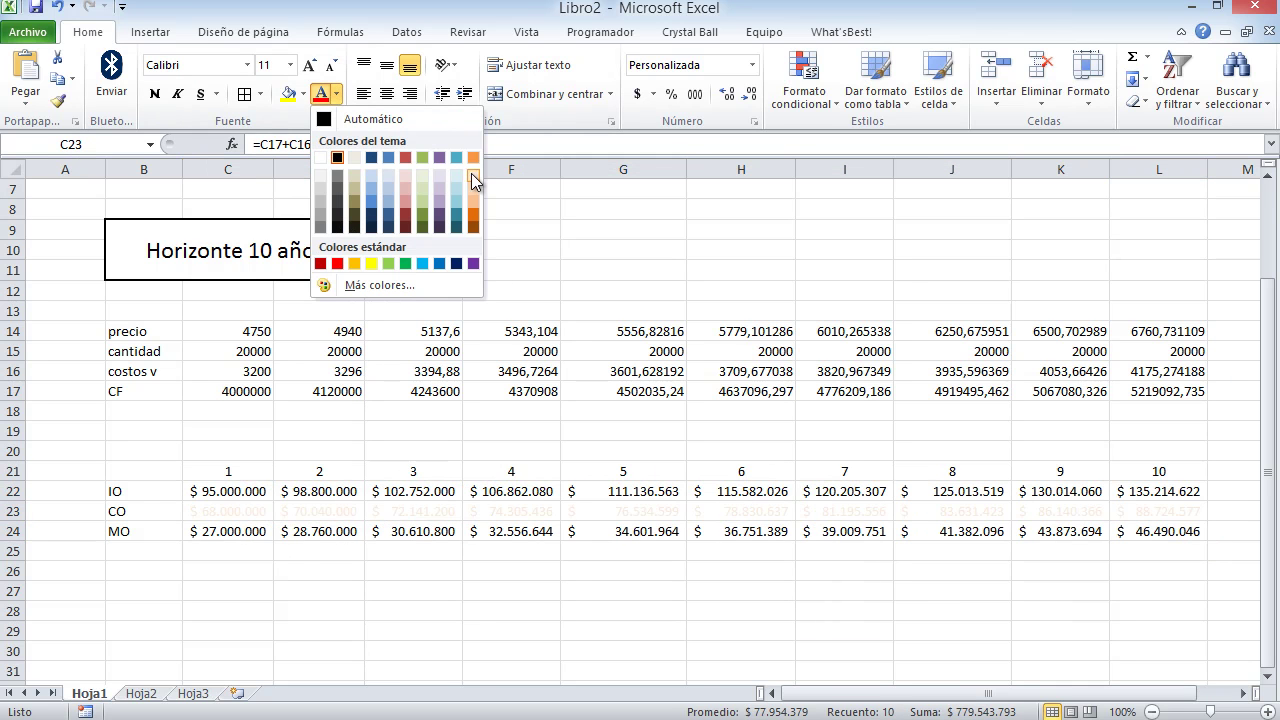
click(337, 263)
click(205, 560)
Label B26 as GAV and review the annual expenses and their yearly adjustment in the Word exercise.
click(154, 567)
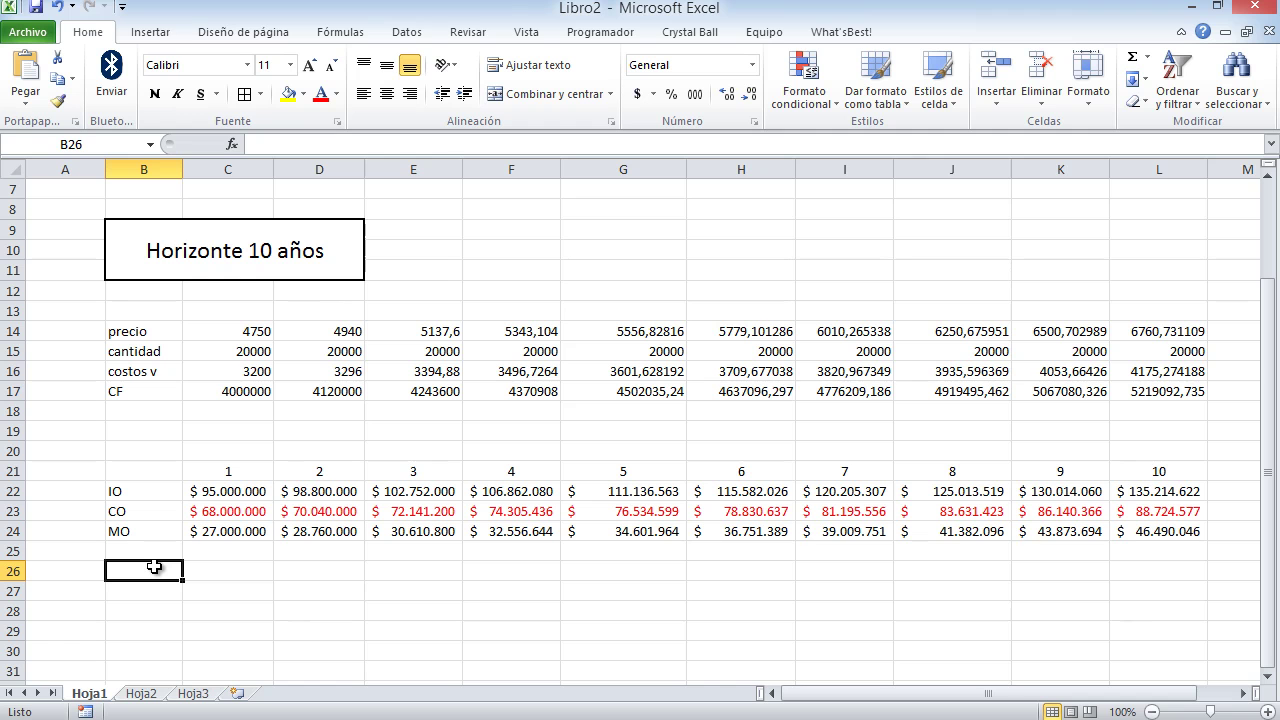
text(G)
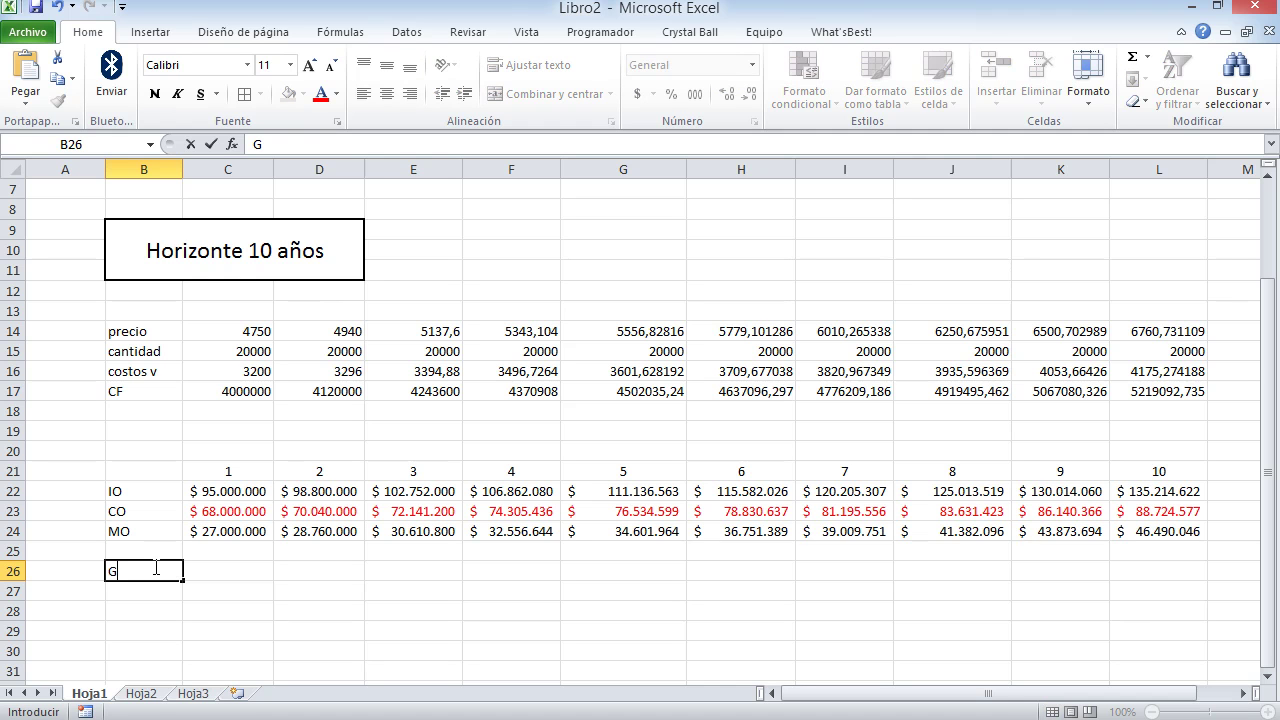
text(AV)
key(Tab)
key(alt+Tab)
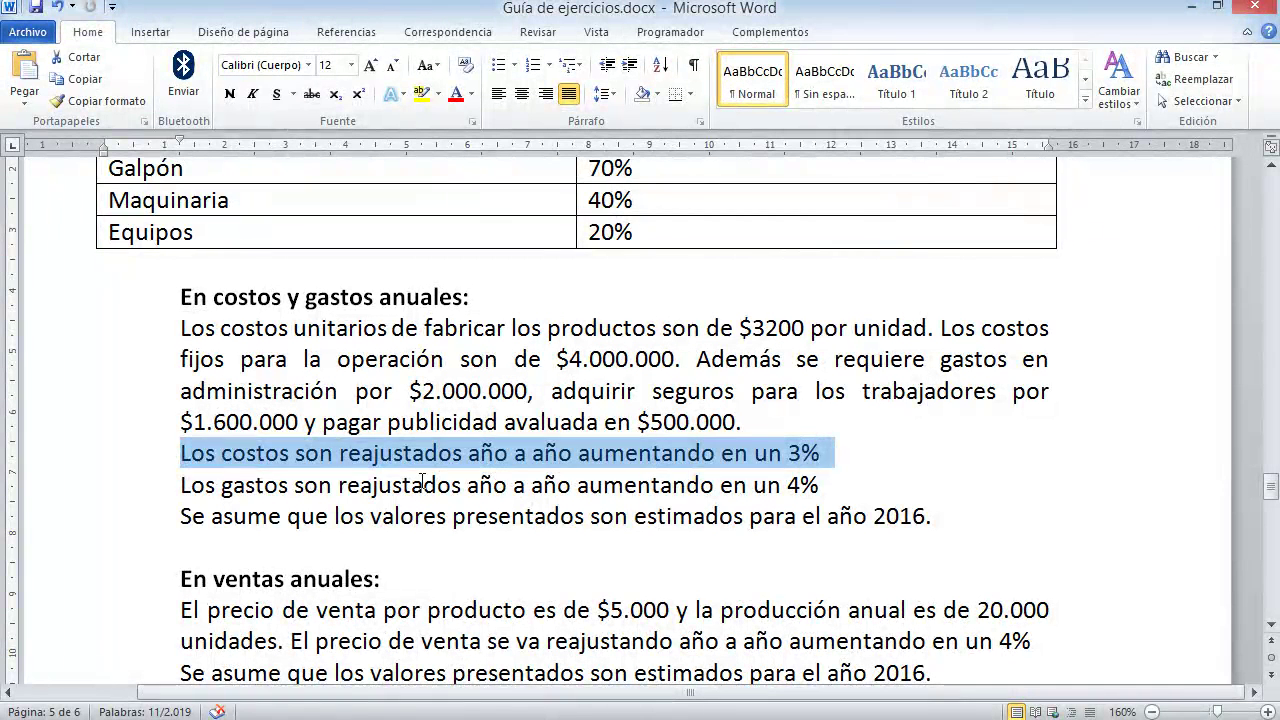
click(426, 484)
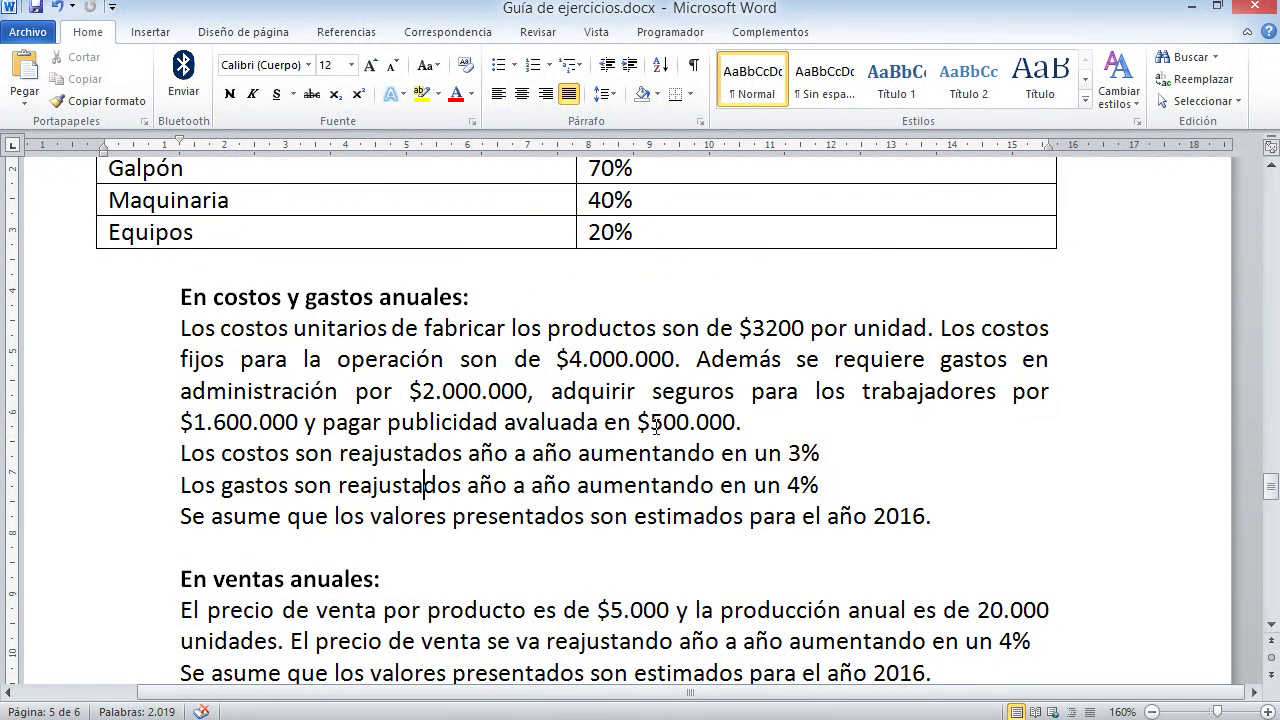
key(alt+Tab)
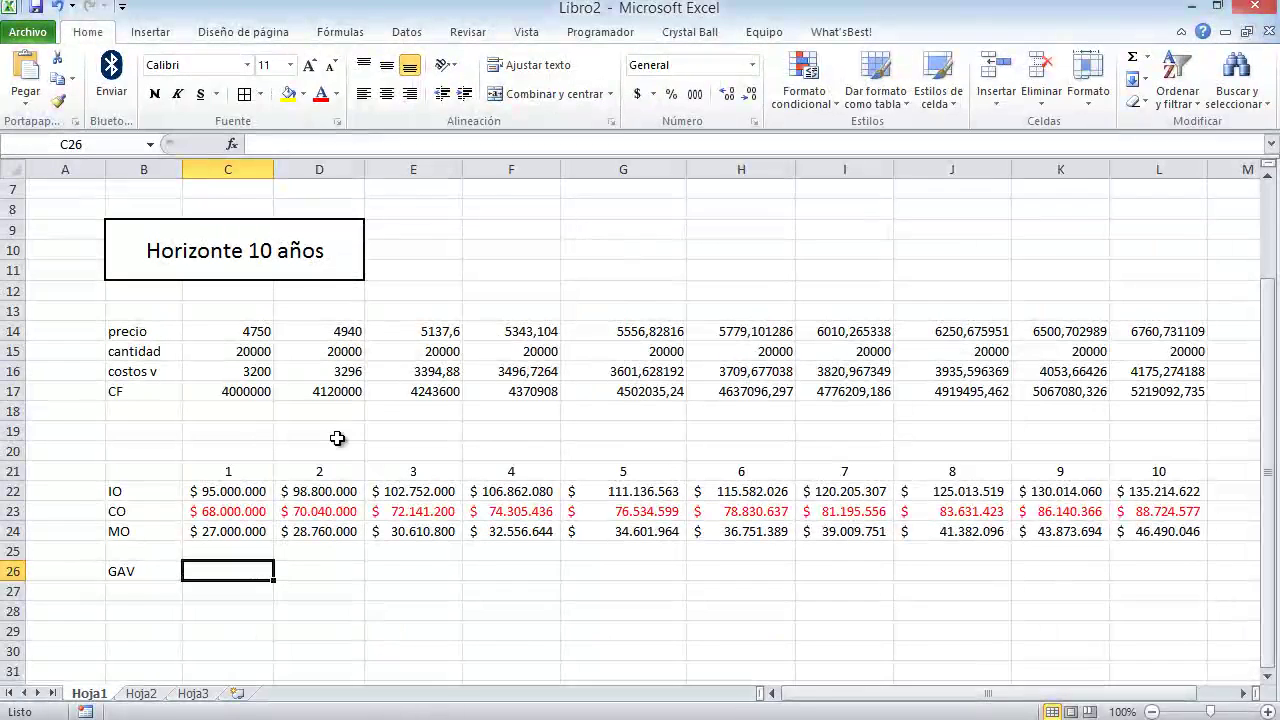
Check the expense items in the Word exercise and label B18:B20 as adm, seguros and publicidad.
click(150, 420)
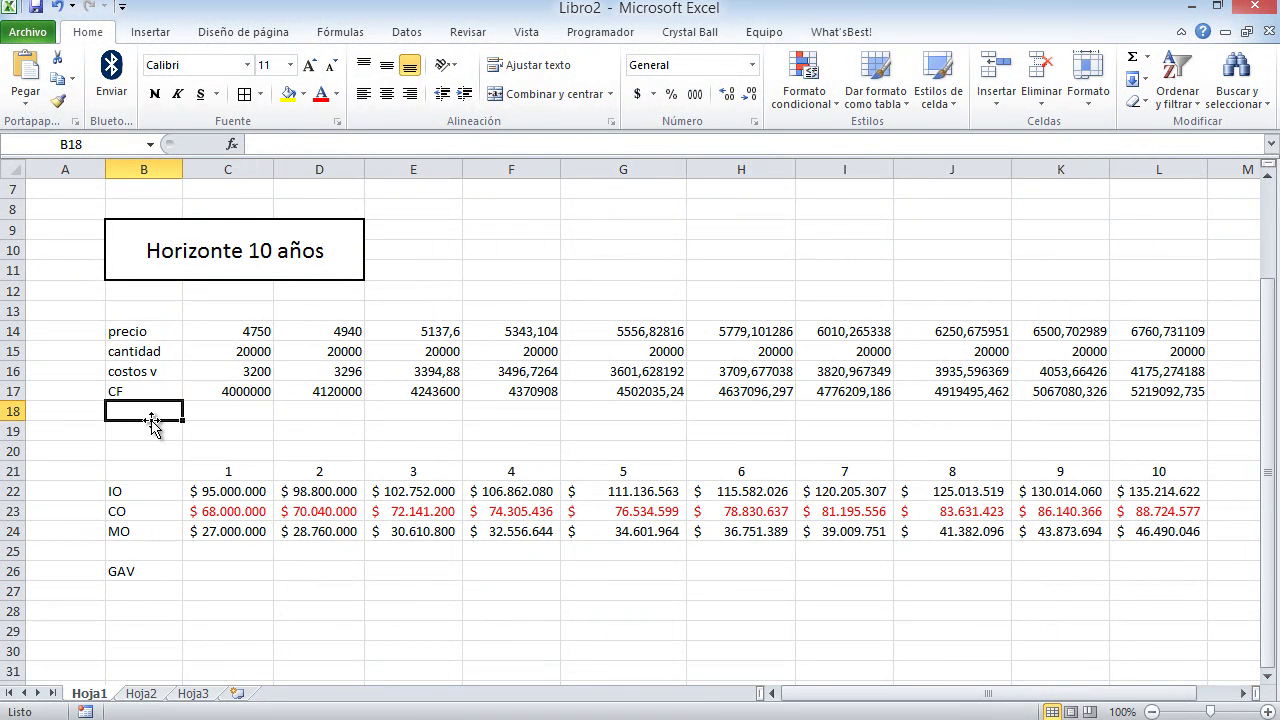
key(alt+Tab)
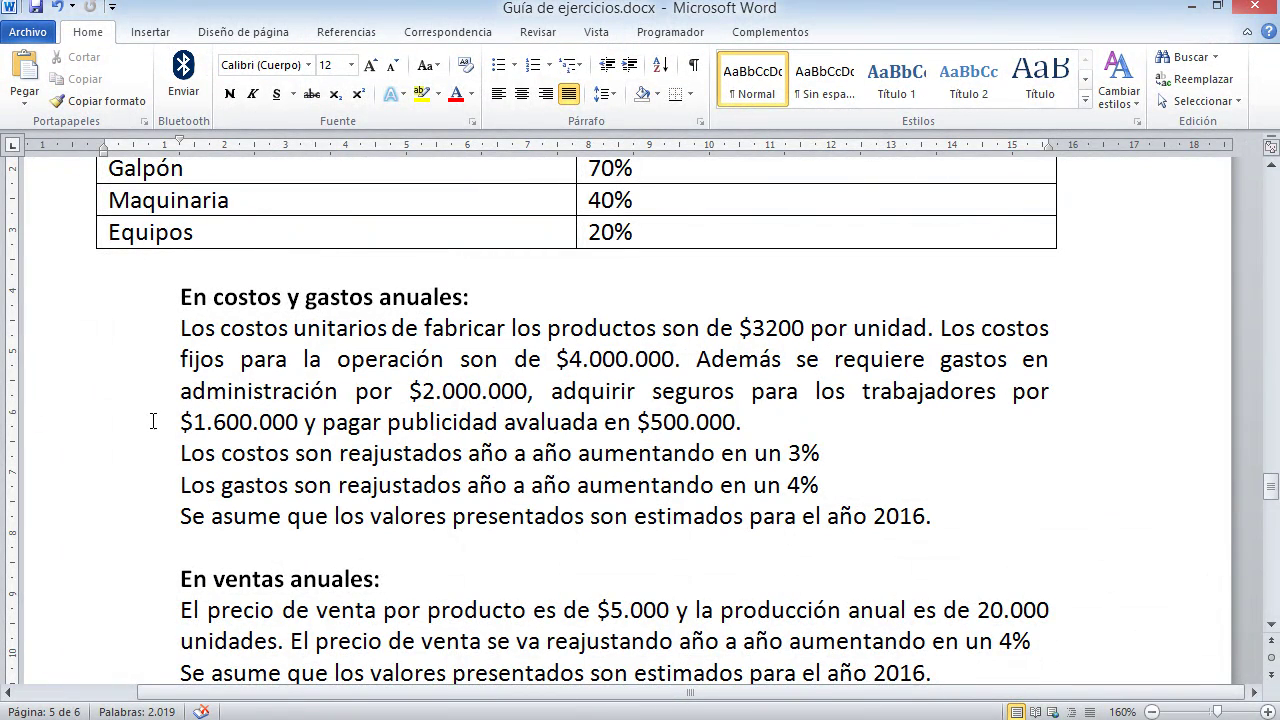
key(alt+Tab)
text(am)
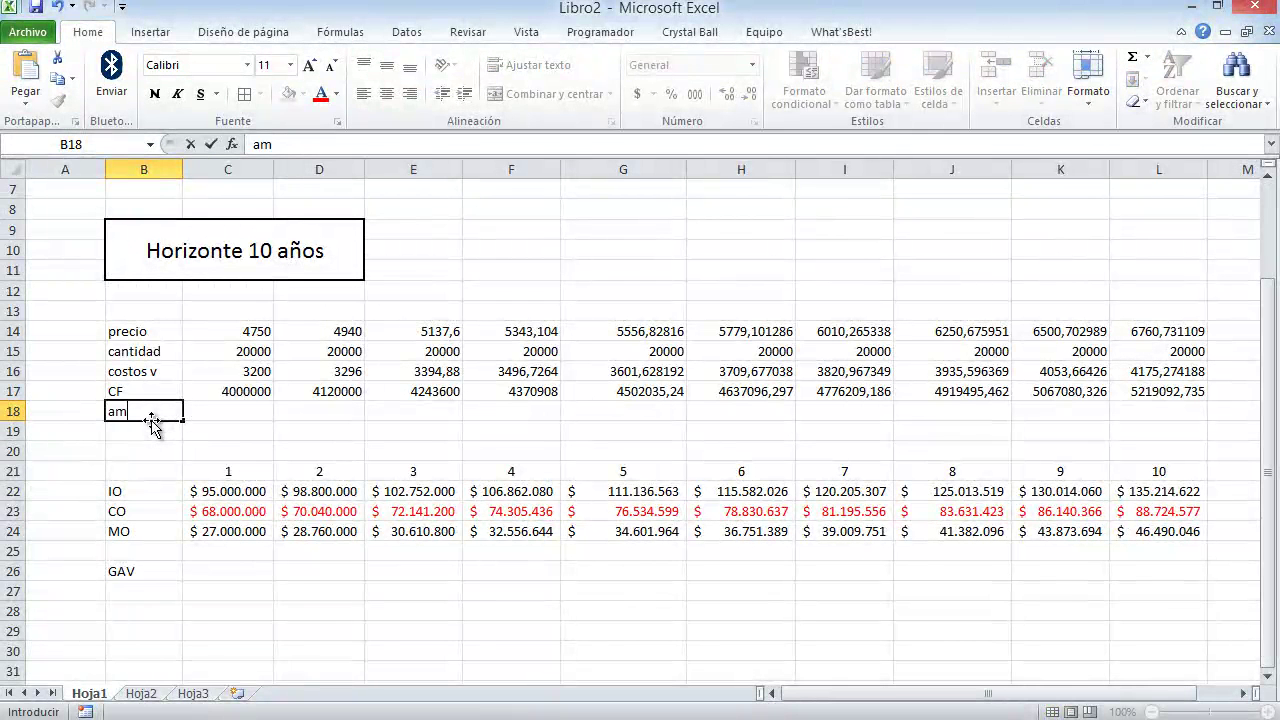
key(Return)
text(seguros)
key(Return)
text(pu)
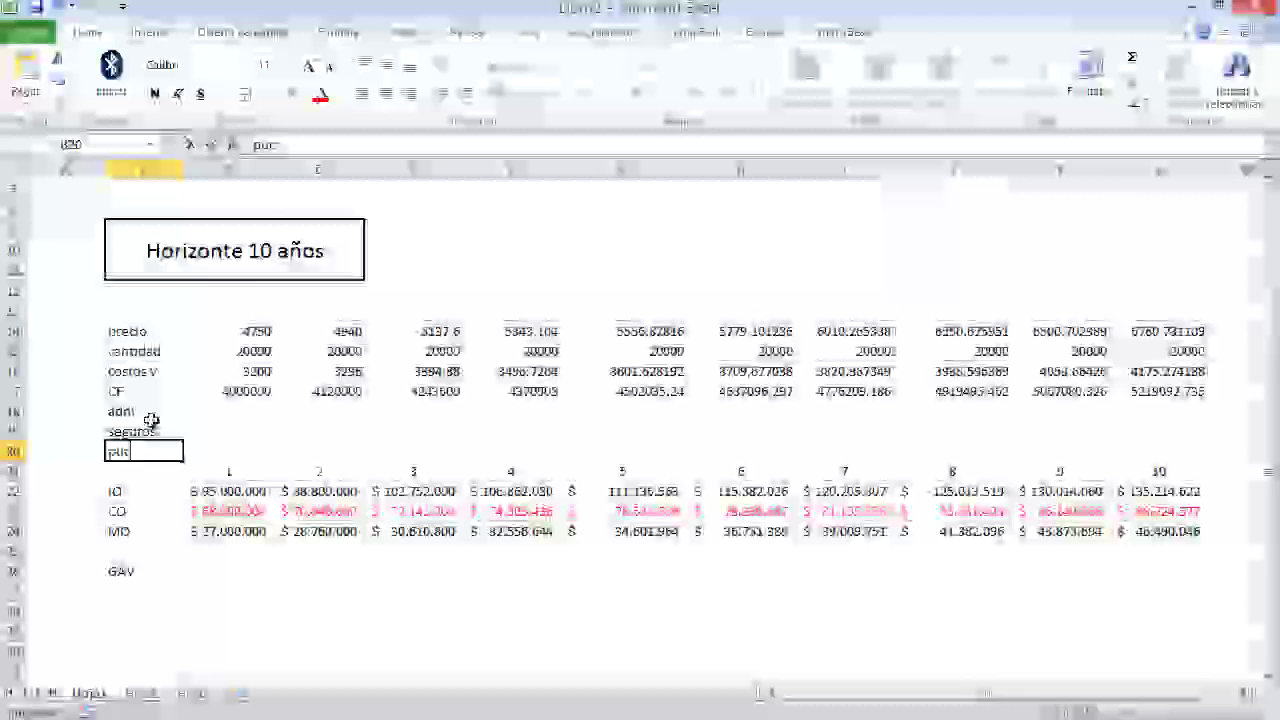
text(cli)
key(BackSpace)
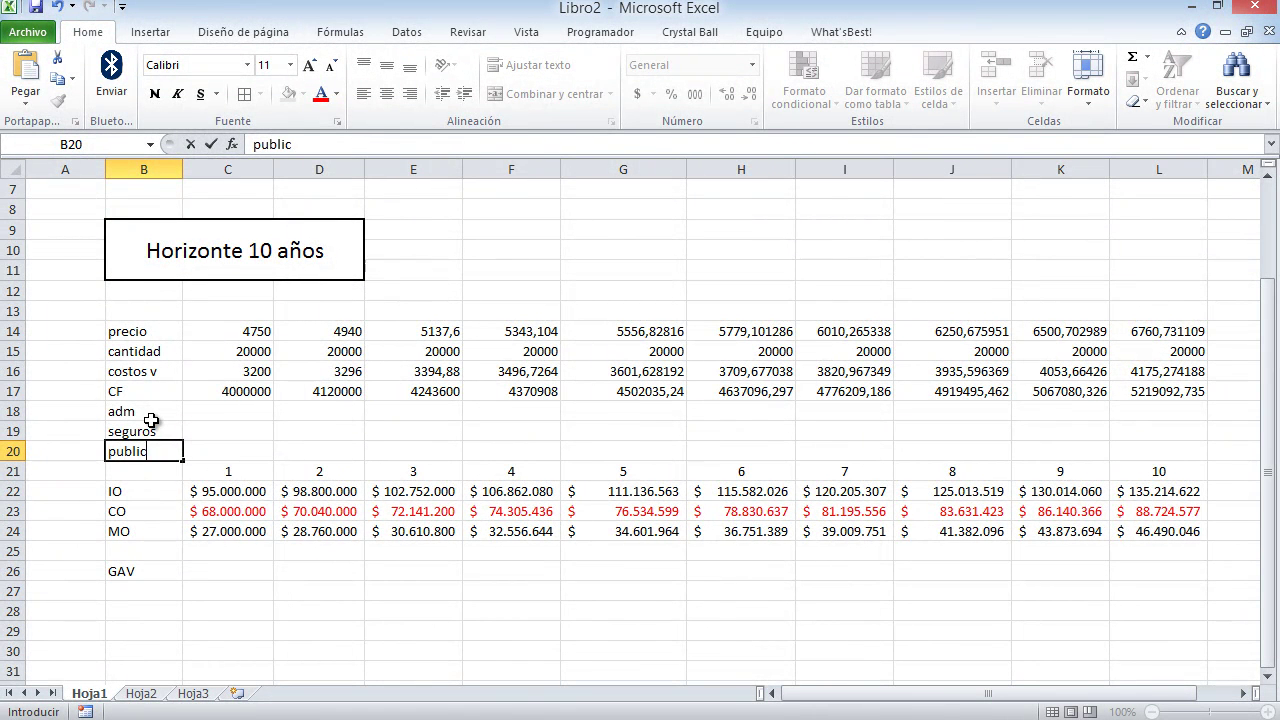
text(icidad)
key(Return)
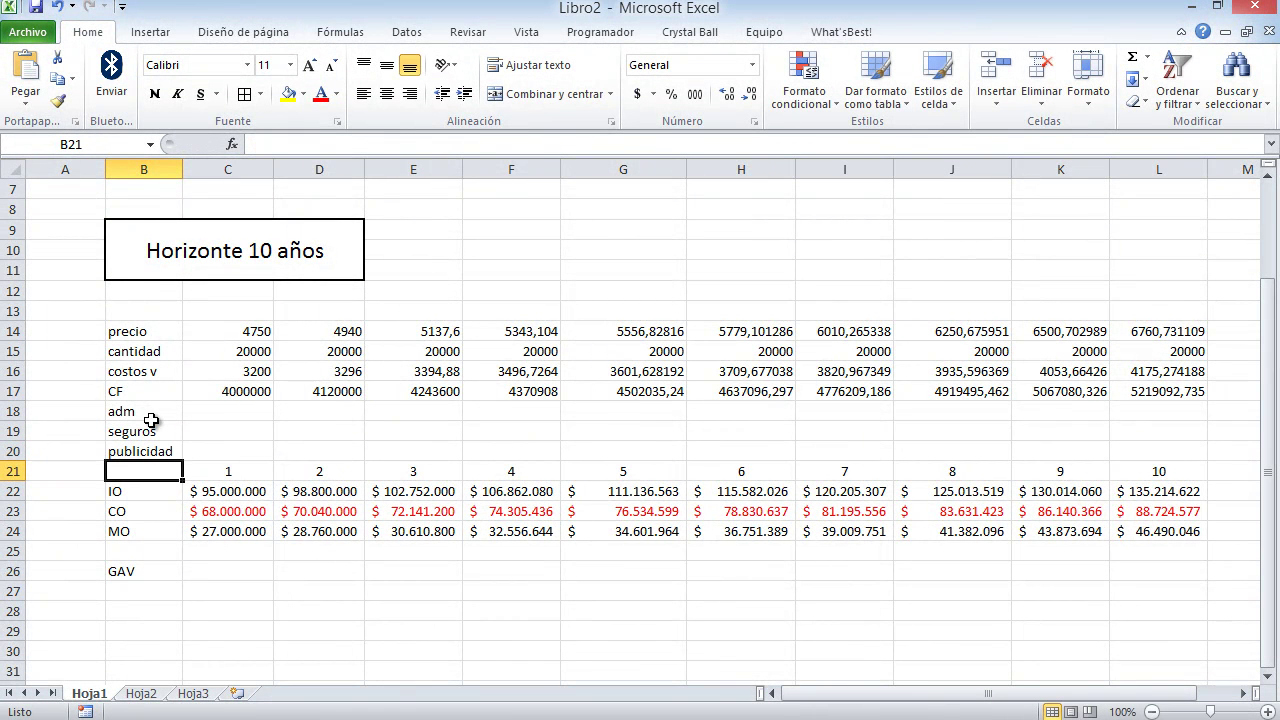
Insert a blank row at row 21, between the publicidad row and the year numbers.
right_click(18, 471)
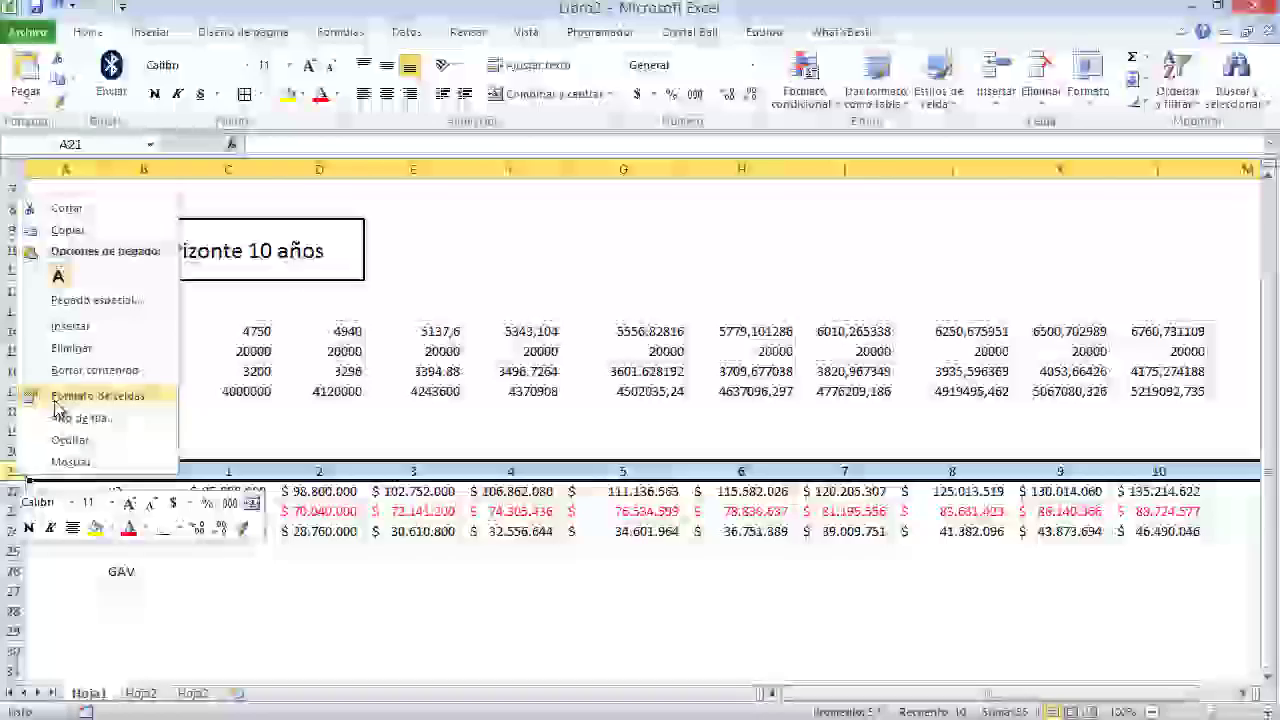
click(60, 326)
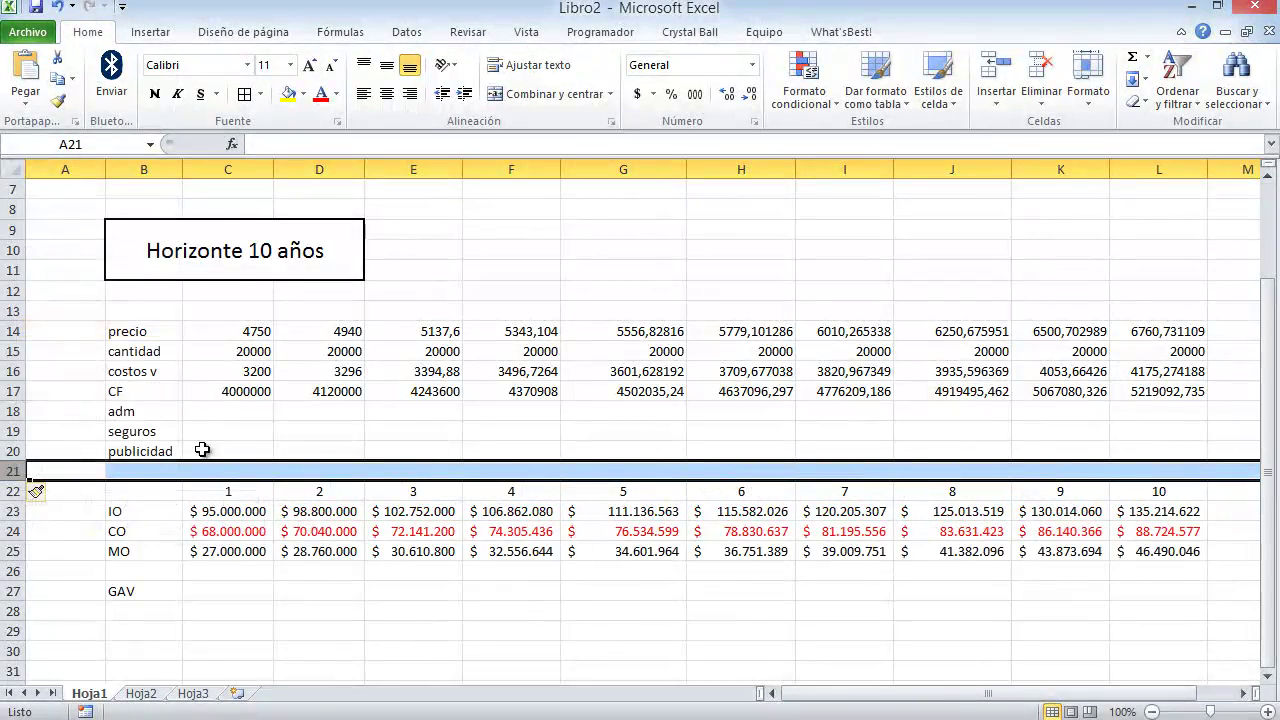
Consult the expense amounts in the Word exercise and enter 4000000 in C18 as the year 1 adm value.
click(208, 435)
key(alt+Tab)
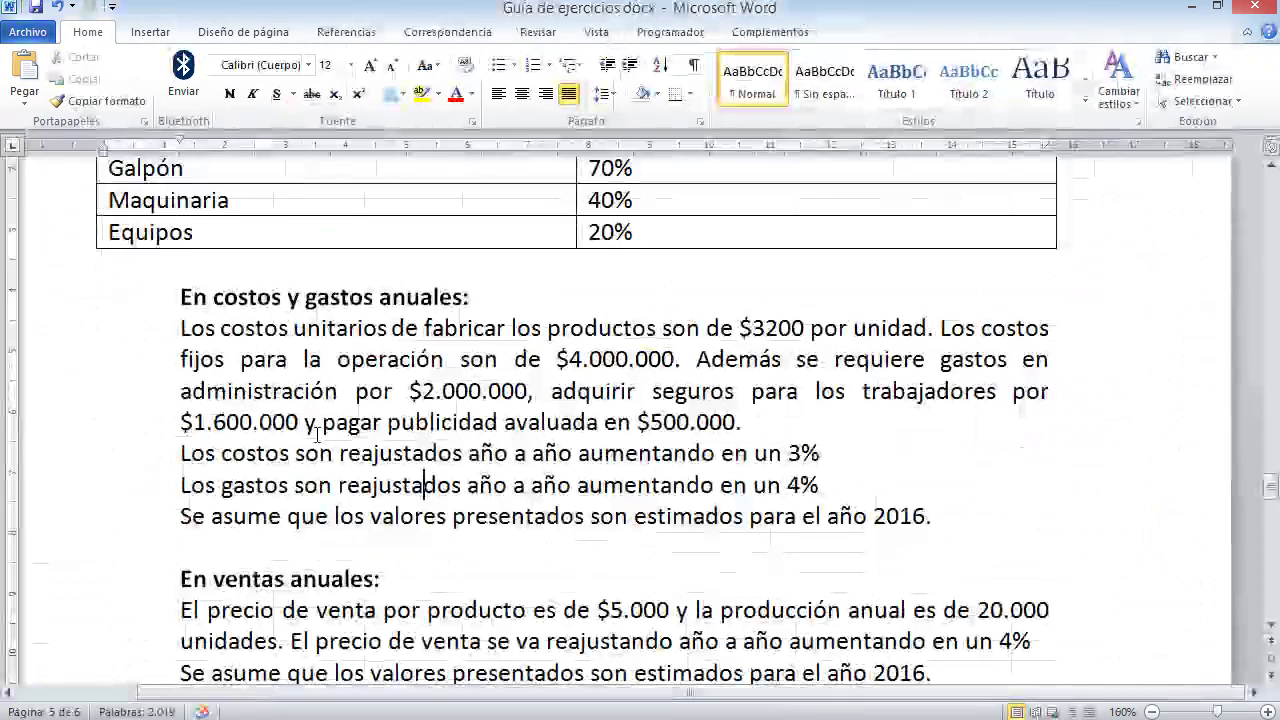
key(alt+Tab)
text(40)
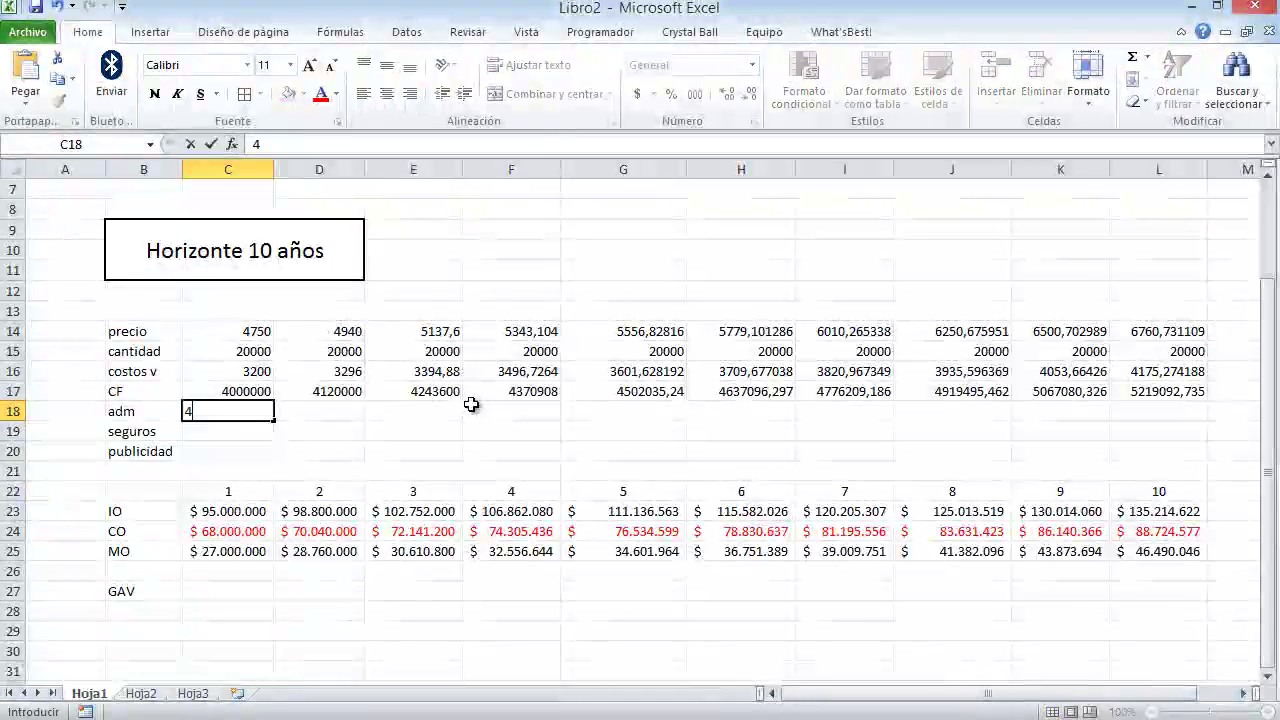
key(Return)
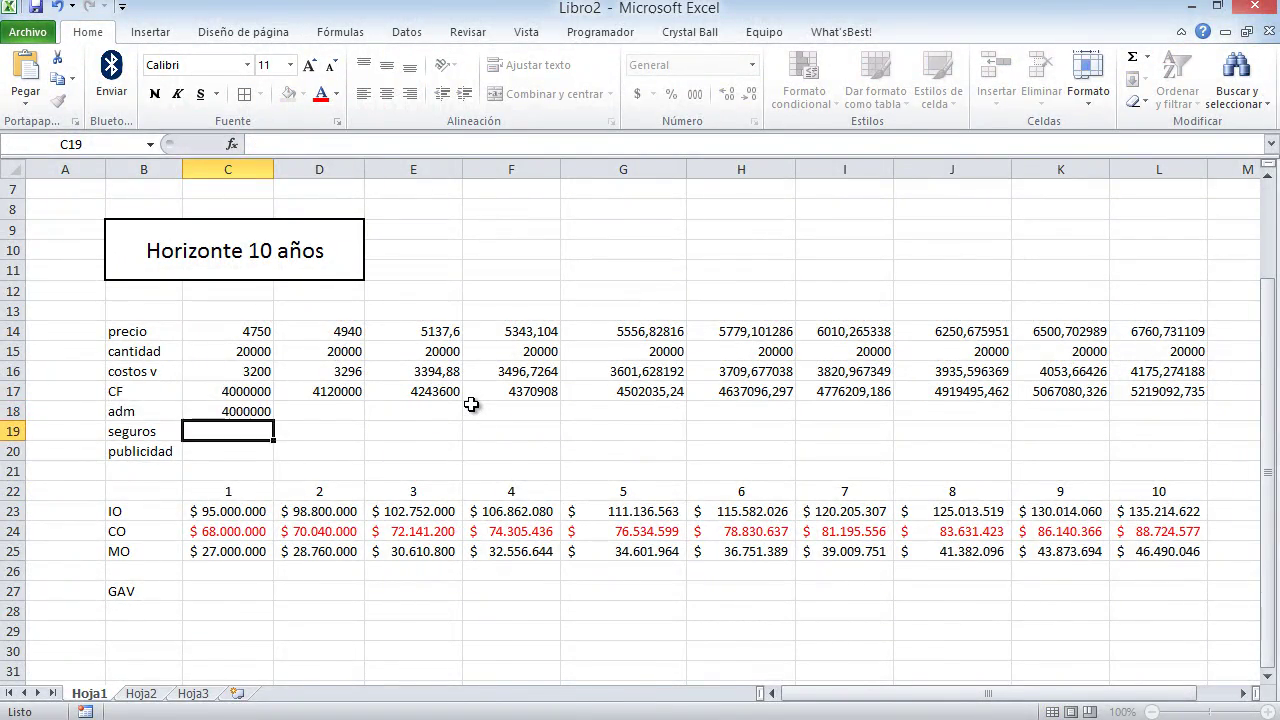
Consult the insurance amount in the Word exercise and enter 1600000 in C19 as the year 1 seguros value.
key(alt+Tab)
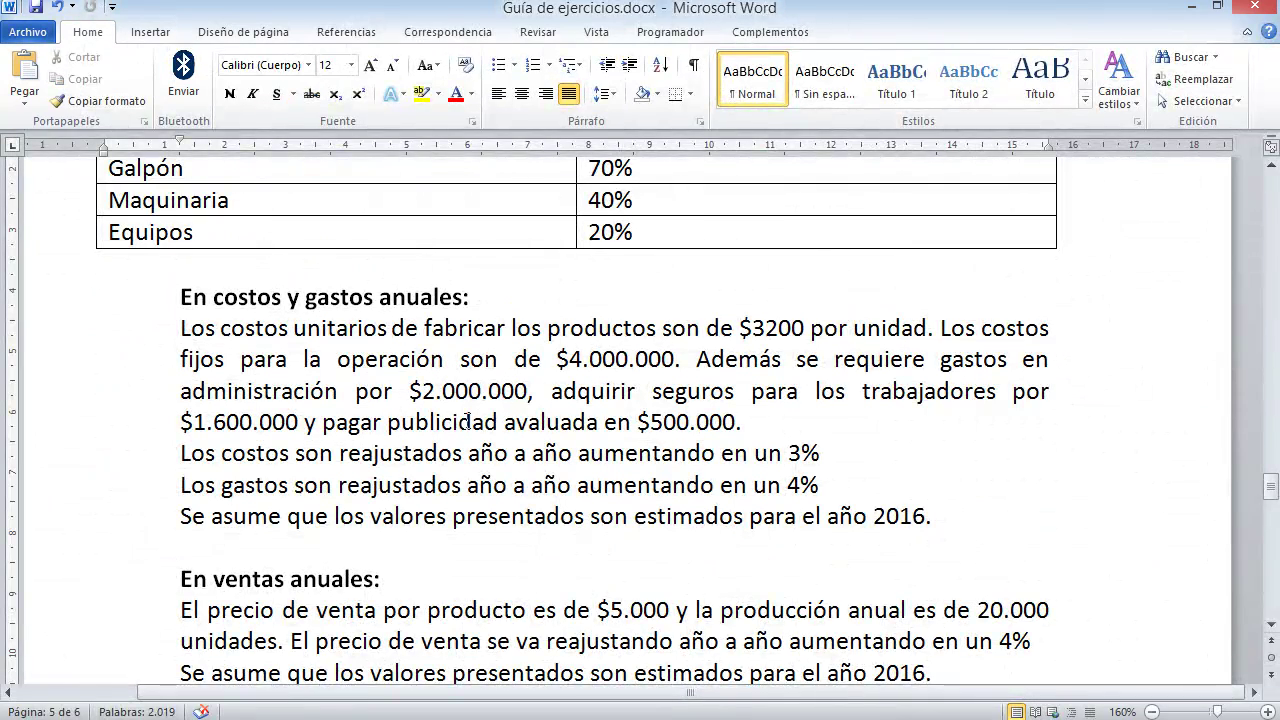
key(alt+Tab)
text(1)
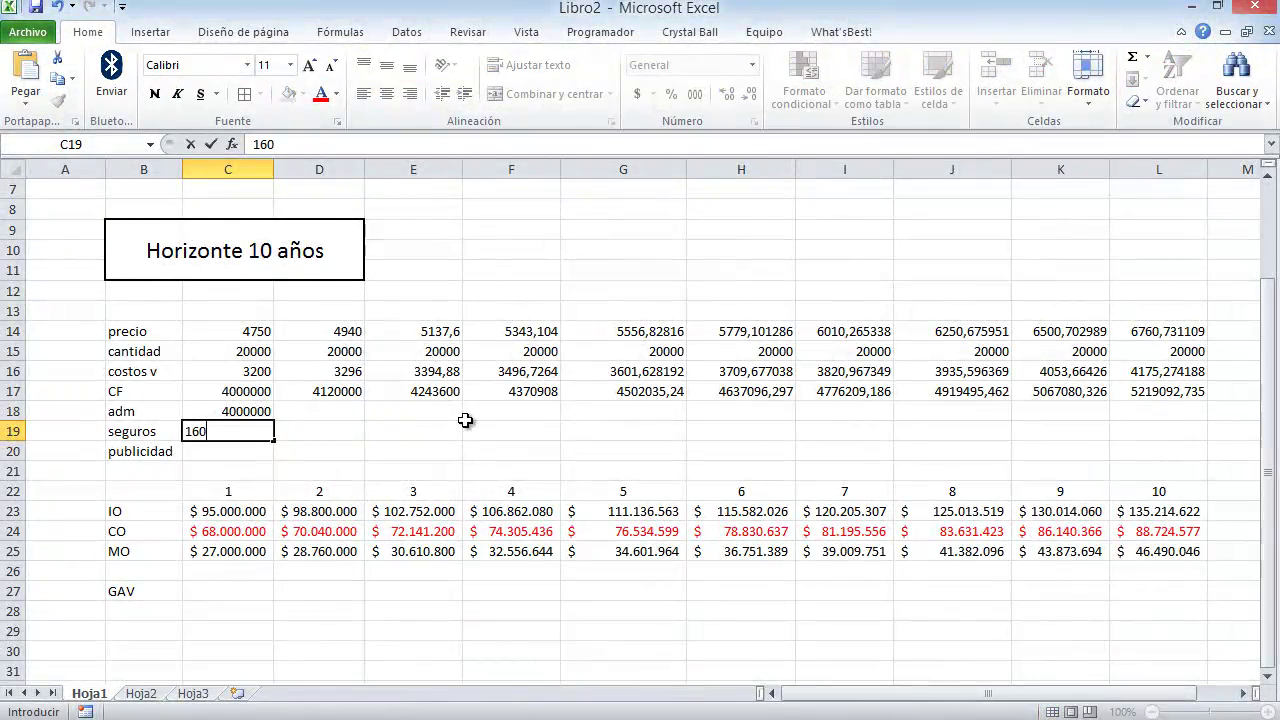
key(Return)
Check the administration expense in the Word exercise and correct the year 1 adm value in C18 to 2000000.
key(alt+Tab)
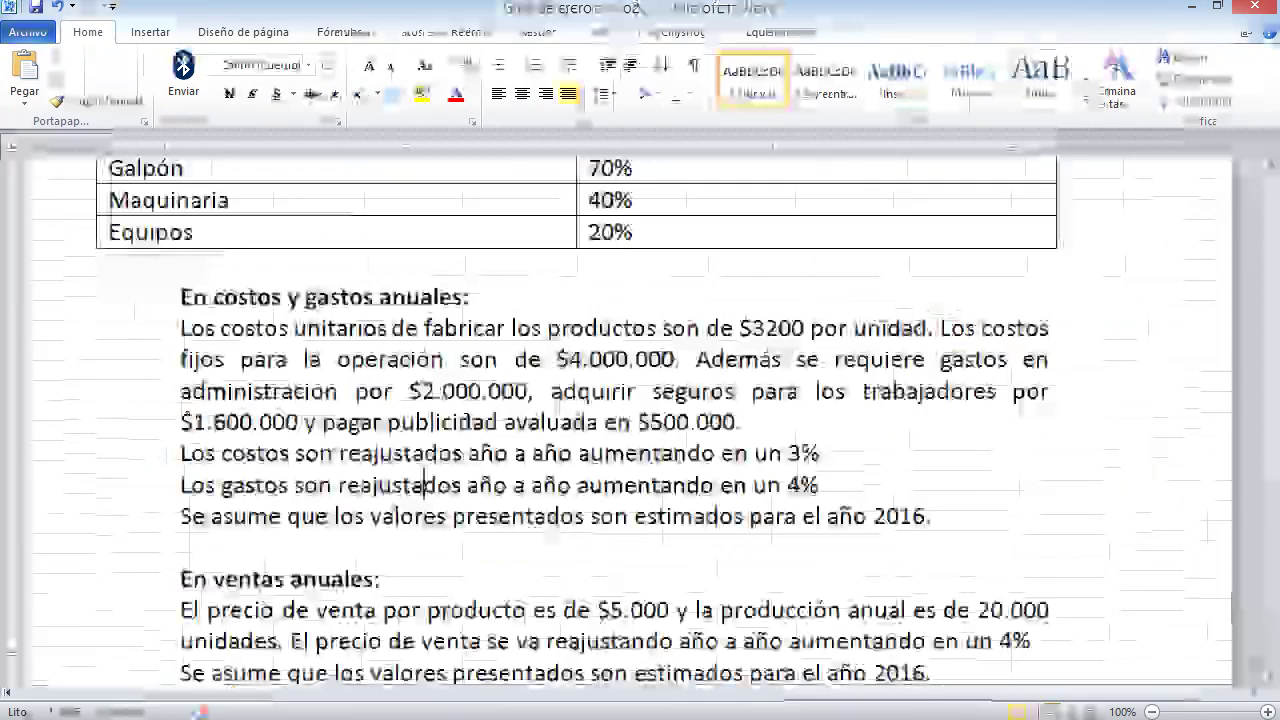
key(alt+Tab)
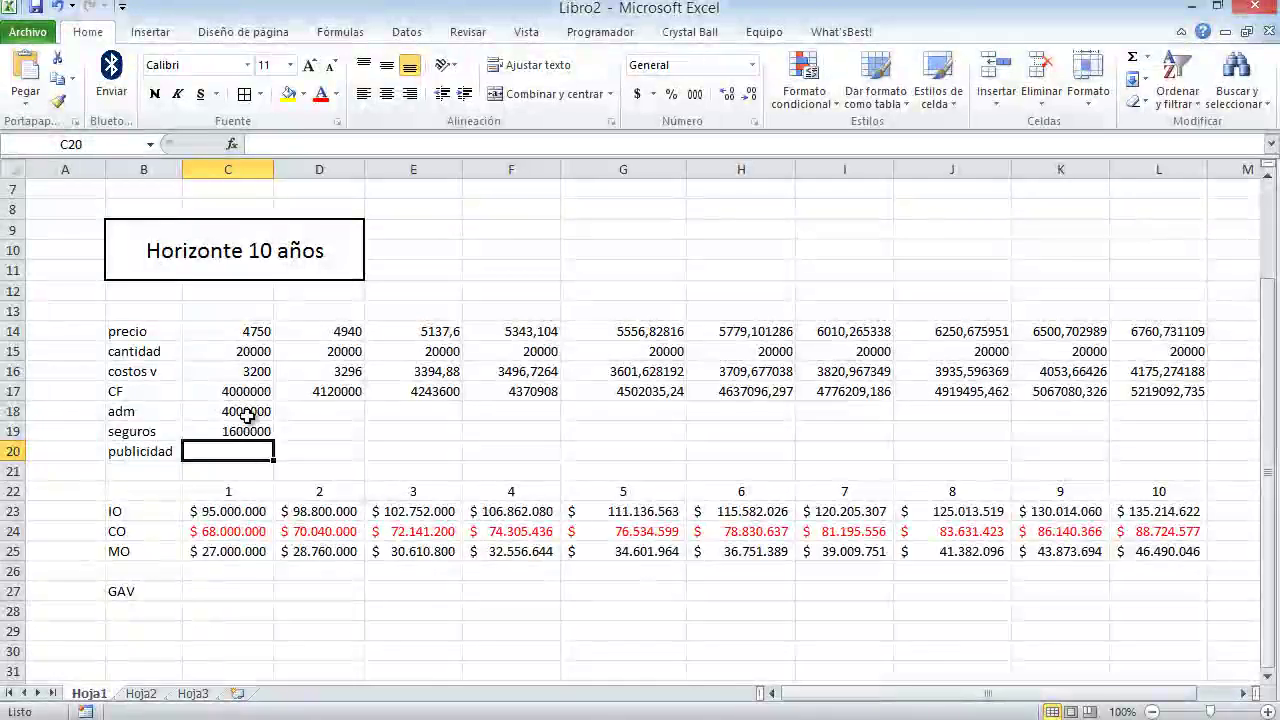
click(228, 410)
text(2000000)
key(Return)
Consult the advertising amount in the Word exercise and enter 500000 in C20 as the year 1 publicidad value.
key(alt+Tab)
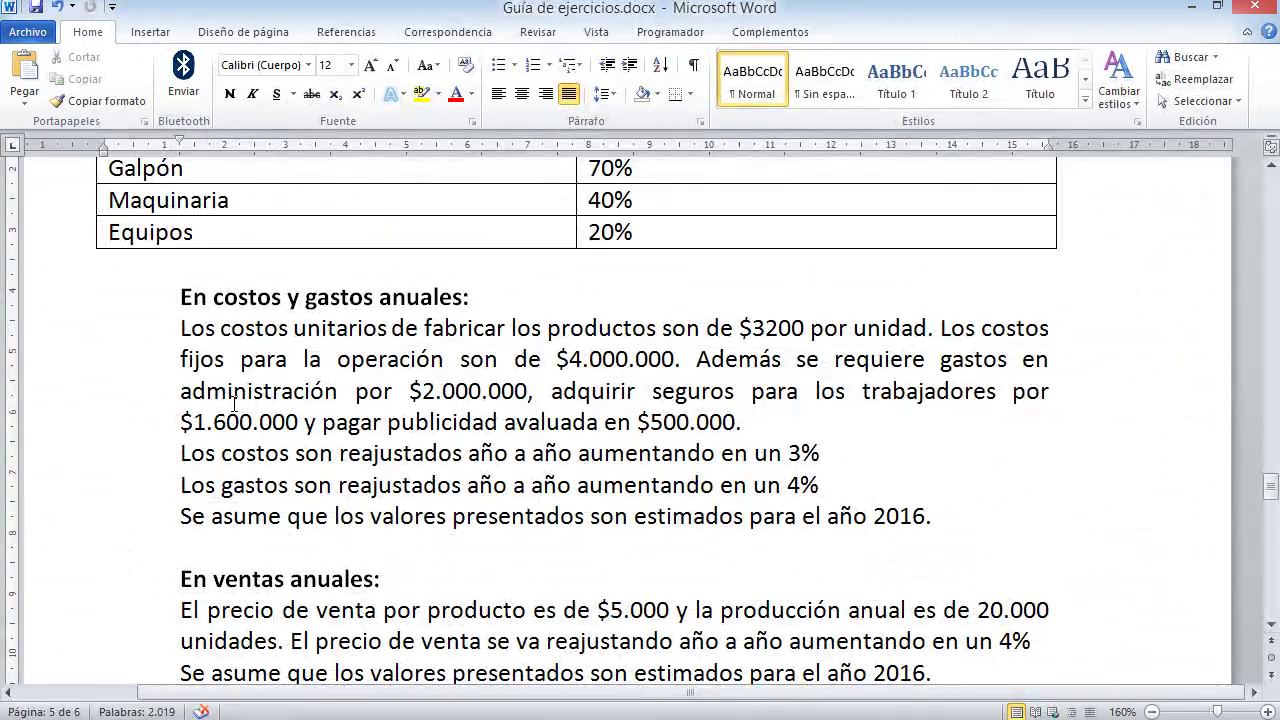
key(alt+Tab)
click(260, 451)
text(50)
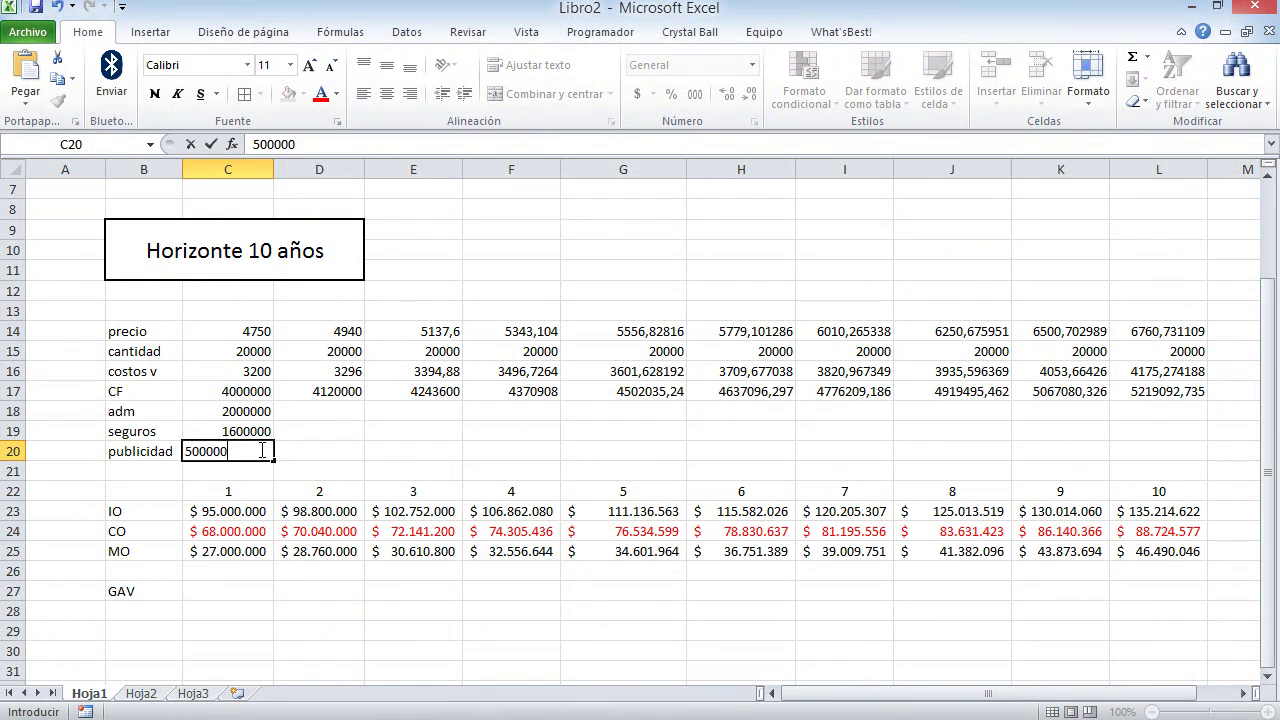
text(0000)
key(Return)
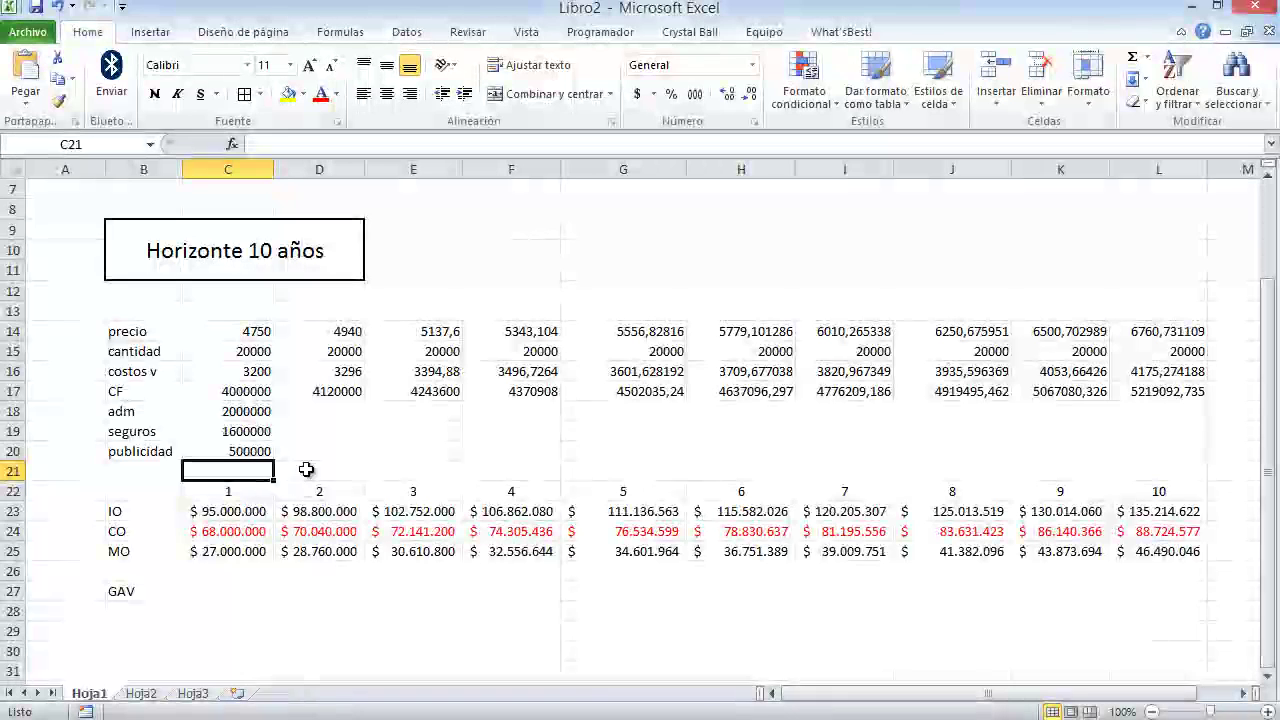
Enter =1,04*C18 in D18 and fill it across to year 10 and down through publicidad, covering D18:L20.
click(335, 408)
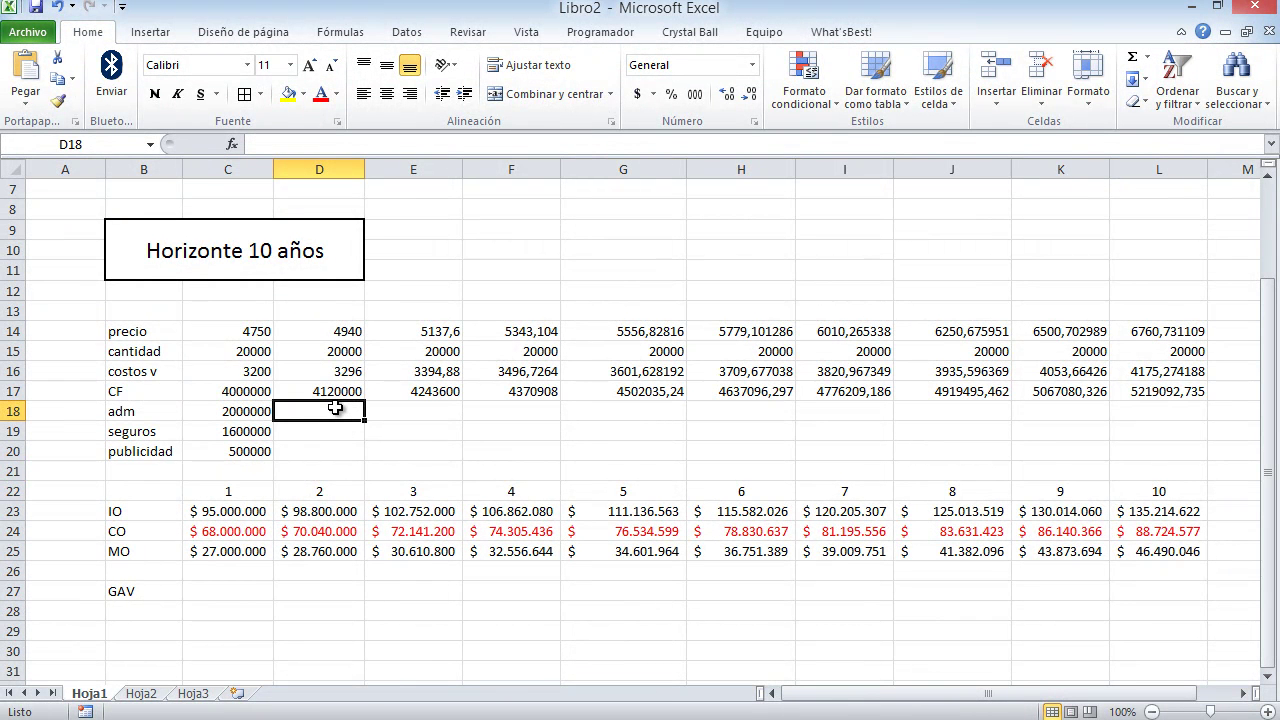
text(=1,04)
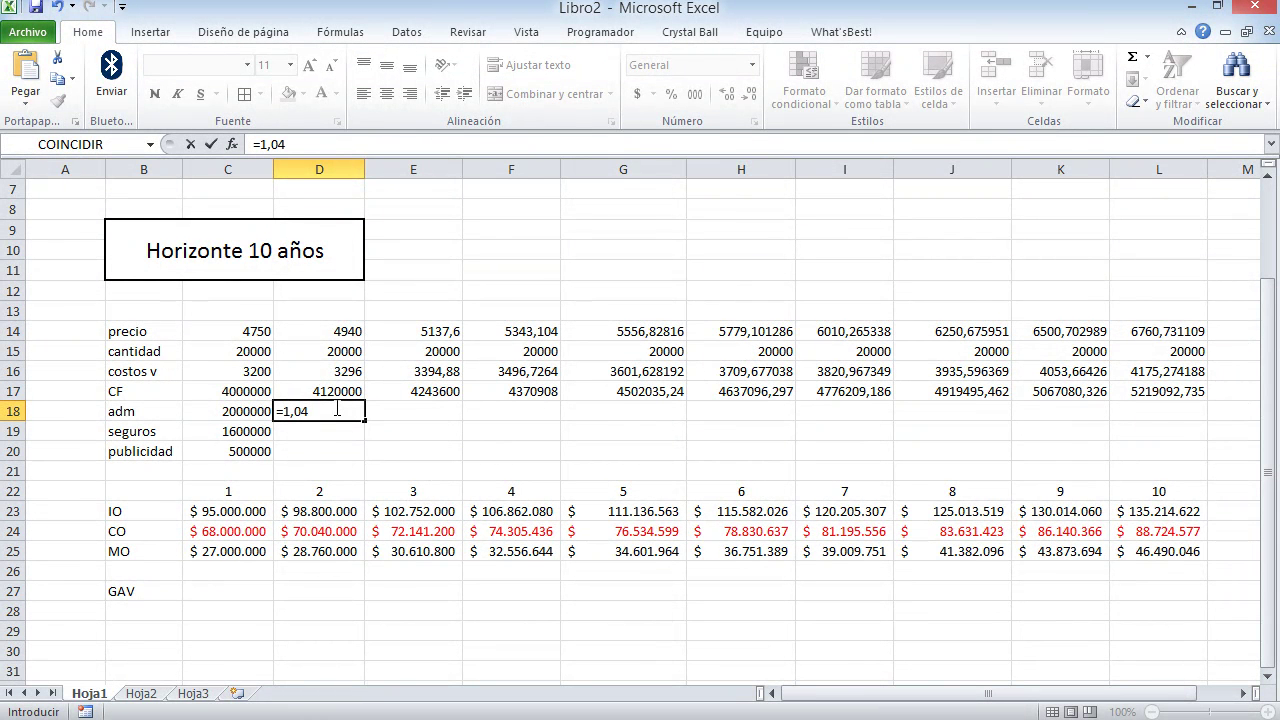
text(*)
click(242, 412)
key(Return)
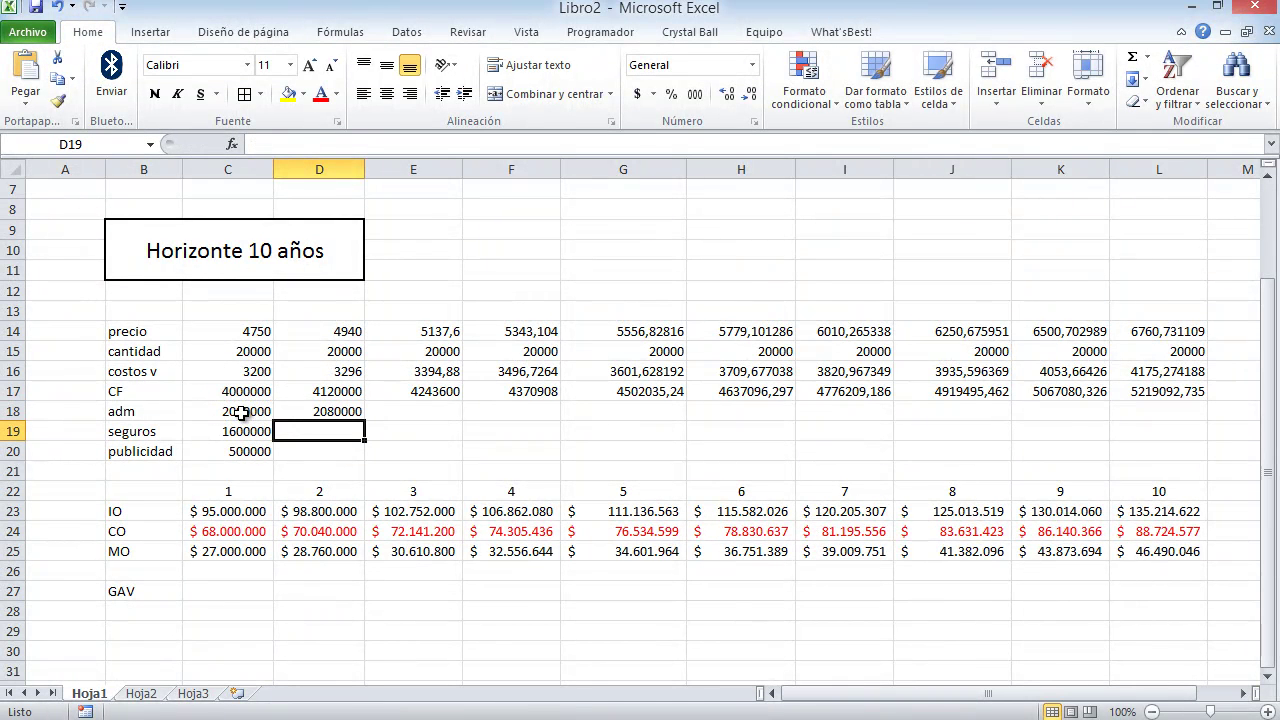
click(330, 413)
drag(363, 423, 1192, 453)
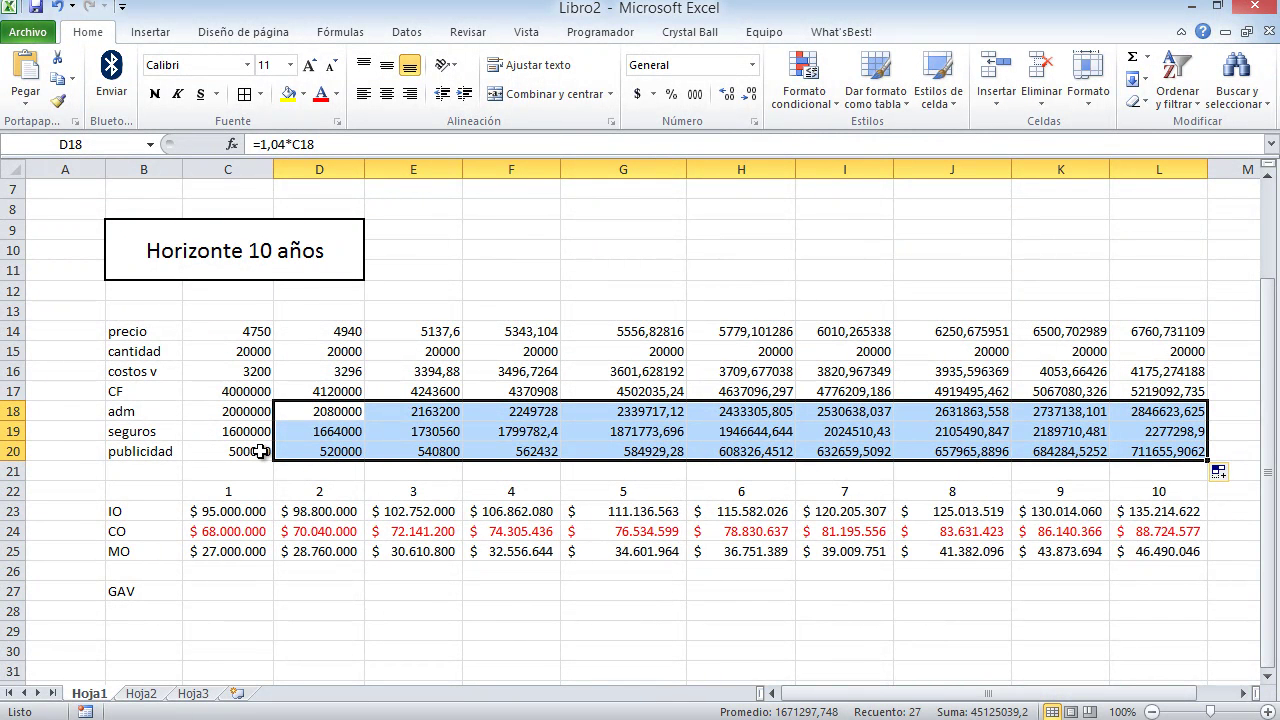
Sum the year 1 expenses in C27 with =SUMA(C18:C20) and fill the GAV row through L27.
click(208, 588)
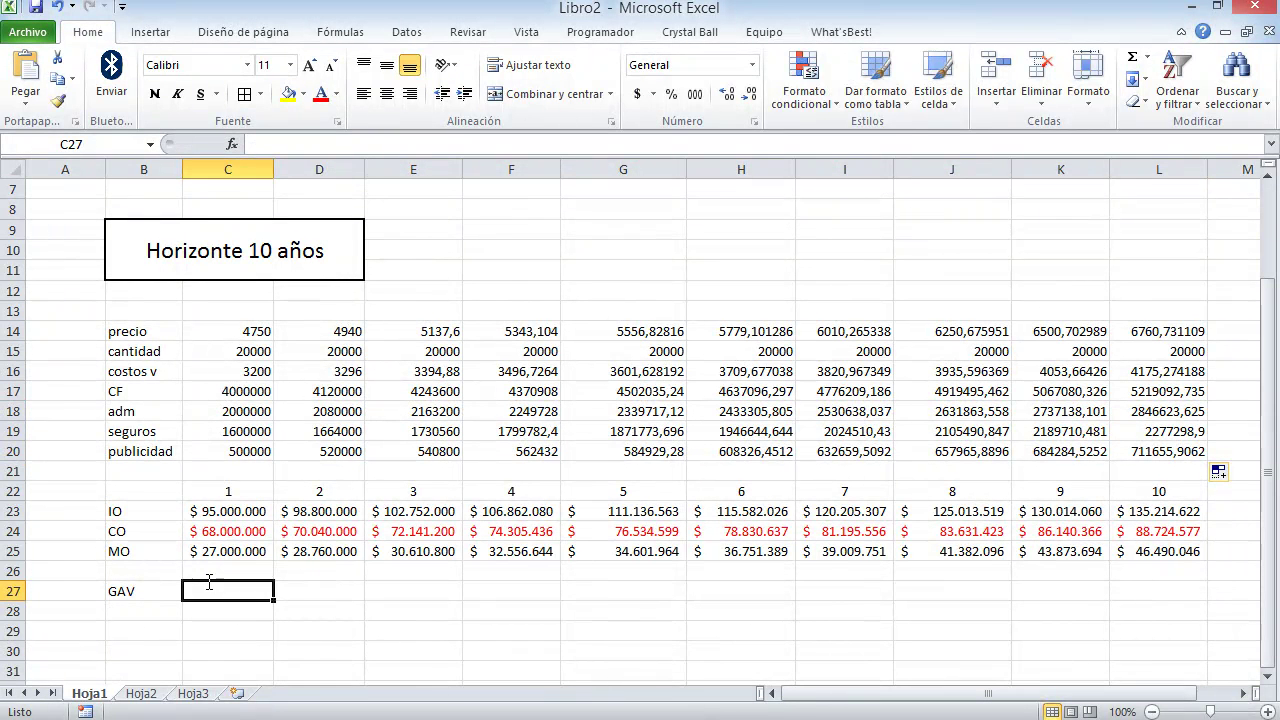
text(=suma()
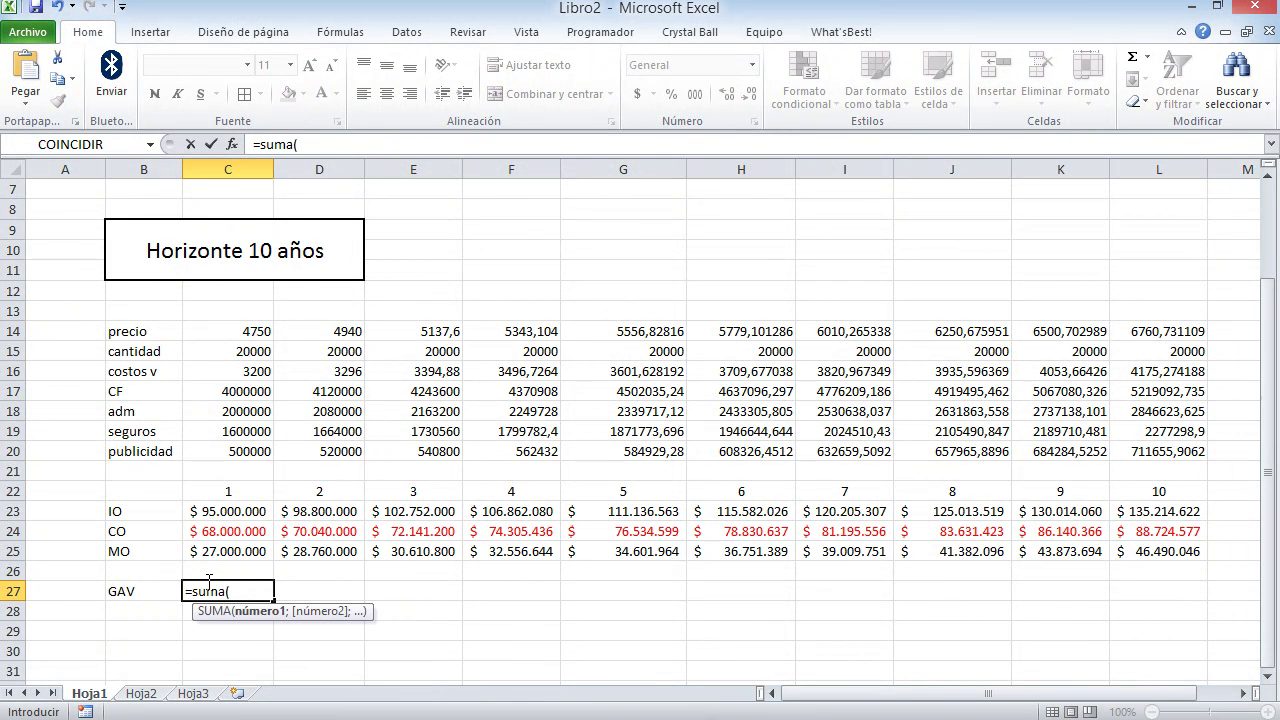
drag(240, 417, 241, 451)
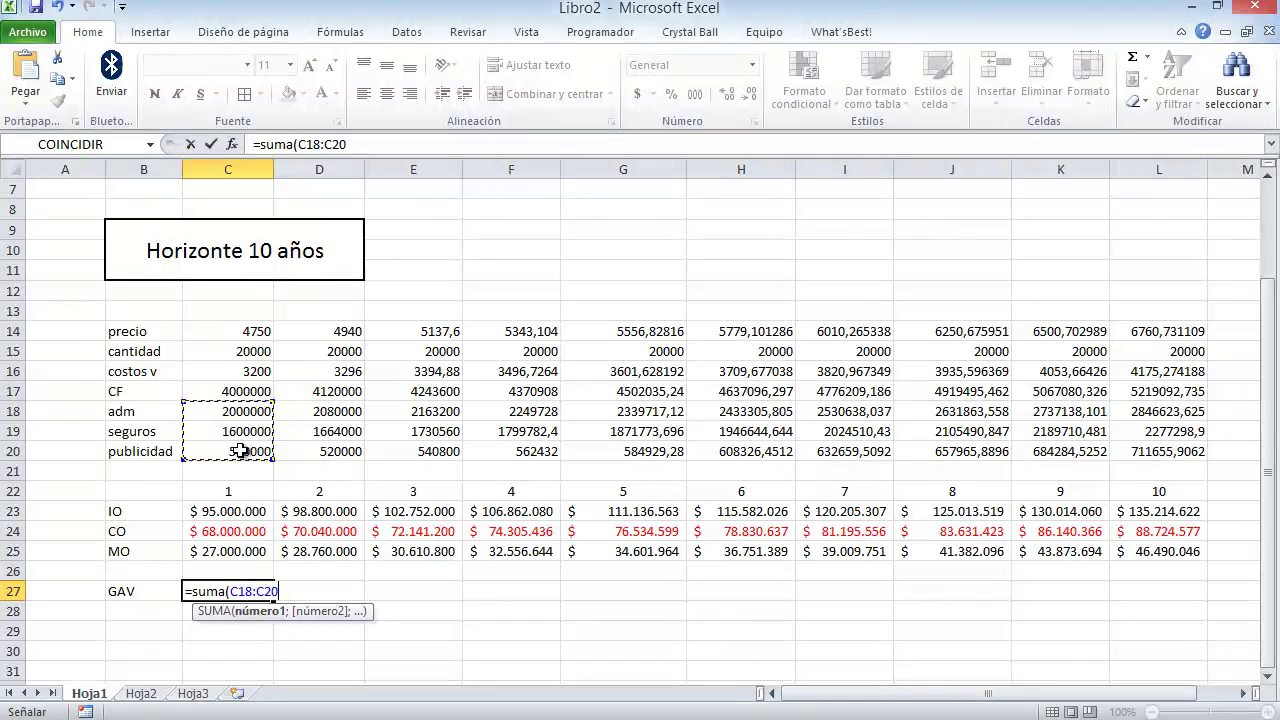
key(Return)
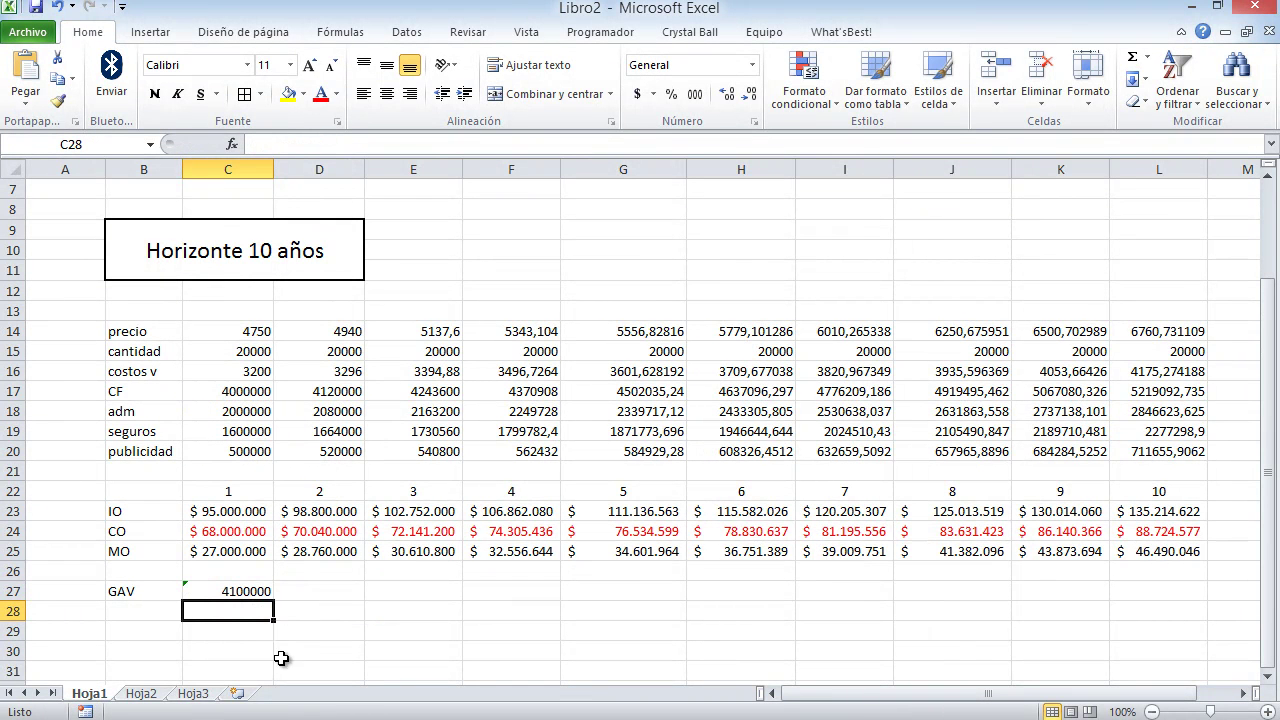
click(252, 588)
drag(273, 599, 1168, 590)
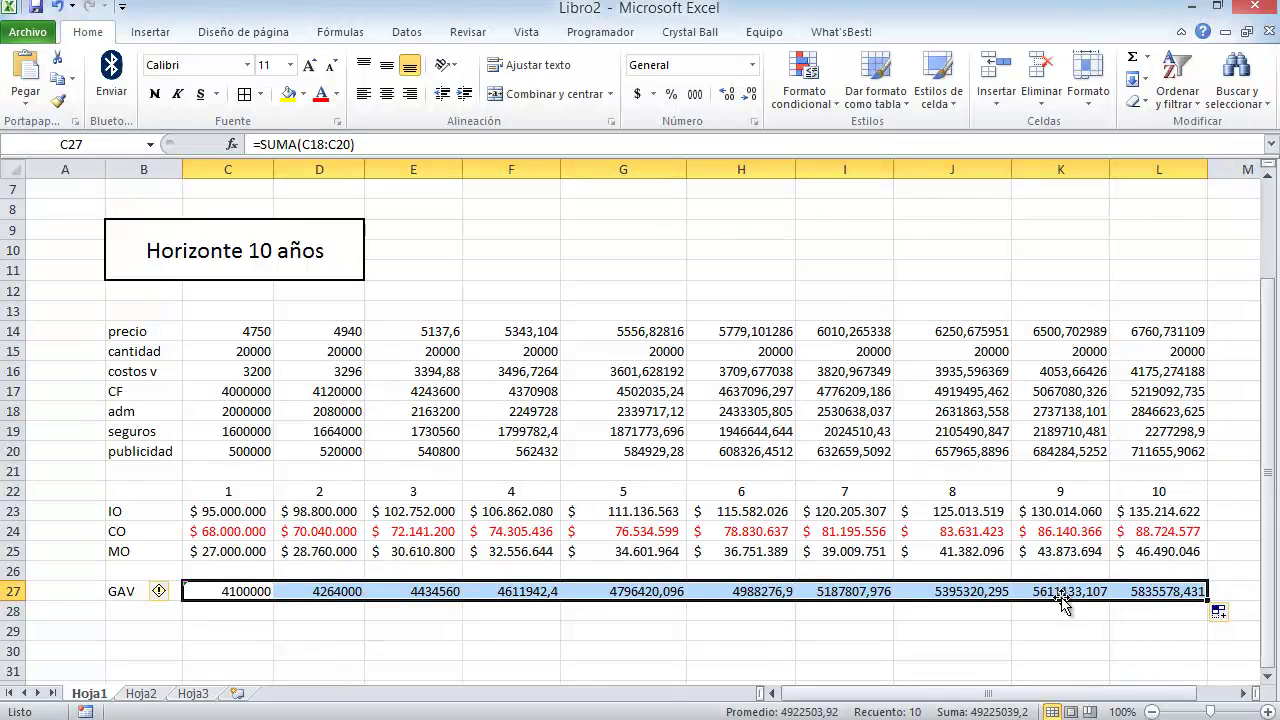
Format the GAV values in C27:L27 as accounting currency without decimals and autofit columns C to L.
click(637, 93)
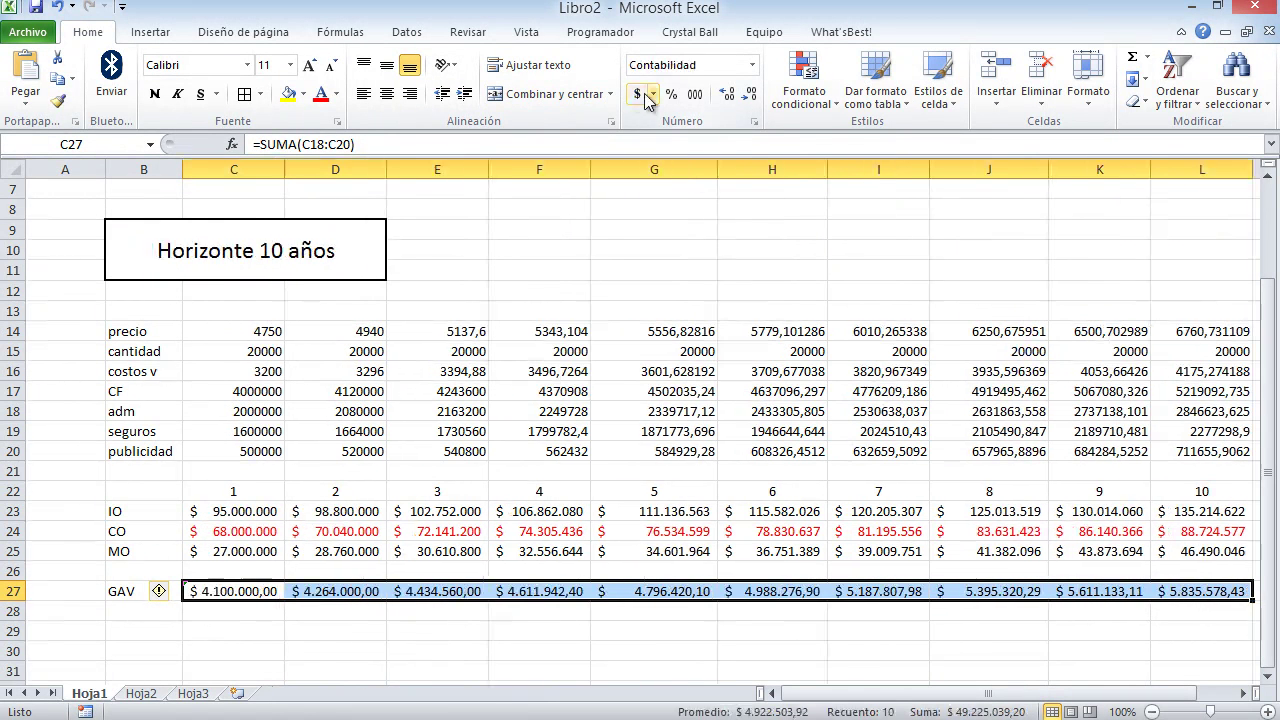
click(750, 94)
click(750, 94)
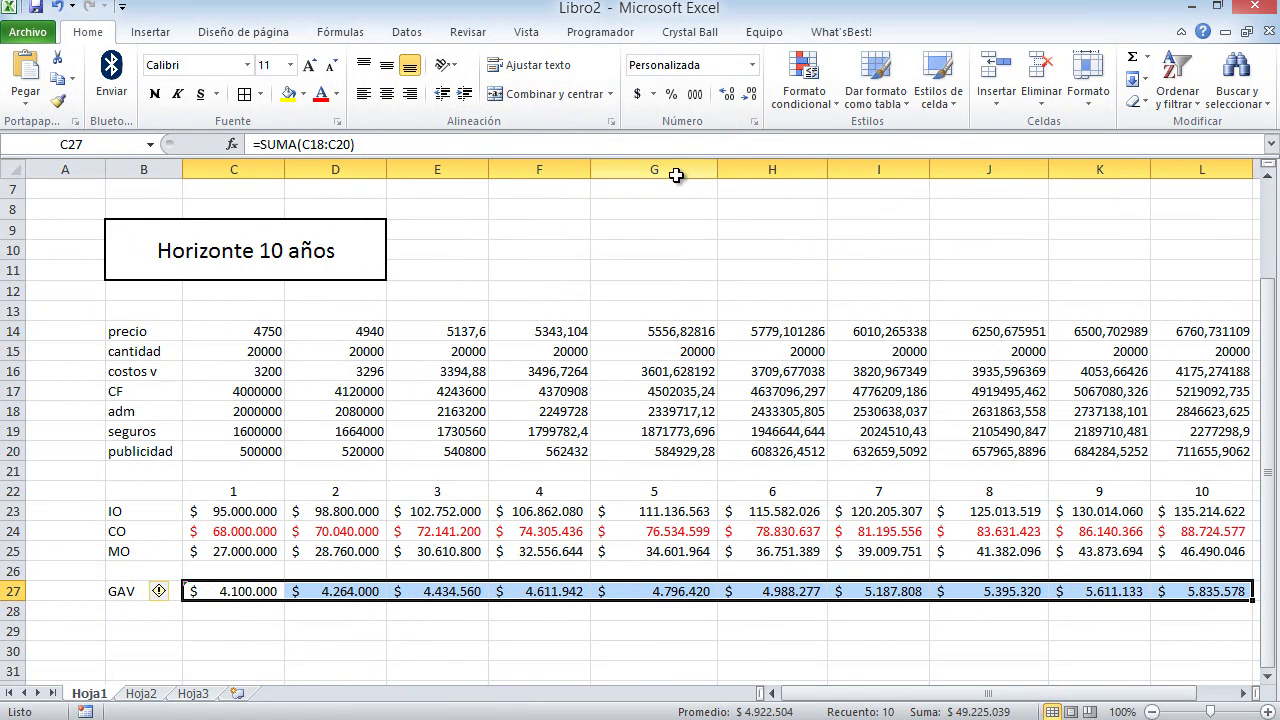
drag(227, 170, 1145, 163)
double_click(1148, 158)
click(640, 531)
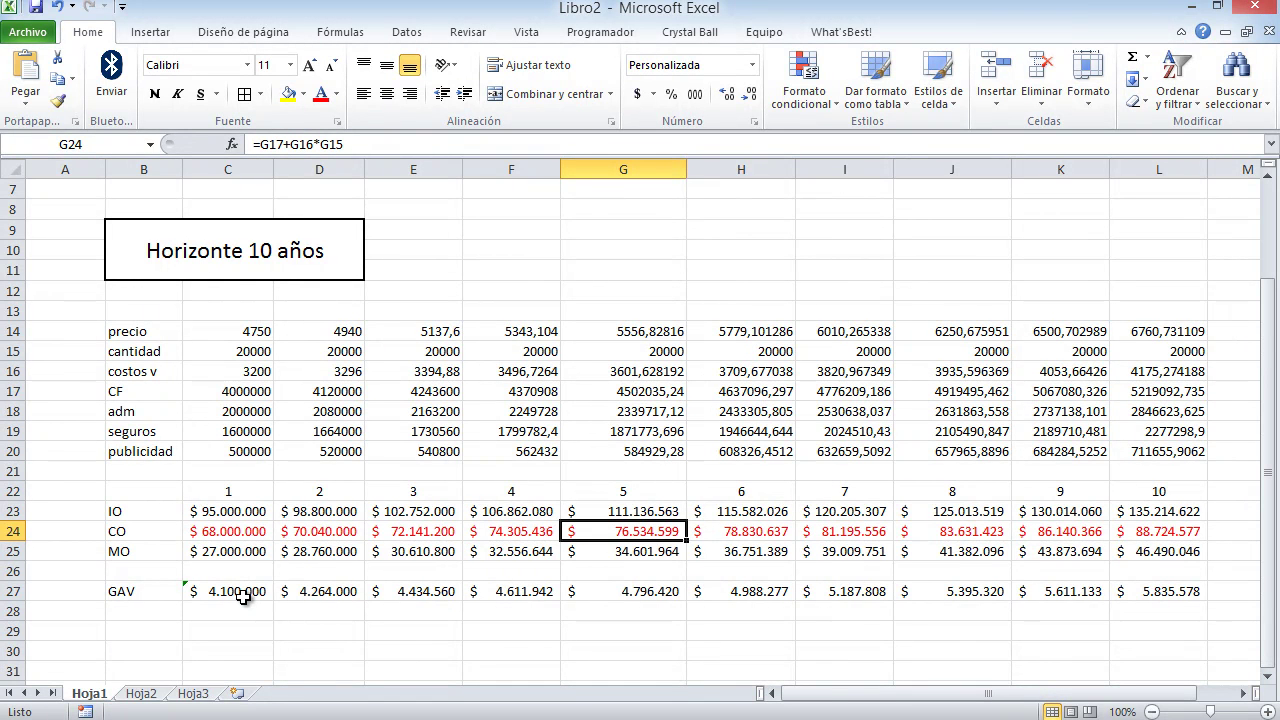
Label B29 as INO and B30 as ENO below the GAV row.
scroll(301, 611, down, 1)
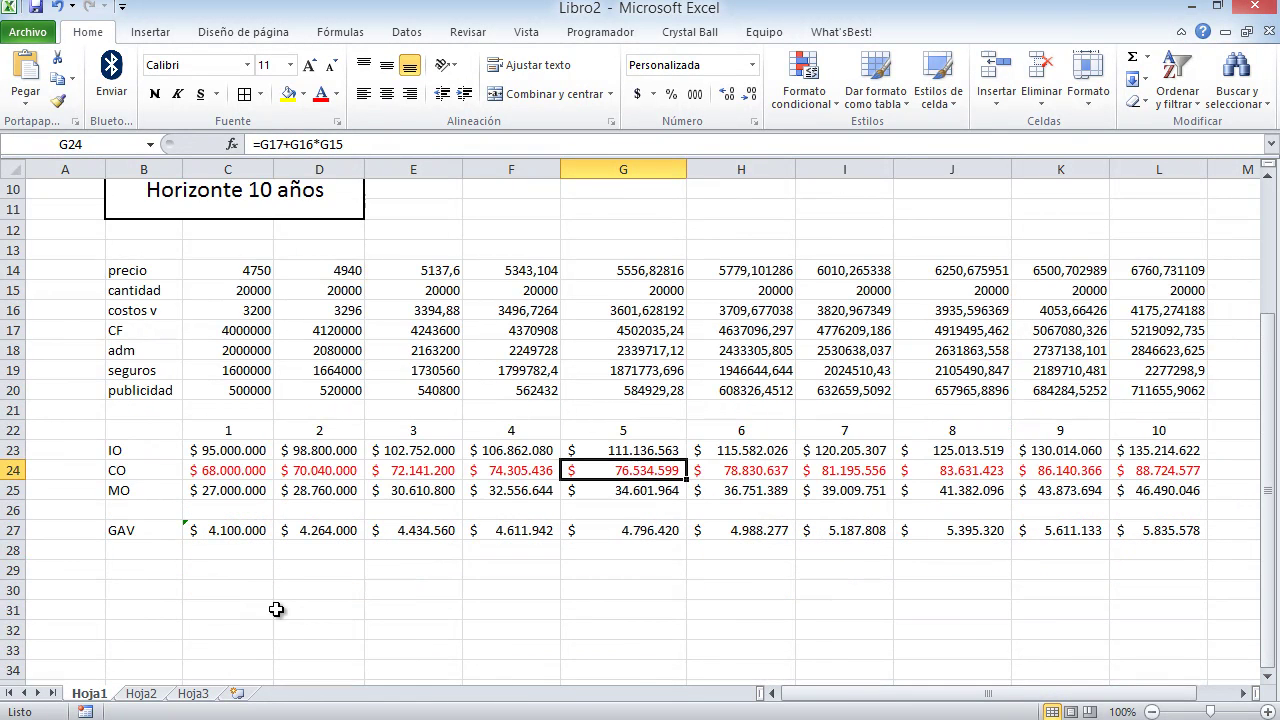
click(144, 570)
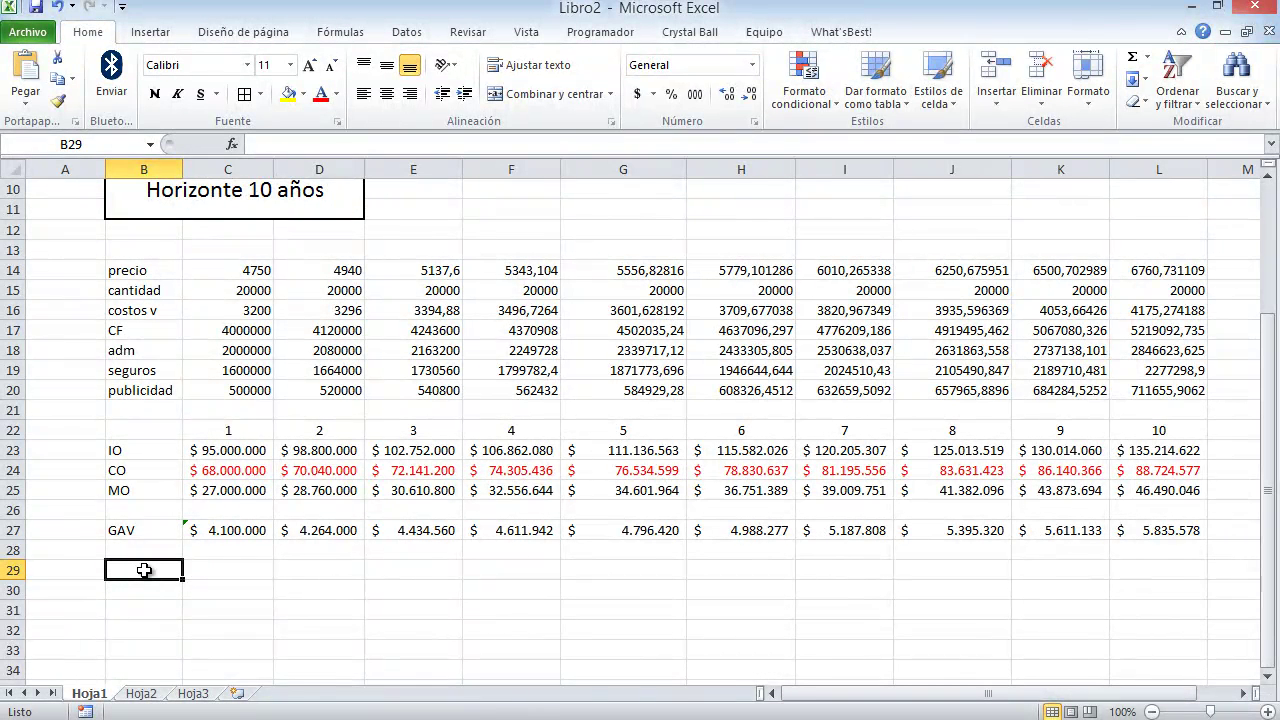
text(IN)
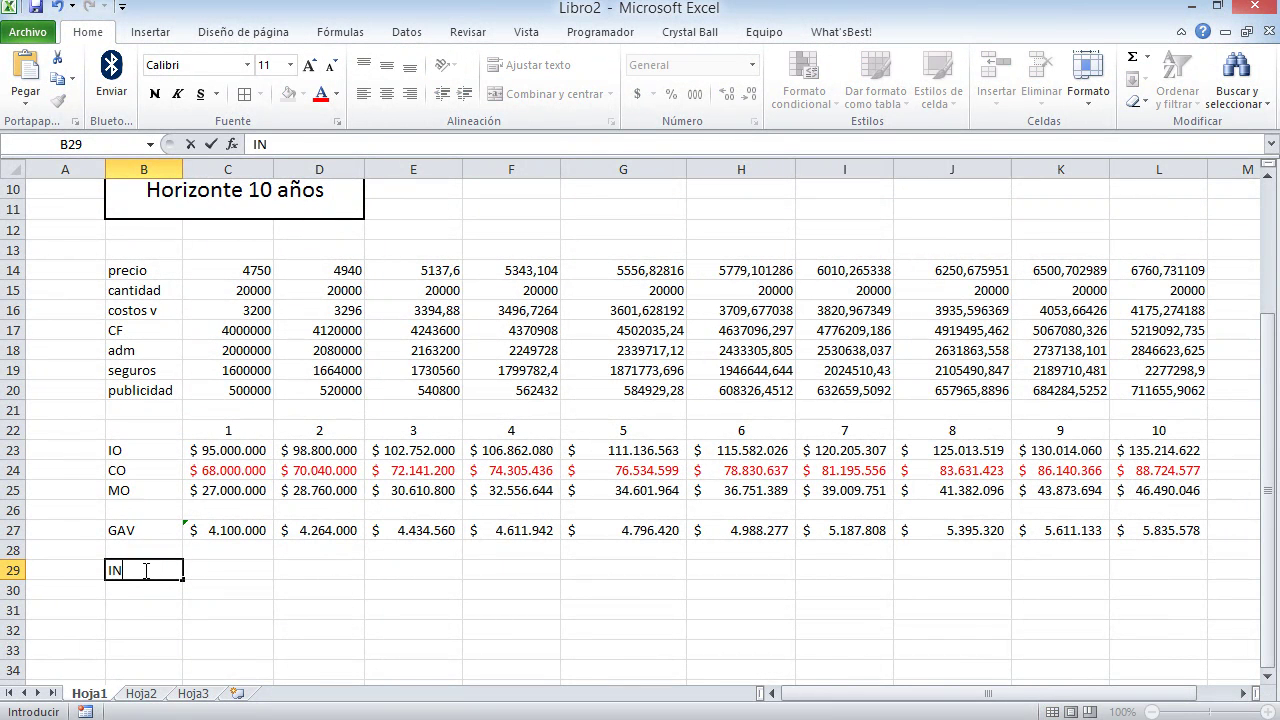
text(O)
key(Return)
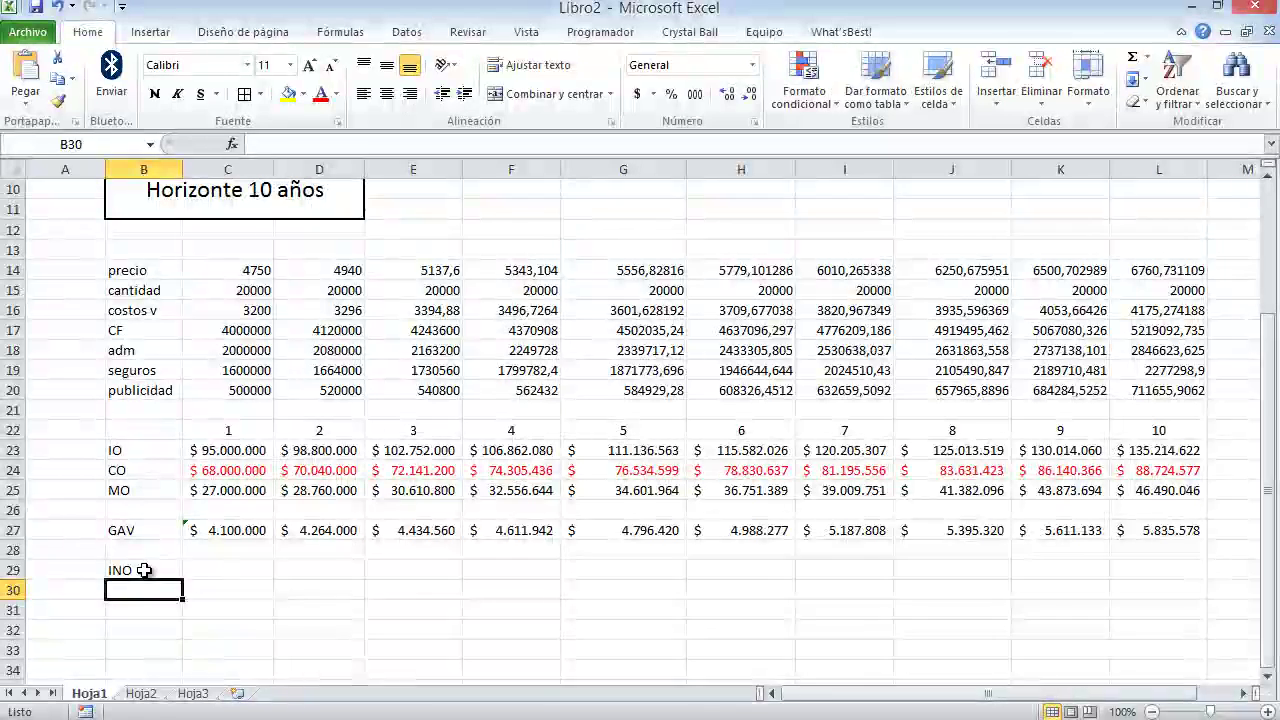
text(E)
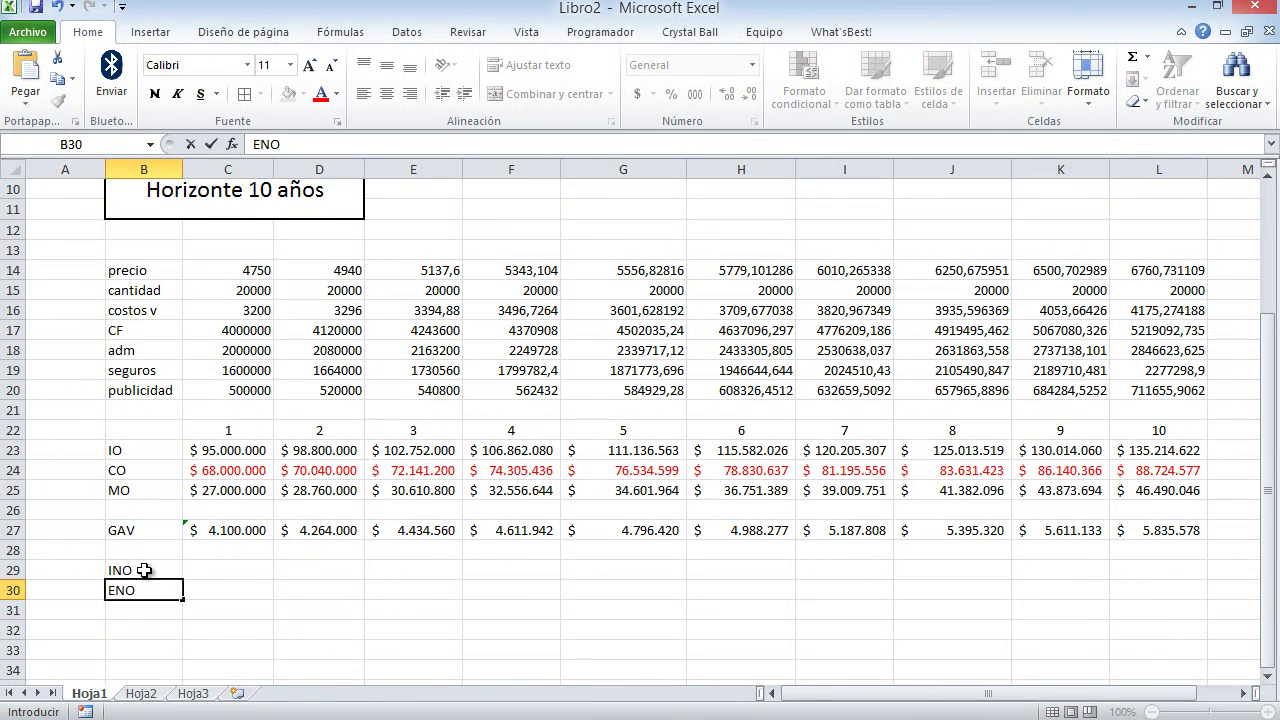
text(NO)
key(Return)
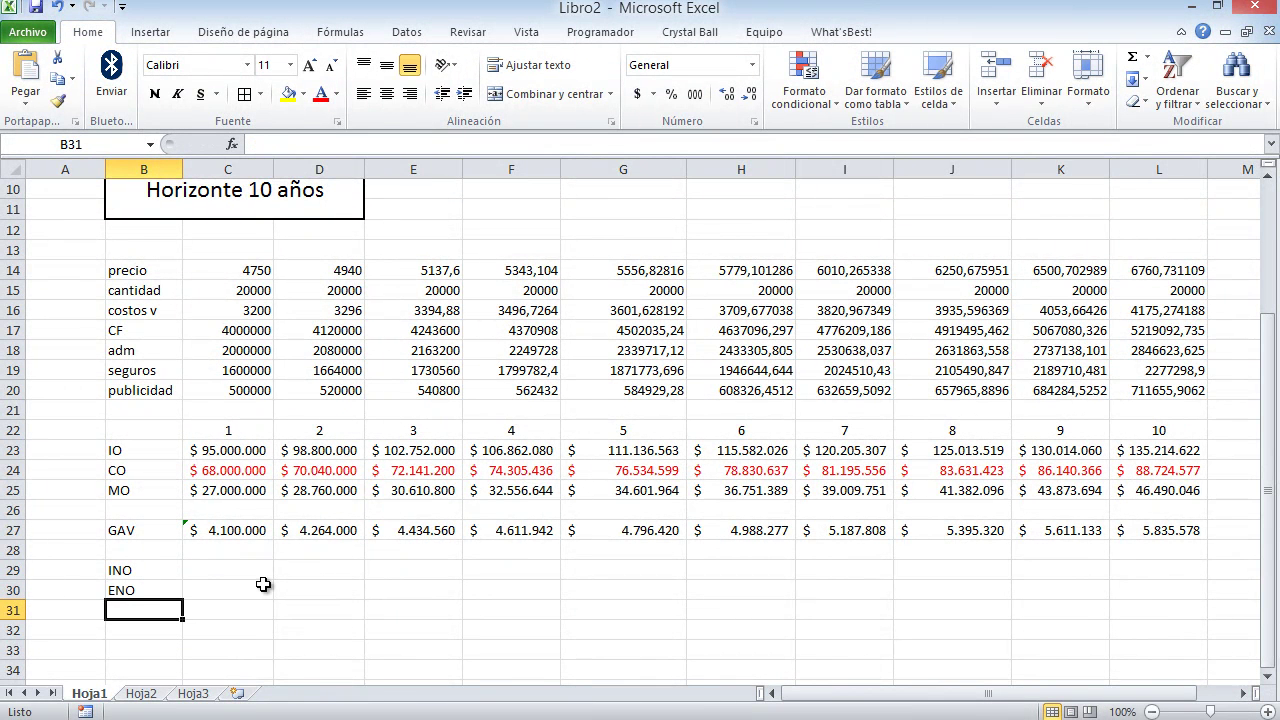
Enter 0 in the INO row for years 1 to 9, cells C29:K29.
click(222, 569)
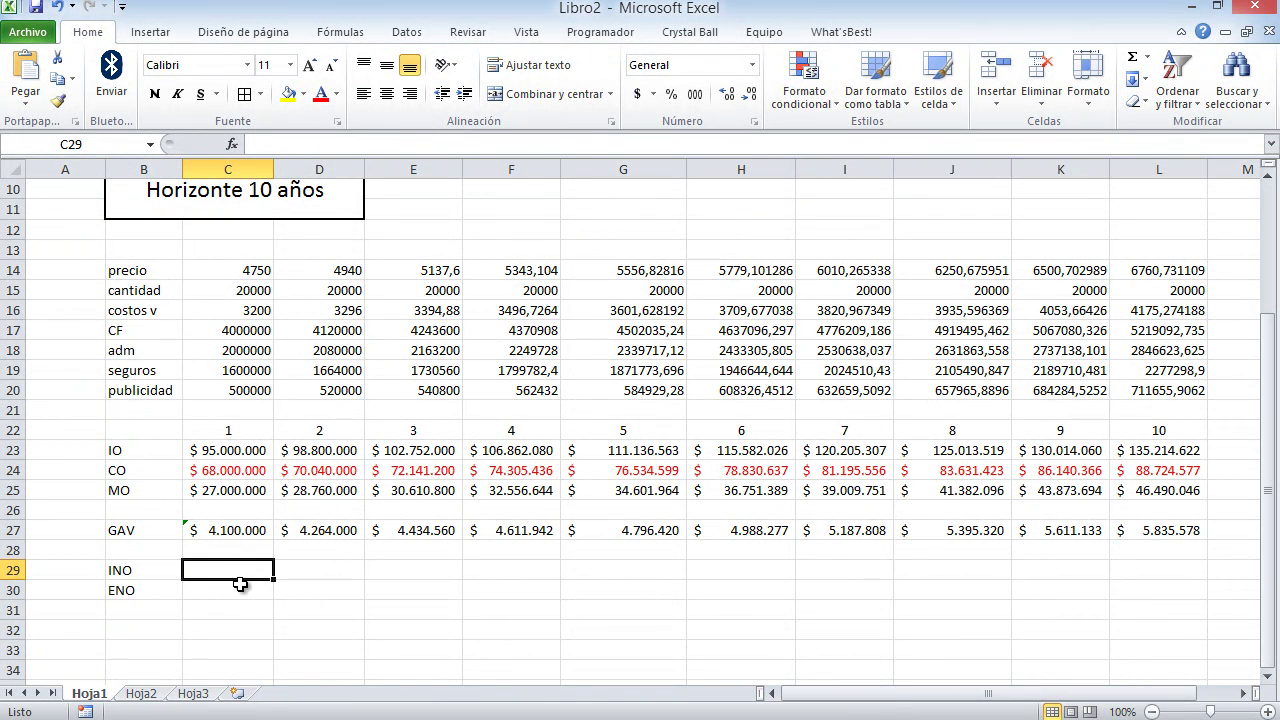
click(240, 588)
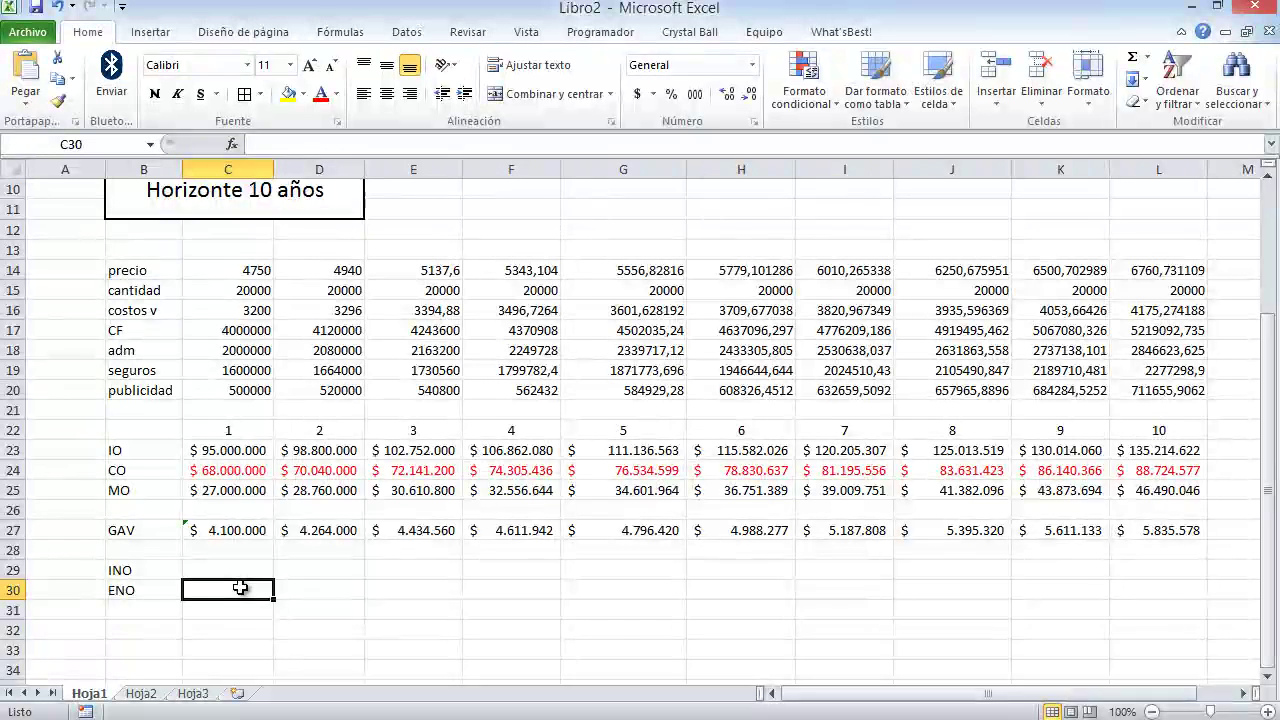
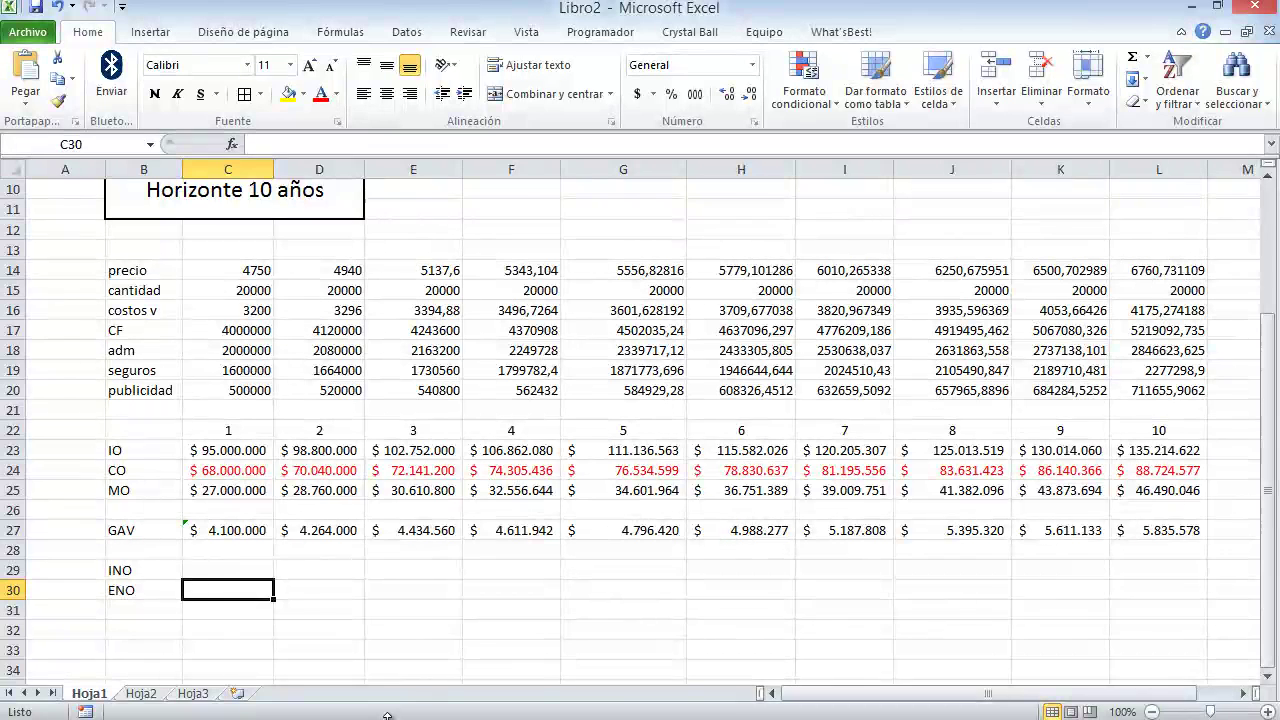
click(248, 568)
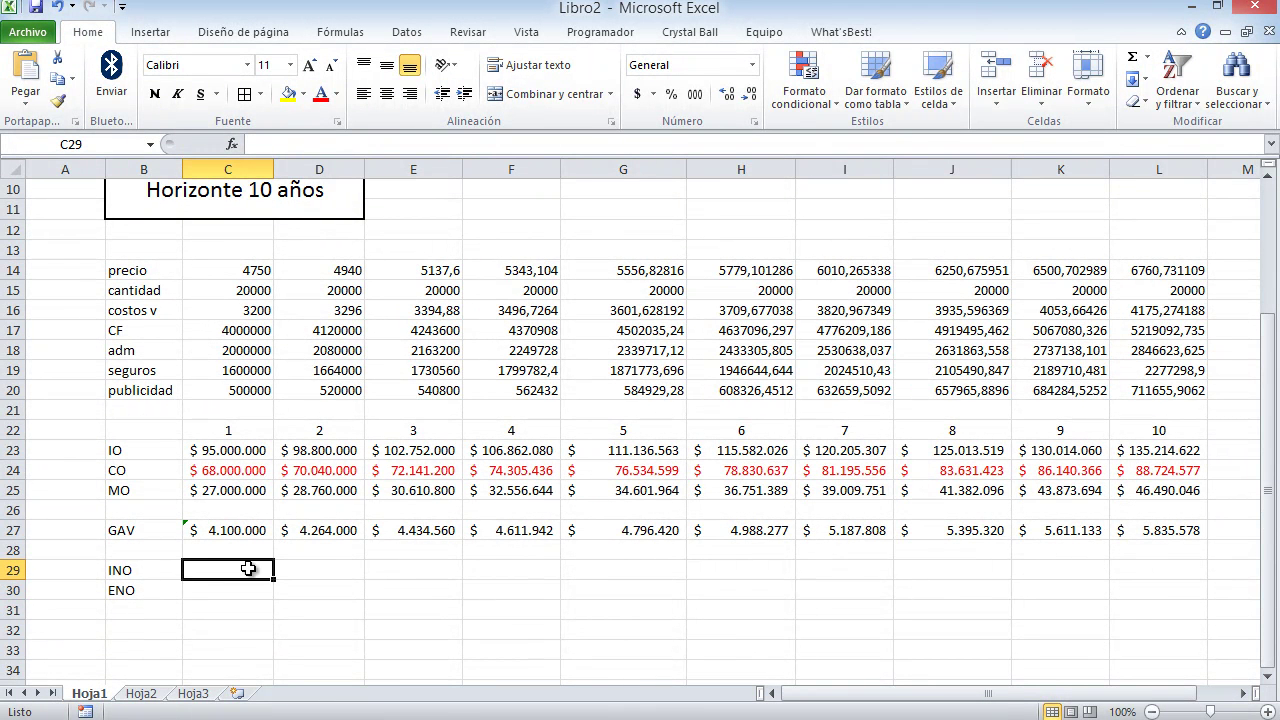
text(0)
key(Tab)
text(0)
key(Tab)
text(0)
key(Tab)
text(0)
key(Tab)
text(0)
key(Tab)
text(0)
key(Tab)
text(0)
key(Tab)
text(0	0)
key(shift+Tab)
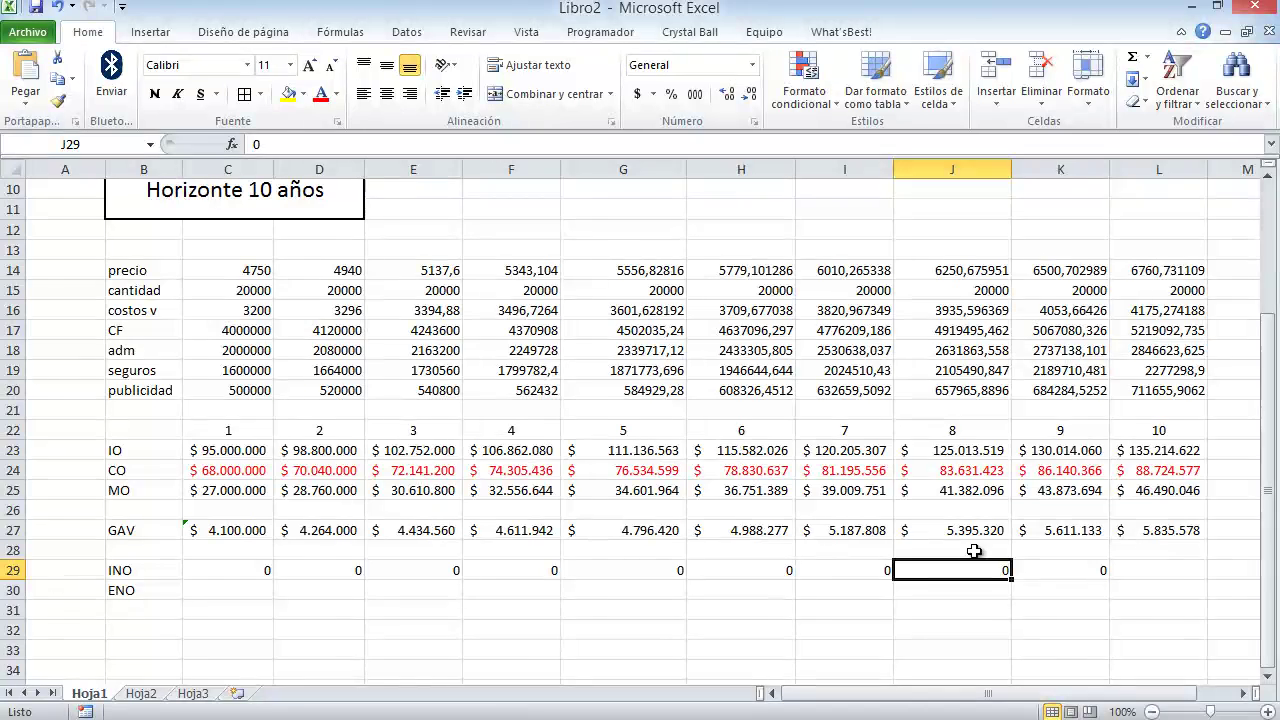
Enter =SUMA(J3:J6) in L29 to record the assets' total utilidad o perdida as year 10 INO.
click(1171, 562)
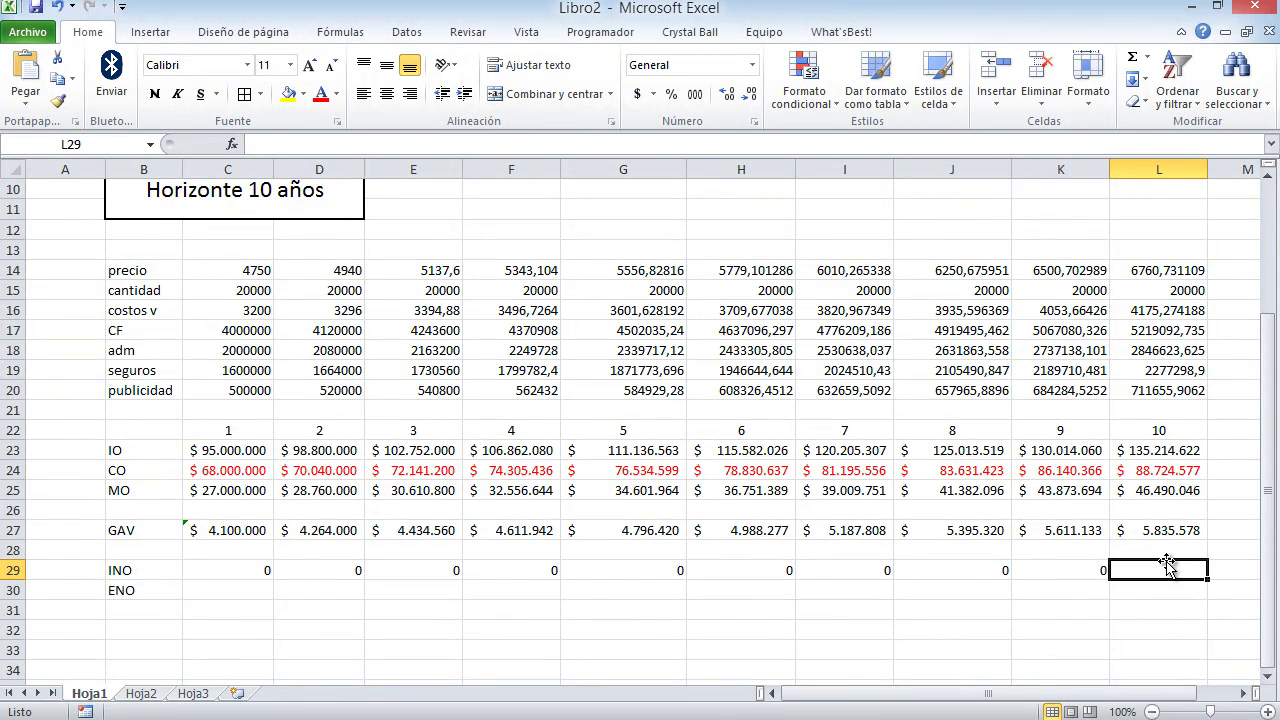
scroll(1168, 565, up, 3)
drag(981, 234, 991, 305)
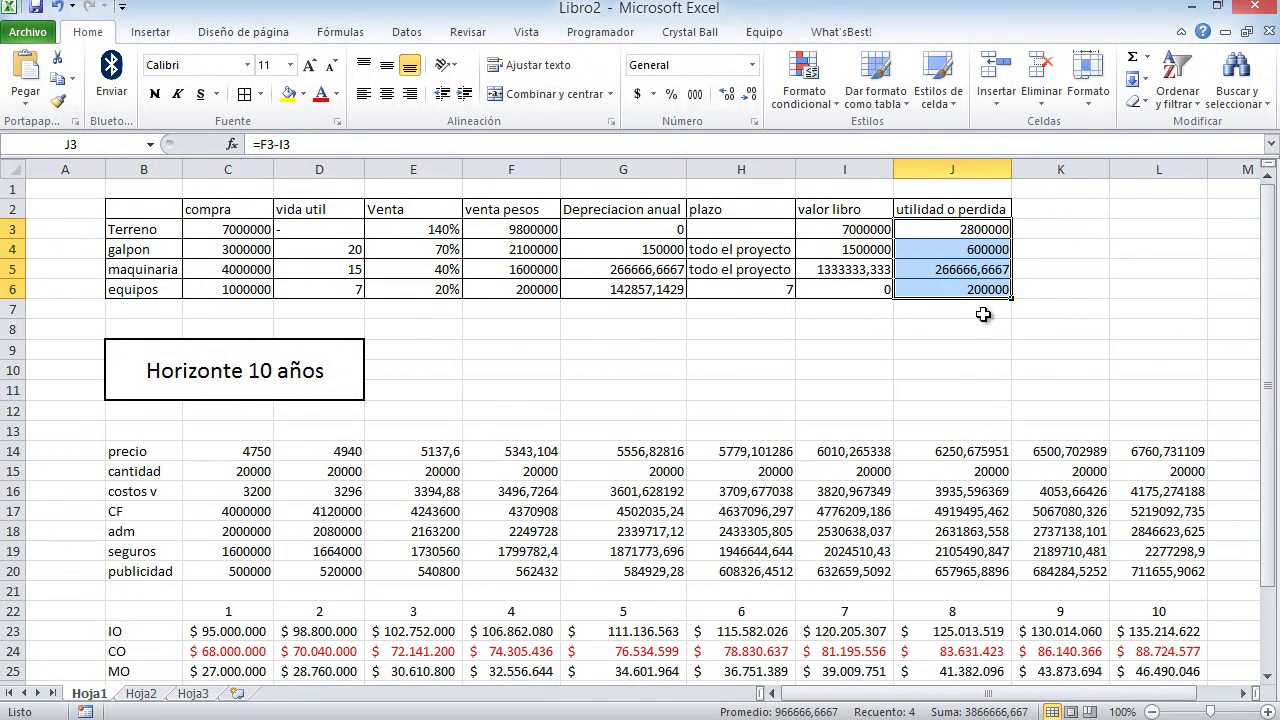
scroll(990, 370, down, 2)
click(1164, 634)
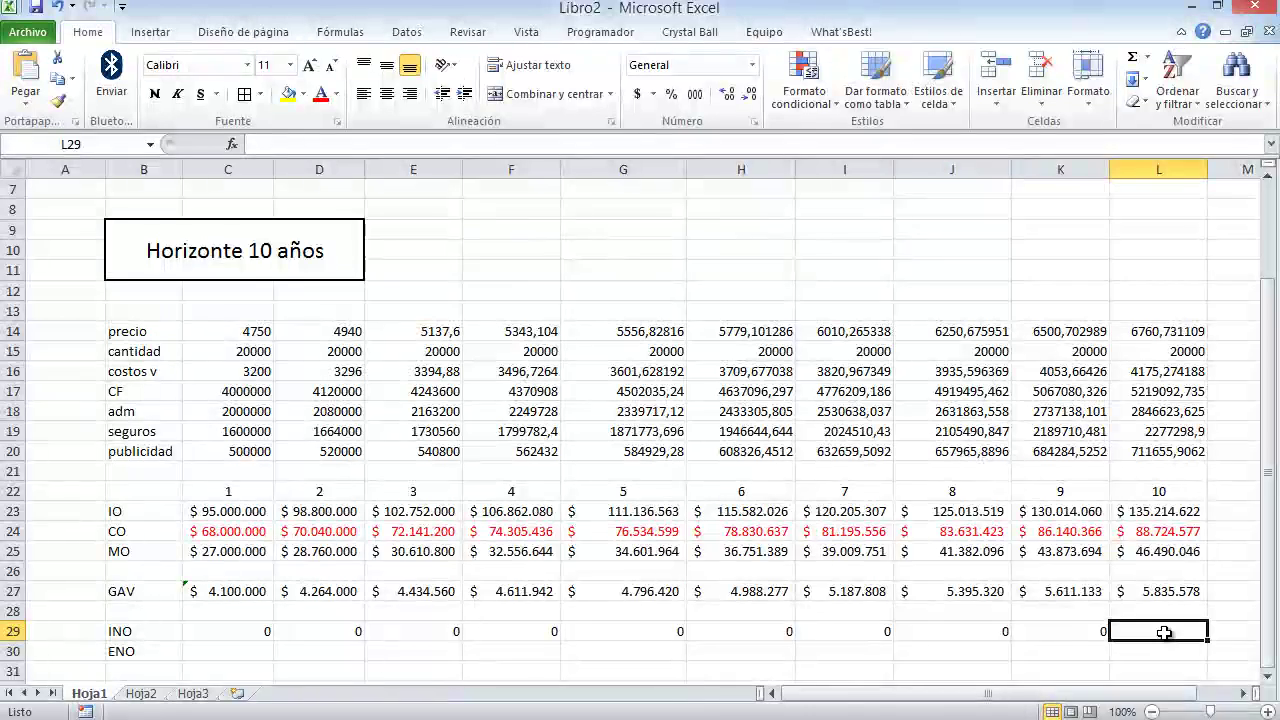
text(=suma)
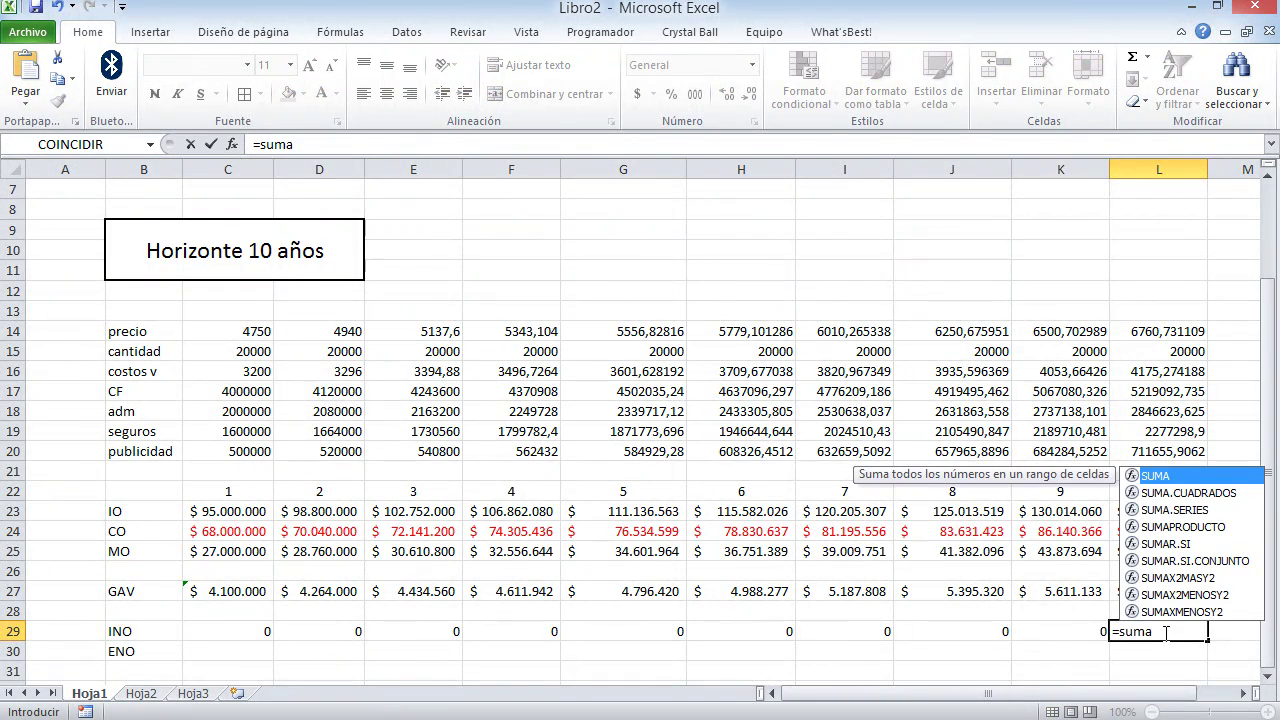
text(()
scroll(1165, 632, up, 2)
click(975, 229)
drag(975, 229, 988, 290)
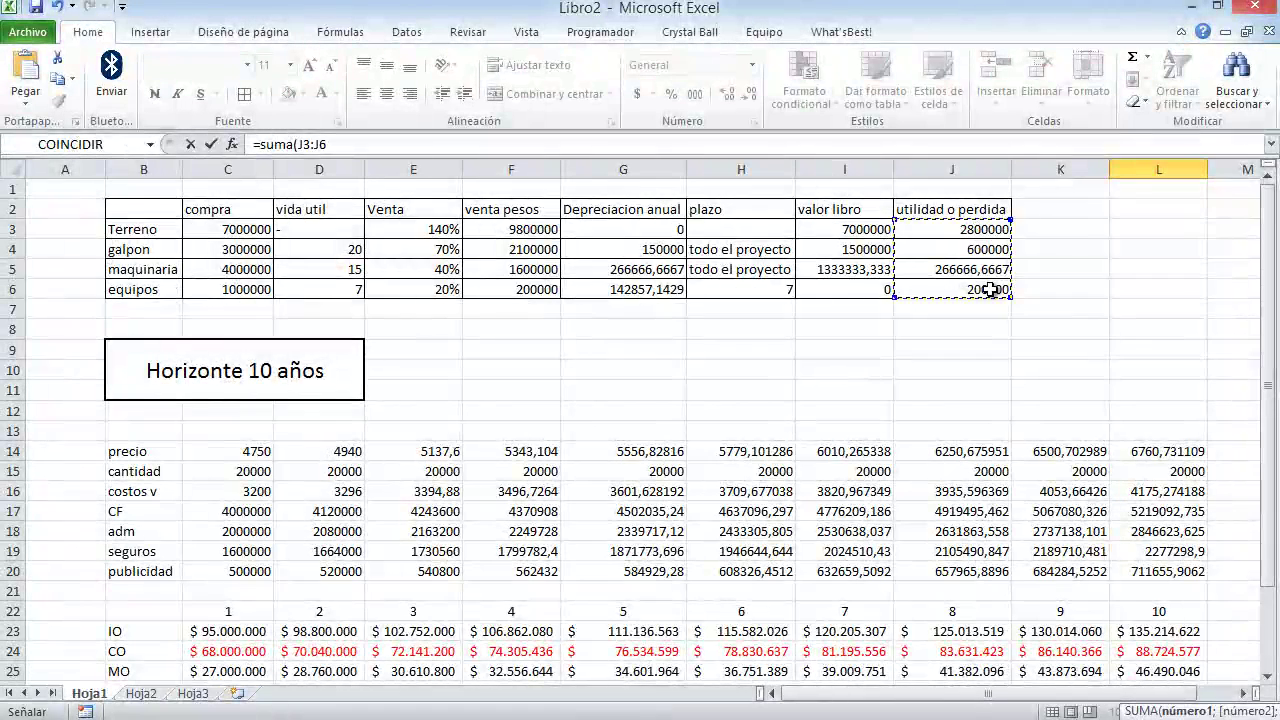
text())
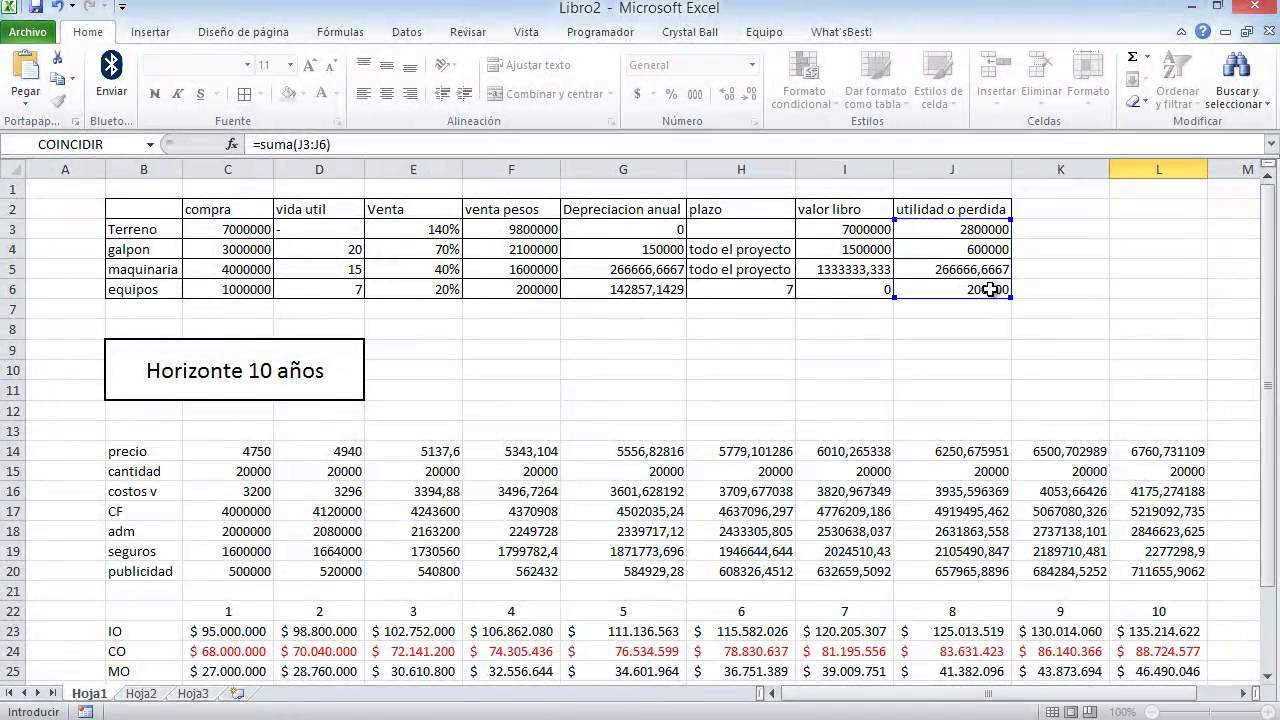
key(Return)
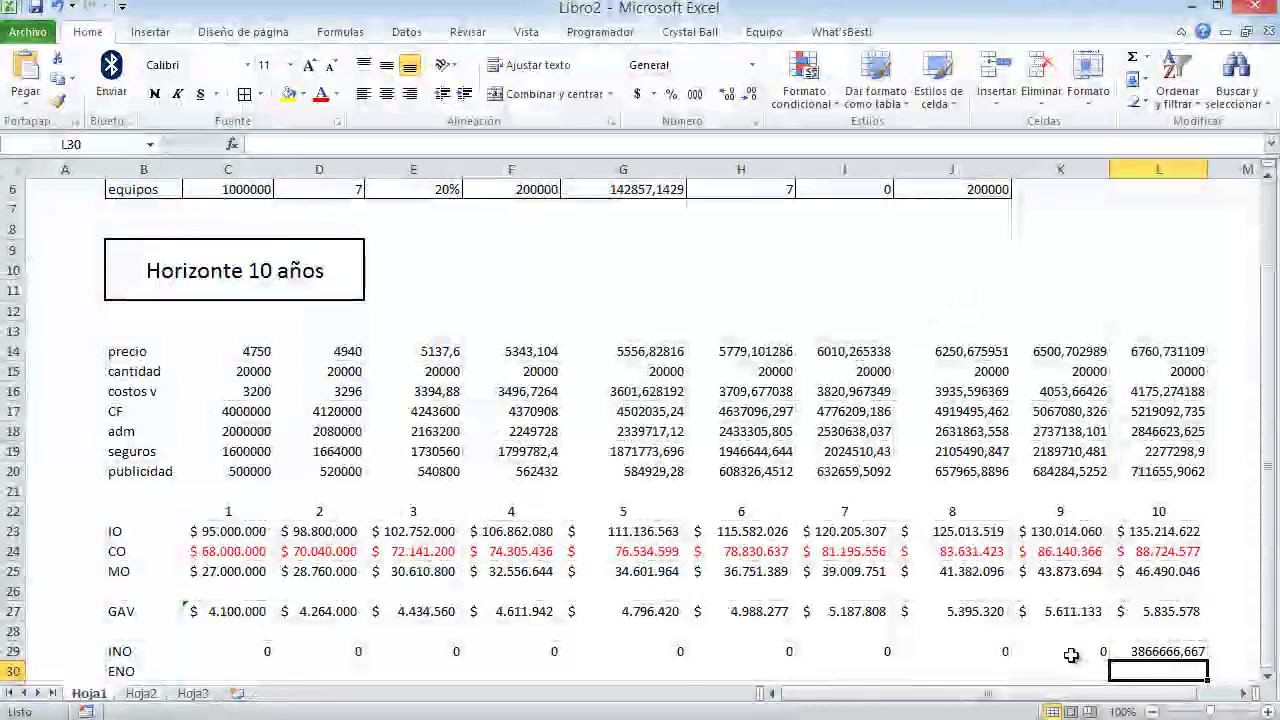
key(Up)
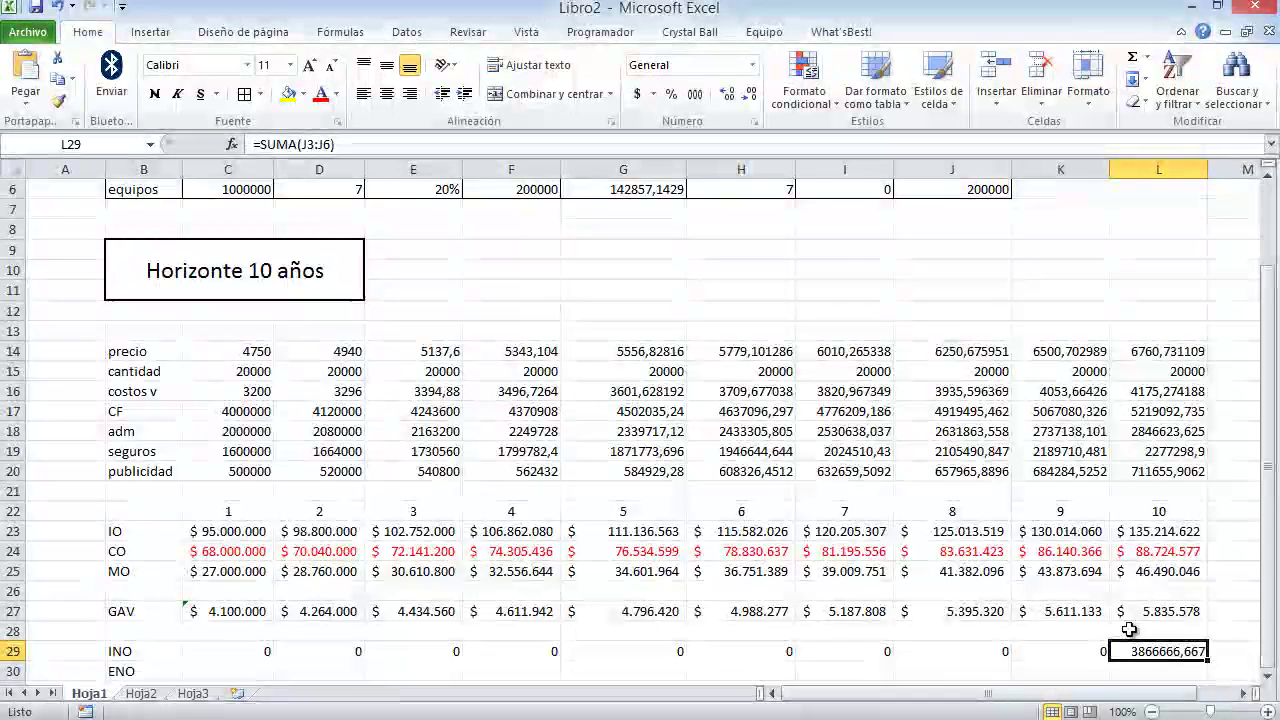
Examine each asset's utilidad o perdida and annual depreciation in the asset table, rows 3 to 6.
scroll(1128, 630, up, 2)
click(960, 228)
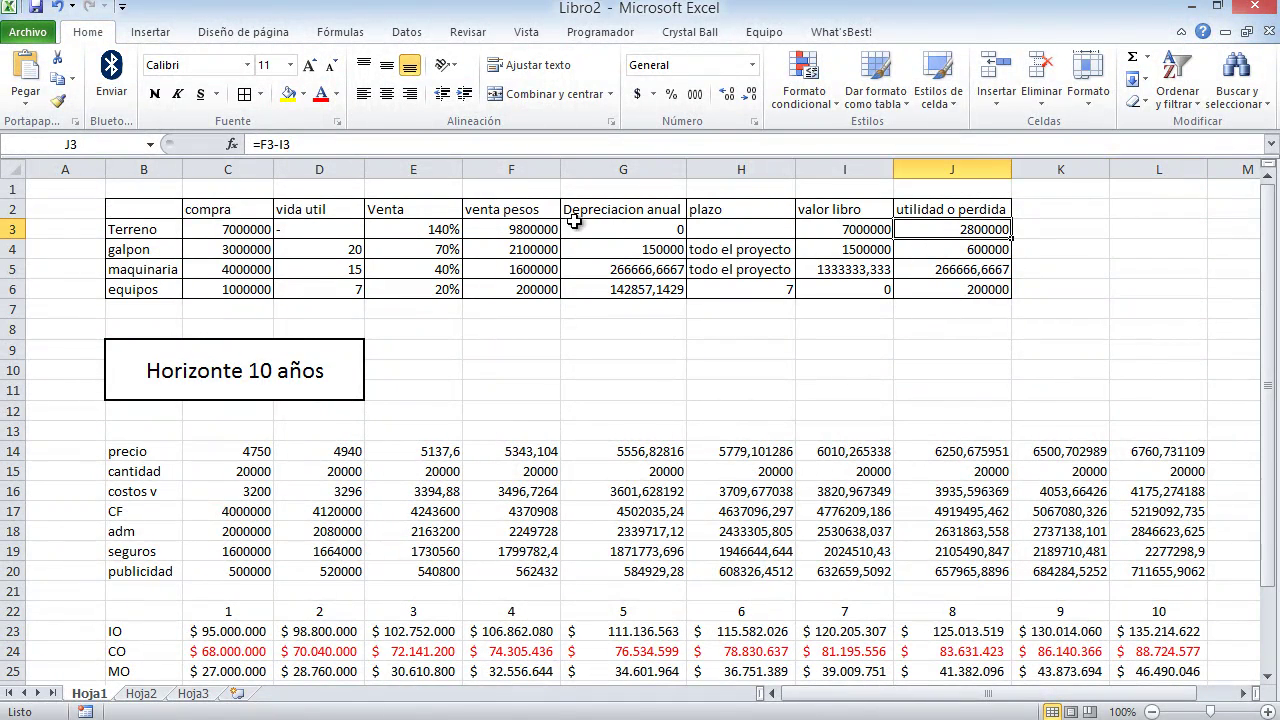
click(150, 229)
click(160, 249)
click(165, 269)
click(168, 289)
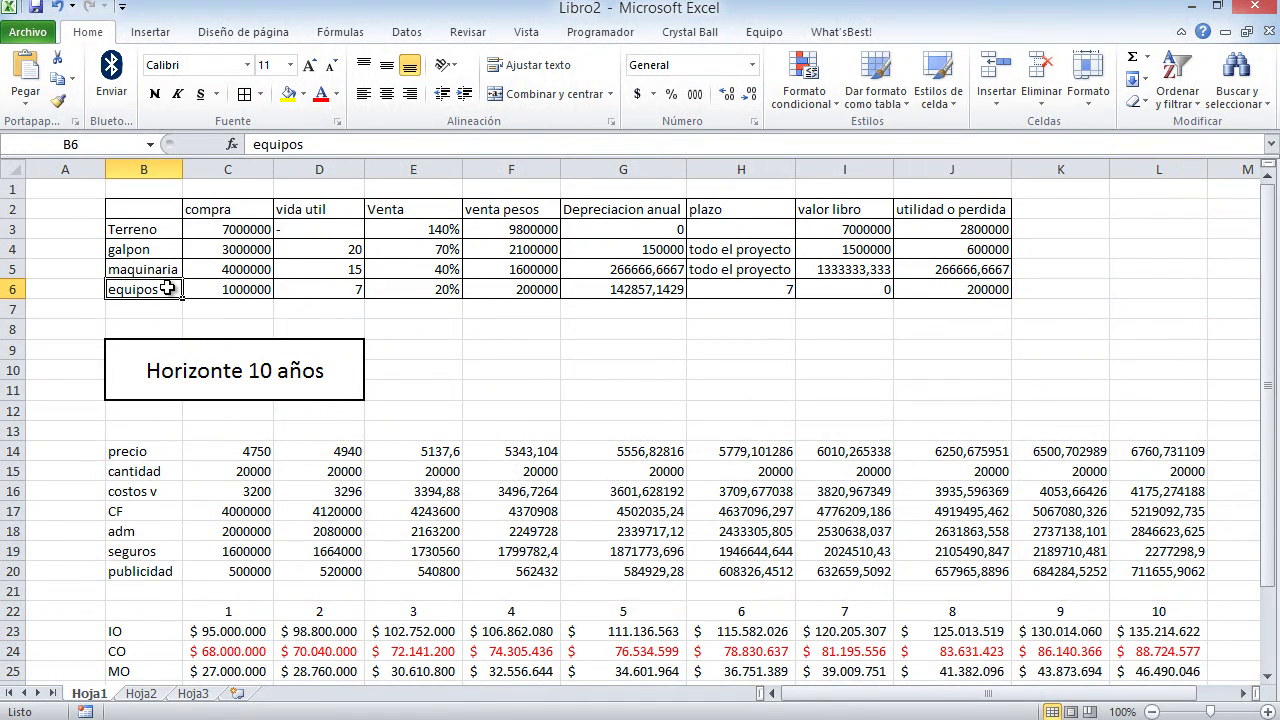
click(988, 228)
click(987, 251)
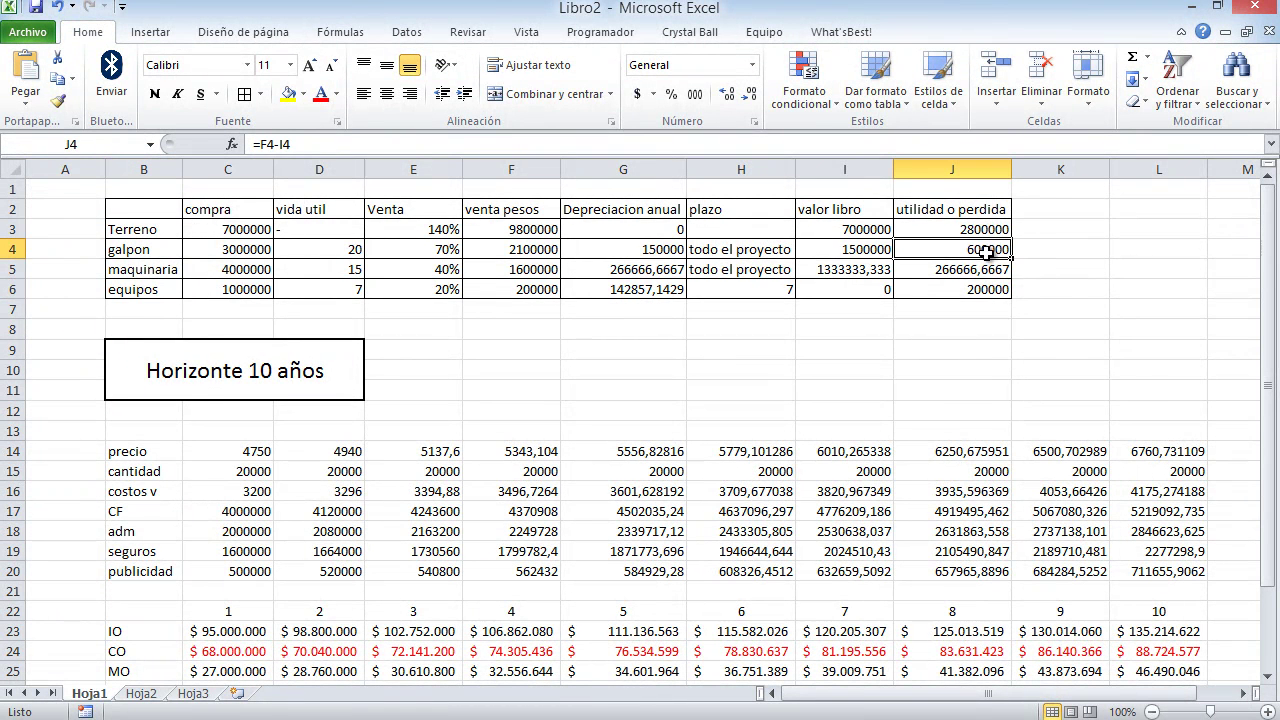
click(988, 268)
click(994, 290)
click(995, 228)
drag(995, 228, 988, 289)
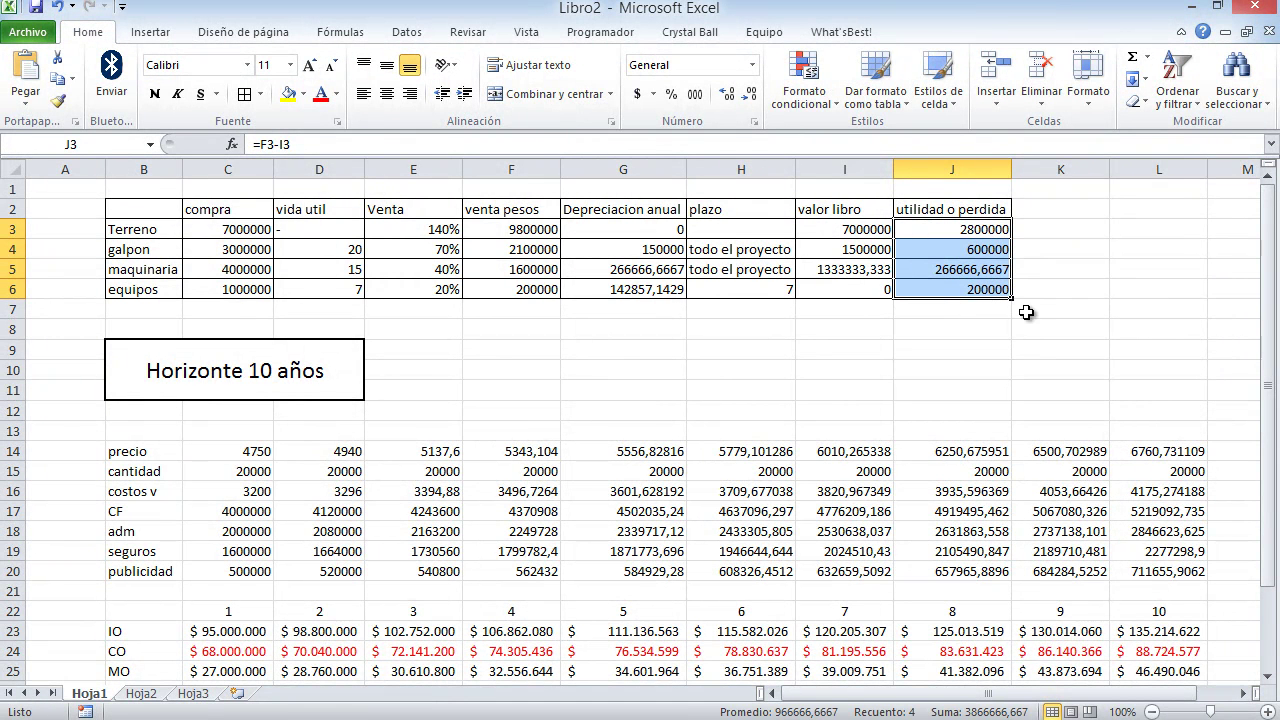
scroll(1025, 291, down, 4)
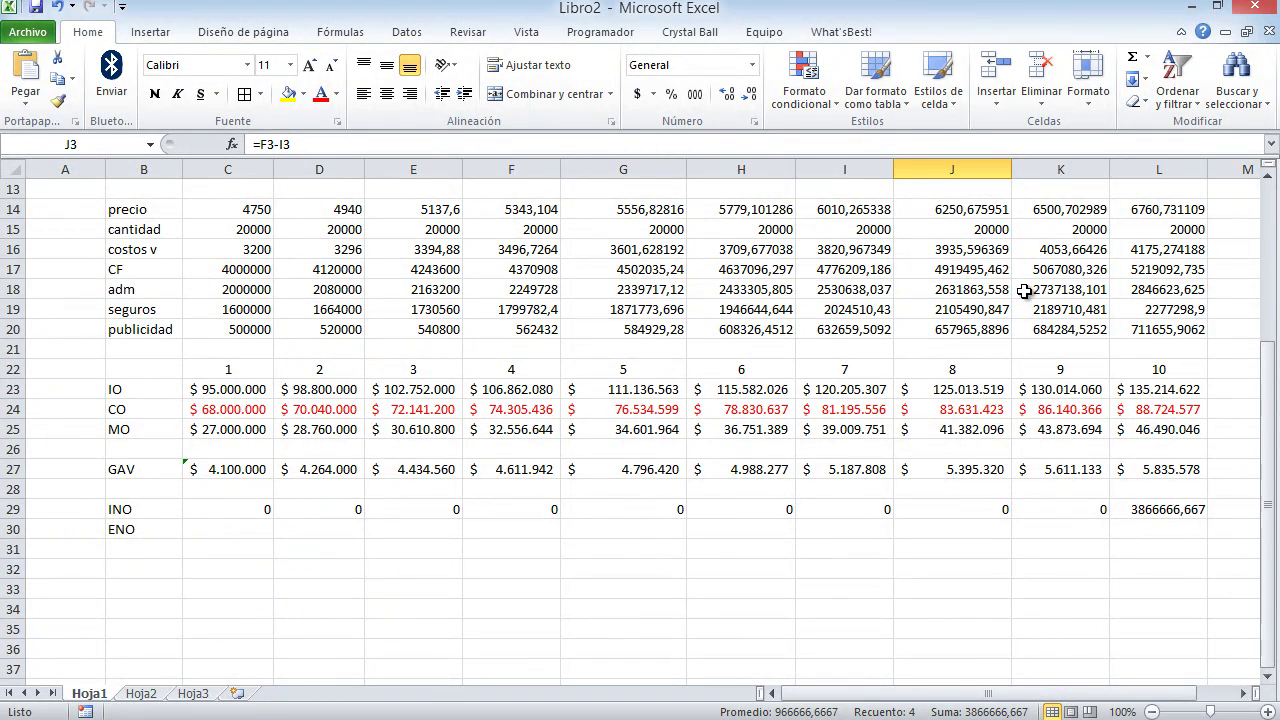
scroll(1025, 291, up, 4)
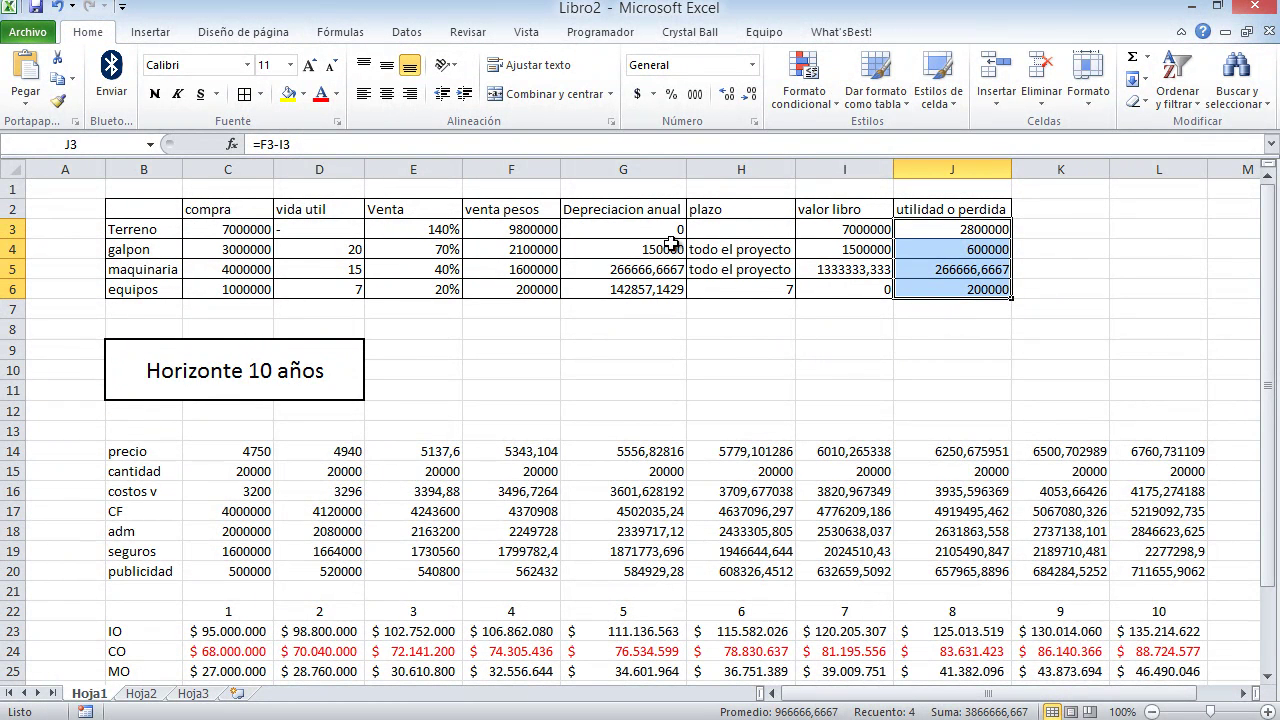
click(633, 228)
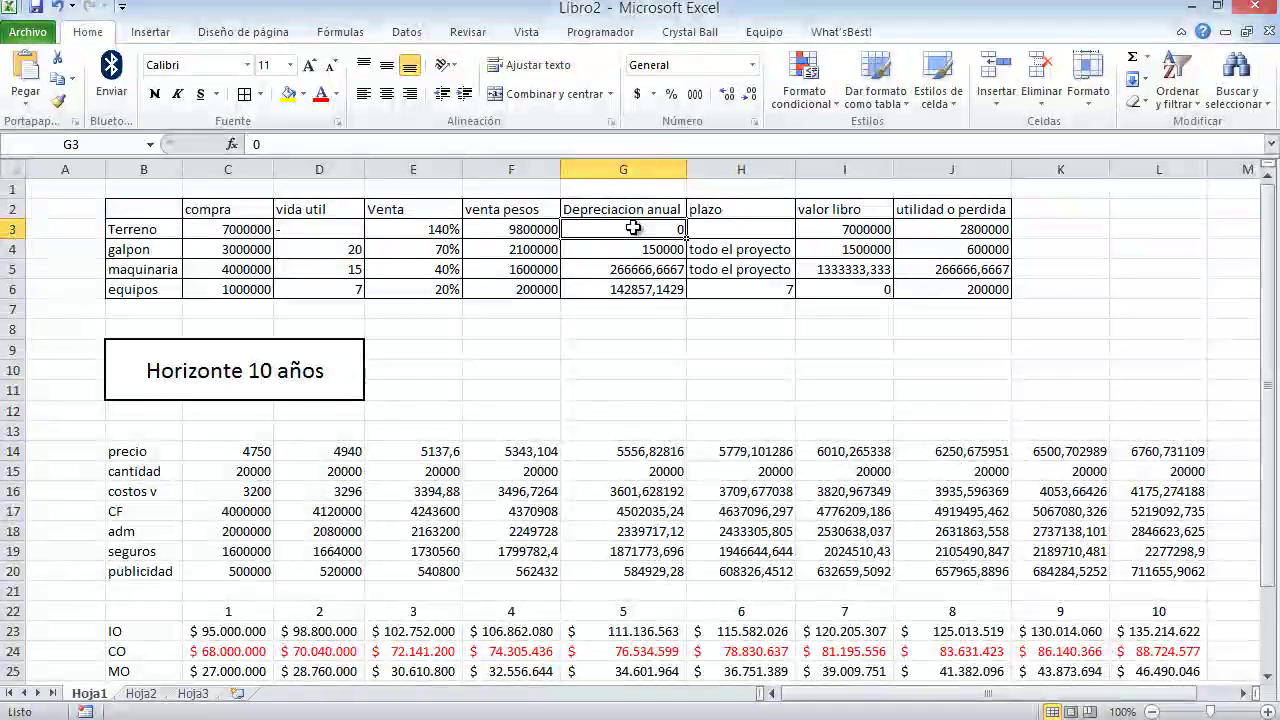
click(640, 249)
click(642, 269)
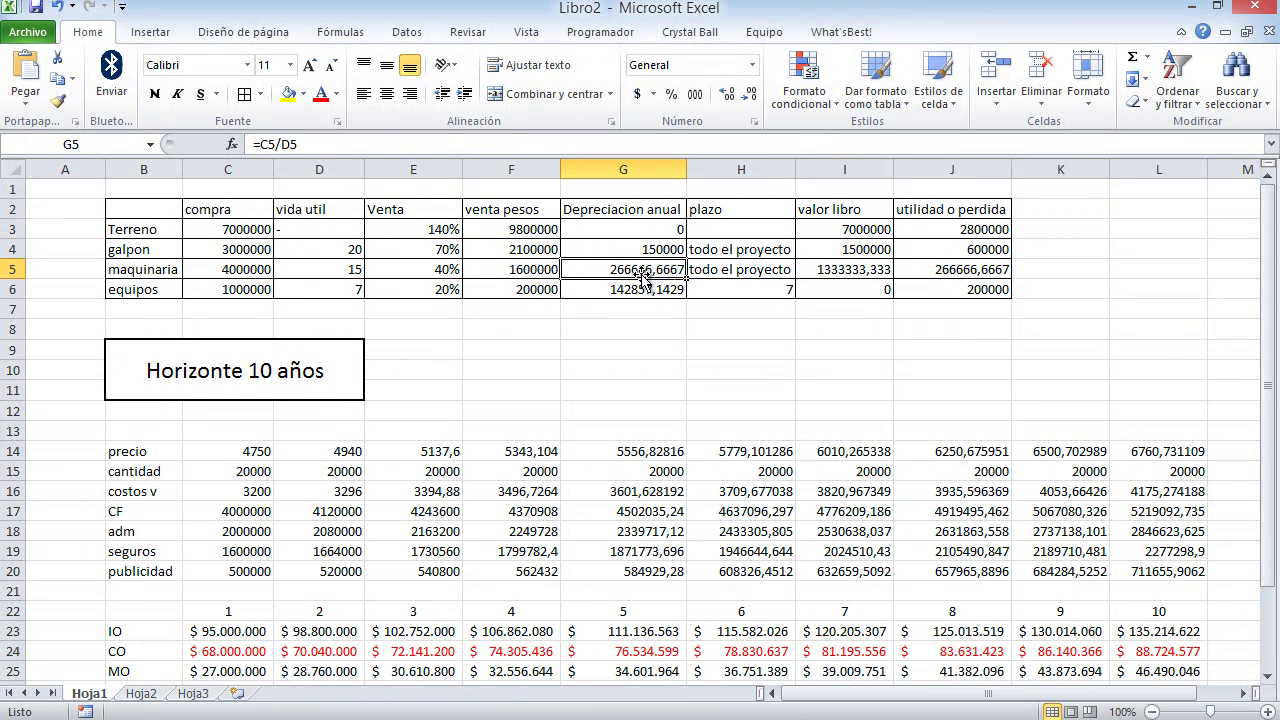
click(644, 289)
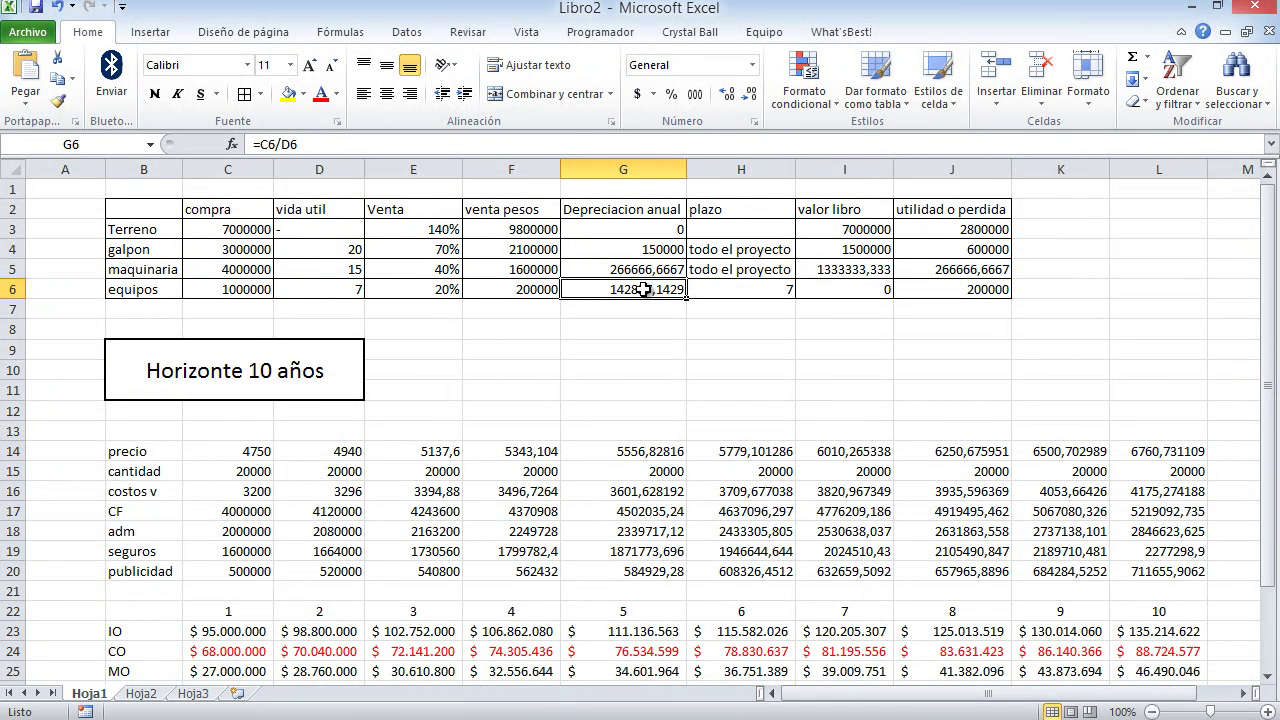
Sum the annual depreciation in C30 with =SUMA(G3:G7) and fill the ENO row through I30.
scroll(644, 289, down, 3)
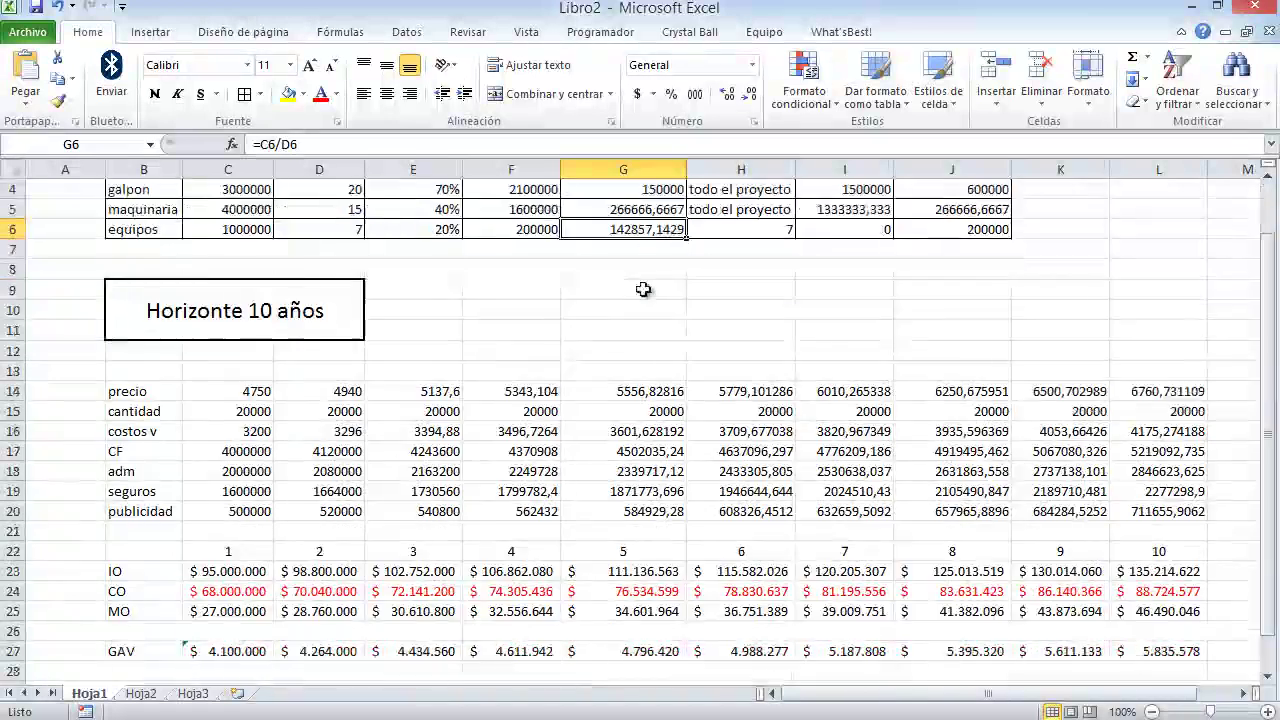
click(250, 588)
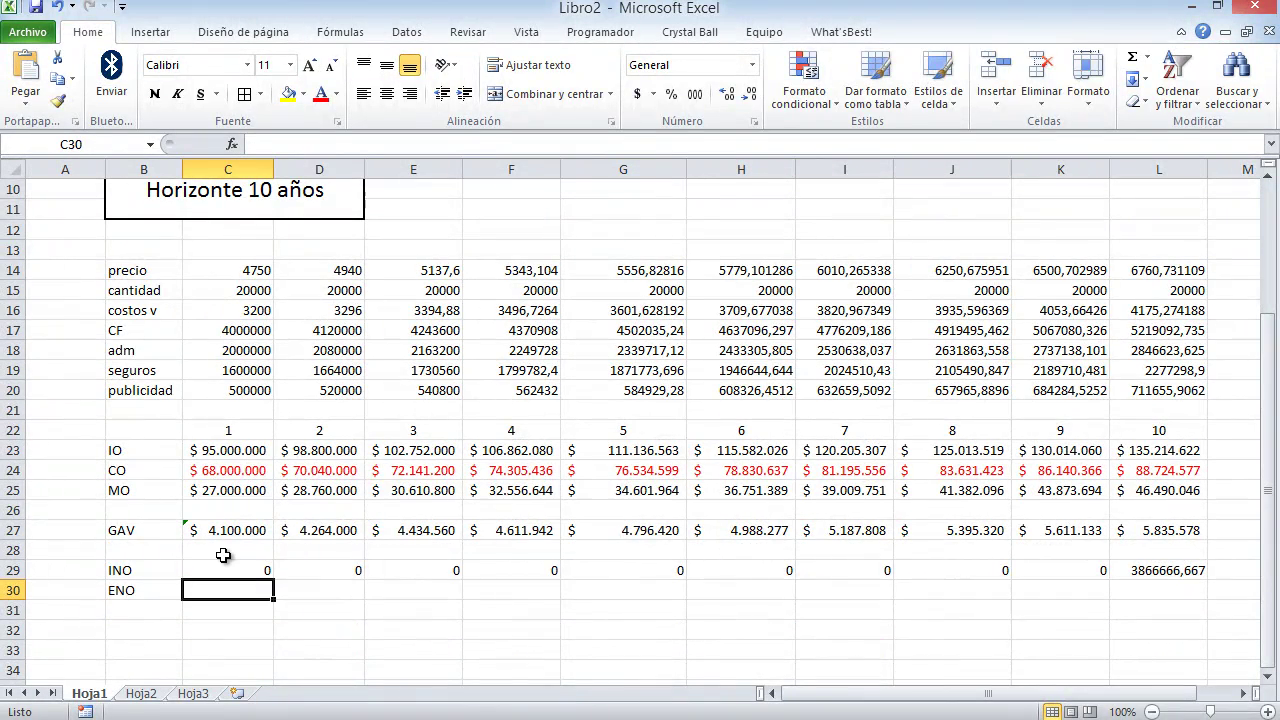
text(=)
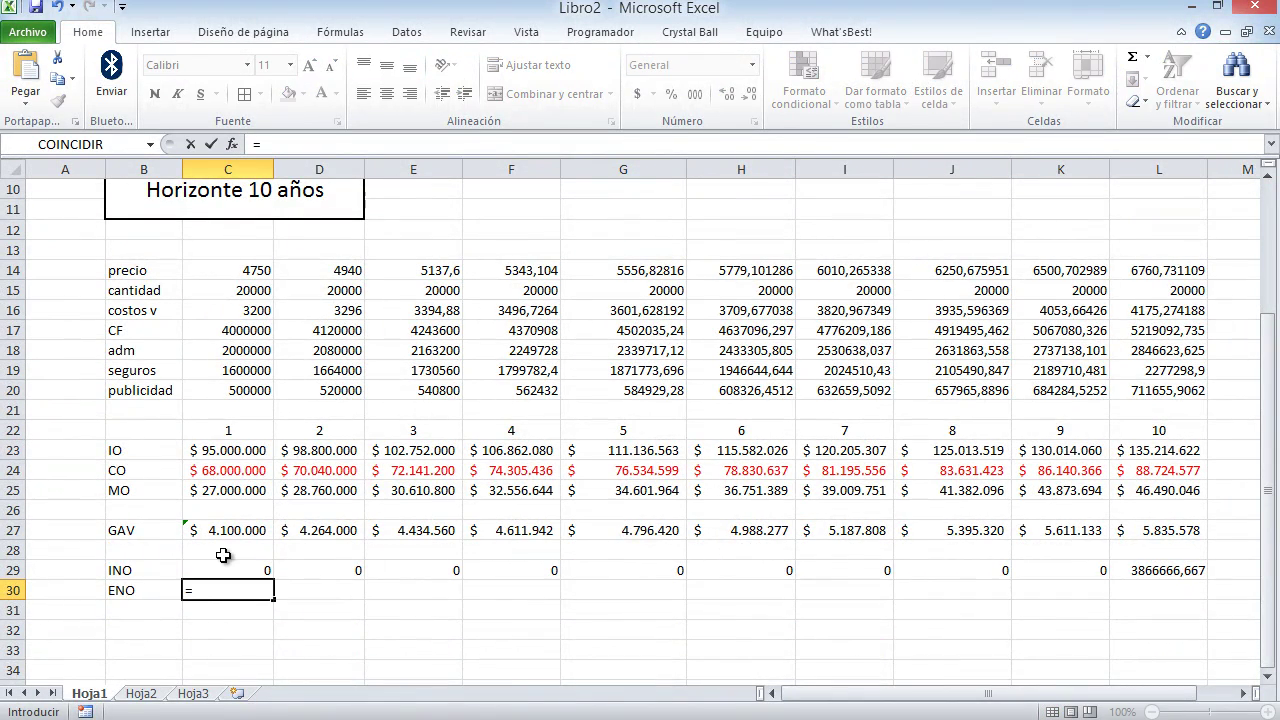
text(suma()
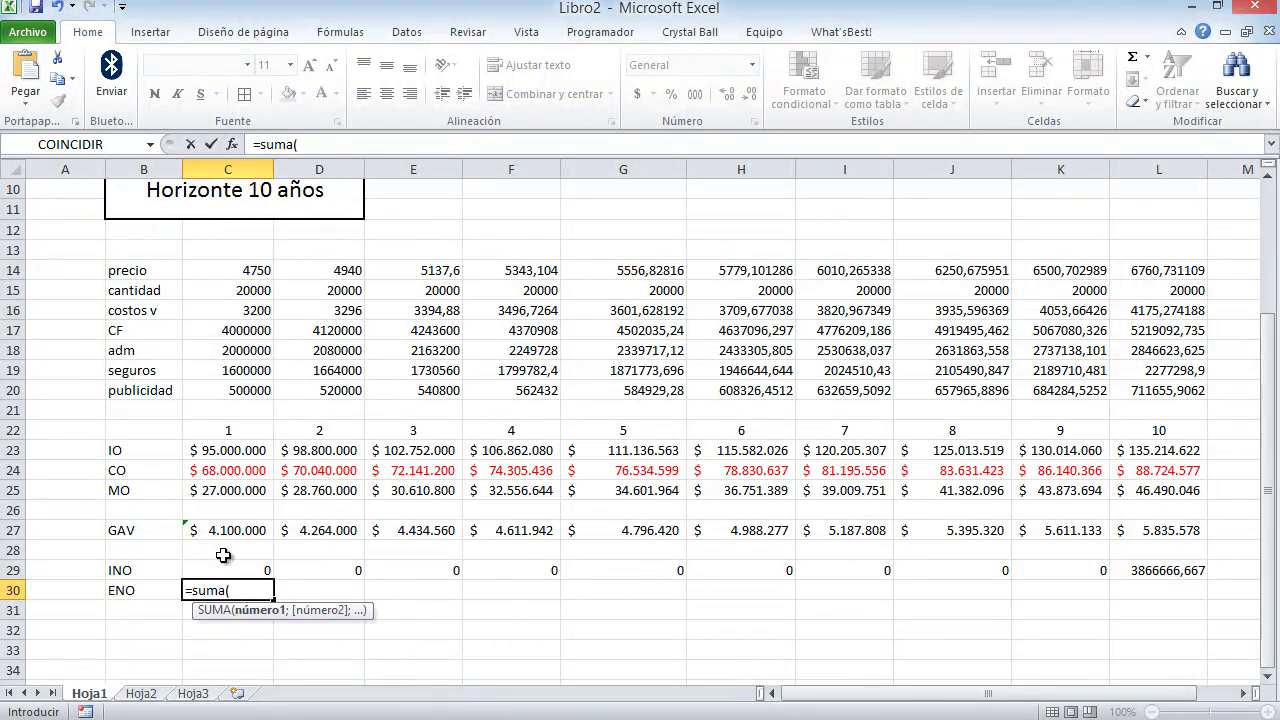
scroll(522, 482, up, 3)
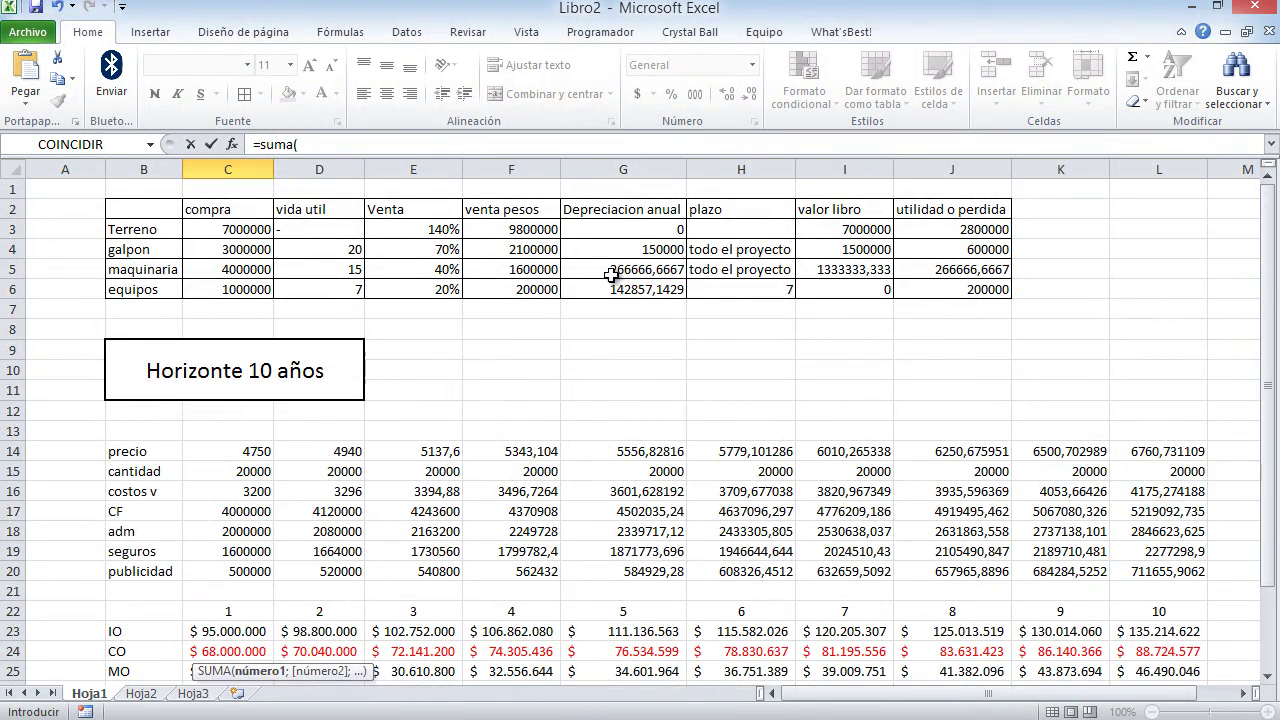
drag(675, 229, 655, 290)
key(Return)
scroll(655, 453, down, 2)
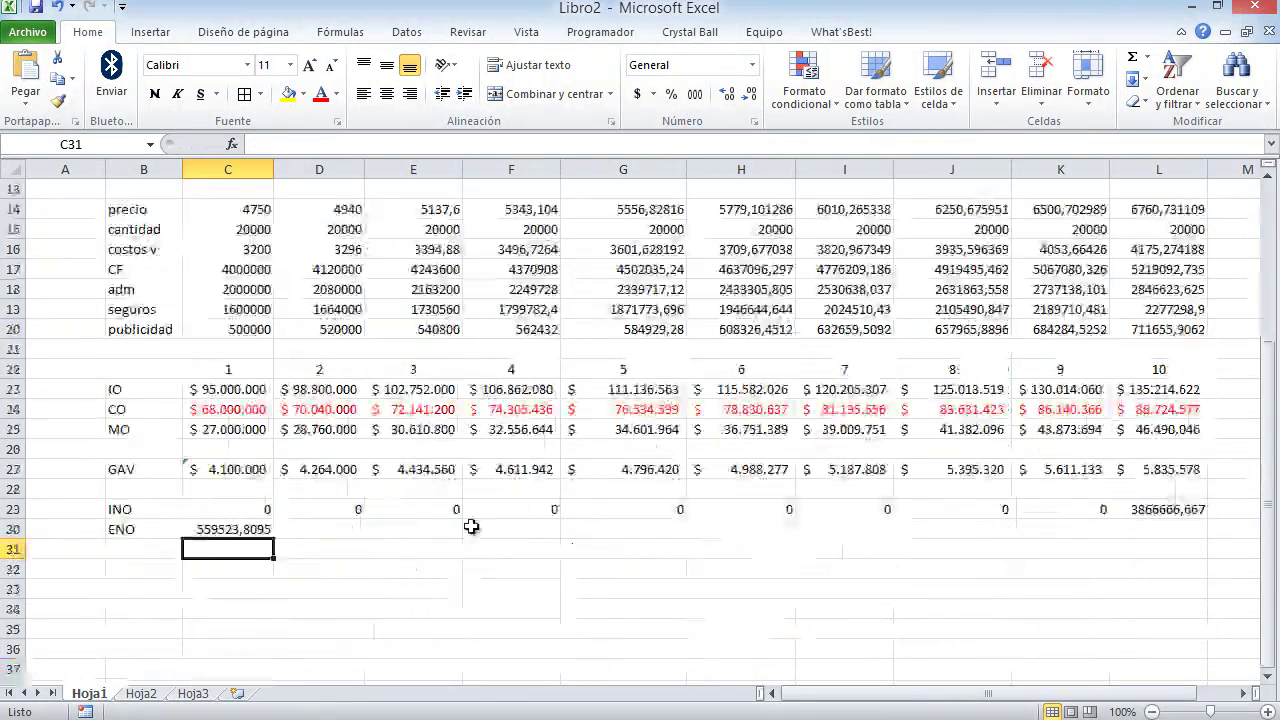
click(268, 535)
drag(275, 538, 893, 540)
Highlight the year headers in C22:L22 with a yellow fill.
drag(230, 369, 1160, 369)
click(288, 93)
click(250, 409)
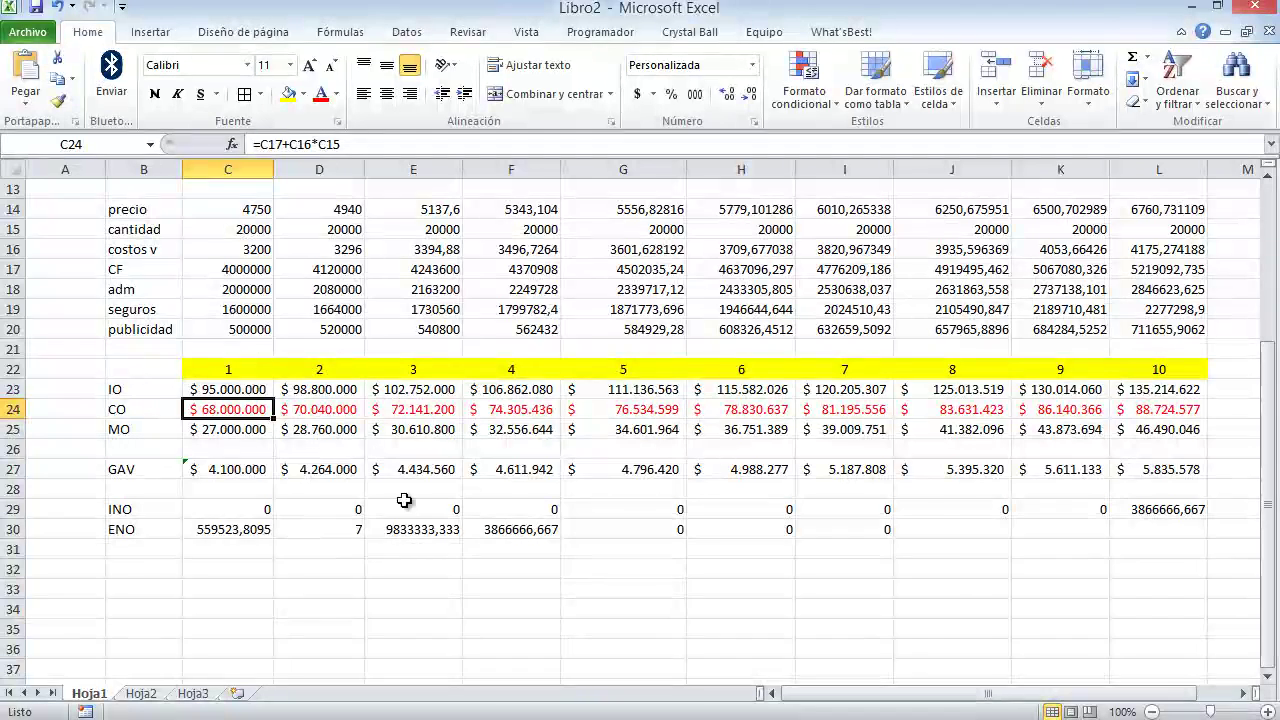
Change the C30 formula to =SUMA($G$3:$G$7) with absolute references and refill the ENO row through I30.
click(258, 535)
click(300, 146)
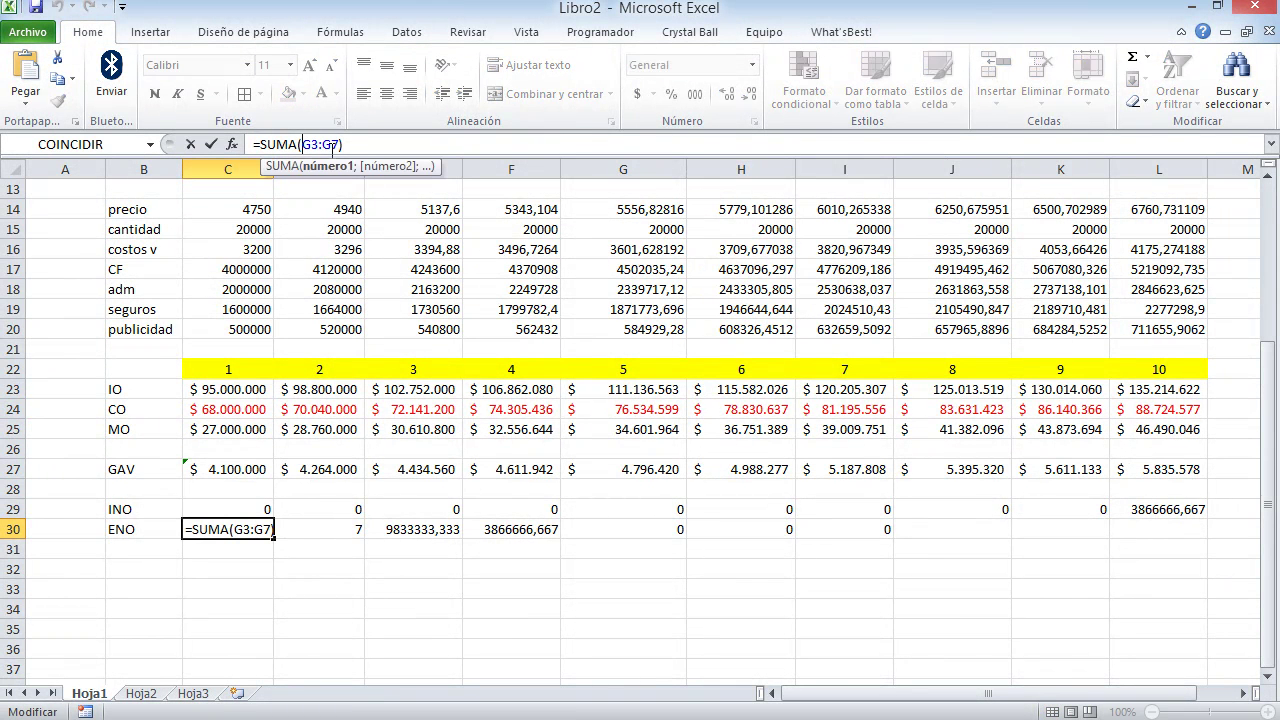
text($)
key(Right)
text($)
key(Right)
key(Right)
text($)
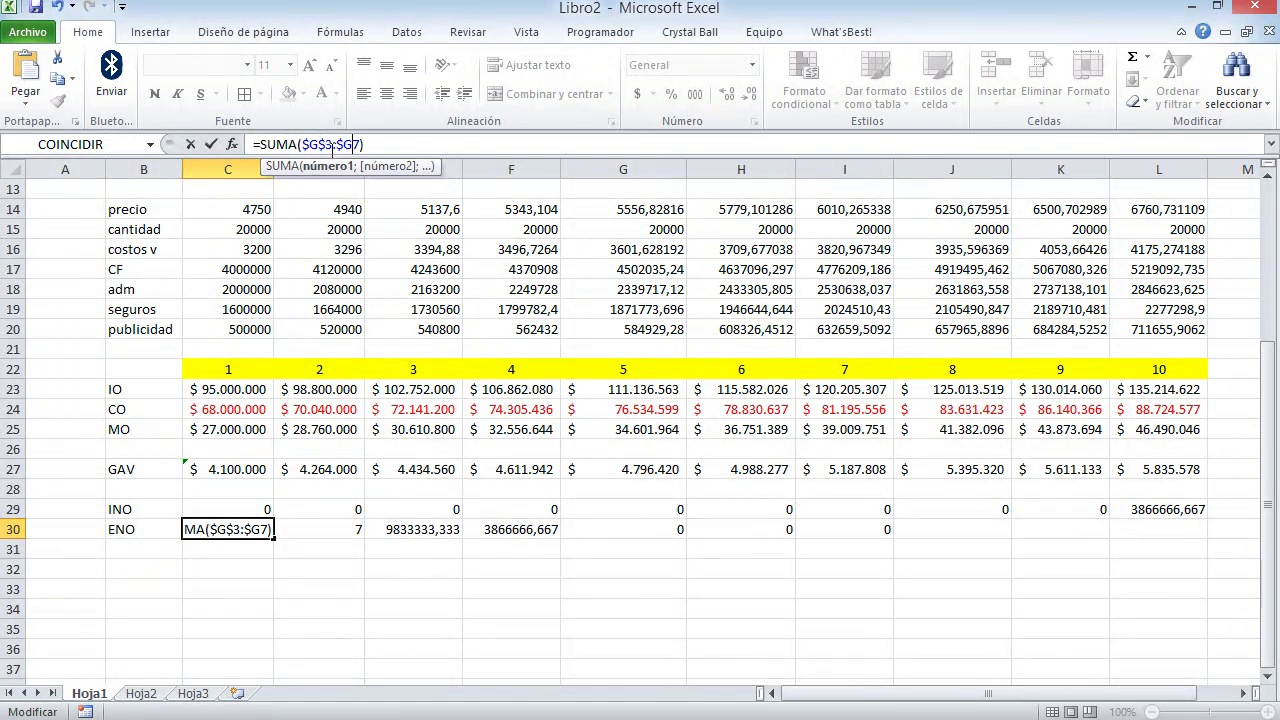
key(Return)
click(228, 537)
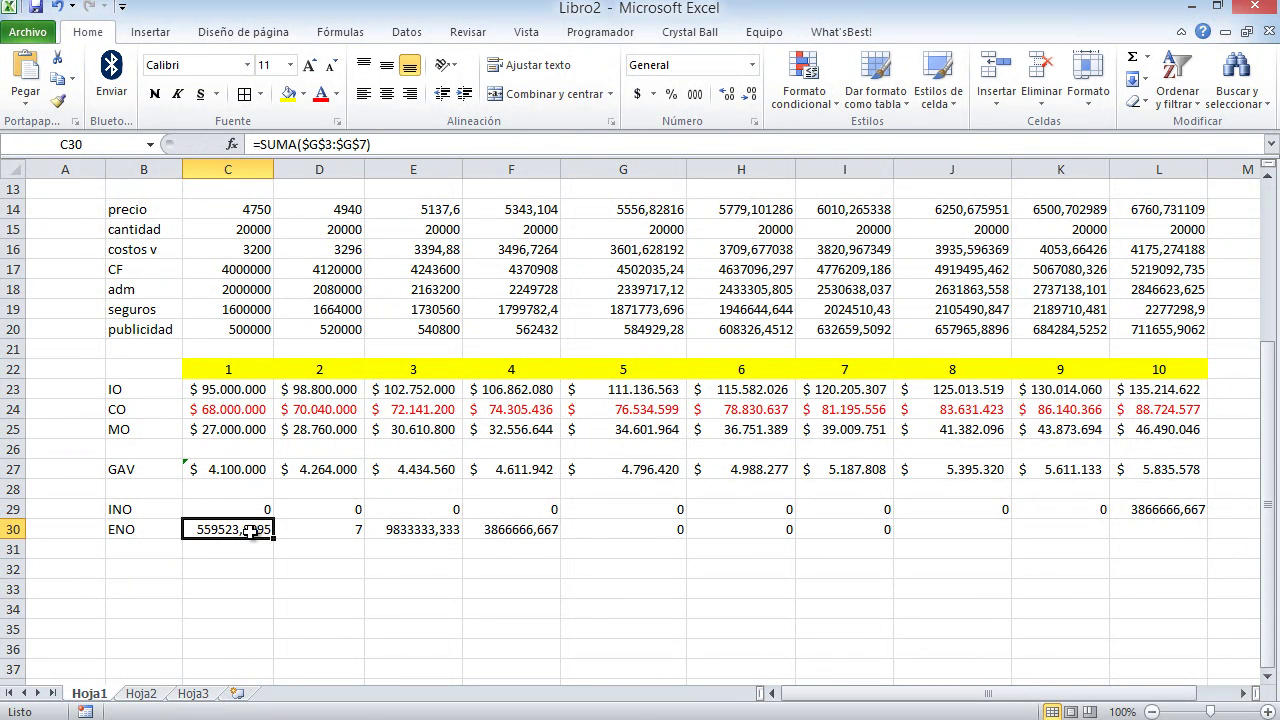
drag(273, 538, 890, 545)
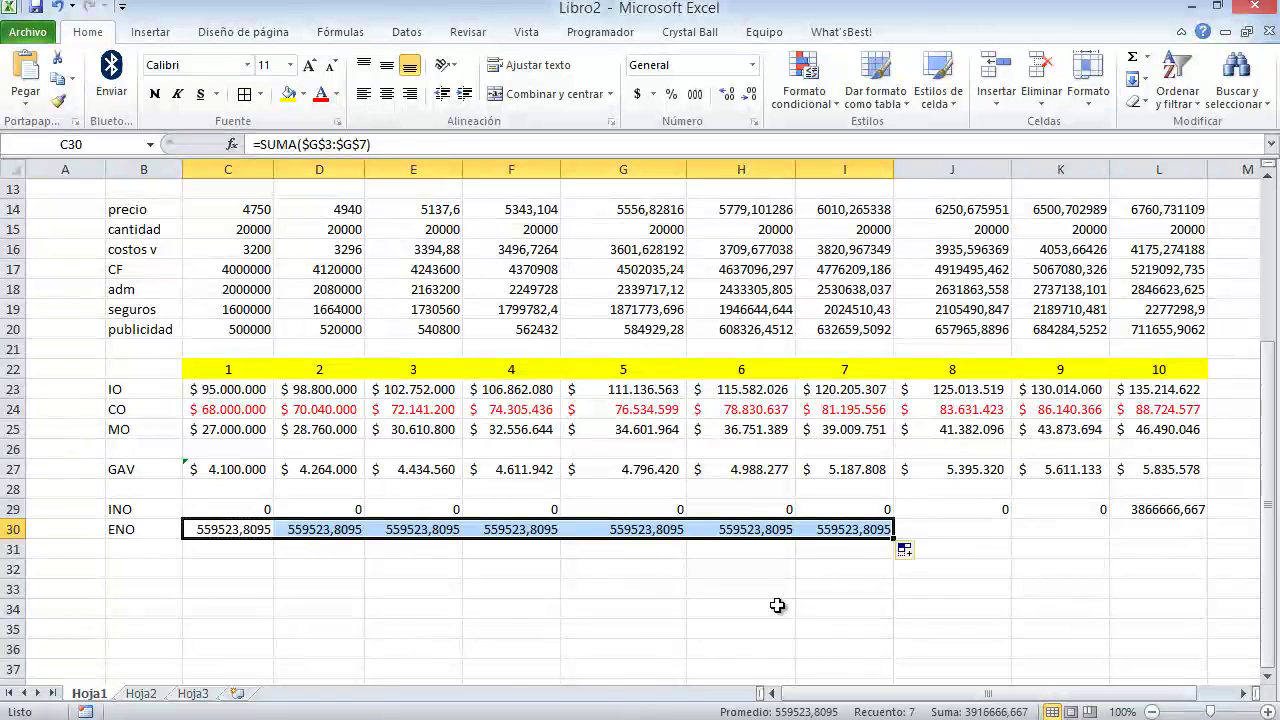
click(556, 587)
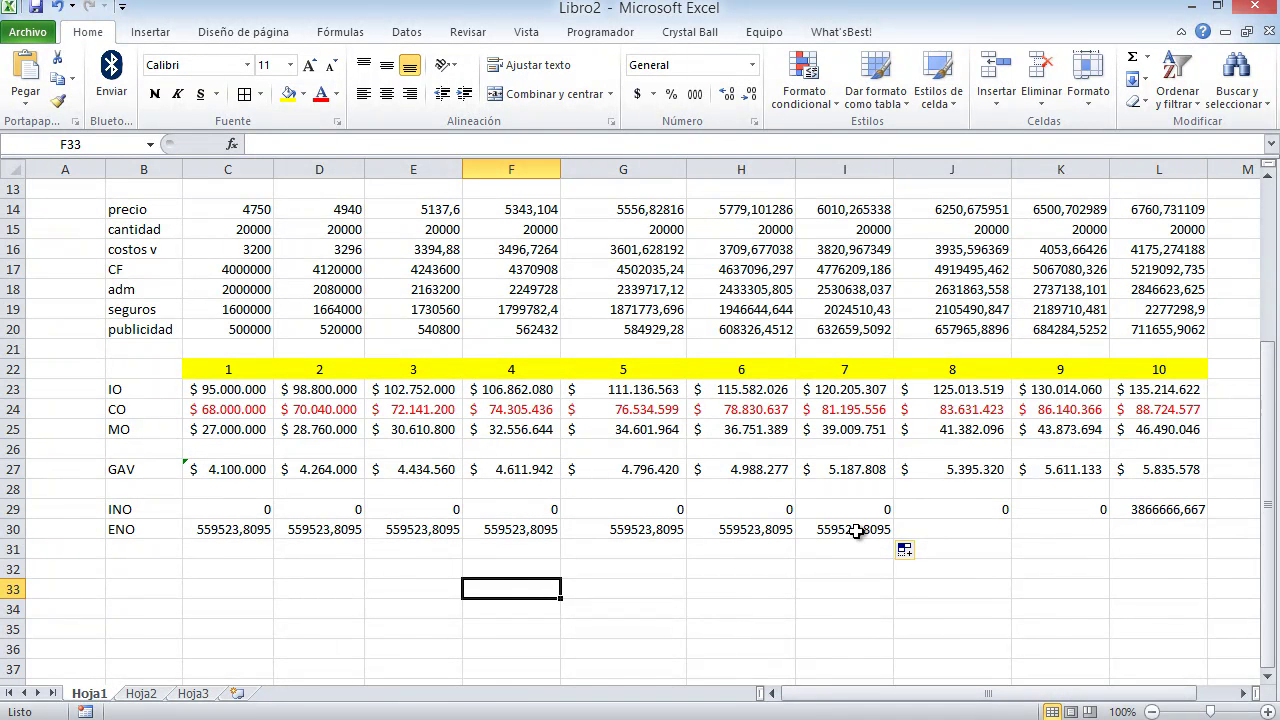
Enter =SUMA(G3:G5) in J30 as the year 8 ENO, leaving out the equipos depreciation.
click(957, 530)
text(=)
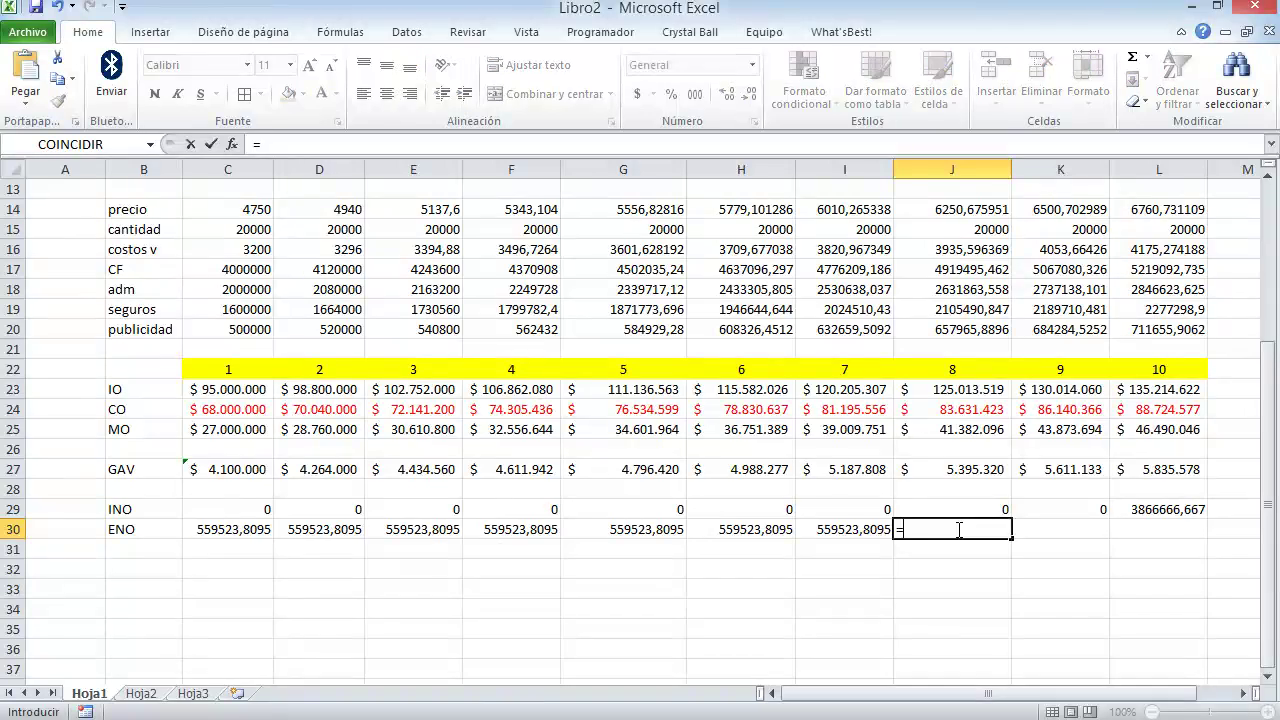
text(suma()
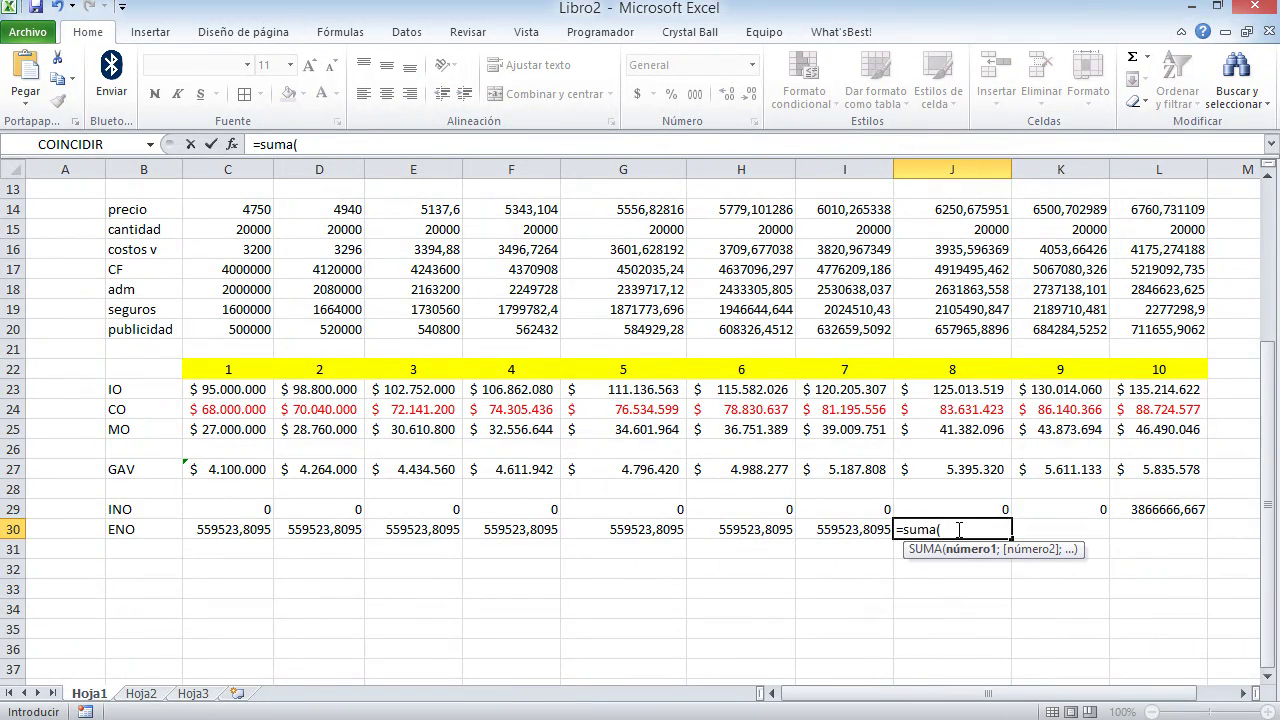
scroll(888, 476, up, 4)
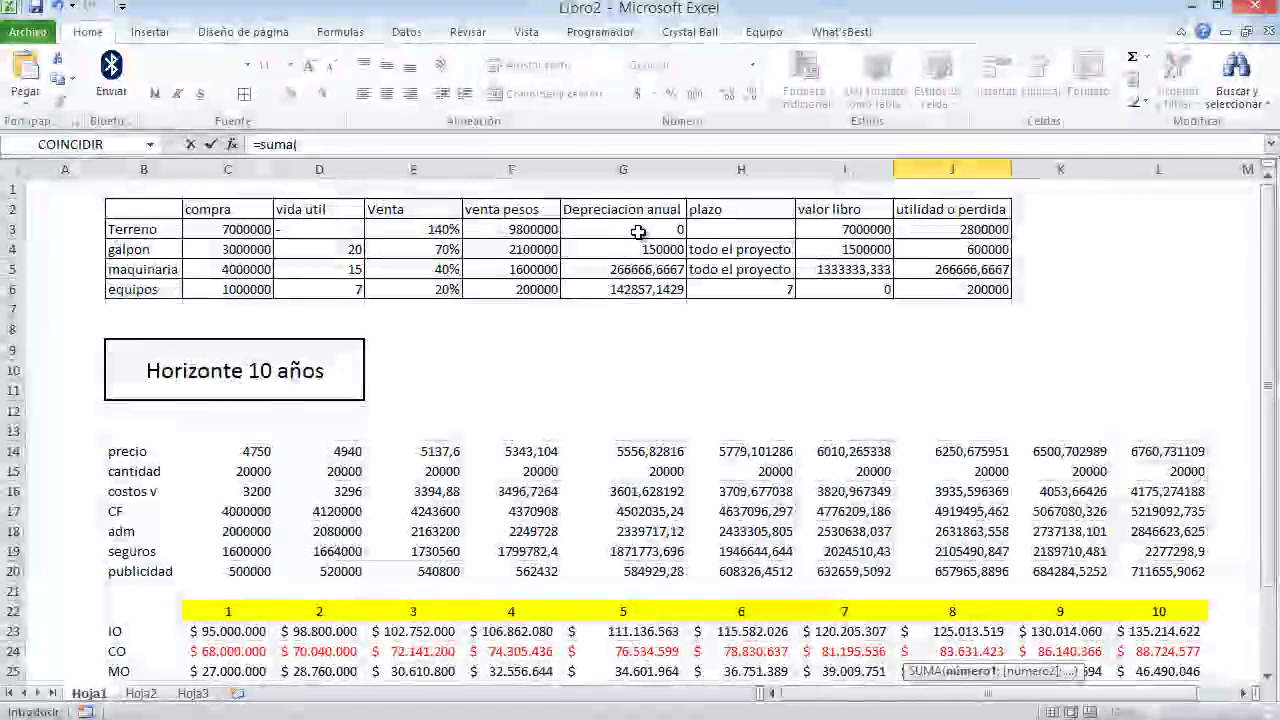
drag(645, 232, 643, 265)
key(Return)
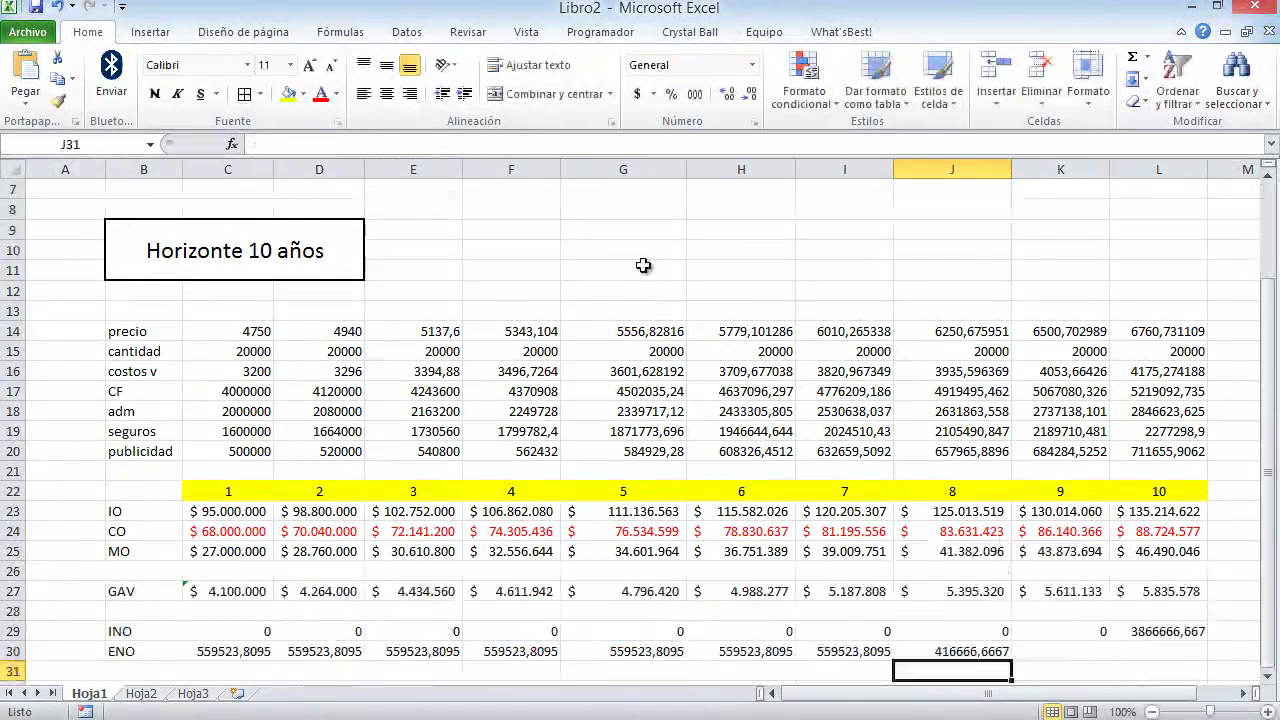
Change the J30 formula to =SUMA($G$3:$G$5) with absolute references and fill the ENO row through L30.
click(972, 648)
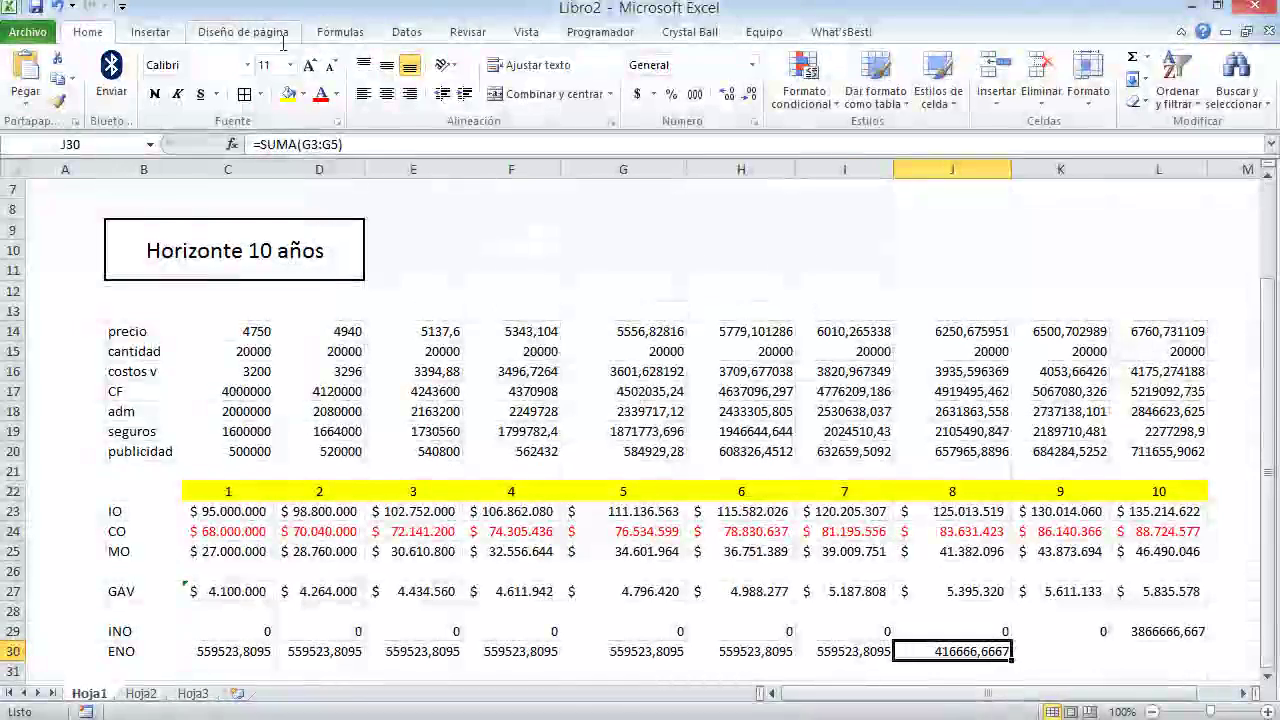
click(299, 144)
text($)
key(Right)
text($)
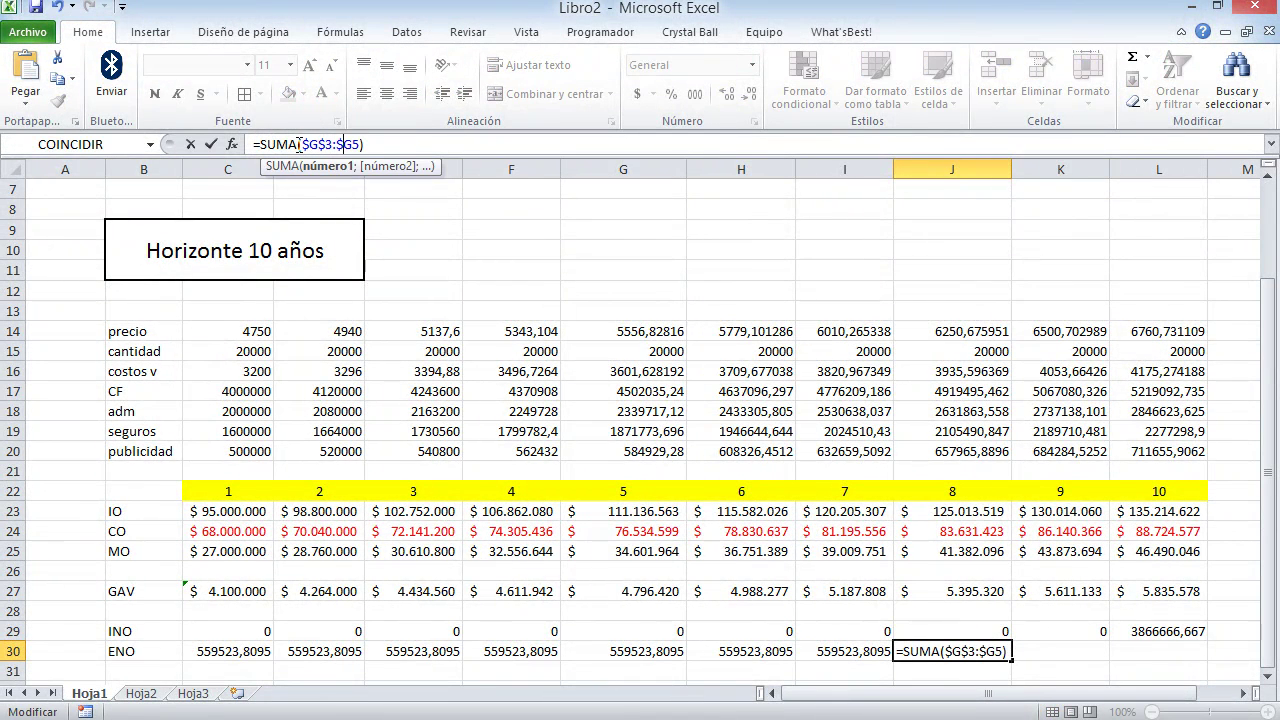
key(Return)
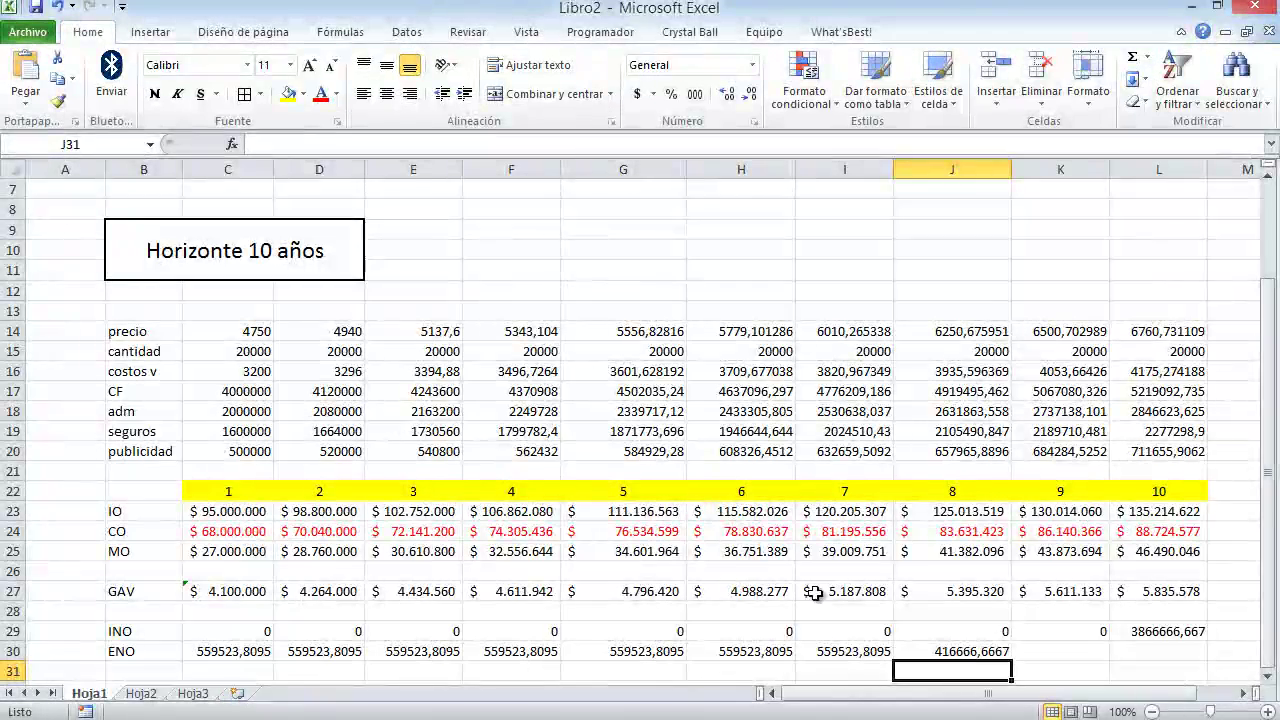
click(955, 650)
drag(1013, 657, 1172, 658)
Format the INO and ENO values in C29:L30 as accounting currency with no decimals.
scroll(920, 537, down, 1)
scroll(920, 537, down, 1)
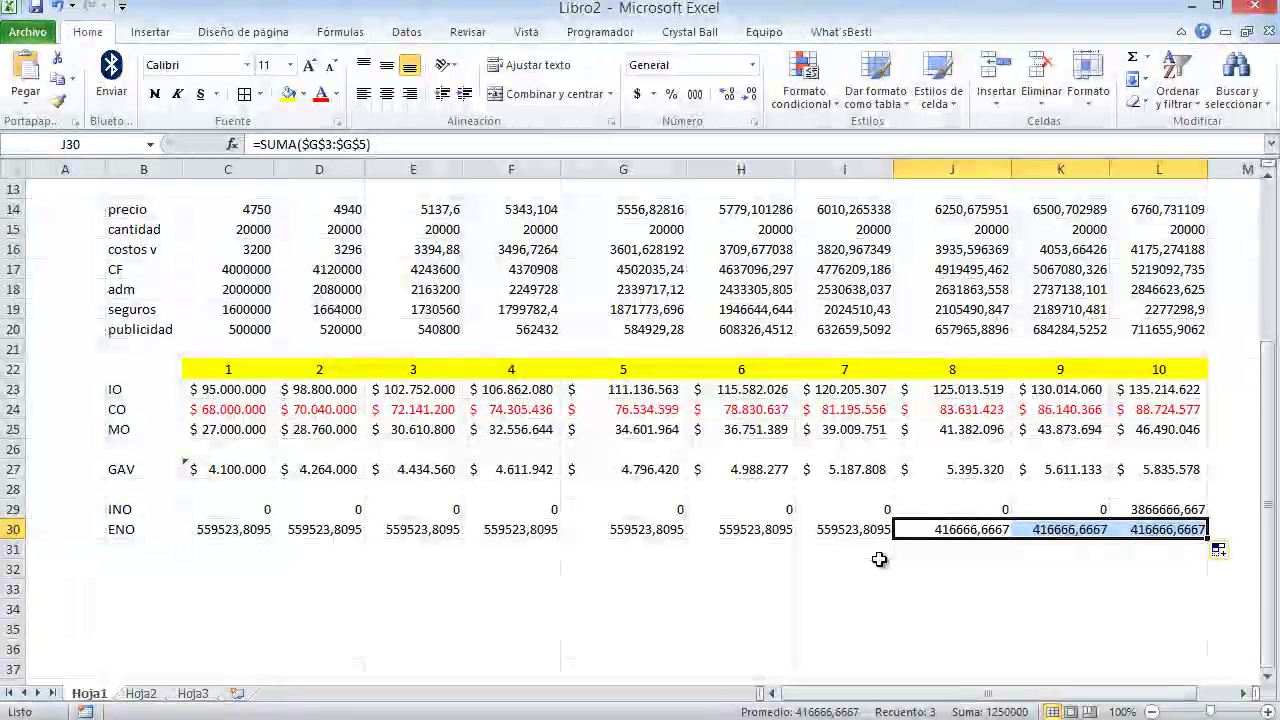
drag(215, 530, 1150, 511)
click(637, 93)
click(749, 93)
click(749, 93)
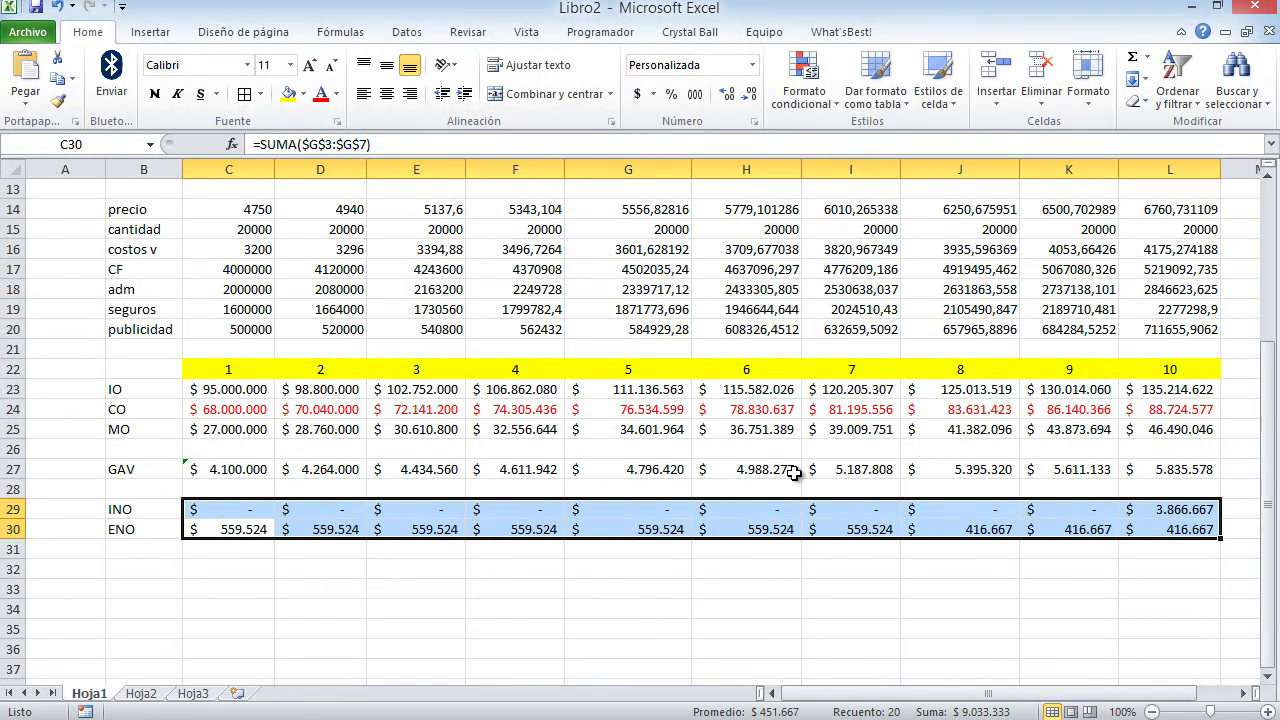
Color the ENO values in C30:L30 and the GAV values in C27:L27 red.
drag(230, 529, 1166, 531)
click(321, 93)
drag(235, 468, 1177, 469)
click(320, 95)
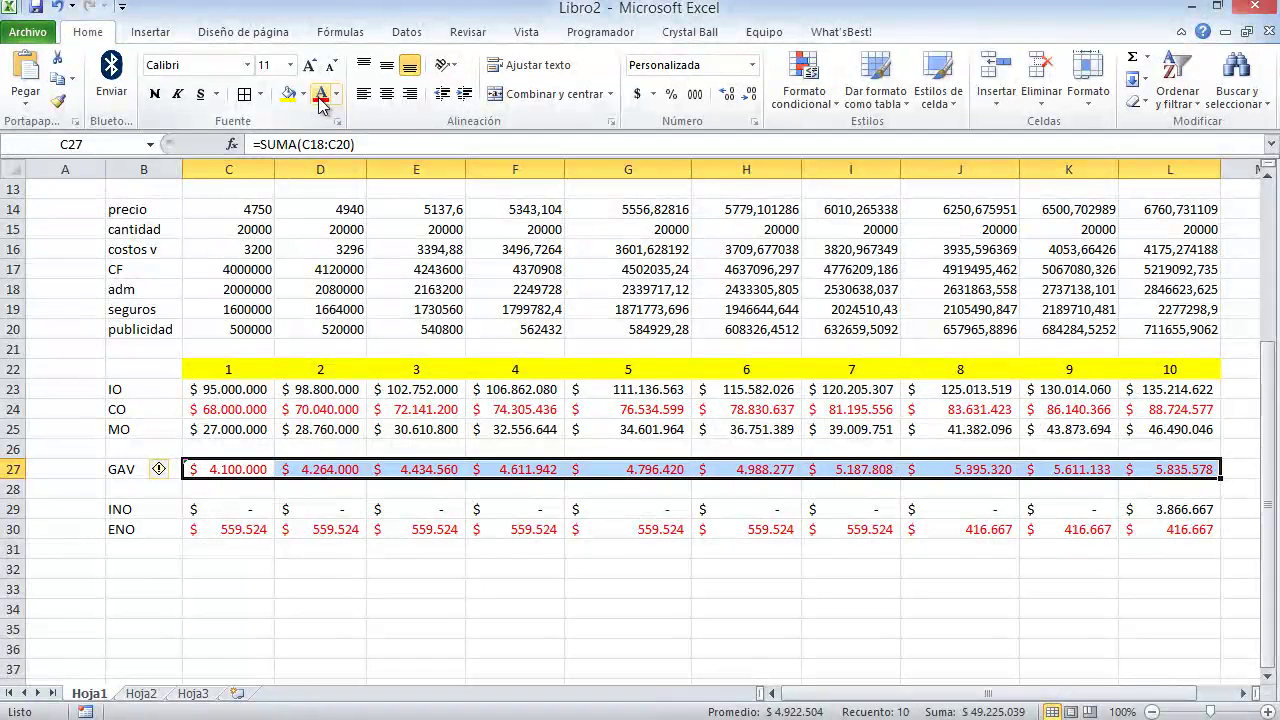
click(318, 578)
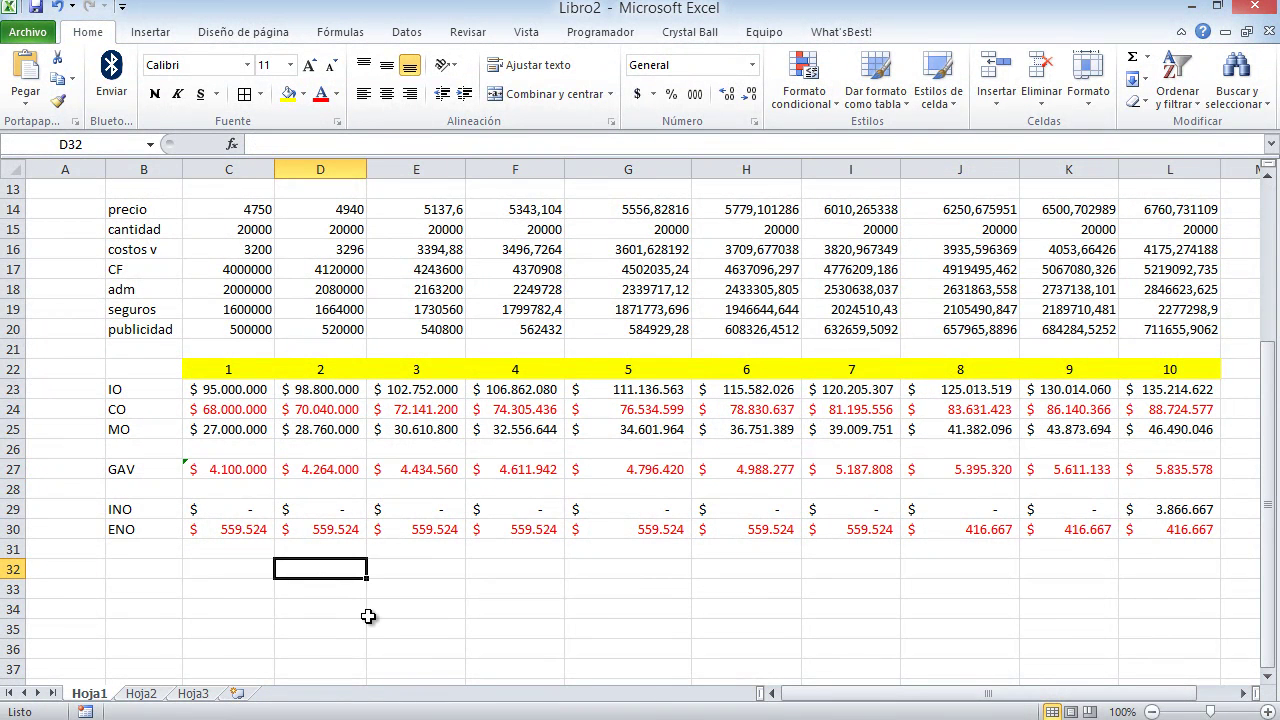
Enter the row labels IF in B32 and EF in B33.
click(167, 569)
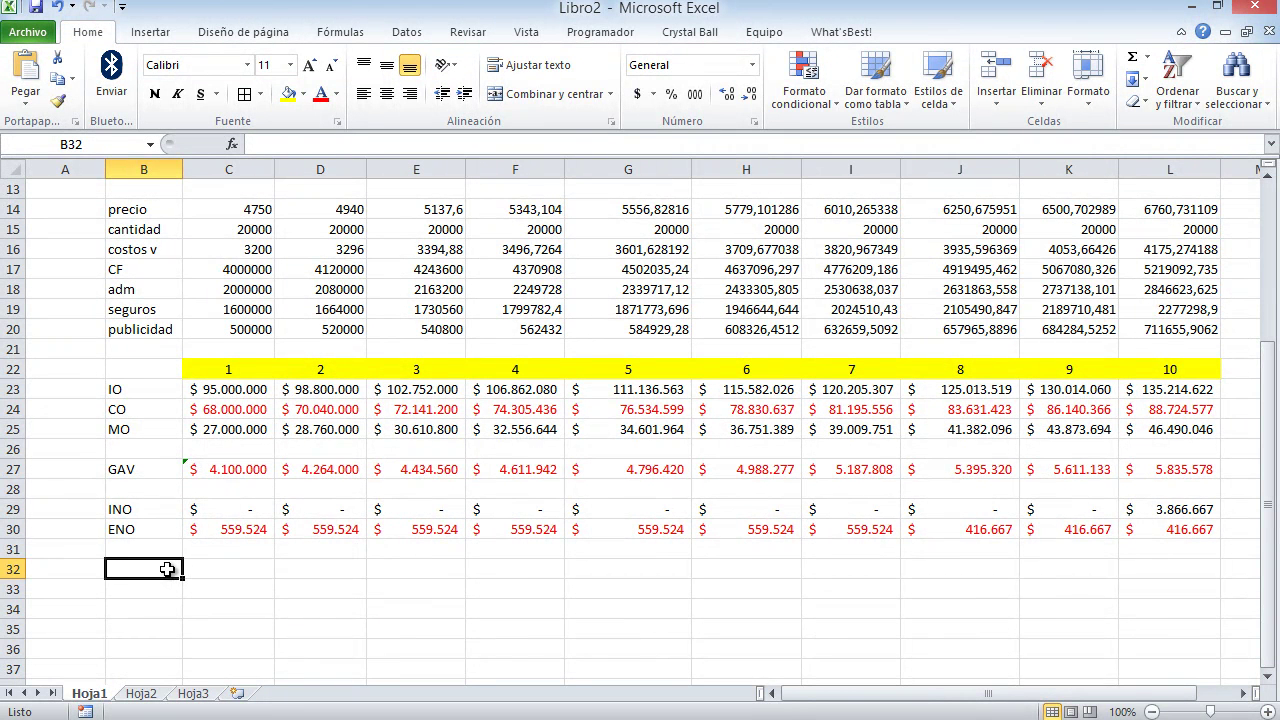
text(IF)
key(Return)
text(E)
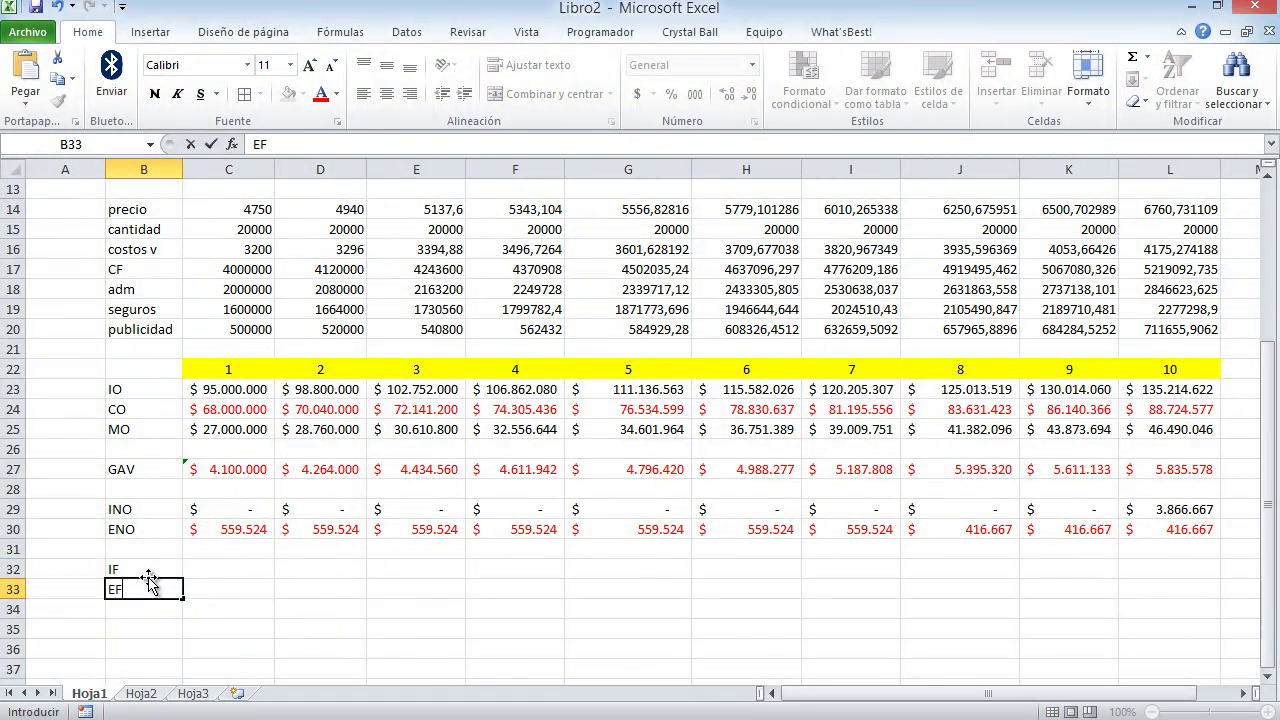
text(F)
key(Return)
Enter 0 as the year 1 IF in C32 and fill the row through L32.
click(204, 561)
text(0)
key(Return)
click(241, 576)
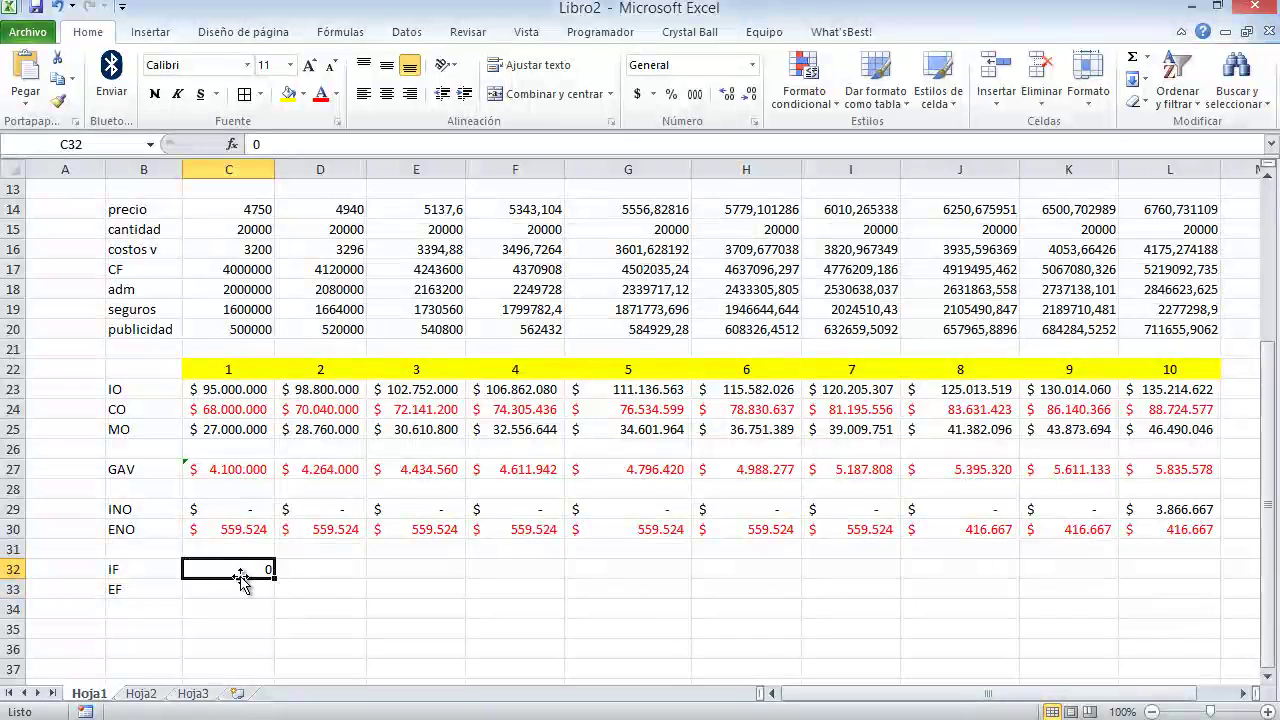
drag(276, 577, 1226, 585)
Enter the row labels UAI in B35 and IMPUESTO in B37.
click(216, 591)
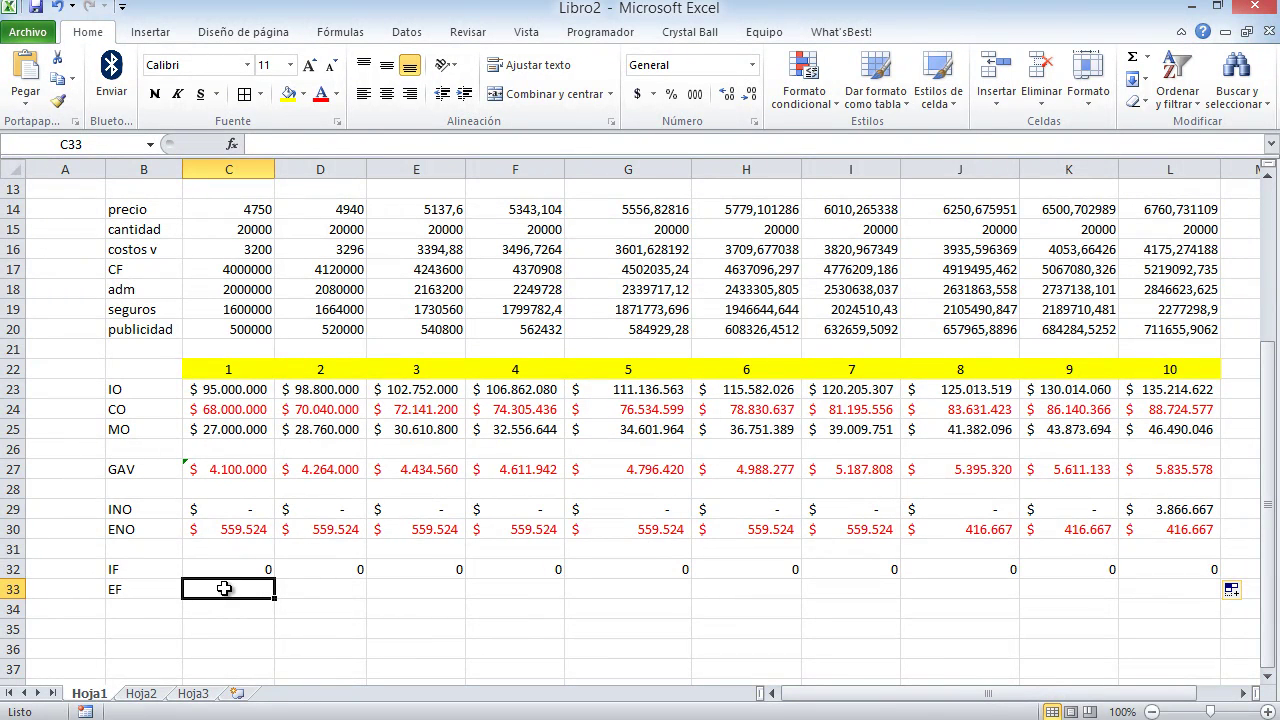
scroll(250, 560, down, 3)
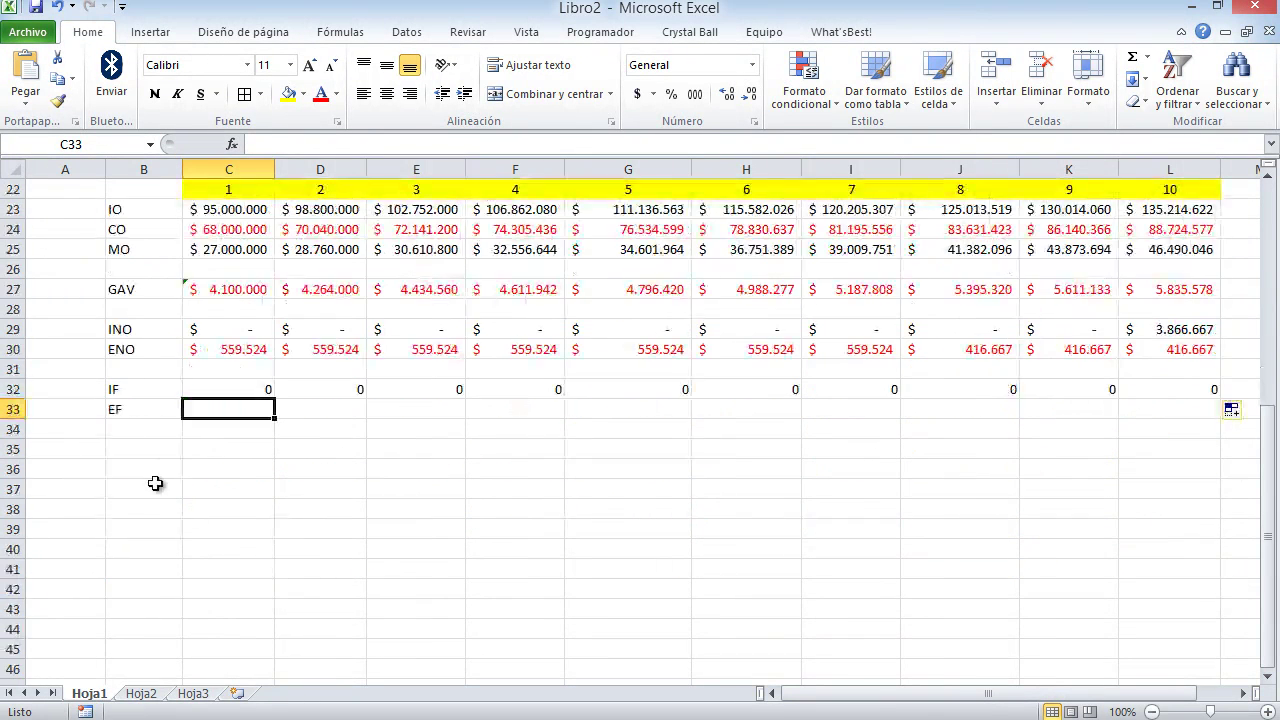
click(137, 452)
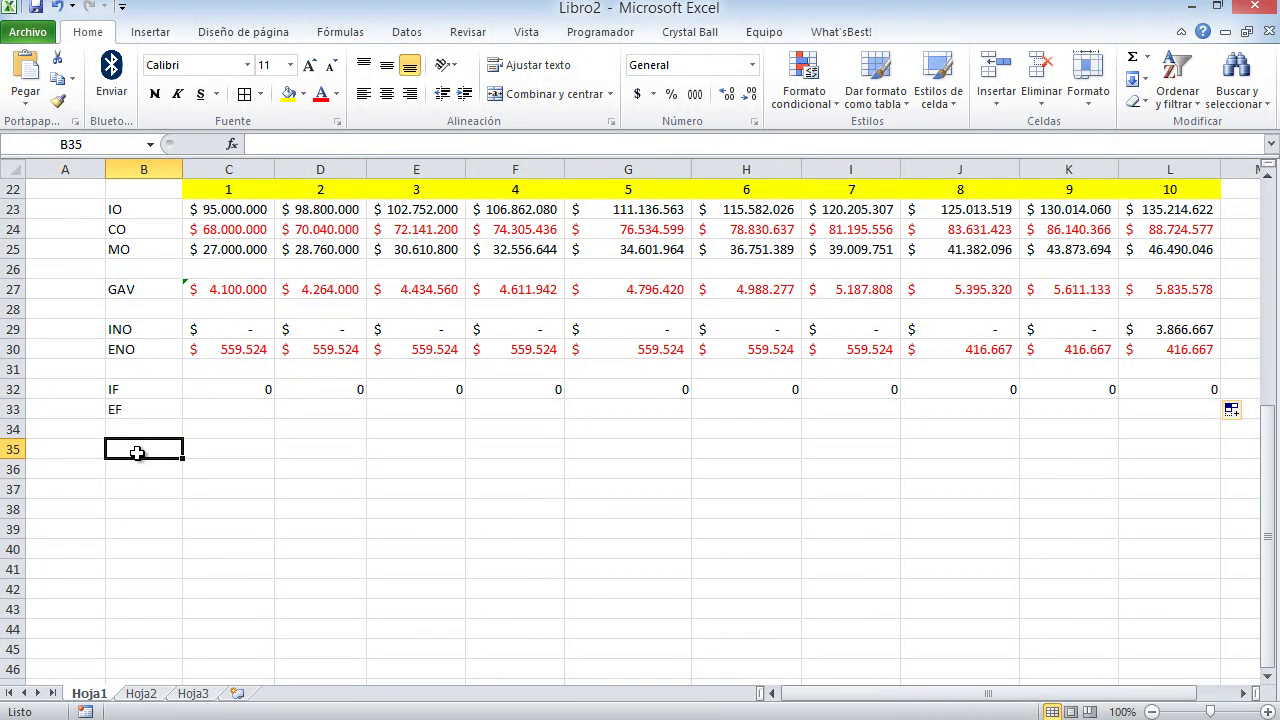
text(UAI)
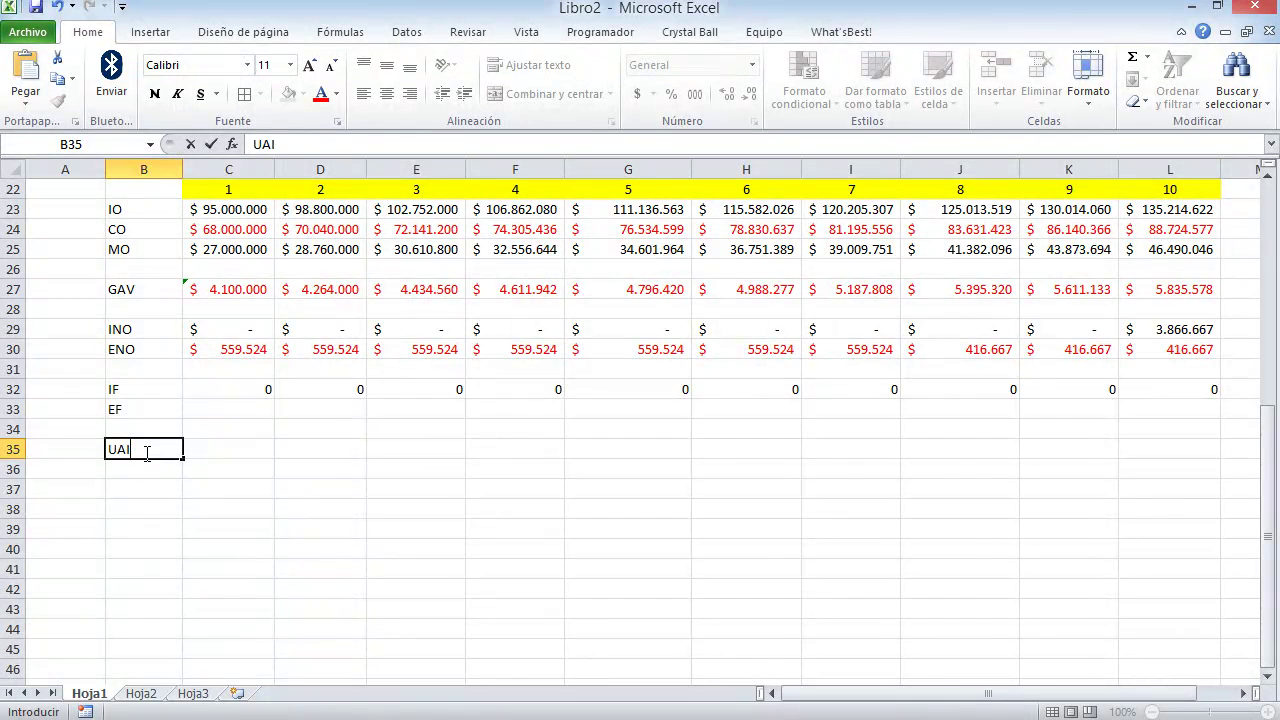
key(Tab)
key(Return)
key(Return)
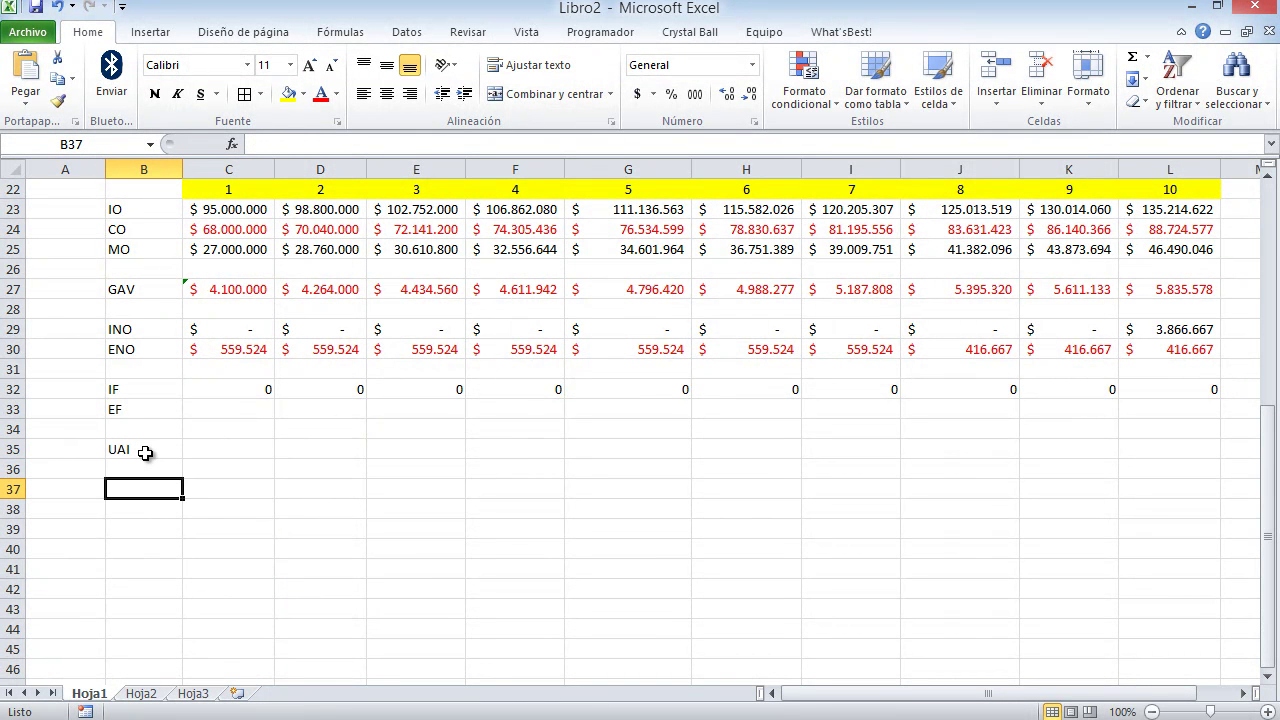
text(IMPUESTO)
key(Return)
drag(229, 492, 1186, 489)
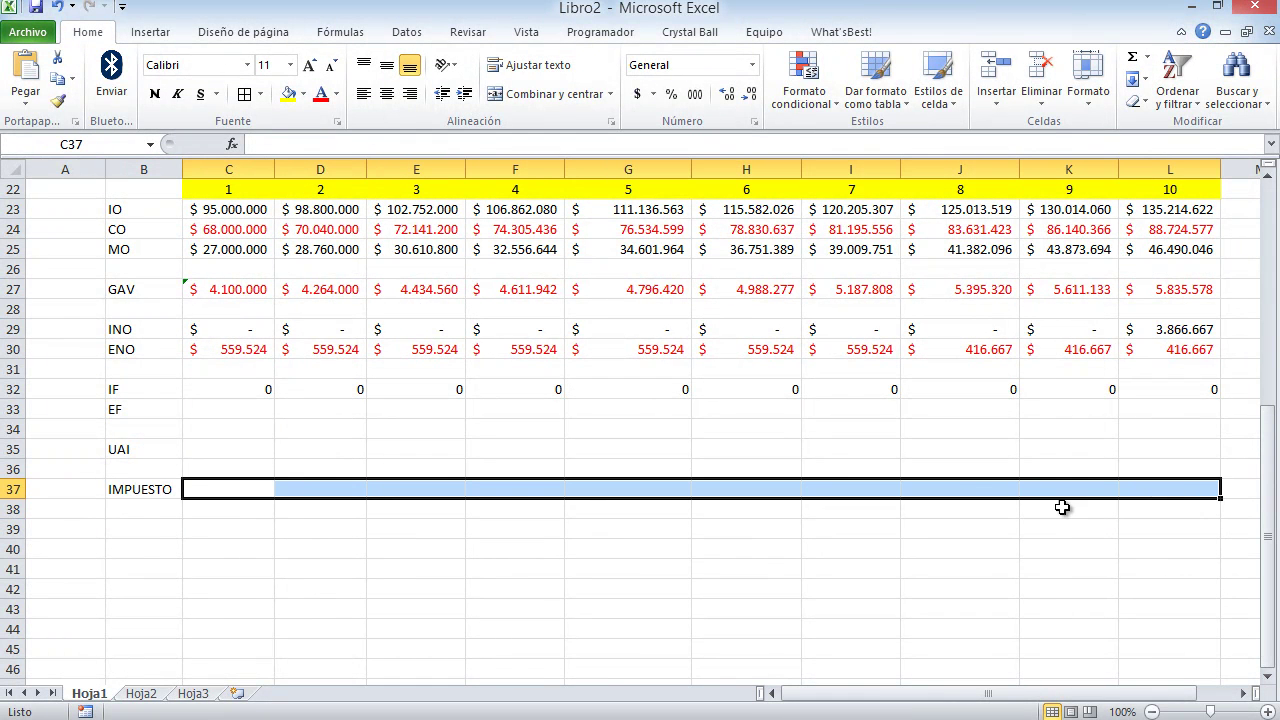
Label the loan table rows in C43:C47 as años, cuota, interes, amortizacion and saldo.
scroll(700, 450, down, 2)
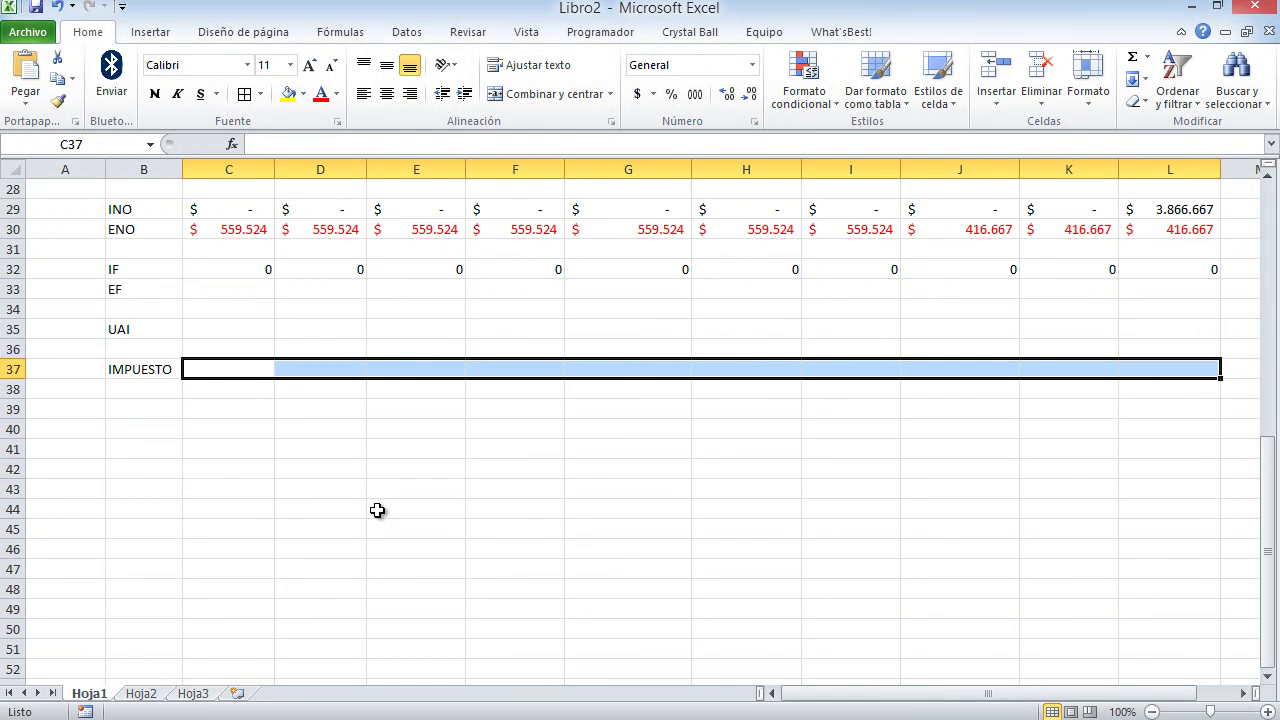
click(191, 484)
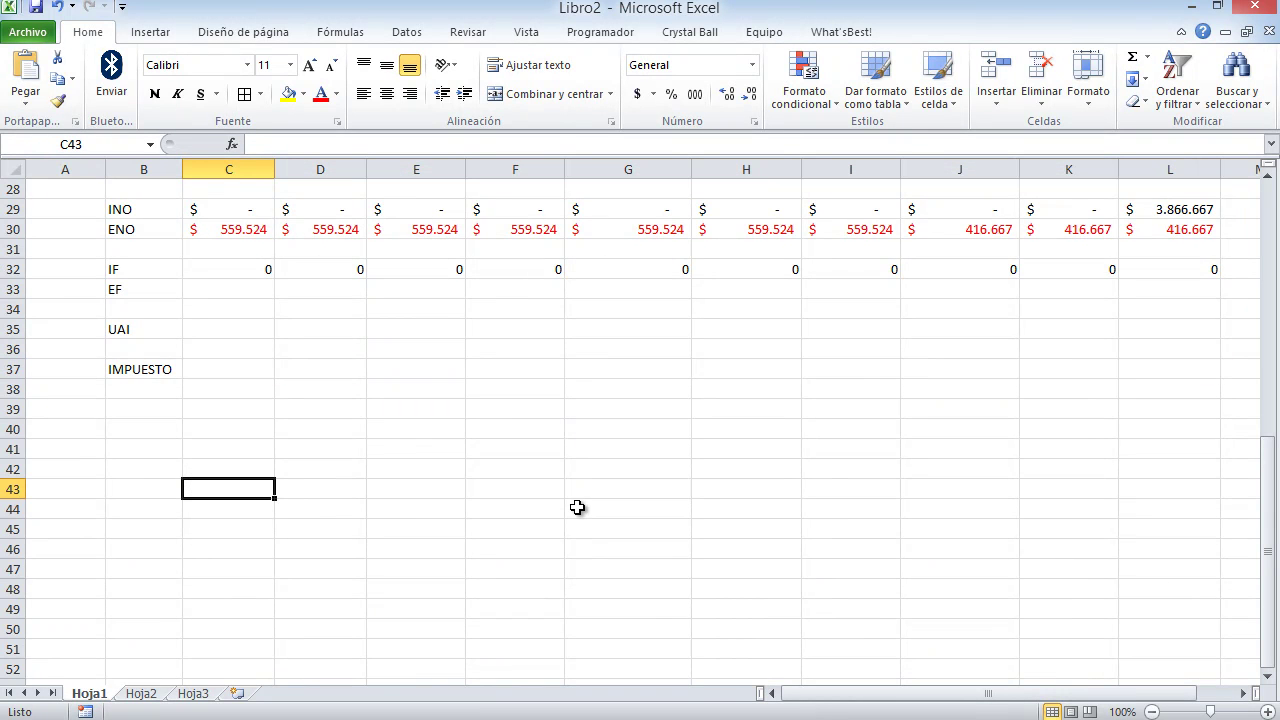
text(años)
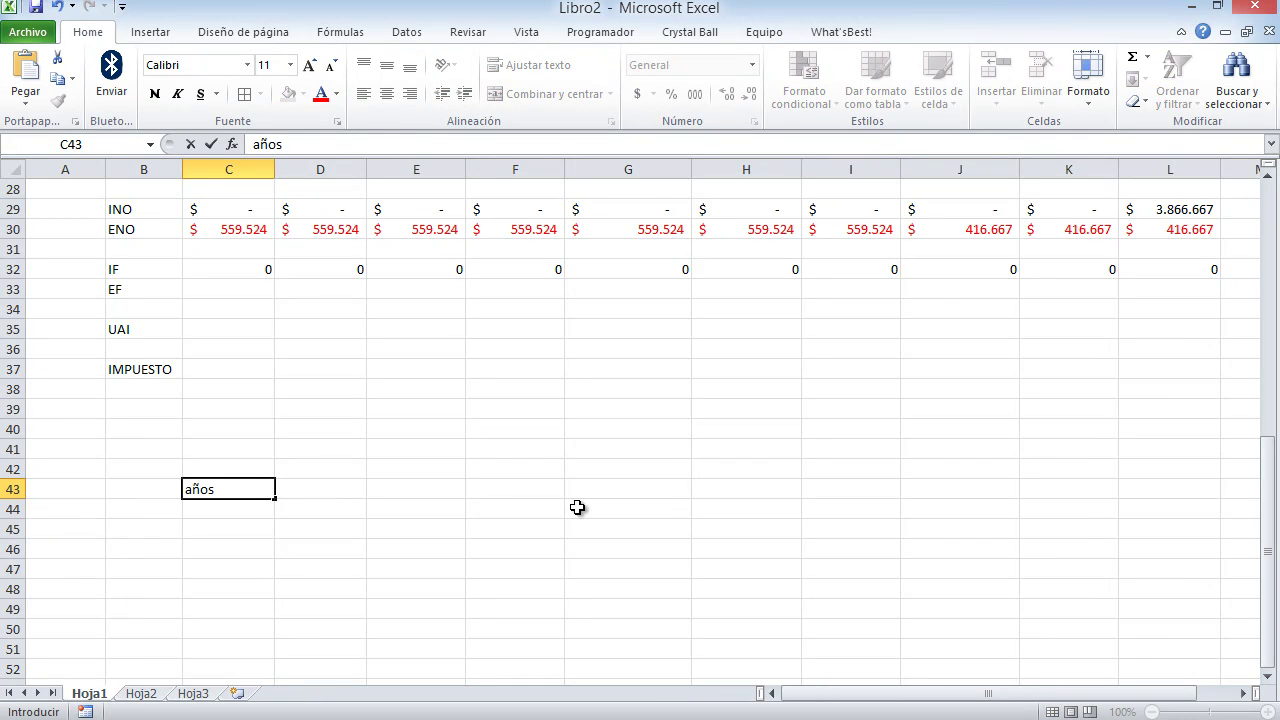
key(Return)
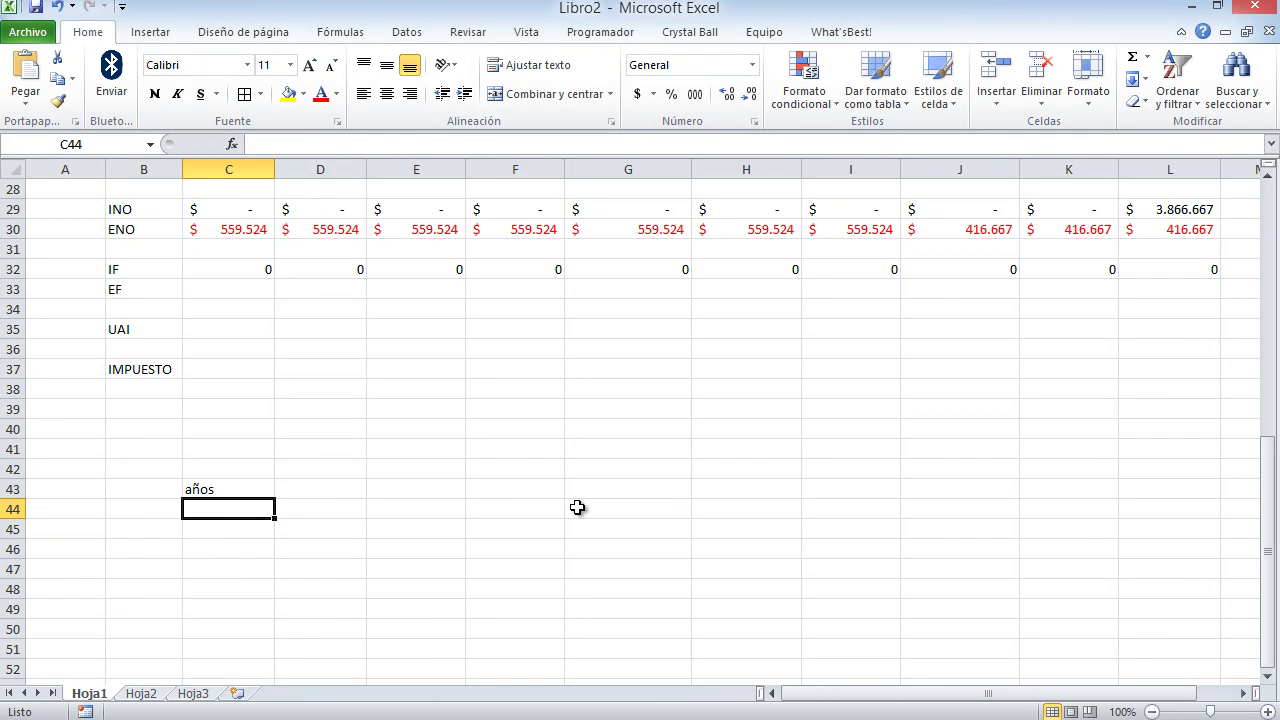
text(cuota)
key(Return)
text(interes)
key(Return)
text(amo)
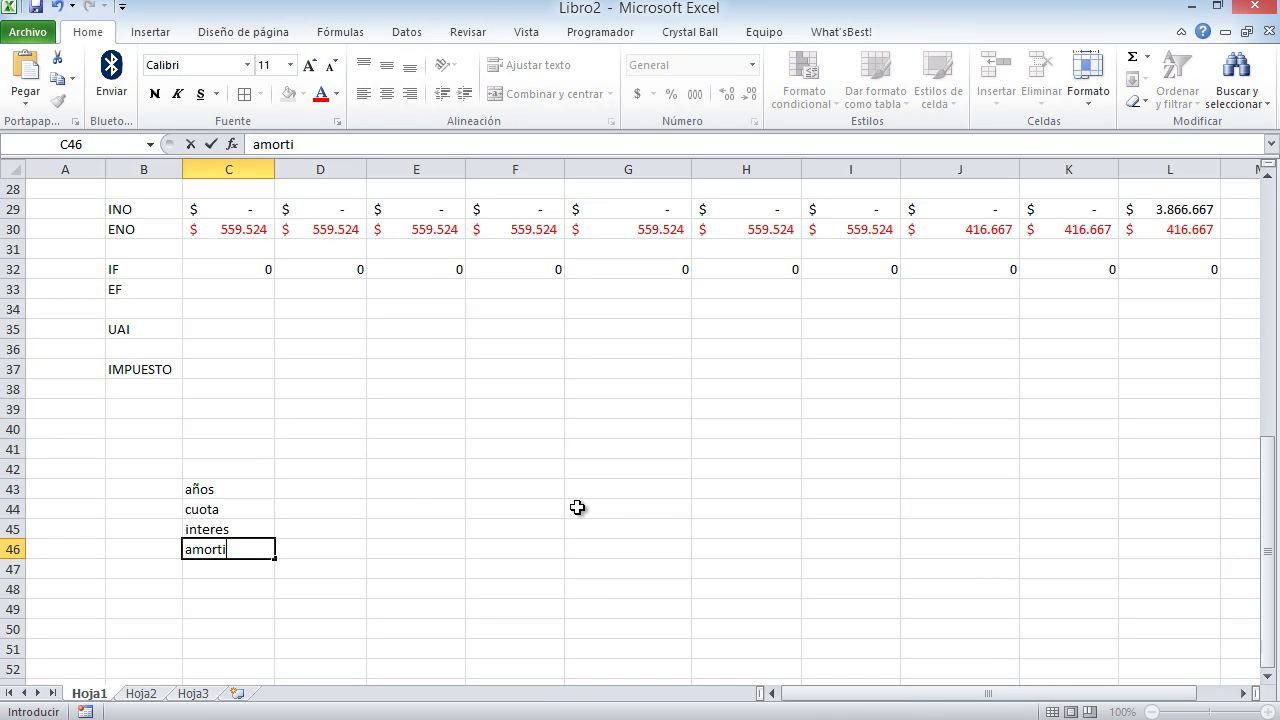
key(Return)
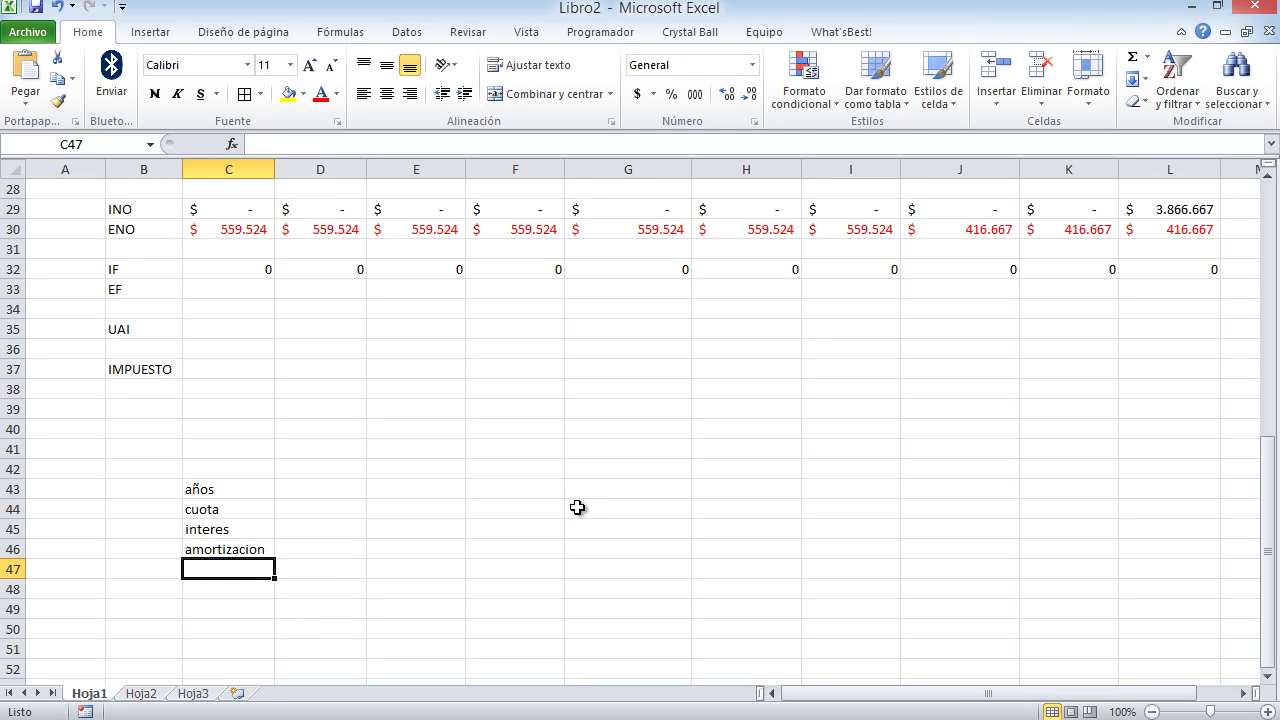
text(saldo)
key(Return)
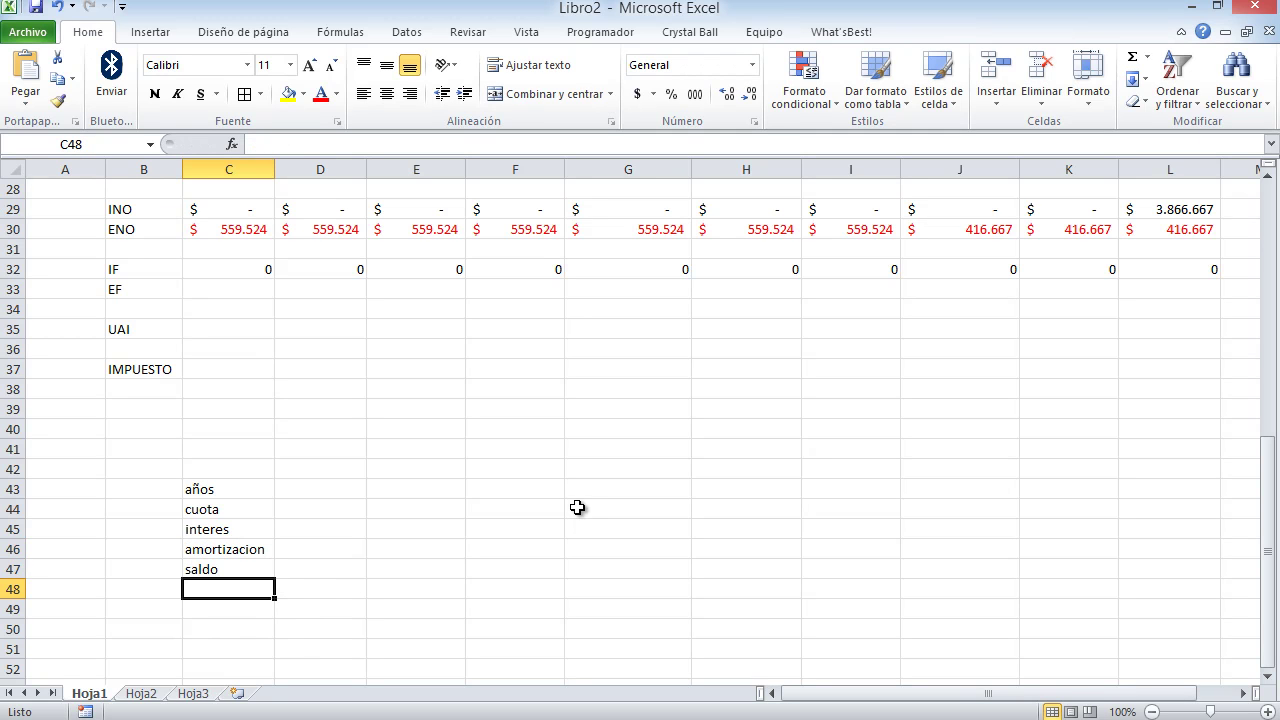
Switch to the Word exercise guide and read the paragraph on available capital and the bank loan terms.
click(338, 469)
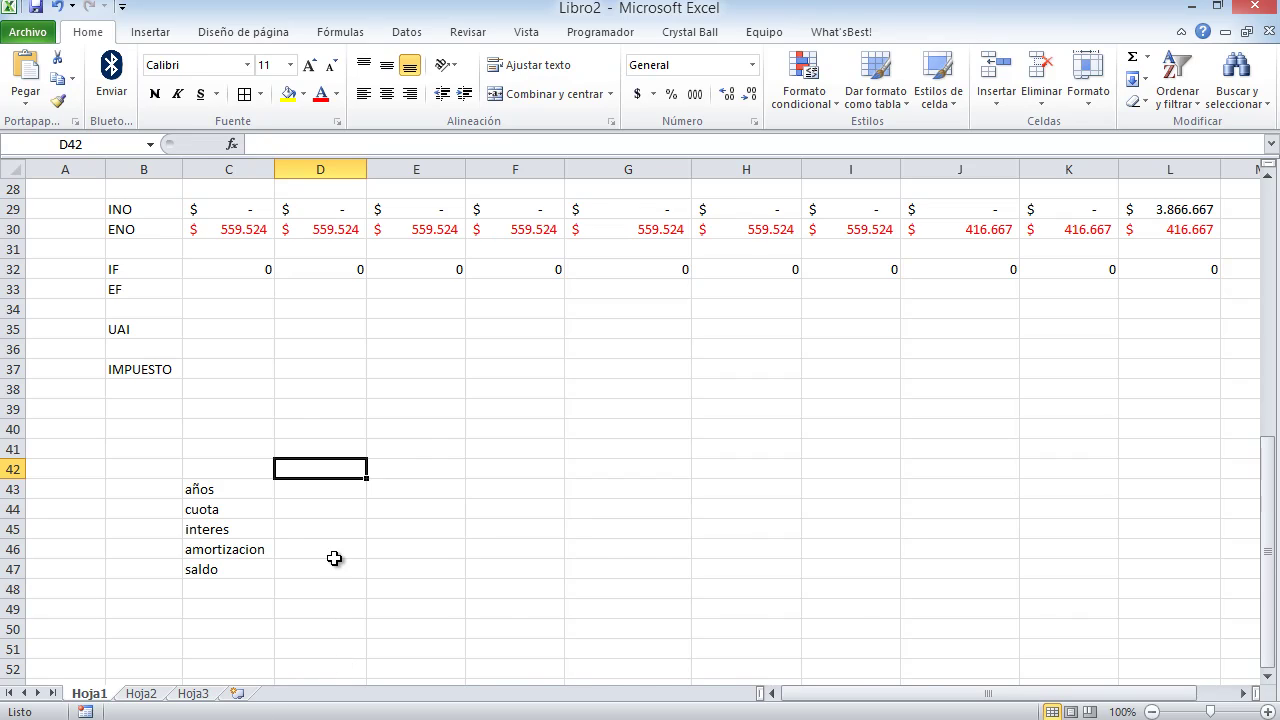
key(alt+Tab)
scroll(366, 532, down, 3)
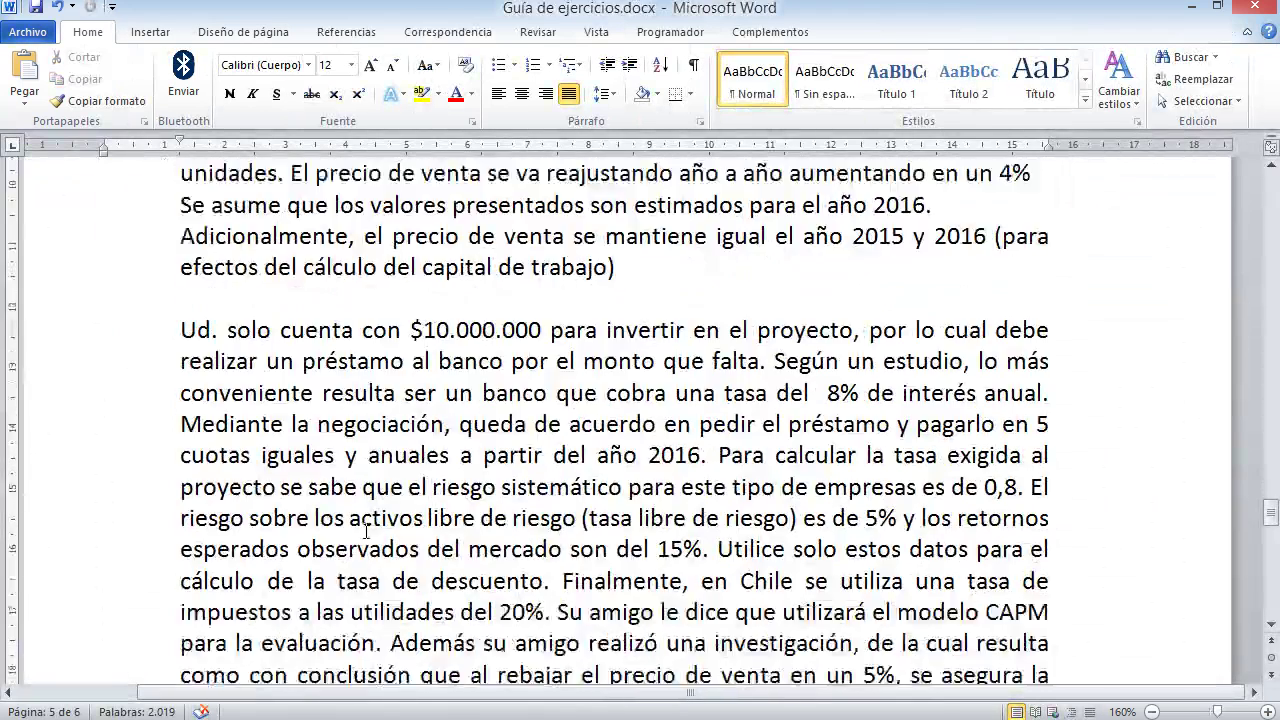
scroll(366, 532, down, 1)
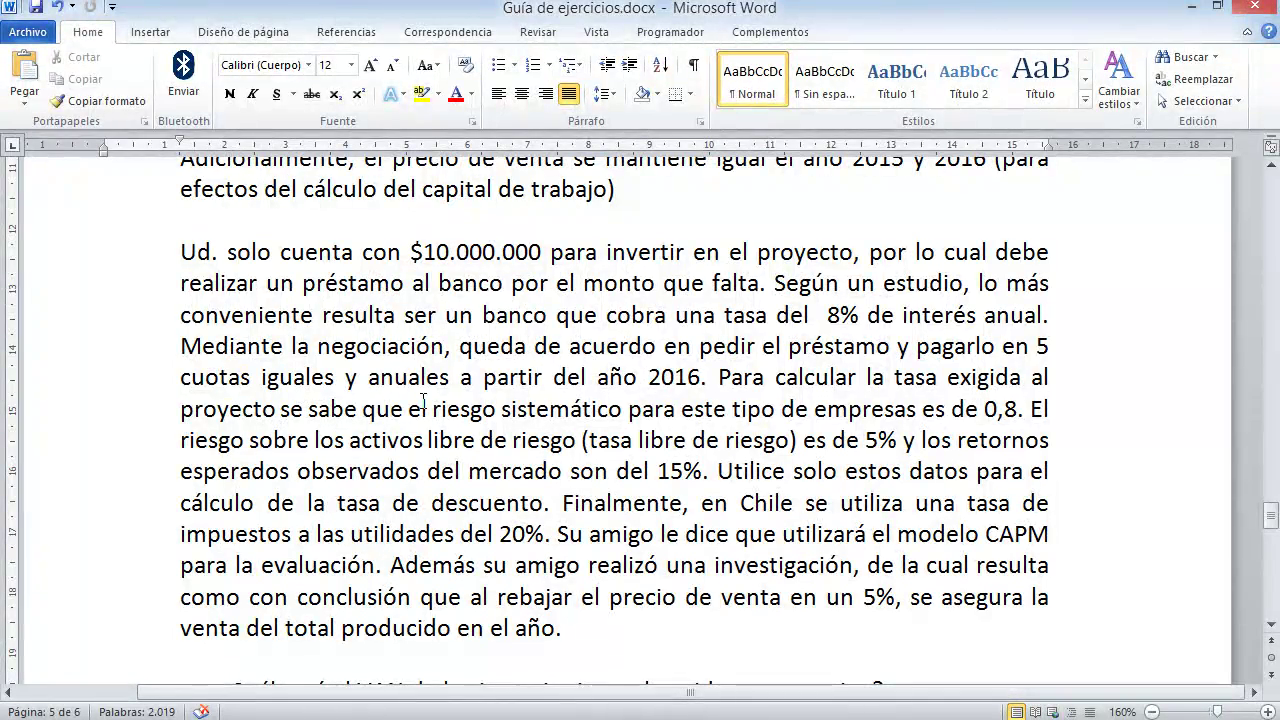
Switch back to the Excel workbook and select B7, just below equipos in the asset table.
key(alt+Tab)
scroll(422, 400, up, 8)
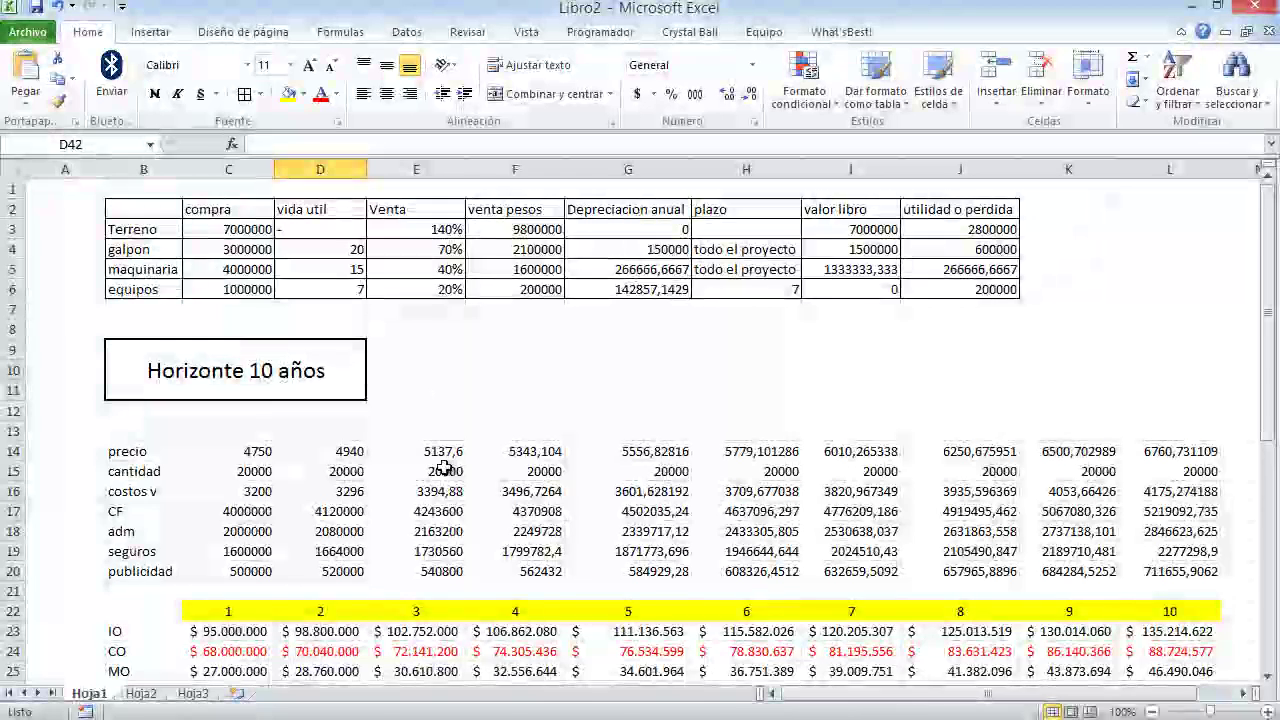
click(246, 314)
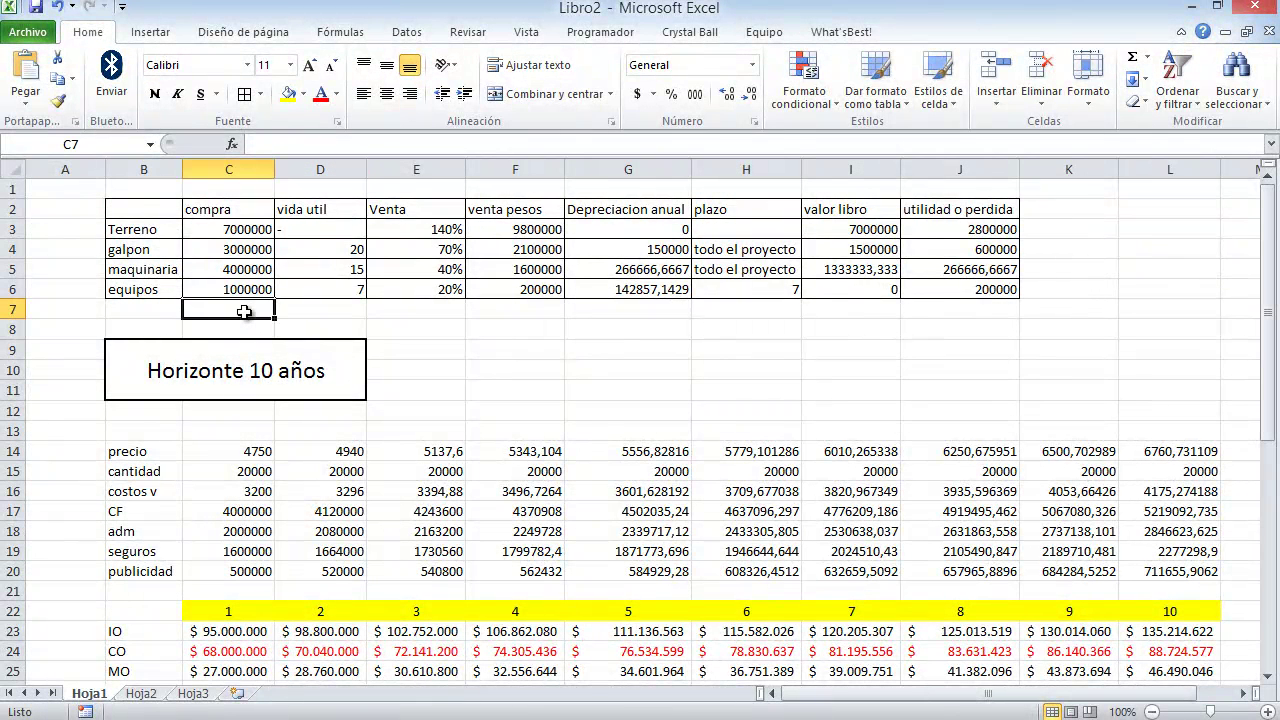
click(153, 306)
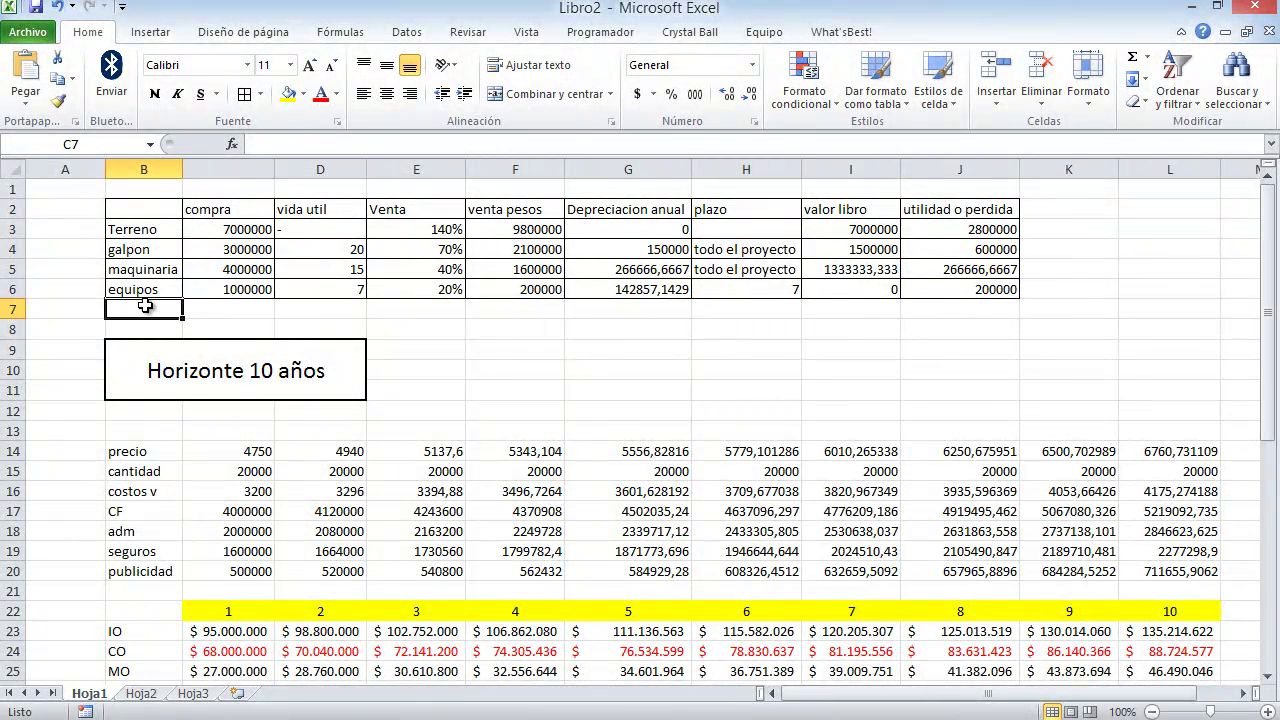
Switch to the Word exercise guide and look up the working capital requirement in the investment section.
key(alt+Tab)
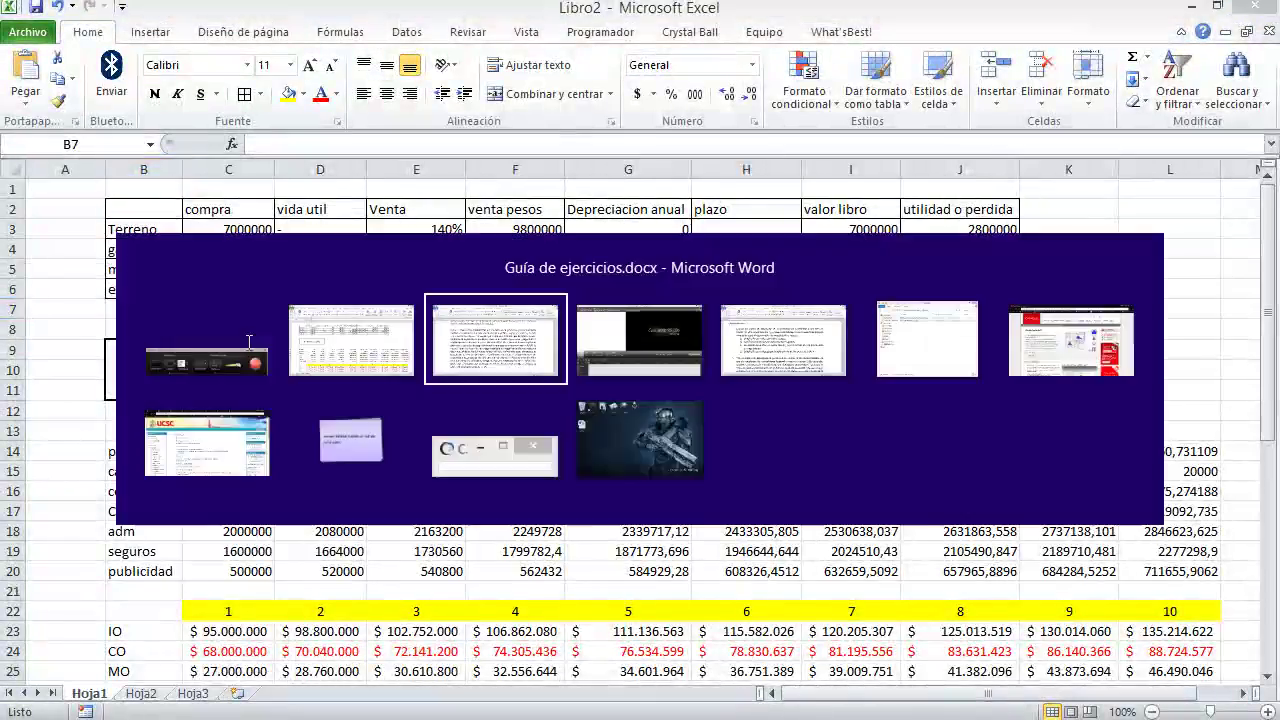
scroll(535, 450, up, 4)
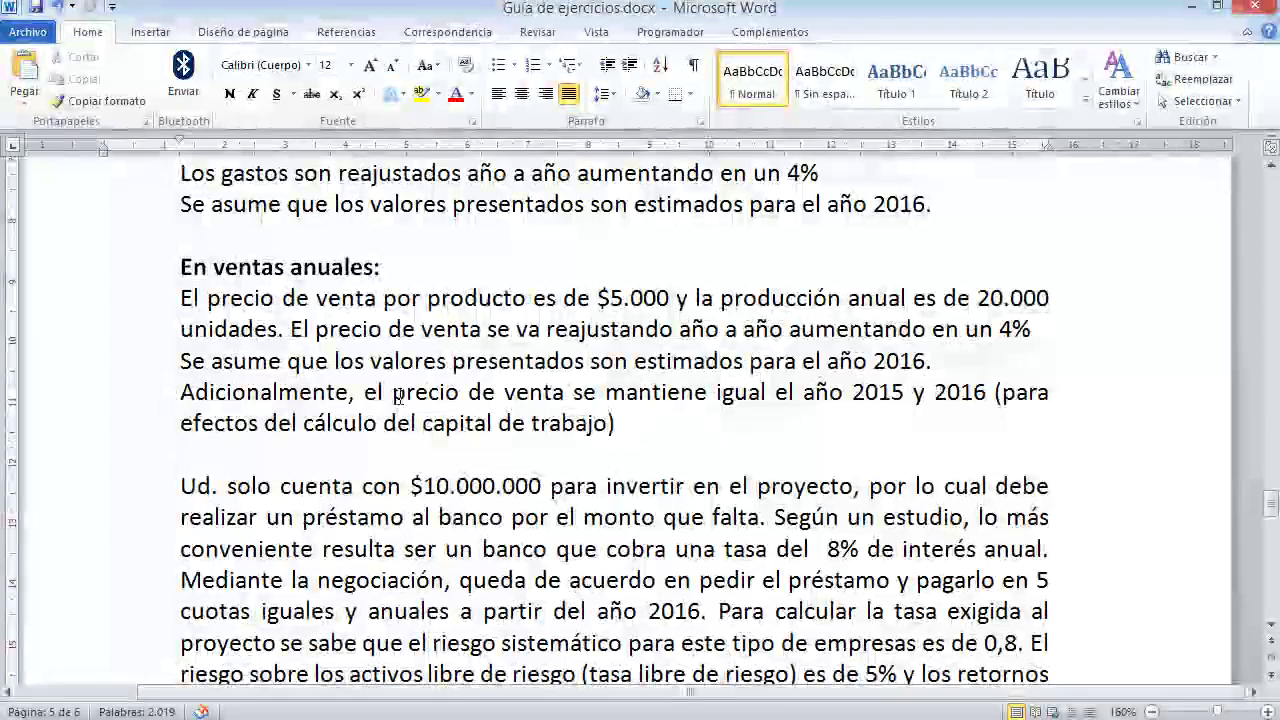
scroll(400, 397, up, 2)
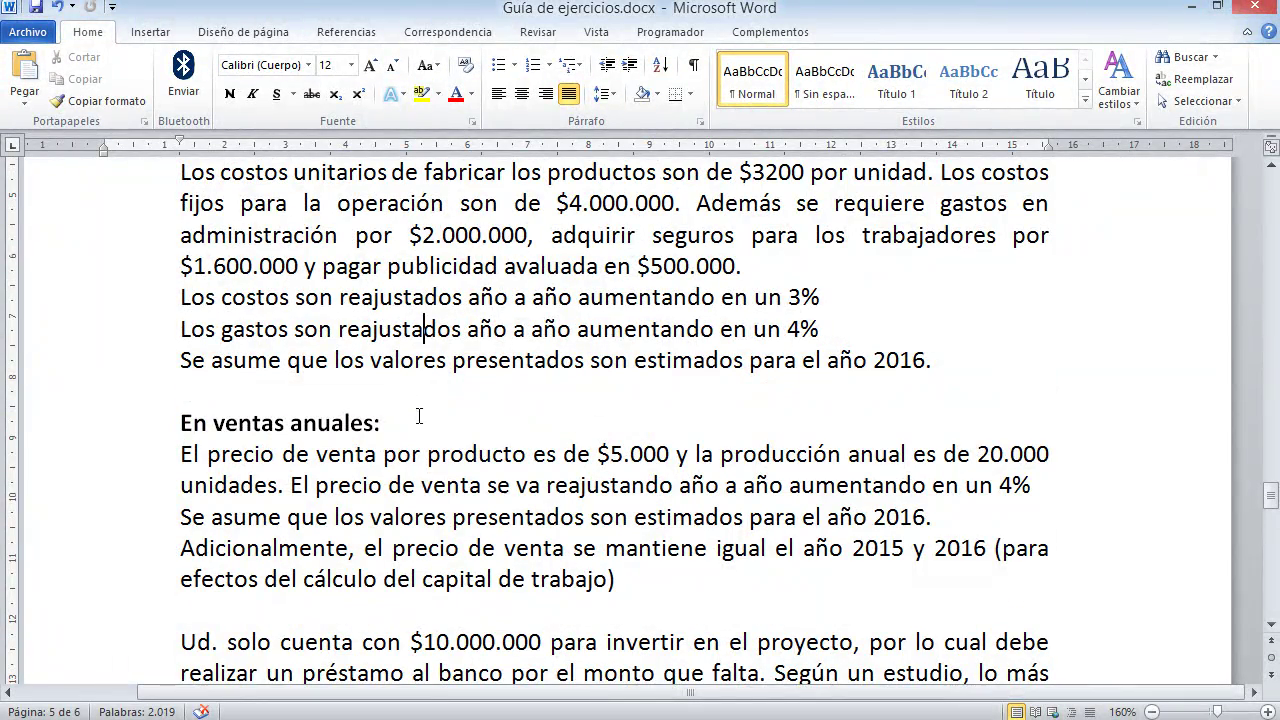
scroll(421, 398, up, 2)
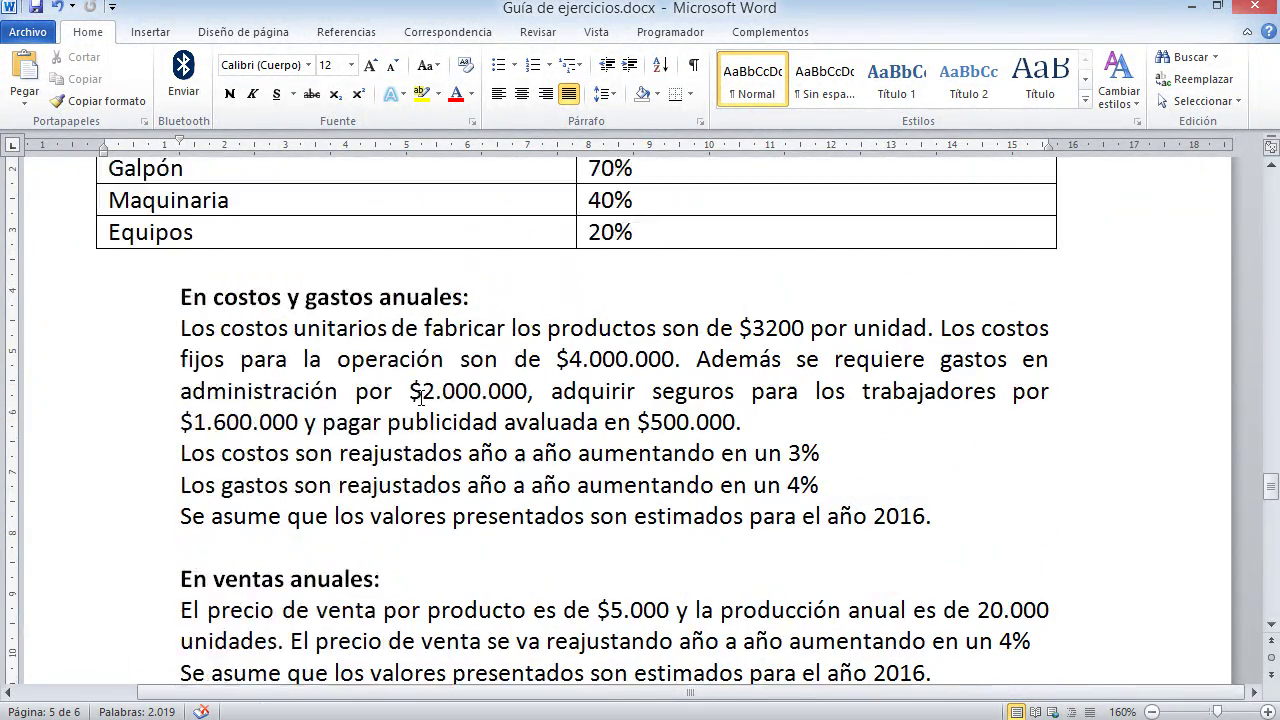
scroll(421, 398, down, 7)
scroll(421, 397, up, 2)
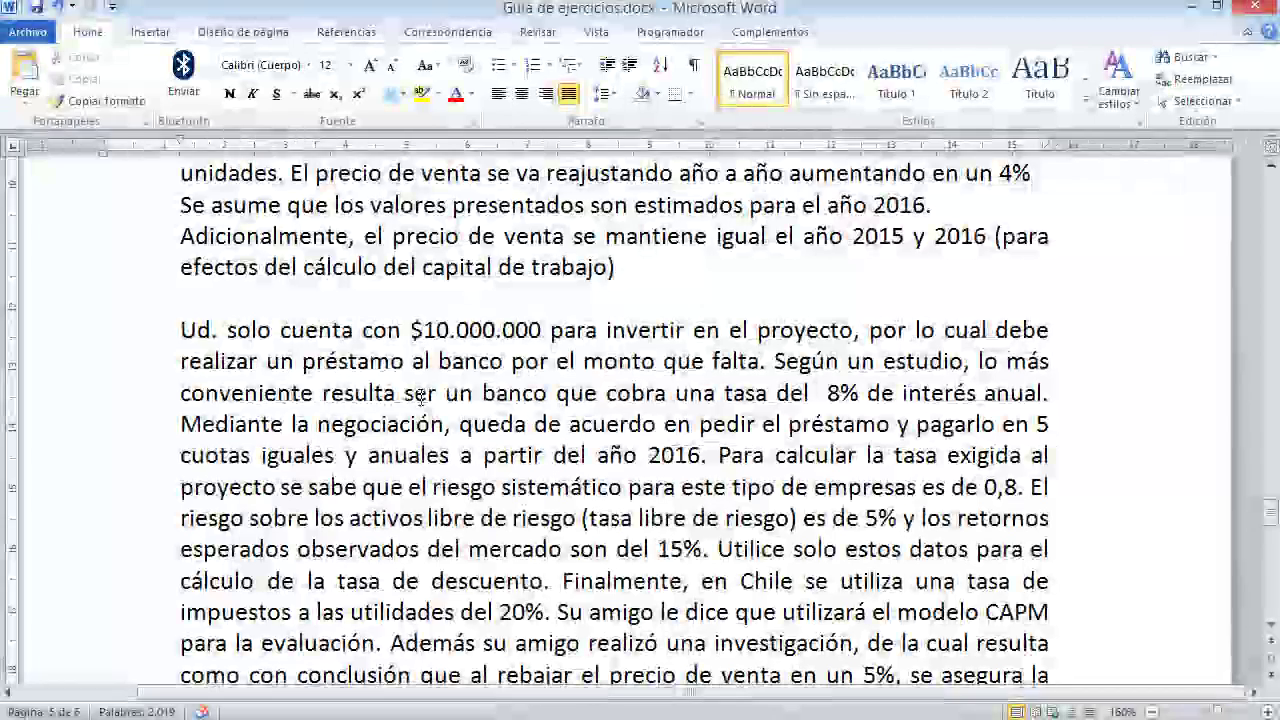
scroll(421, 397, up, 6)
scroll(421, 398, up, 2)
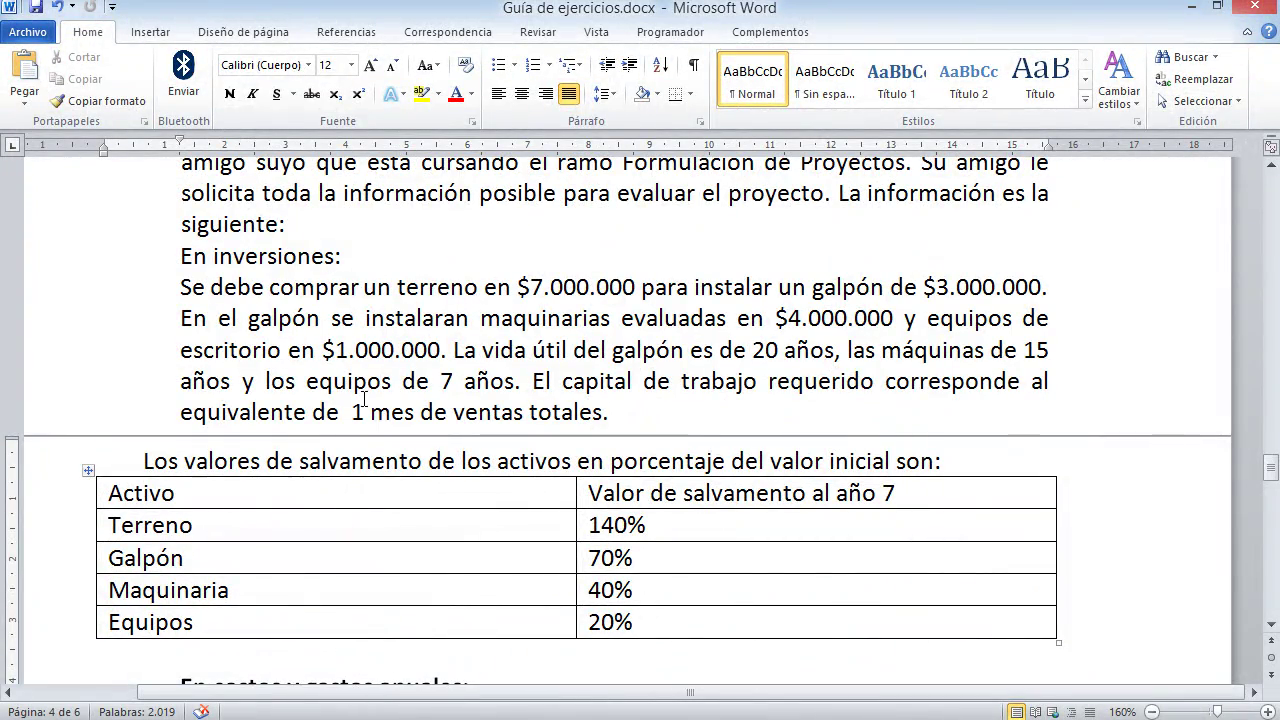
Switch to the Excel workbook, label B7 as Capital de trabajo and widen column B to fit the label.
click(608, 412)
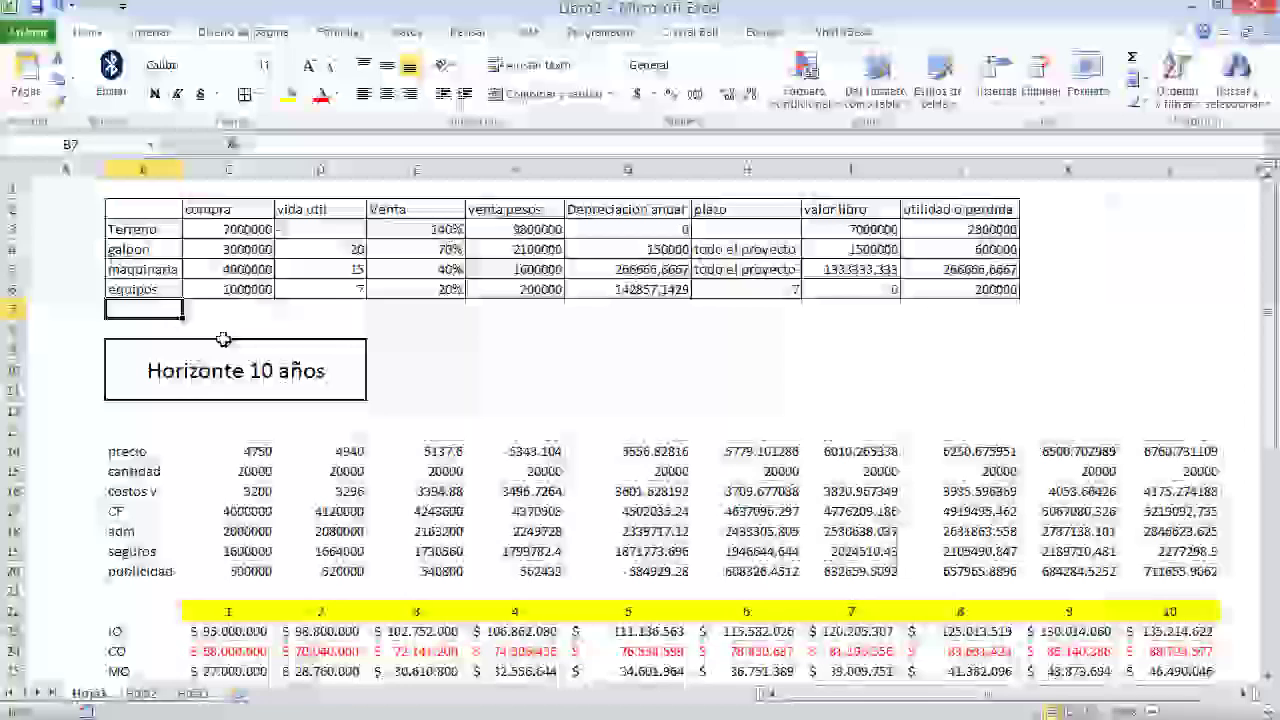
text(Capital de)
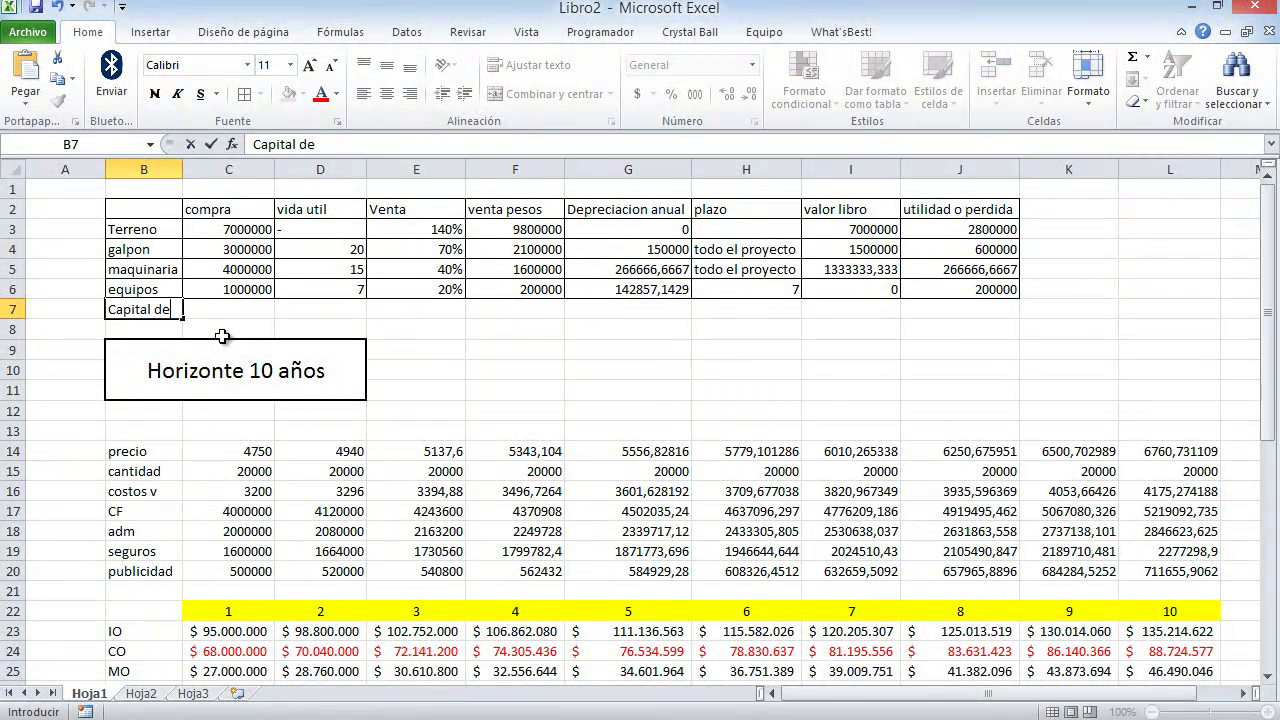
text(o)
key(Return)
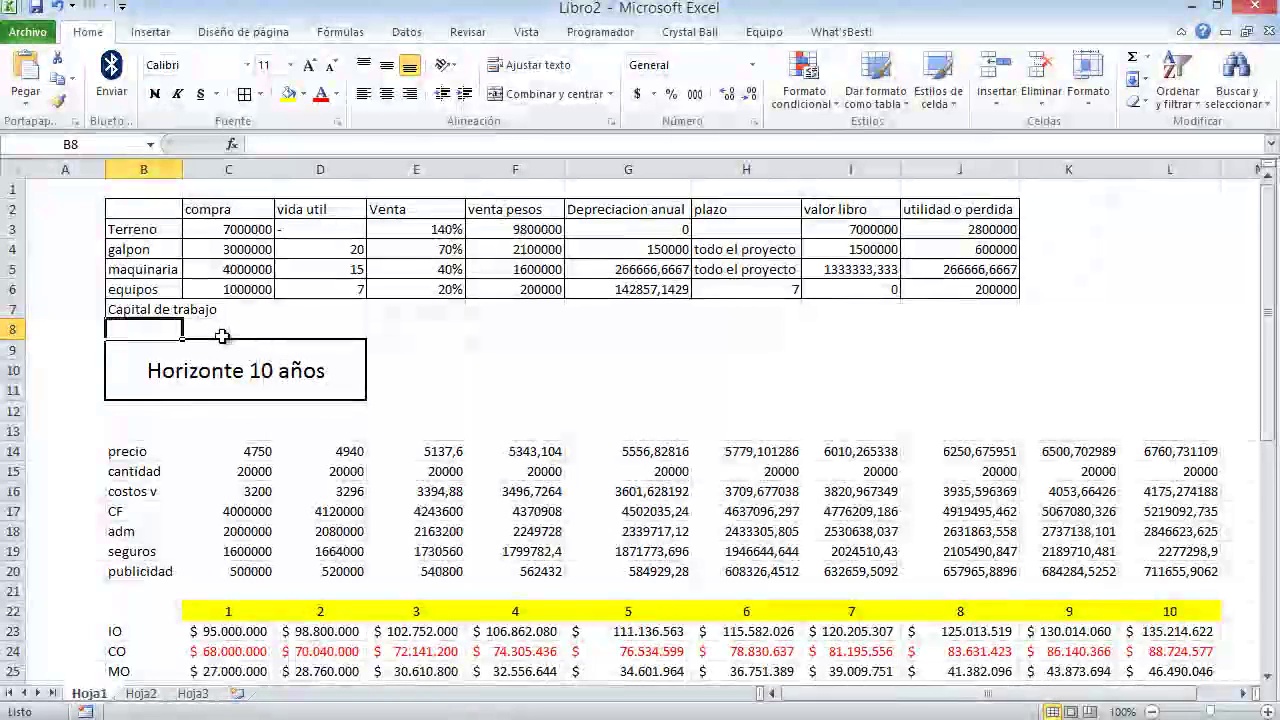
drag(180, 168, 218, 168)
click(279, 309)
click(196, 306)
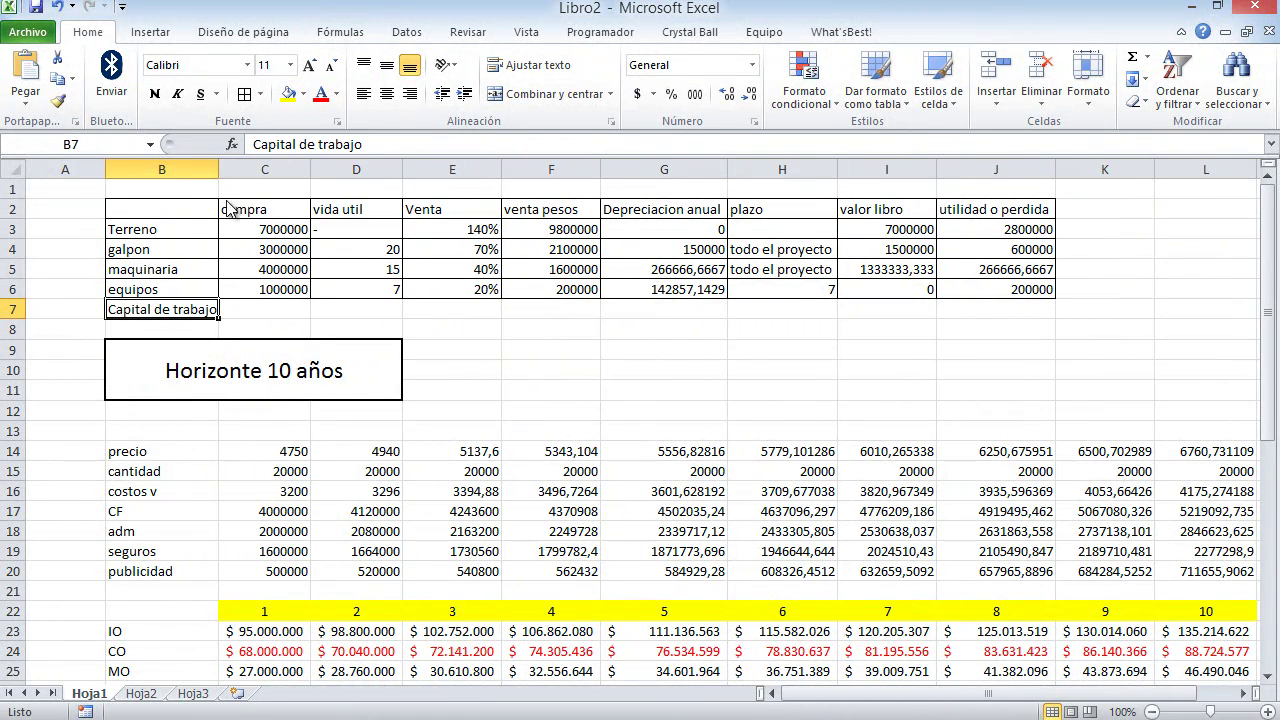
click(264, 305)
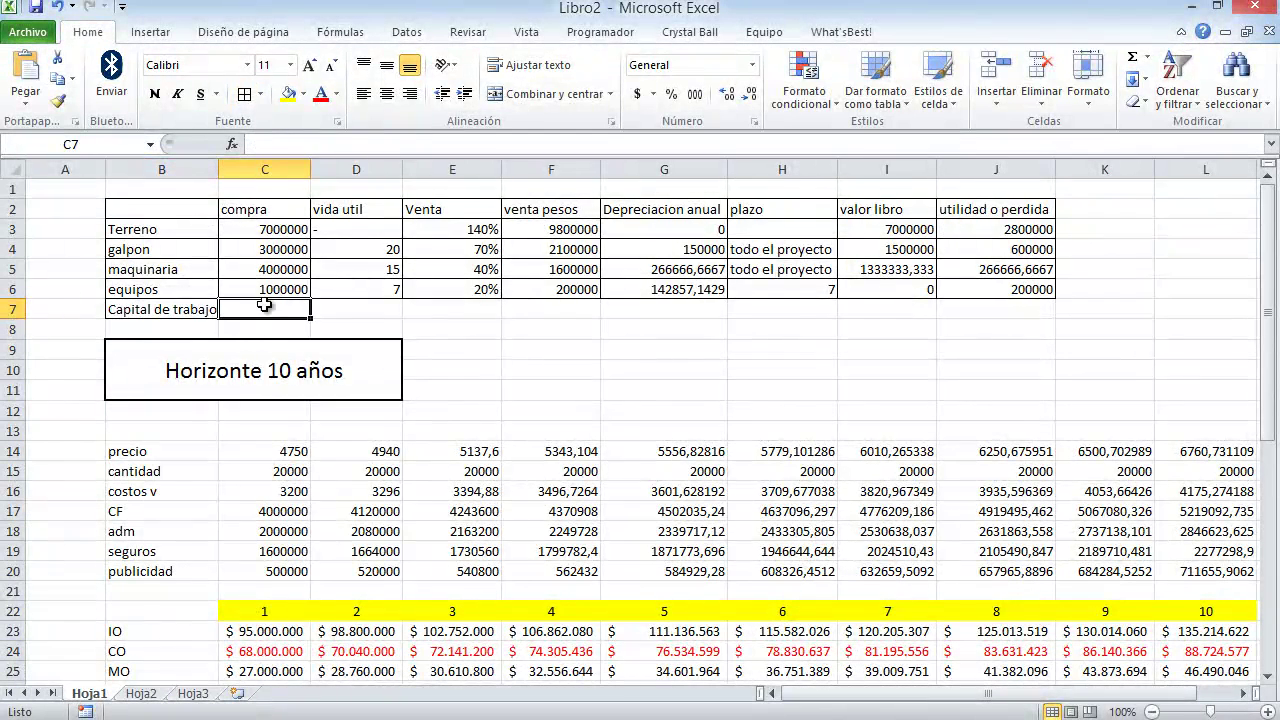
Calculate the working capital in C7 as one month of first-year sales with the formula =(1/12)*C23.
text(=(1/12)
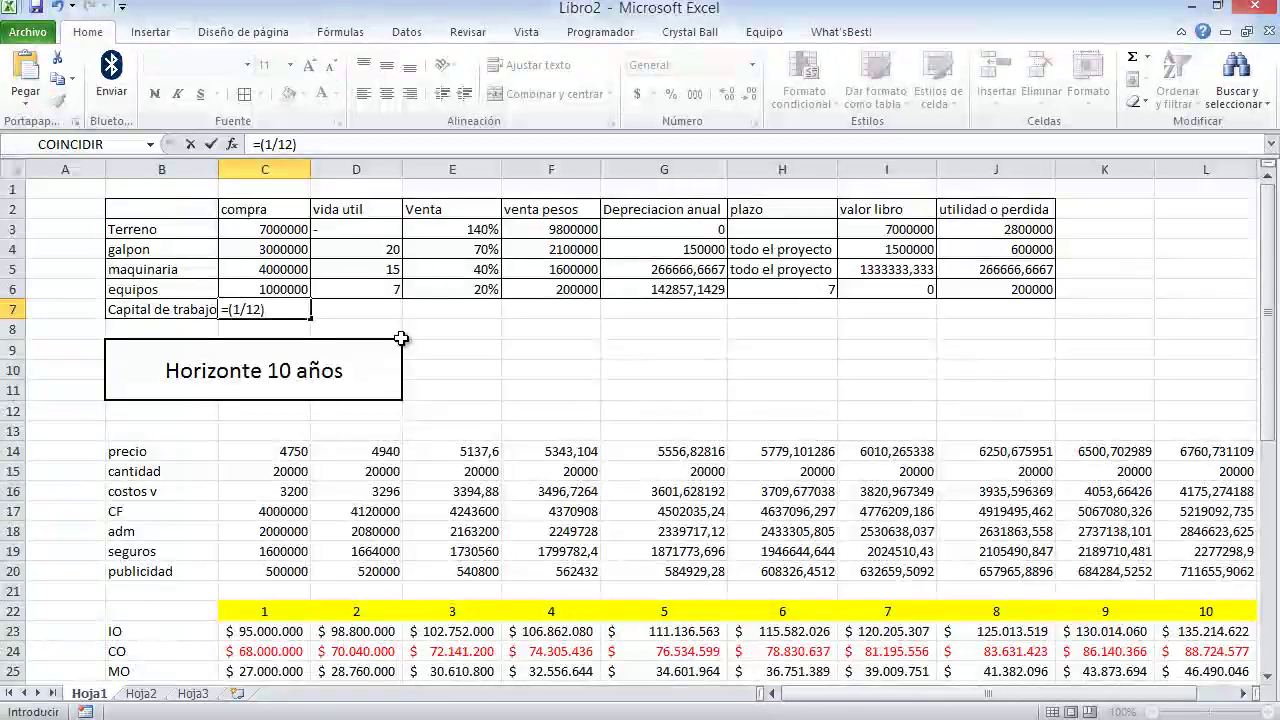
scroll(430, 380, down, 3)
scroll(427, 387, down, 2)
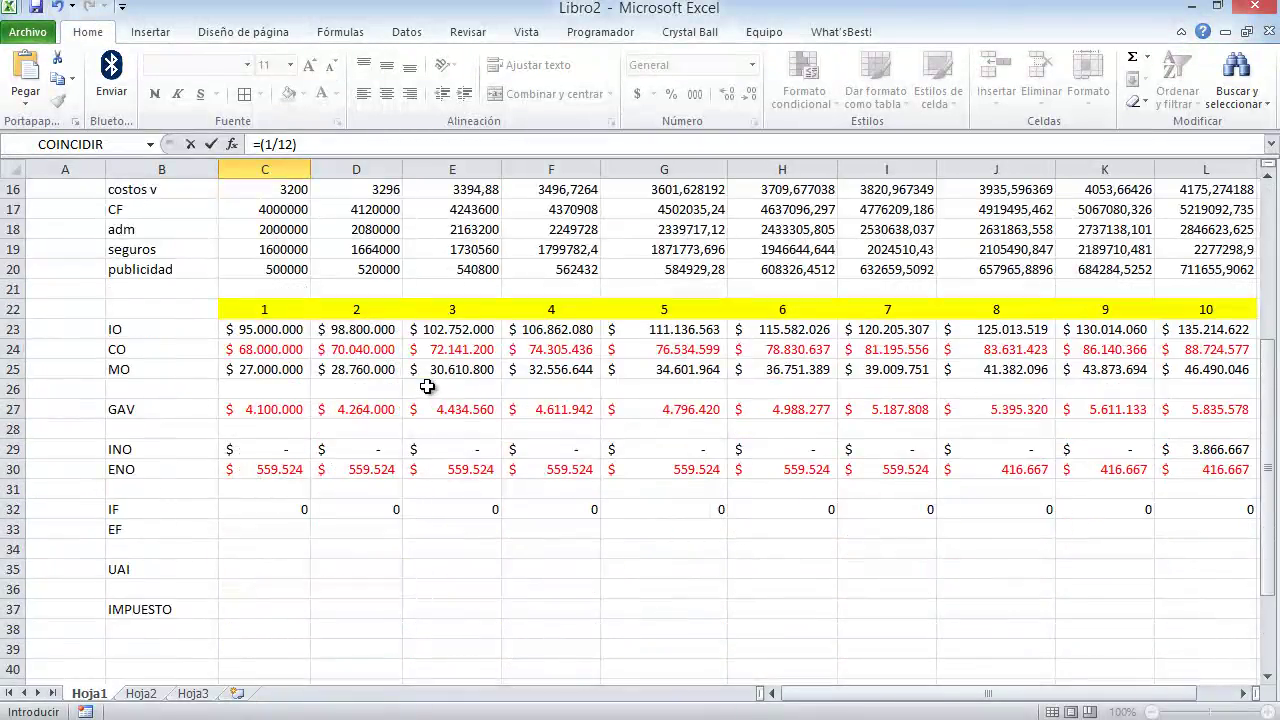
scroll(427, 387, up, 5)
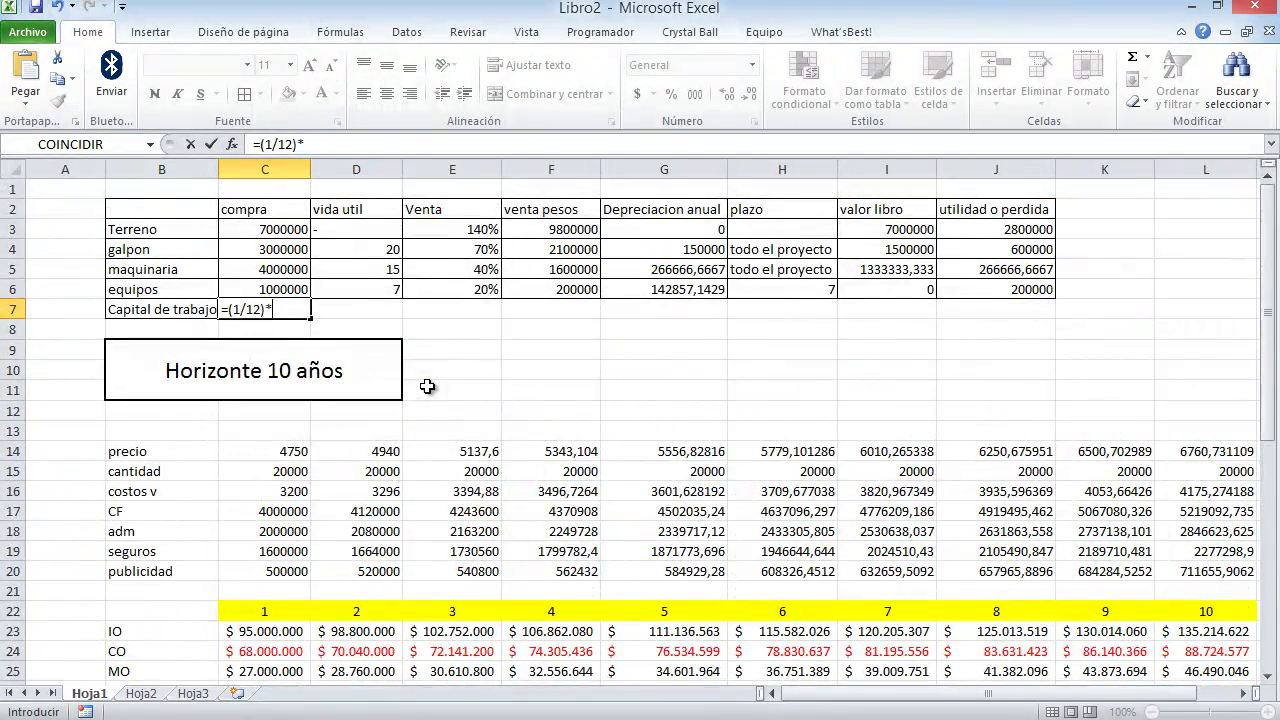
scroll(427, 387, down, 3)
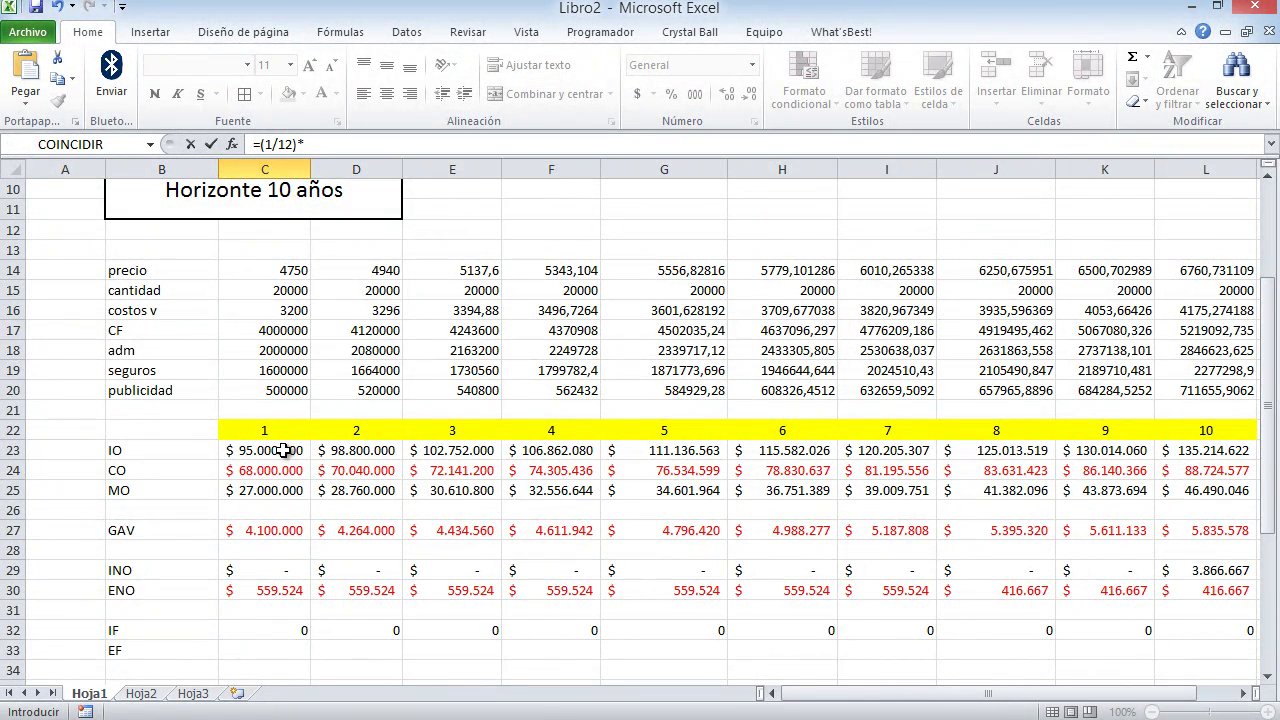
click(284, 451)
key(Return)
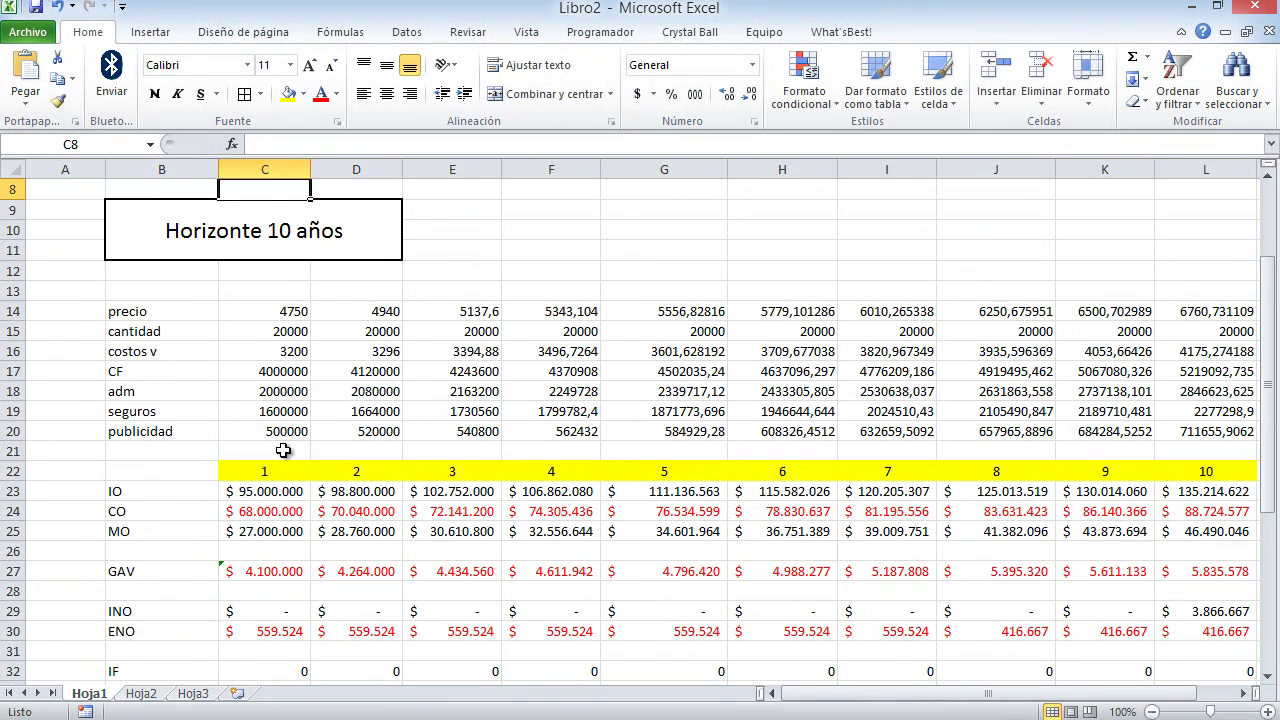
Replace the working capital formula in C7 with its plain value by copying and pasting values only.
key(Up)
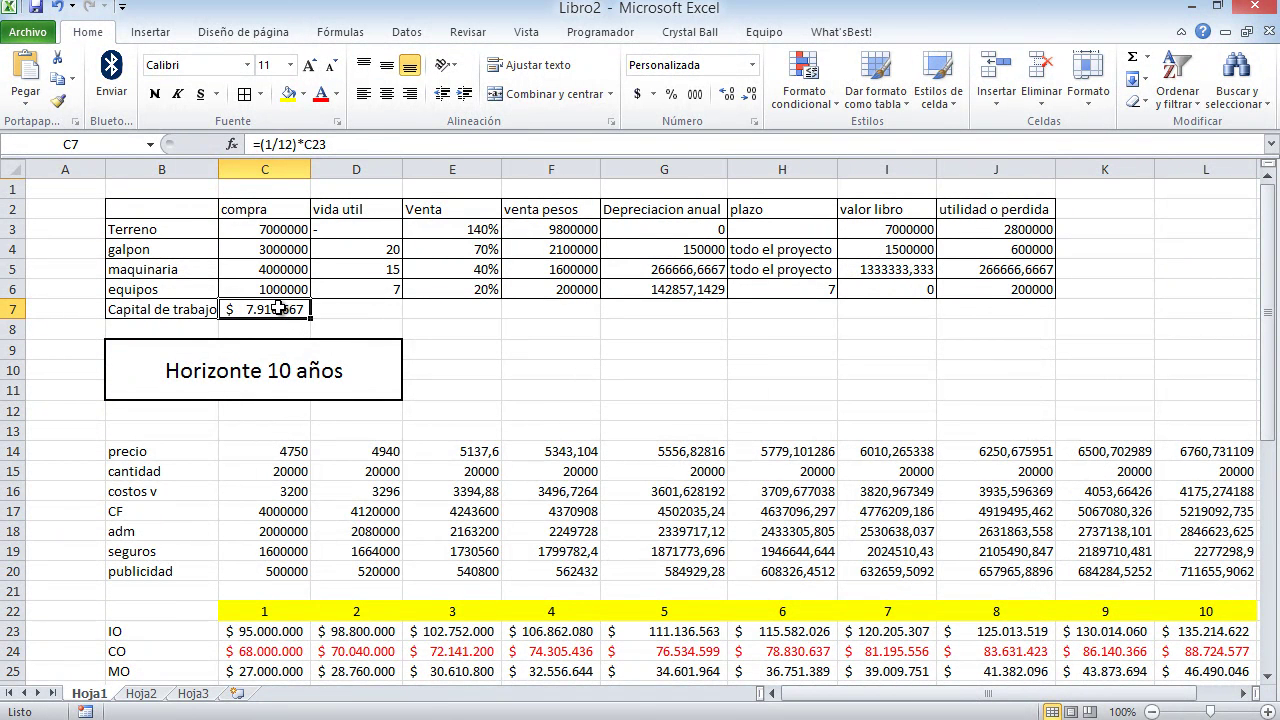
key(ctrl+c)
right_click(278, 308)
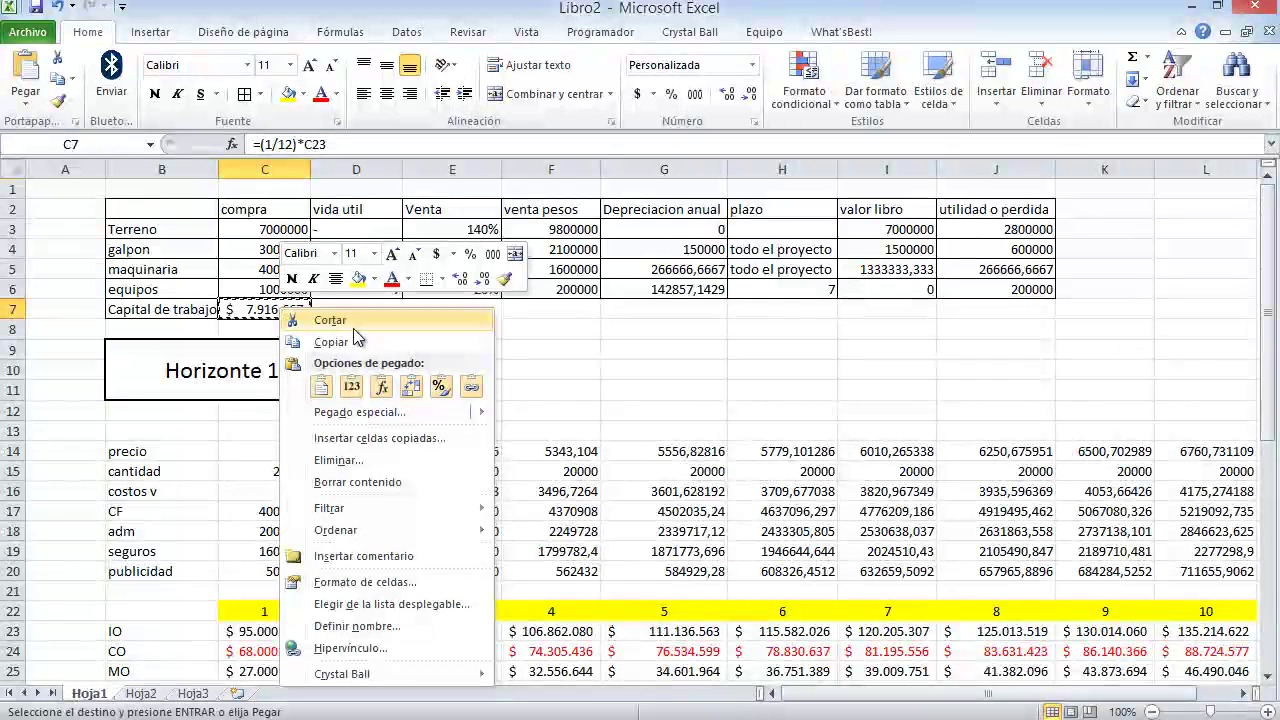
click(352, 387)
click(345, 333)
click(345, 333)
click(362, 311)
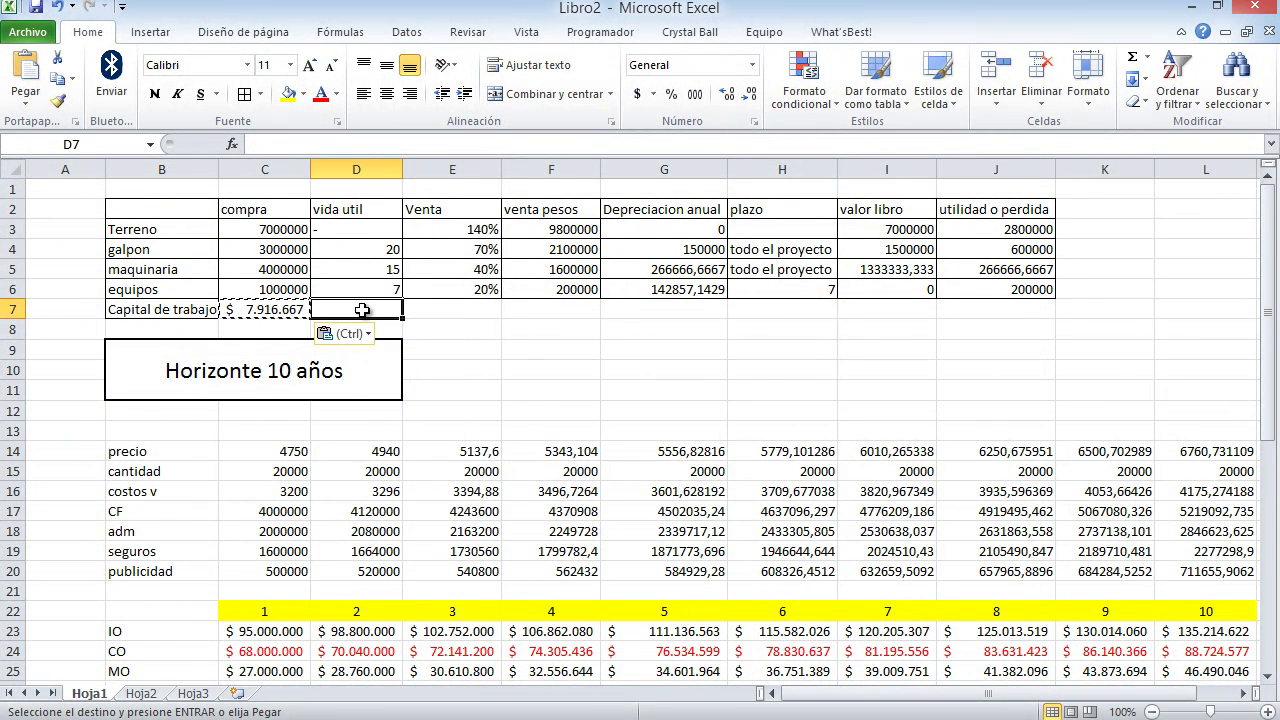
click(280, 306)
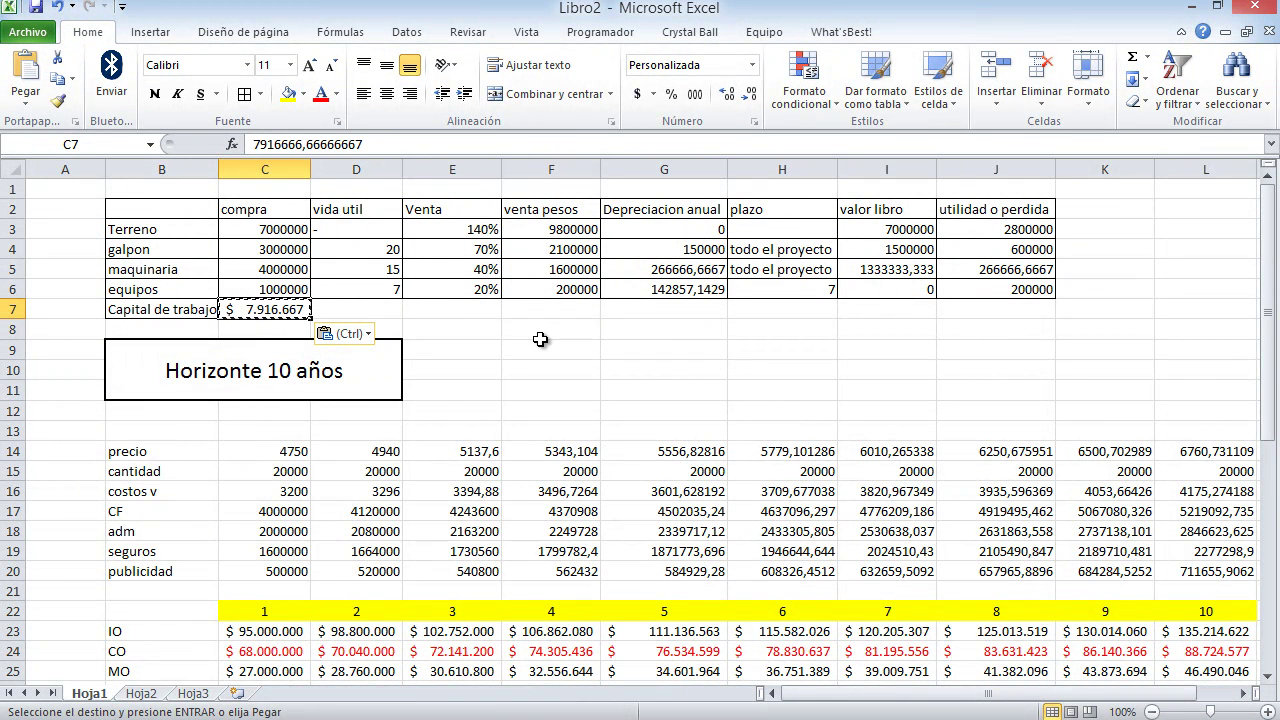
Add the label TOTAL in E8 and sum the purchases C3:C7 in F8, formatted in accounting currency.
click(471, 331)
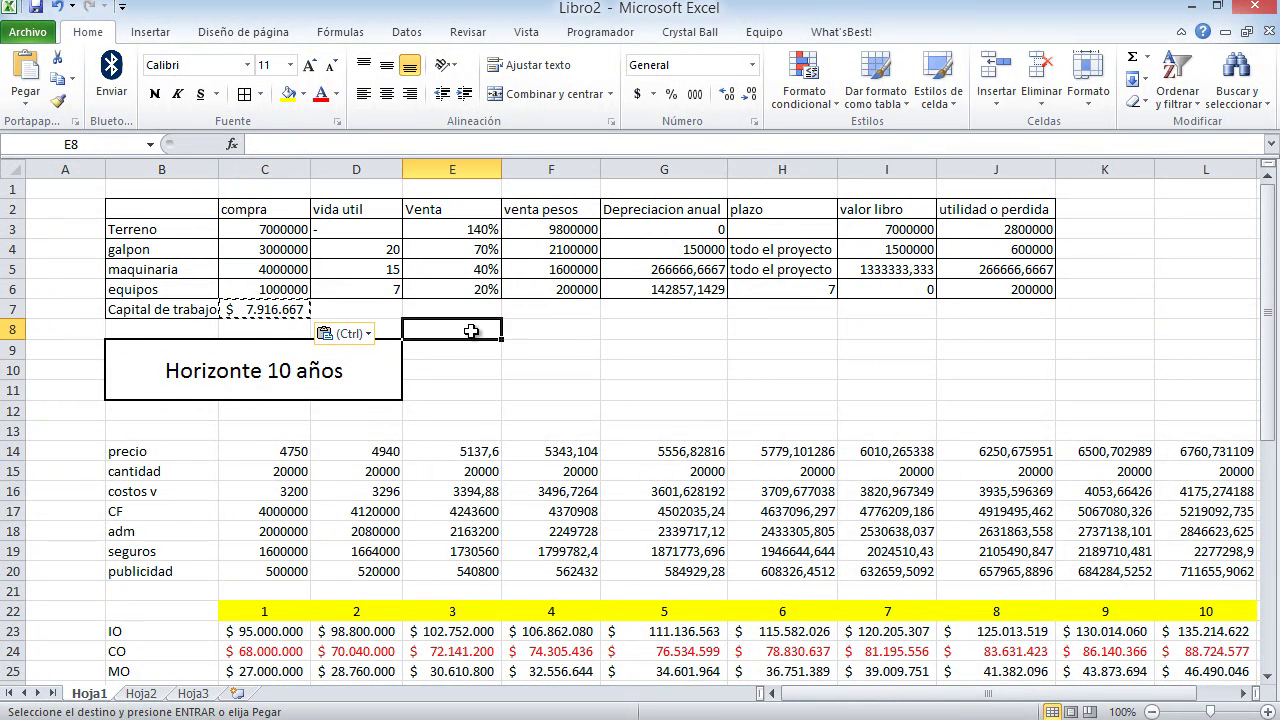
text(TOTAL)
key(Return)
click(471, 331)
key(Right)
text(=suma()
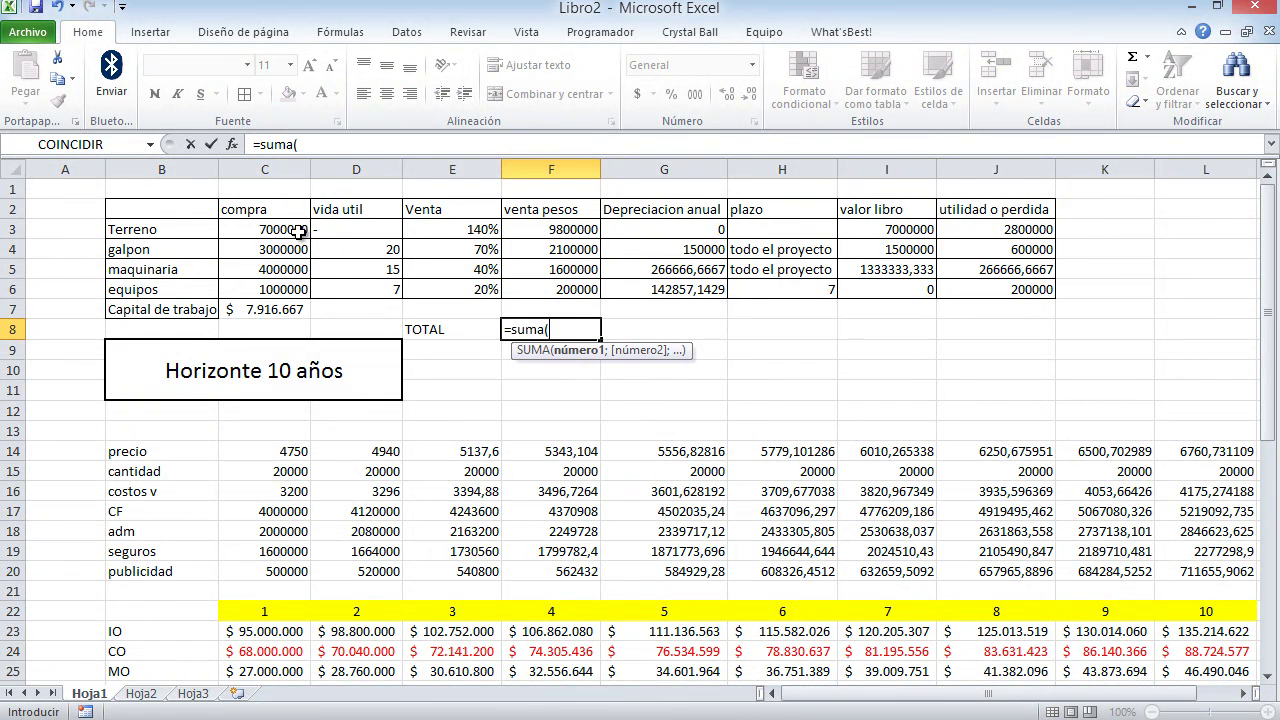
drag(298, 232, 281, 310)
text())
key(Return)
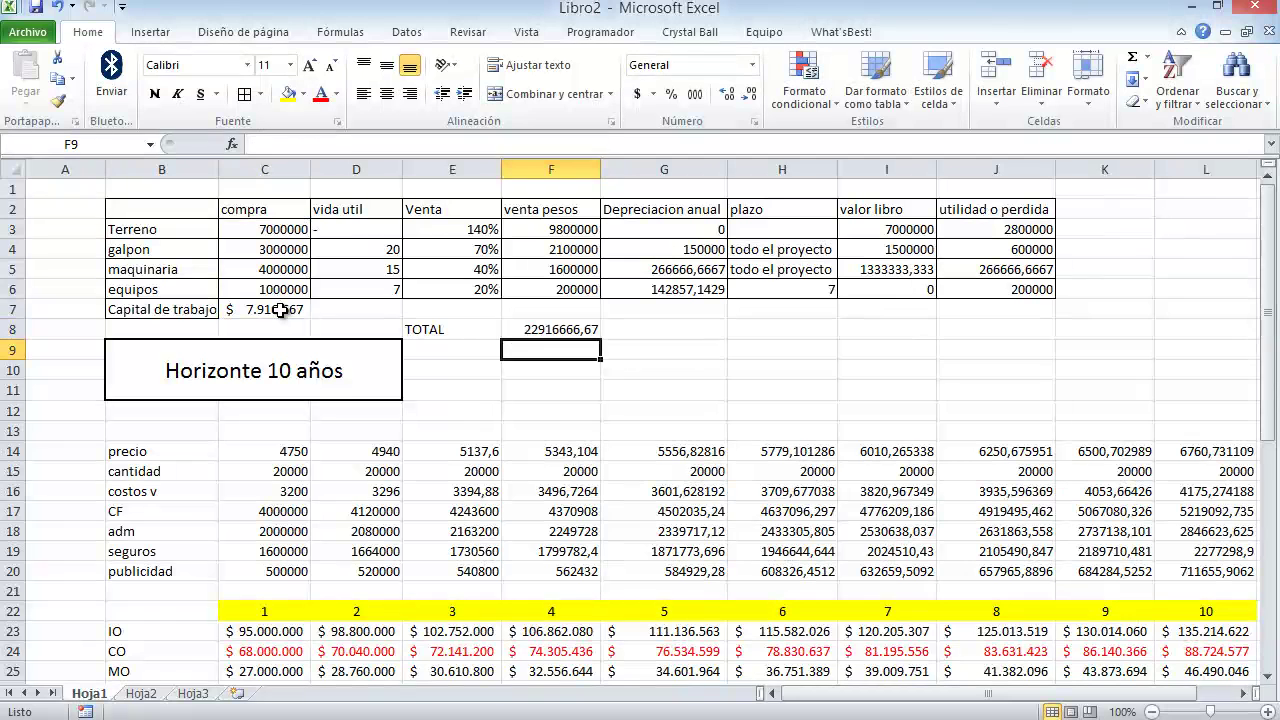
click(558, 333)
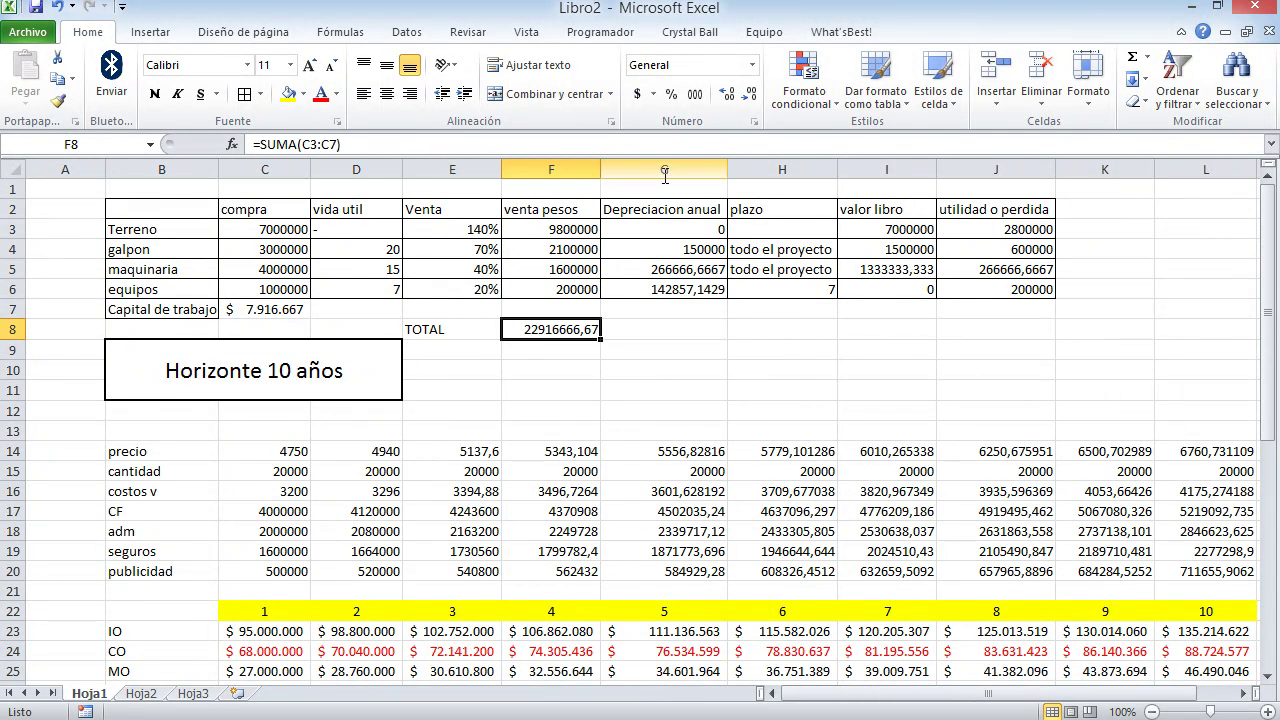
click(637, 93)
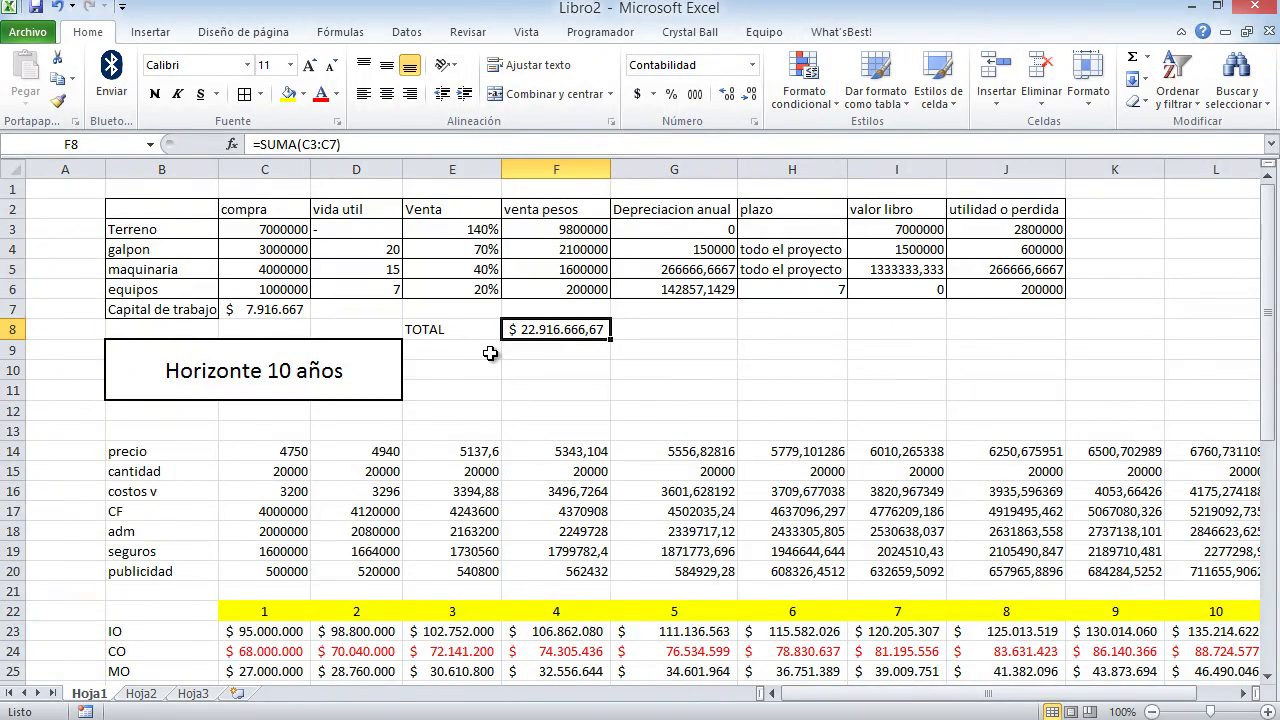
Switch to the Word exercise guide and look up the capital available for investment and the bank loan terms.
scroll(490, 353, down, 9)
scroll(490, 353, up, 8)
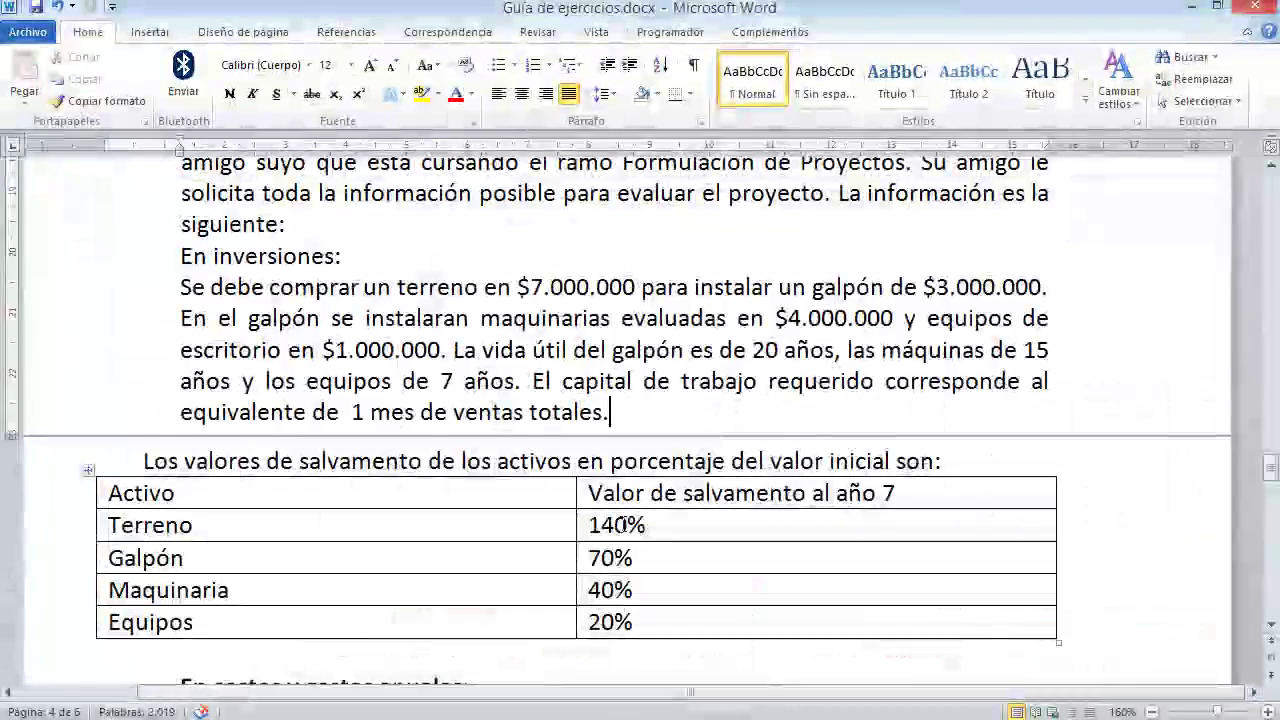
scroll(621, 523, down, 10)
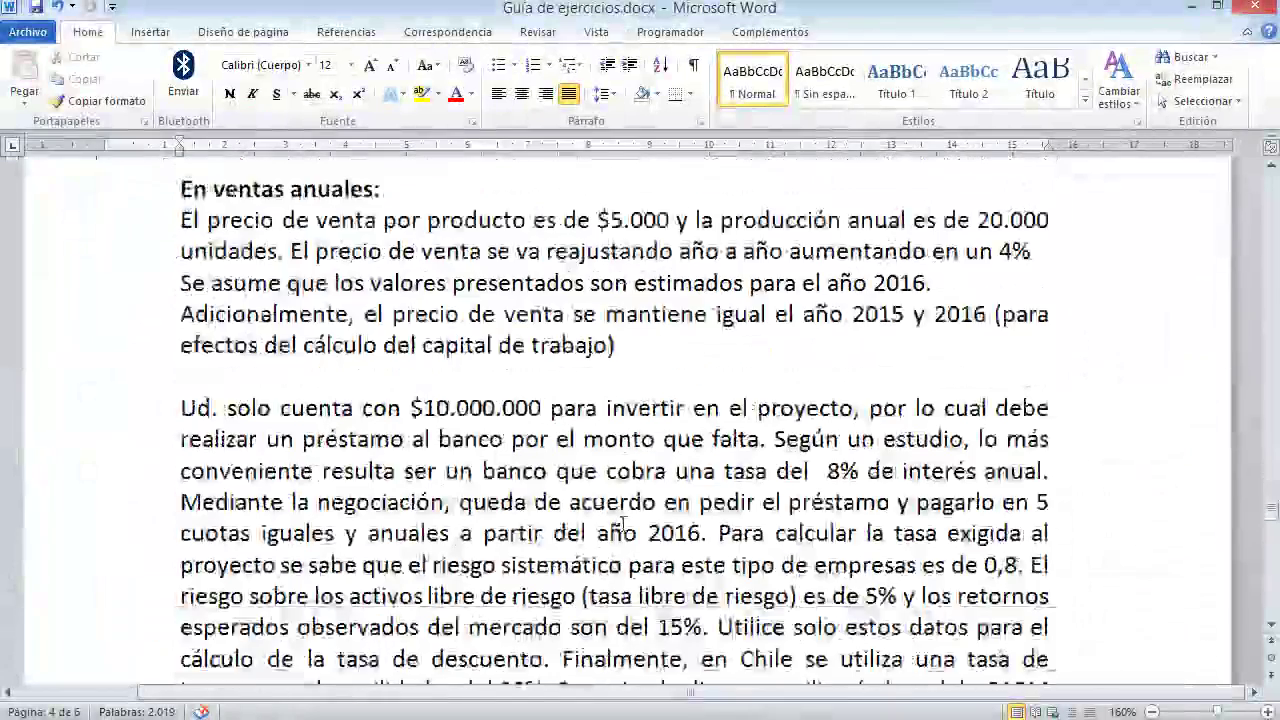
scroll(622, 523, down, 1)
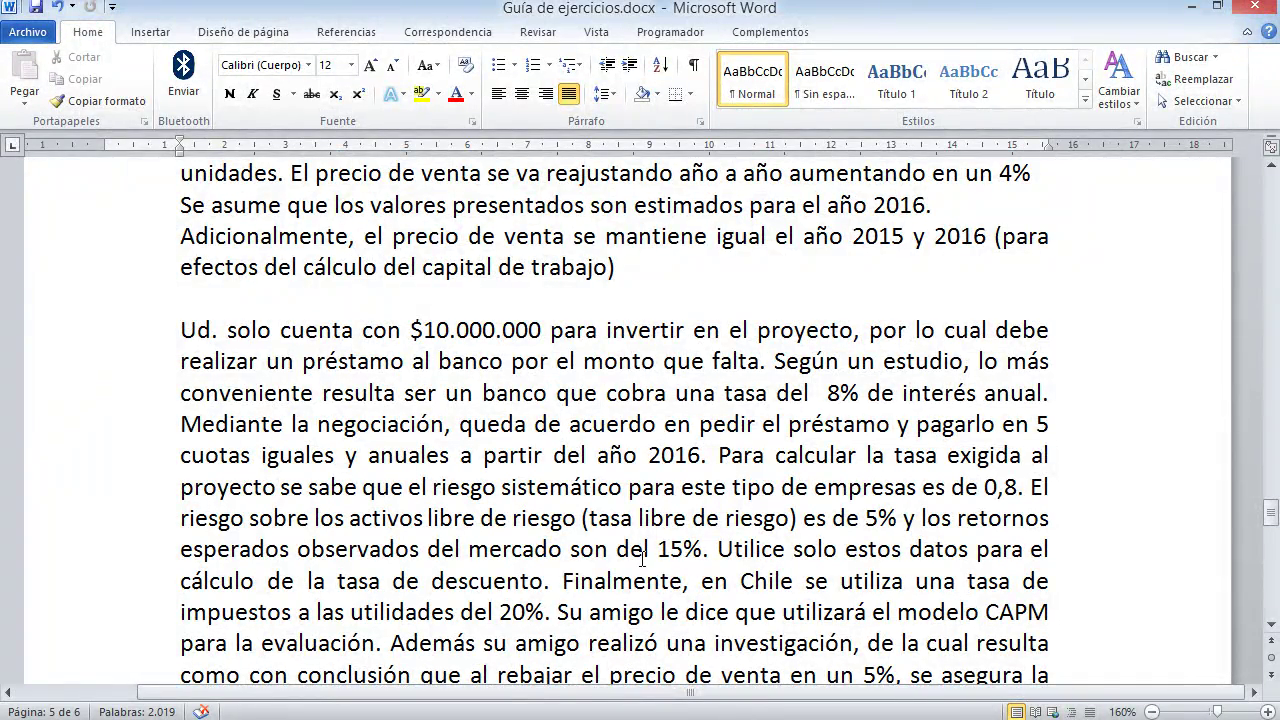
Switch back to the Excel workbook, calculate the loan in F10 as =F8-10000000 and label it Prestamo in E10.
key(alt+Tab)
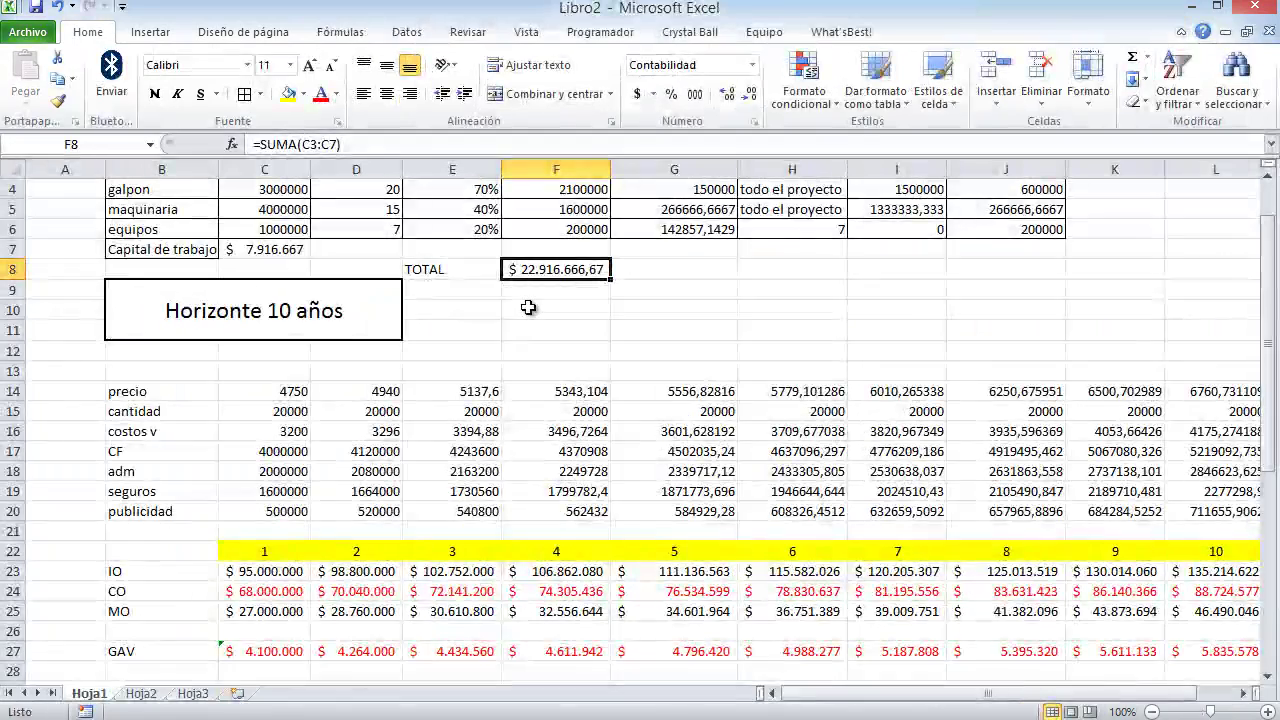
text(=)
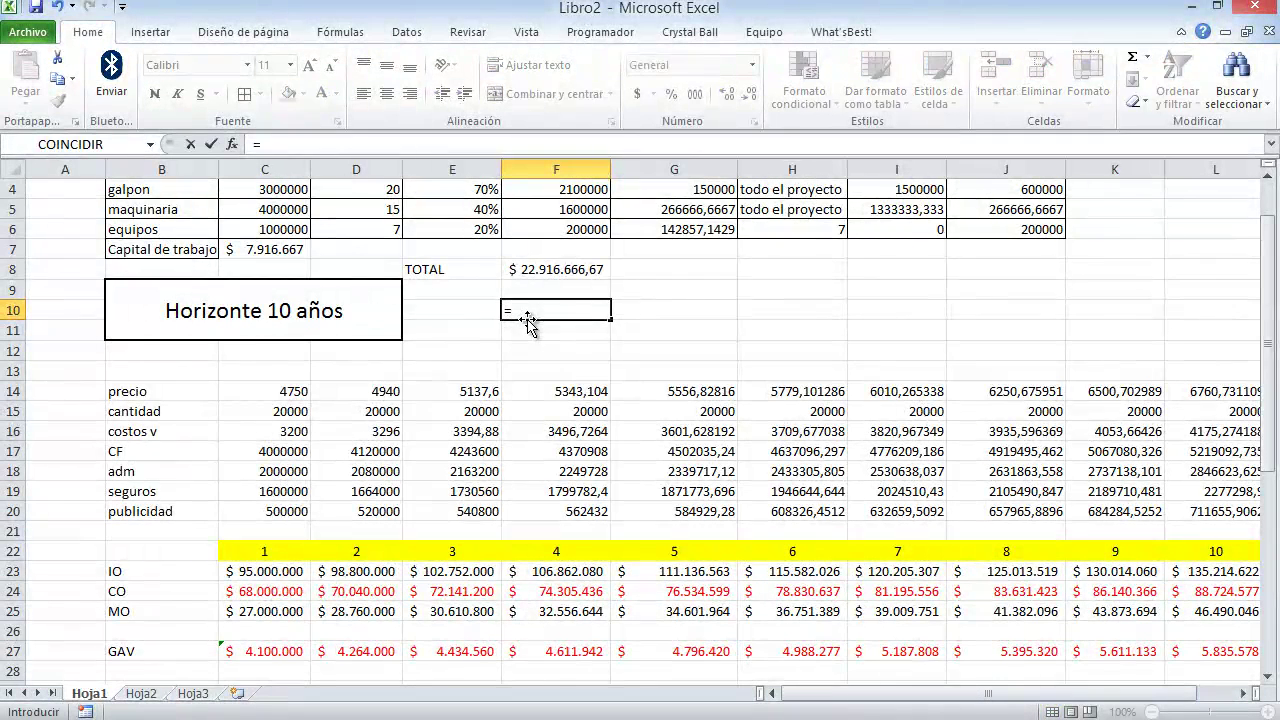
click(540, 273)
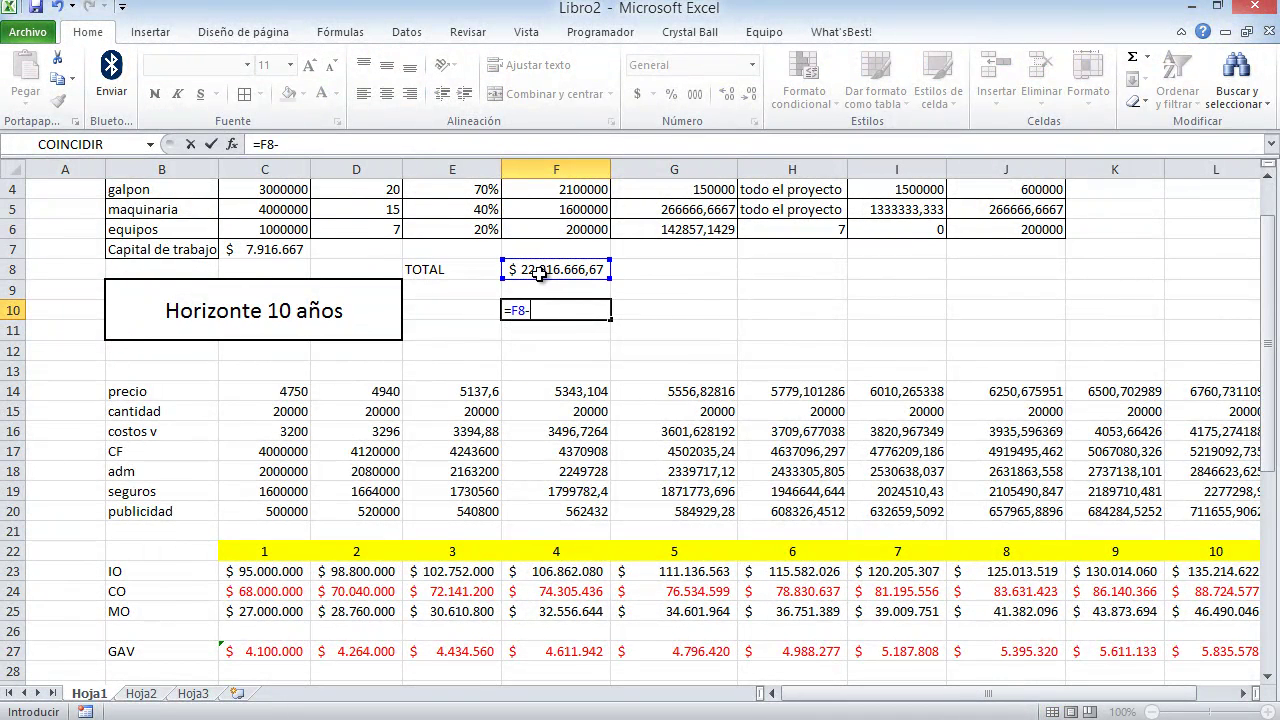
text(-1000000)
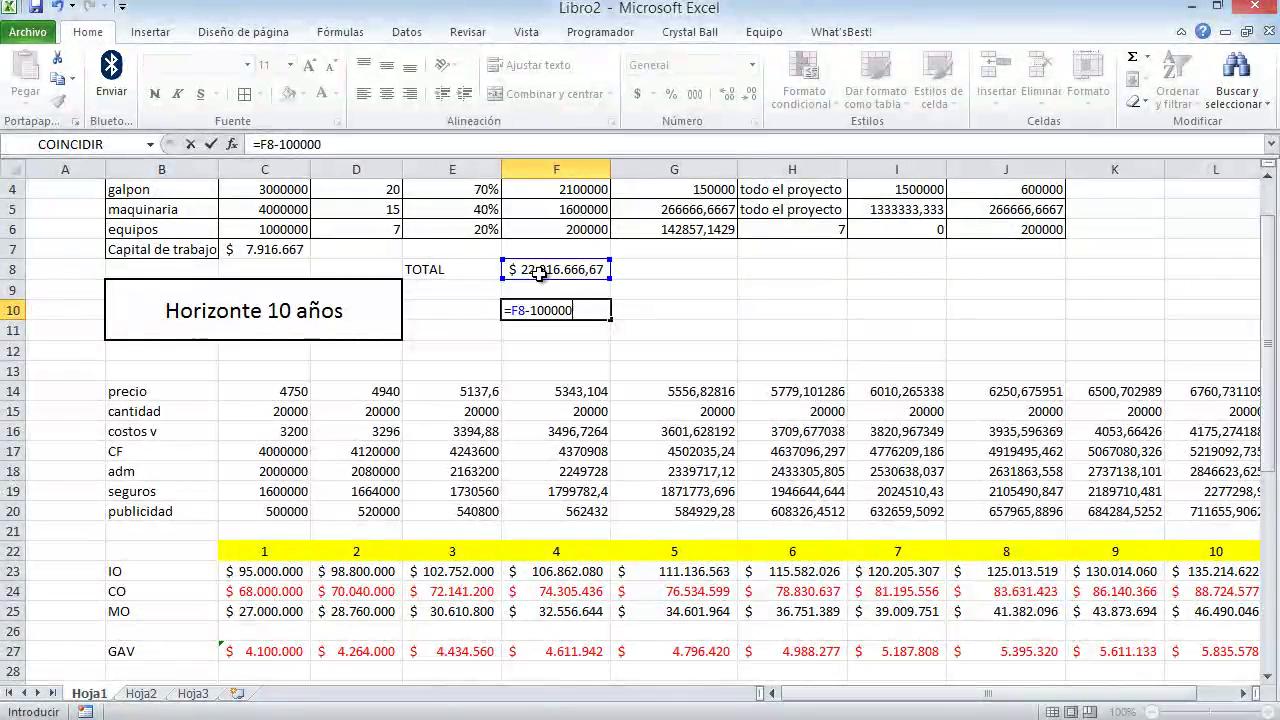
key(Return)
click(535, 313)
click(490, 311)
text(pRESTAMO)
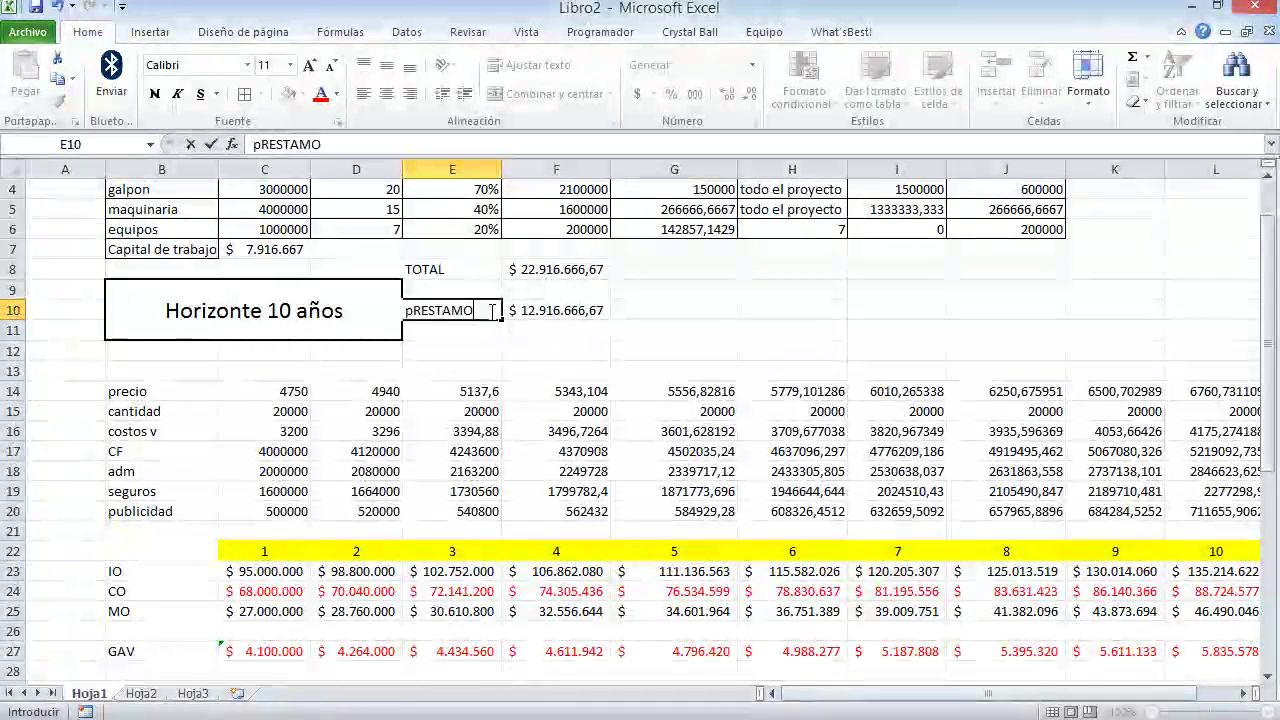
key(Return)
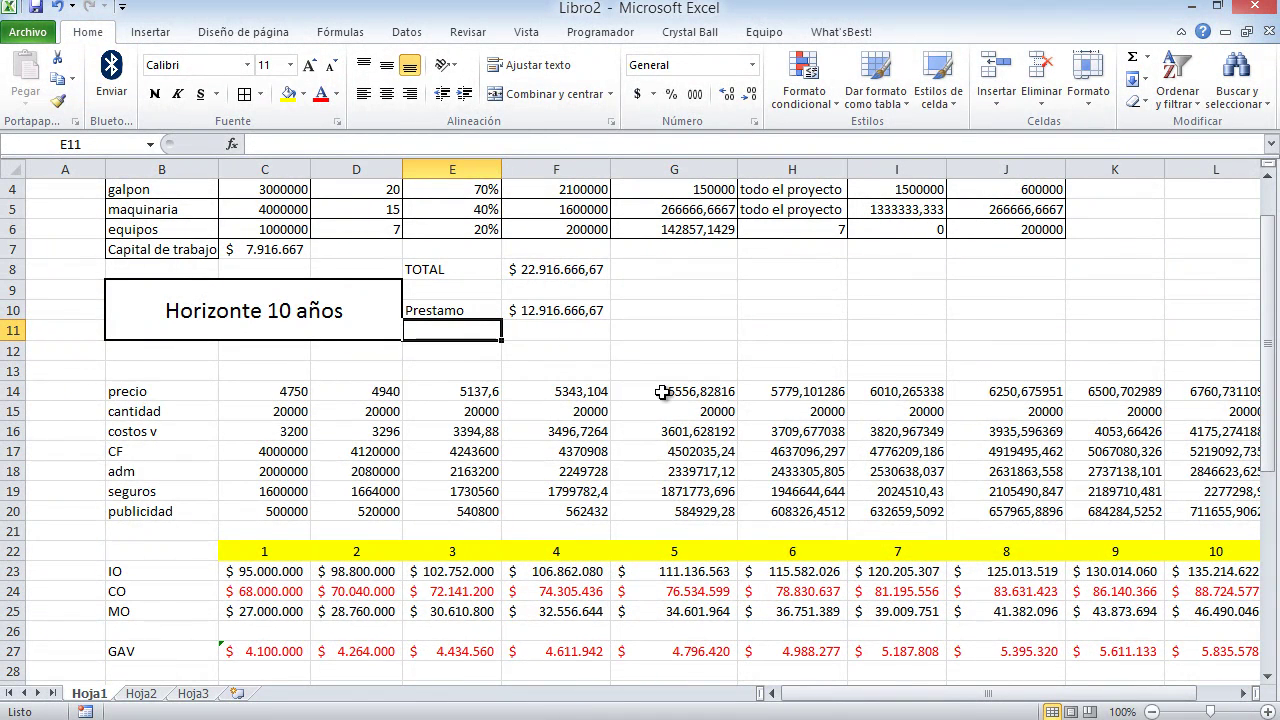
Check the formulas behind the total investment in F8 and the loan amount in F10.
click(602, 312)
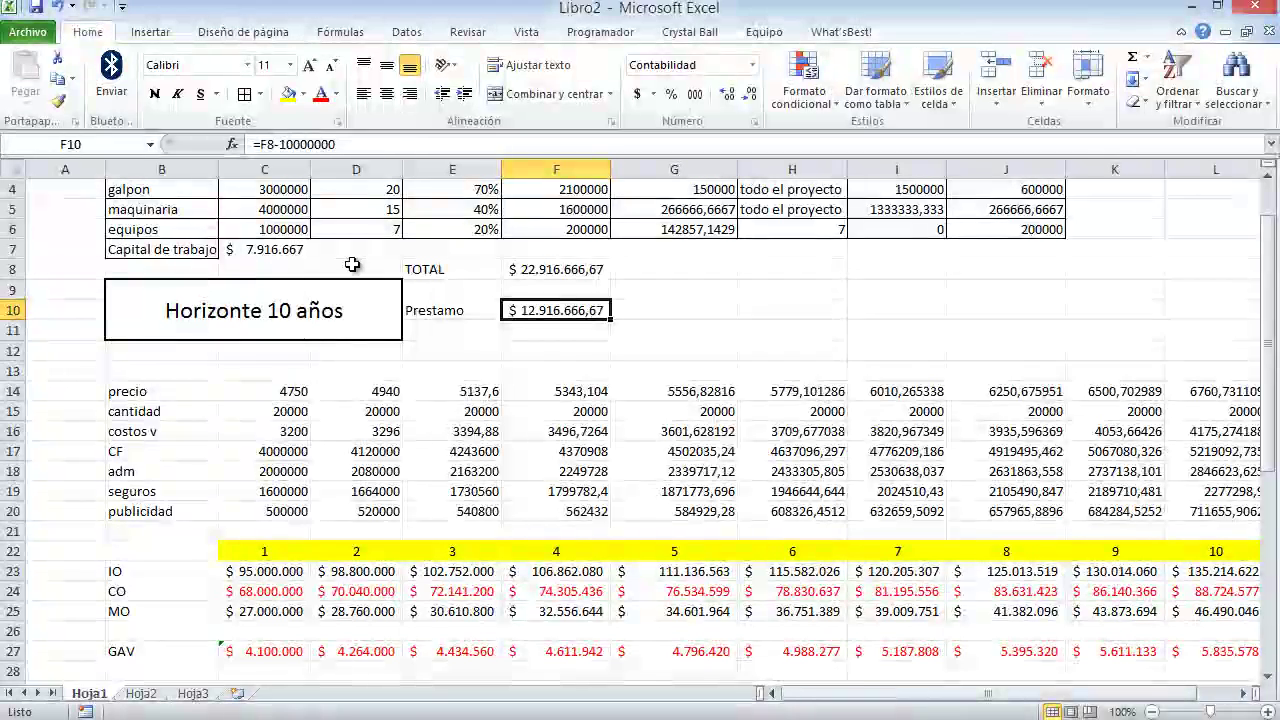
click(537, 271)
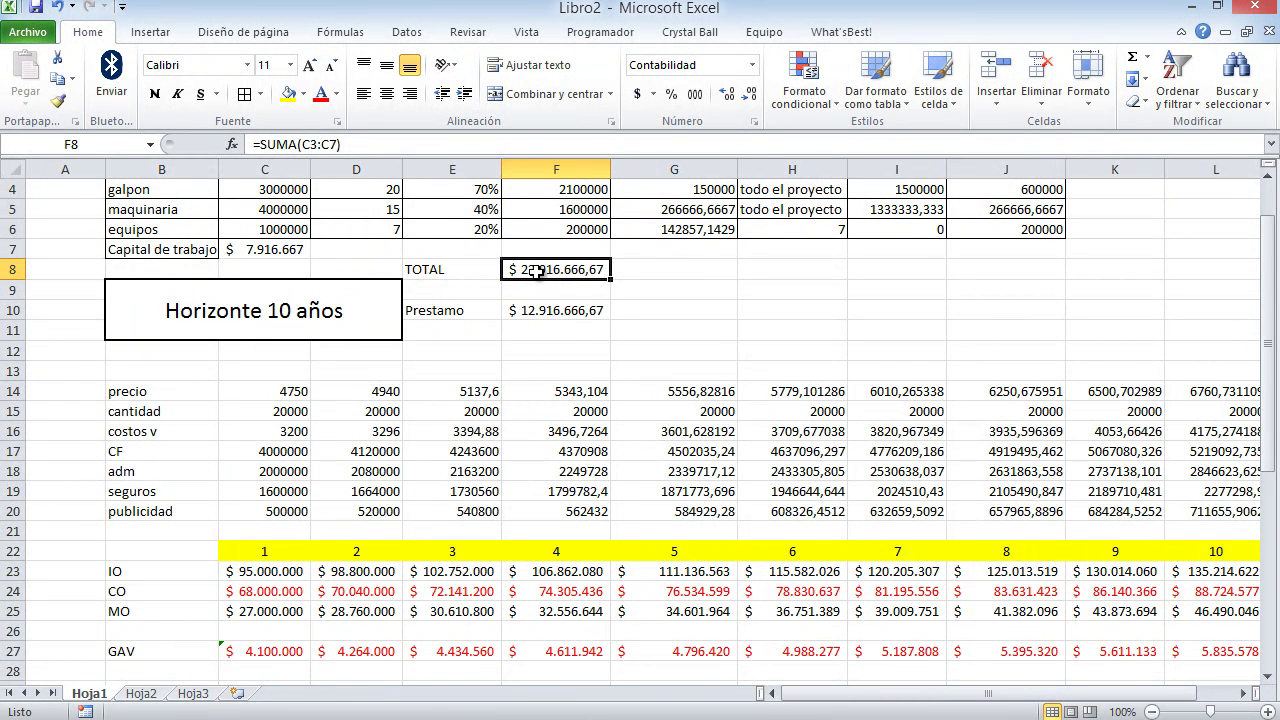
click(562, 314)
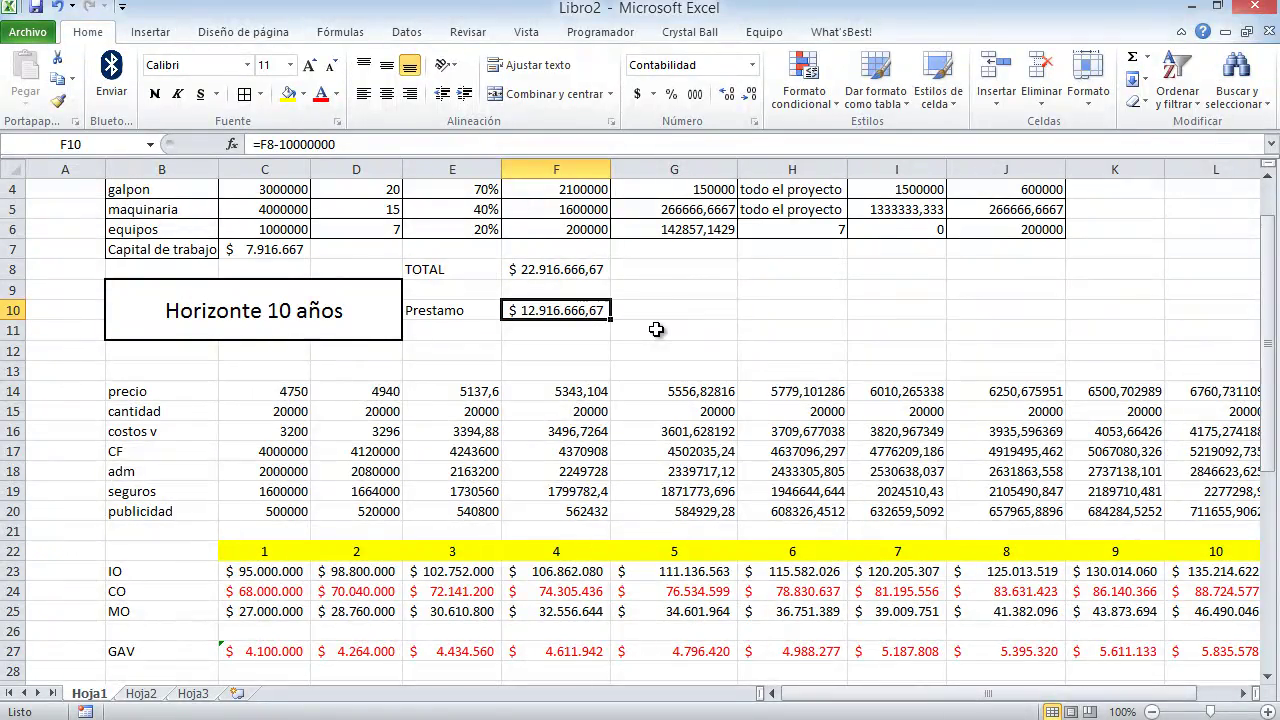
Switch to the Word exercise guide and reread the available capital, loan terms and CAPM evaluation details.
key(alt+Tab)
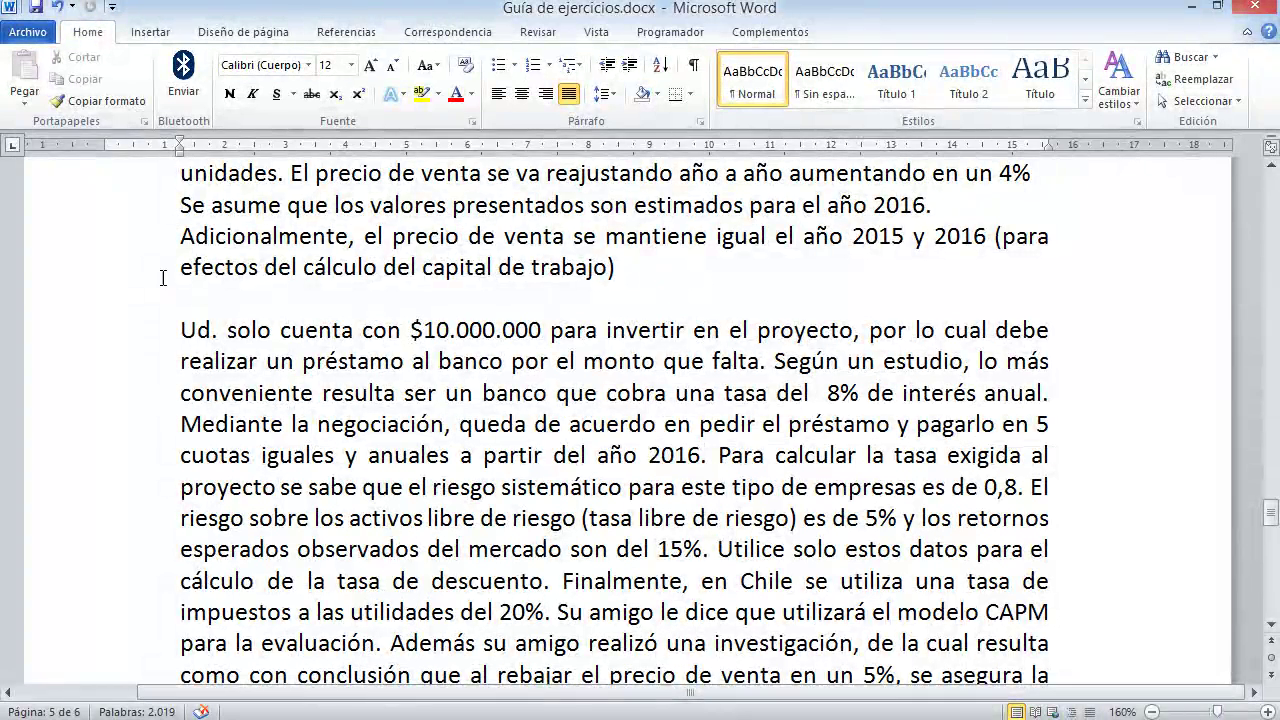
drag(180, 335, 288, 362)
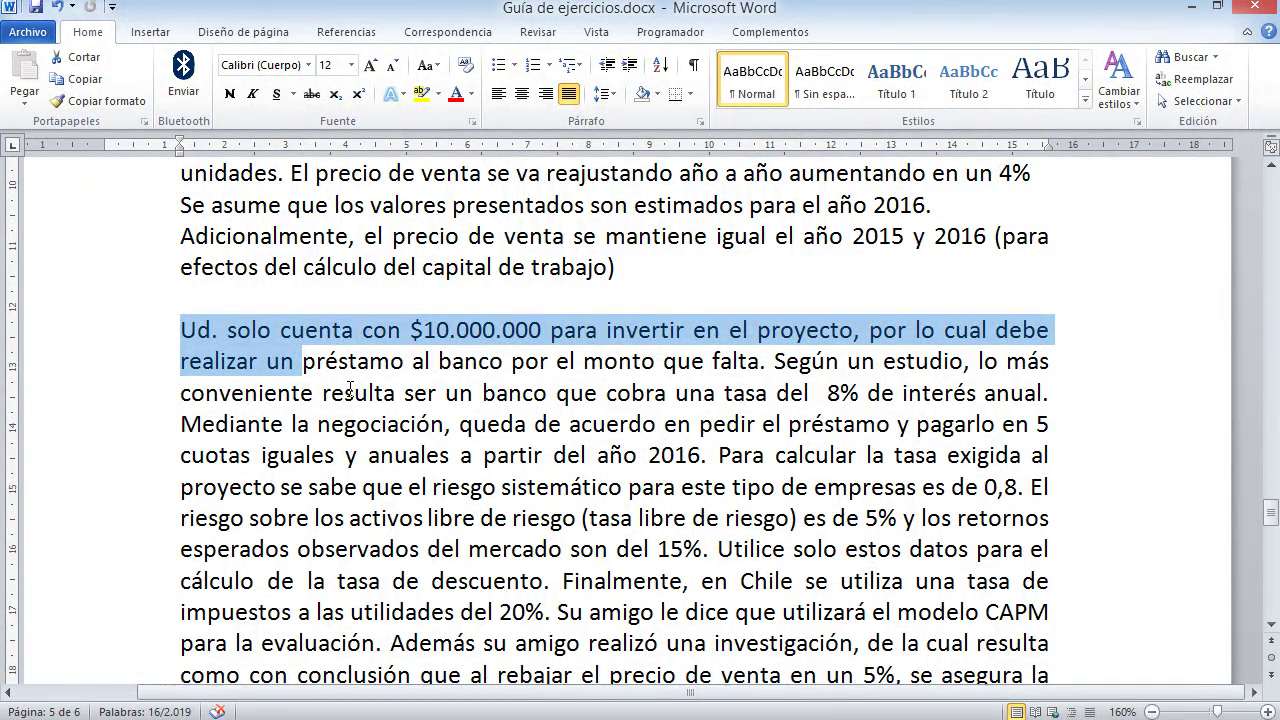
scroll(643, 313, down, 3)
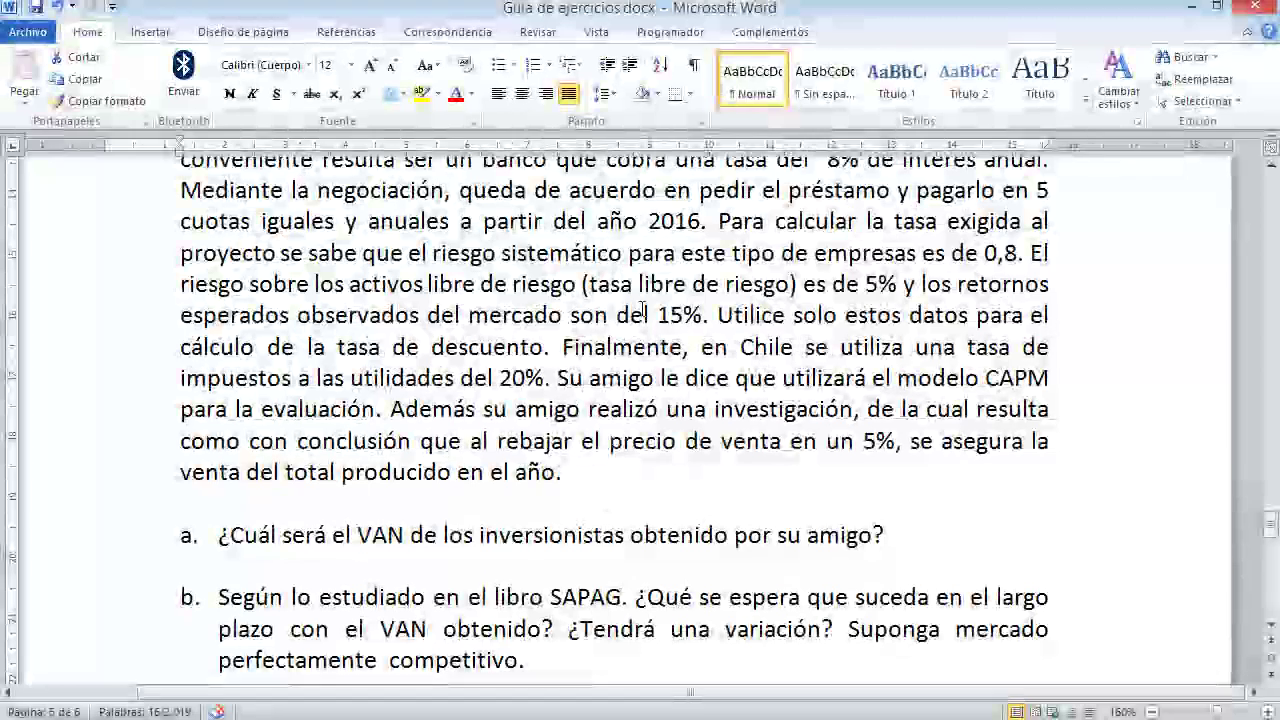
drag(986, 378, 1050, 412)
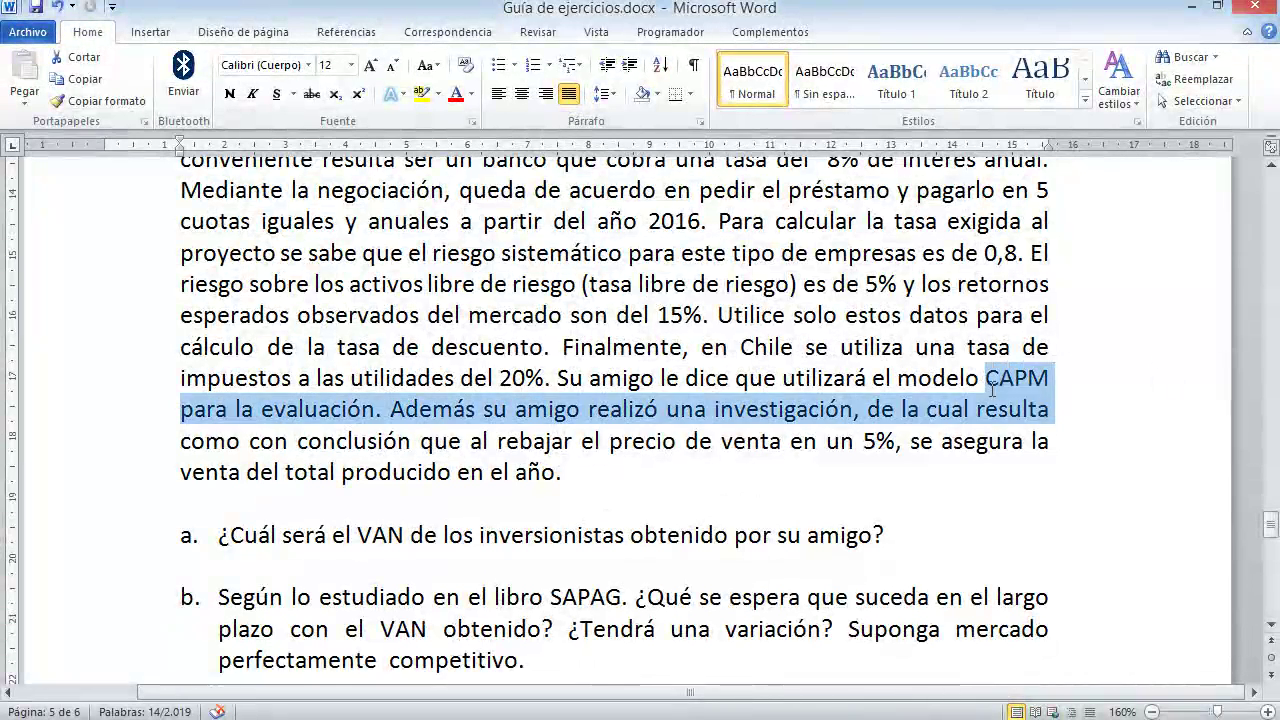
Clear the selection on the CAPM sentence and review the exercise paragraph on own capital, loan repayment and discount rate data.
scroll(973, 378, up, 1)
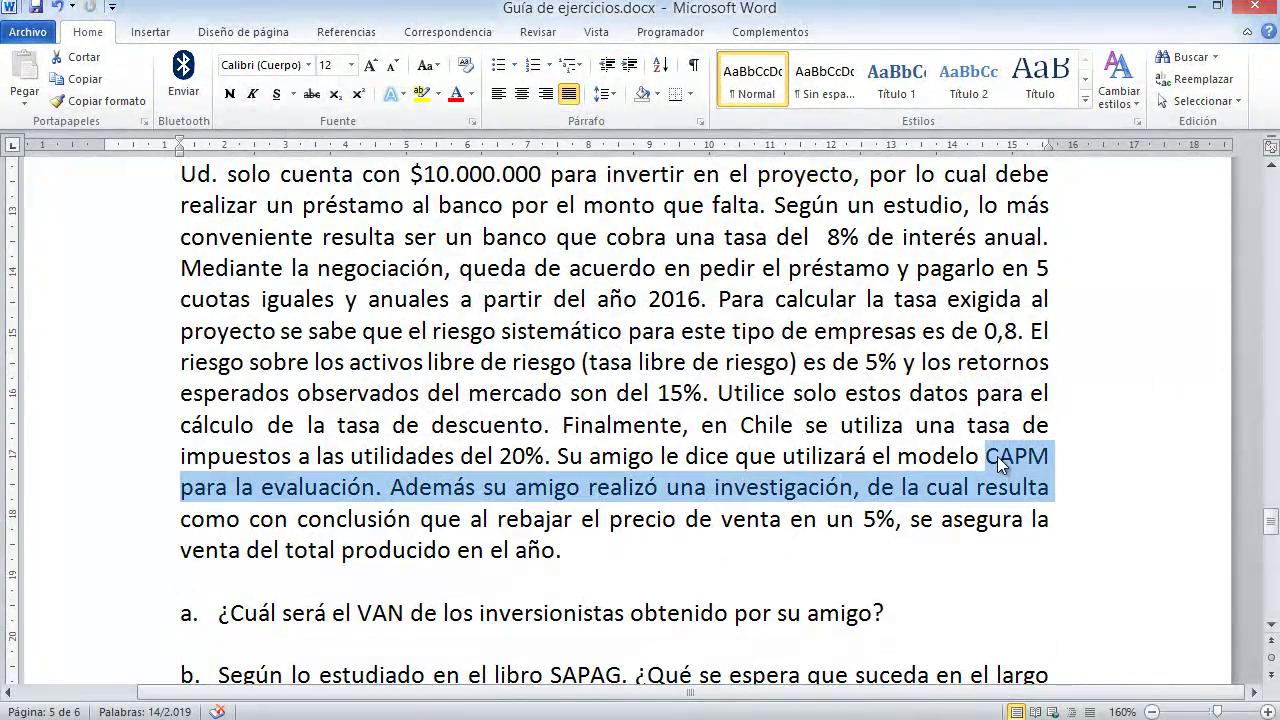
click(1000, 456)
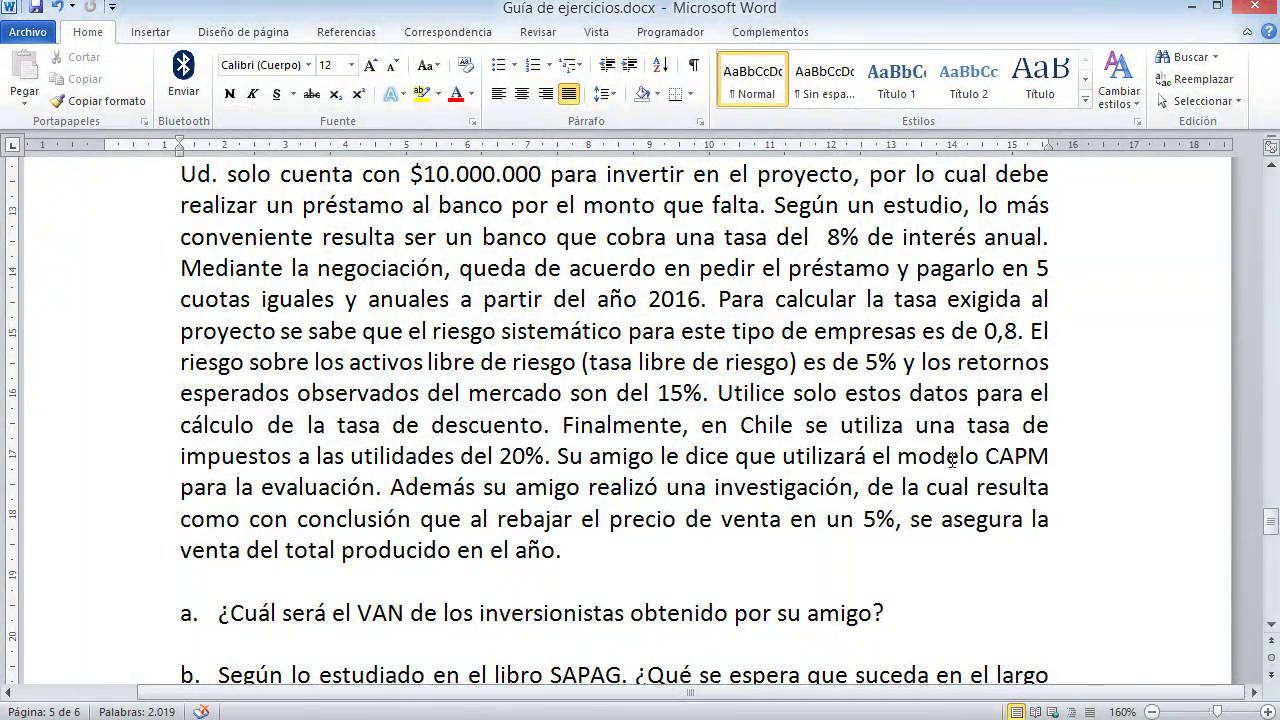
scroll(952, 458, up, 2)
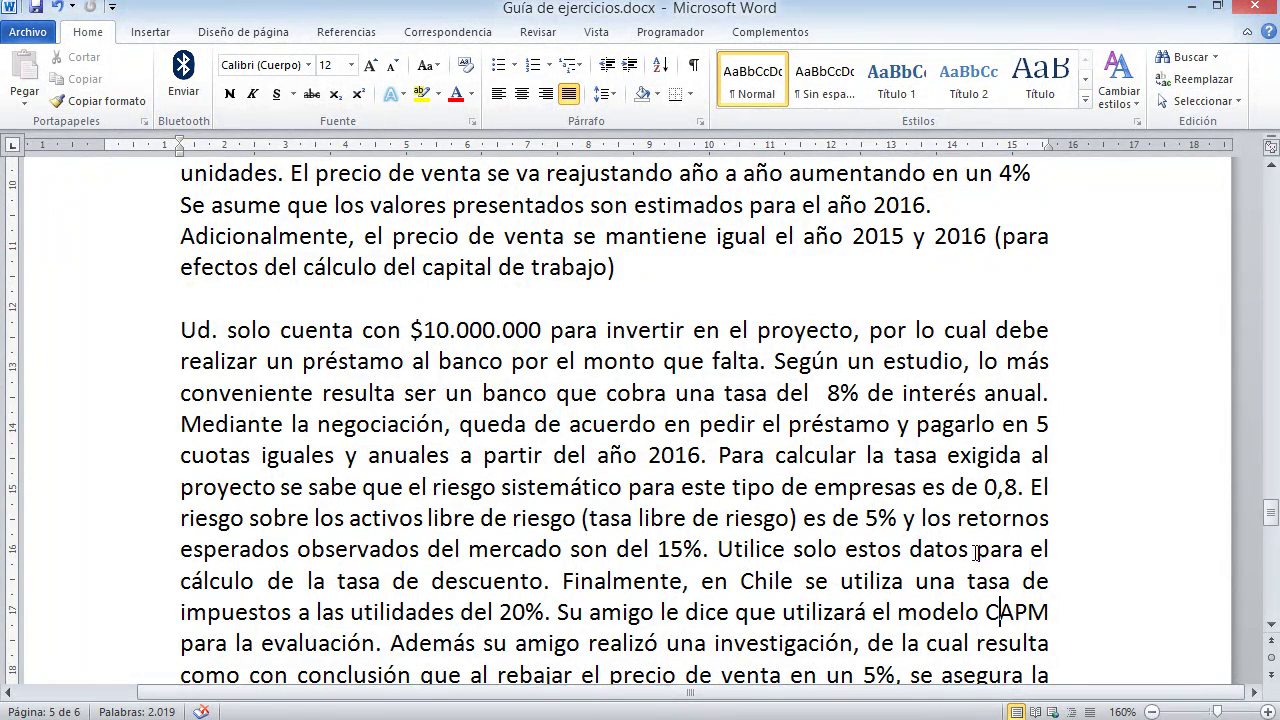
Switch back to the Excel workbook and fill the años row of the amortization table with years 0 to 4 in D43:H43.
mouse_move(330, 716)
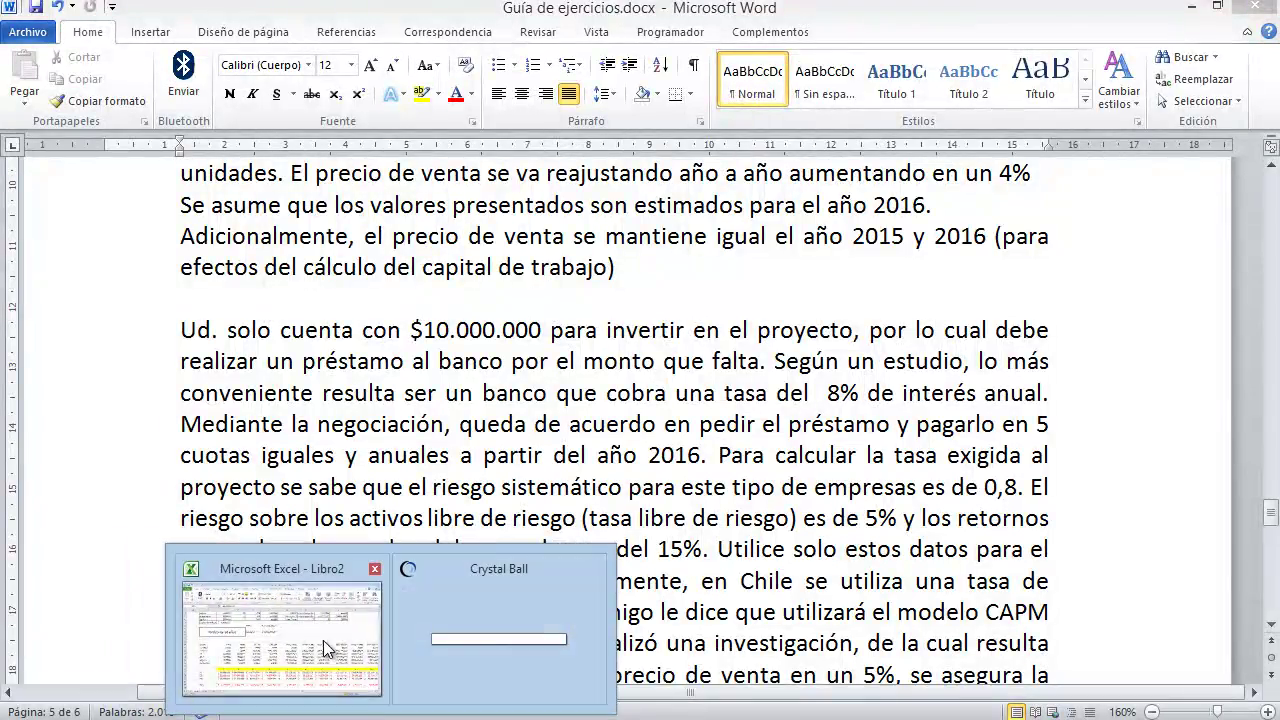
click(325, 645)
scroll(521, 368, down, 9)
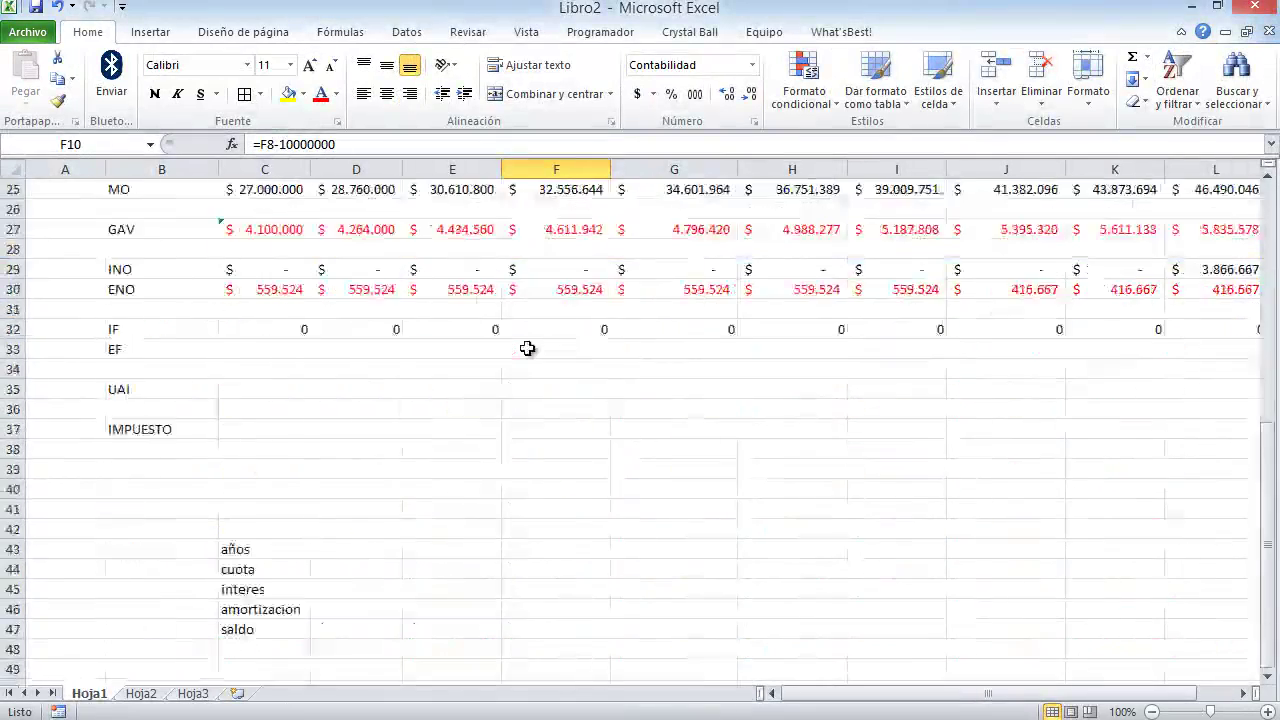
click(366, 429)
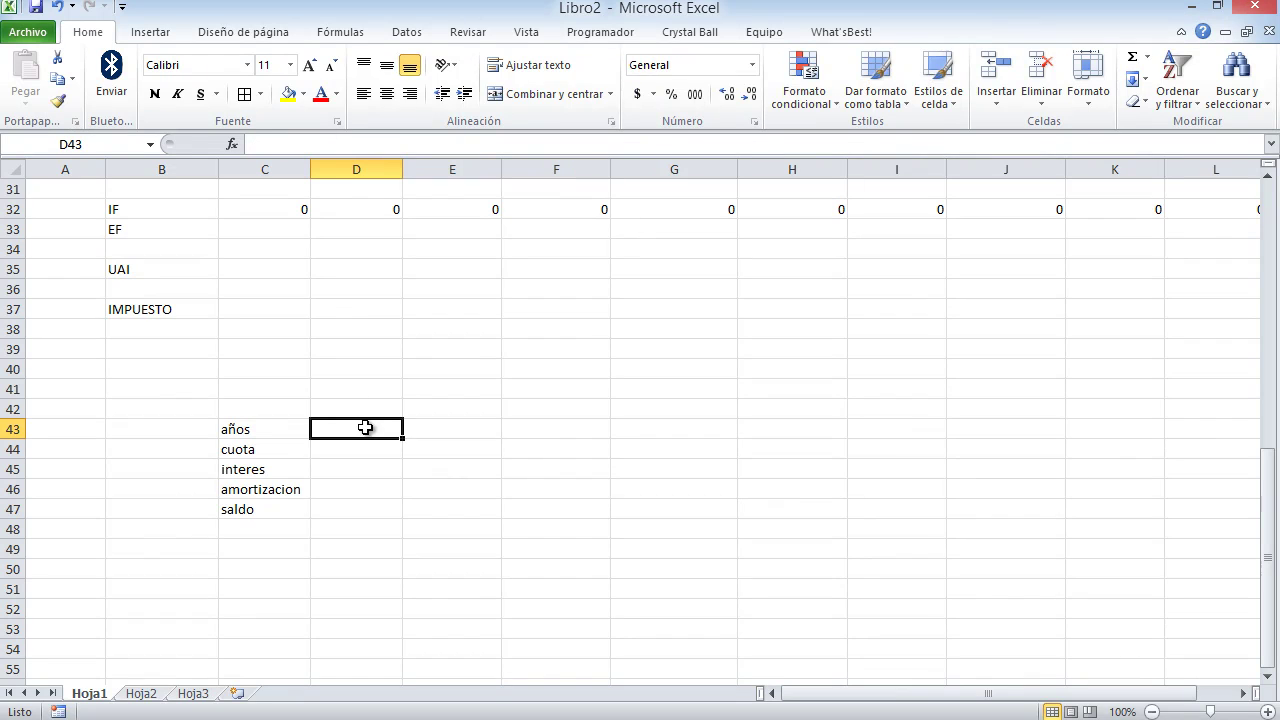
text(0)
key(Tab)
click(363, 427)
drag(400, 444, 820, 457)
Link the year 0 saldo in D47 to the loan amount in F10.
click(350, 507)
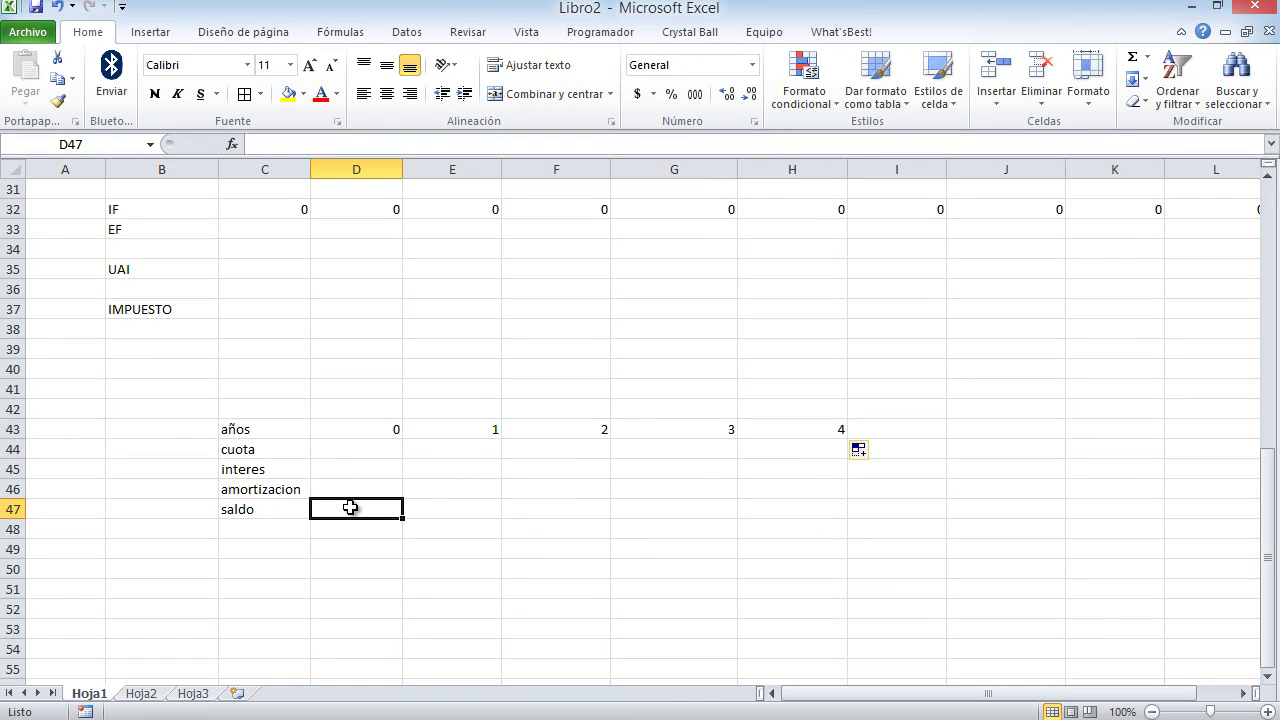
scroll(350, 507, up, 1)
text(=)
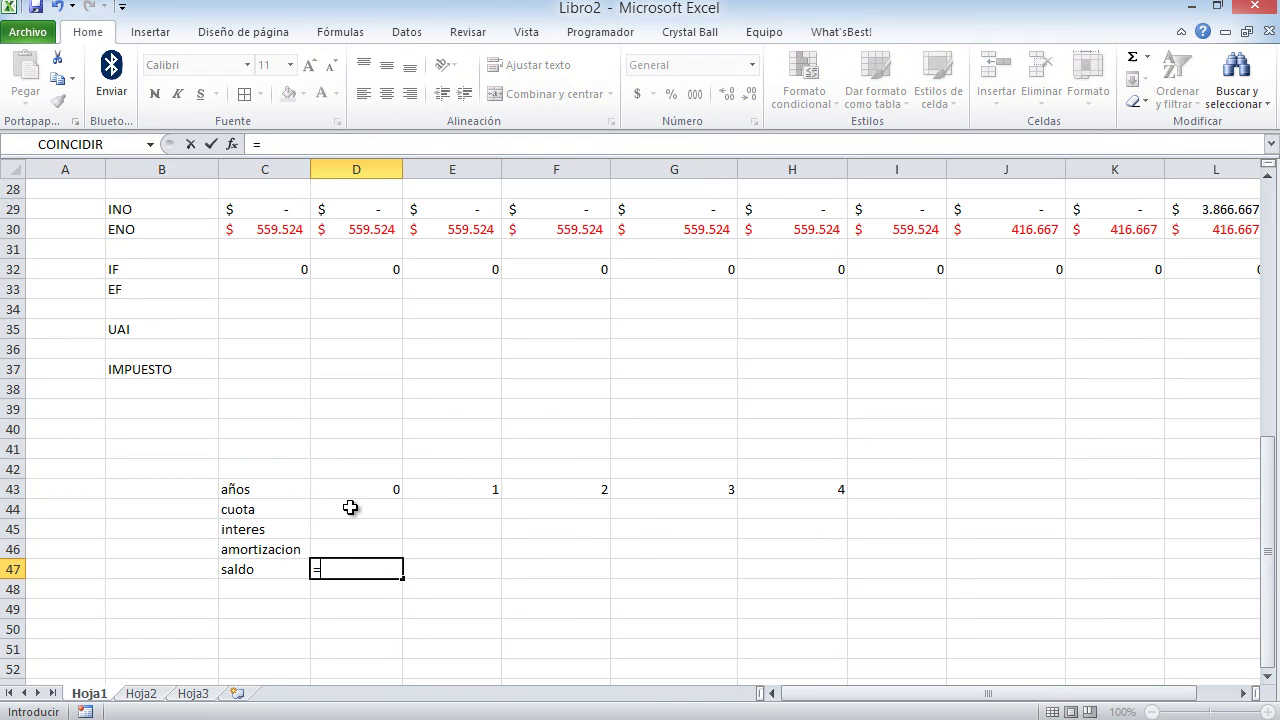
scroll(350, 507, up, 9)
click(540, 372)
key(Return)
scroll(540, 372, down, 1)
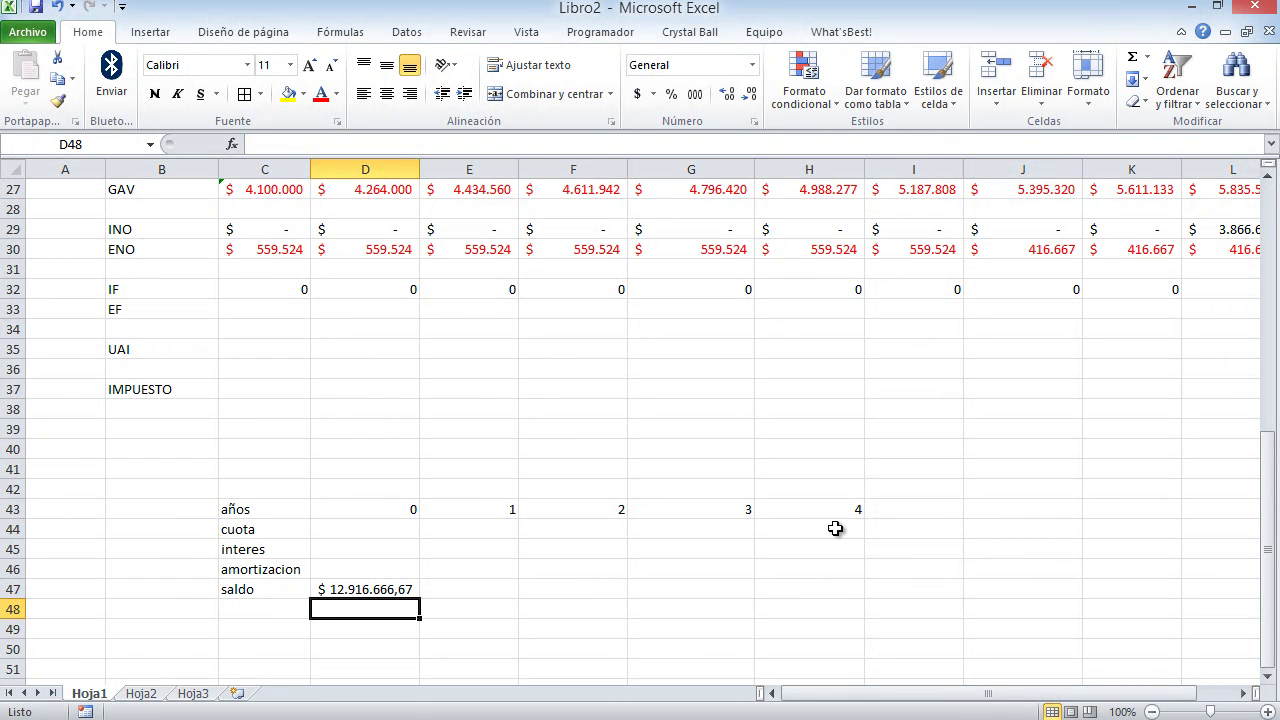
Extend the años row to year 5 in I43 and select the year 0 cuota cell D44.
click(860, 512)
drag(863, 513, 894, 546)
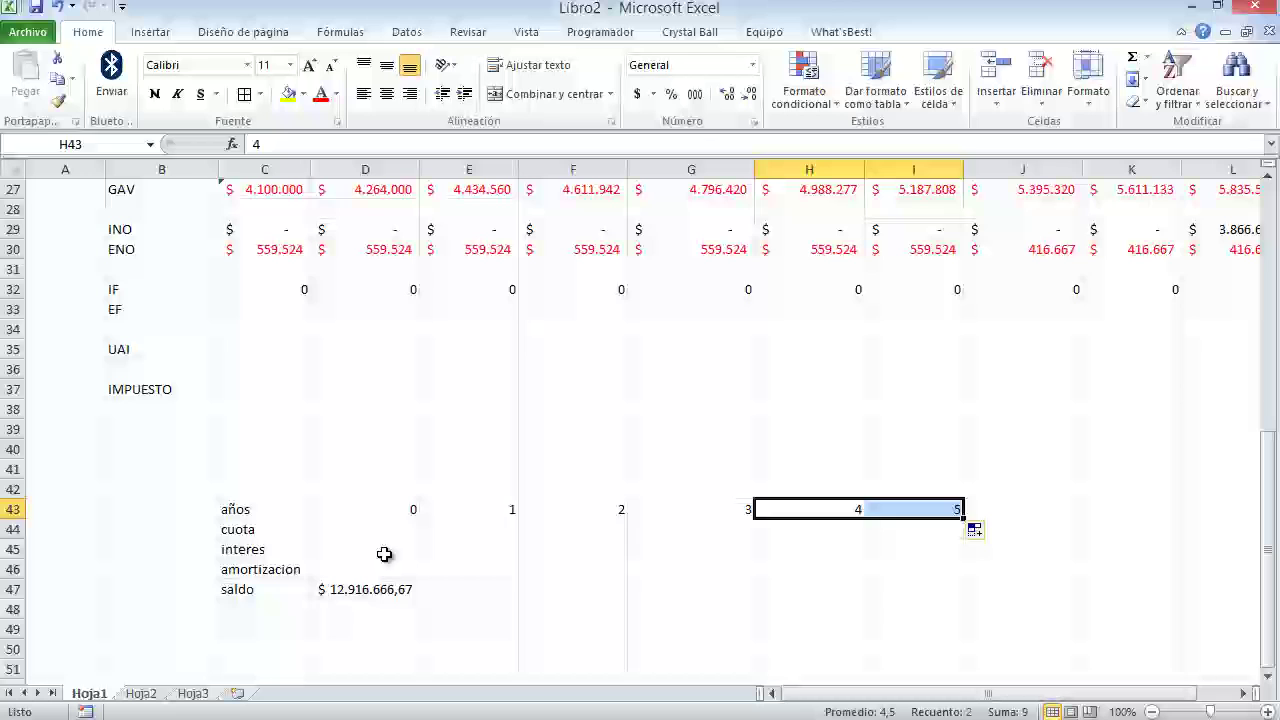
click(398, 530)
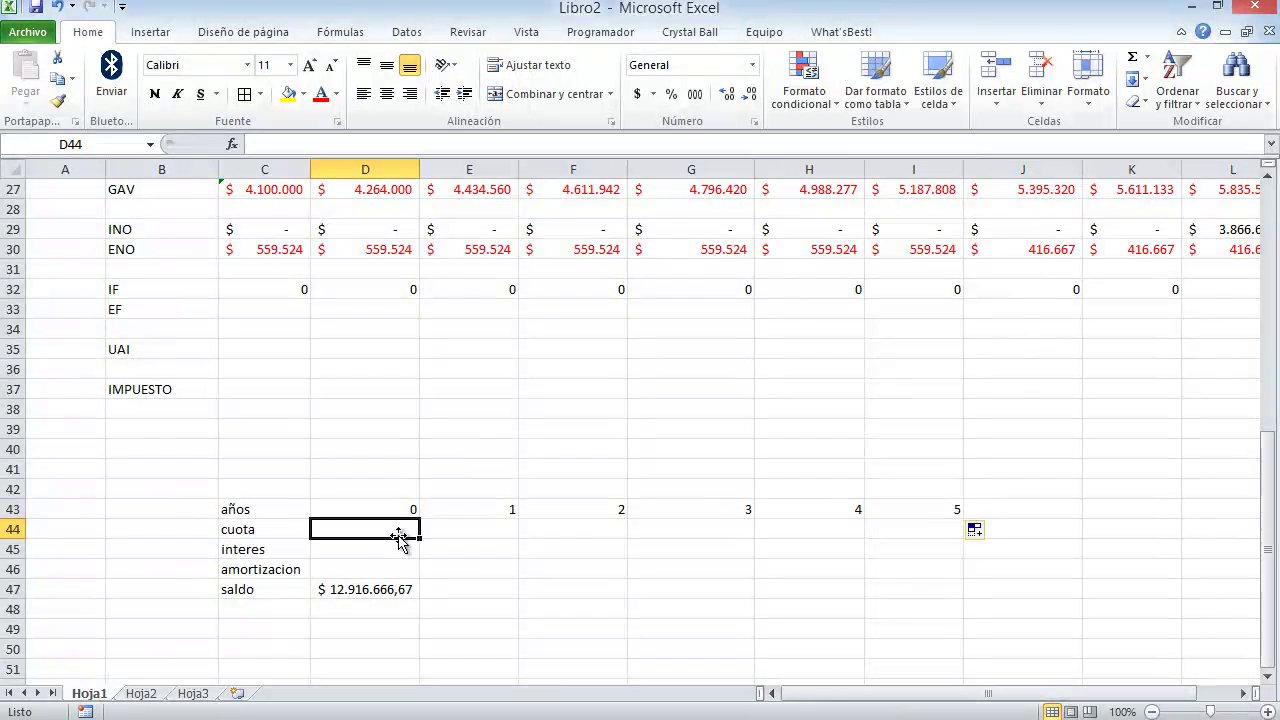
Enter 0 for the year 0 cuota, interes and amortizacion in D44:D46 of the loan table.
text(0)
key(Return)
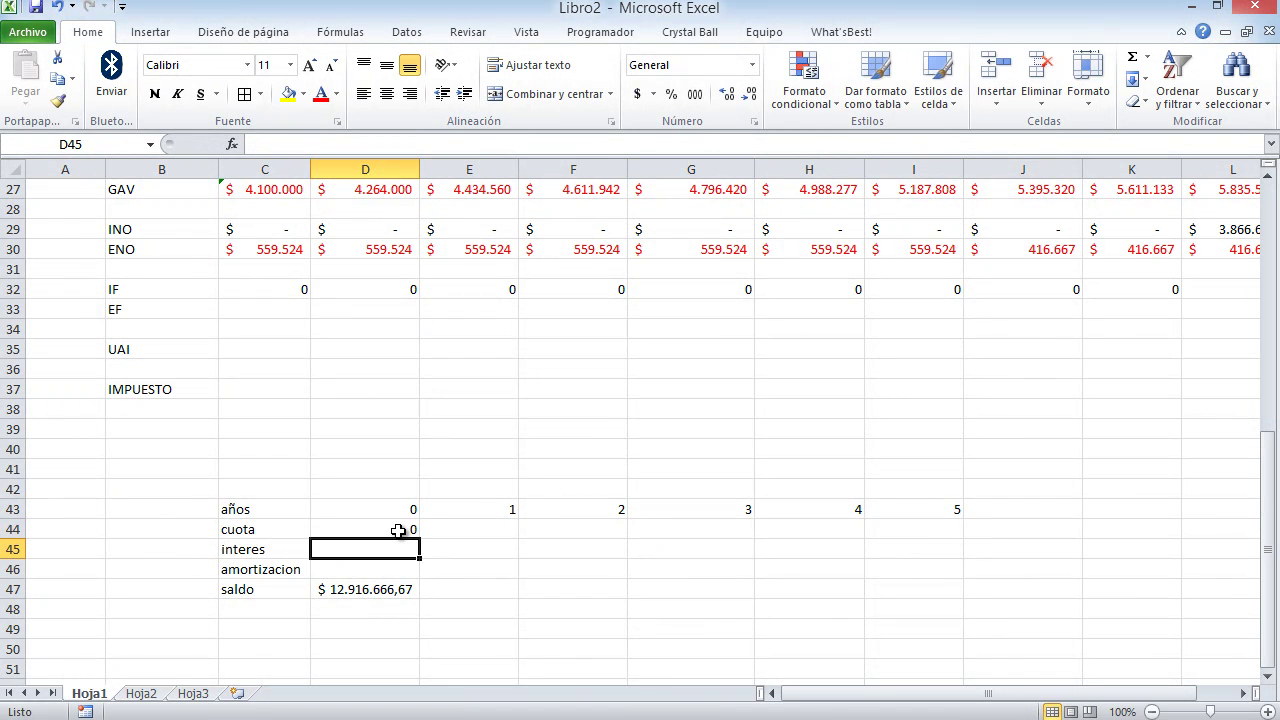
text(0)
key(Return)
text(0)
key(Tab)
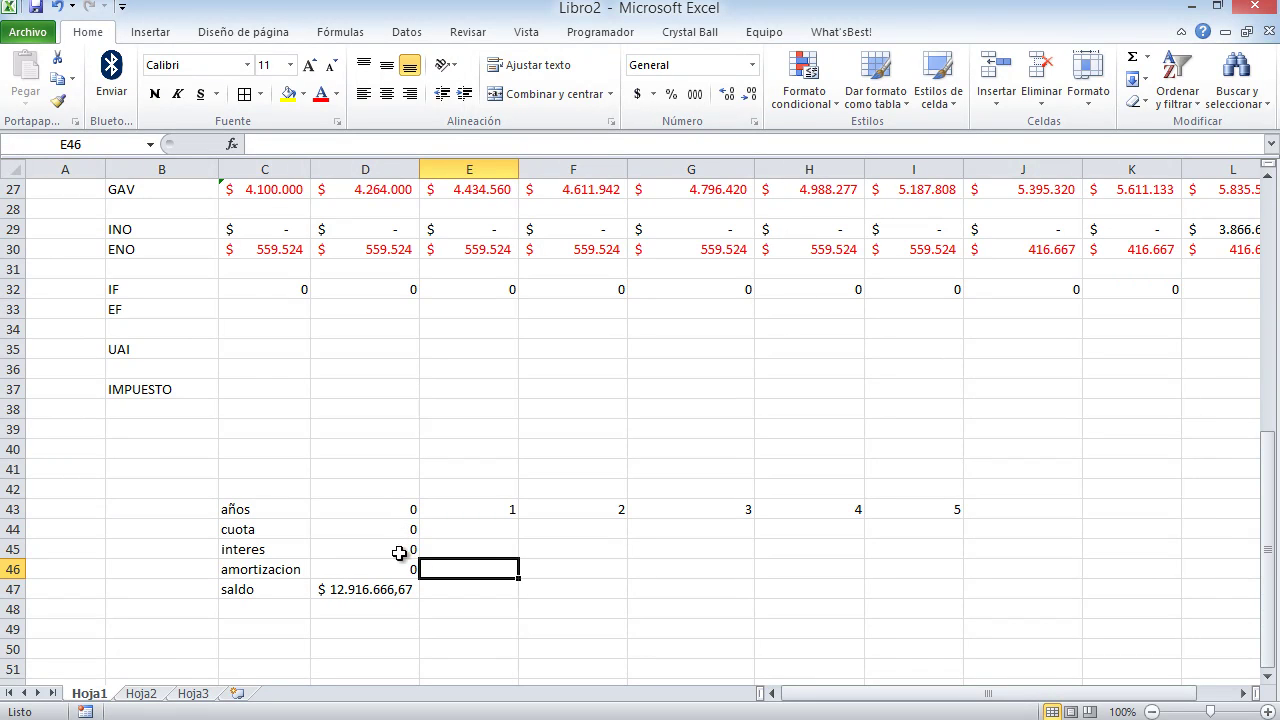
Enter 3235062,371 as the year 1 cuota in E44.
click(454, 529)
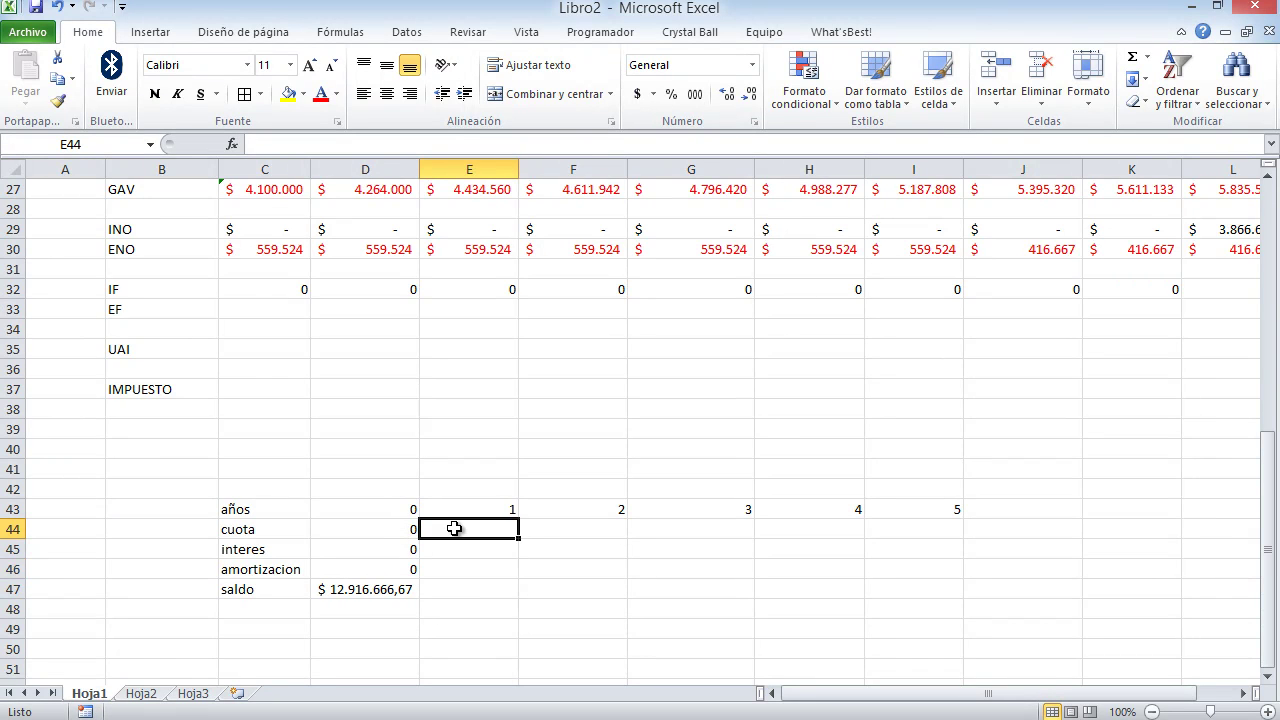
text(3)
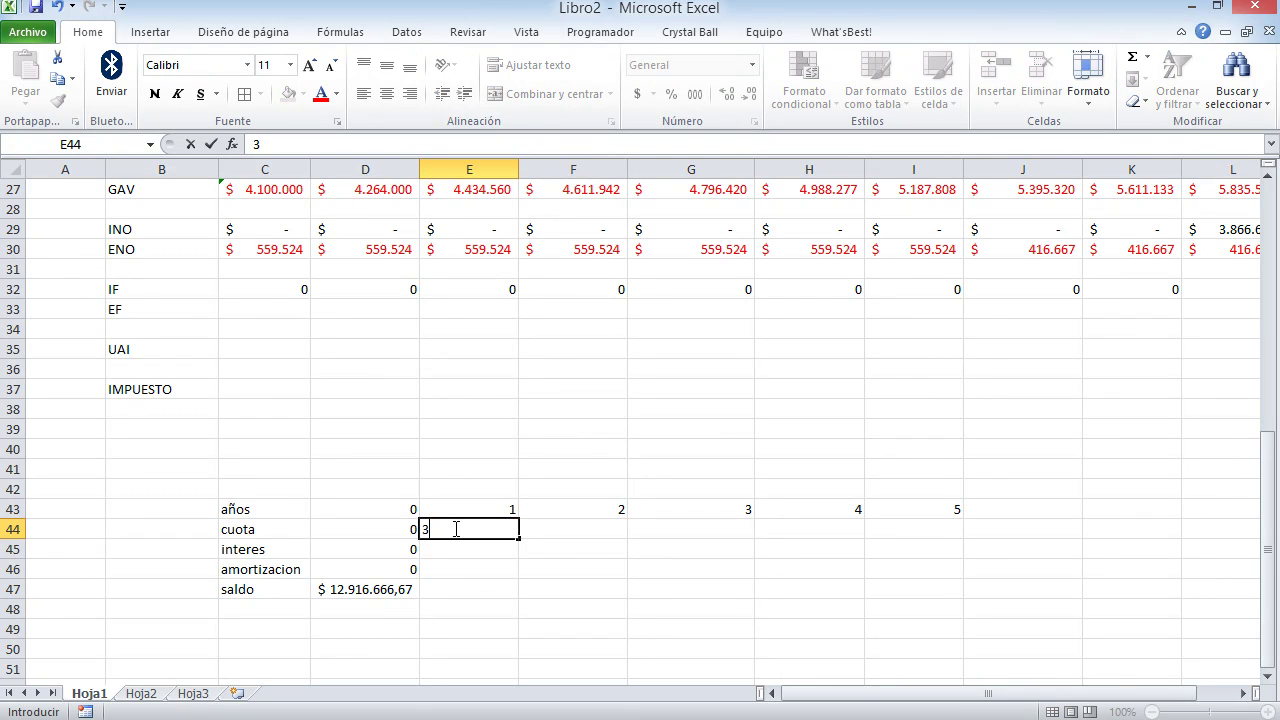
text(235062,371)
key(Return)
Check the equal-instalment terms in the Word exercise guide, and copy the year 1 cuota across years 2 to 5 (F44:I44) in Excel.
click(454, 529)
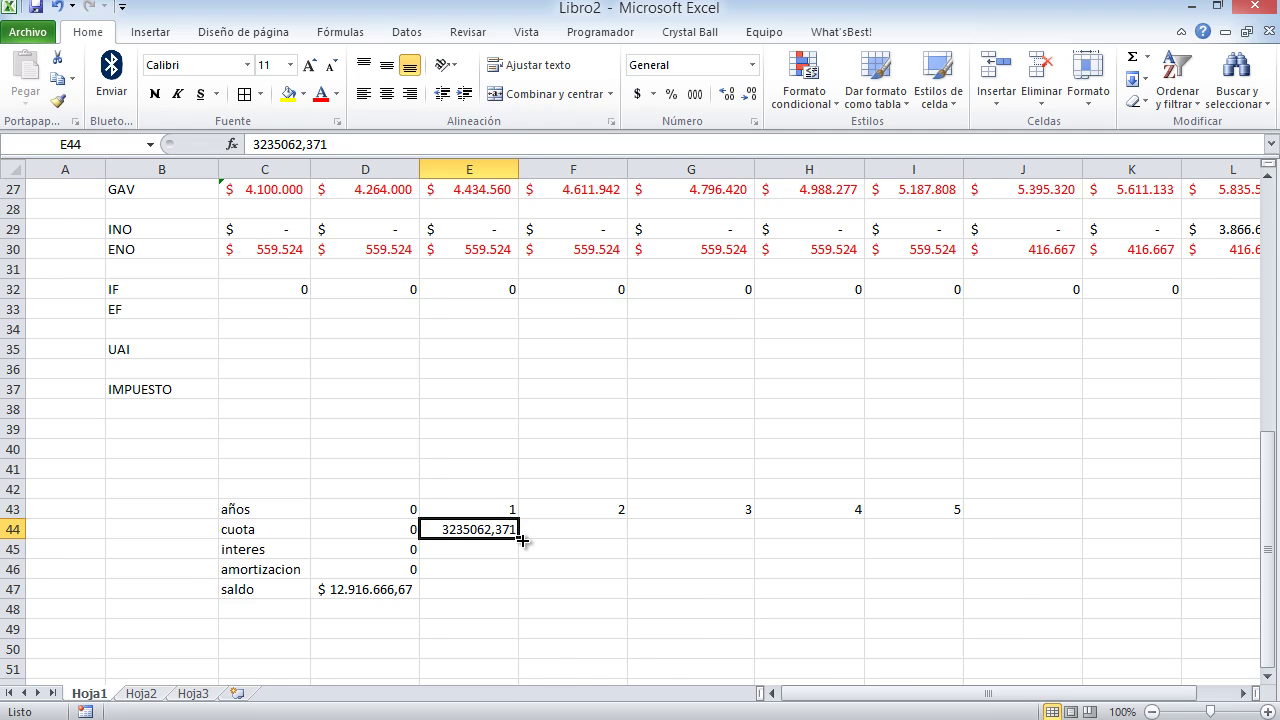
key(alt+Tab)
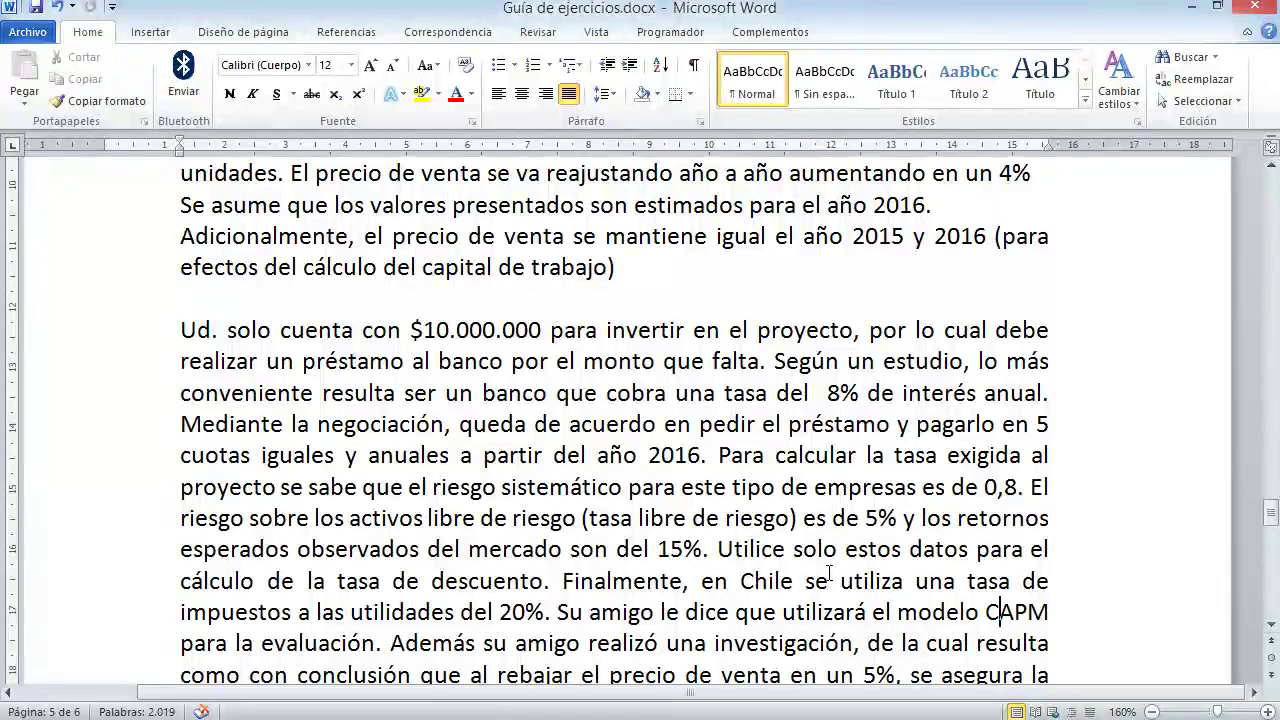
drag(228, 456, 328, 470)
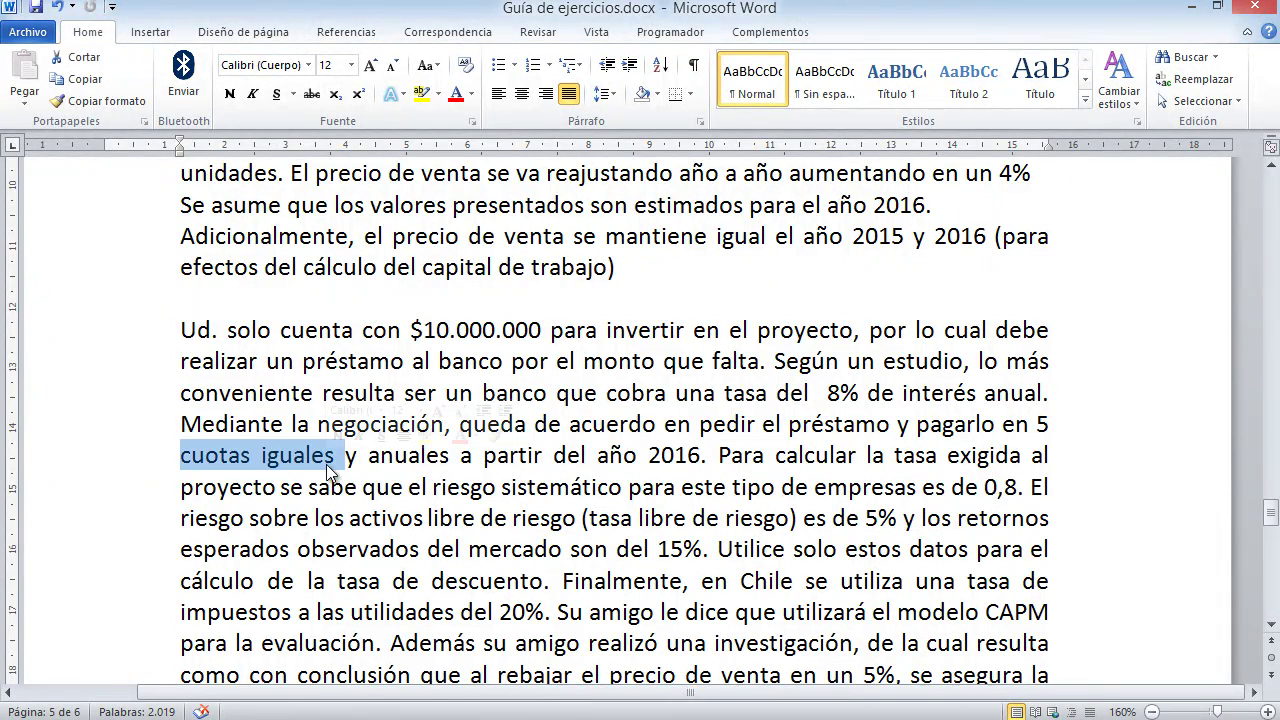
key(alt+Tab)
click(522, 548)
click(505, 532)
drag(518, 538, 880, 545)
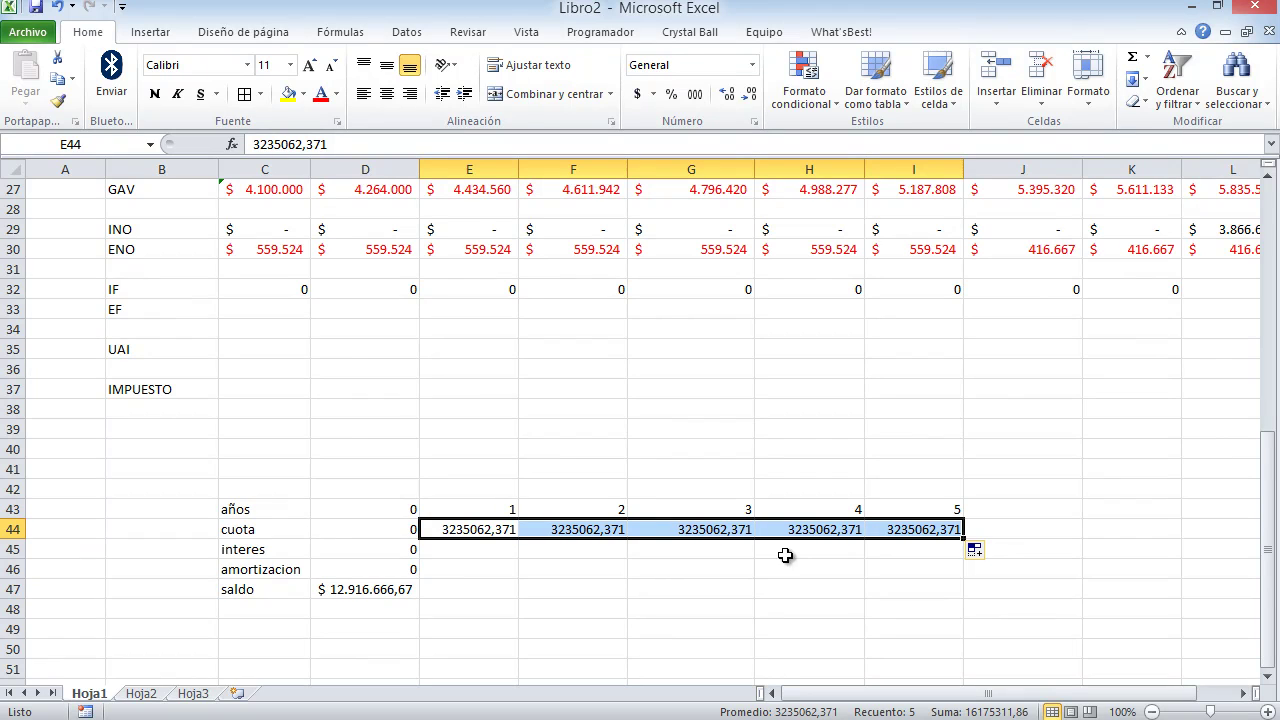
Calculate the year 1 interes in E45 with =0,08*D47 and fill the formula across to year 5 in I45.
click(472, 551)
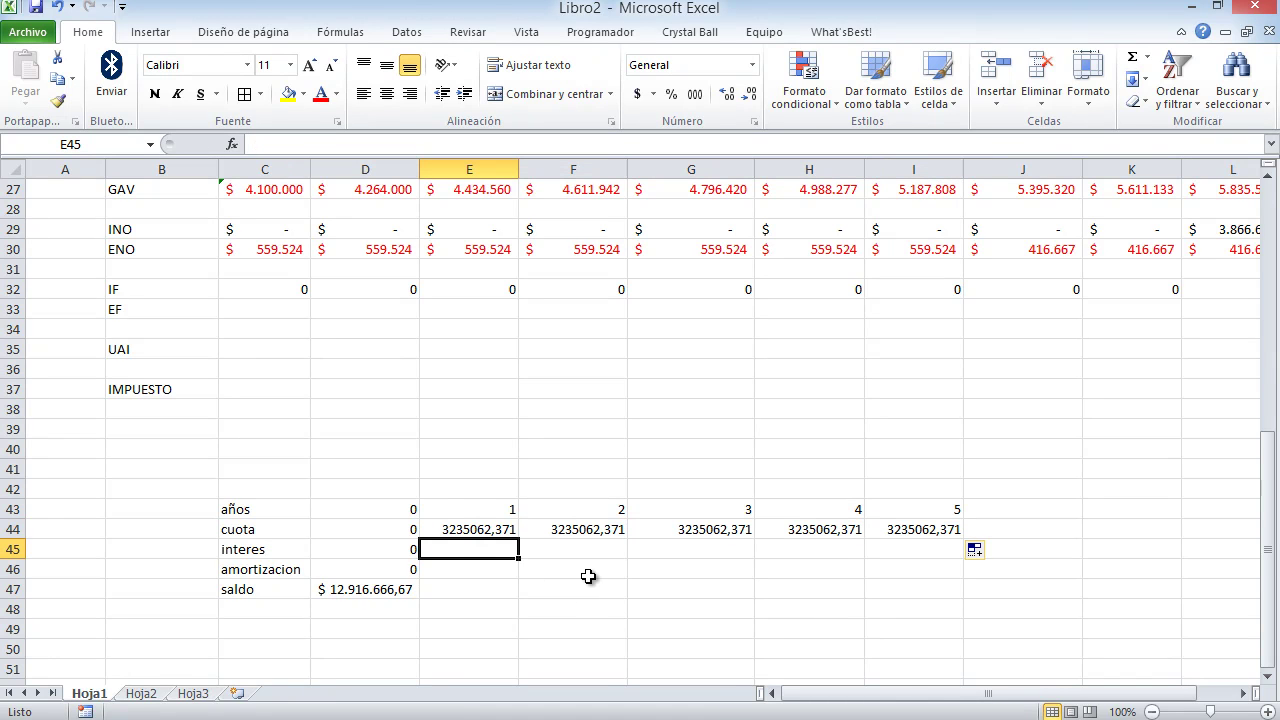
text(=0,08*)
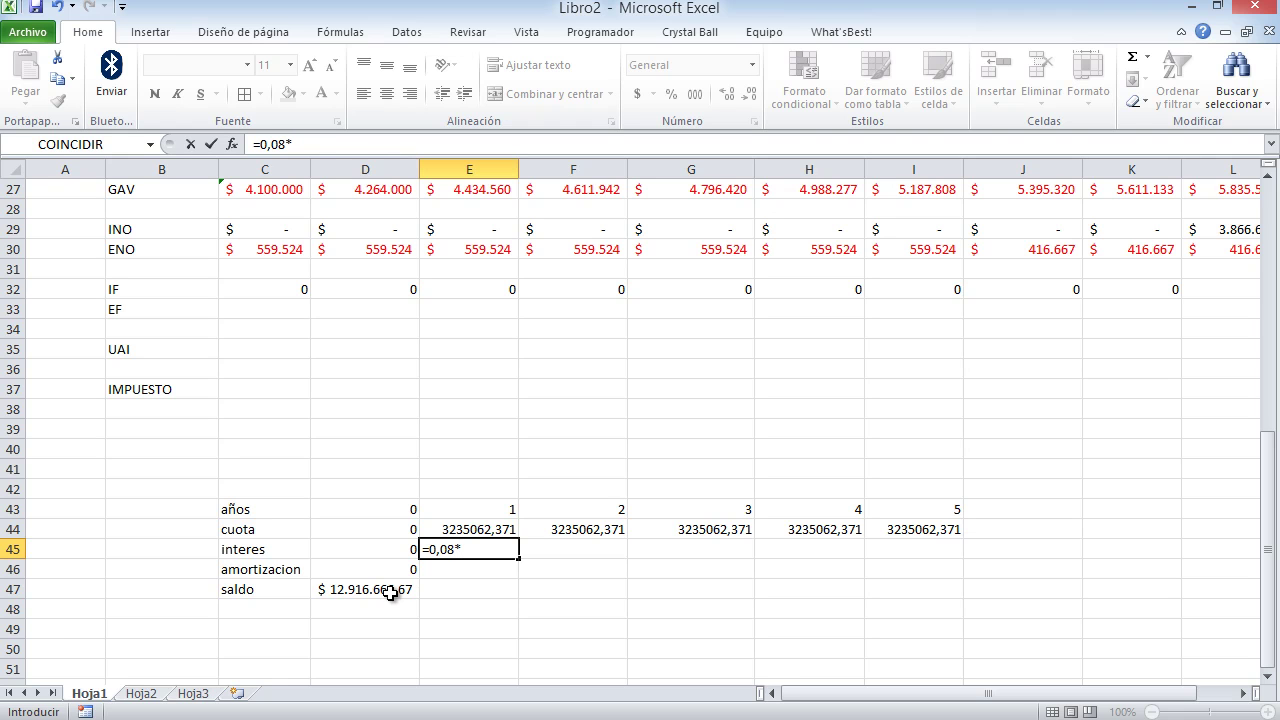
click(390, 592)
key(Return)
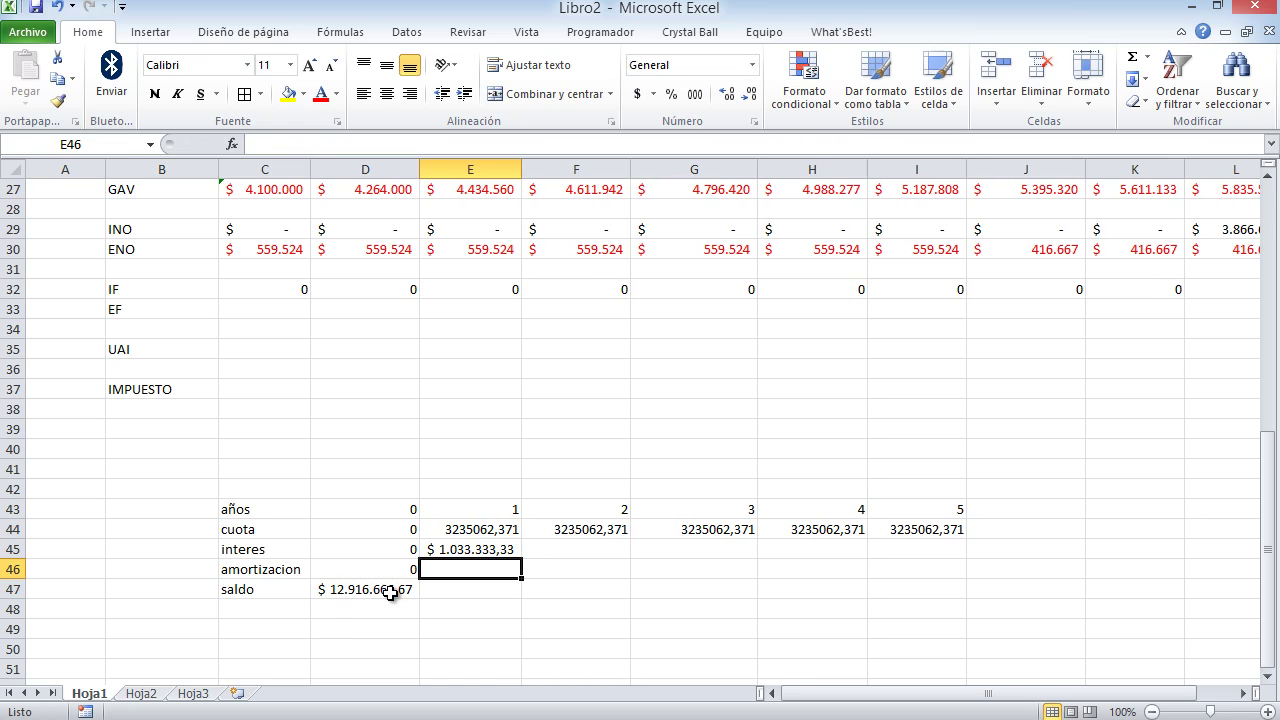
click(490, 552)
drag(521, 558, 941, 572)
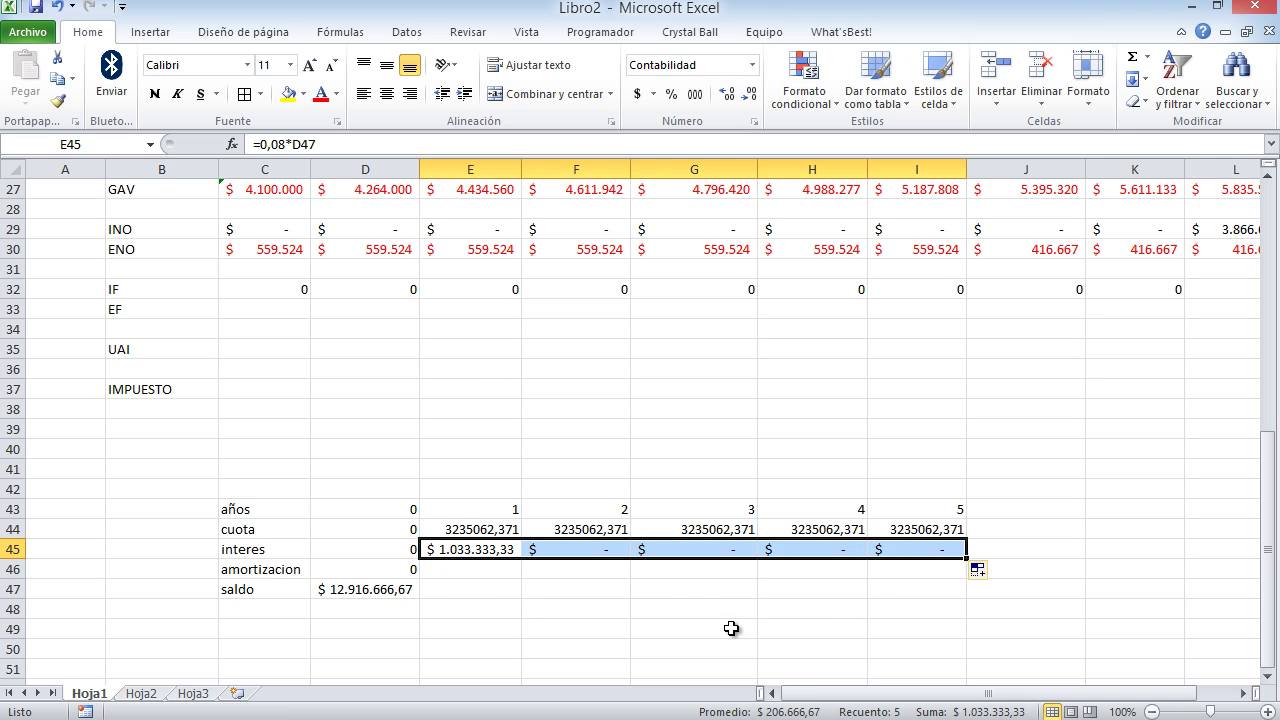
Calculate the year 1 amortizacion in E46 as cuota minus interes (=E44-E45) and fill it across to I46.
click(472, 568)
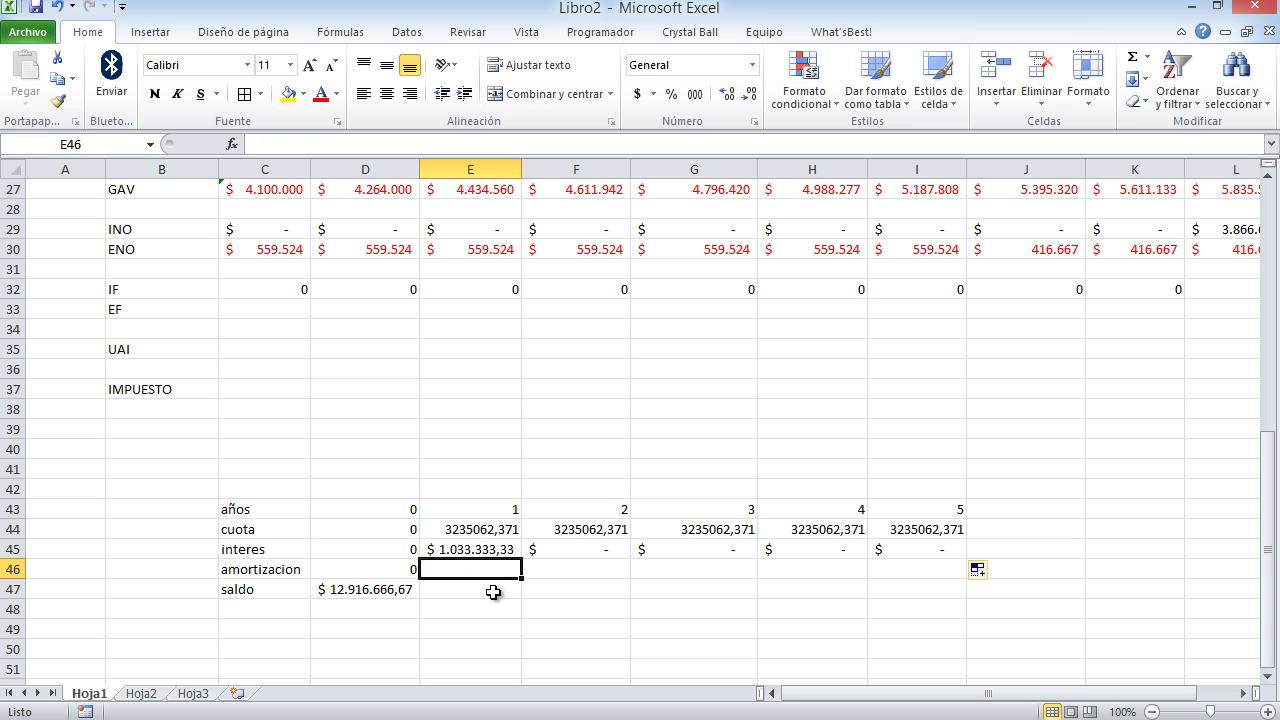
click(479, 533)
click(477, 549)
click(478, 569)
text(=)
click(483, 531)
text(-)
click(483, 550)
key(Return)
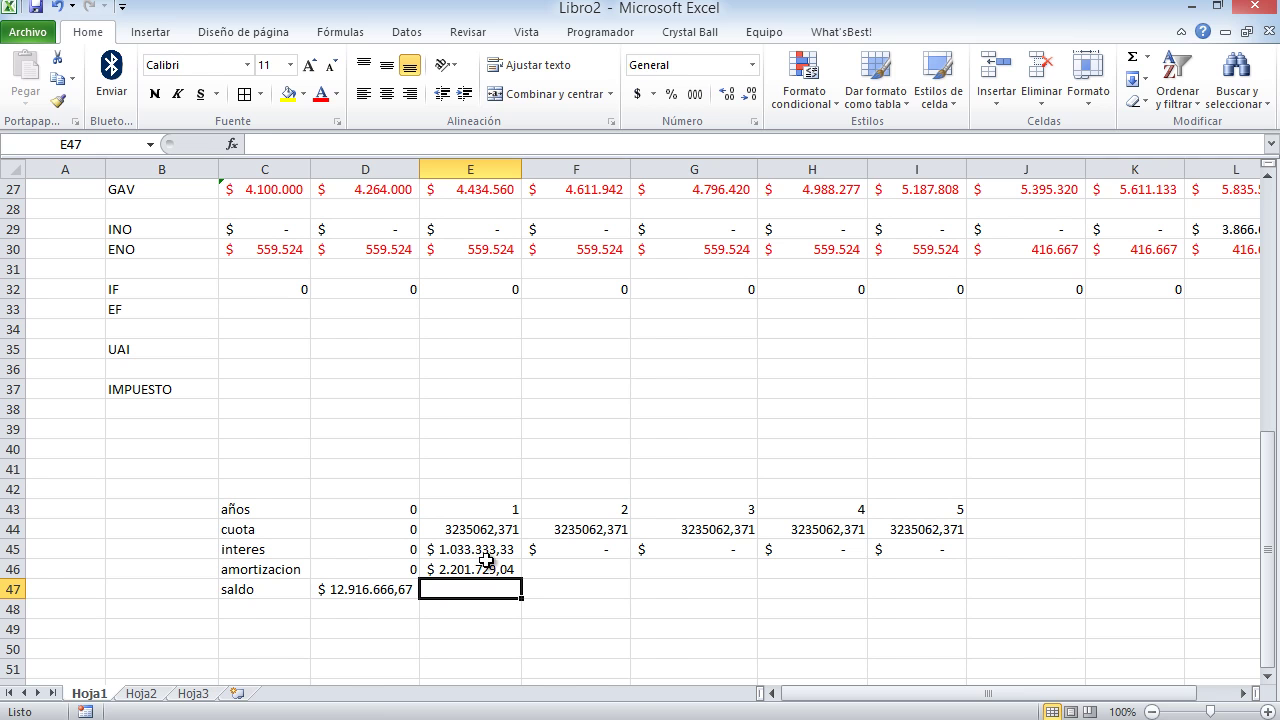
click(486, 570)
drag(541, 580, 930, 590)
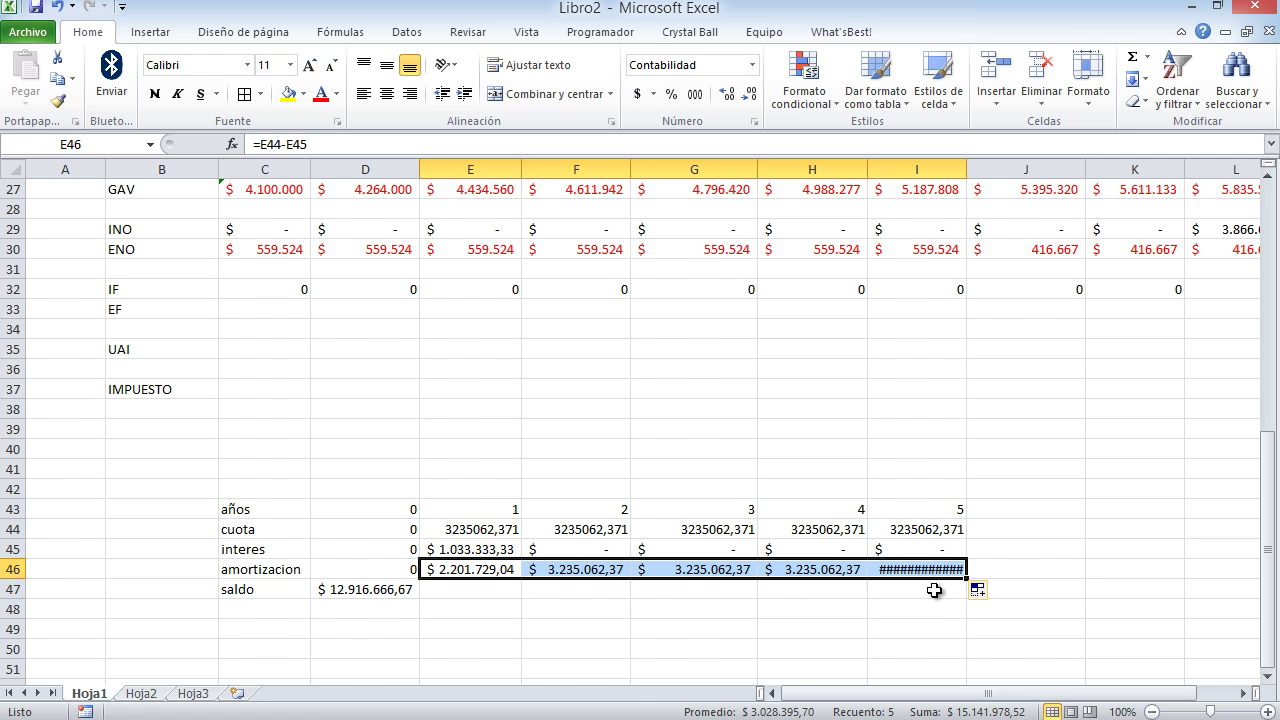
Calculate the year 1 saldo in E47 with =D47-E46, fill it across to I47, and widen column I to fit its amounts.
click(452, 596)
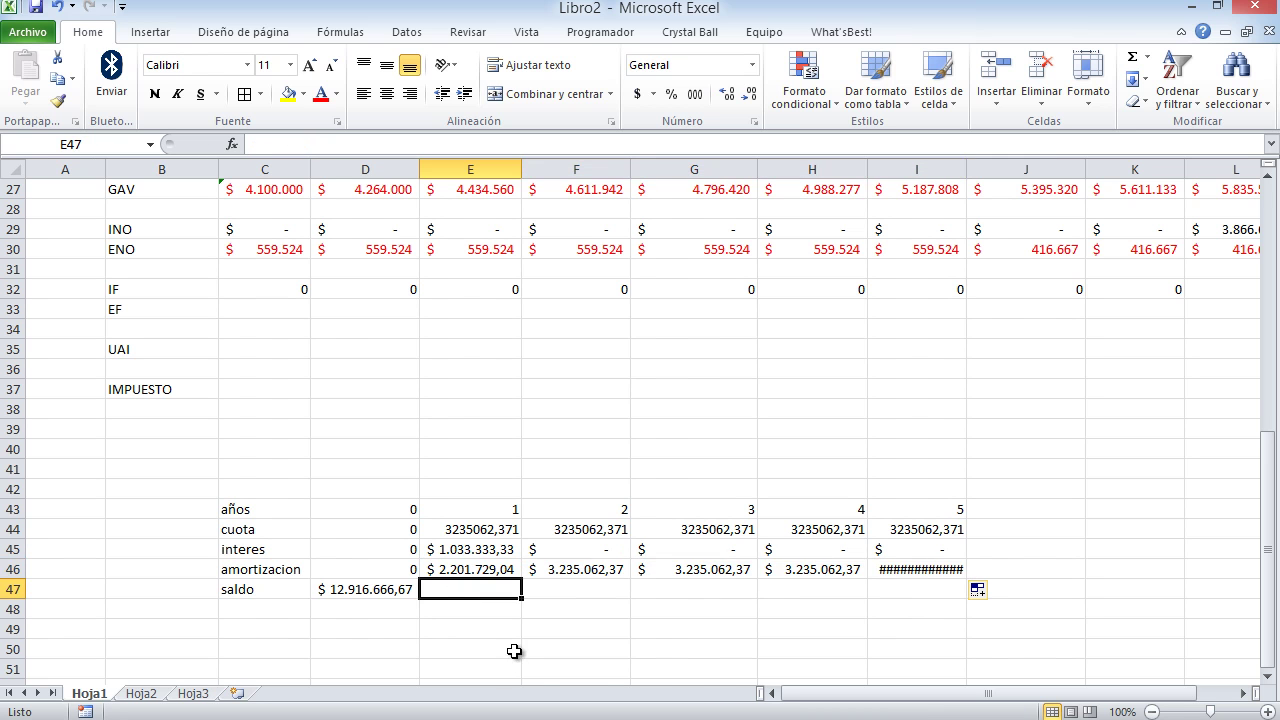
text(=)
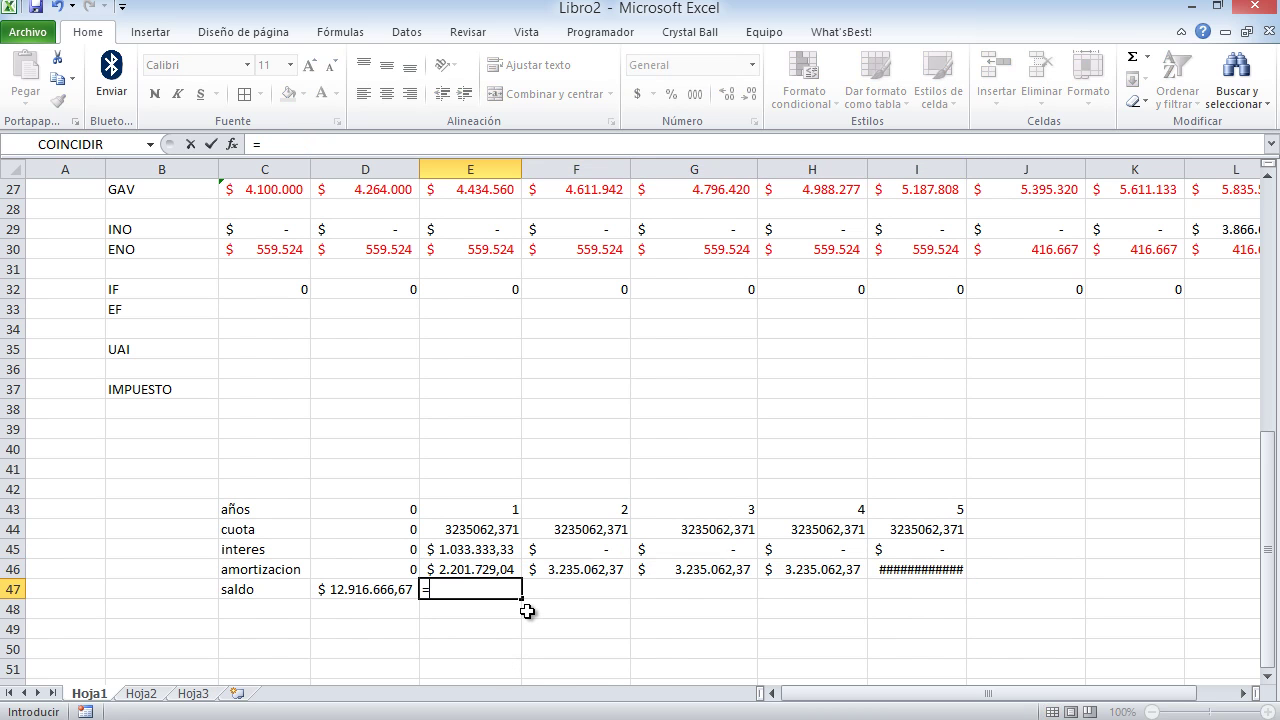
click(363, 590)
text(-)
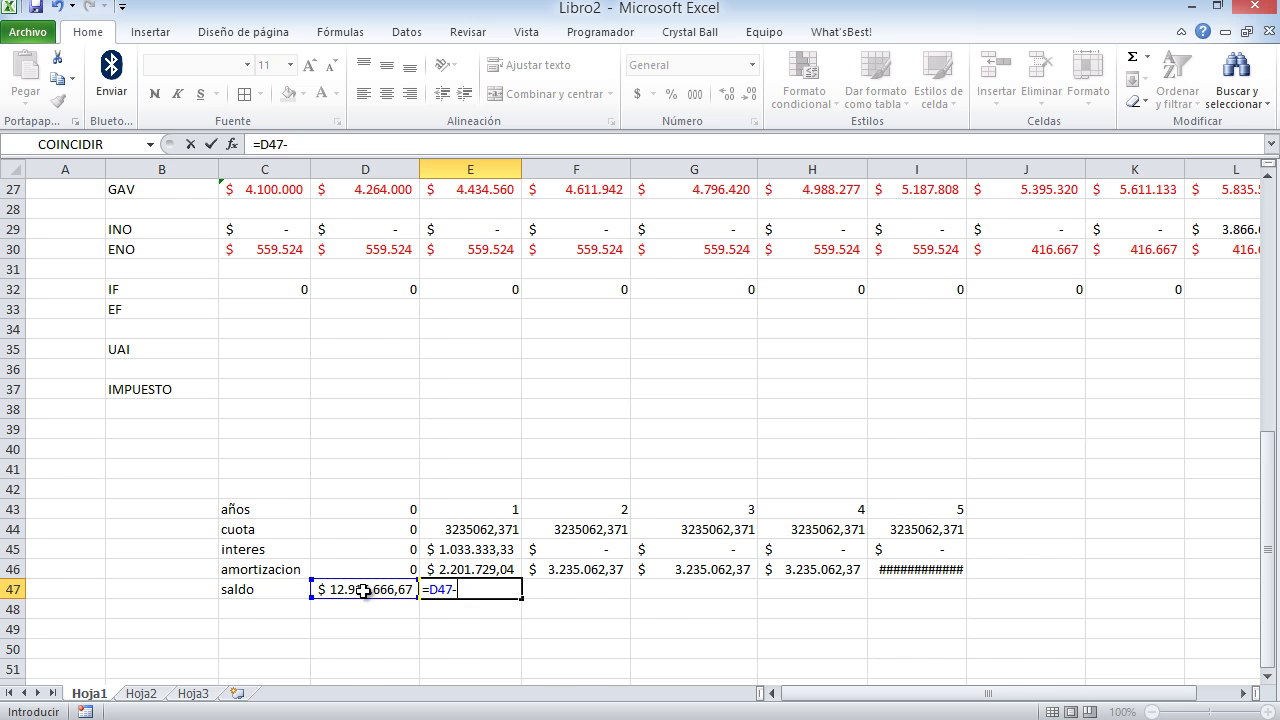
click(471, 570)
key(Return)
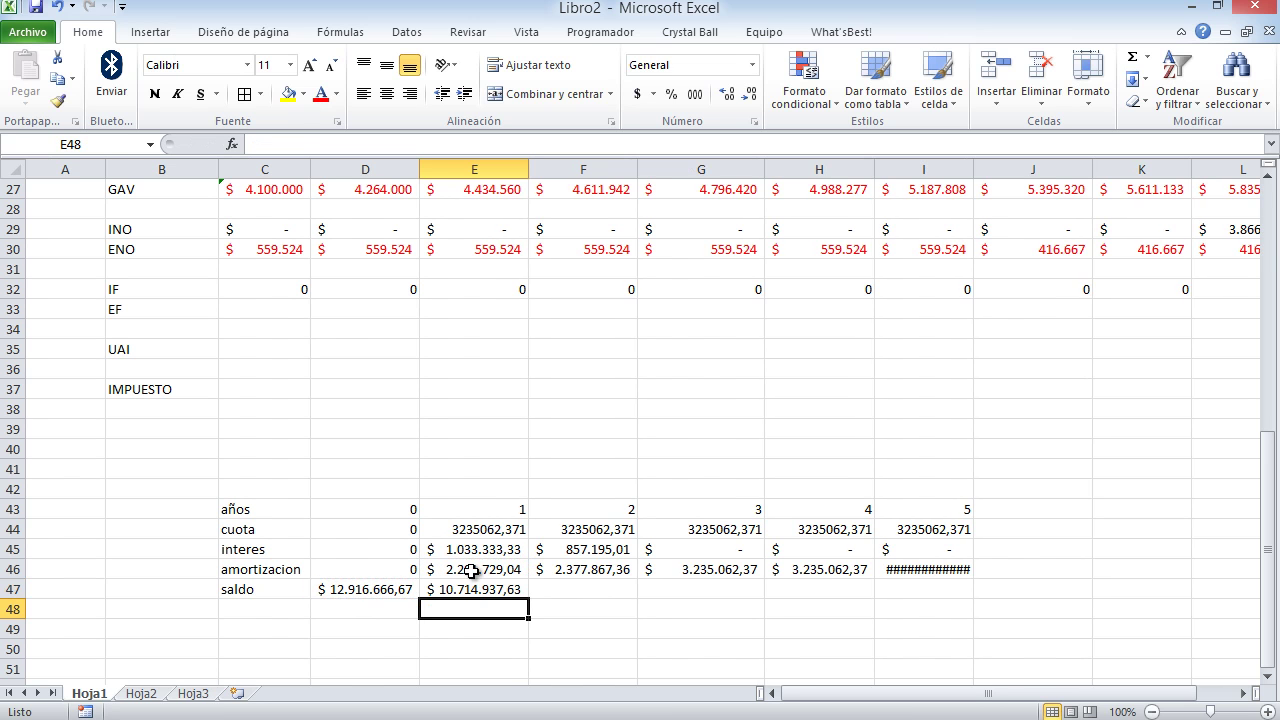
click(486, 590)
drag(528, 598, 940, 592)
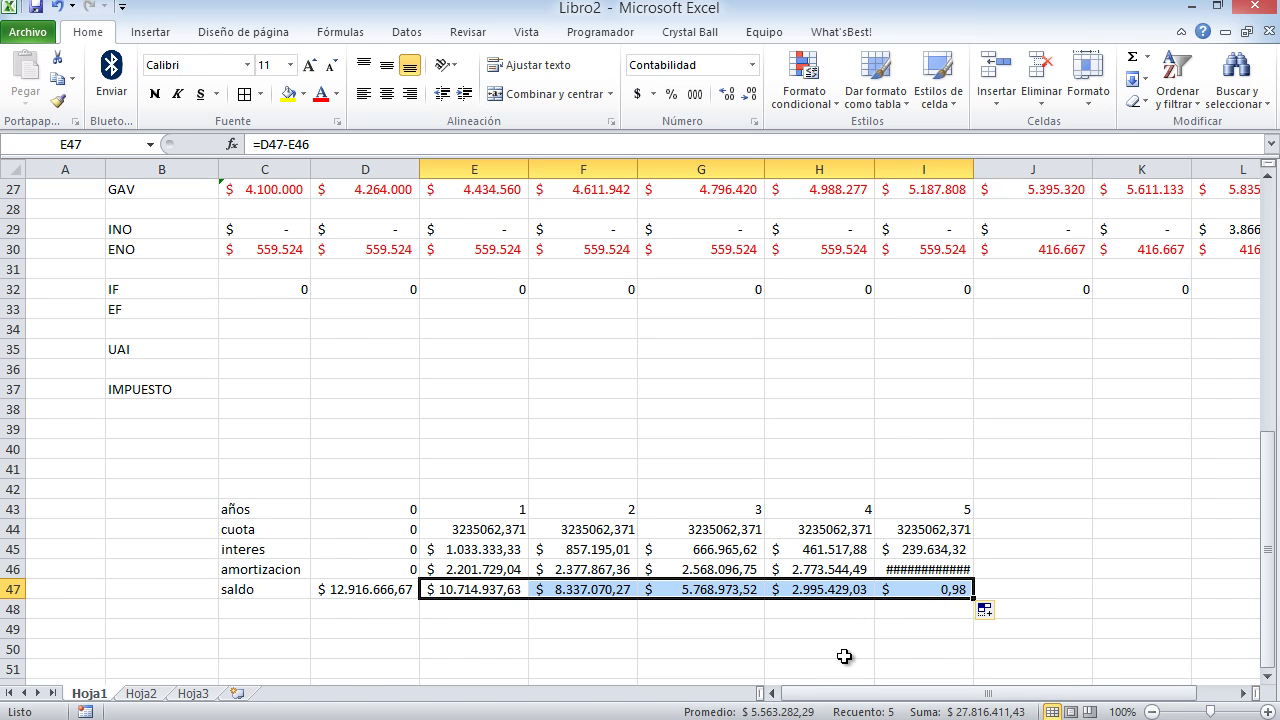
drag(975, 169, 982, 169)
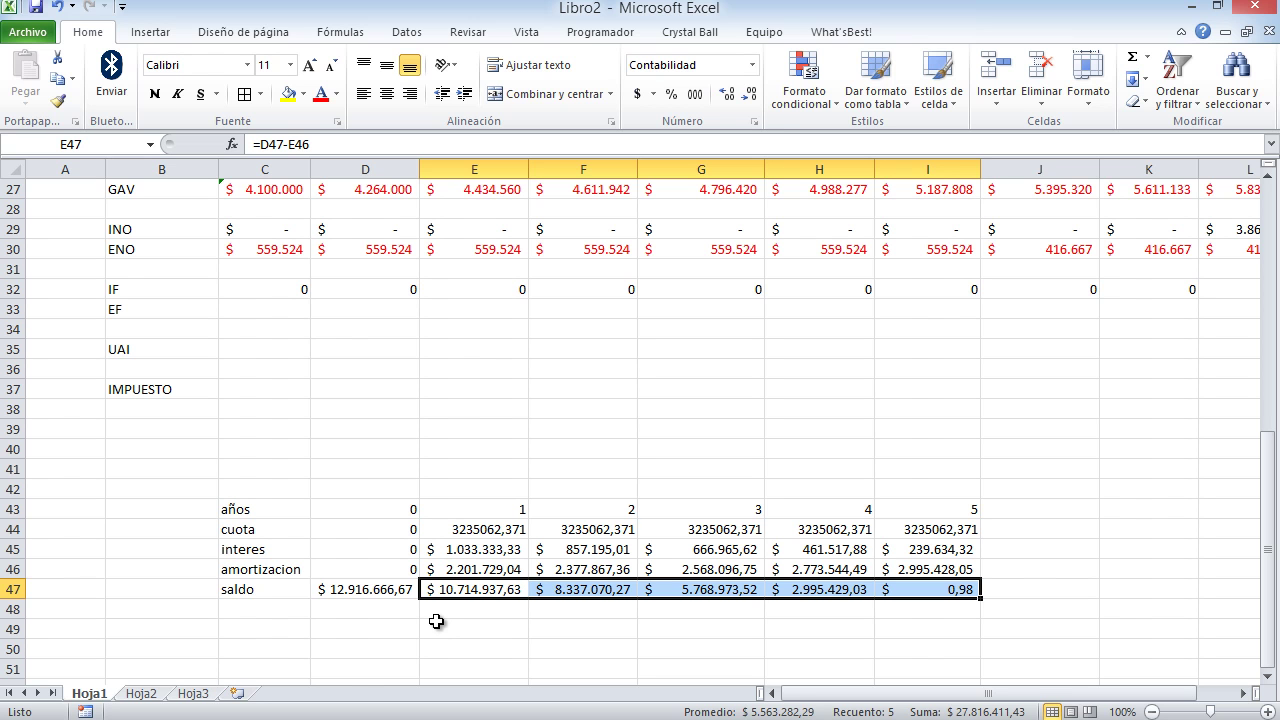
Link the year 1 EF in C33 to the loan interest with =E45 and fill it across to year 5 in G33.
scroll(436, 621, up, 1)
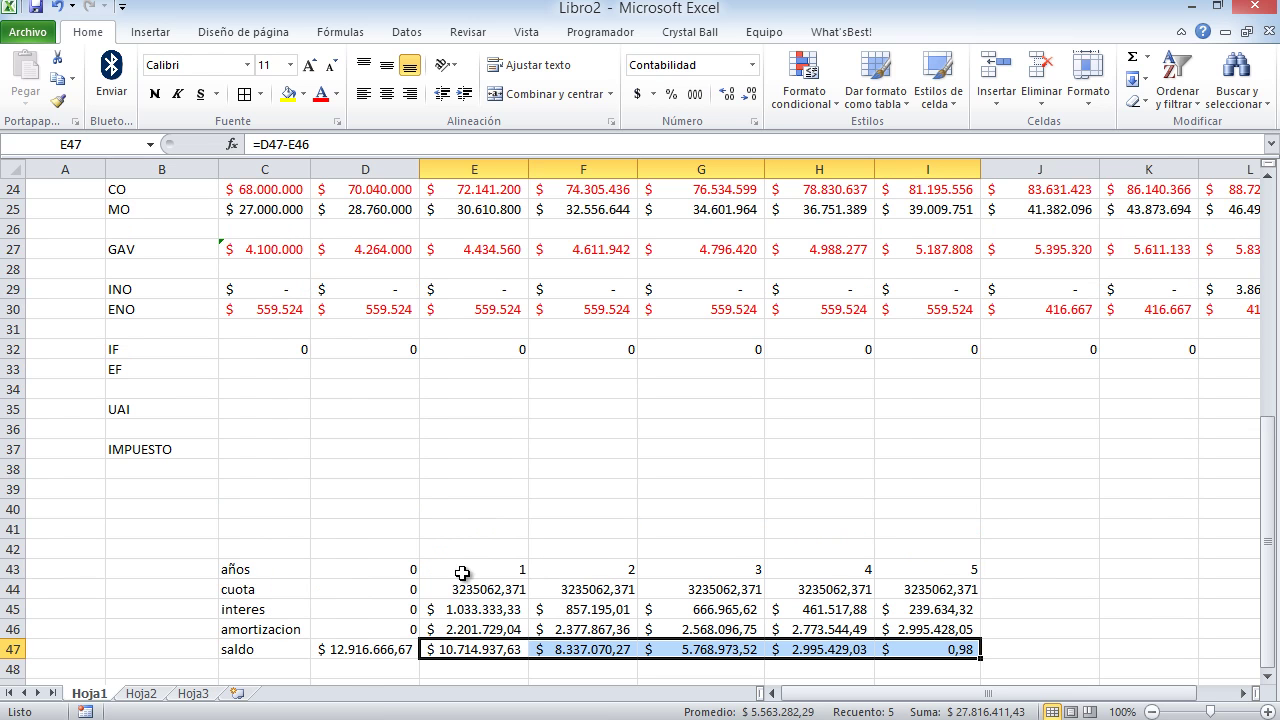
click(287, 373)
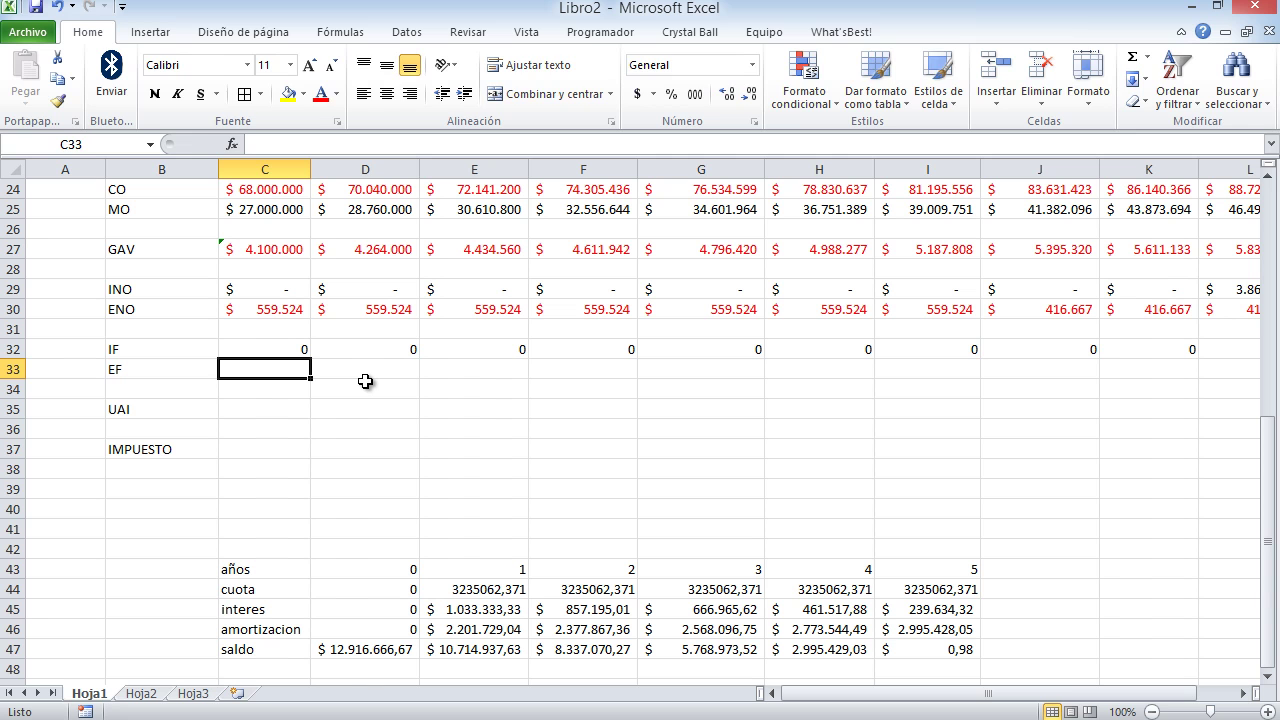
text(=)
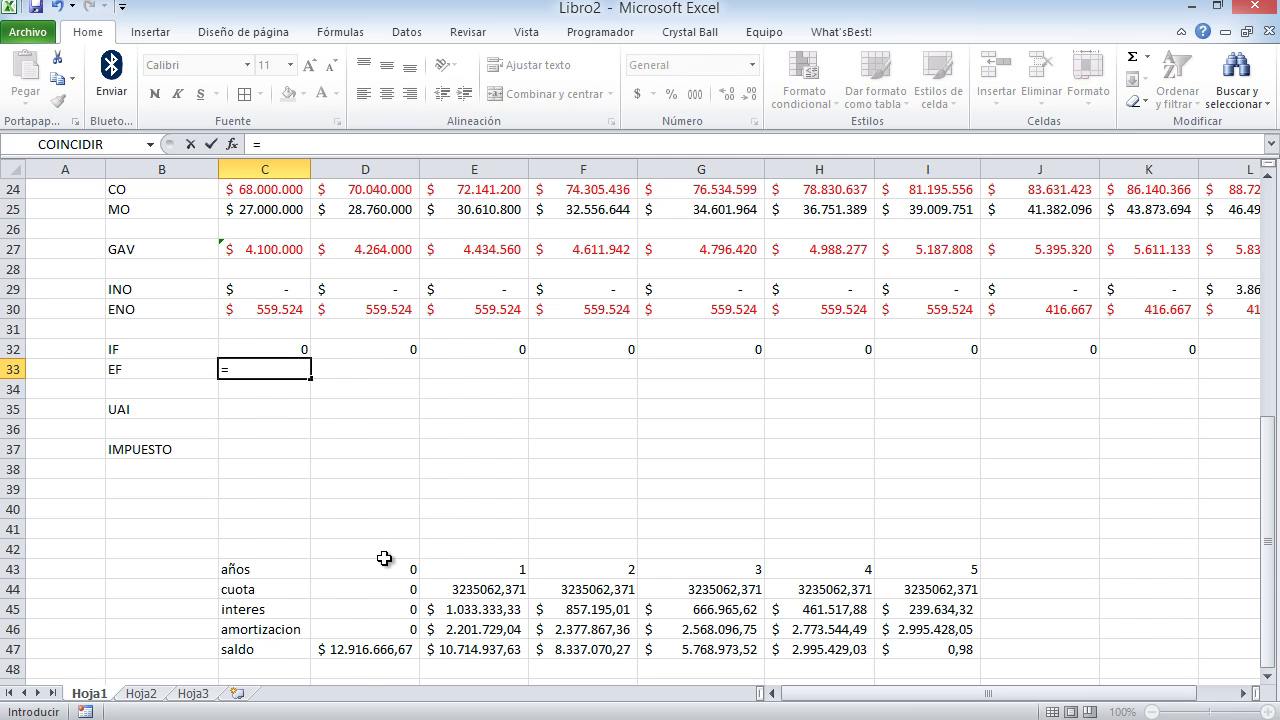
click(462, 608)
key(Return)
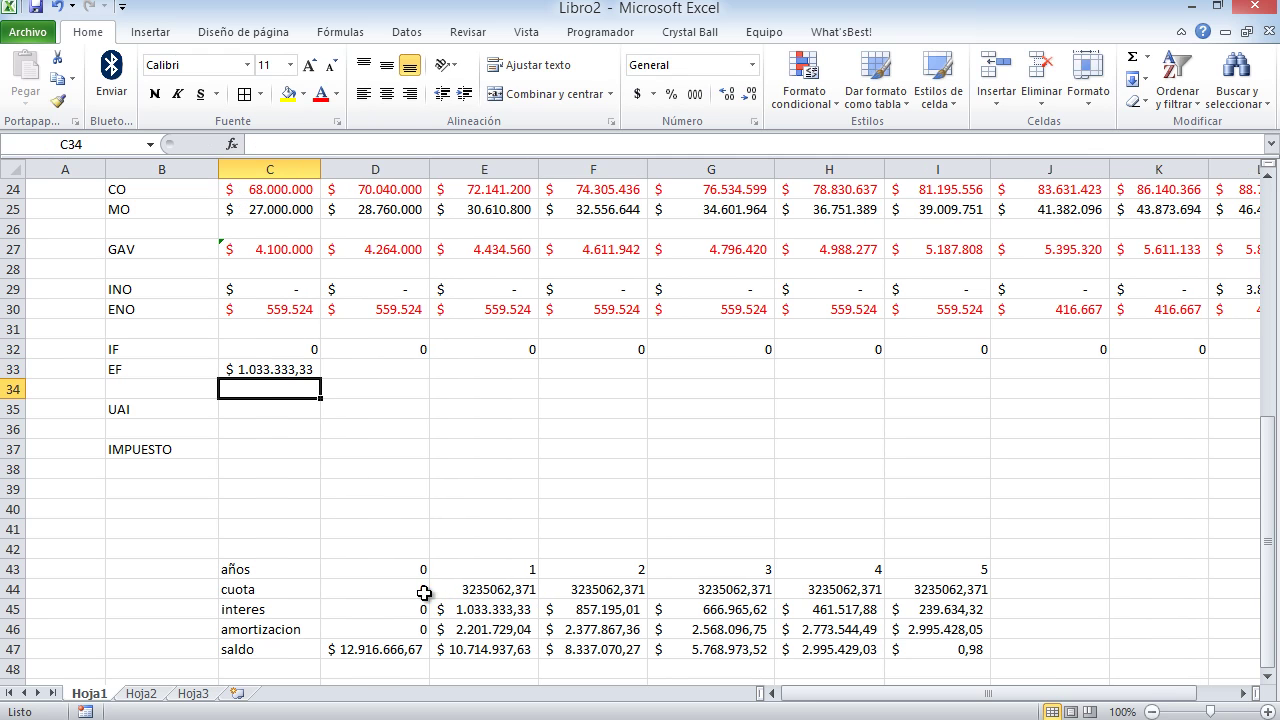
click(297, 374)
drag(320, 379, 745, 393)
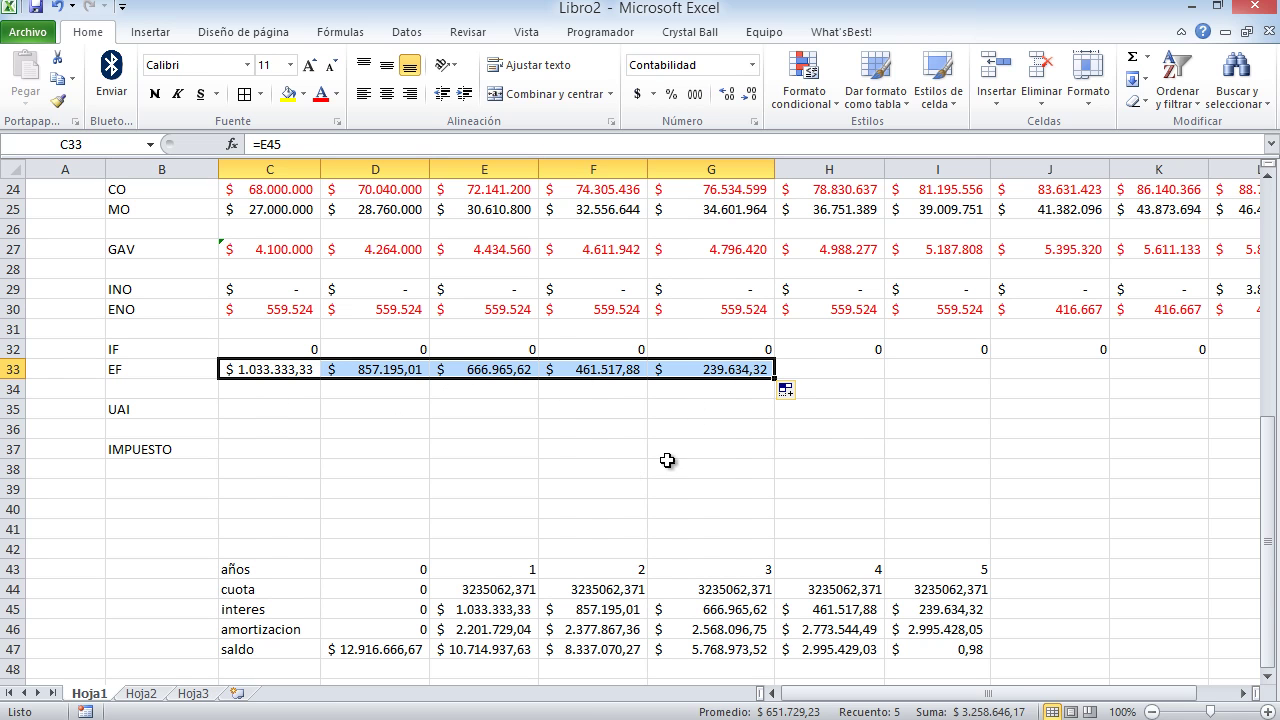
Colour the EF amounts in C33:G33 red.
click(238, 412)
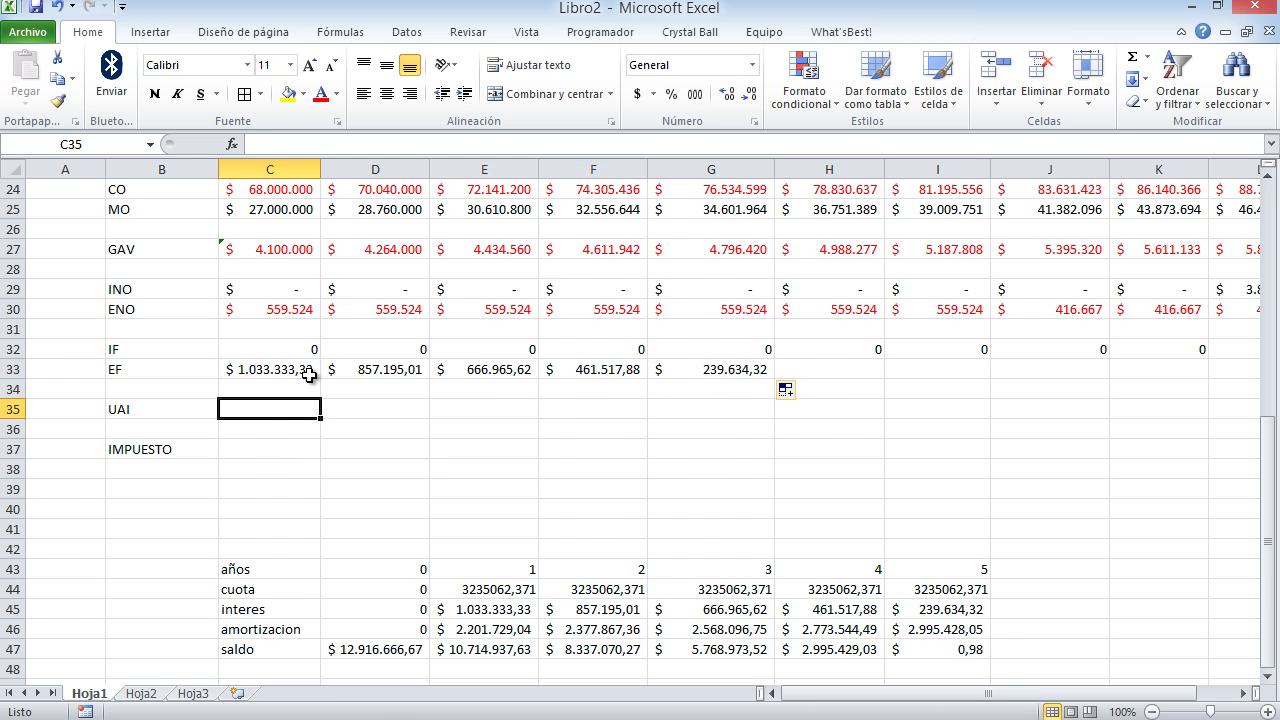
drag(276, 367, 757, 372)
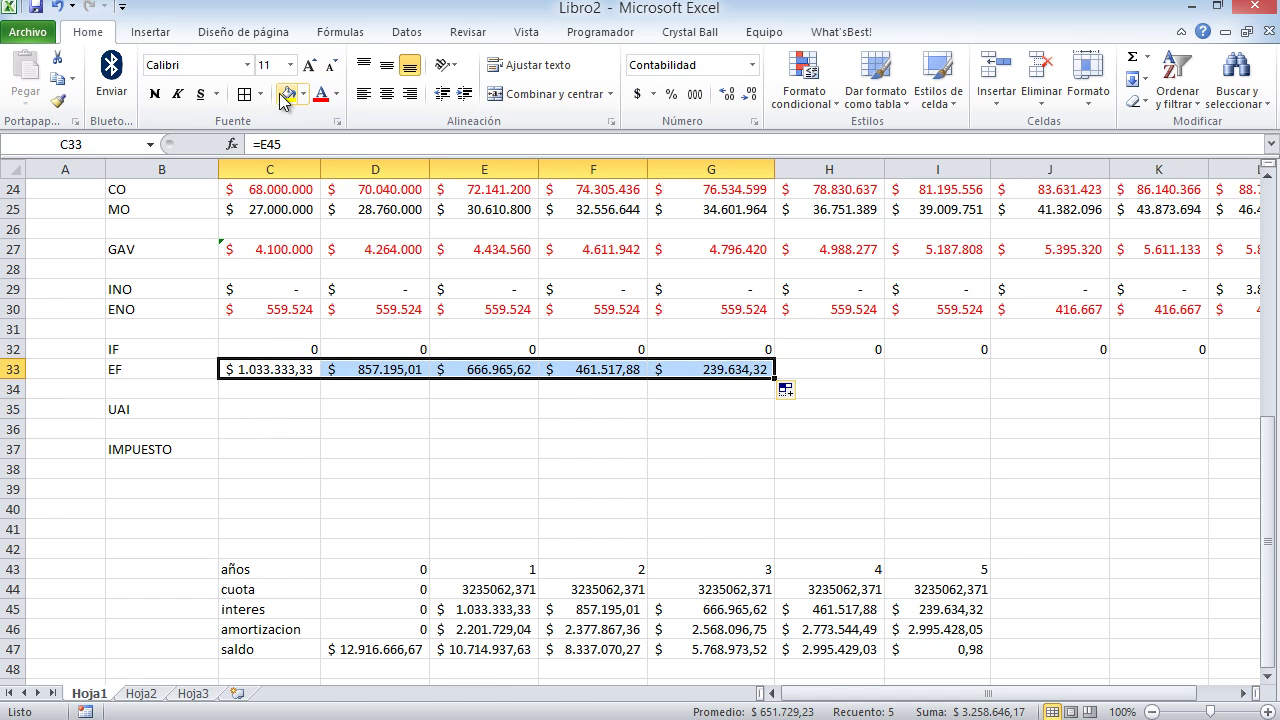
click(321, 94)
Calculate the year 1 UAI in C35 with the formula =C25-C27+C29-C30+C32-C33.
scroll(571, 400, up, 2)
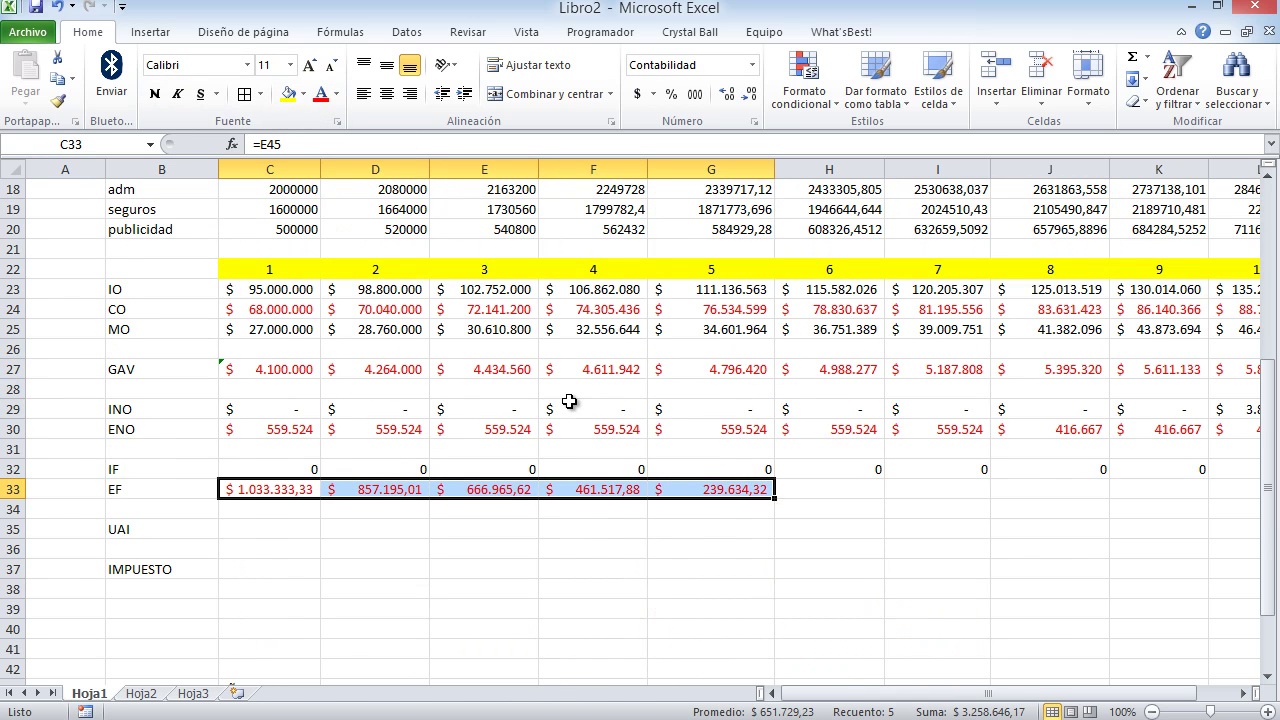
click(266, 526)
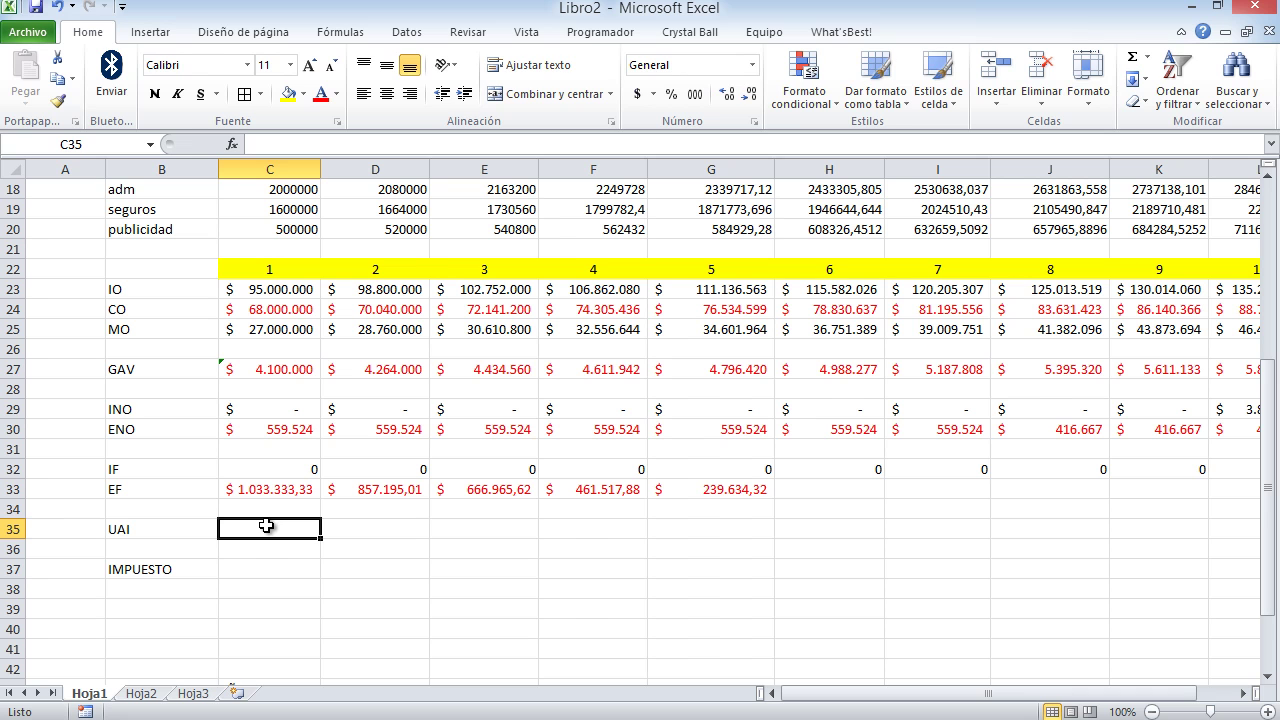
text(=)
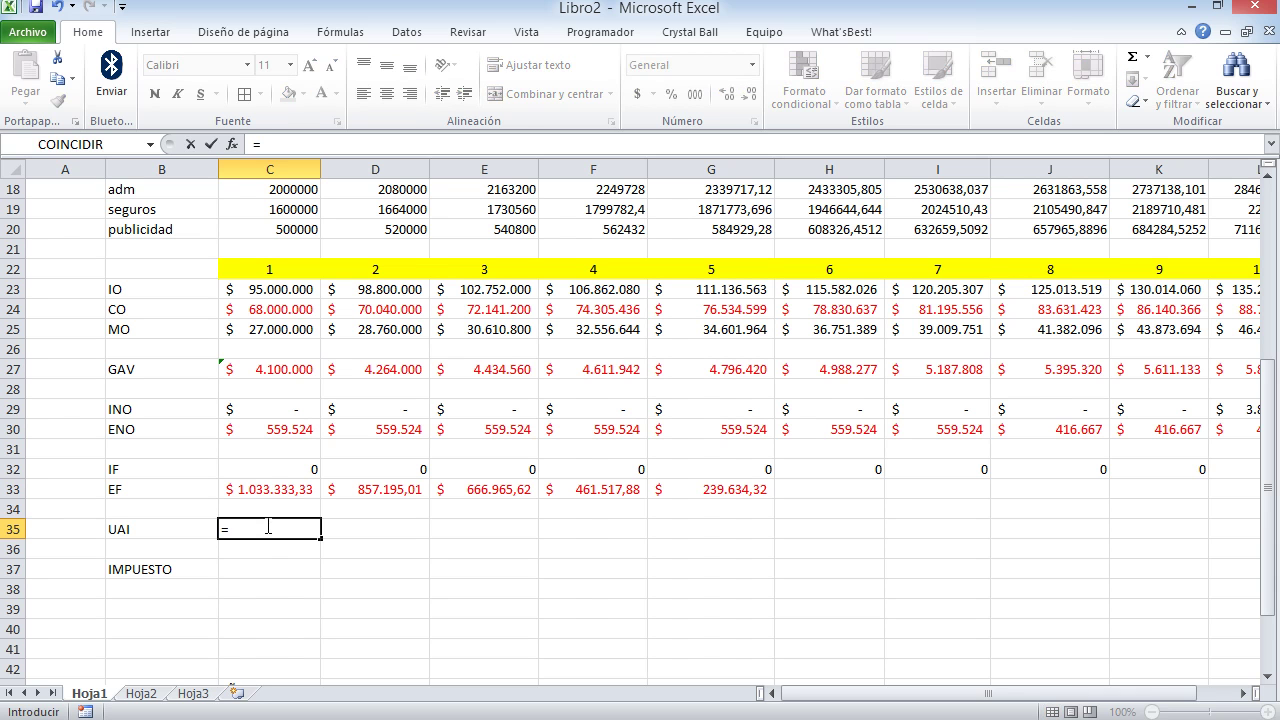
click(252, 328)
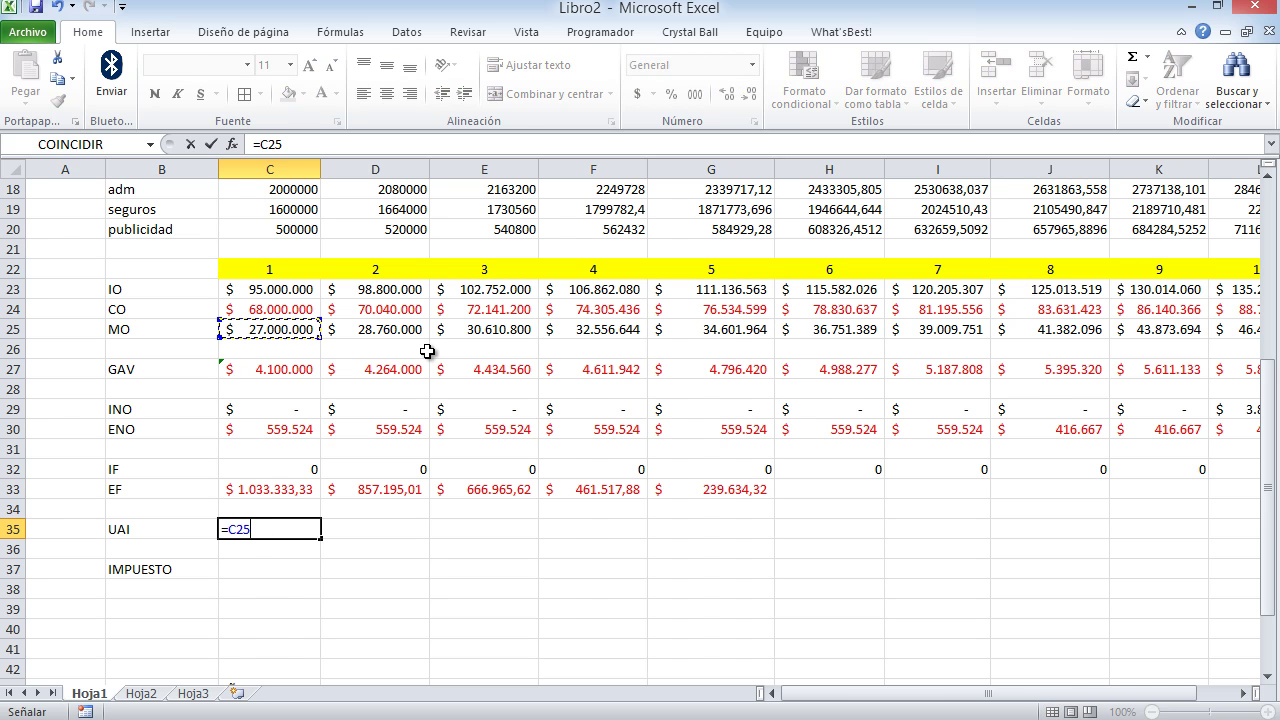
text(-)
click(298, 371)
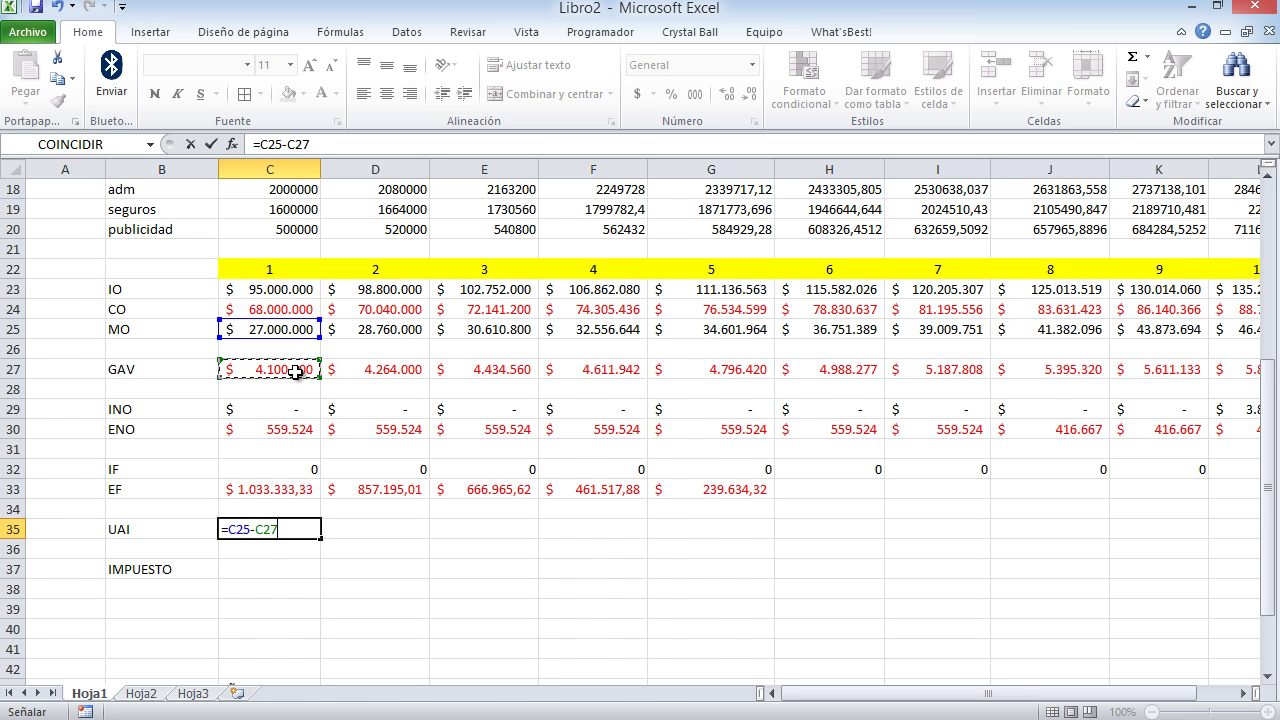
text(+)
click(290, 406)
text(-)
click(305, 429)
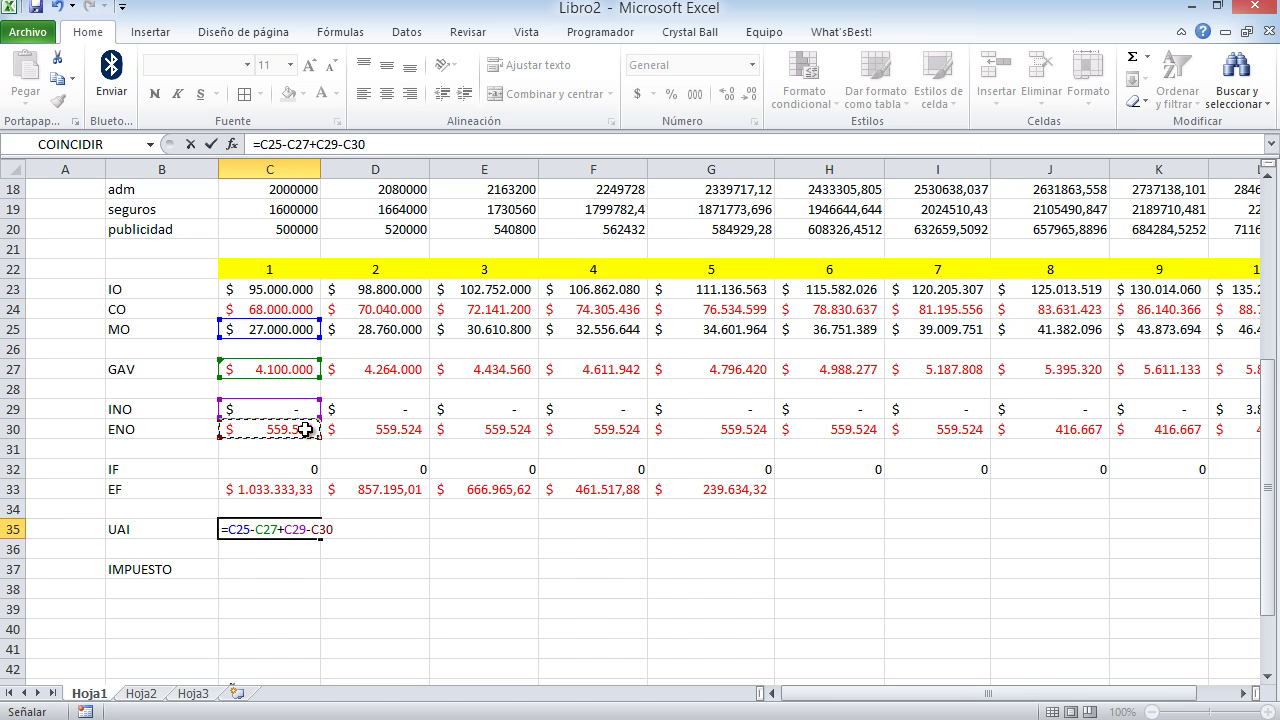
text(+)
click(298, 468)
text(-)
click(291, 489)
key(Return)
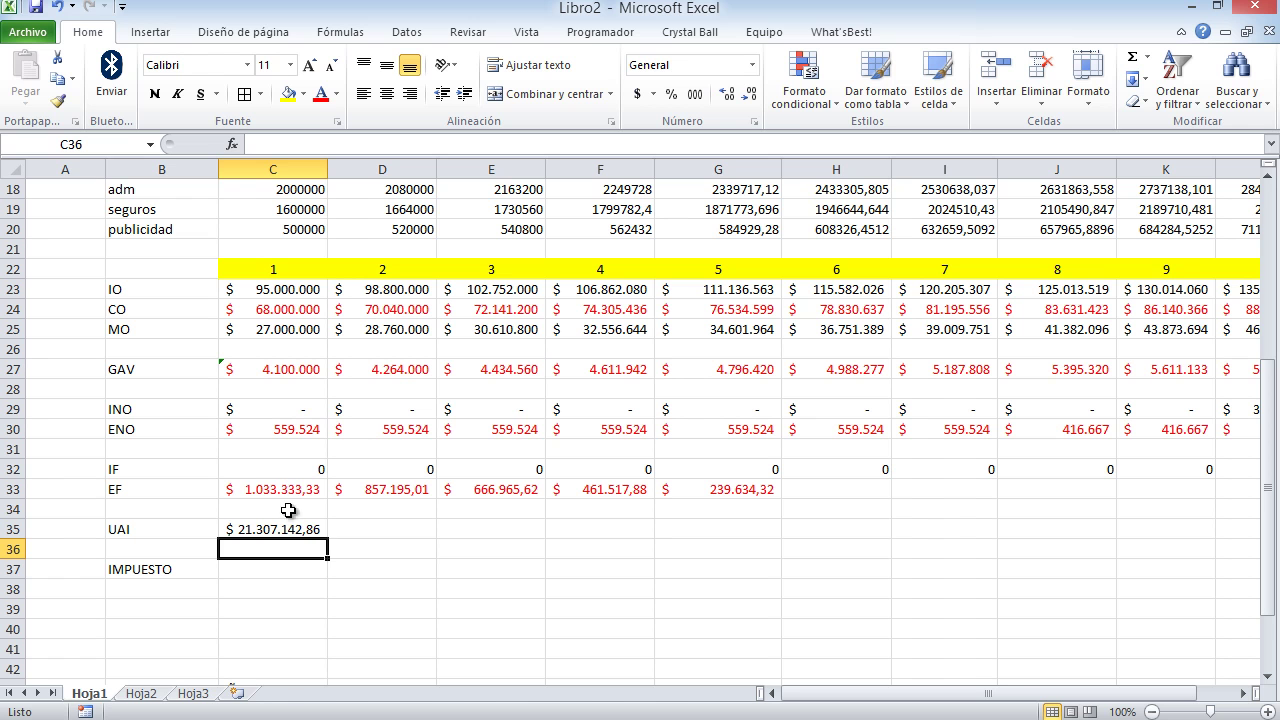
Fill the UAI formula from C35 across to year 10 in L35 and widen columns I, K and L to fit the amounts.
click(303, 530)
drag(330, 540, 1088, 540)
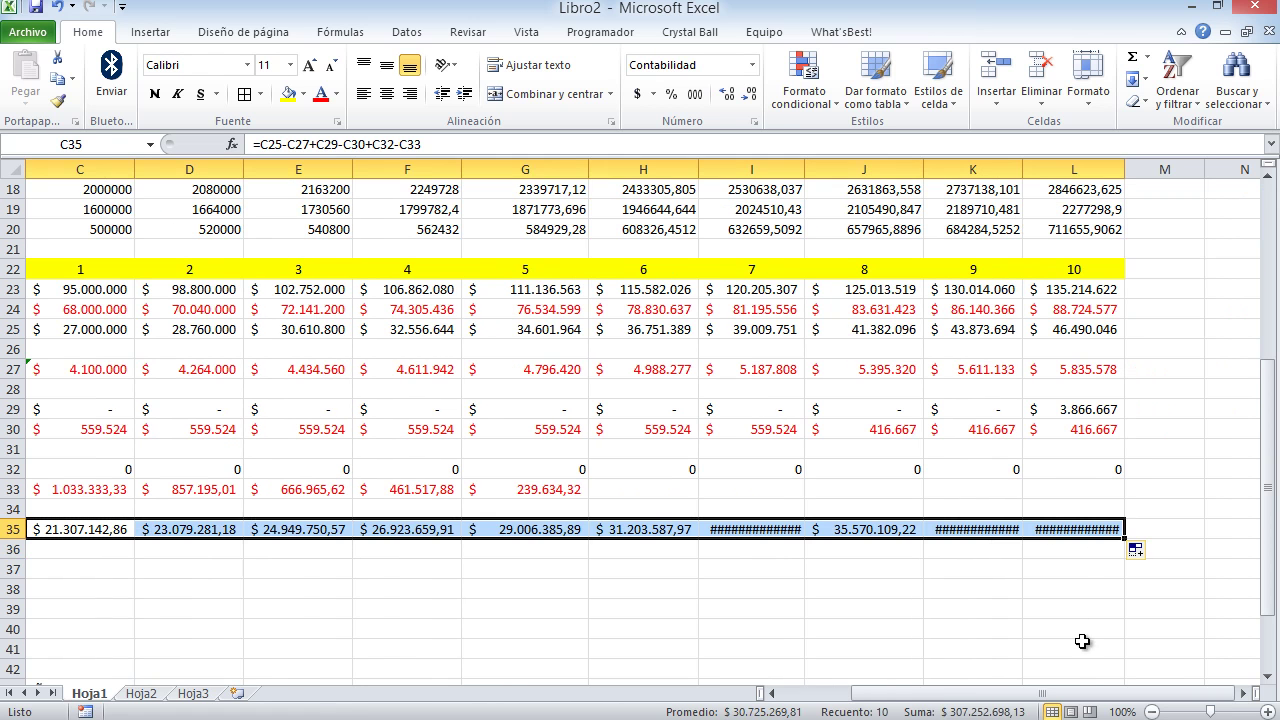
drag(1024, 164, 1030, 164)
drag(1131, 172, 1145, 172)
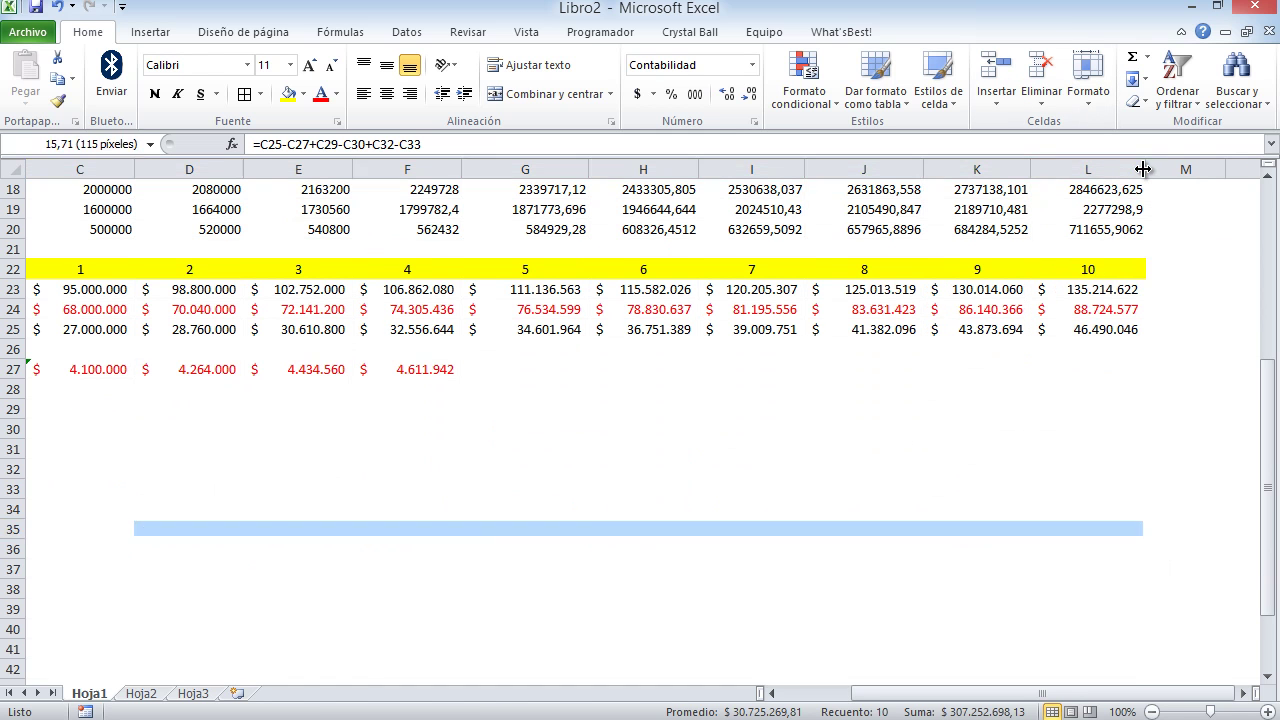
drag(800, 173, 803, 173)
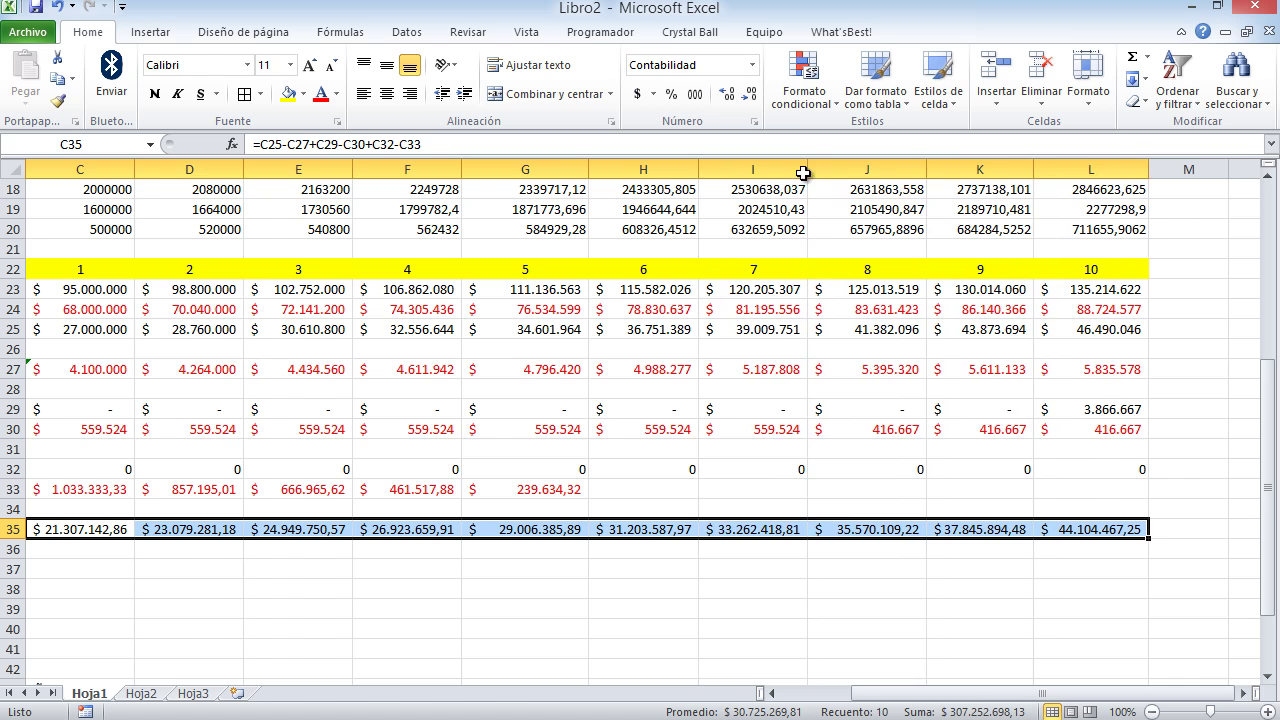
drag(974, 697, 914, 695)
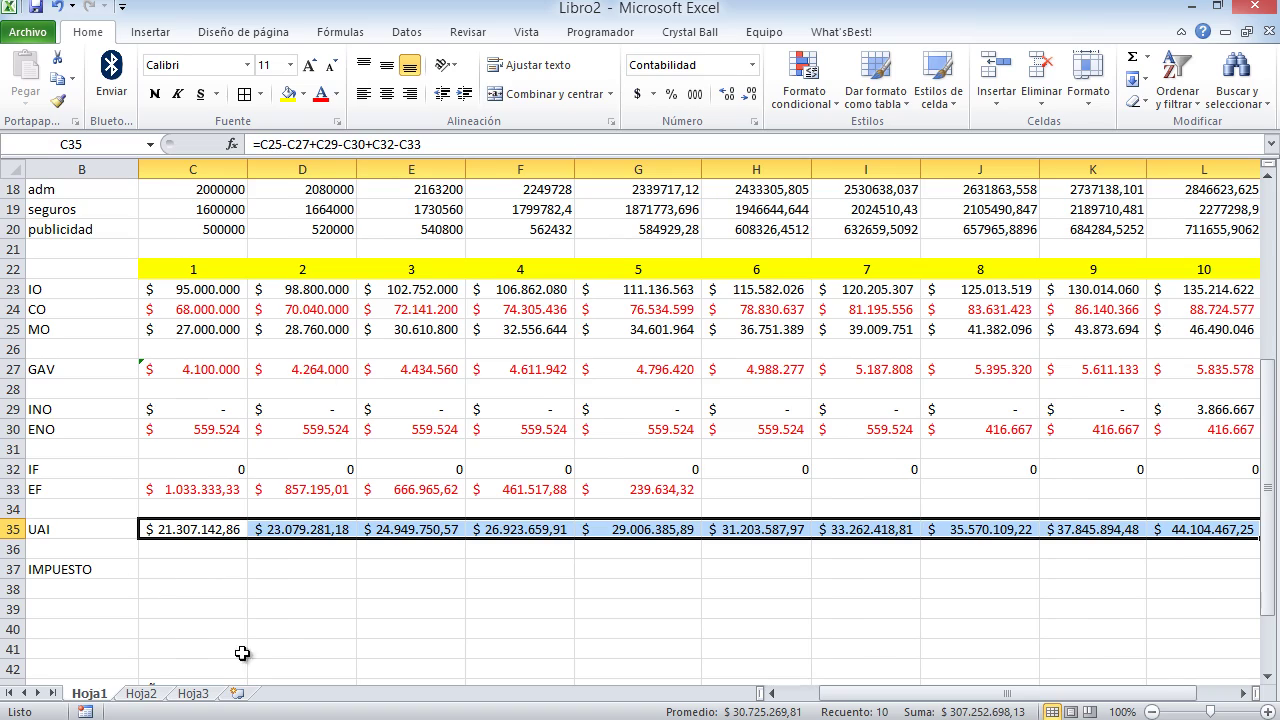
Check the profit tax rate in the Word exercise guide, and back in Excel calculate the year 1 IMPUESTO in C37 with =0,2*C35.
key(alt+Tab)
scroll(801, 487, down, 2)
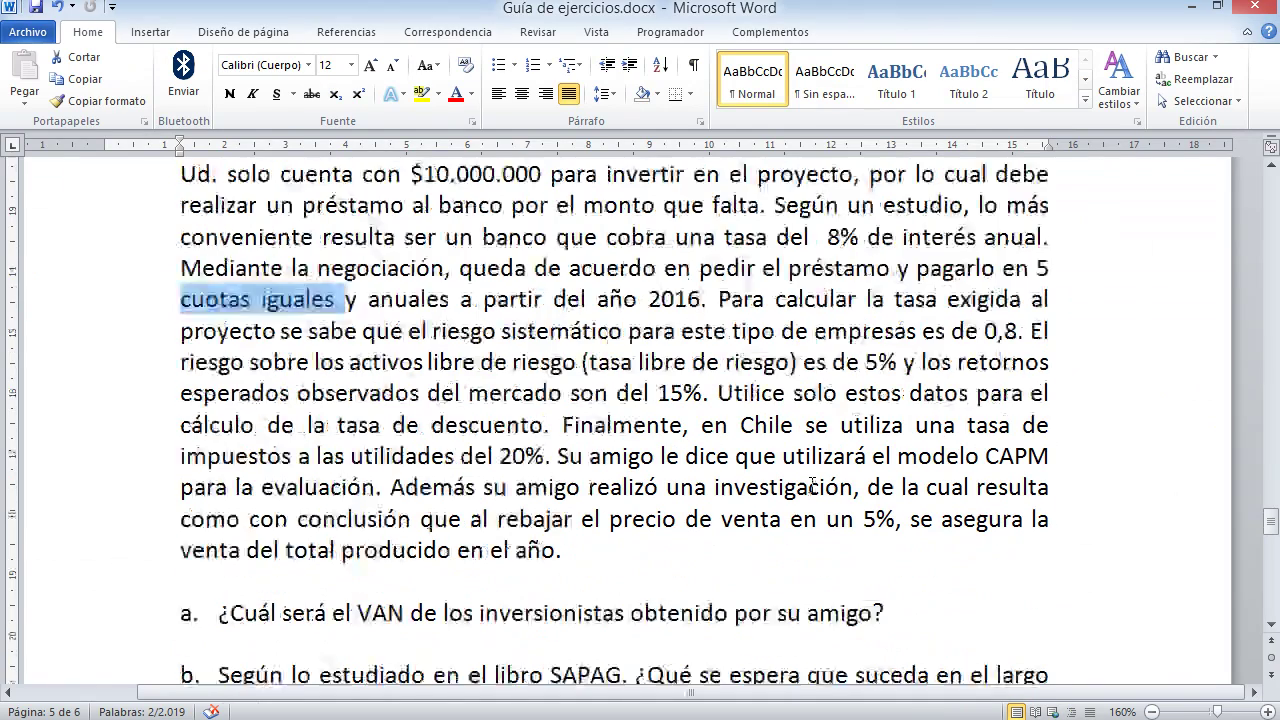
key(alt+Tab)
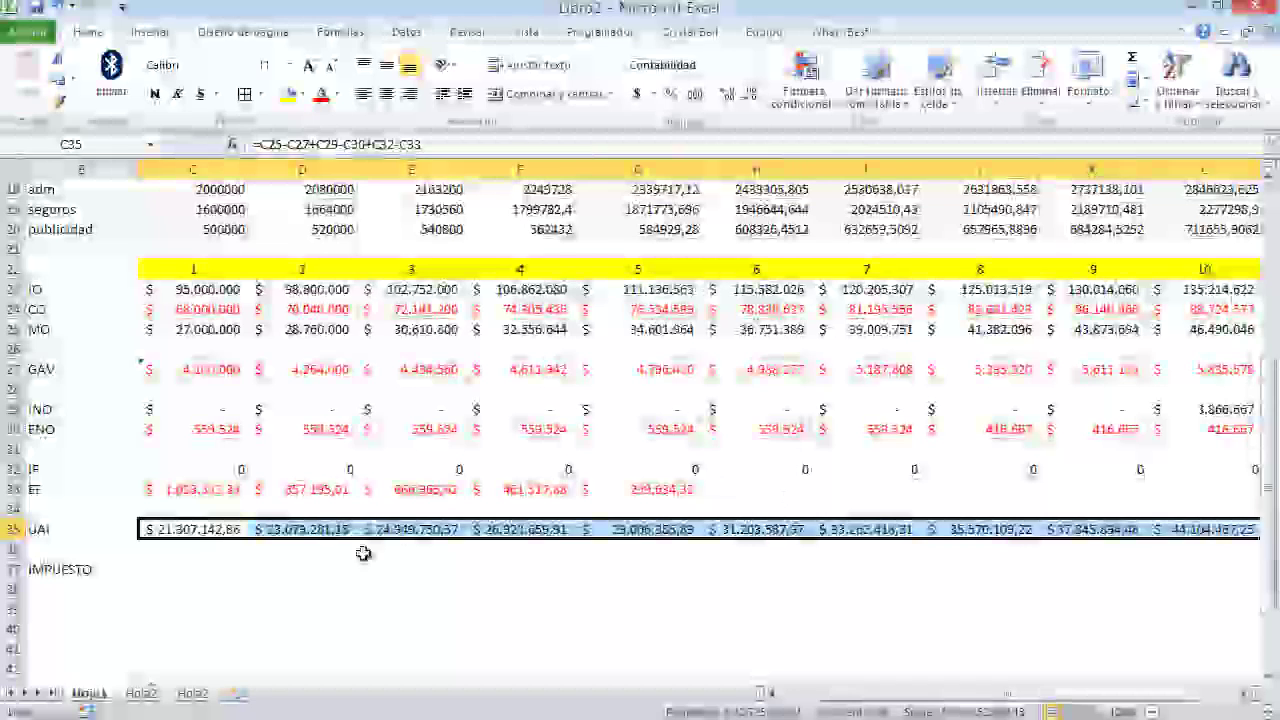
click(184, 569)
text(=)
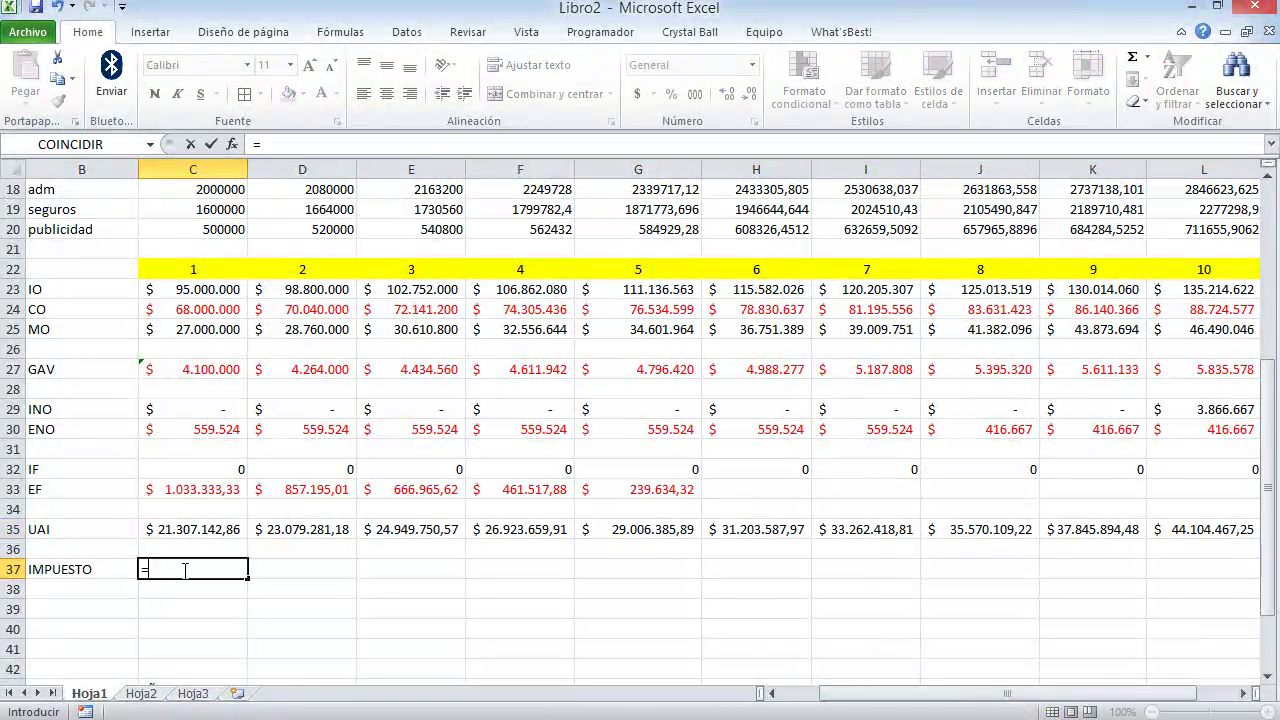
text(0,2*)
click(178, 530)
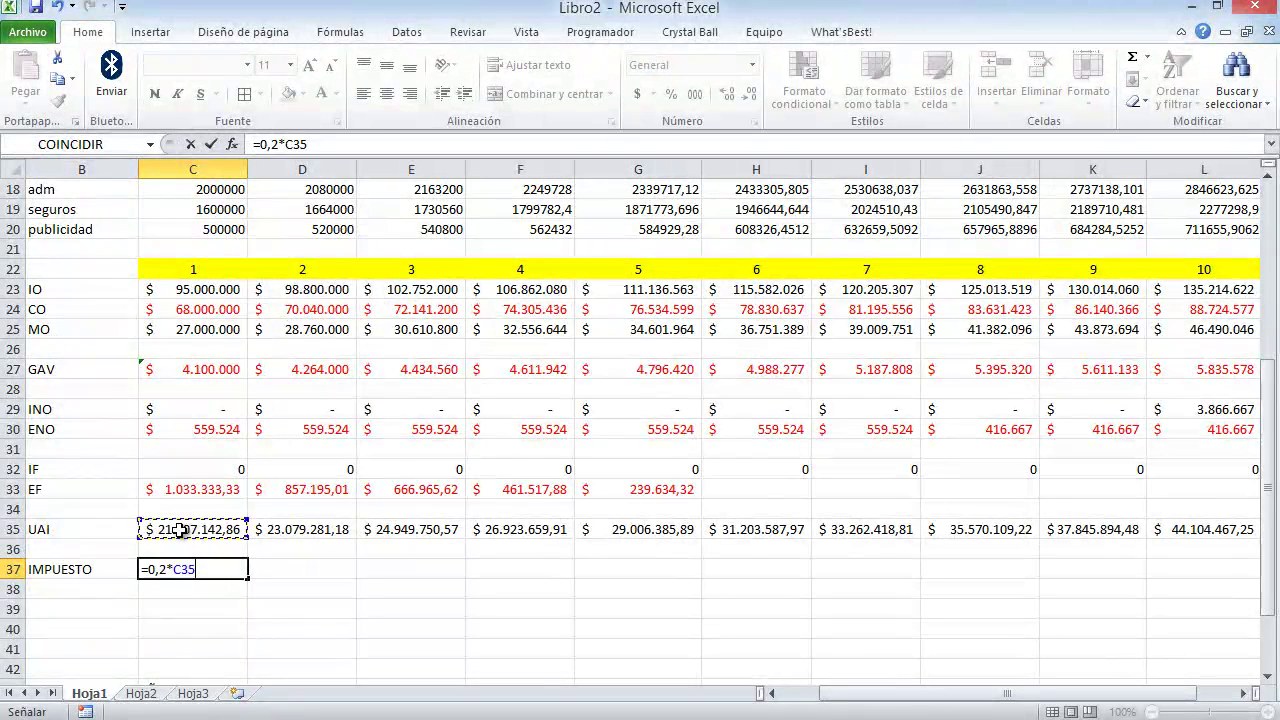
key(Return)
Fill the IMPUESTO formula from C37 across to year 10 in L37 and colour the amounts red.
click(212, 569)
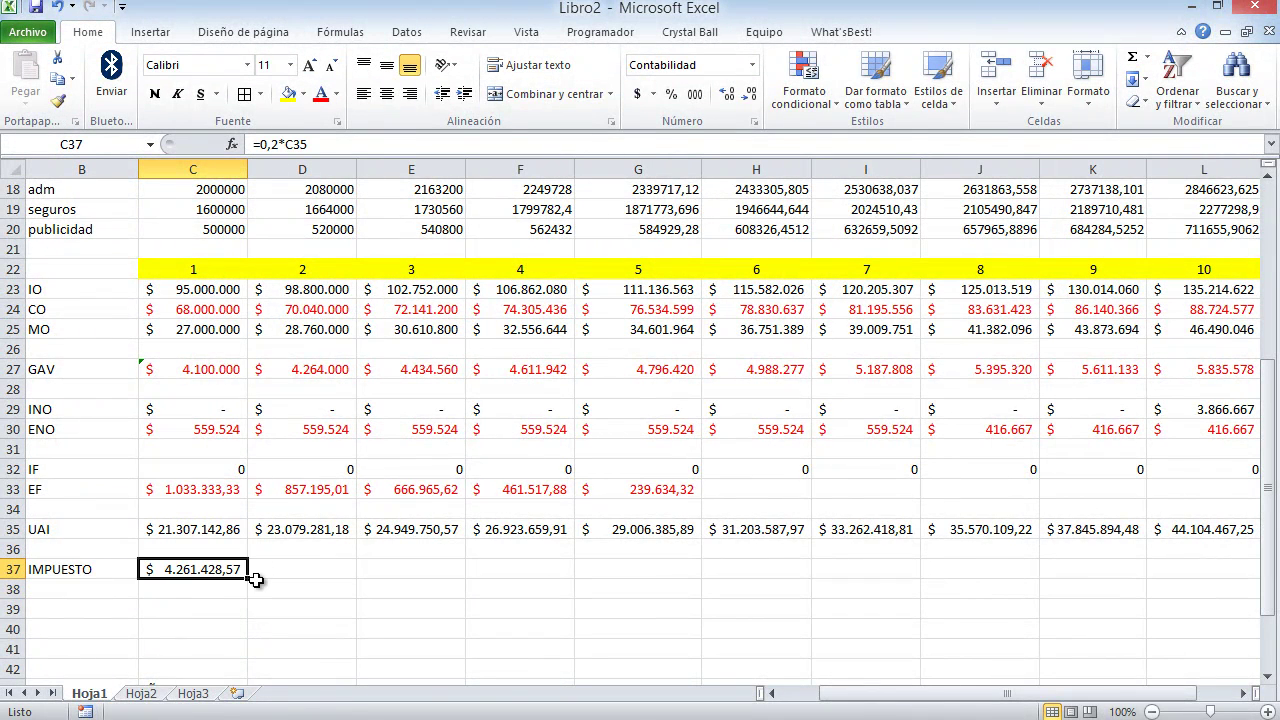
drag(256, 580, 1215, 598)
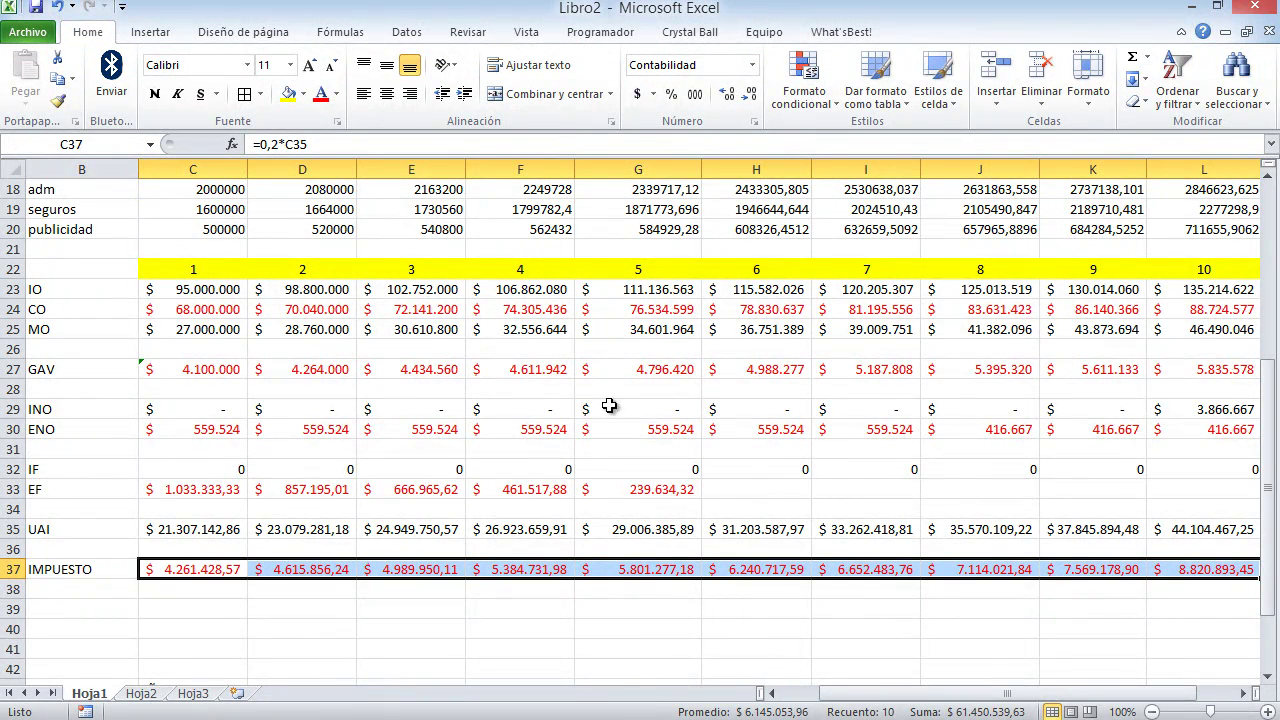
drag(876, 693, 836, 693)
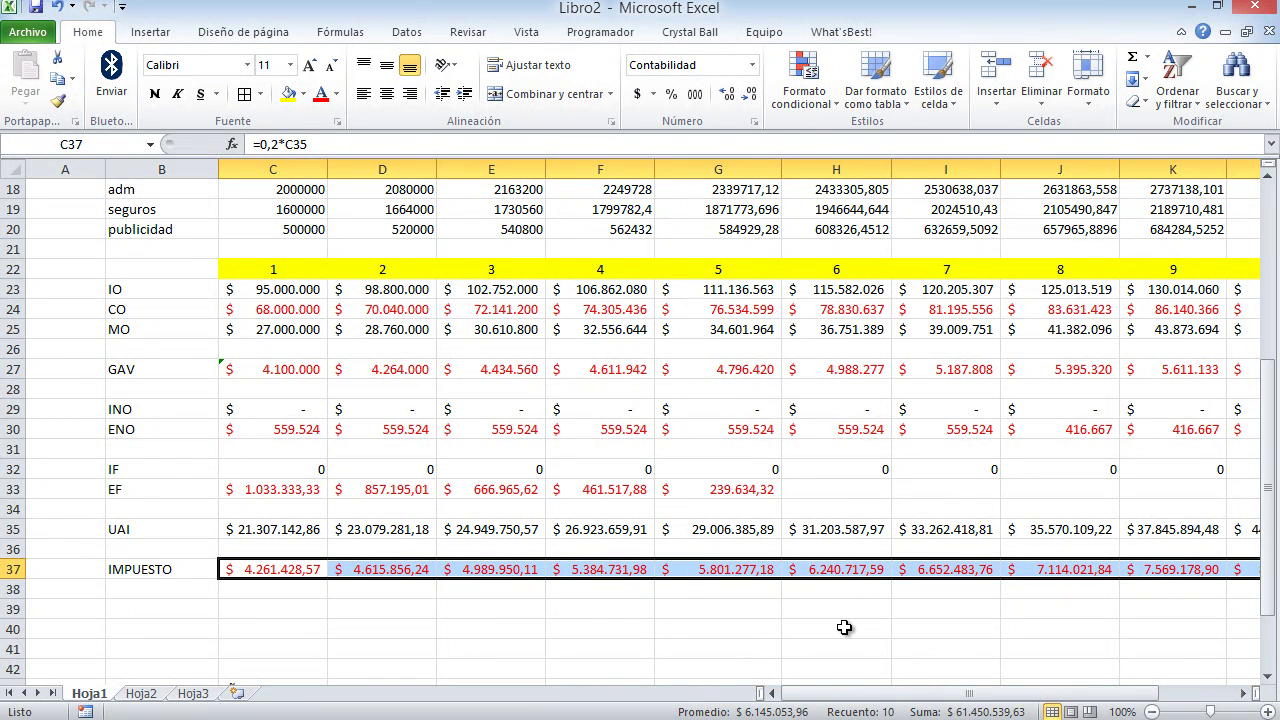
Enter the heading "FLUJOS de caja" in B51, below the loan amortization table.
scroll(830, 600, down, 1)
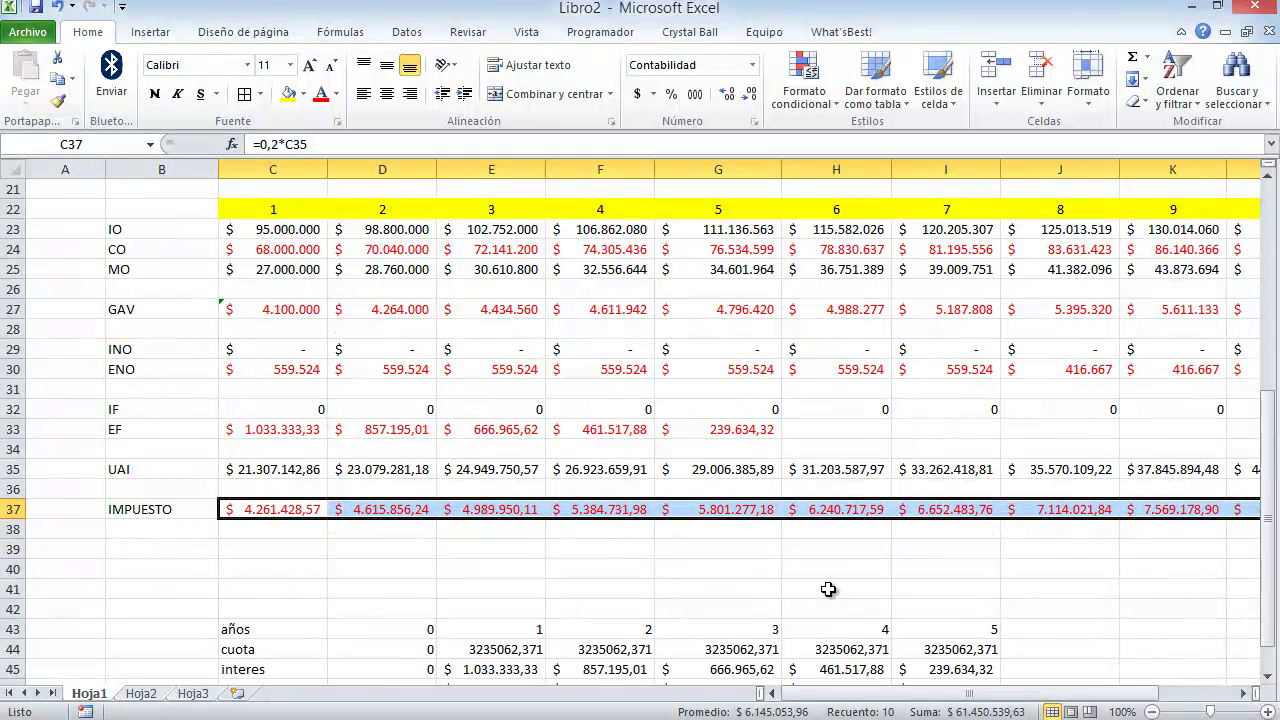
scroll(828, 590, down, 1)
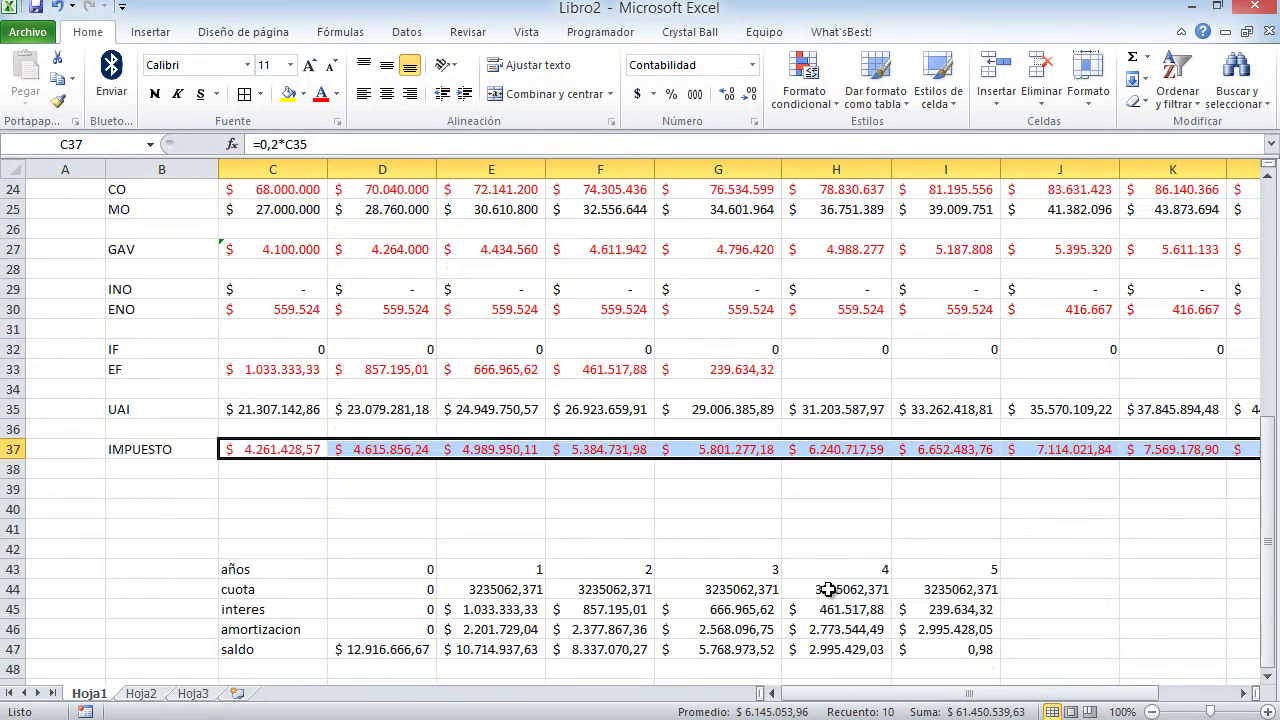
scroll(313, 509, down, 1)
scroll(313, 509, down, 2)
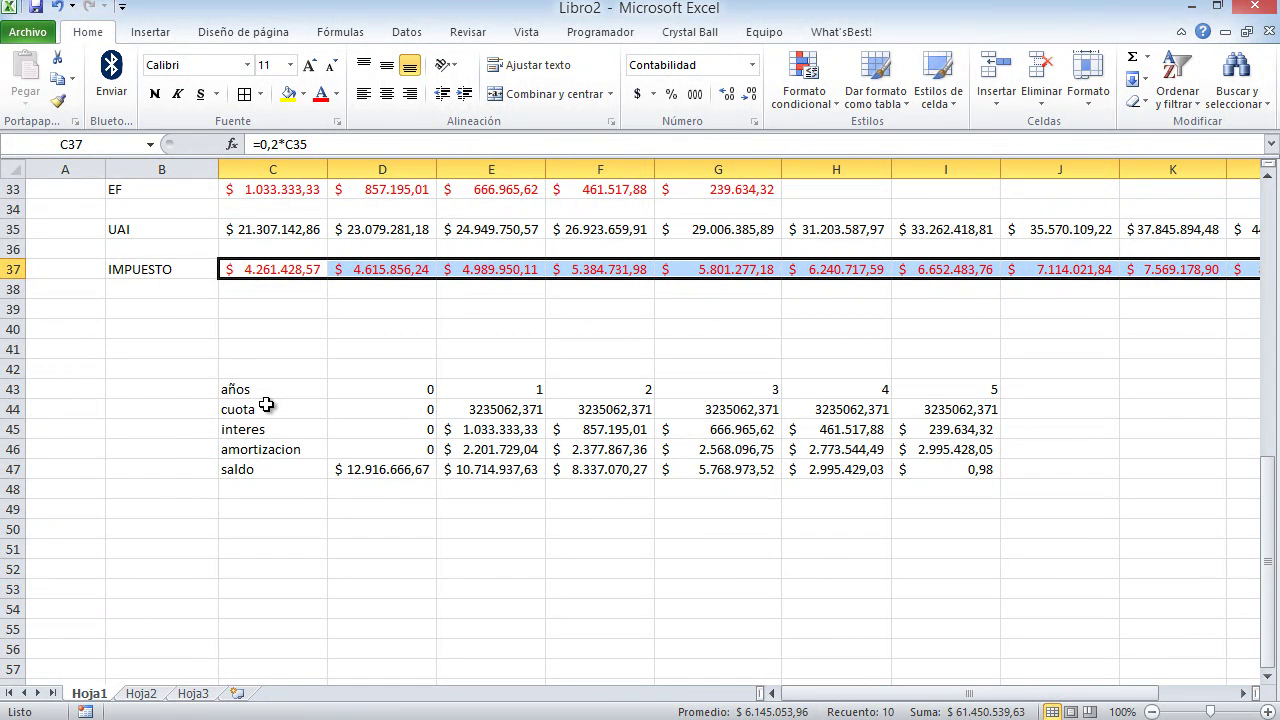
scroll(266, 406, down, 2)
click(176, 427)
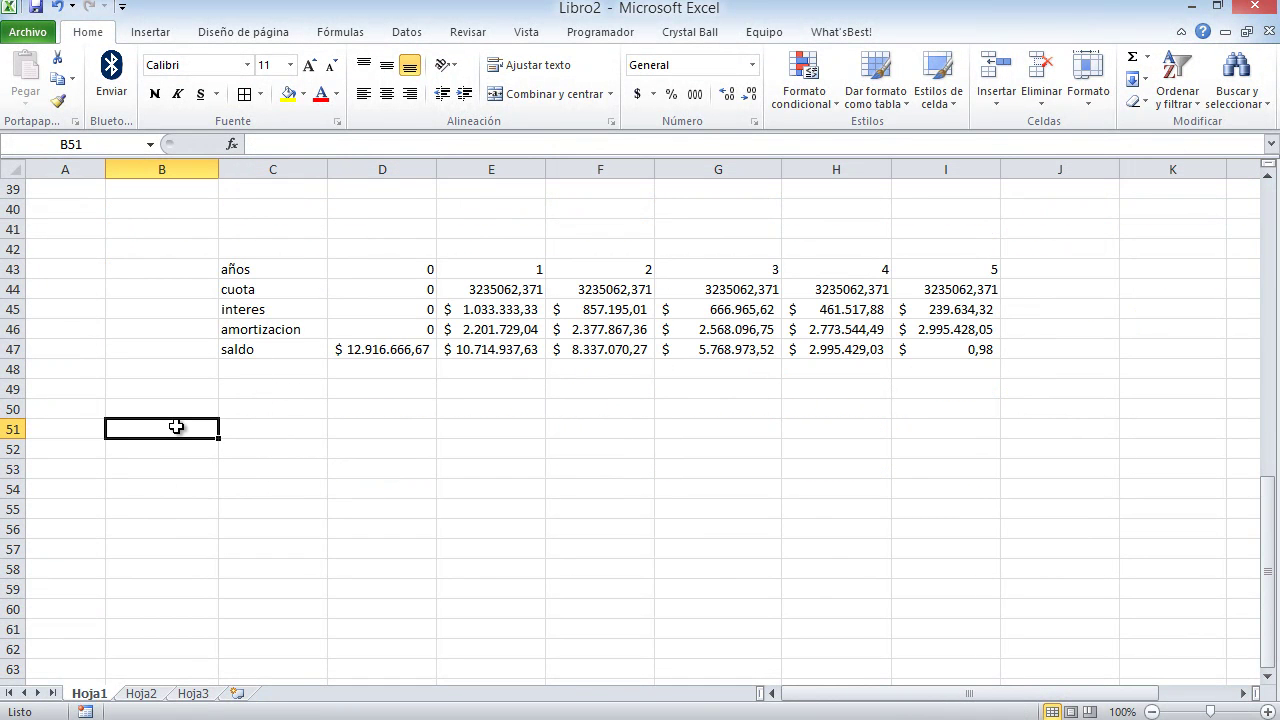
text(FLU)
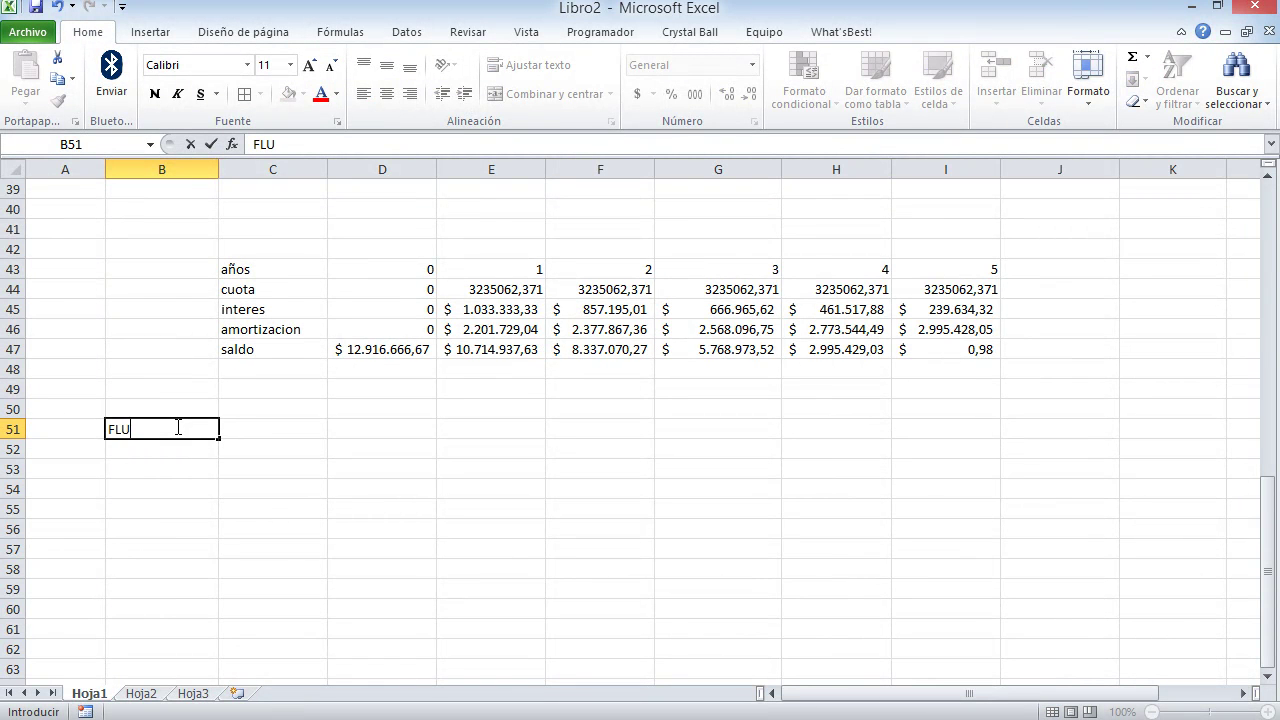
text(JOS de caja)
key(Return)
Number the cash flow years 0 to 10 across C52:M52 and widen column M.
click(267, 451)
text(0)
key(Tab)
click(267, 450)
drag(327, 462, 1226, 477)
click(1226, 172)
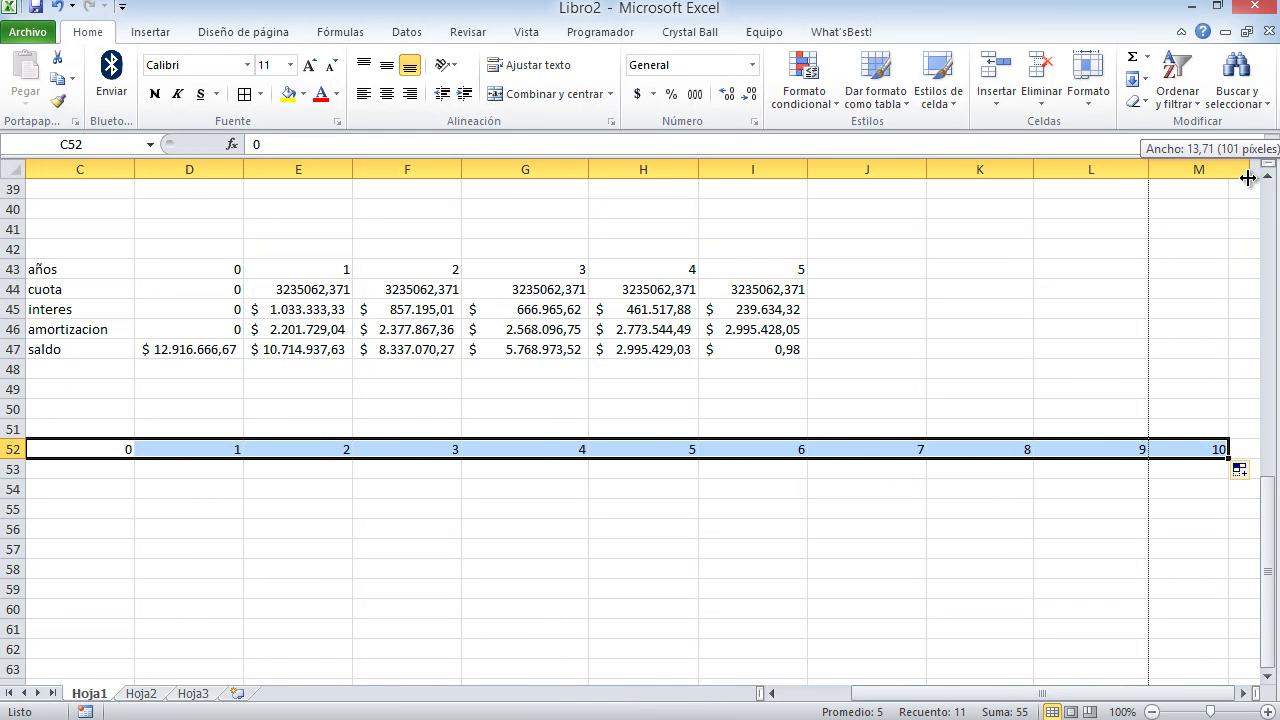
Centre the cash flow year numbers in row 52 and give them a yellow fill.
drag(1134, 693, 897, 667)
click(386, 93)
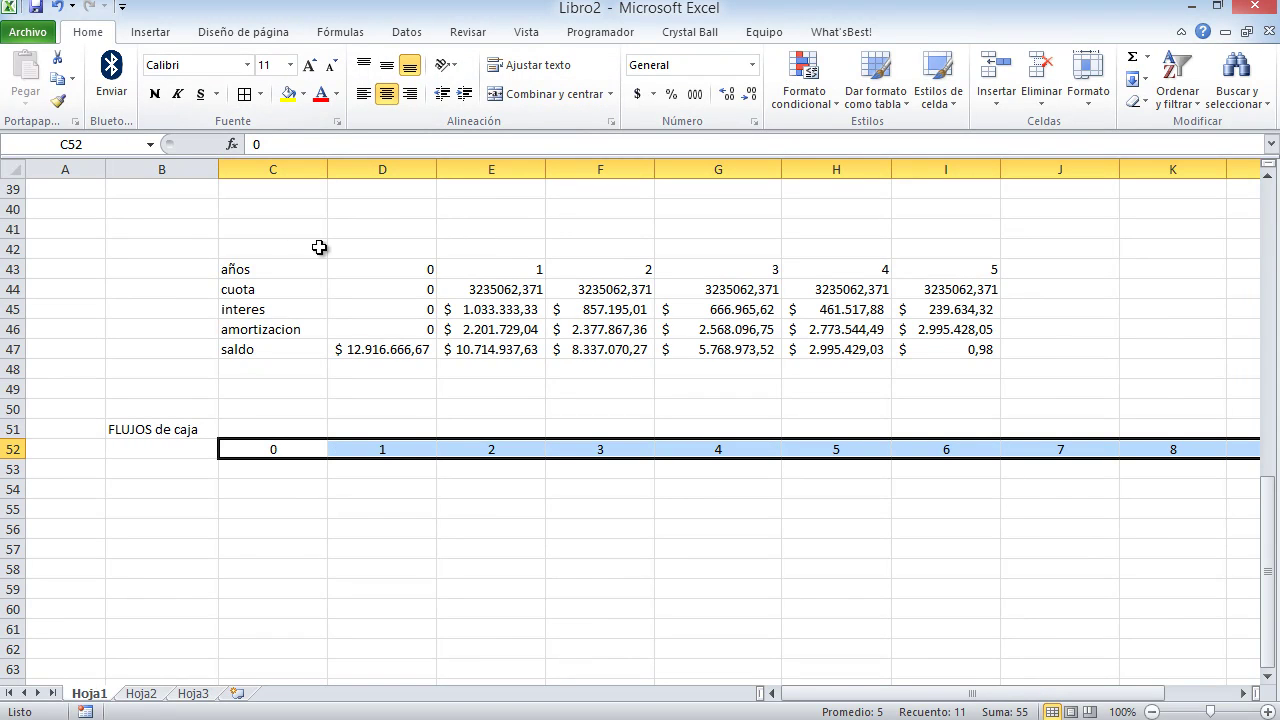
click(288, 93)
Label the first cash flow row "Ingreso" in B54.
click(175, 463)
click(167, 490)
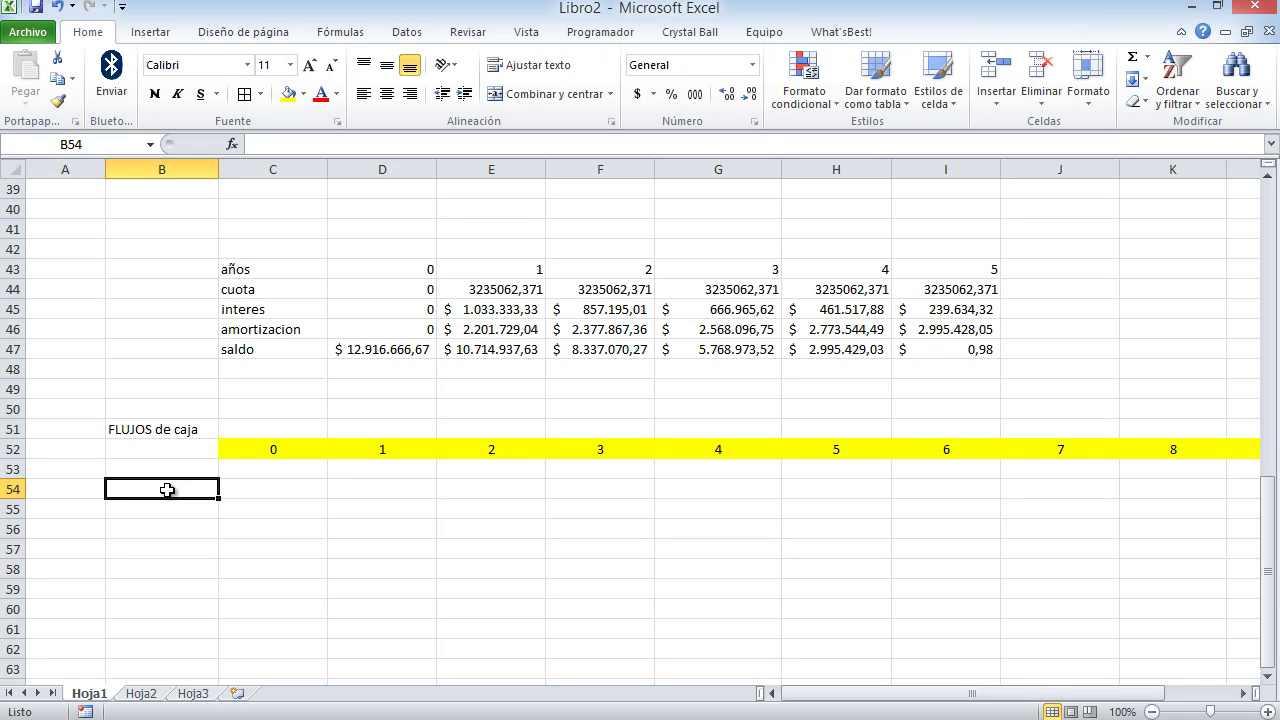
text(Ingreso)
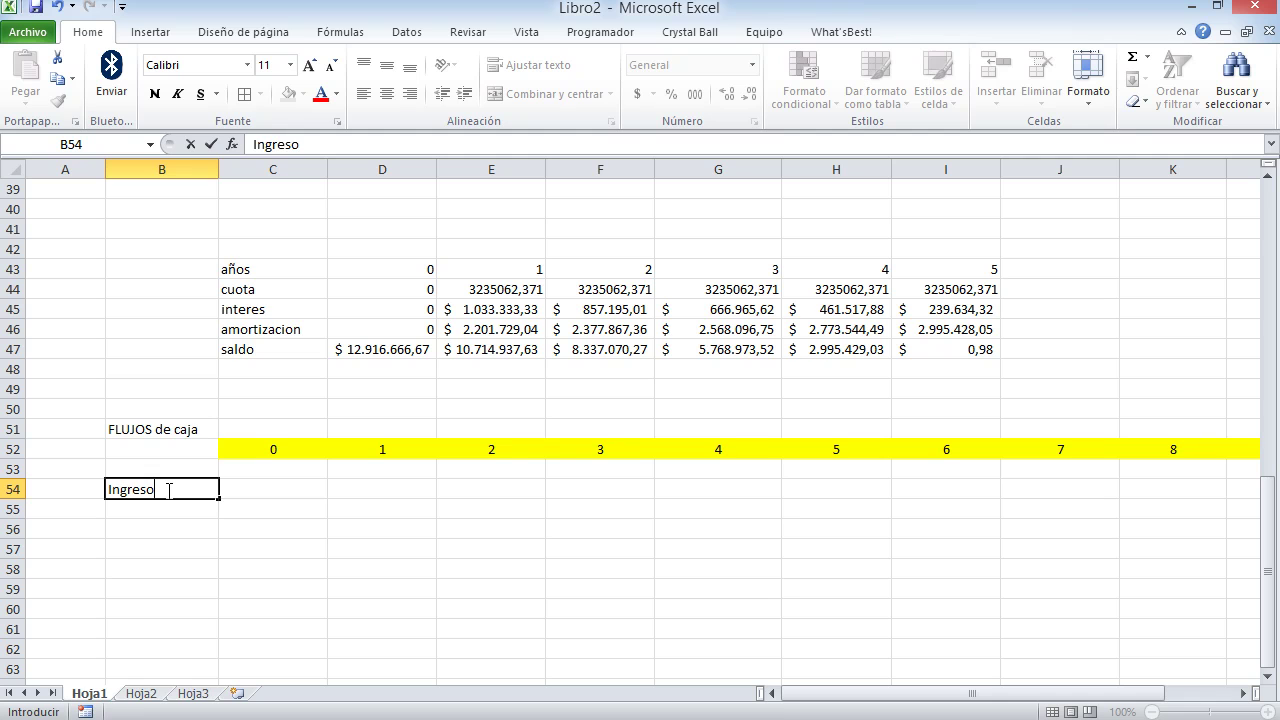
key(Return)
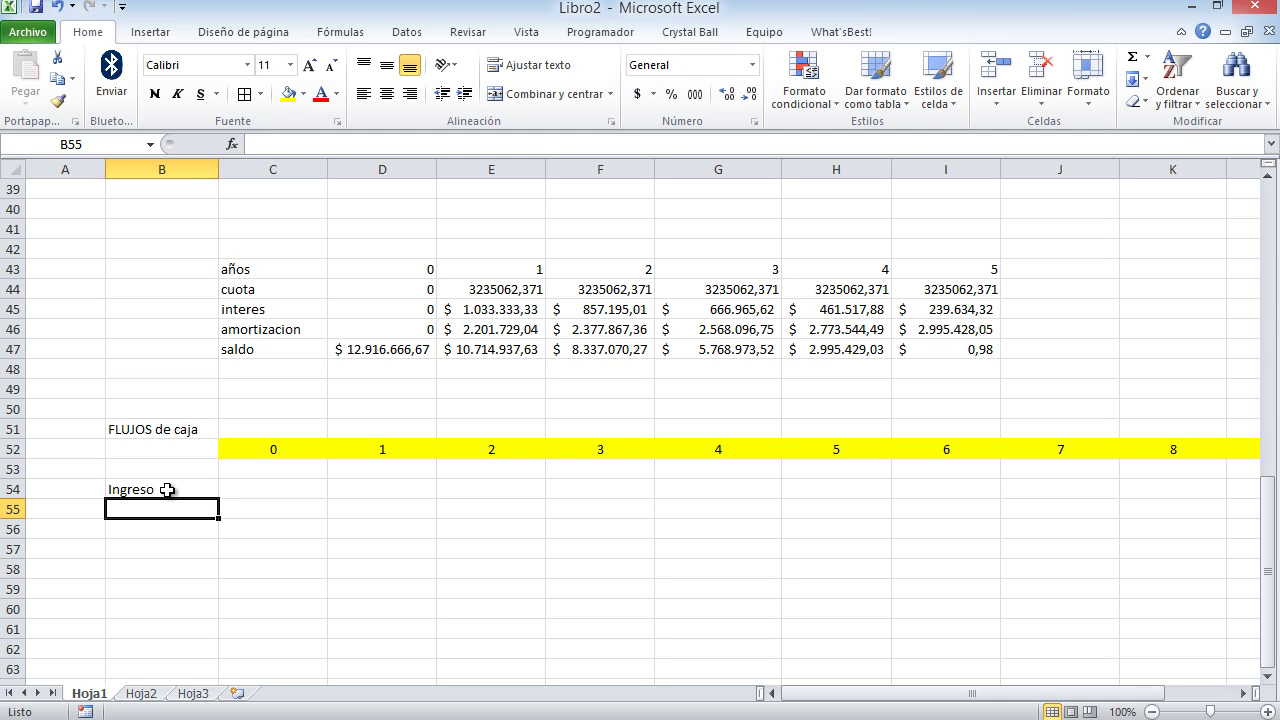
Link the year 1 Ingreso in D54 to the operating income with =C23 and fill it across the remaining years.
click(404, 484)
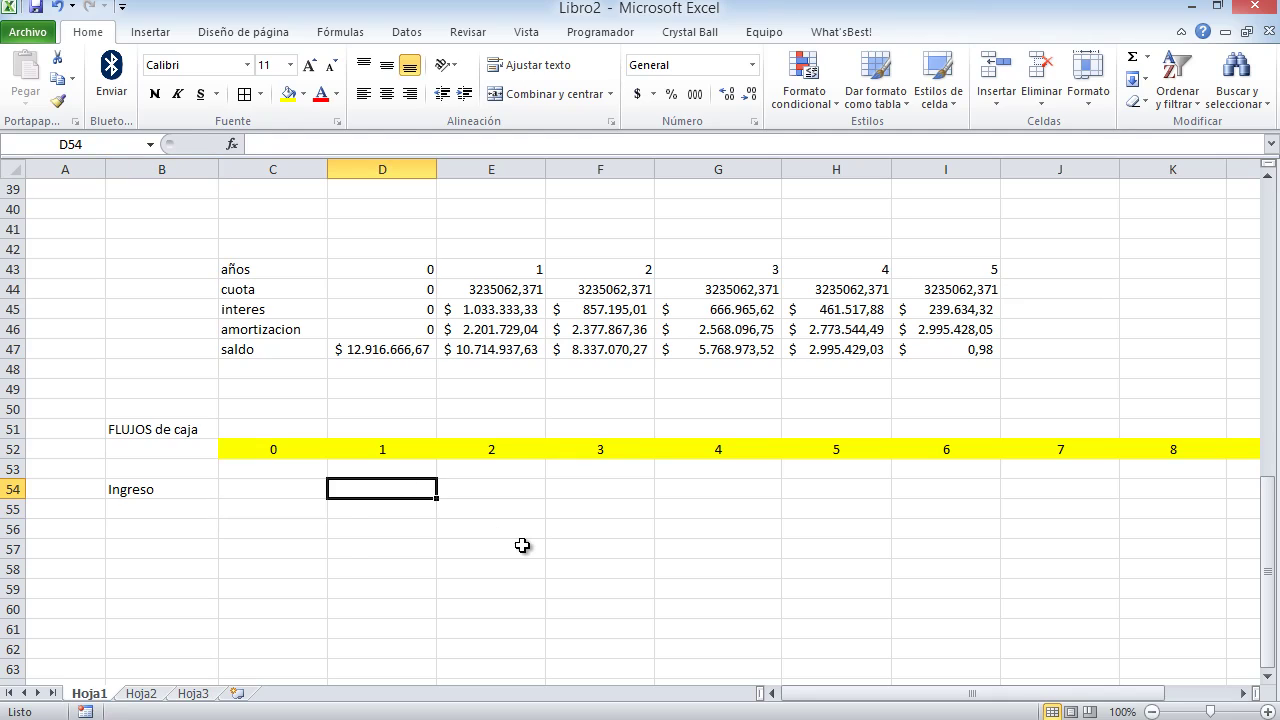
text(=)
scroll(522, 545, up, 10)
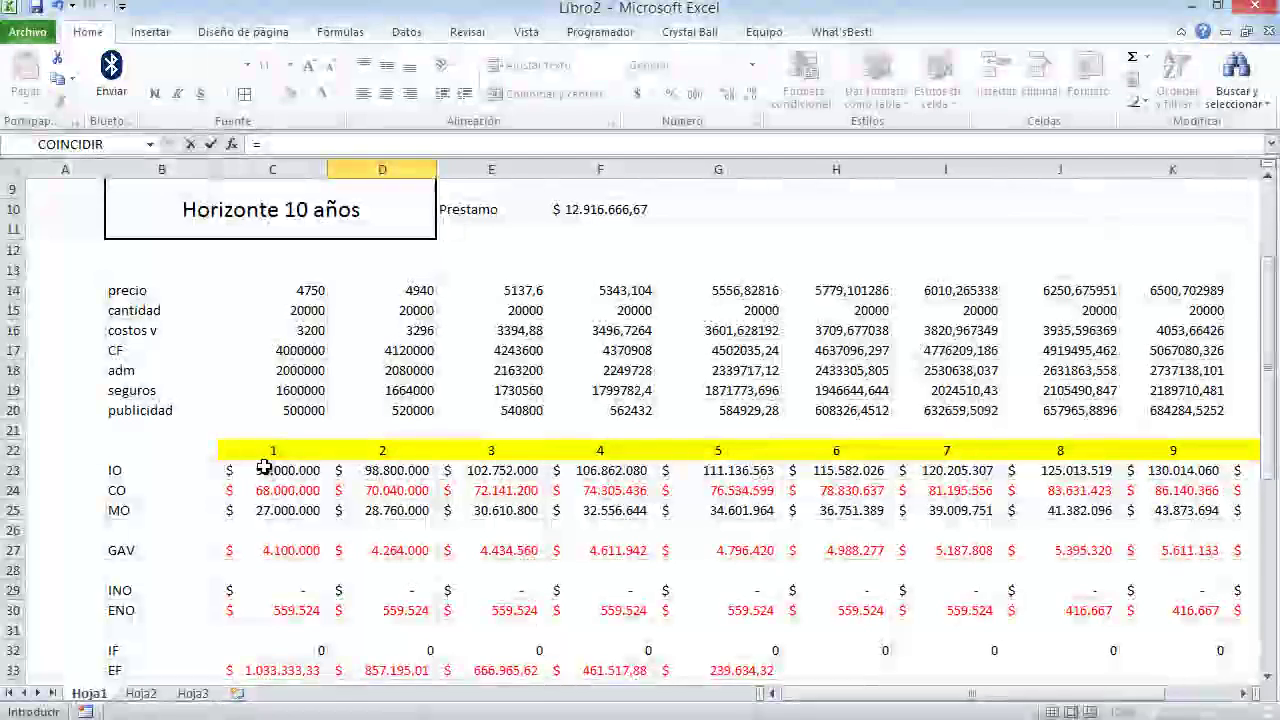
click(268, 472)
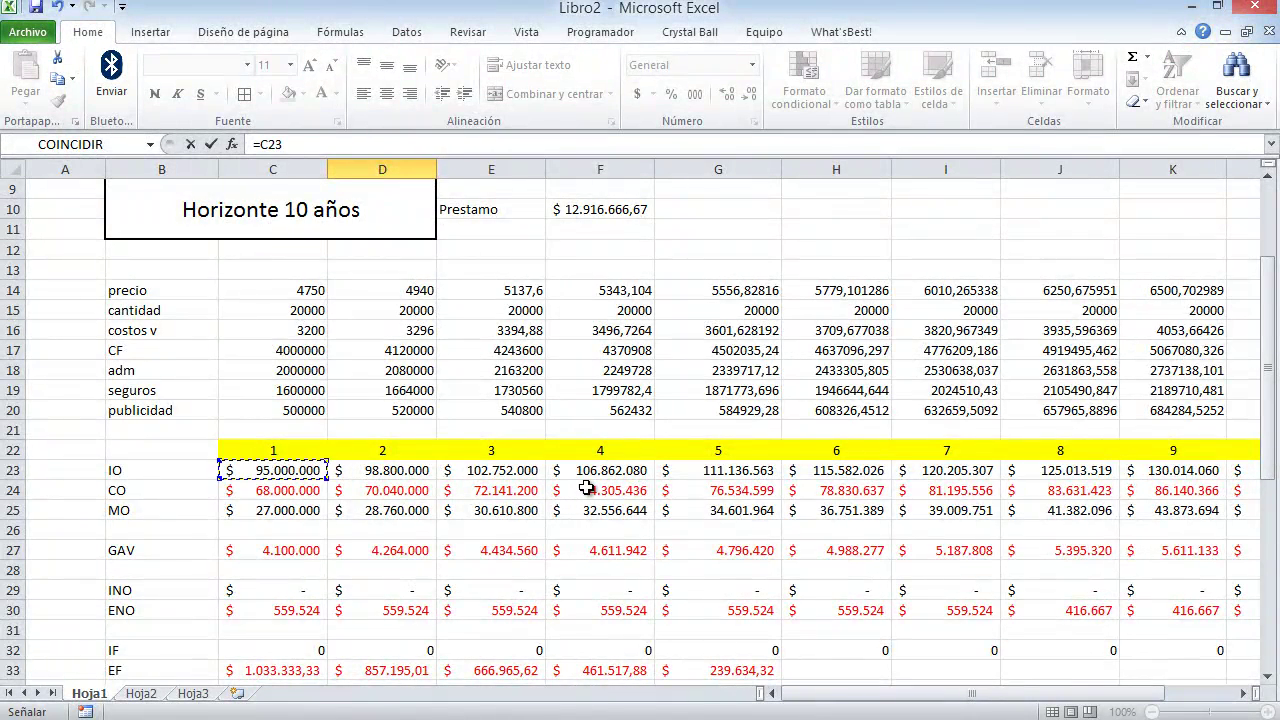
key(Return)
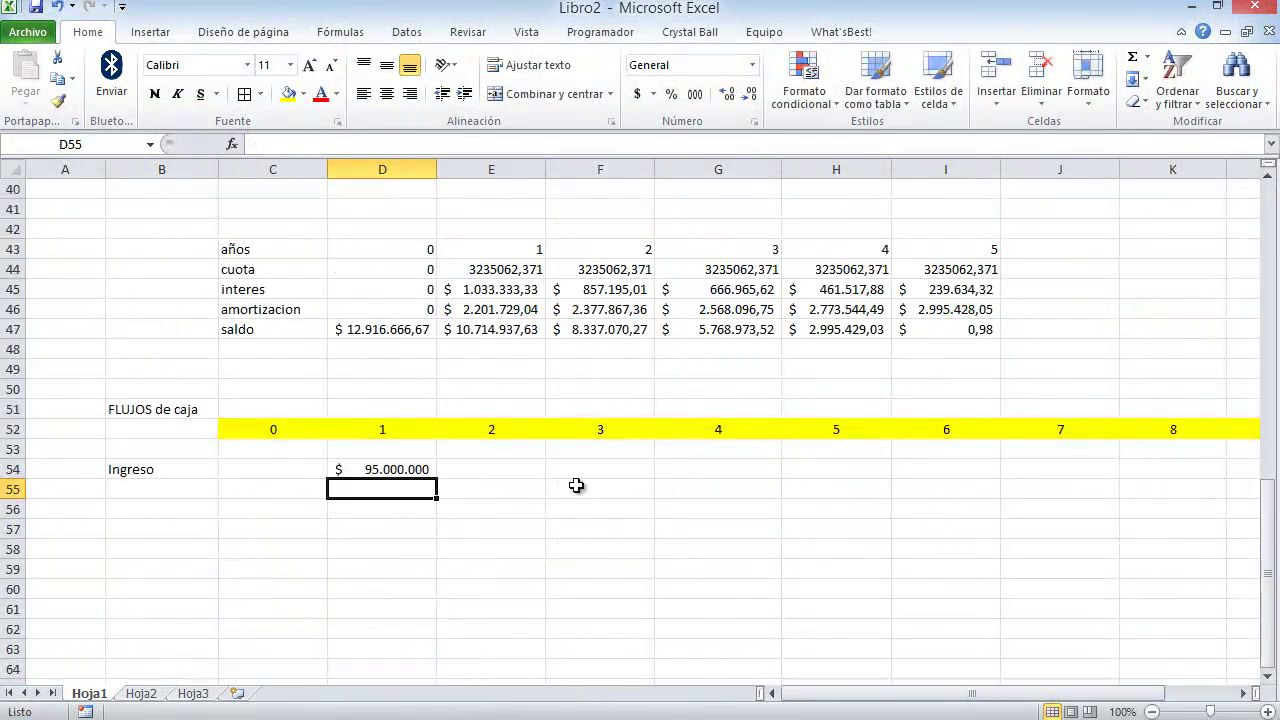
click(374, 469)
drag(437, 479, 1100, 474)
drag(1106, 693, 975, 680)
Label the second cash flow row "egresos" in B55.
click(162, 496)
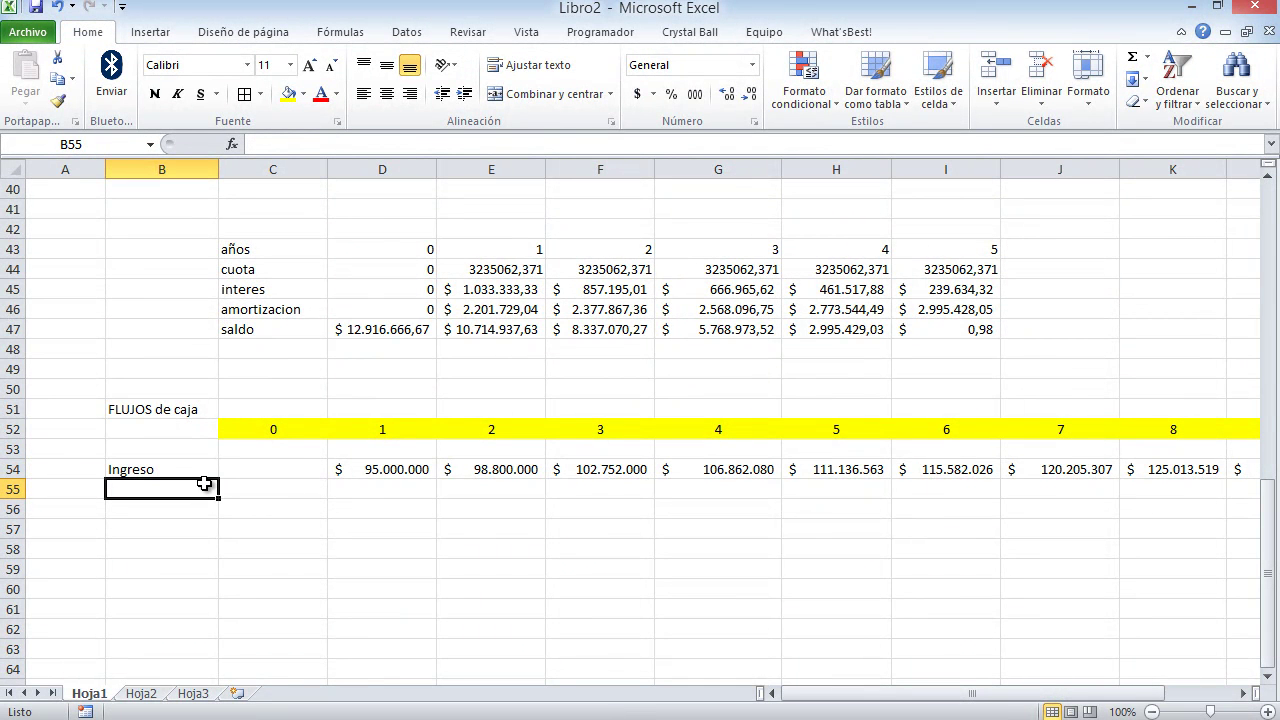
text(egresos)
key(Return)
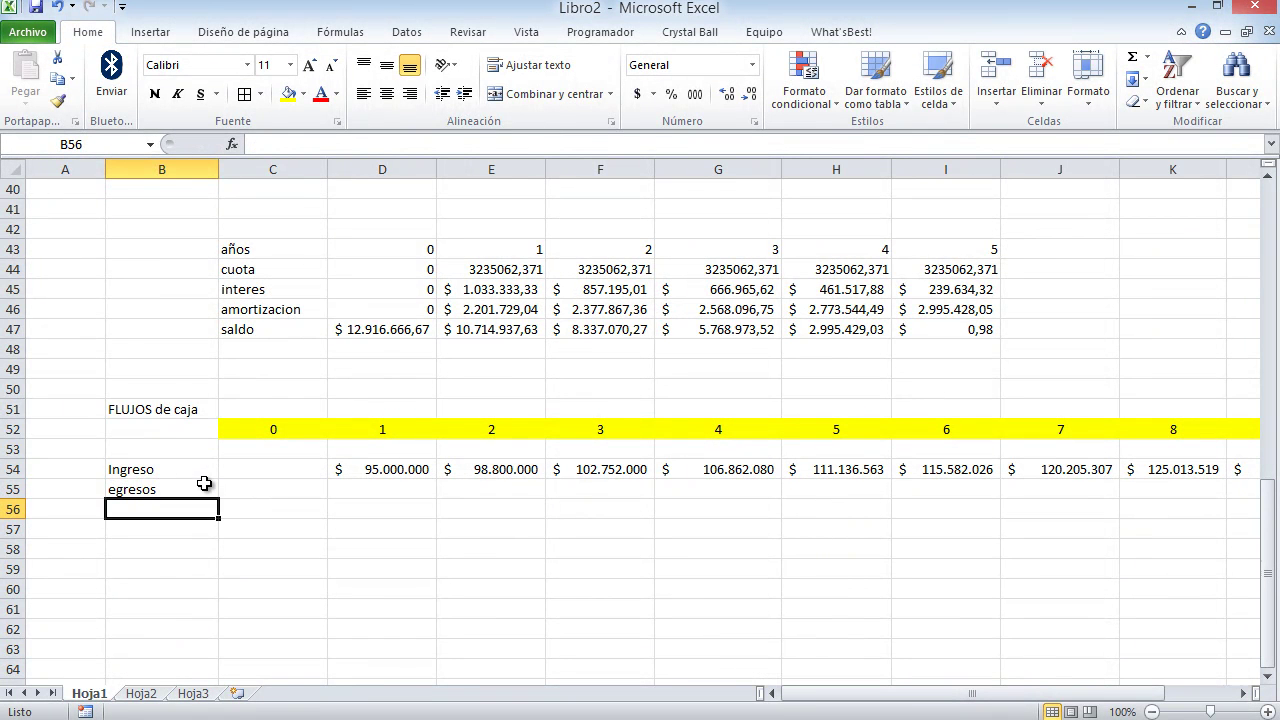
Calculate the year 1 egresos in D55 as the negative sum of CO and GAV with =-(C24+C27).
click(398, 490)
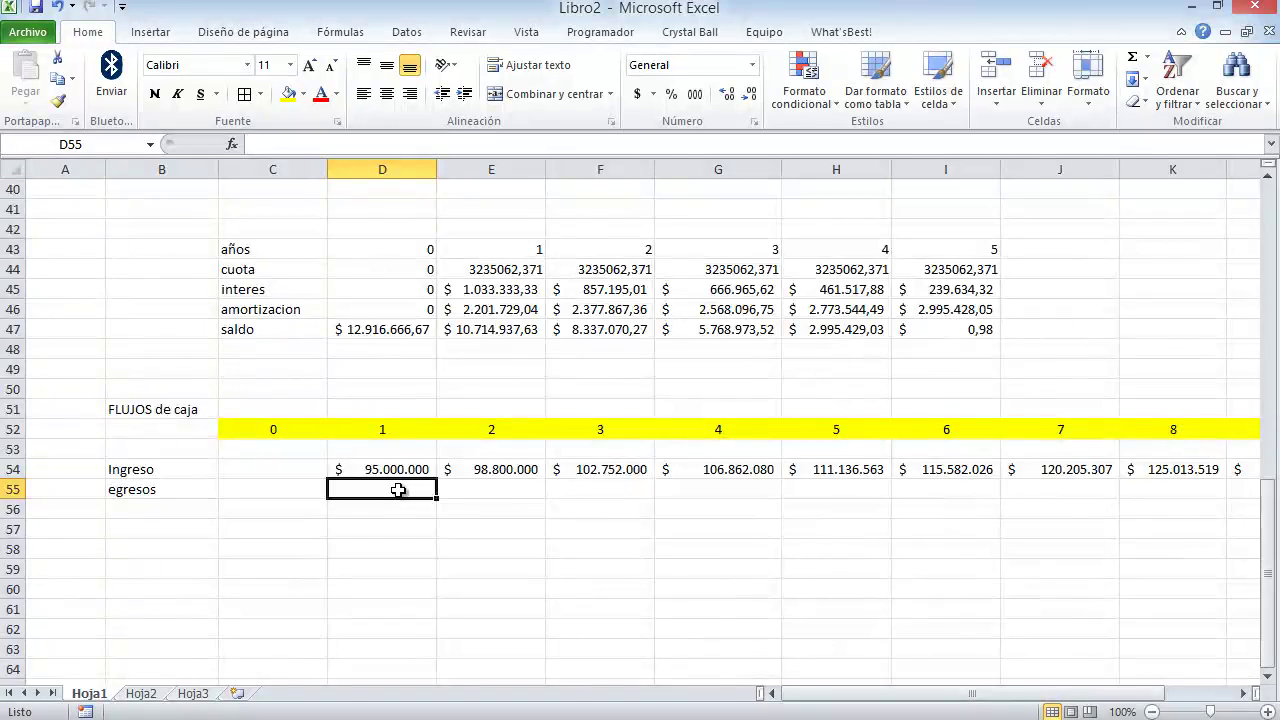
scroll(398, 490, up, 5)
scroll(398, 490, up, 1)
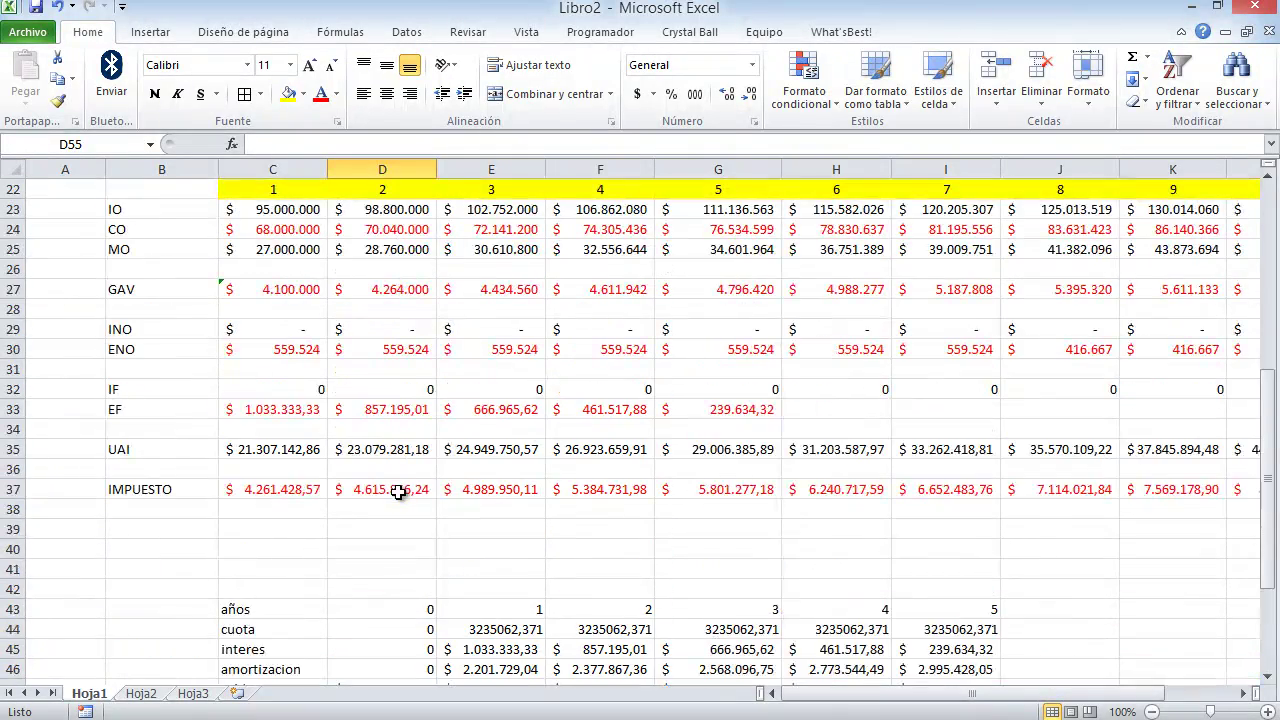
scroll(398, 492, down, 4)
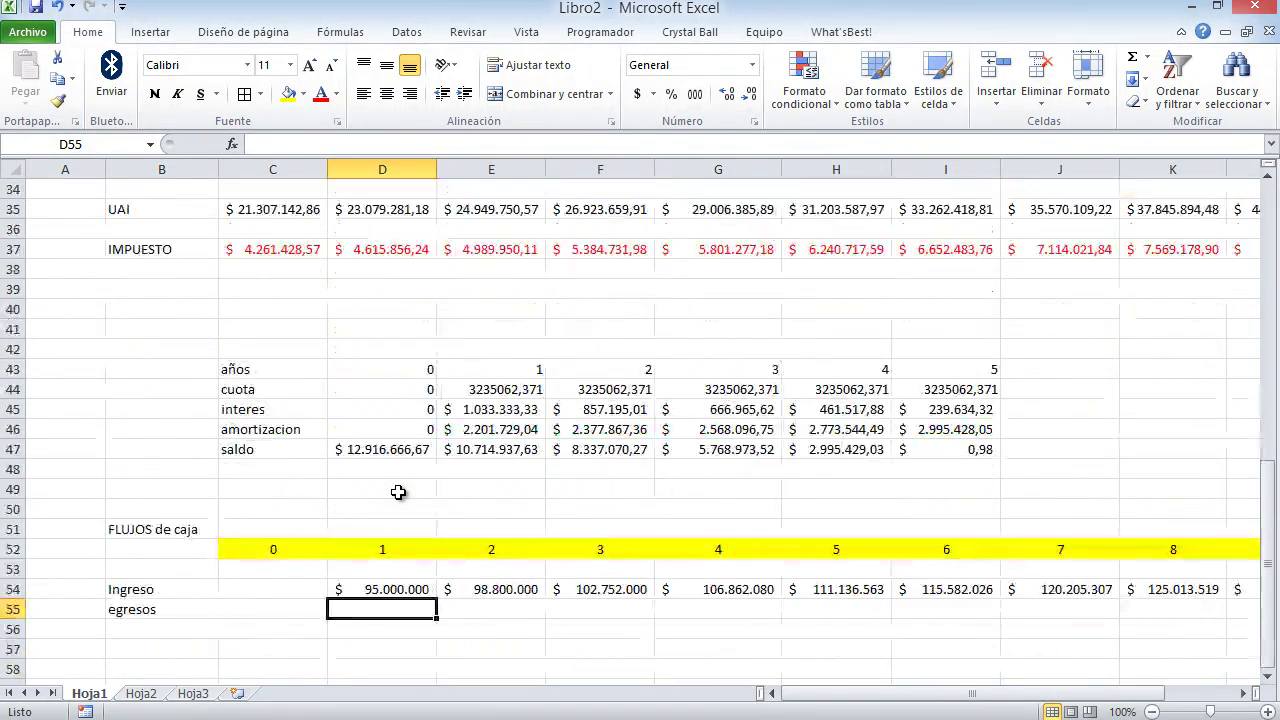
text(=)
scroll(398, 492, up, 8)
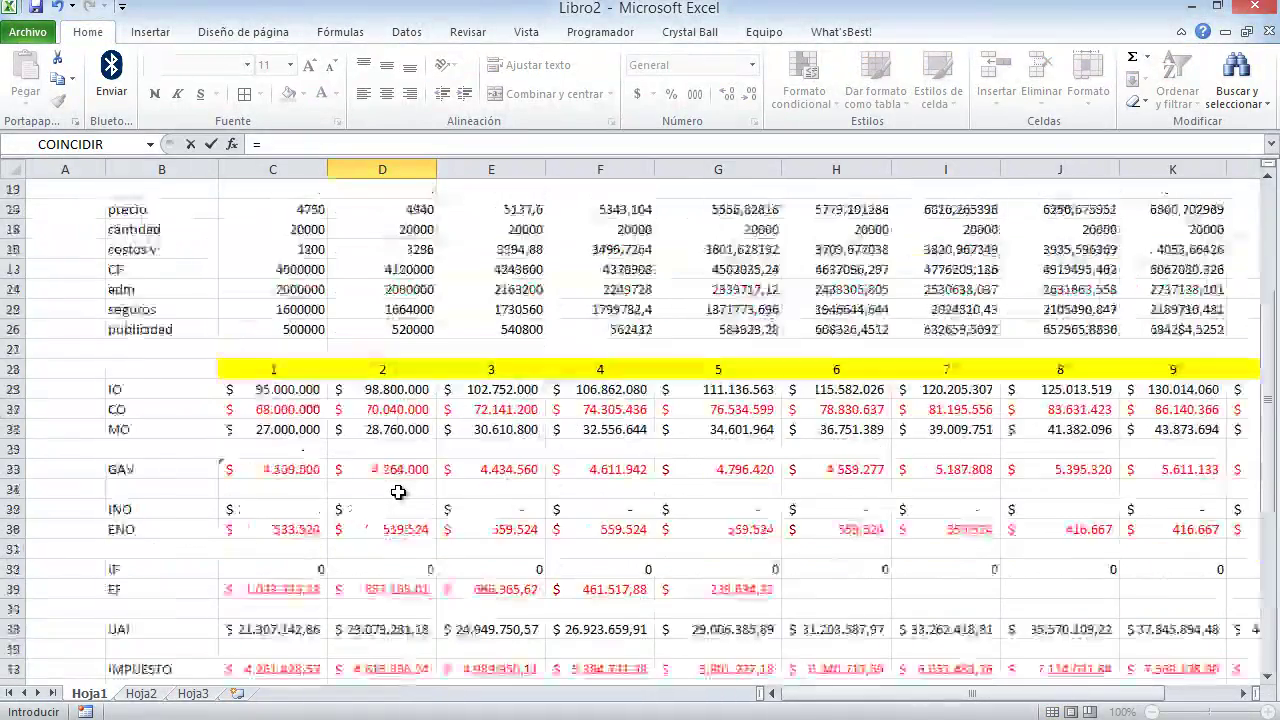
scroll(398, 492, down, 6)
scroll(398, 492, down, 2)
scroll(398, 492, up, 8)
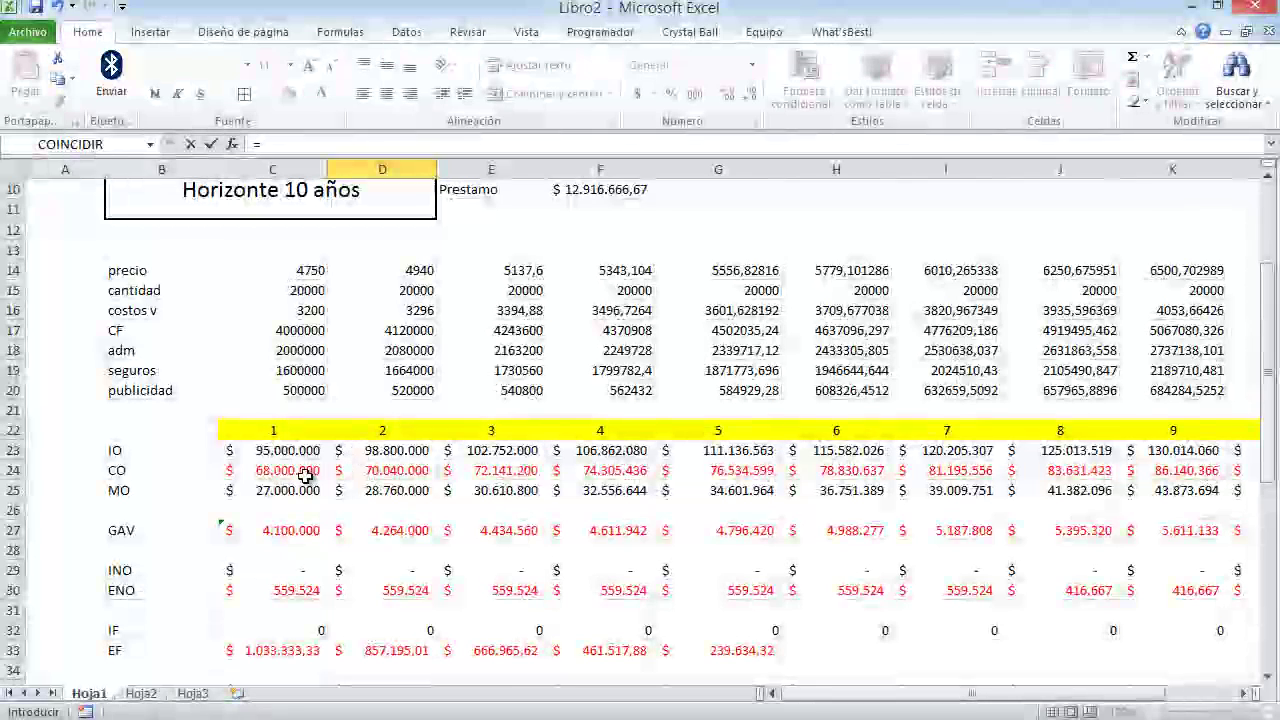
click(297, 472)
text(+)
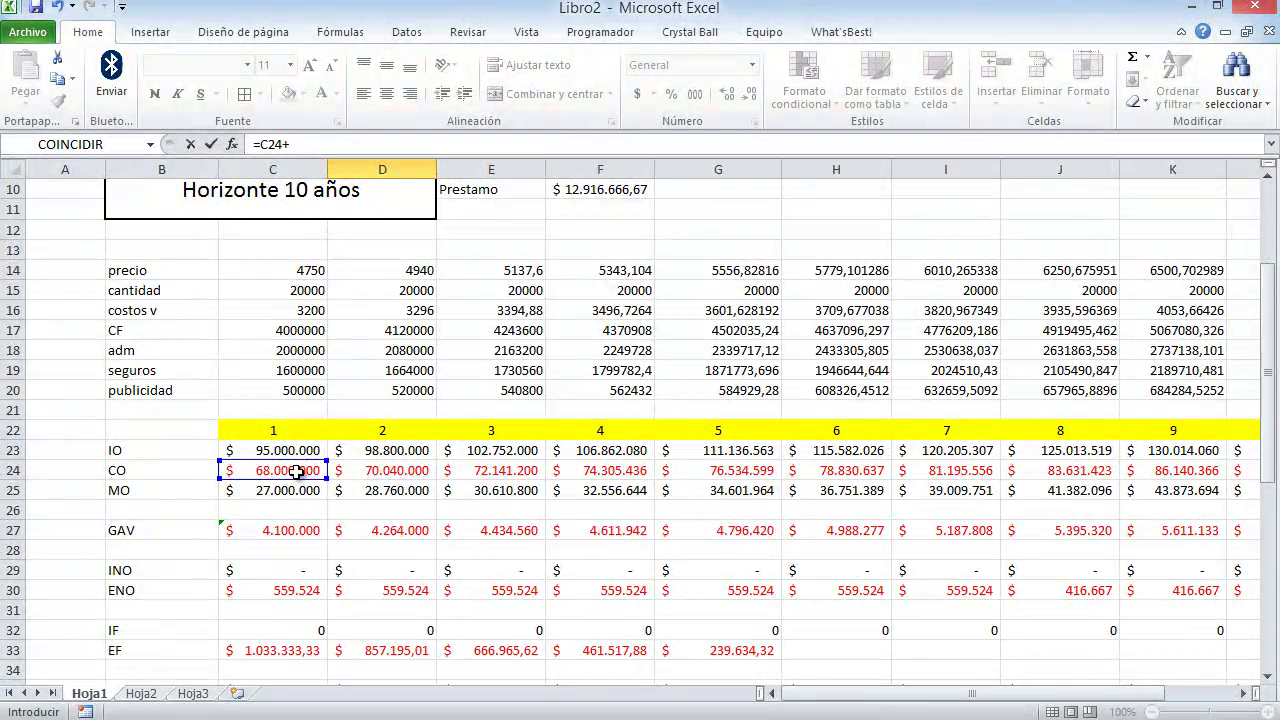
click(306, 535)
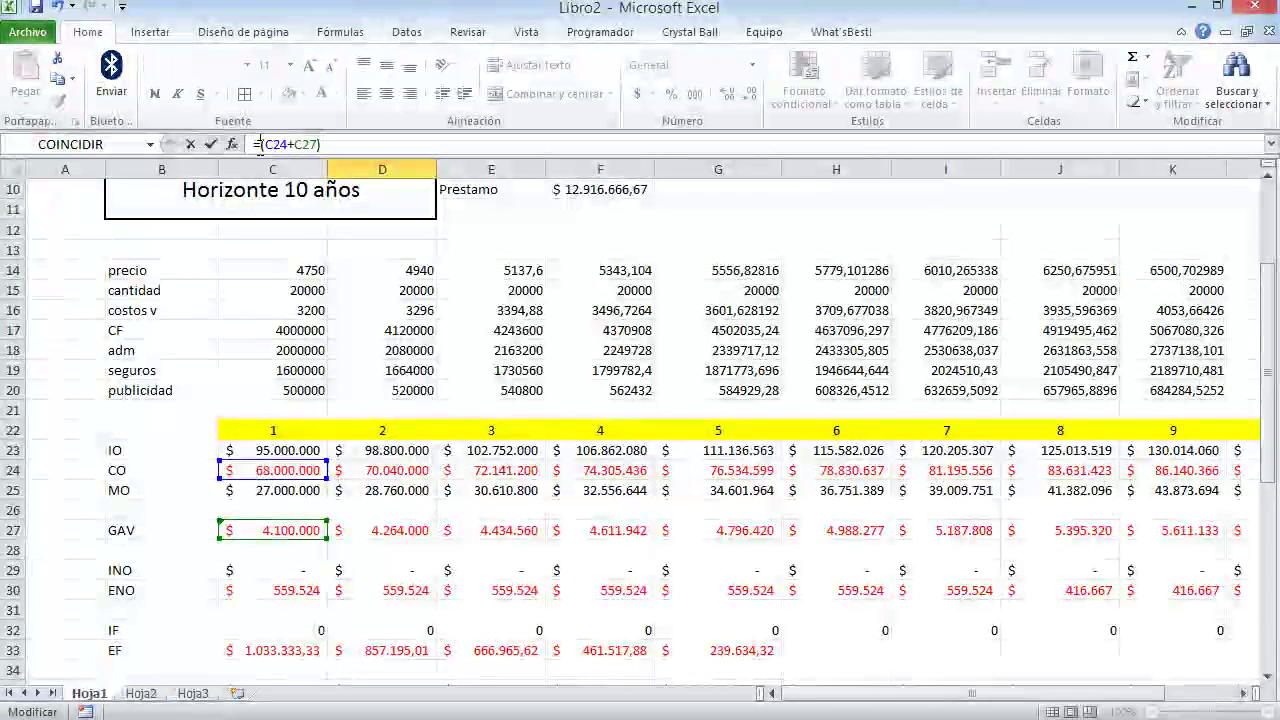
text(-)
key(Return)
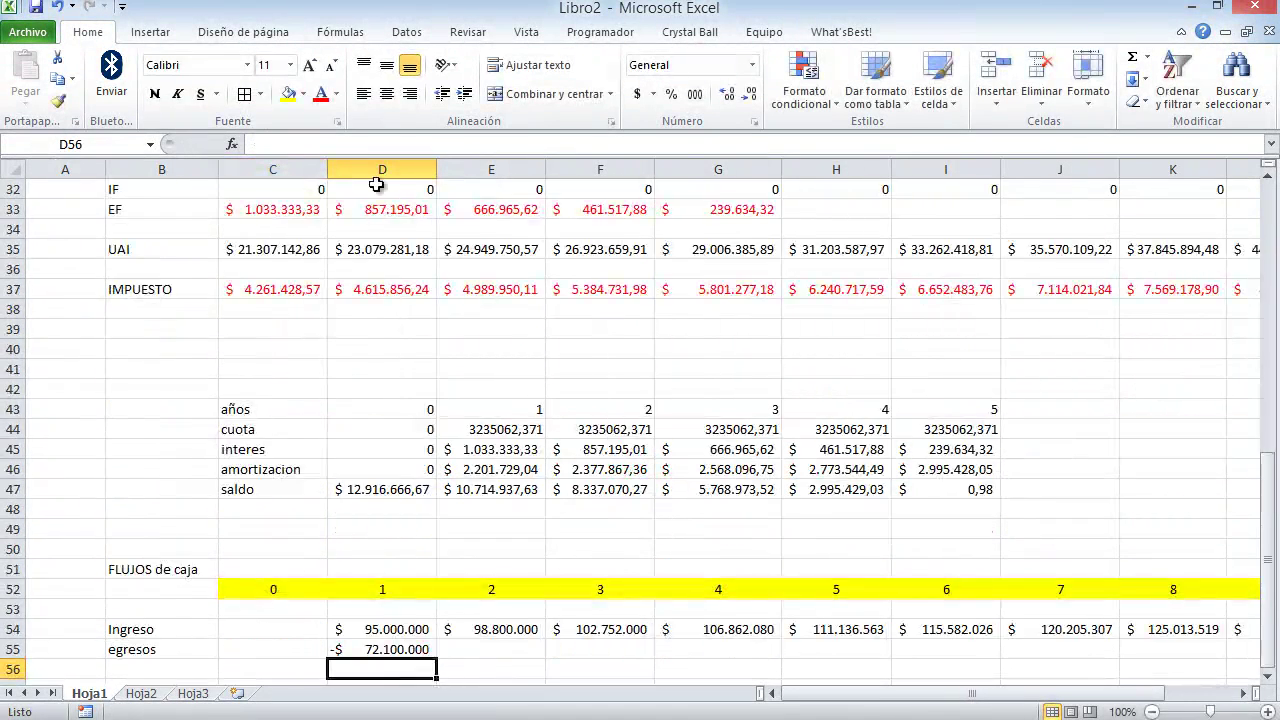
Fill the year 1 egresos formula in D55 across the remaining years through year 10 in M55.
scroll(436, 416, down, 2)
click(413, 529)
drag(437, 539, 1239, 543)
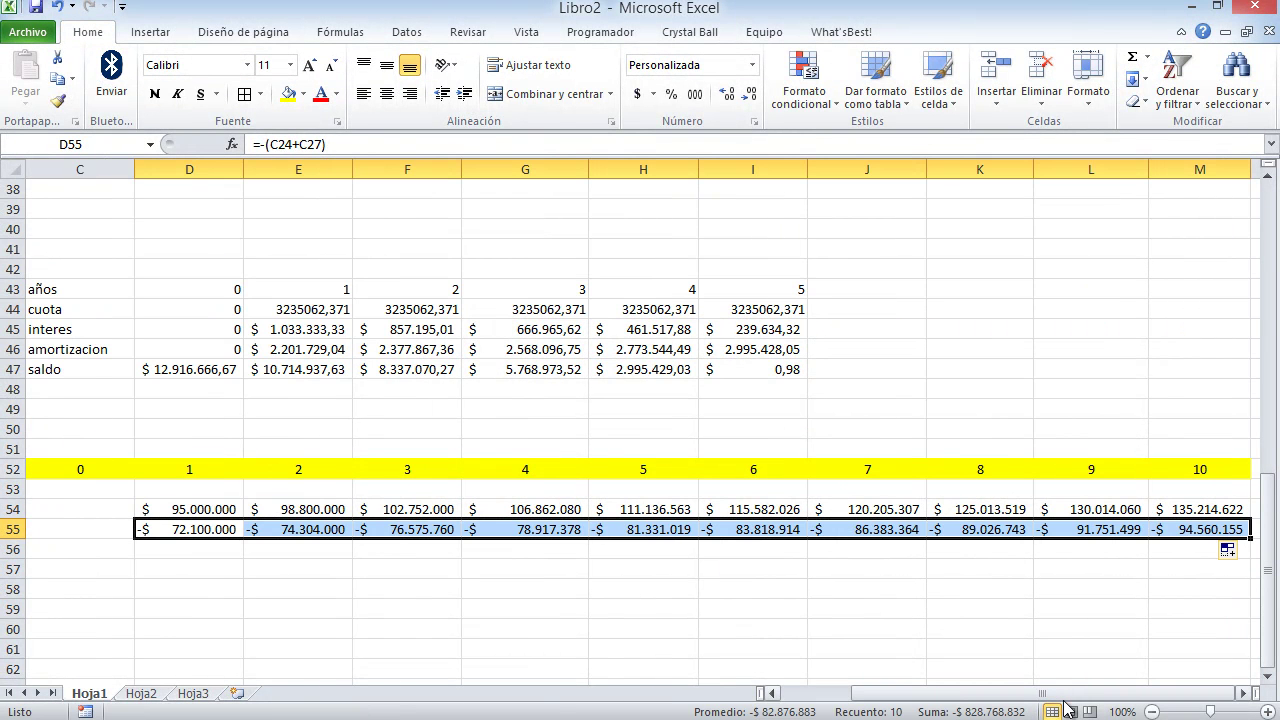
drag(1050, 694, 872, 703)
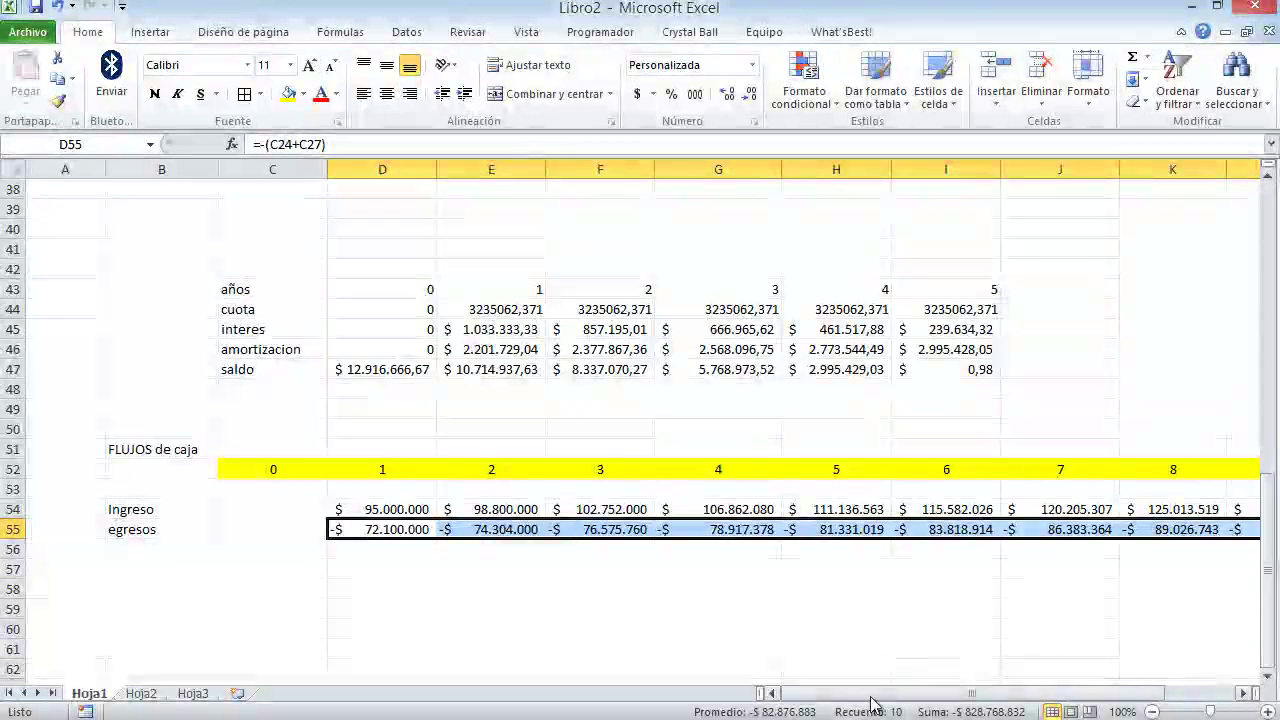
Label the tax row of the cash flow table "Impuesto" in B57, leaving row 56 blank.
scroll(650, 429, up, 1)
scroll(650, 429, up, 7)
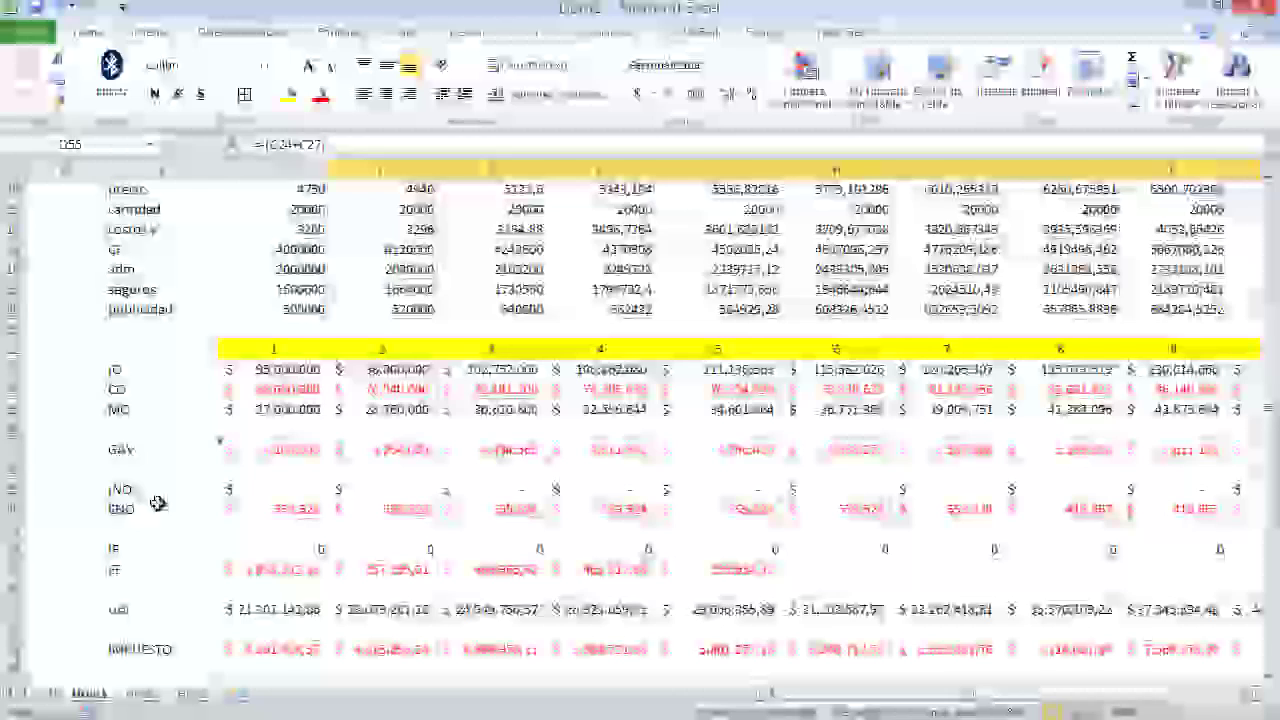
drag(150, 489, 174, 571)
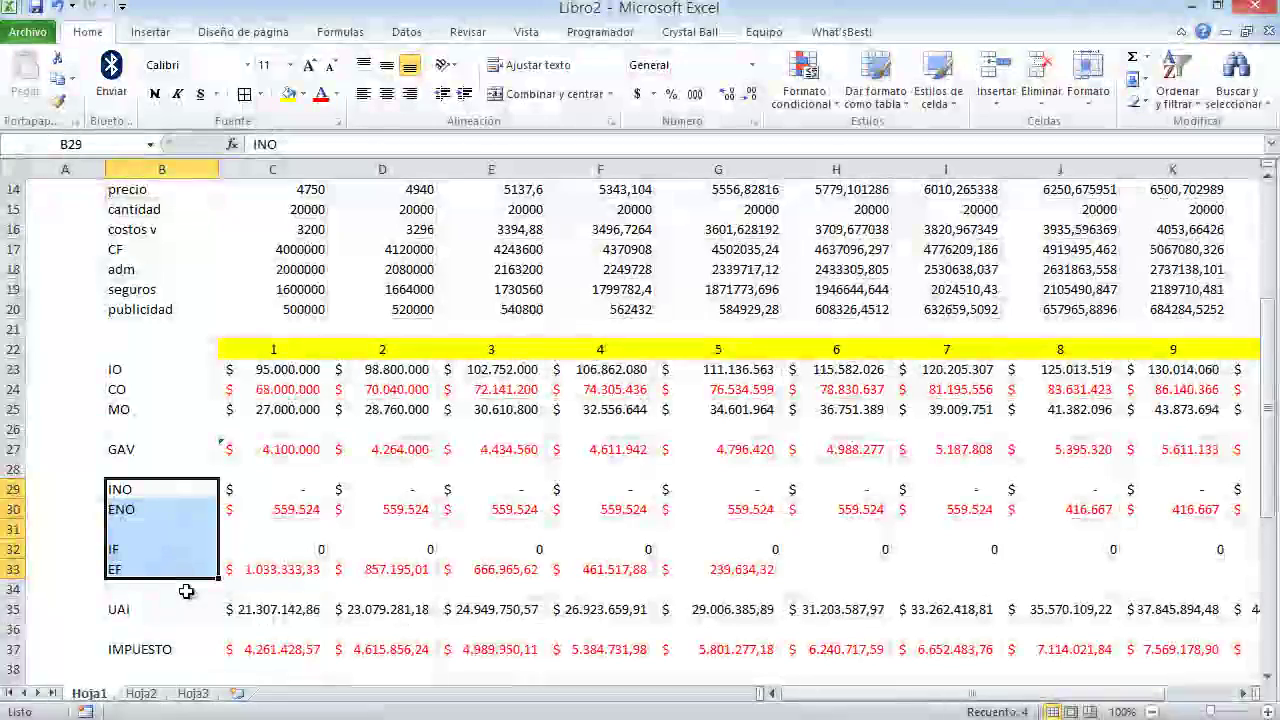
scroll(248, 524, down, 3)
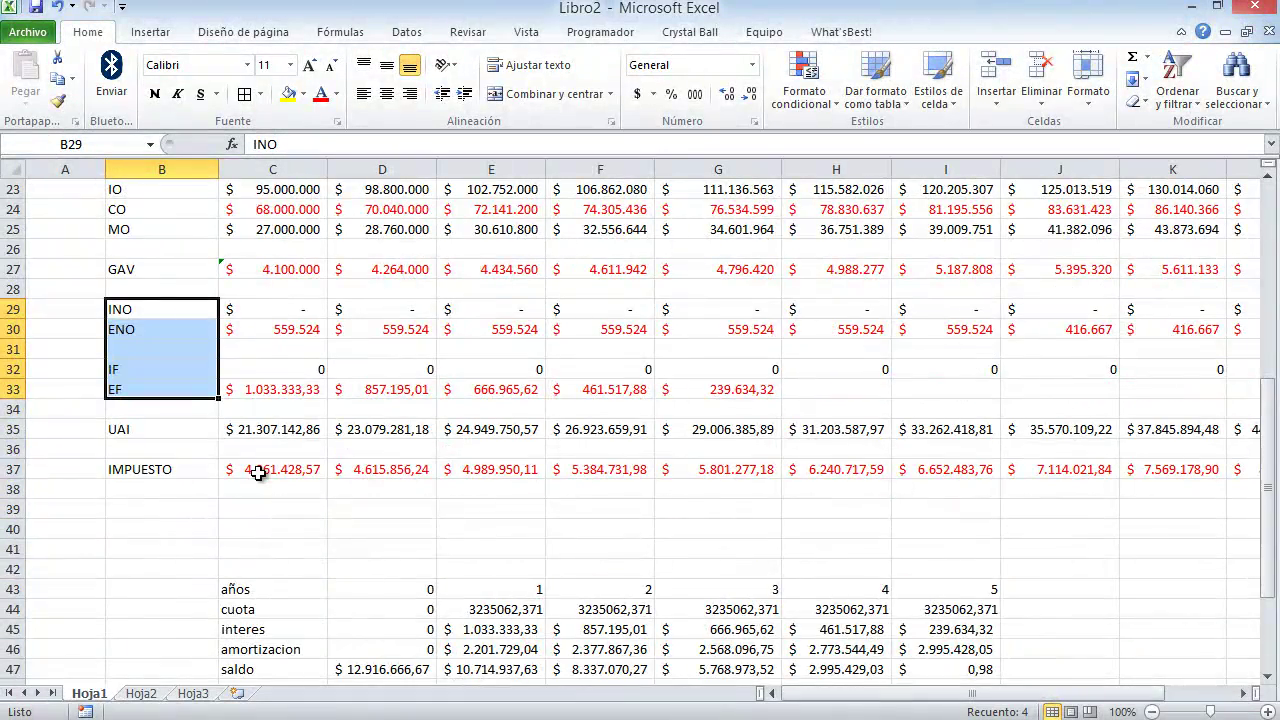
scroll(258, 473, down, 5)
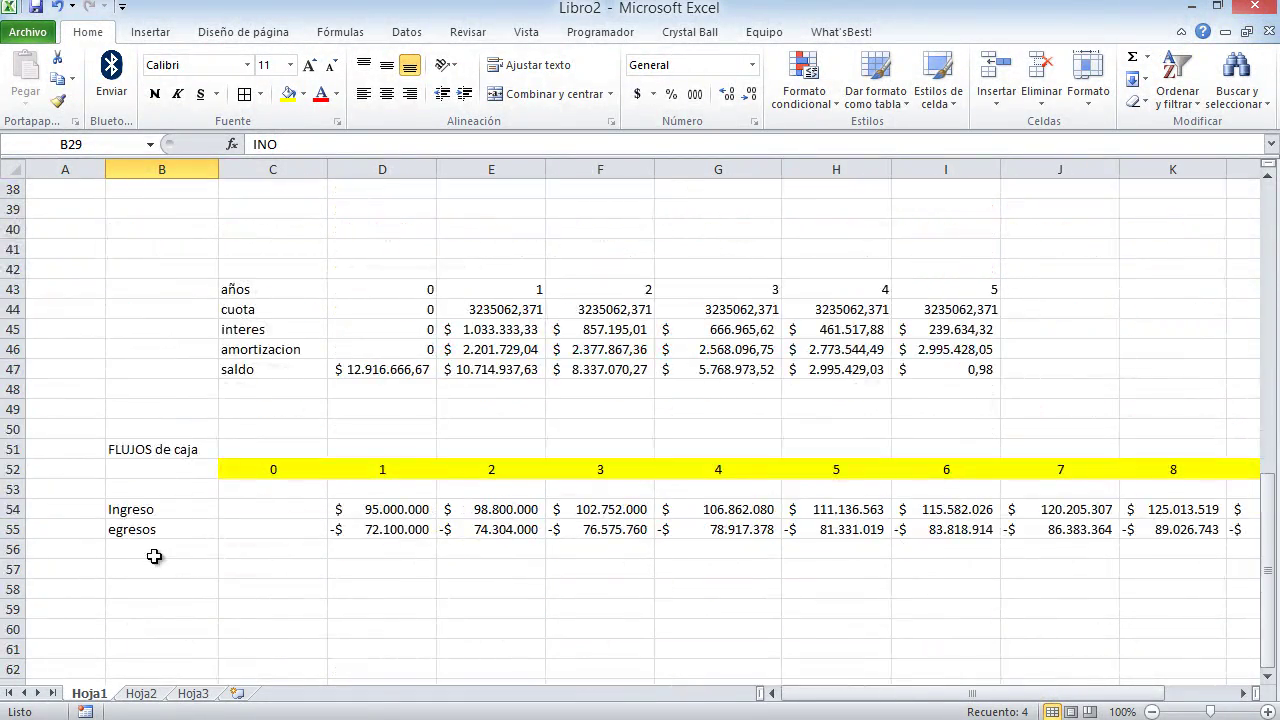
click(154, 566)
text(Im)
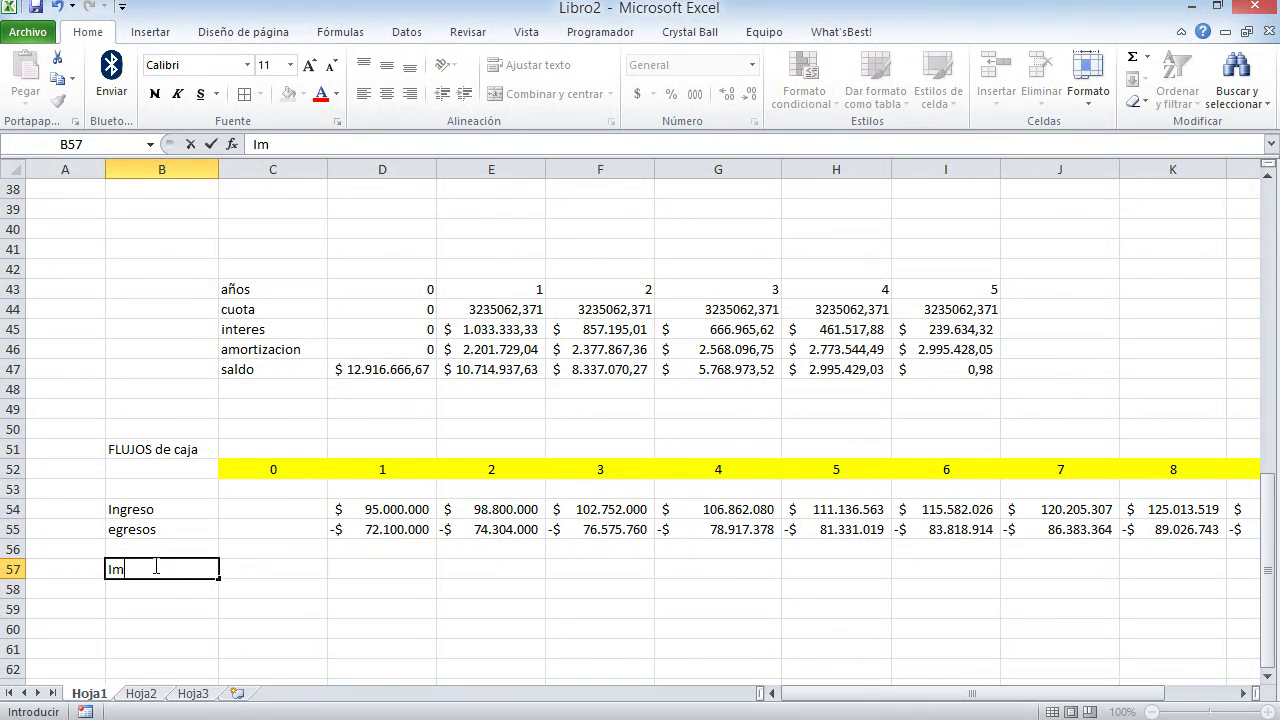
key(Tab)
Link the year 1 Impuesto in D57 to the negative of the income statement's tax with =-C37.
key(Tab)
text(=-)
scroll(154, 566, down, 1)
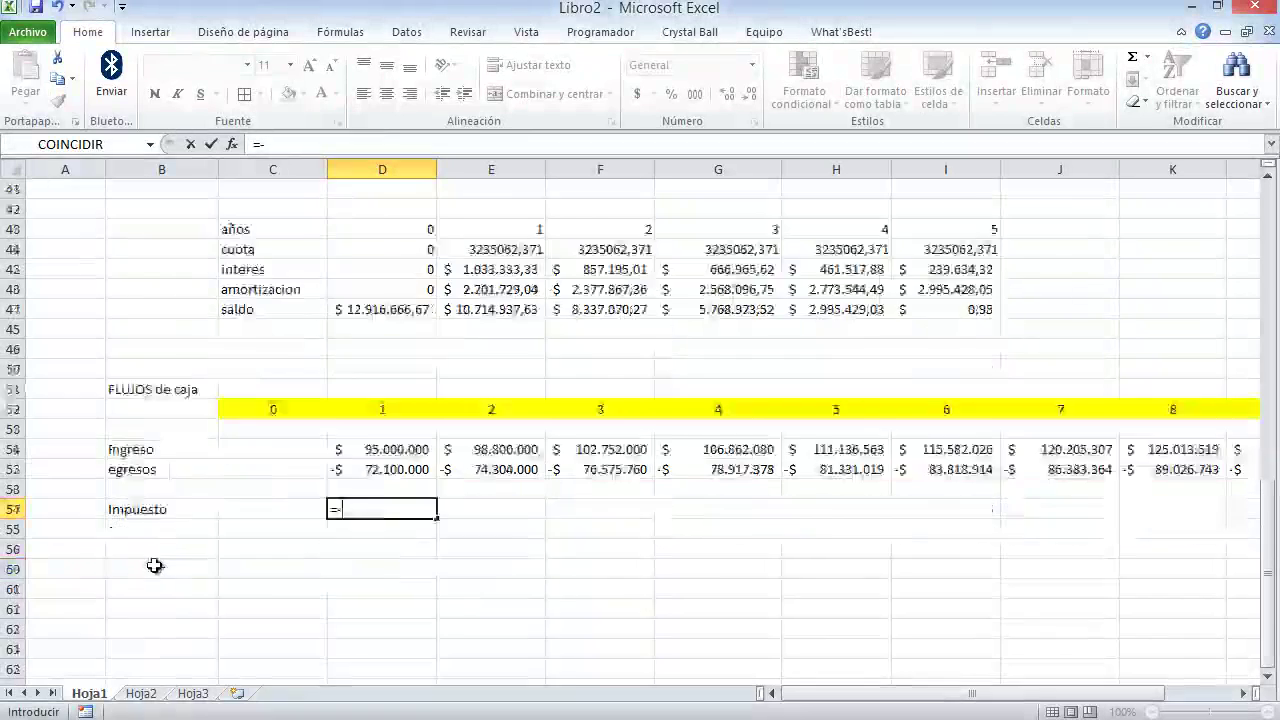
scroll(154, 566, up, 3)
click(266, 297)
key(Return)
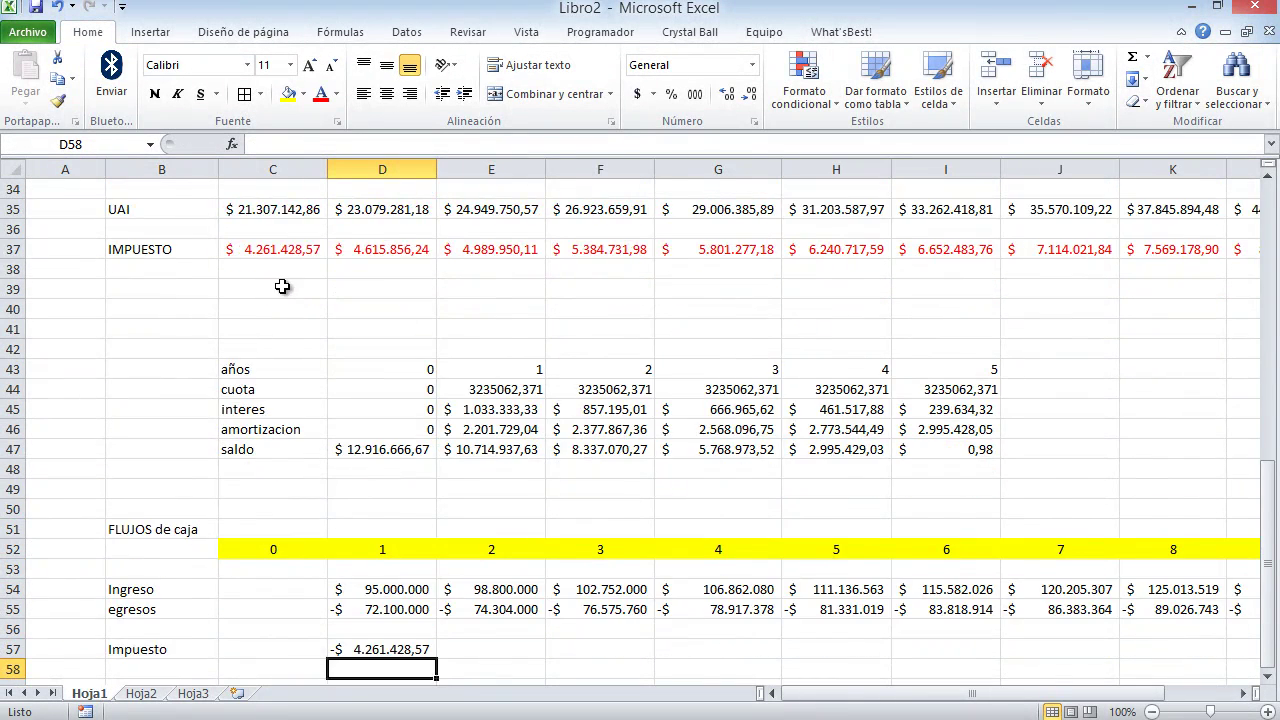
Fill the Impuesto formula in D57 across the remaining years through year 10 in M57.
scroll(283, 287, down, 1)
click(396, 592)
drag(436, 596, 1215, 597)
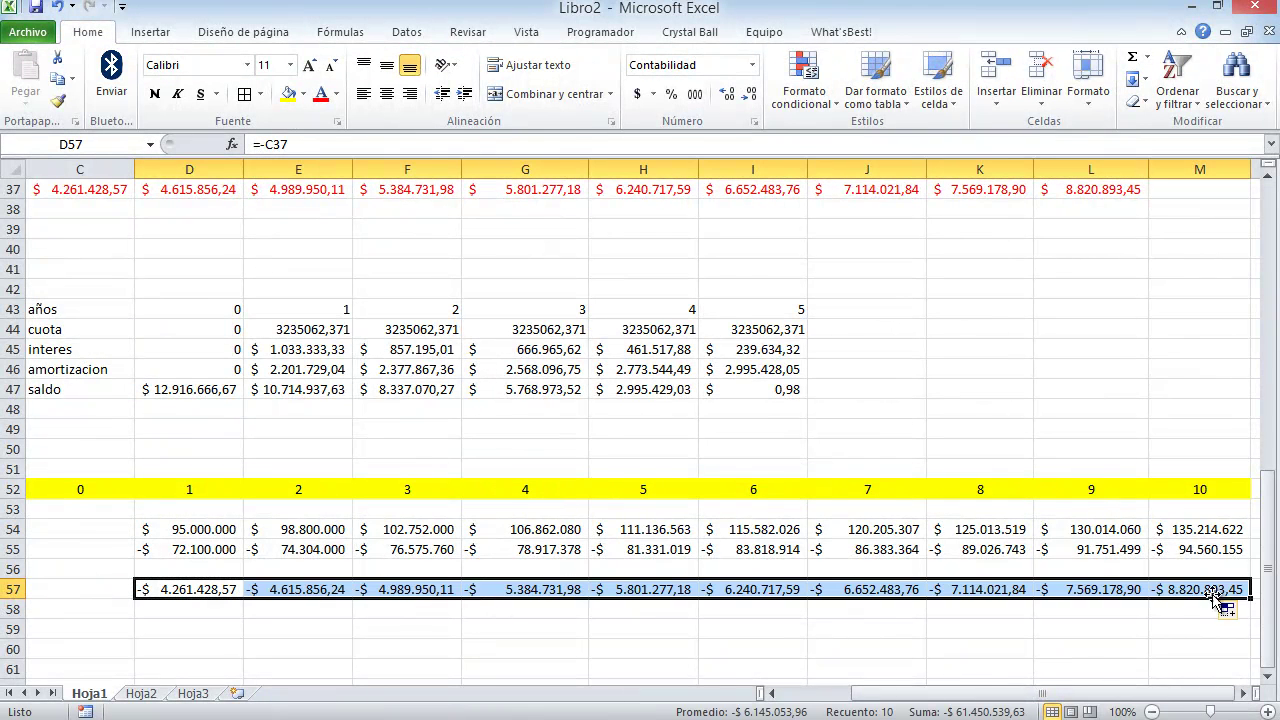
drag(962, 693, 892, 693)
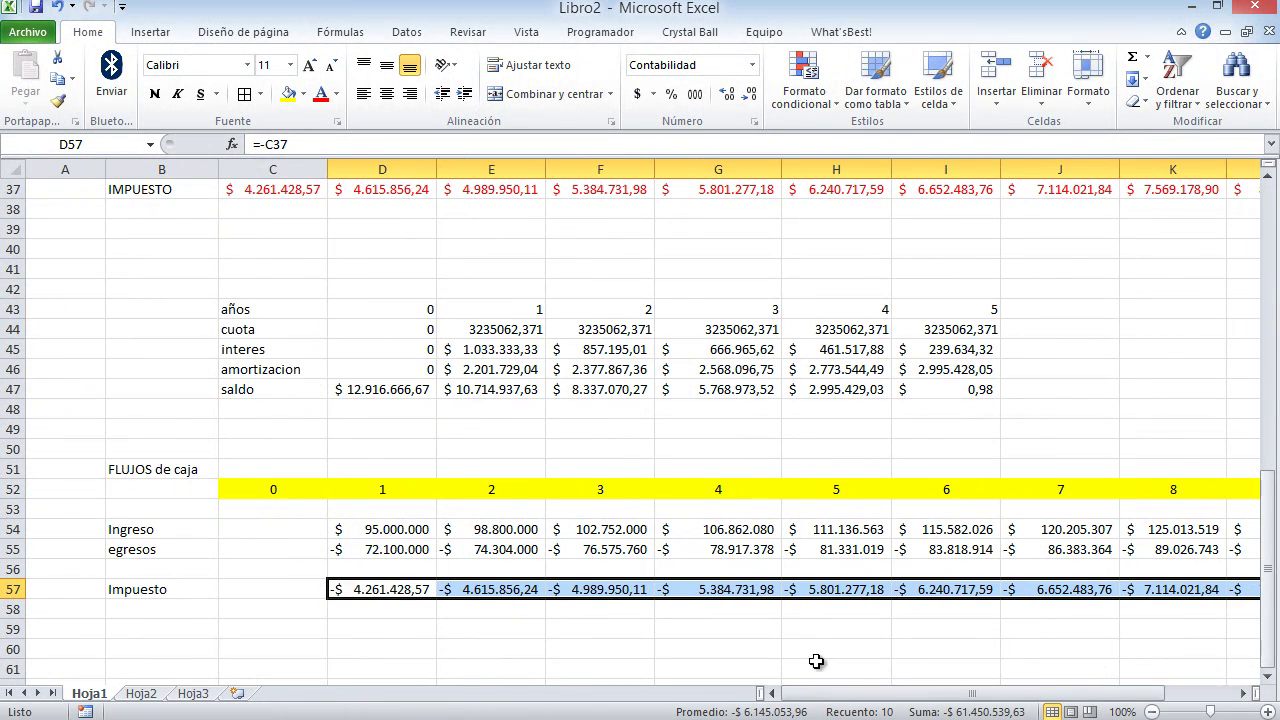
Check the total investment formula in F8 and label the cash flow's investment row "Inversion" in B59.
click(428, 613)
scroll(486, 537, up, 3)
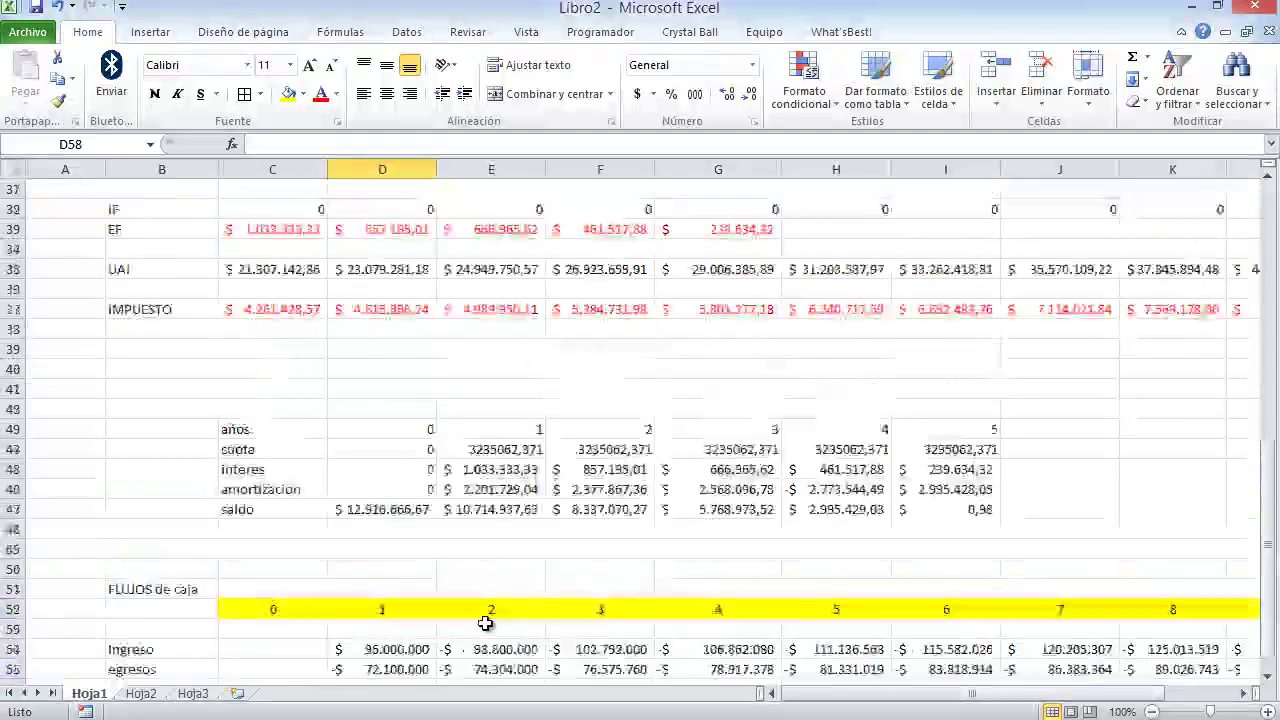
scroll(485, 623, up, 9)
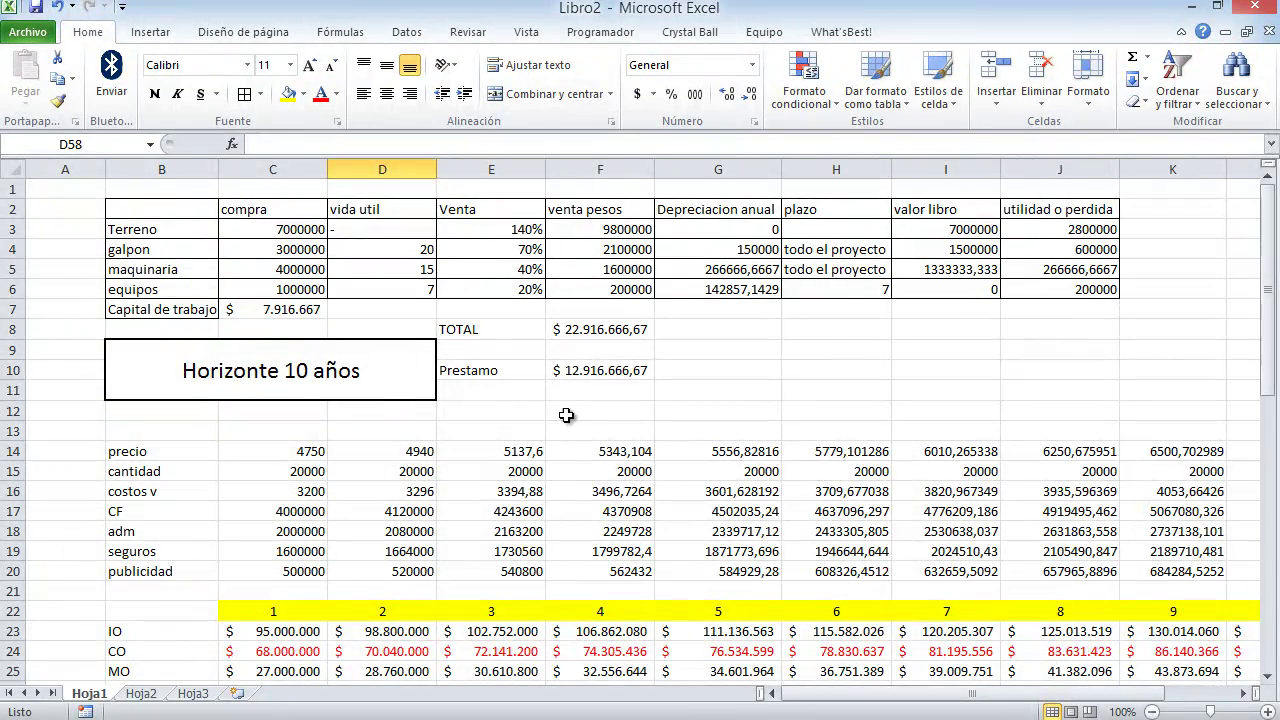
click(597, 330)
scroll(597, 425, down, 1)
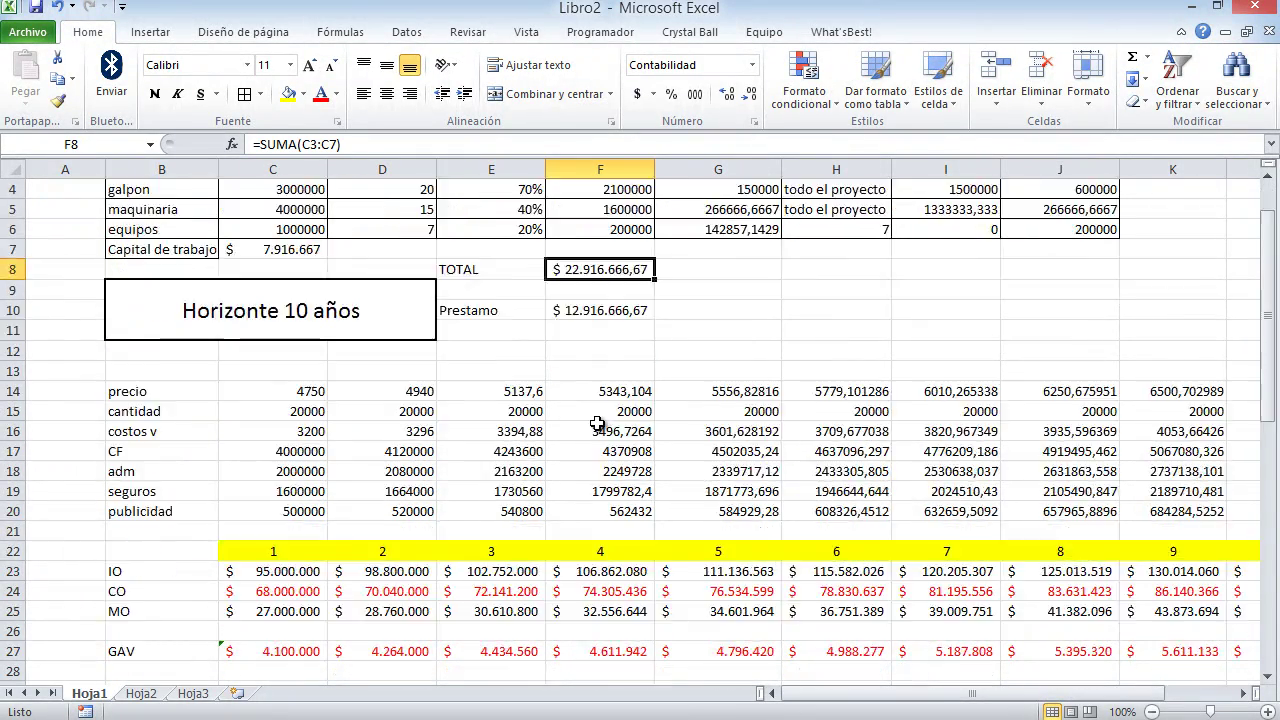
scroll(597, 425, down, 13)
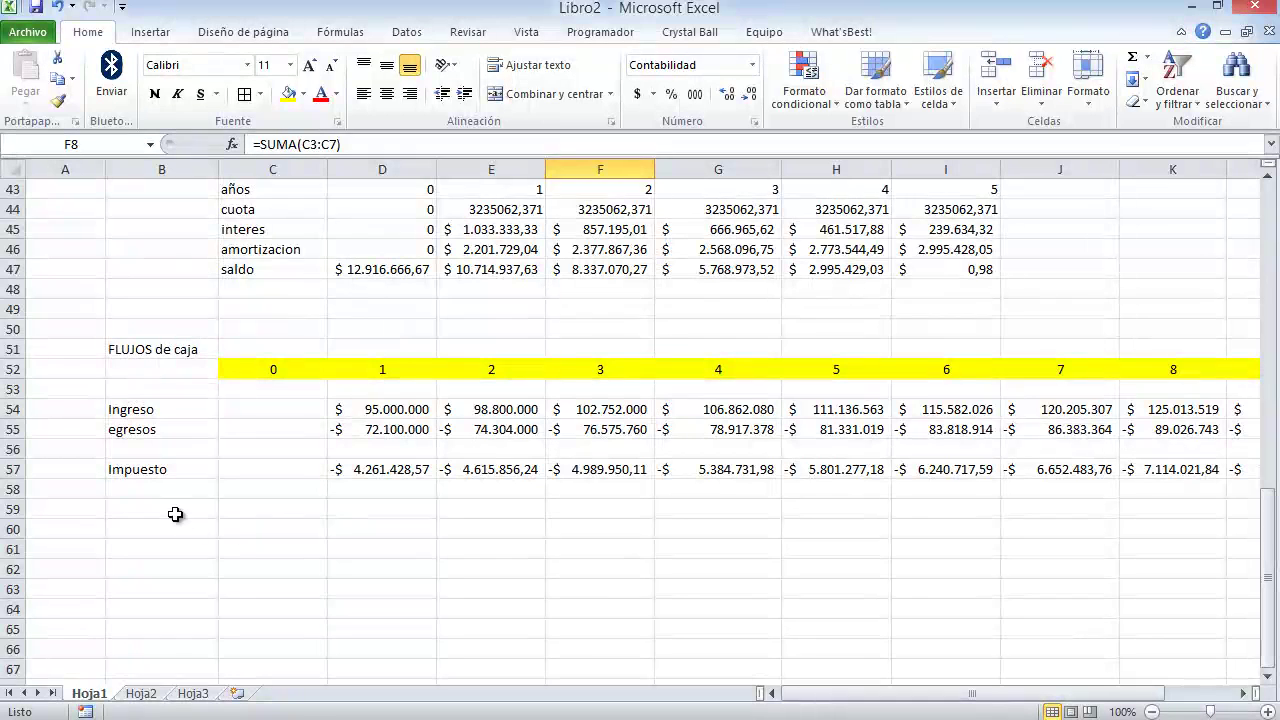
click(165, 509)
text(Inv)
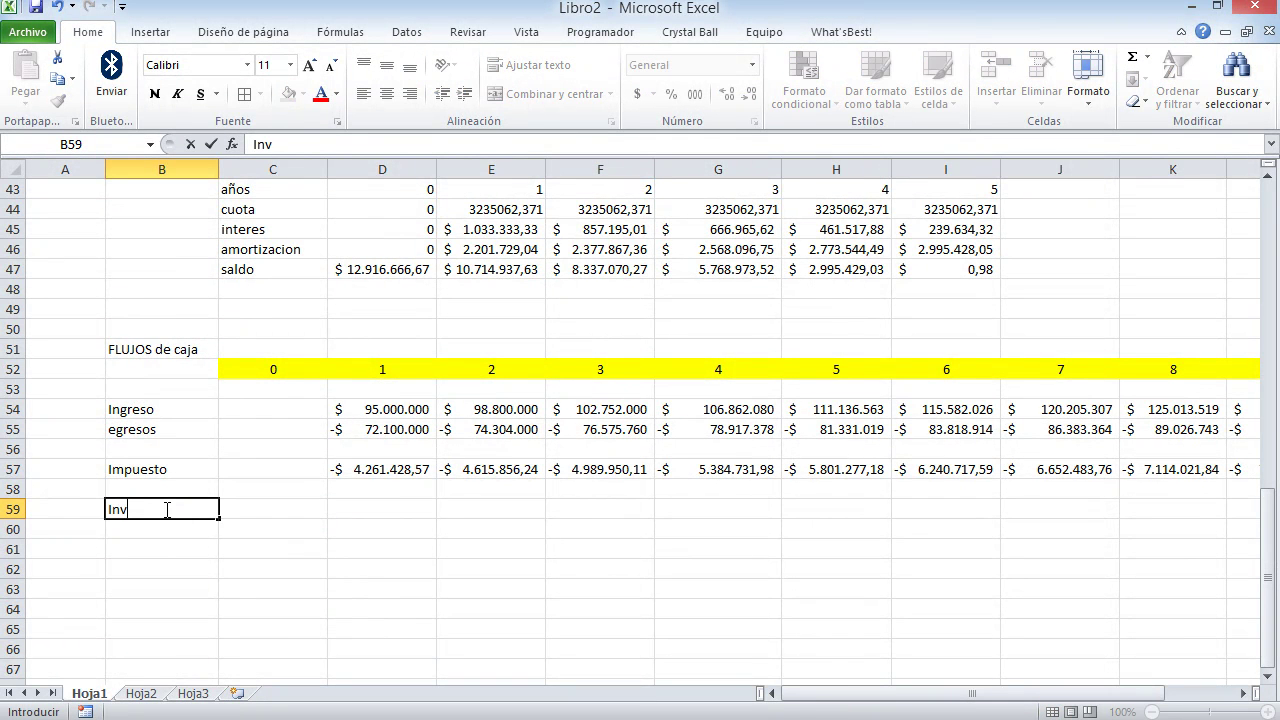
key(Tab)
Link the year 0 Inversion in C59 to the total investment with =F8.
text(=)
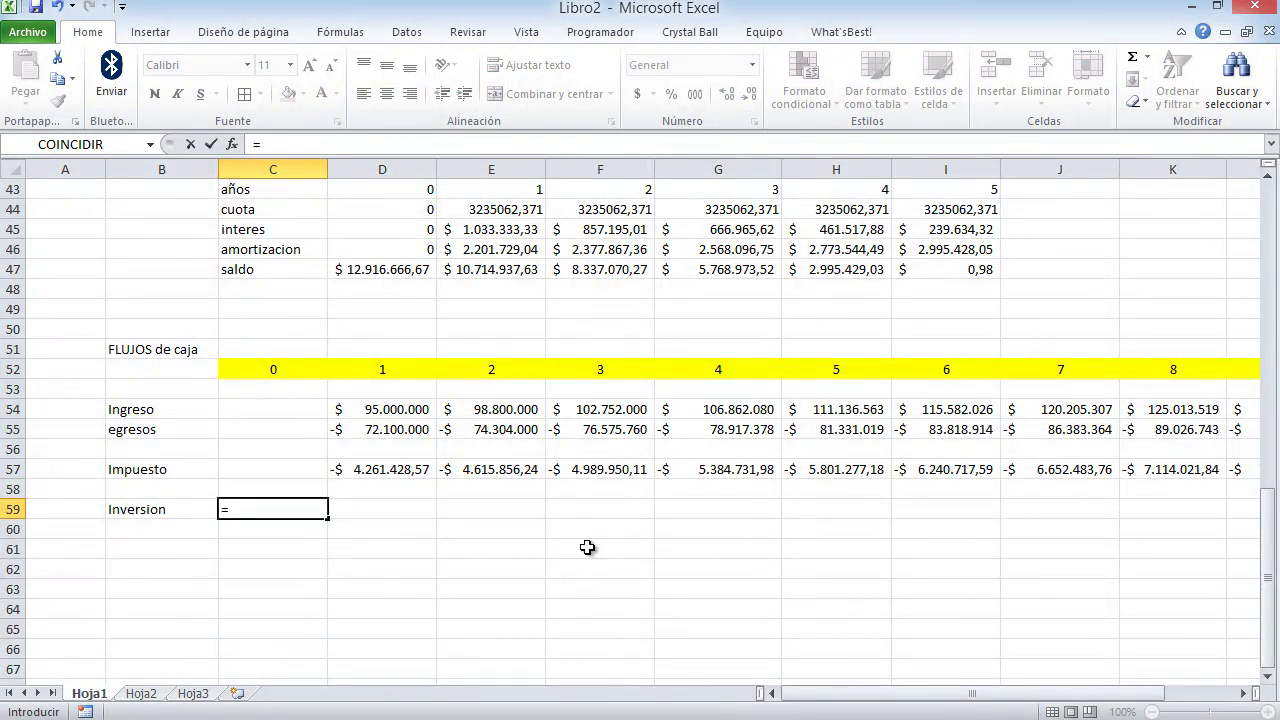
scroll(766, 608, up, 10)
scroll(766, 531, up, 2)
click(629, 335)
key(Return)
scroll(629, 335, down, 2)
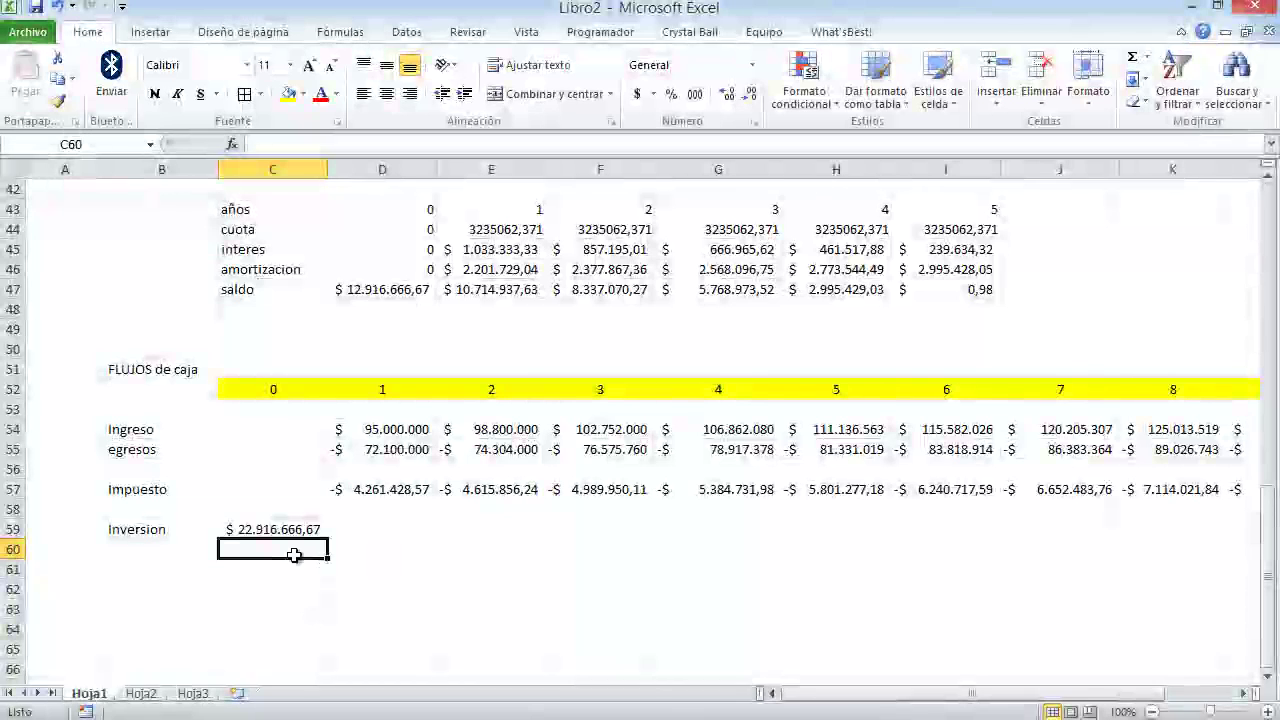
Make the year 0 Inversion in C59 an outflow by changing its formula to =-F8.
click(286, 529)
click(262, 145)
text(-)
key(Return)
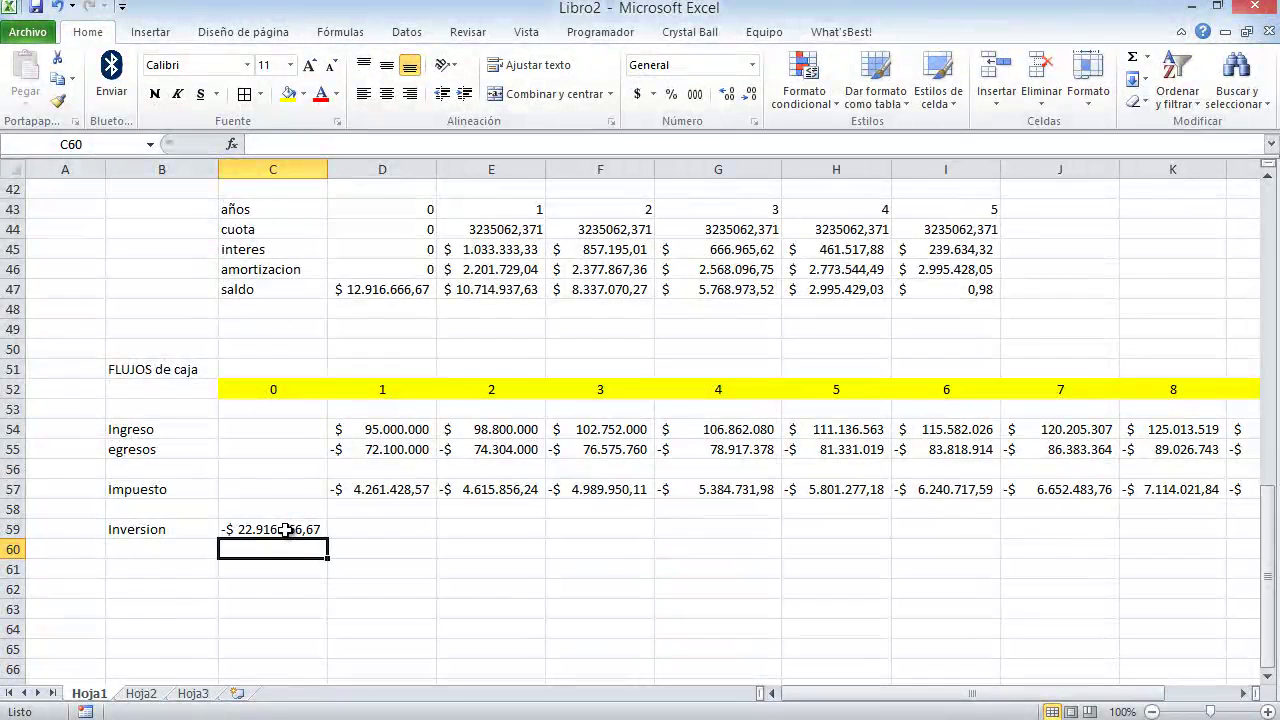
click(286, 529)
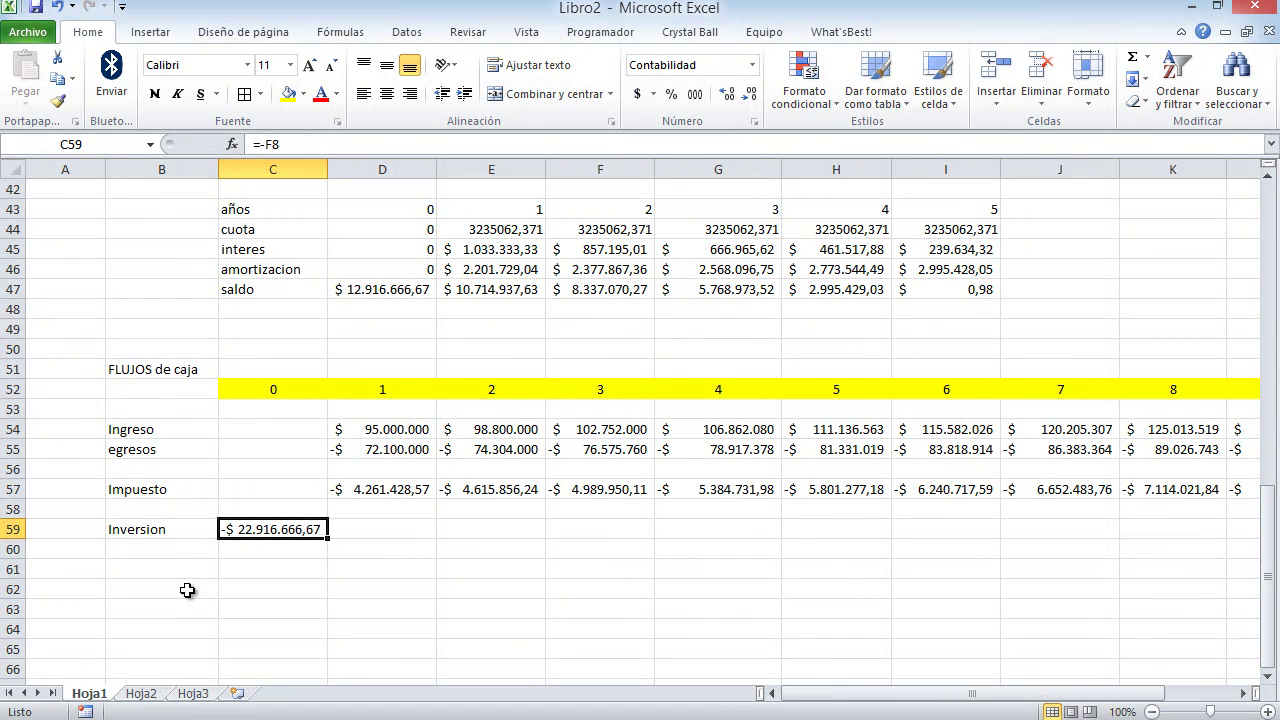
Label the row below Inversion "Liquidacion inversion" in B60 and widen column B to fit the text.
click(163, 551)
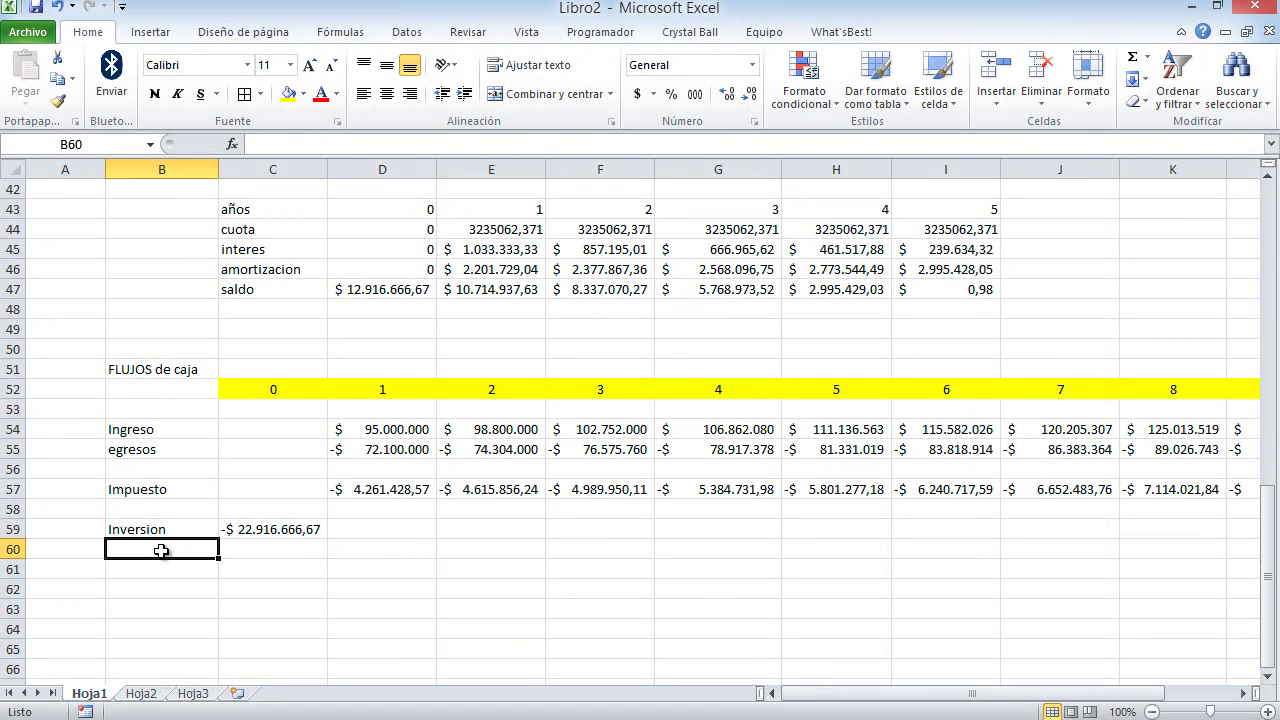
text(Liquidacion inversion)
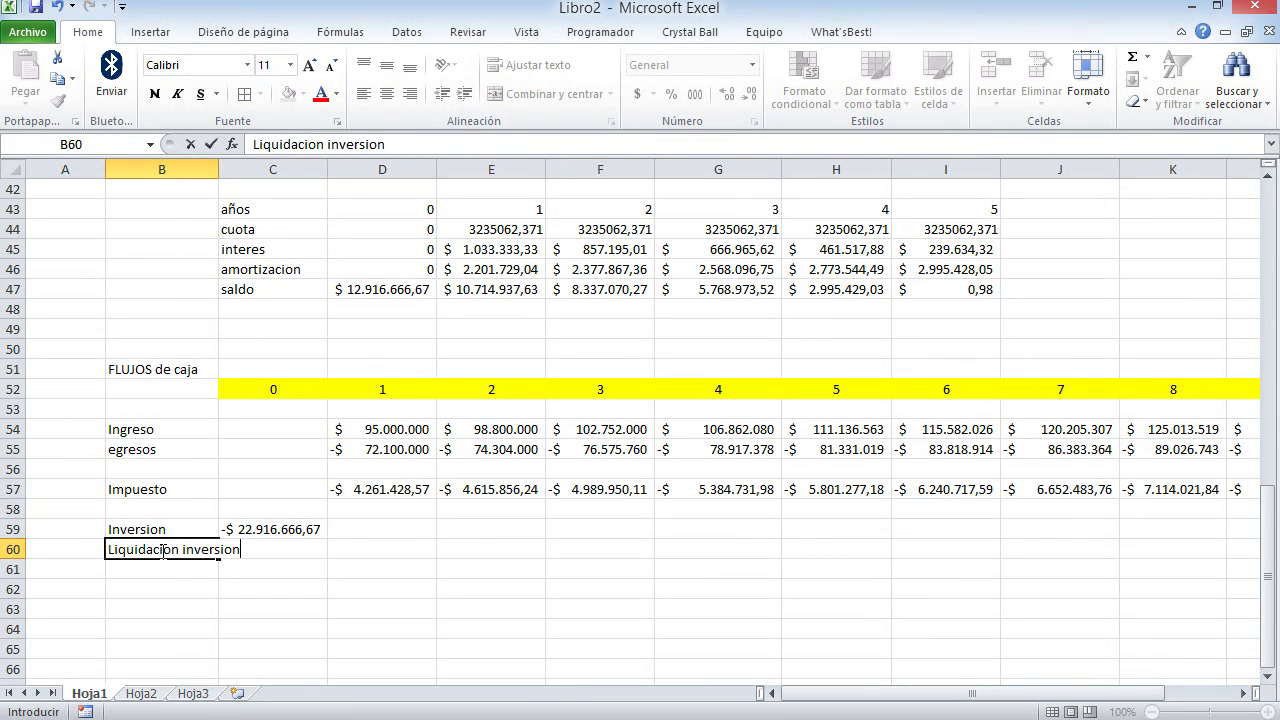
key(Return)
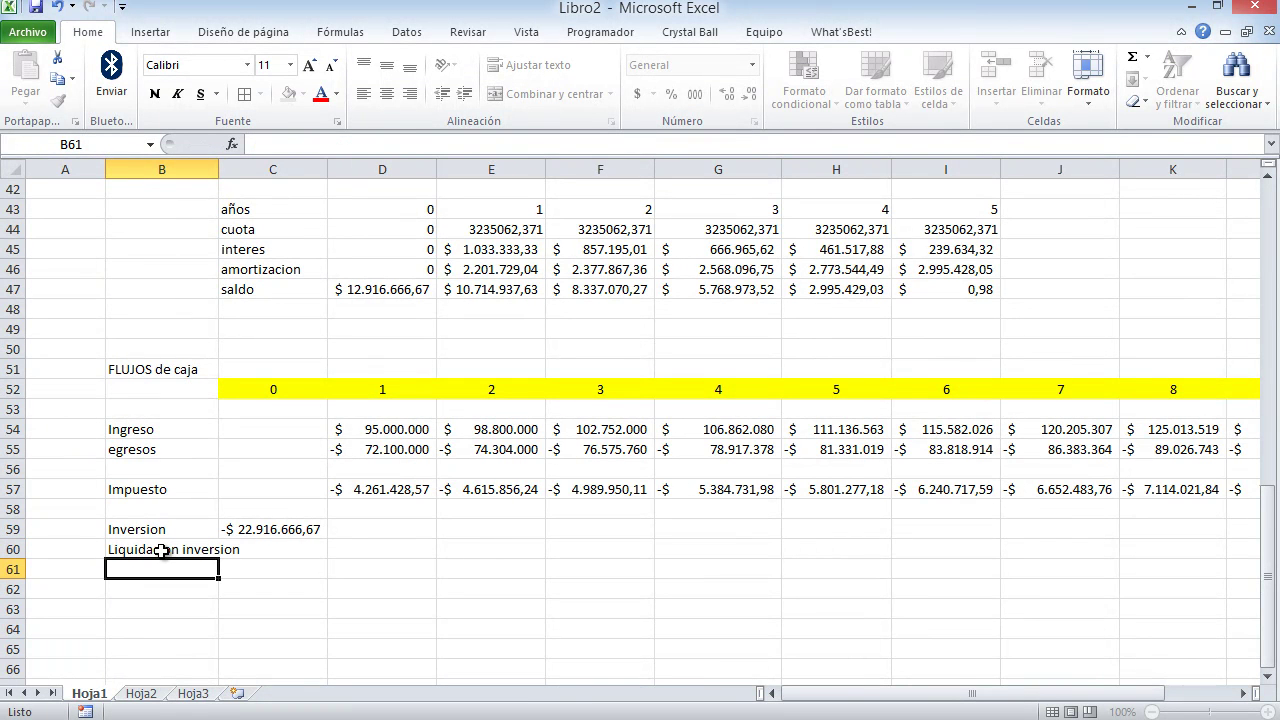
drag(218, 170, 242, 171)
Calculate the year 10 Liquidacion inversion in M60 as the assets' sale values plus working capital with =SUMA(F3:F6)+C7.
click(348, 553)
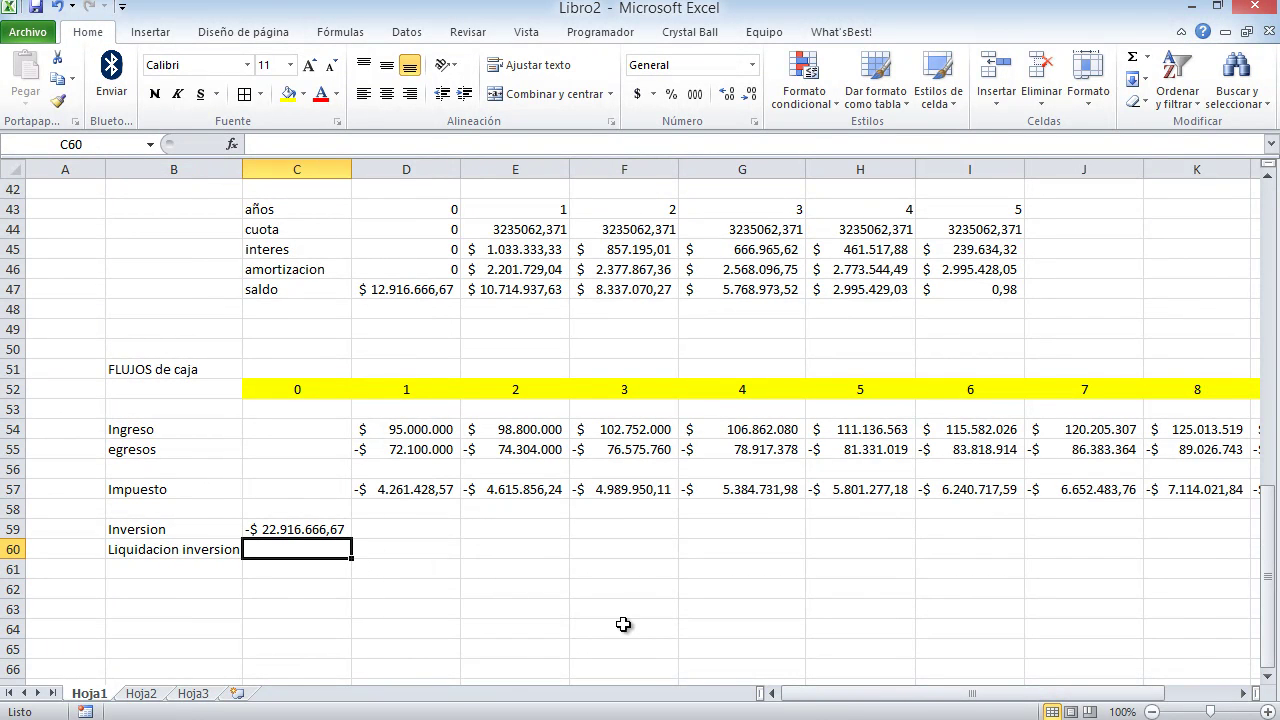
drag(806, 693, 766, 700)
scroll(693, 493, up, 14)
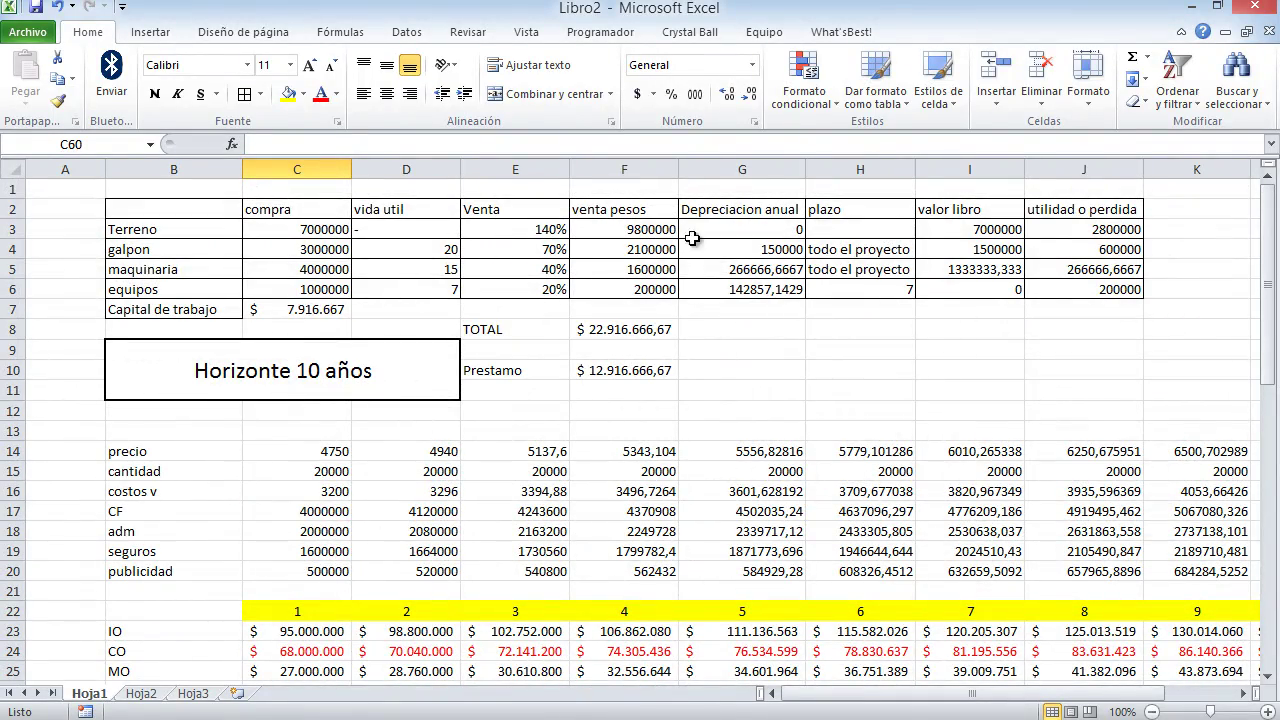
drag(626, 232, 649, 281)
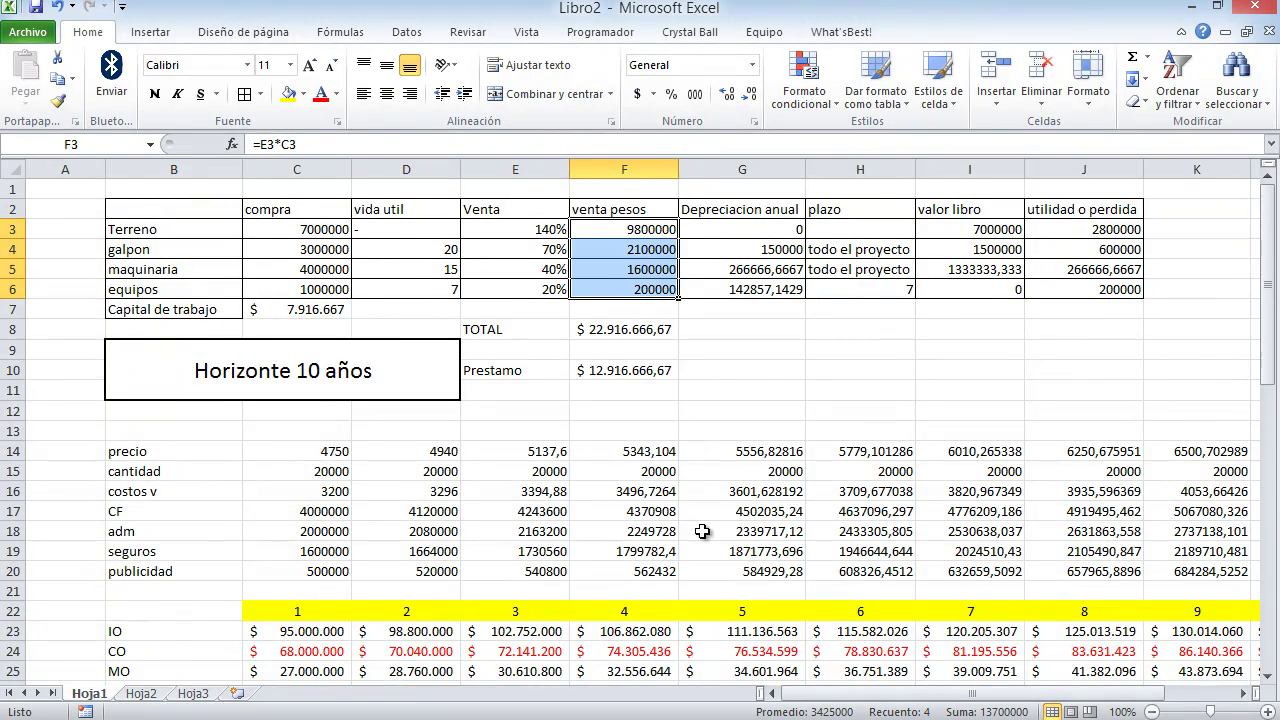
scroll(697, 474, down, 13)
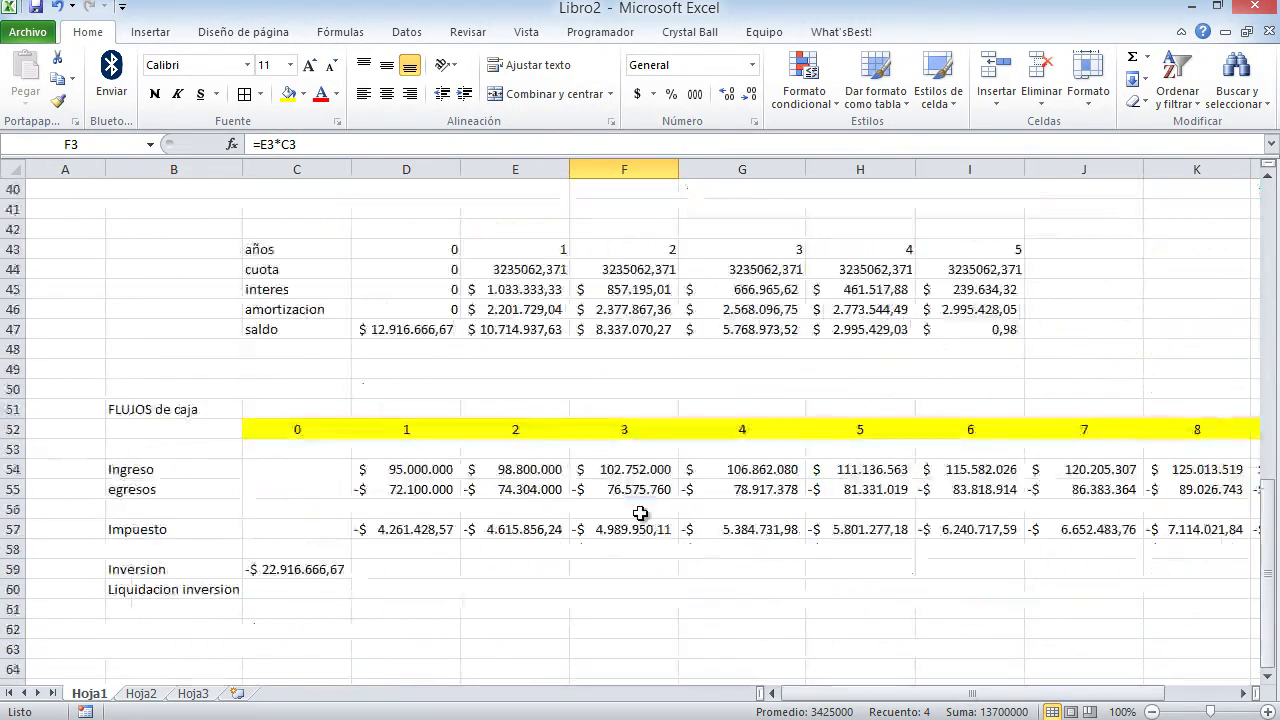
click(855, 589)
key(Right)
key(Right)
key(Right)
key(Right)
key(Right)
key(Right)
key(Left)
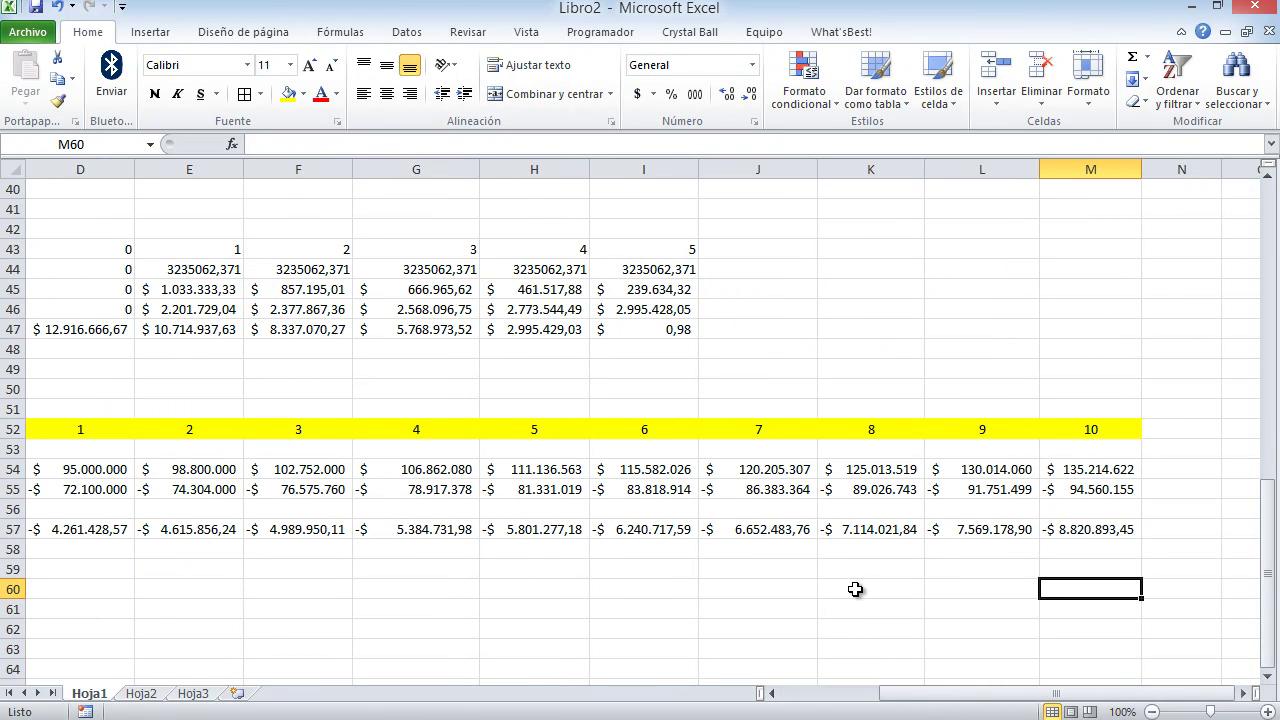
text(=suma)
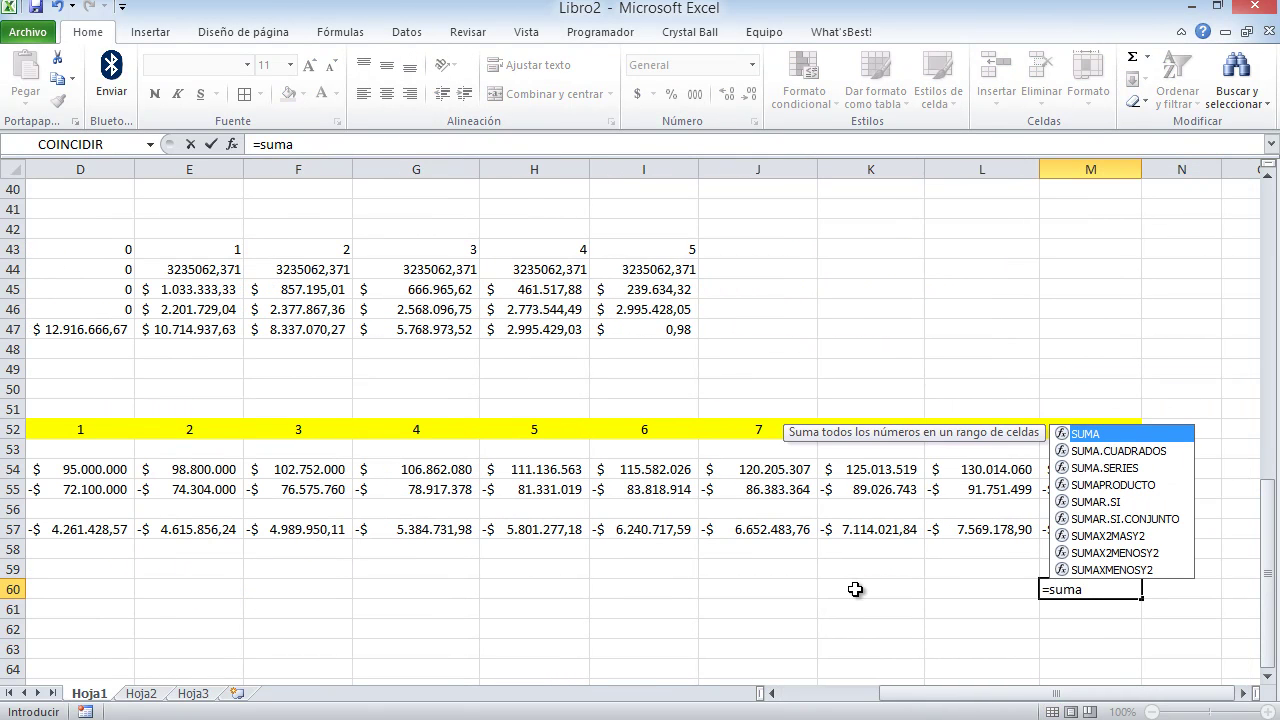
text(()
scroll(528, 243, up, 13)
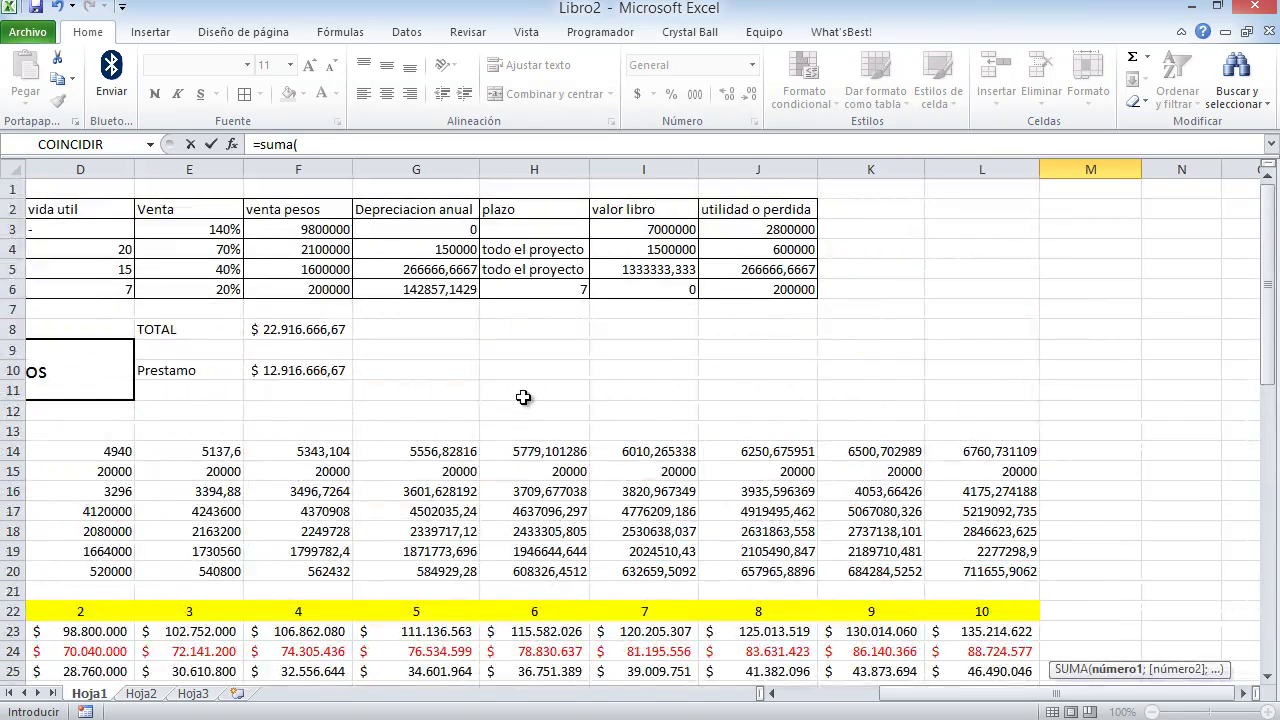
drag(303, 229, 375, 300)
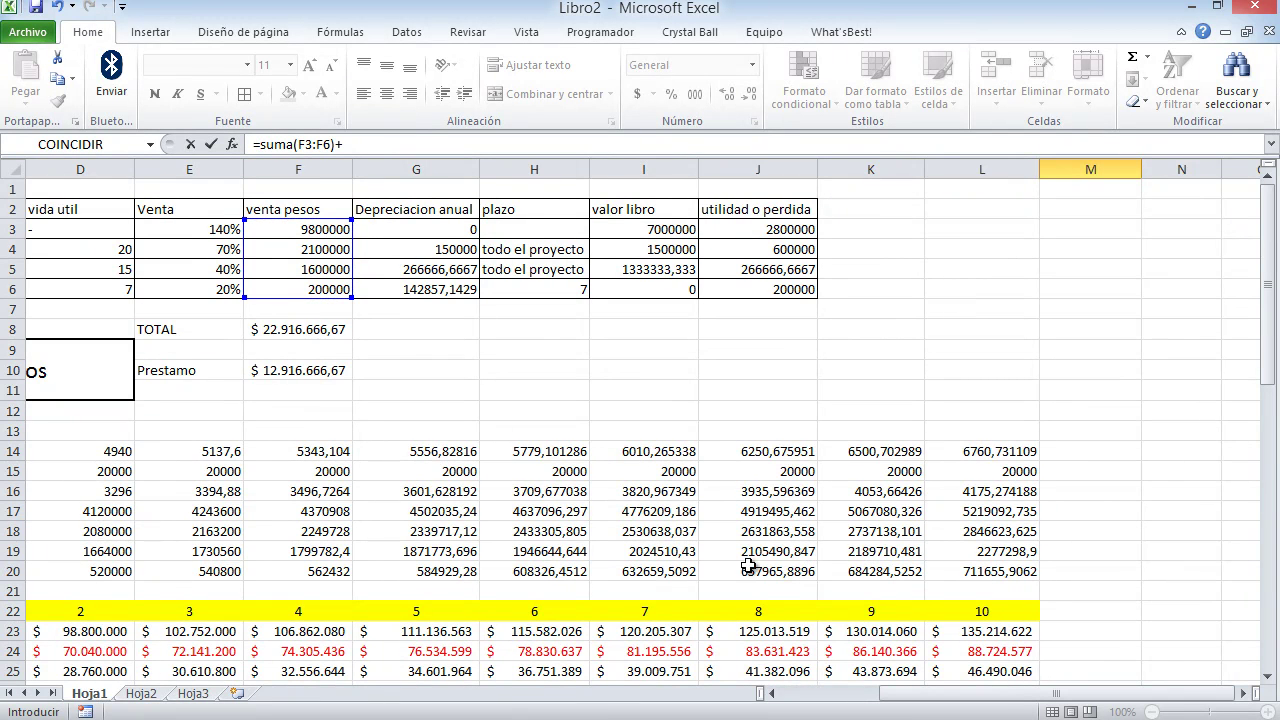
click(773, 693)
click(304, 313)
key(Return)
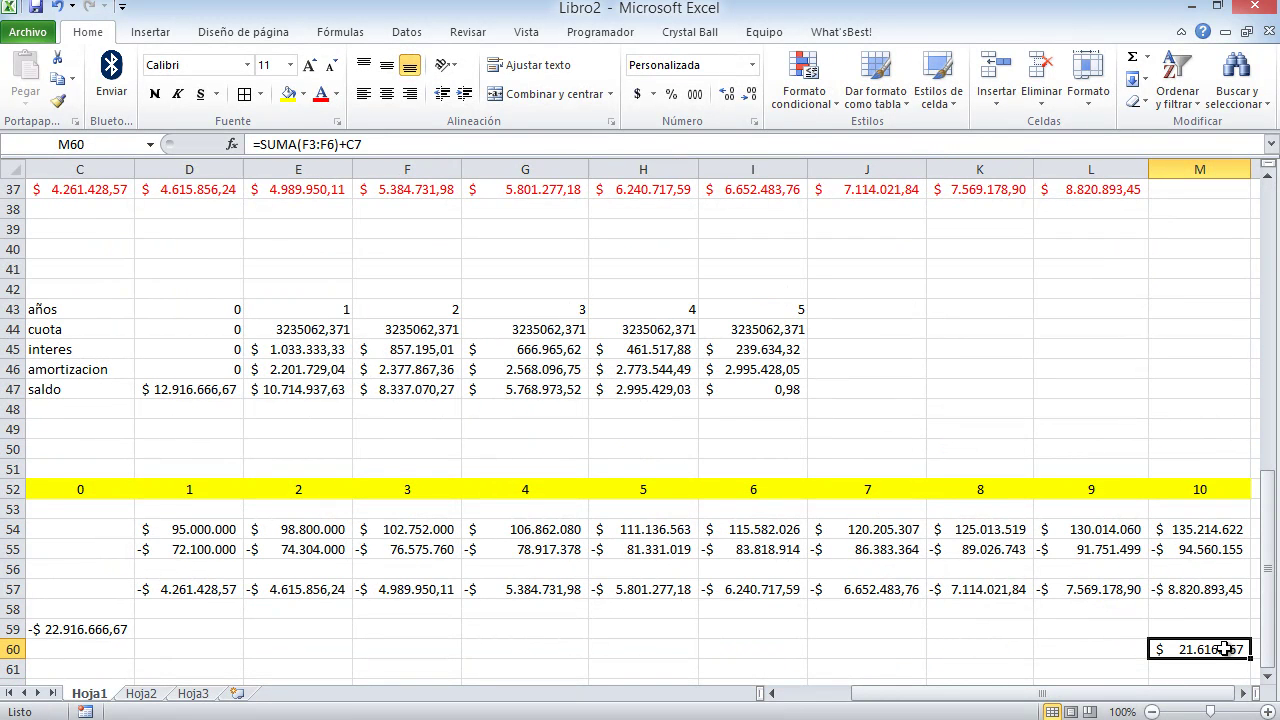
drag(1191, 697, 1120, 700)
scroll(405, 520, down, 1)
click(165, 572)
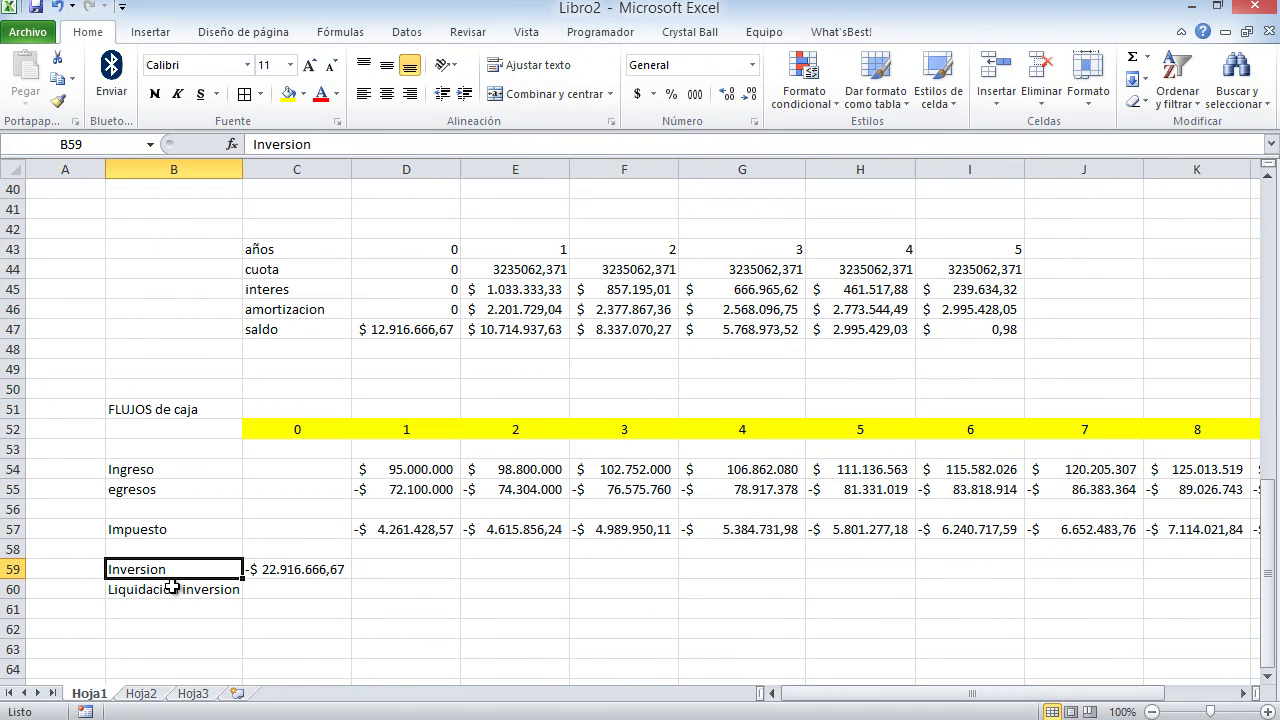
click(173, 589)
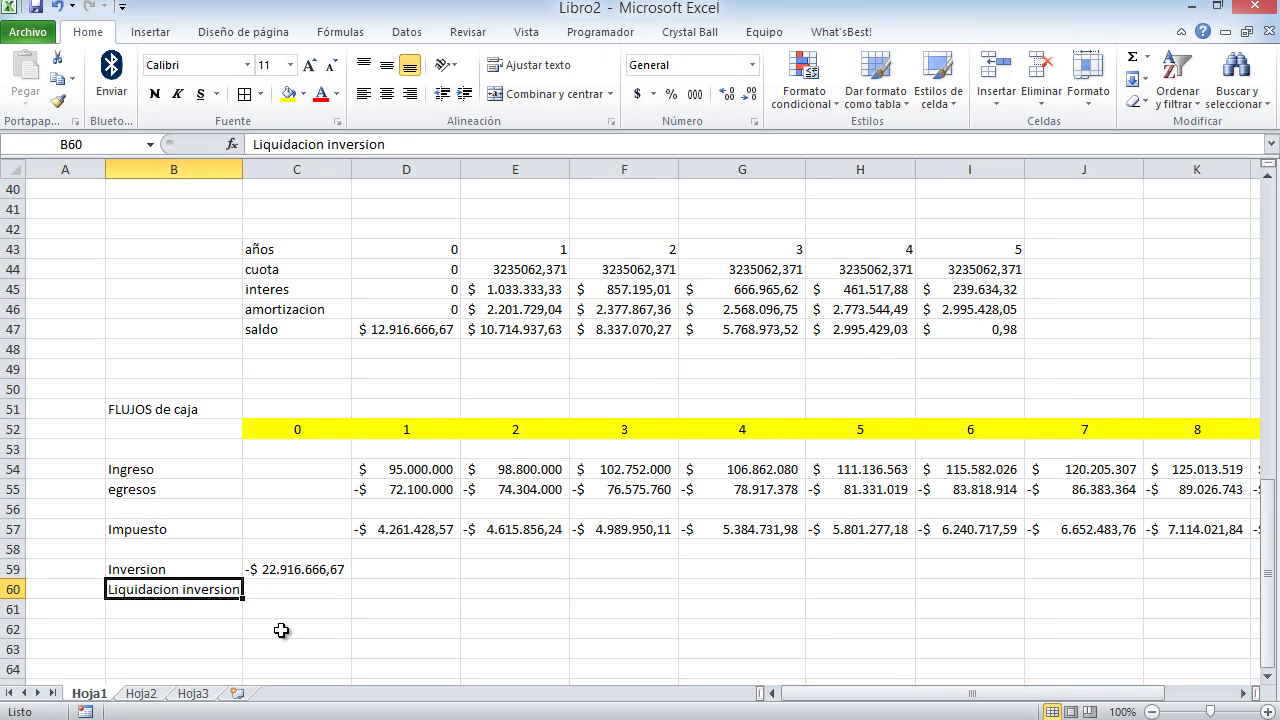
scroll(390, 660, up, 6)
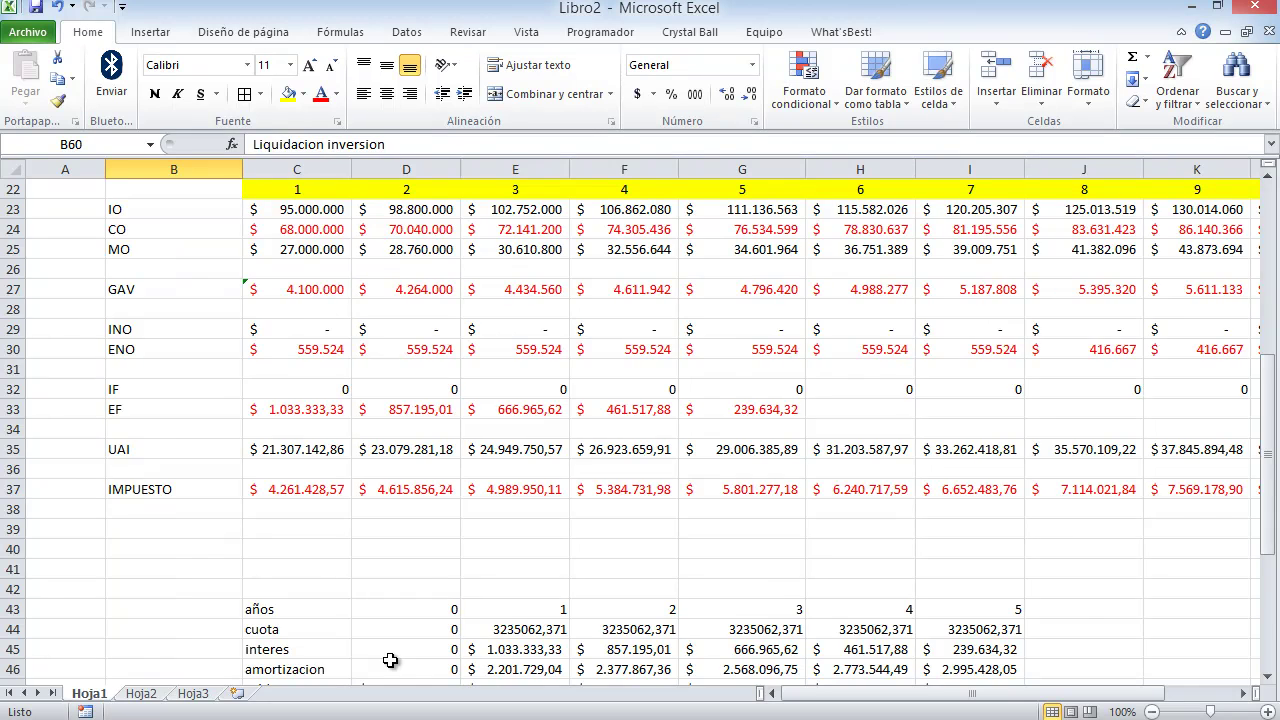
Label a new cash flow row "Prestamo" in B62, below Liquidacion inversion.
scroll(390, 660, down, 4)
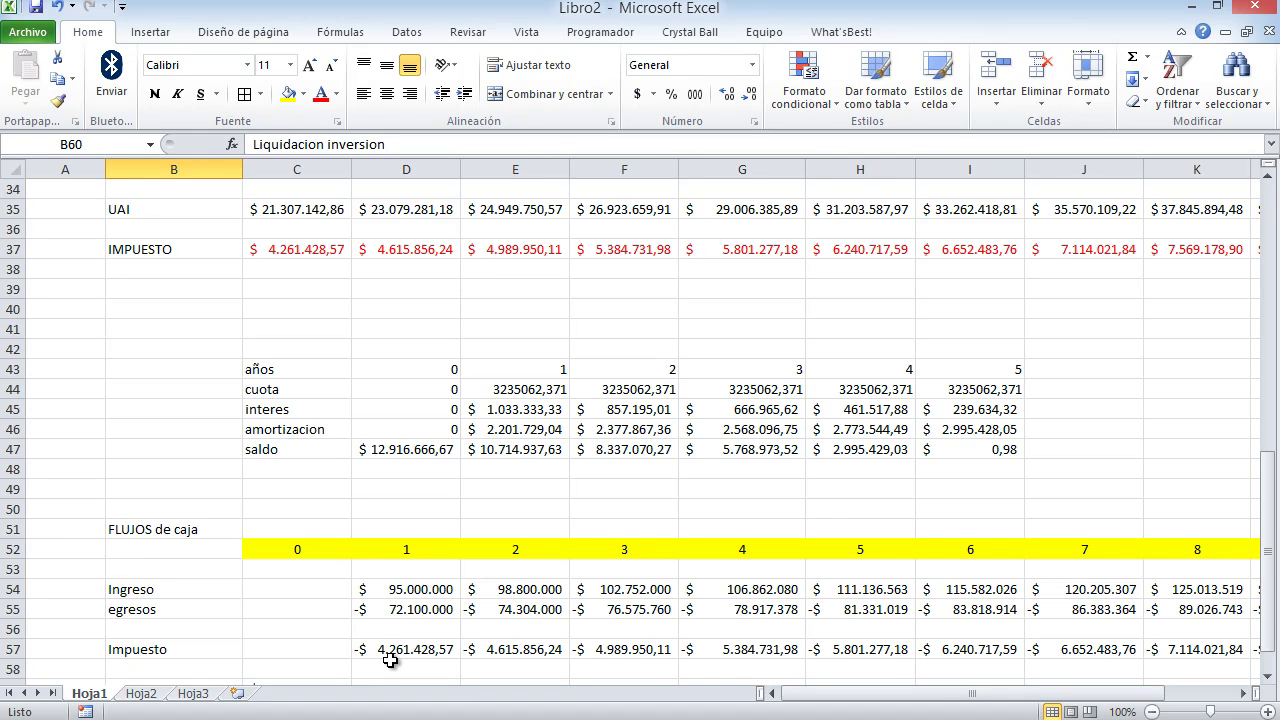
scroll(395, 630, down, 2)
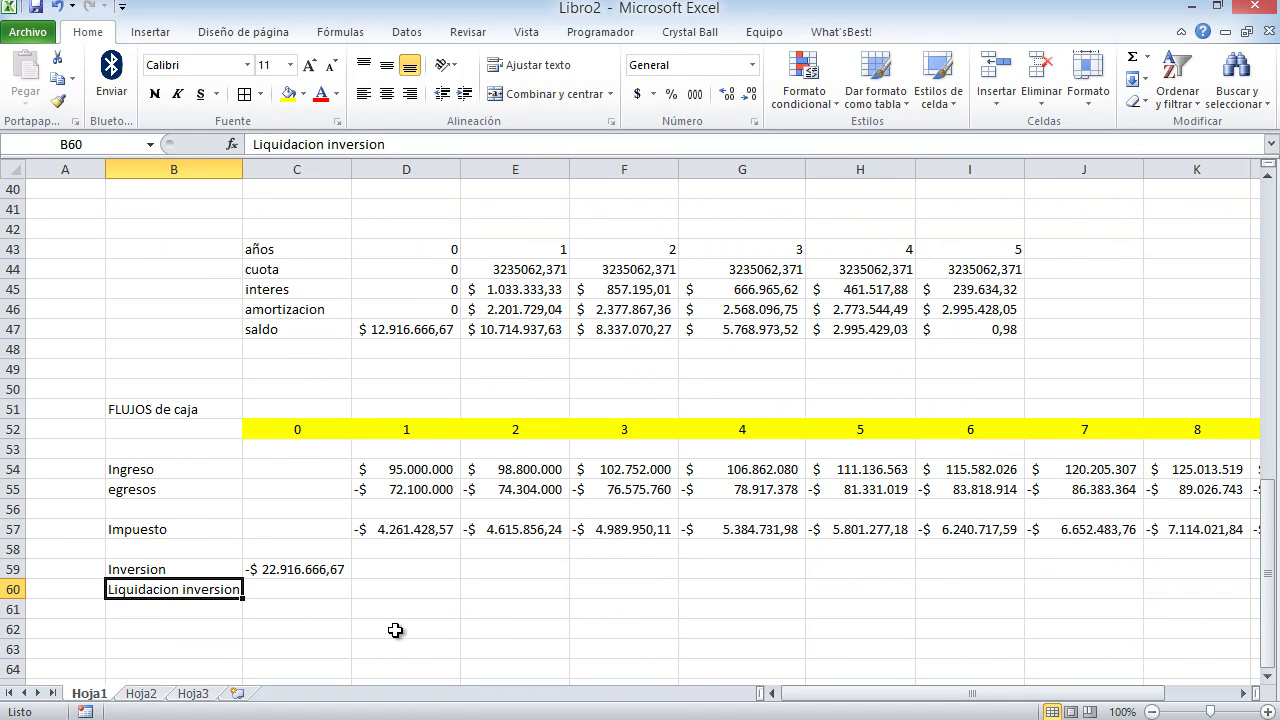
click(204, 627)
text(Pres)
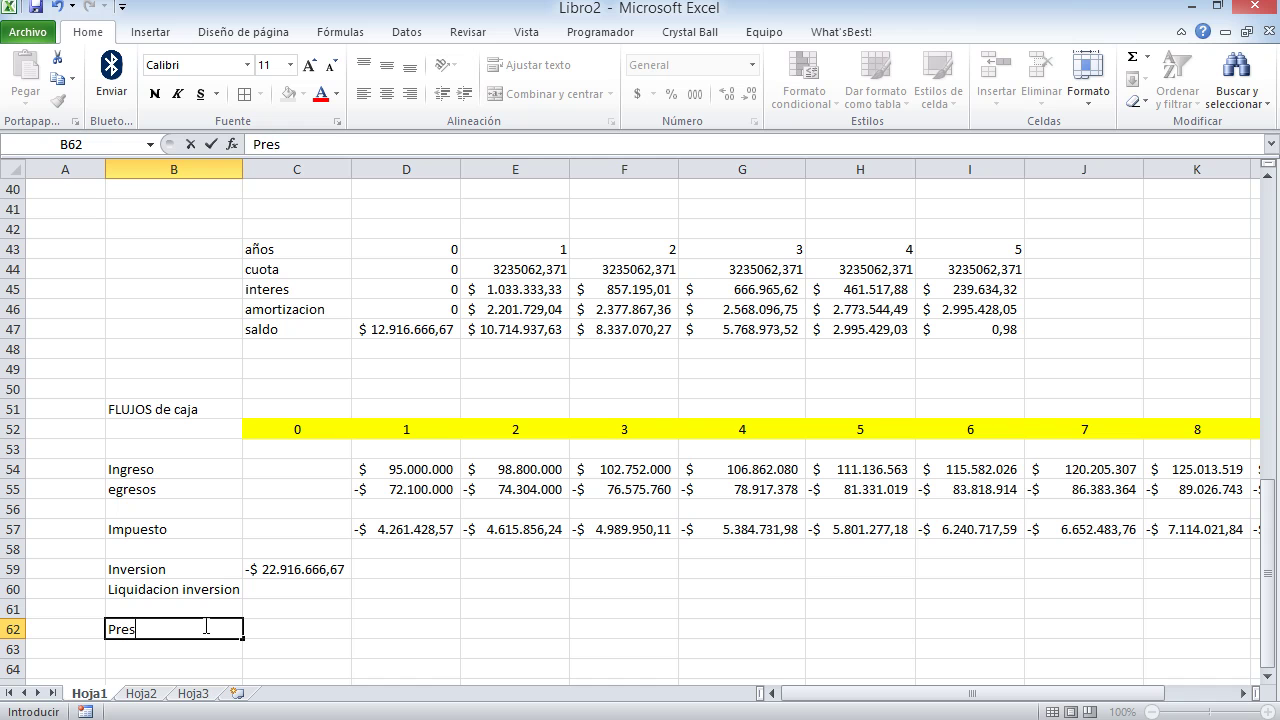
text(tamo)
key(Tab)
Link the year 0 Prestamo in C62 to the loan's opening balance with =D47.
text(=)
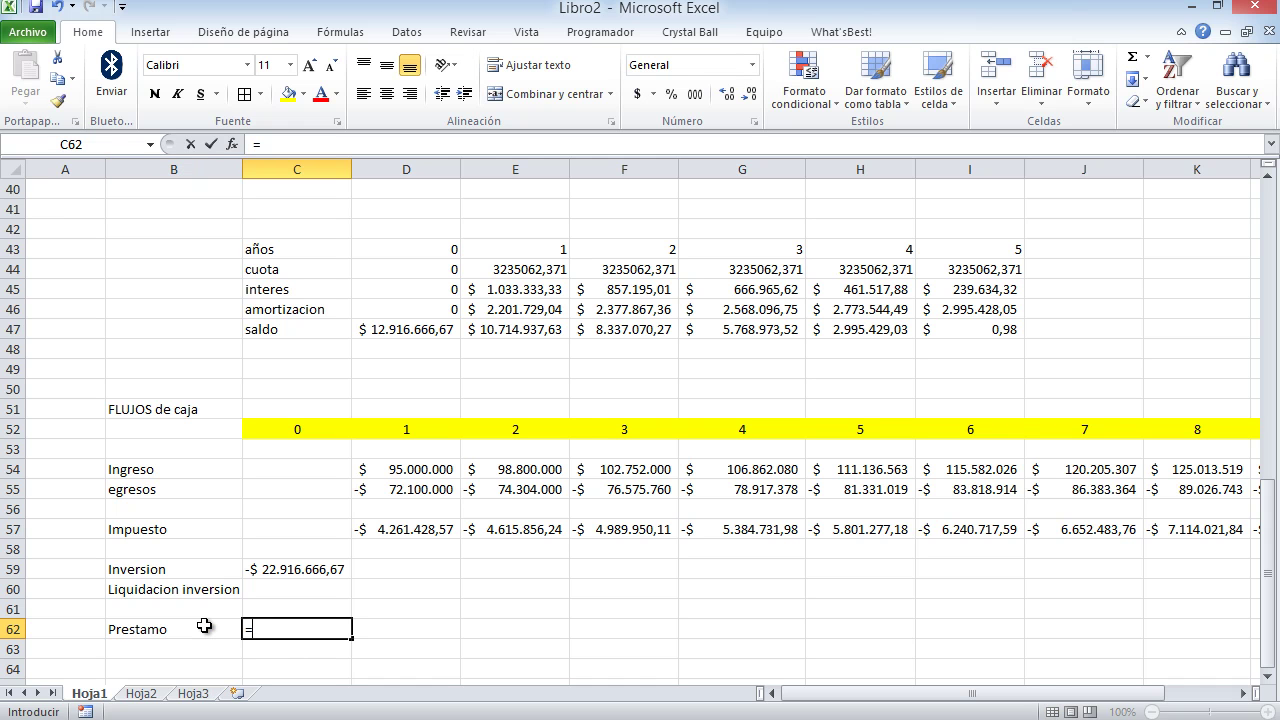
scroll(383, 512, up, 3)
click(403, 513)
key(Return)
scroll(408, 511, down, 1)
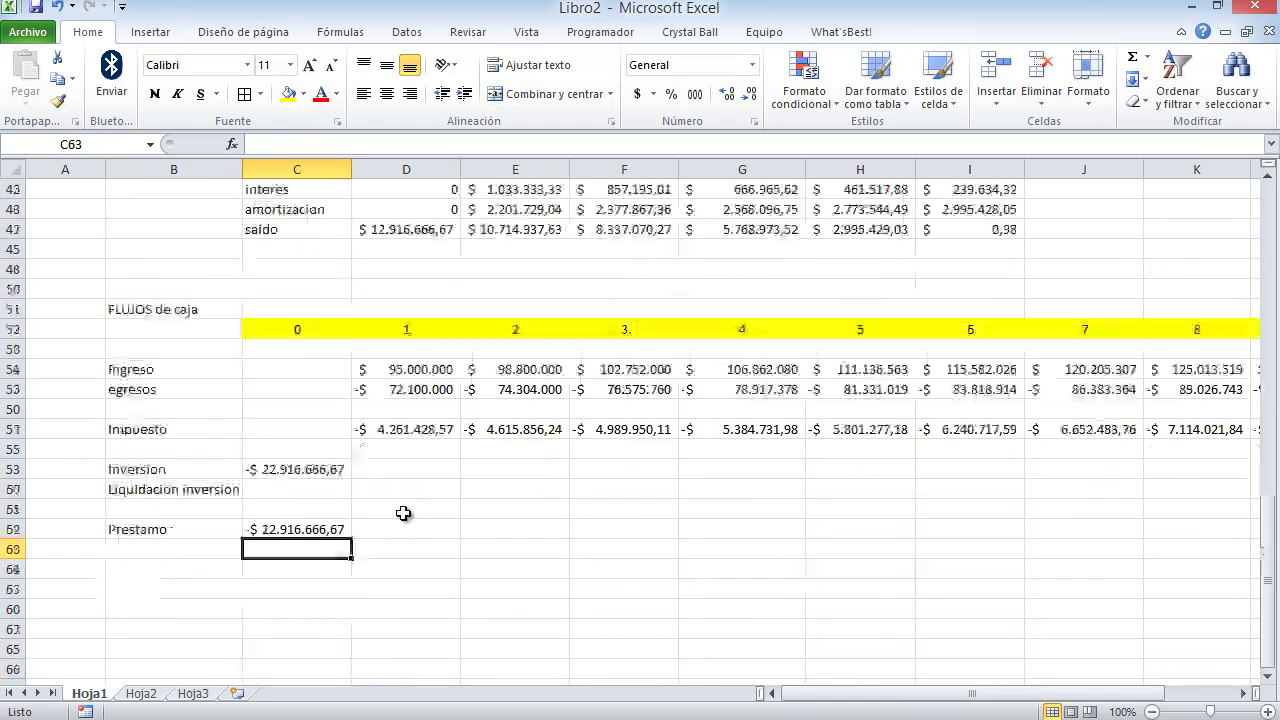
click(287, 531)
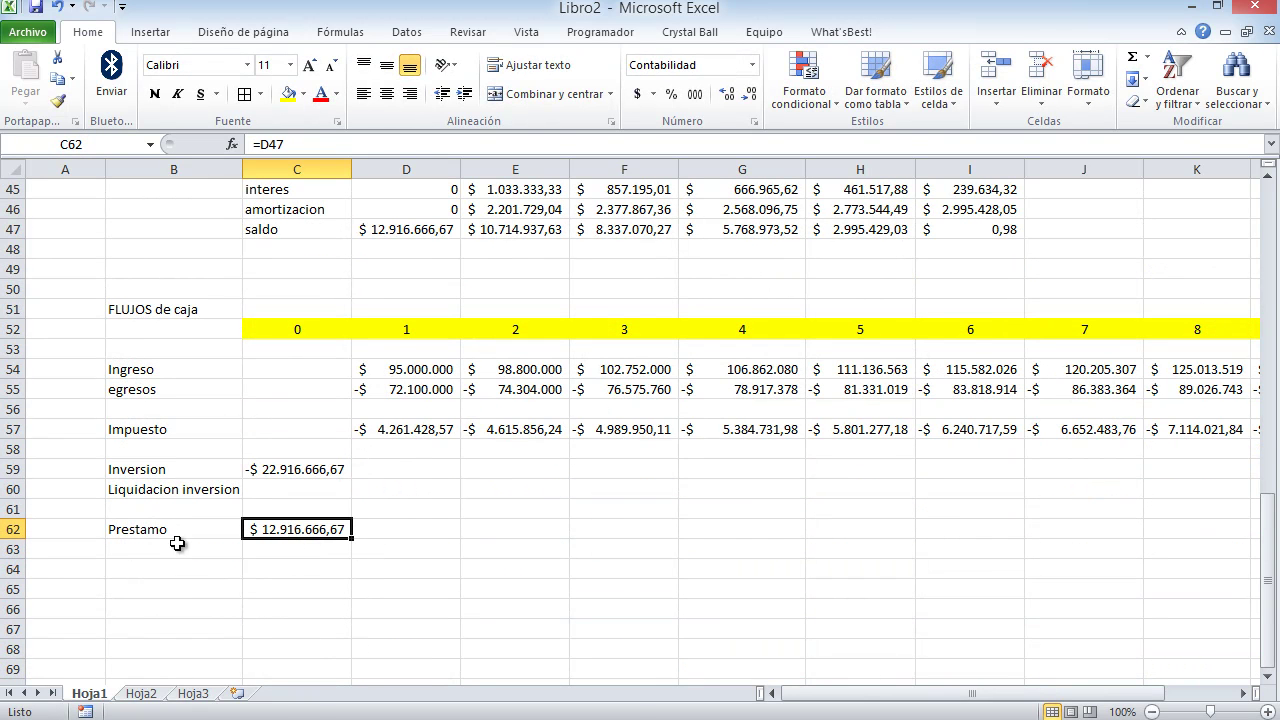
Label the row below Prestamo "Cuotas" in B63.
click(139, 548)
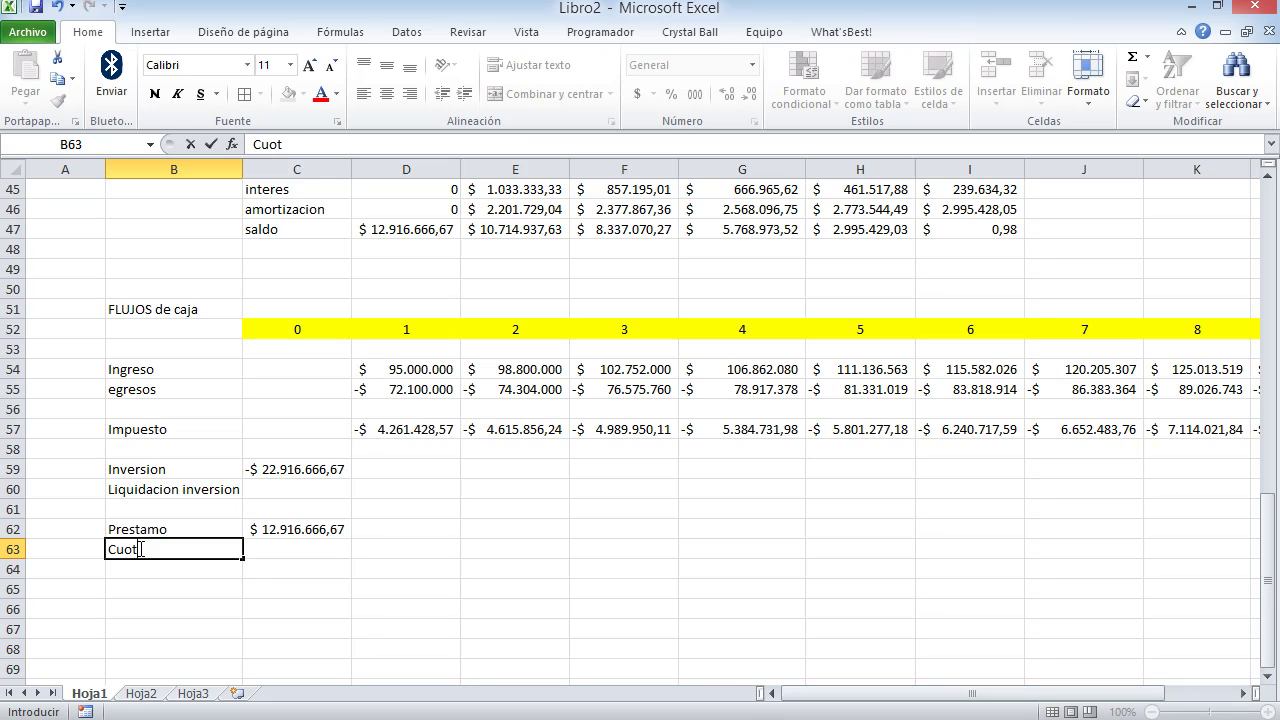
key(Return)
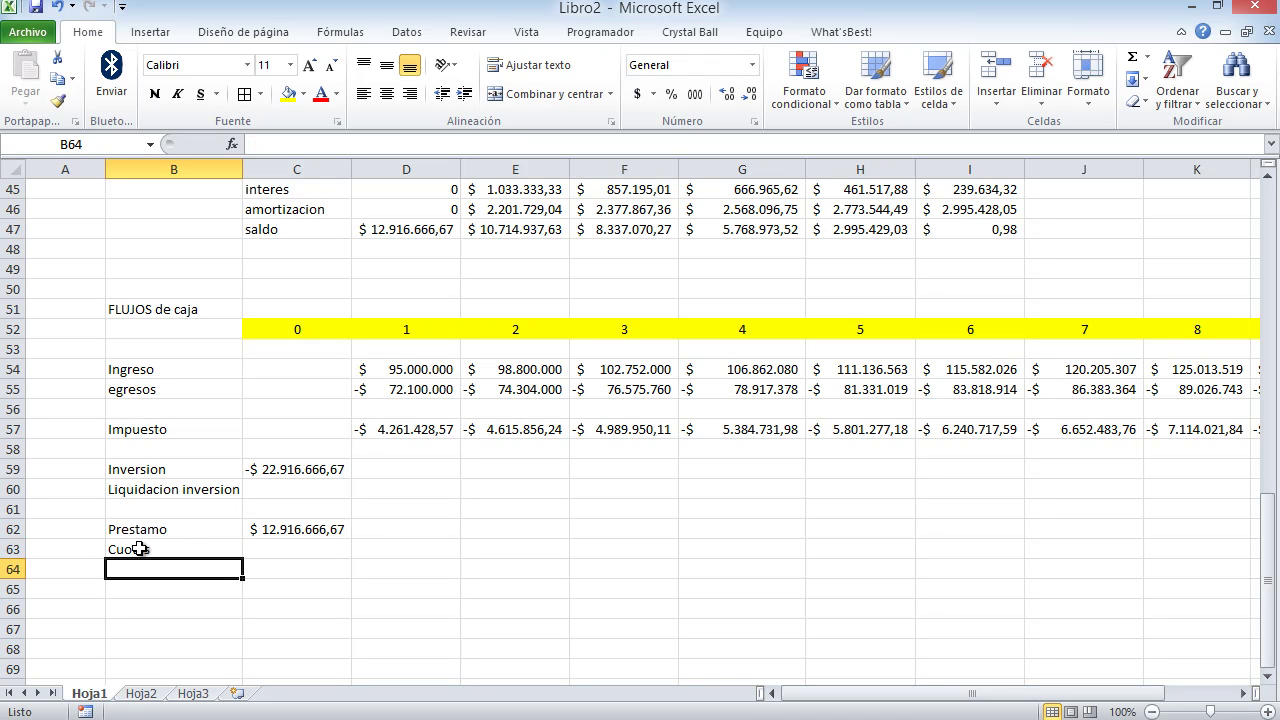
click(140, 549)
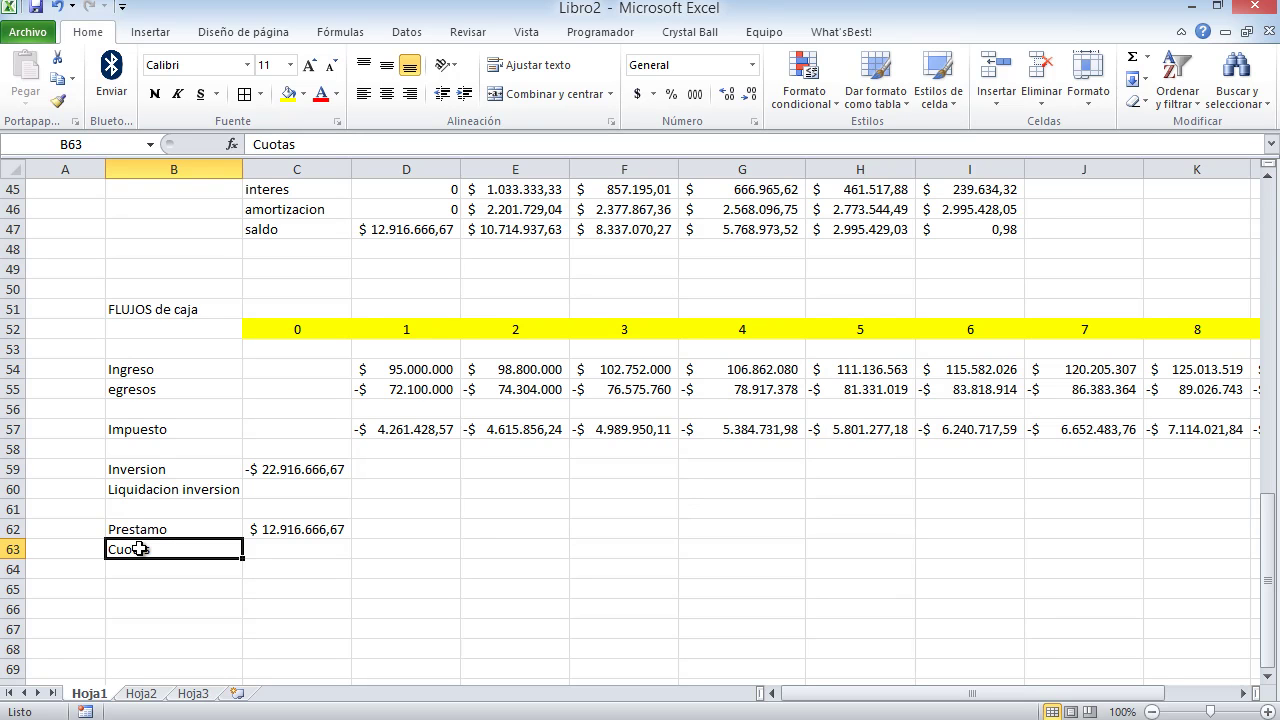
Link the year 1 Cuotas in D63 to the loan installment with =E44 and fill the formula through year 5 in H63.
click(393, 545)
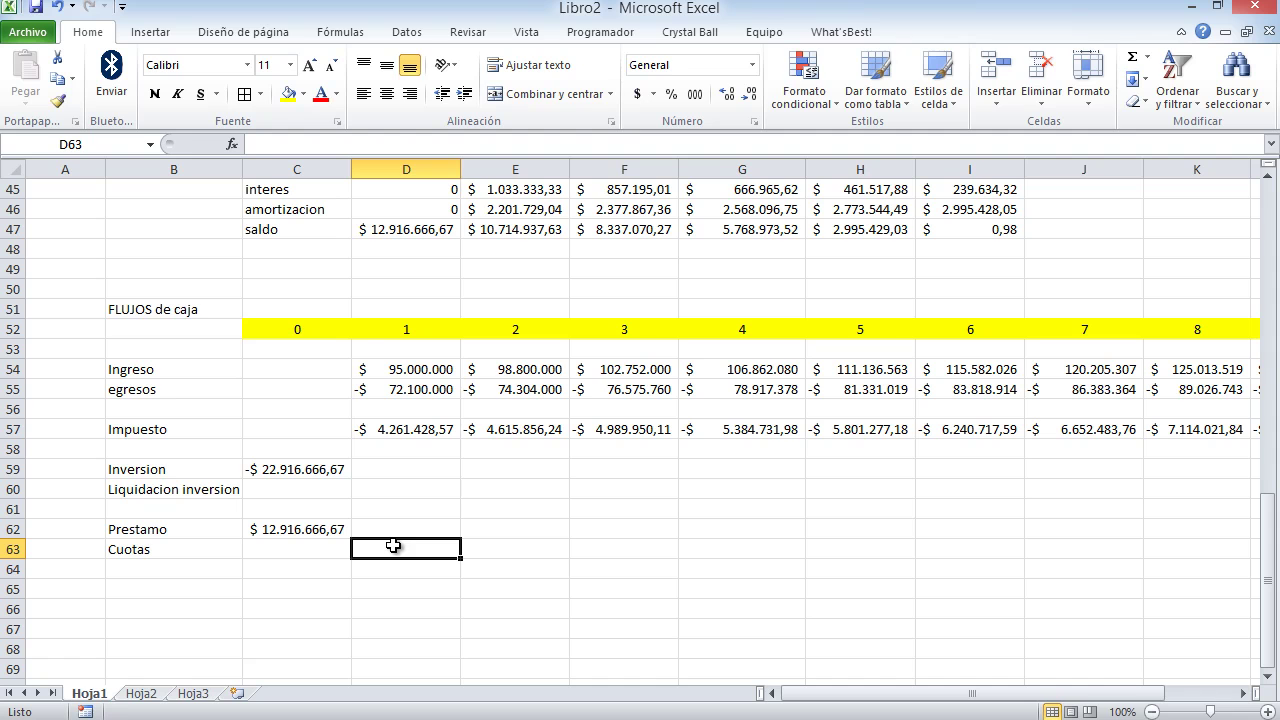
text(=)
scroll(395, 547, up, 1)
click(528, 229)
key(Return)
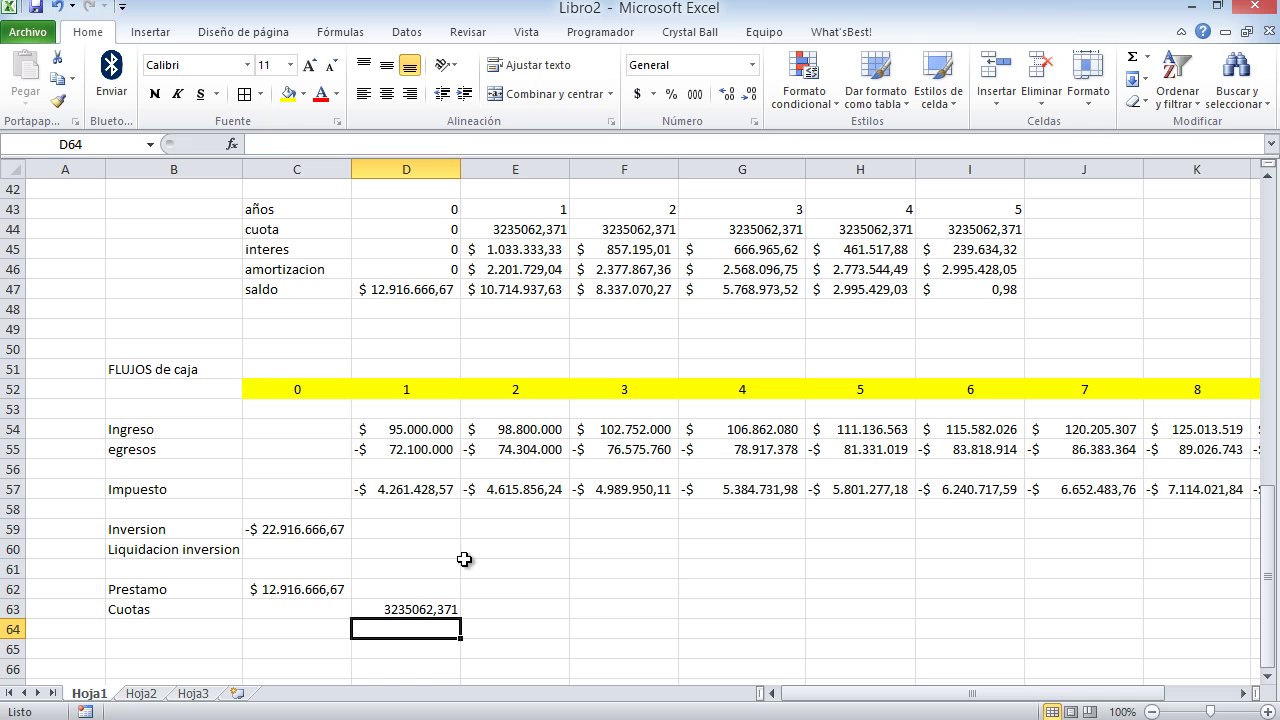
click(446, 611)
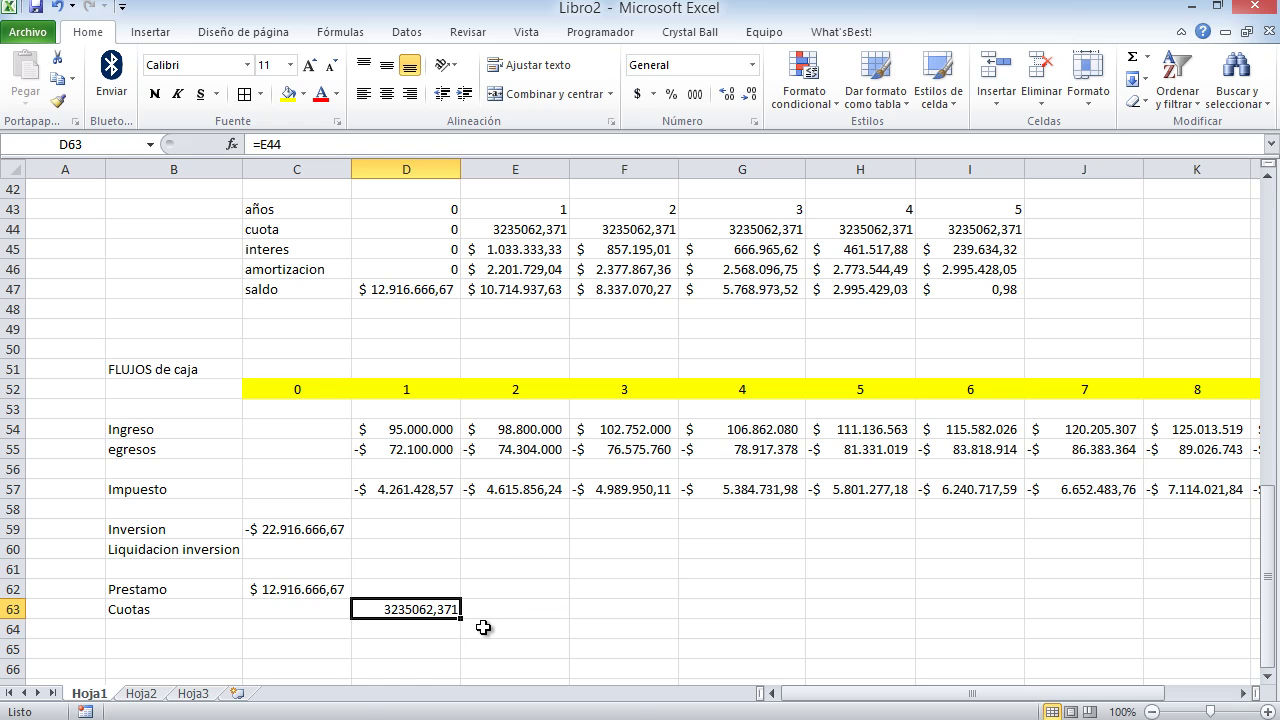
drag(461, 620, 908, 630)
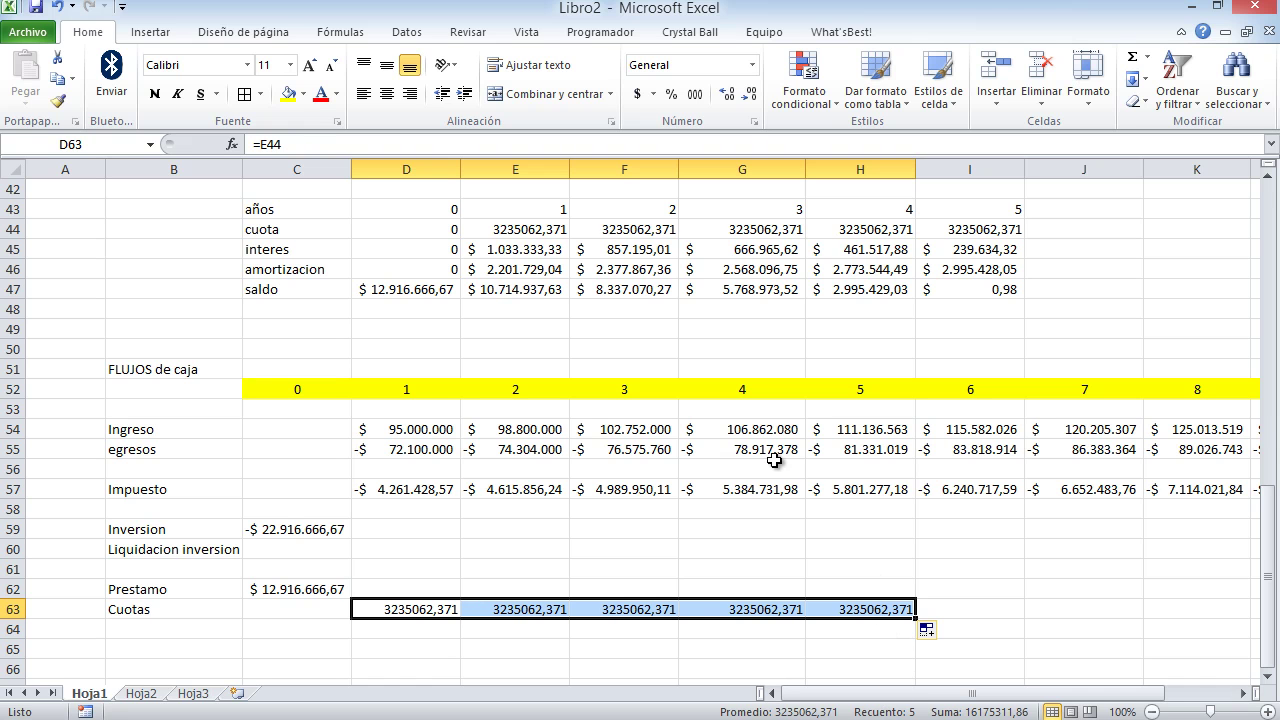
Format the Cuotas in D63:H63 as accounting currency without decimals.
click(637, 93)
click(749, 94)
click(749, 94)
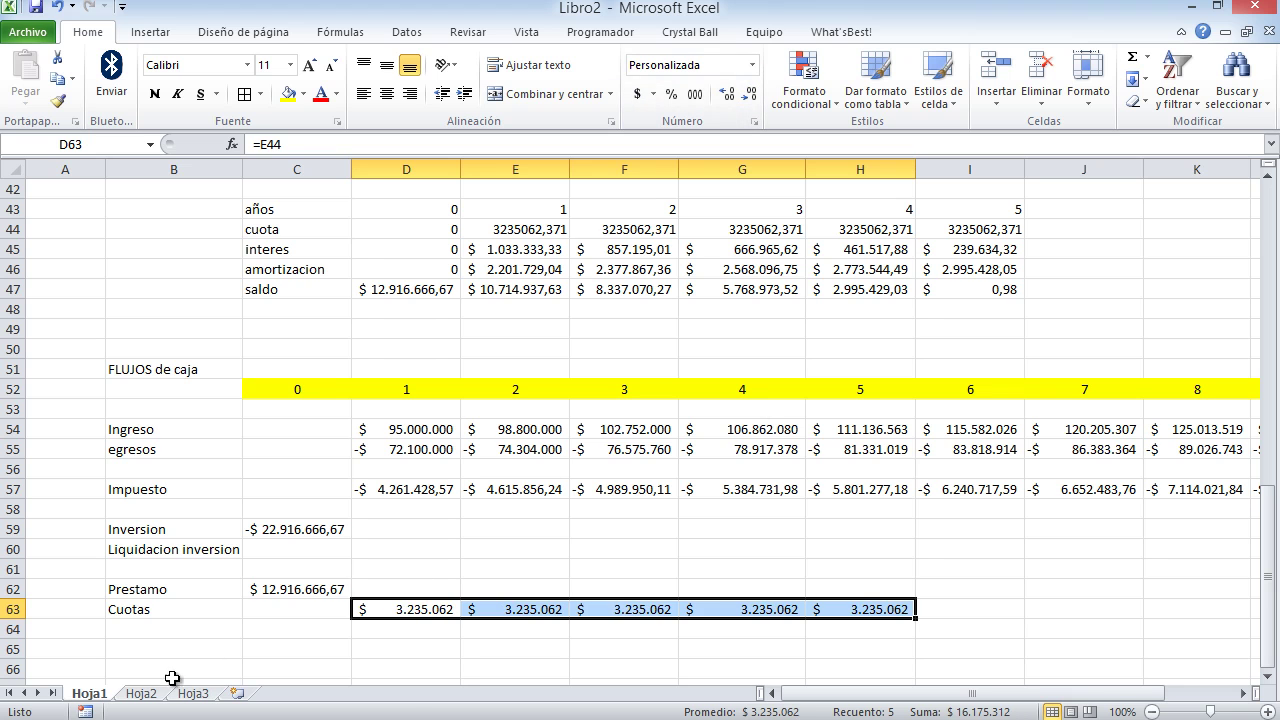
Review the investment and loan data at the top of the sheet and the cash flow rows from Ingreso to Cuotas.
click(157, 635)
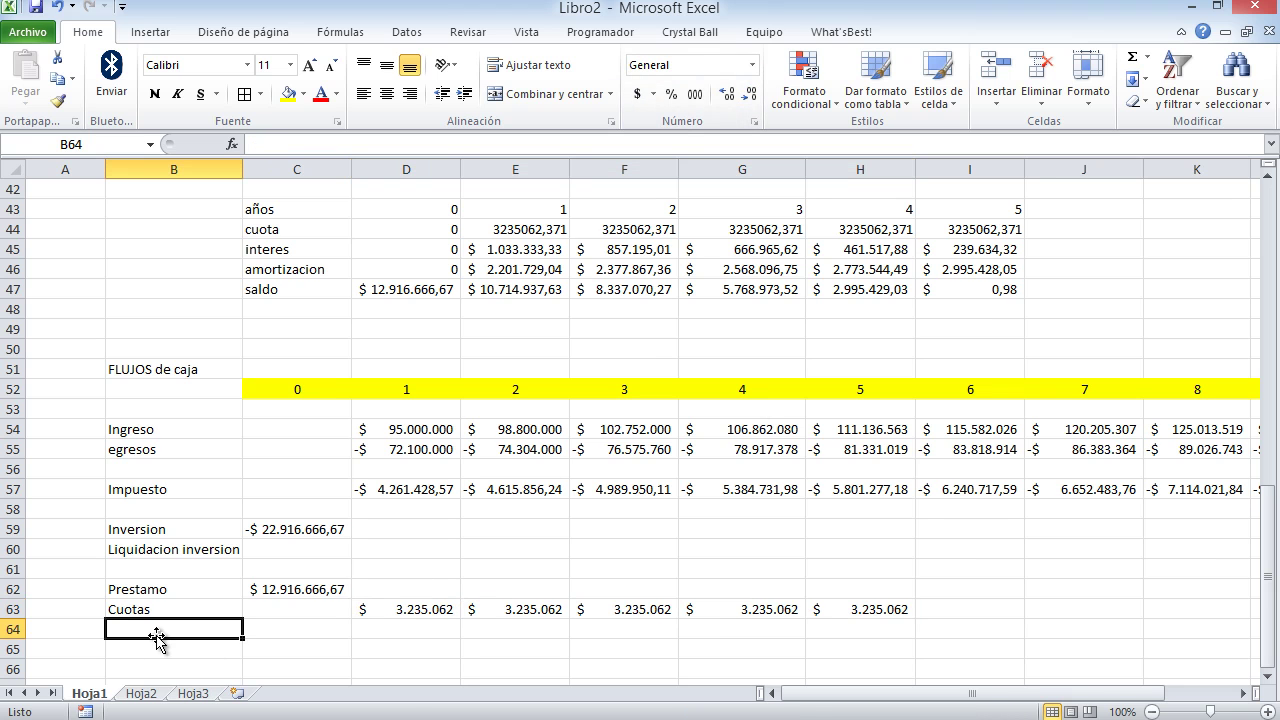
scroll(157, 635, up, 13)
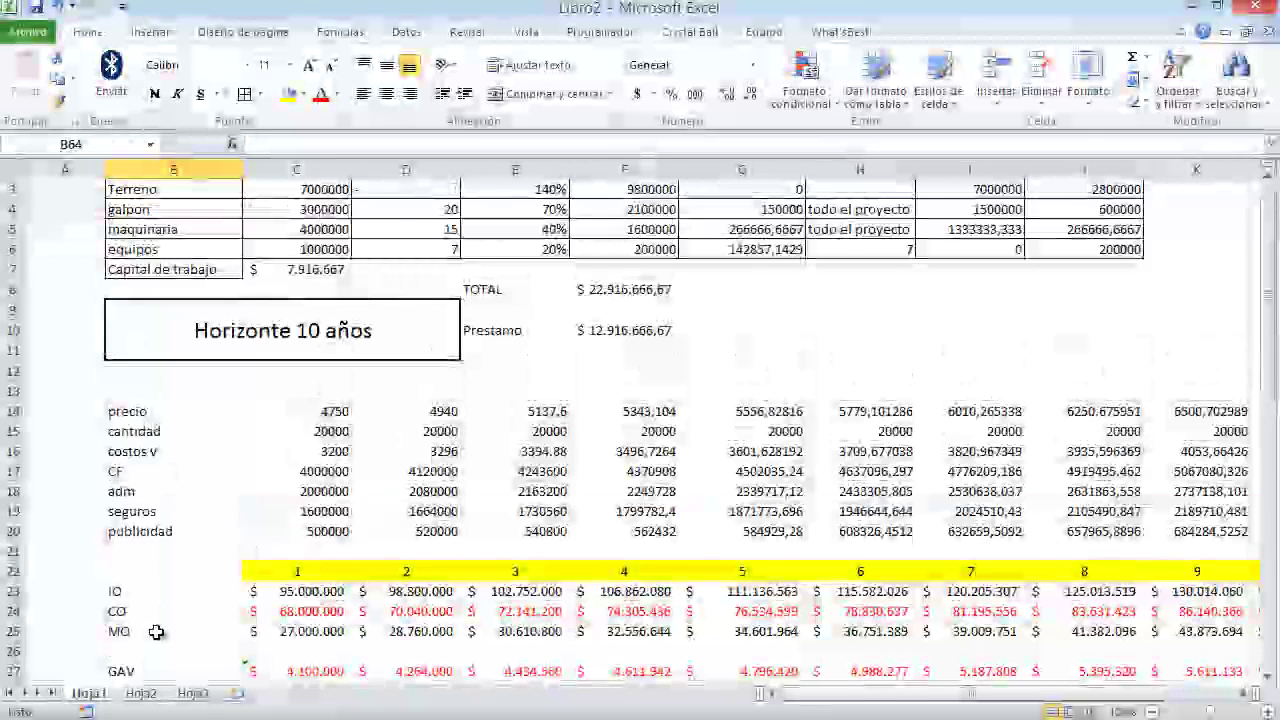
scroll(157, 632, up, 1)
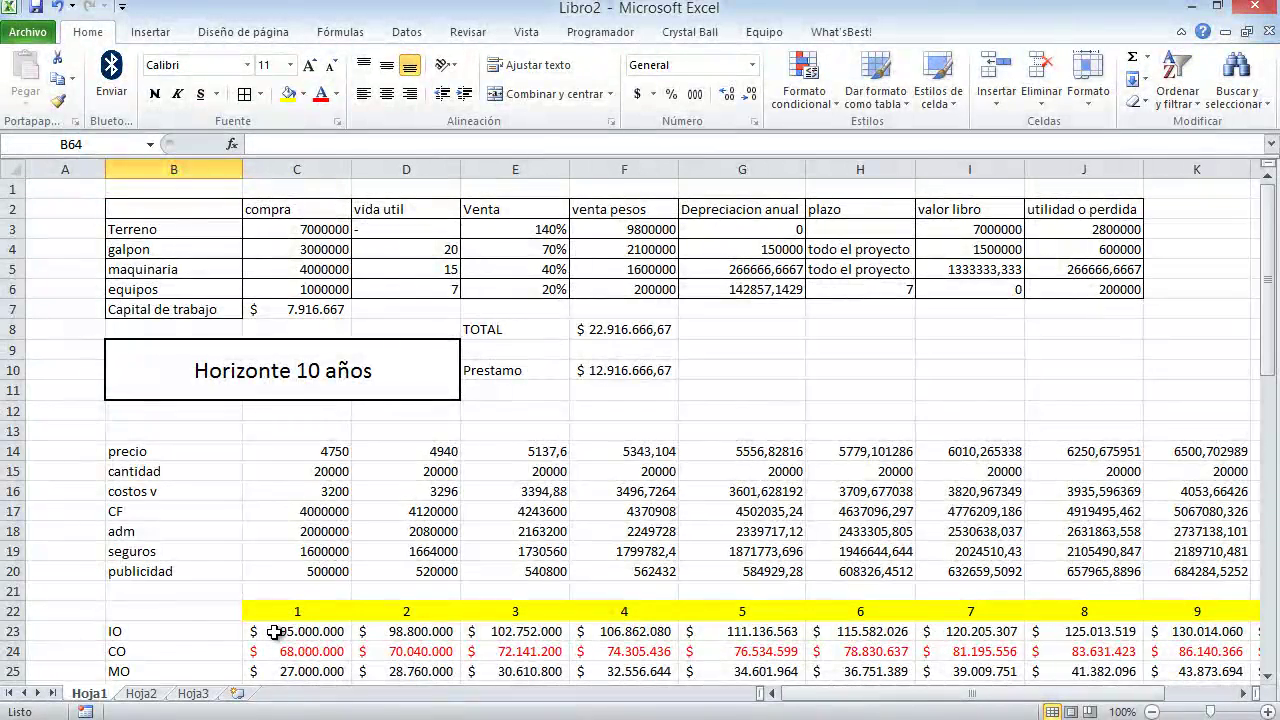
scroll(274, 632, down, 11)
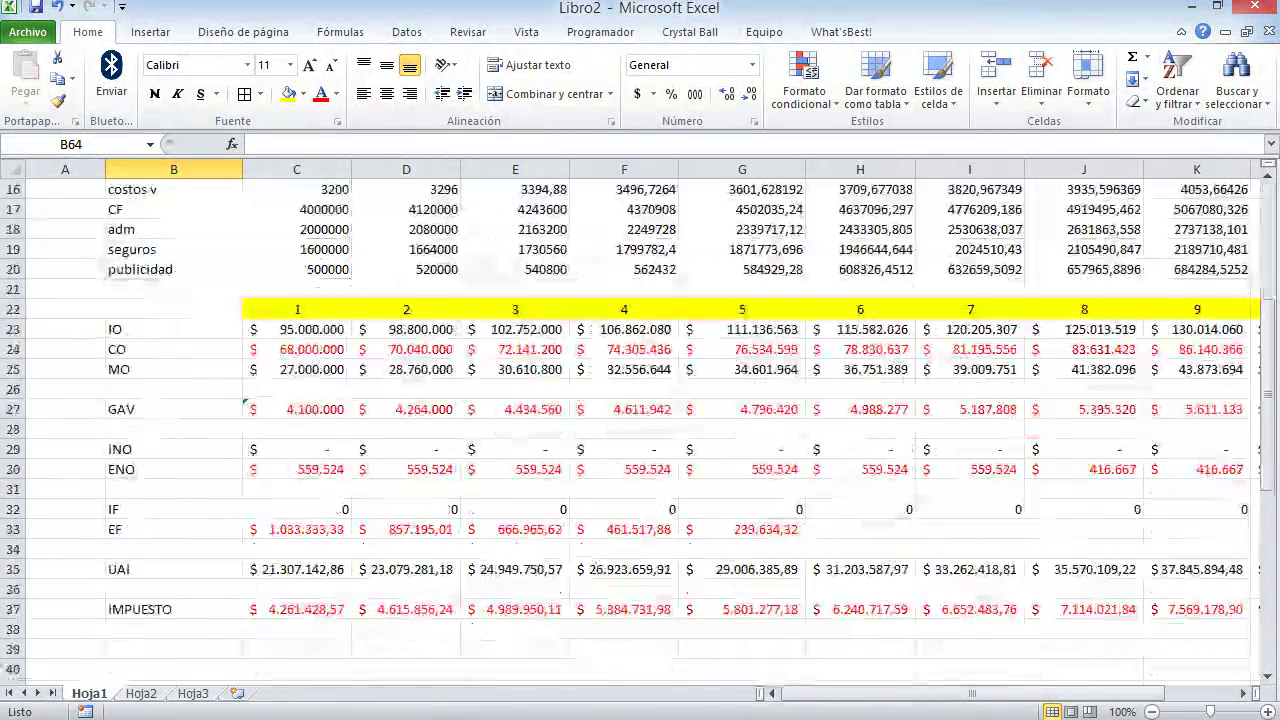
scroll(129, 641, down, 2)
click(160, 569)
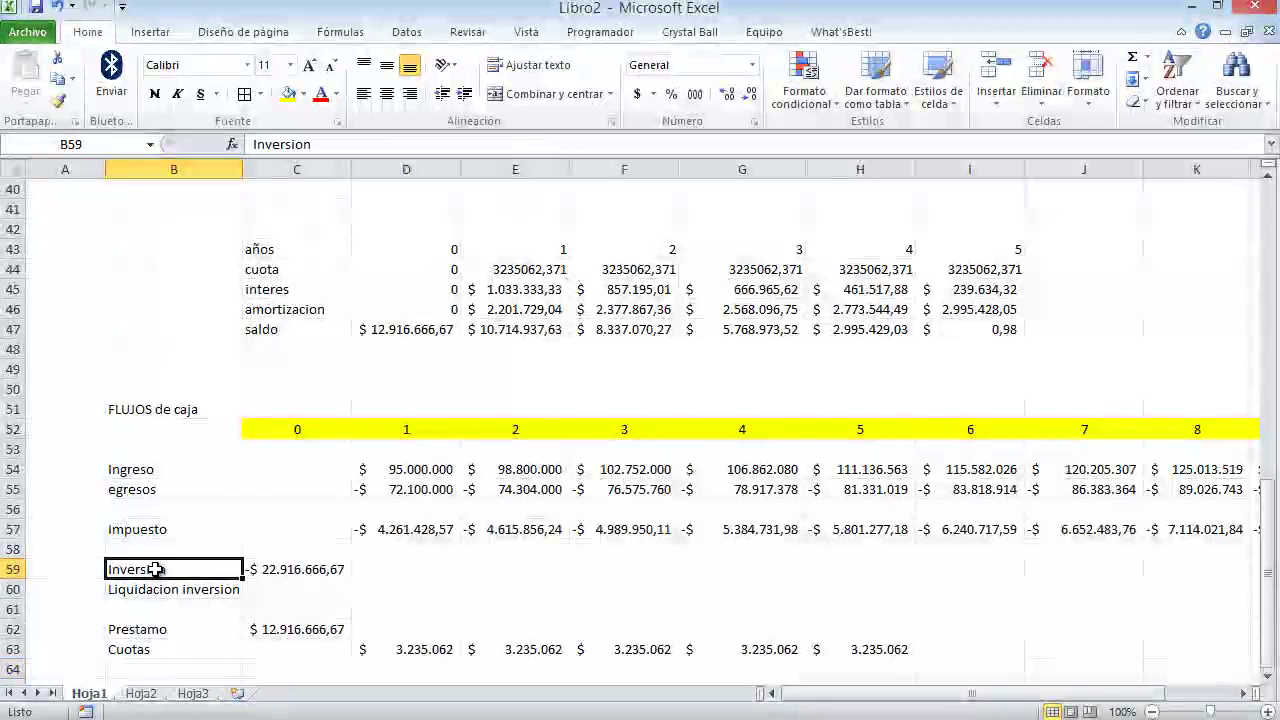
click(174, 589)
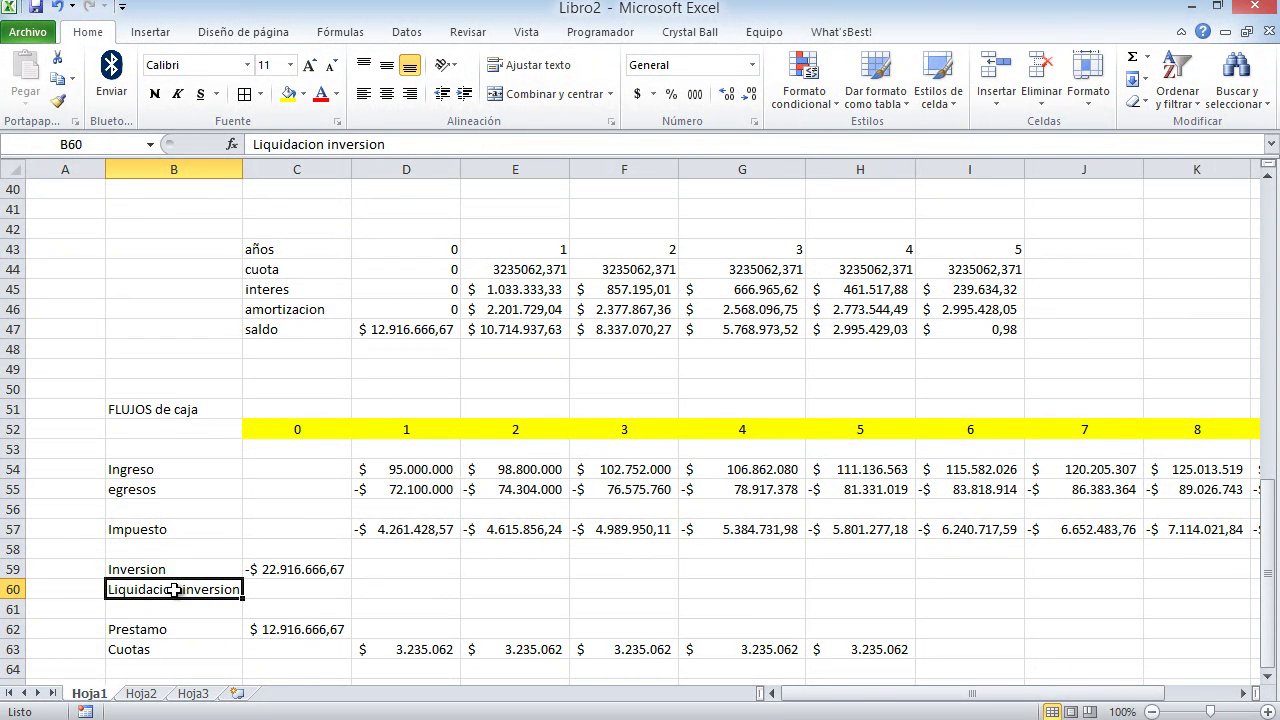
scroll(195, 598, down, 1)
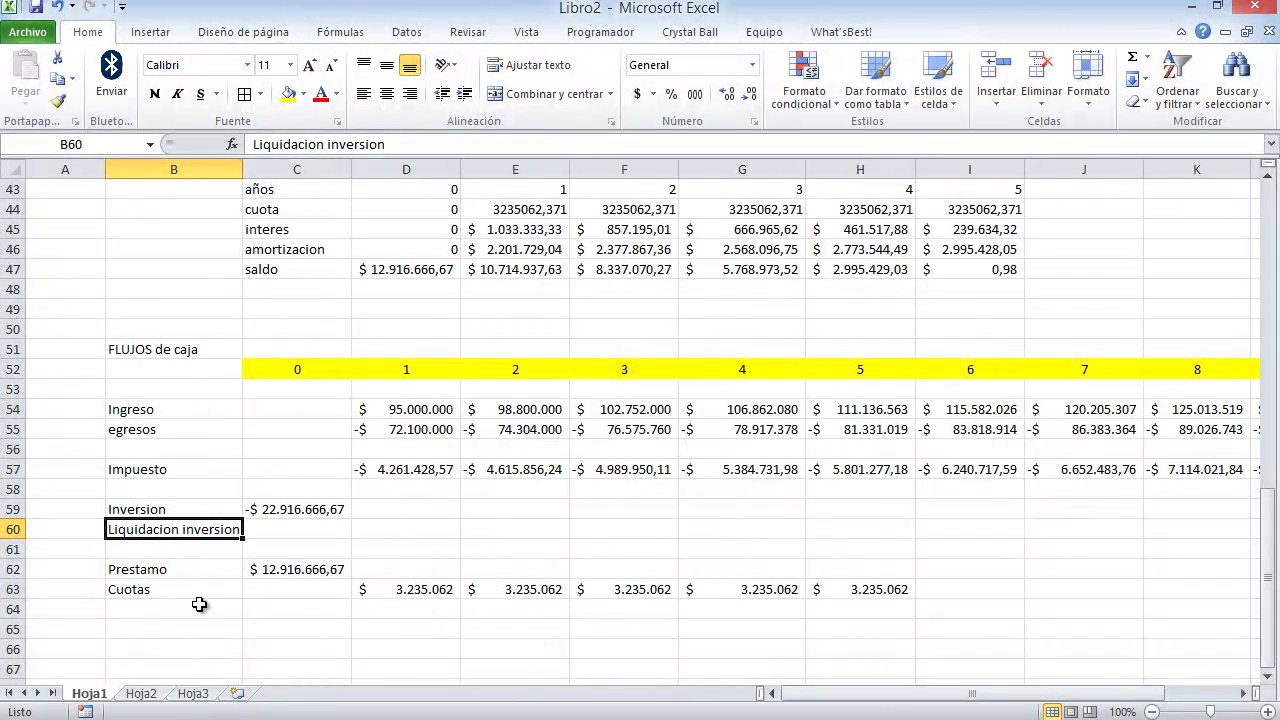
click(166, 550)
click(160, 590)
click(159, 572)
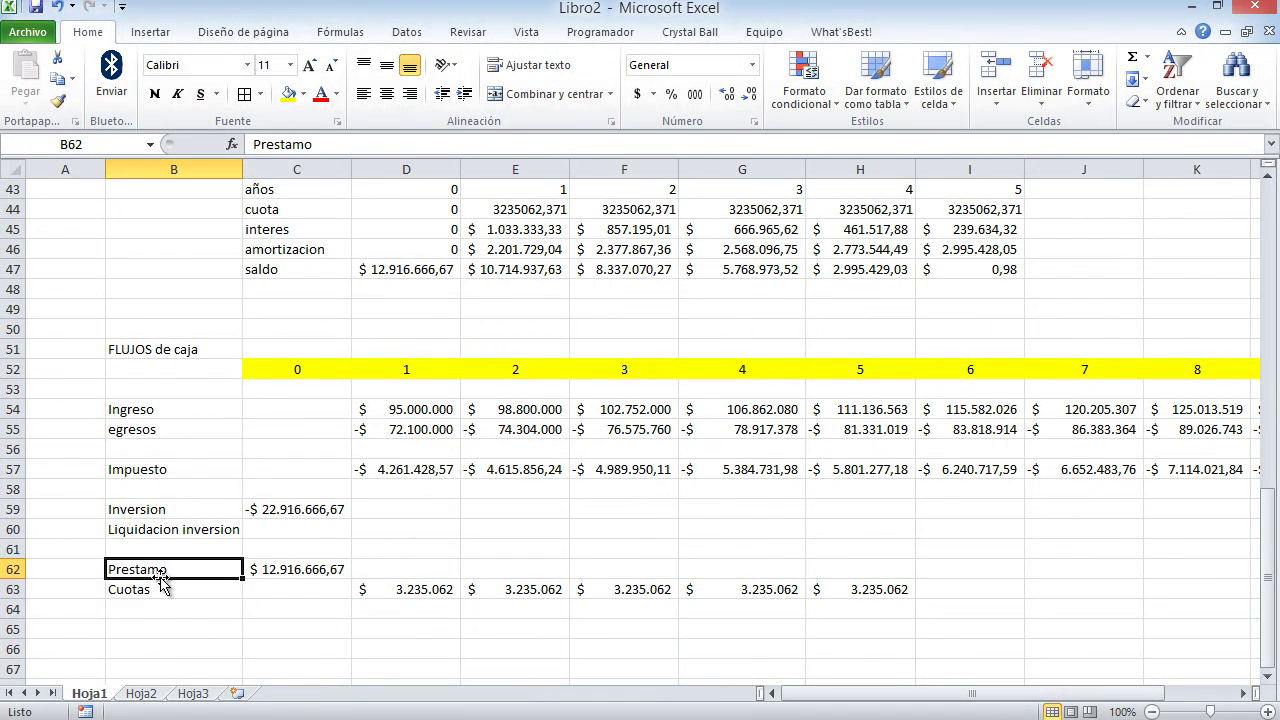
scroll(162, 585, up, 2)
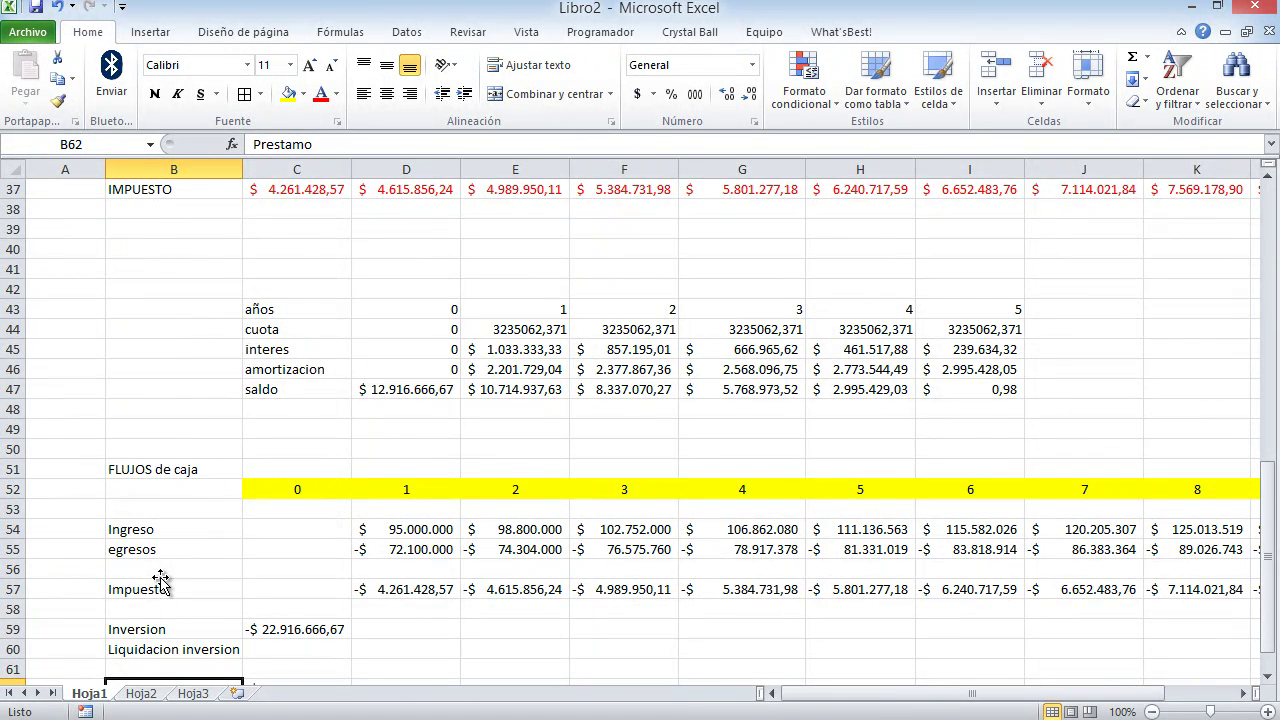
drag(118, 532, 147, 560)
scroll(147, 560, down, 2)
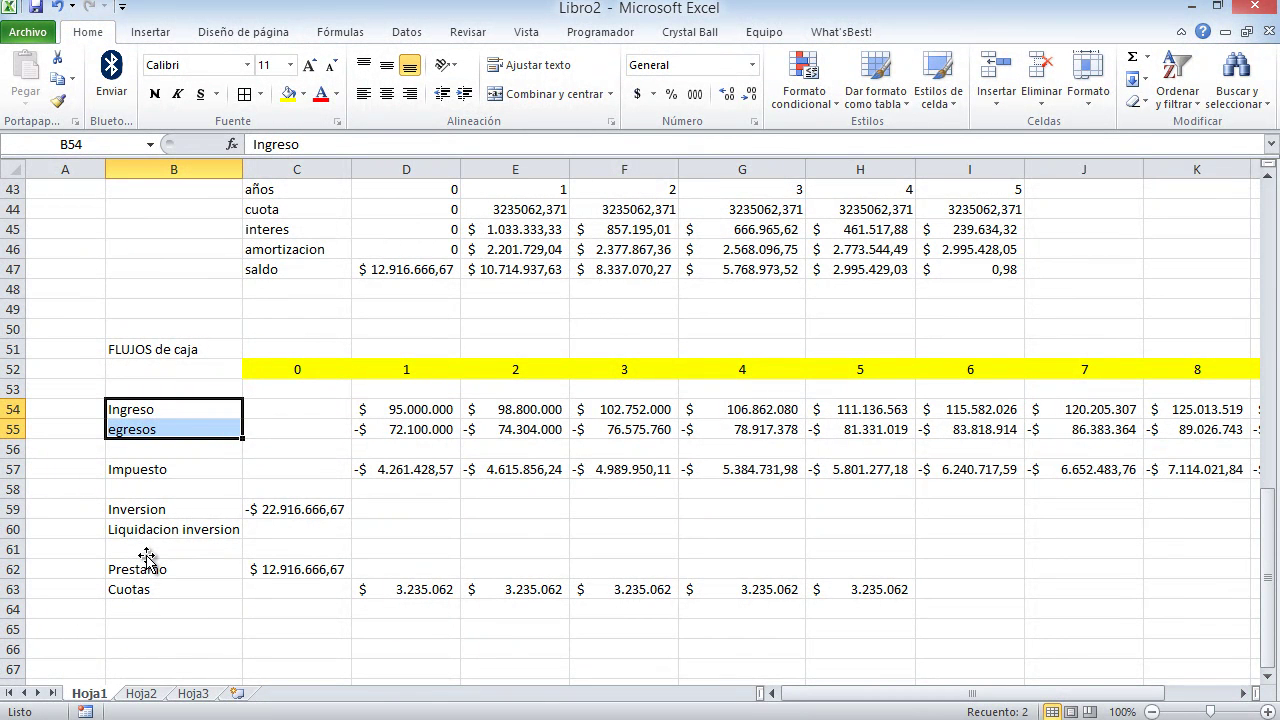
click(170, 469)
drag(382, 470, 1180, 465)
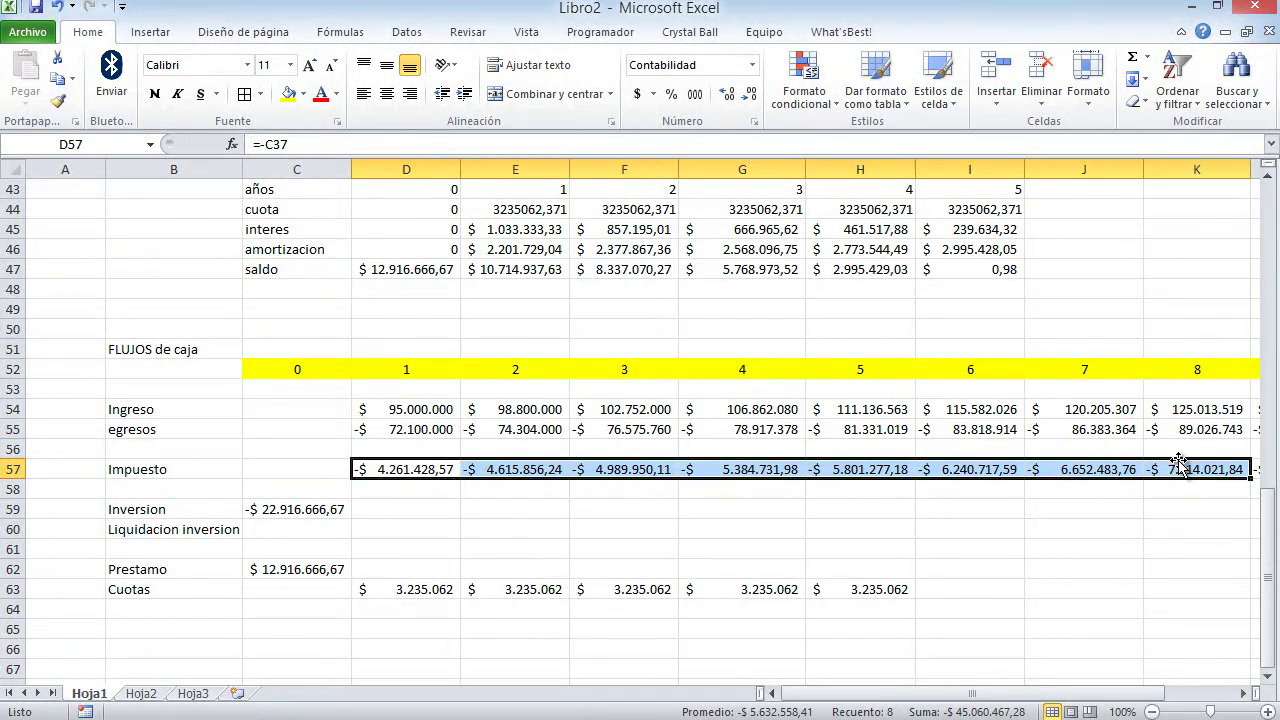
scroll(1163, 537, down, 3)
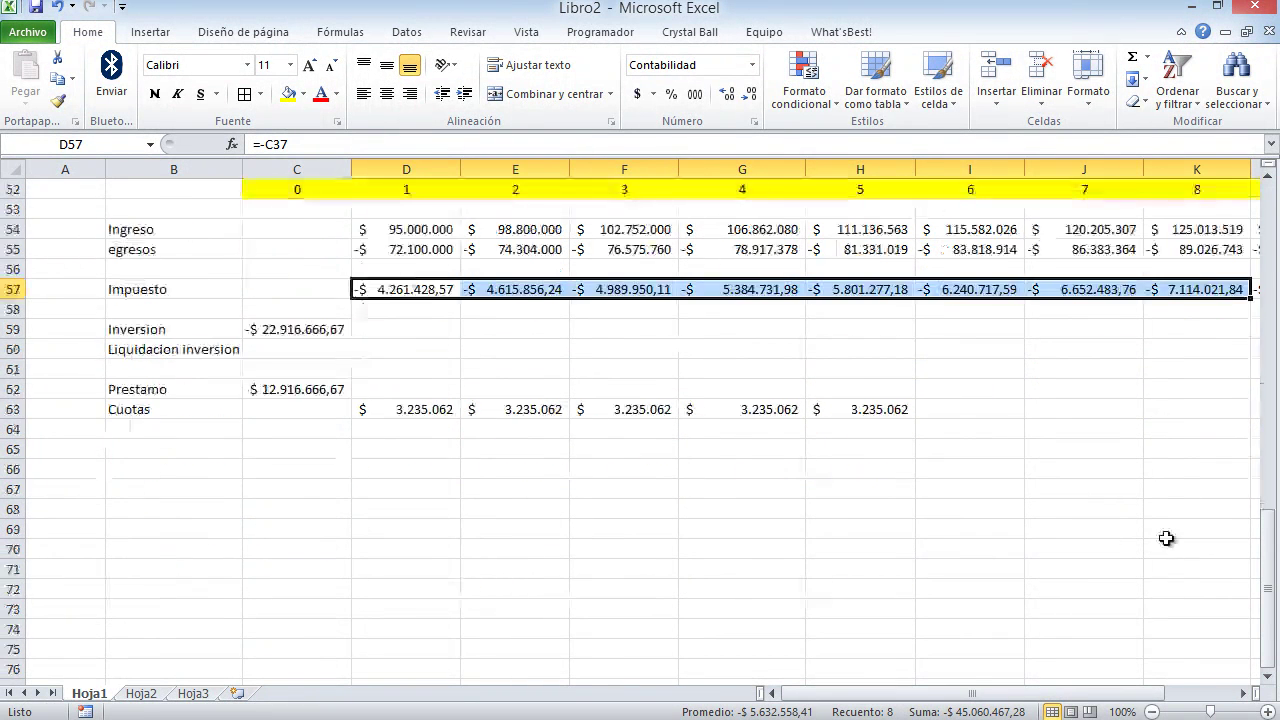
Label the cash flow total row "Flujos" in B65.
click(150, 454)
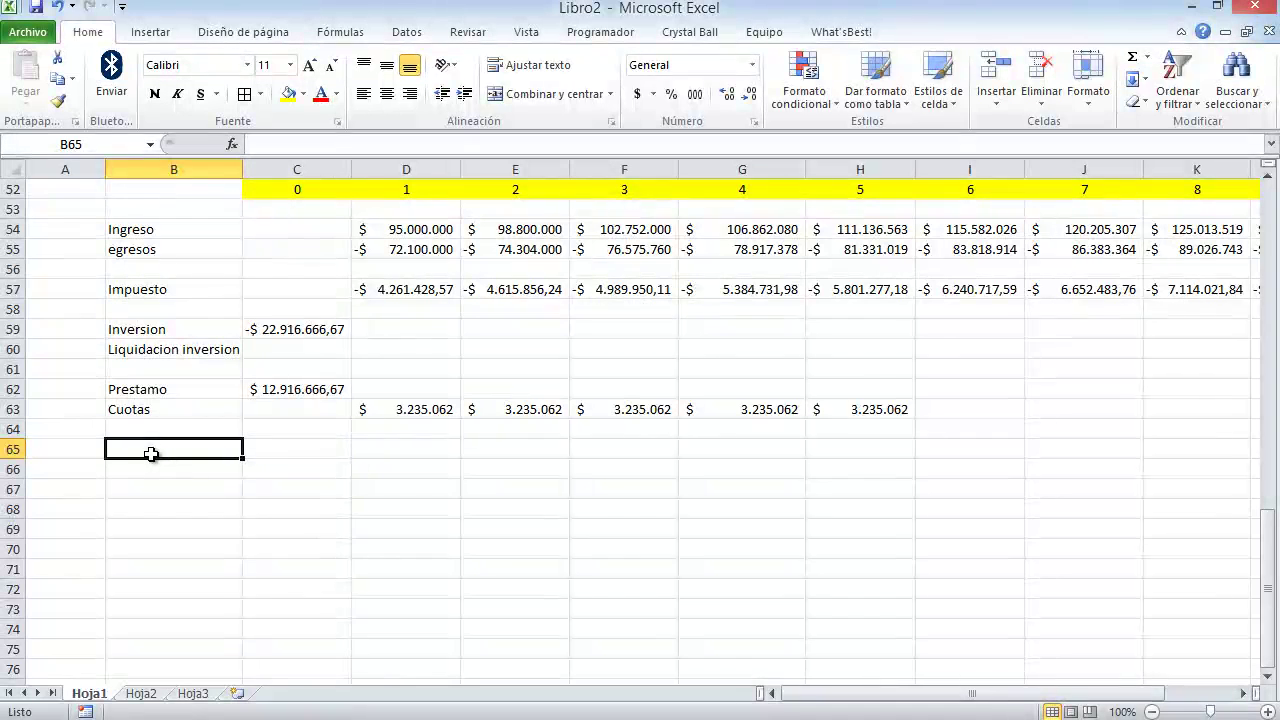
text(Flujos)
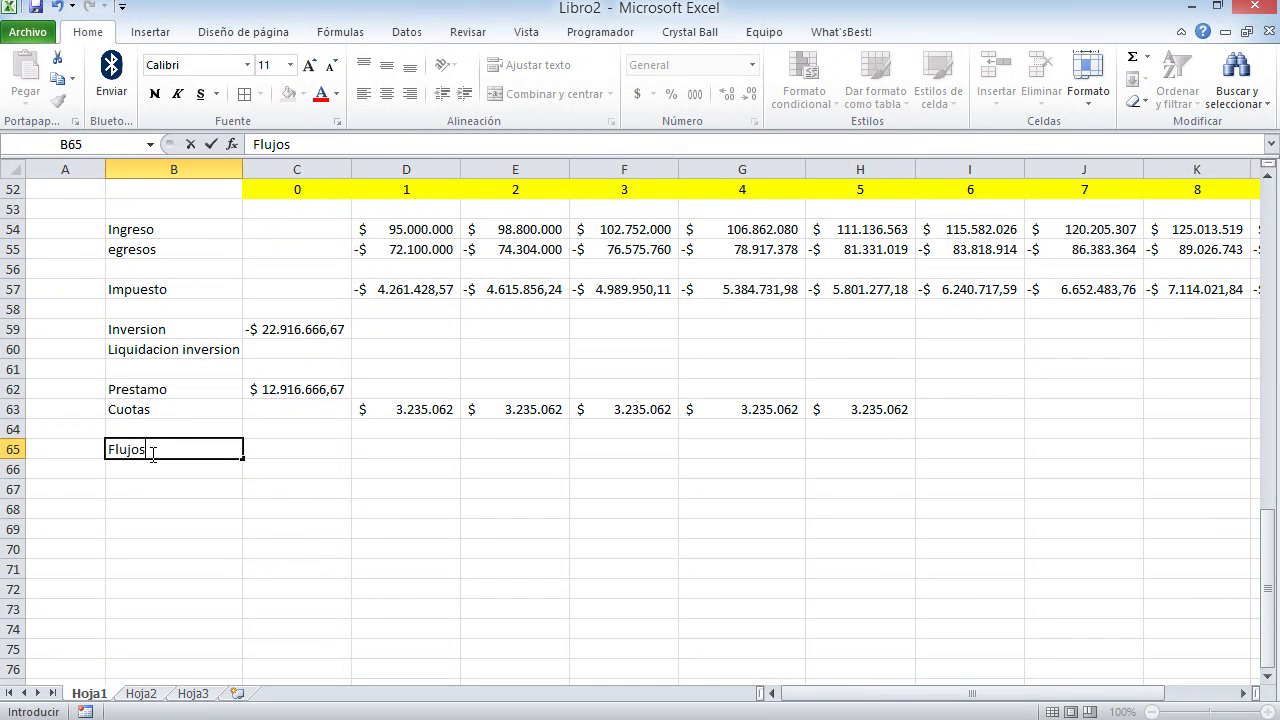
key(Tab)
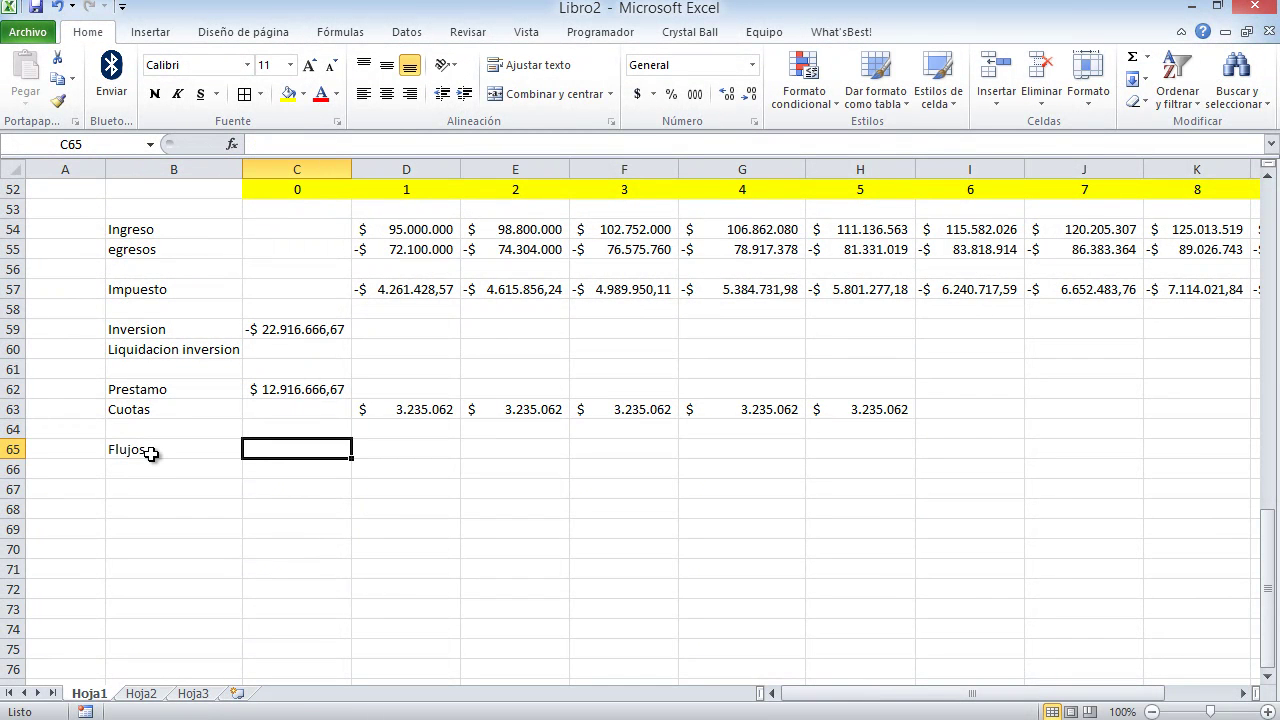
text(=suma)
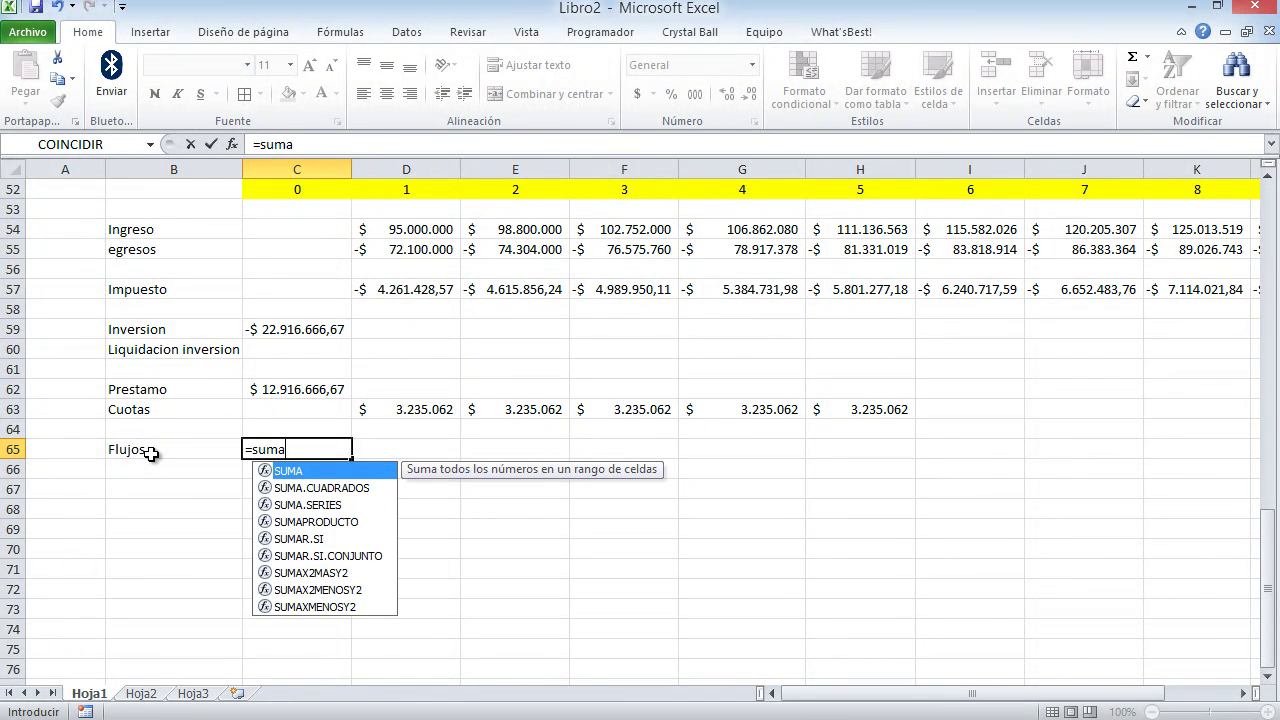
text(()
scroll(150, 453, up, 2)
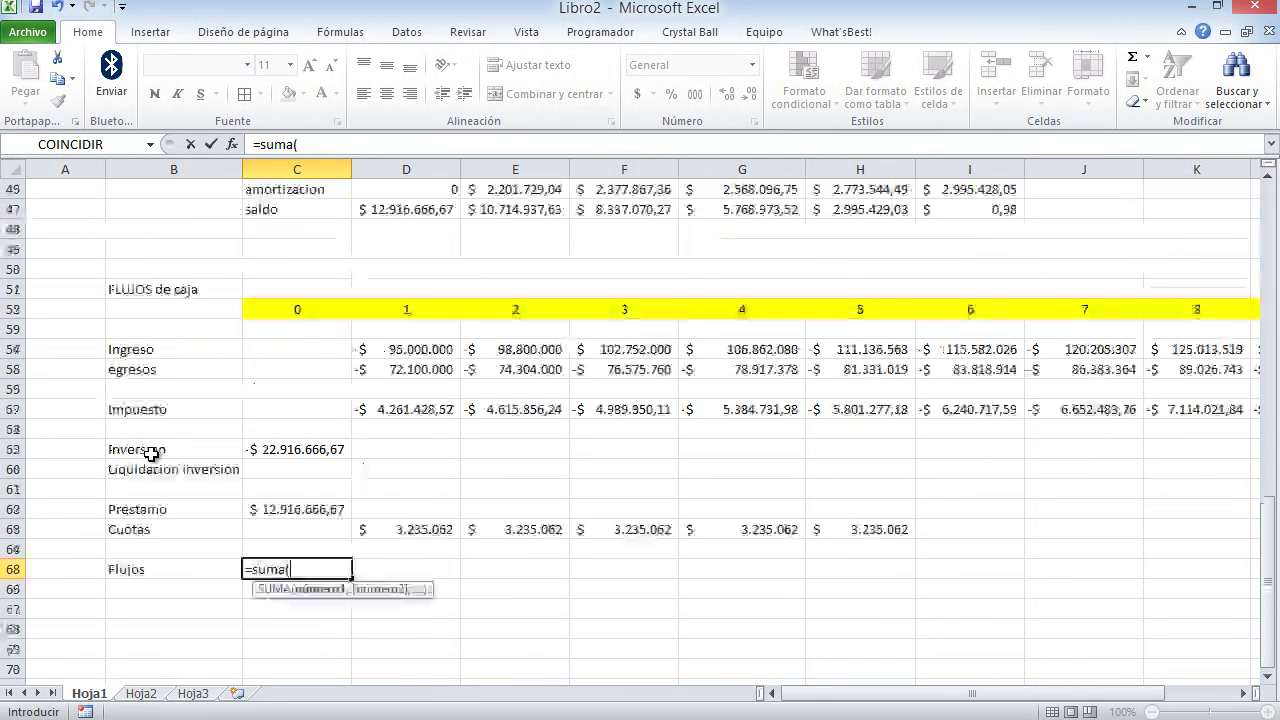
key(BackSpace)
key(BackSpace)
key(BackSpace)
key(BackSpace)
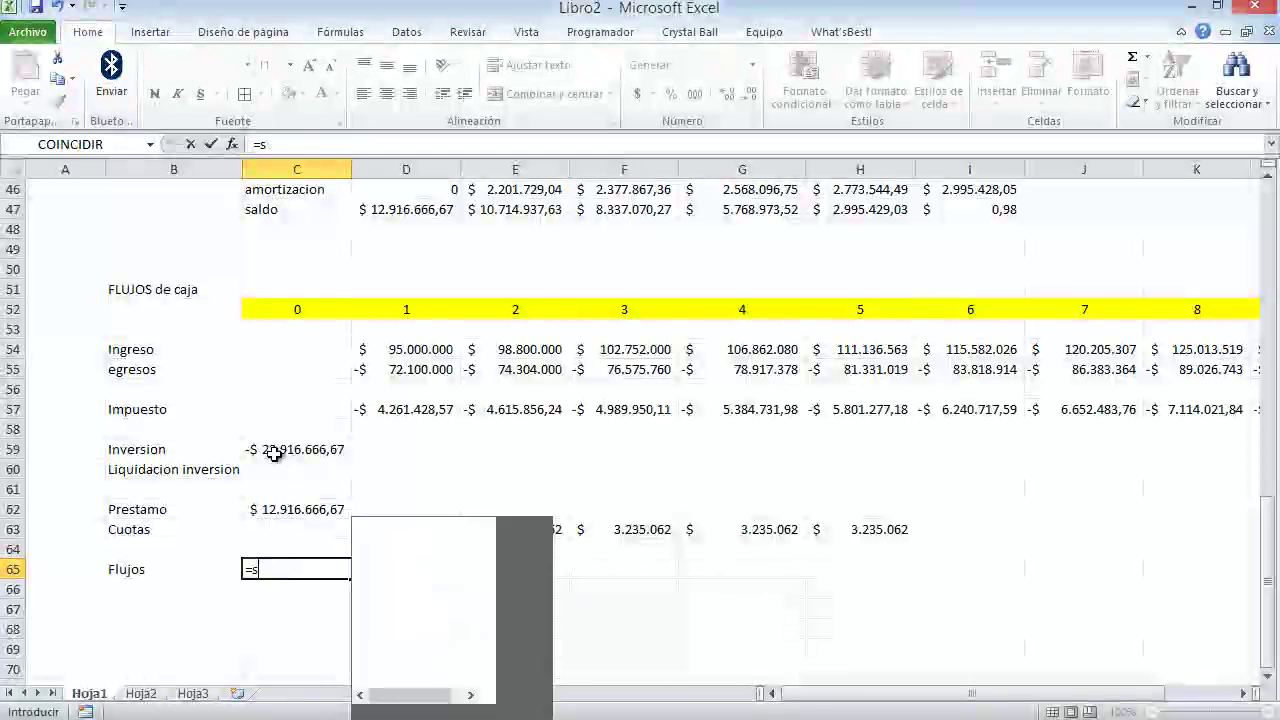
key(Escape)
key(Return)
Make the year 1 Cuotas in D63 an outflow by changing its formula to =-E44.
click(373, 525)
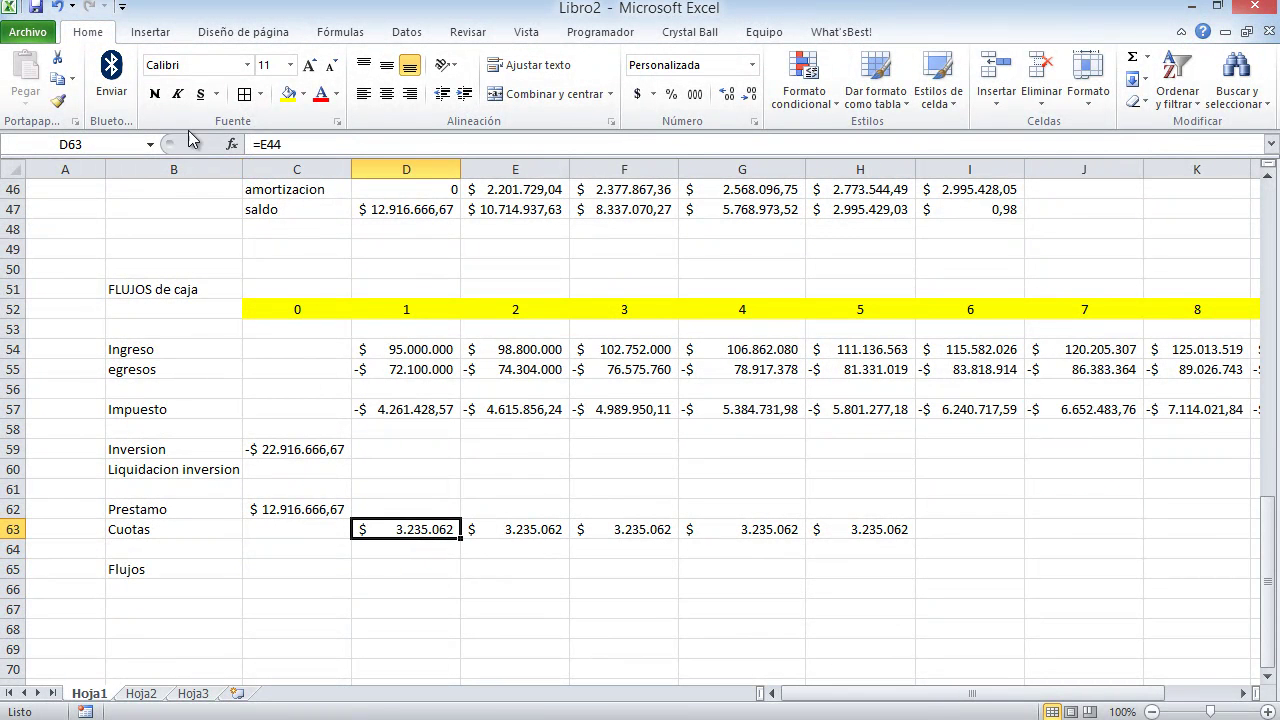
click(263, 143)
text(-)
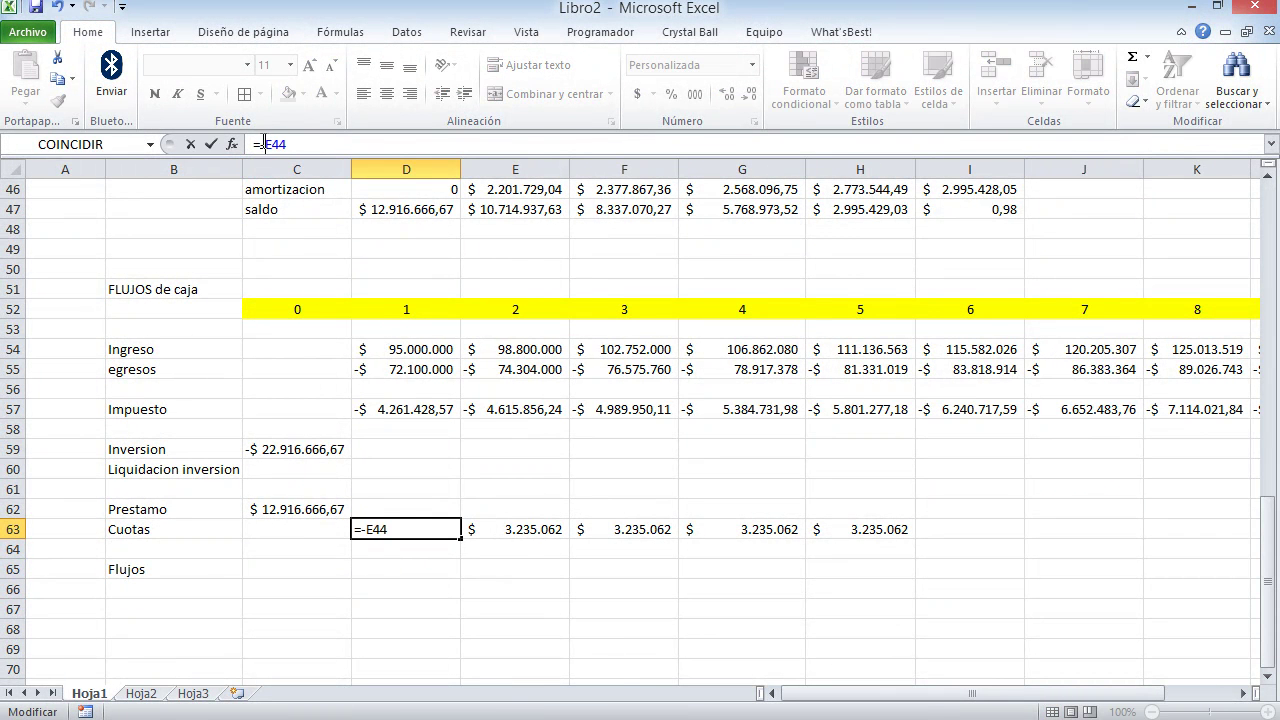
key(Return)
click(428, 529)
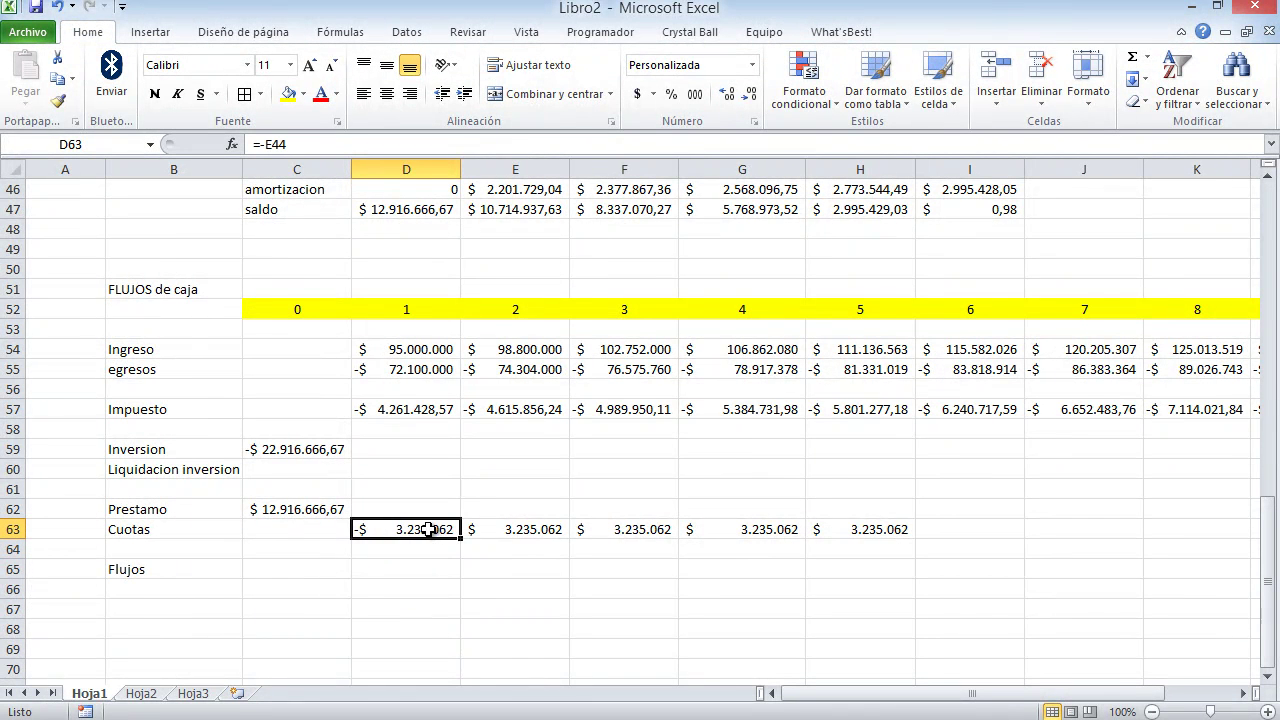
Copy the year 1 Cuotas formula from D63 across E63:H63 for years 2 to 5.
drag(459, 538, 918, 540)
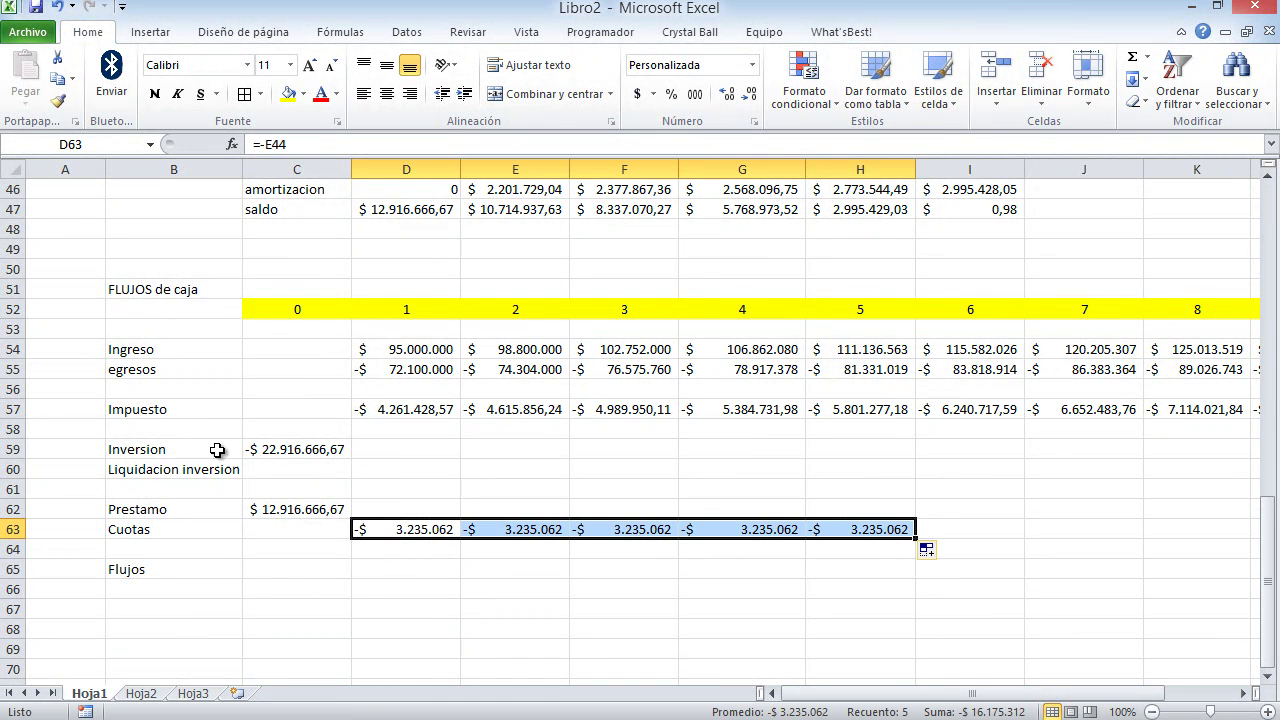
Check the Inversion in C59 against its source total in F8 and the Capital de trabajo in C7.
click(279, 449)
scroll(279, 449, up, 15)
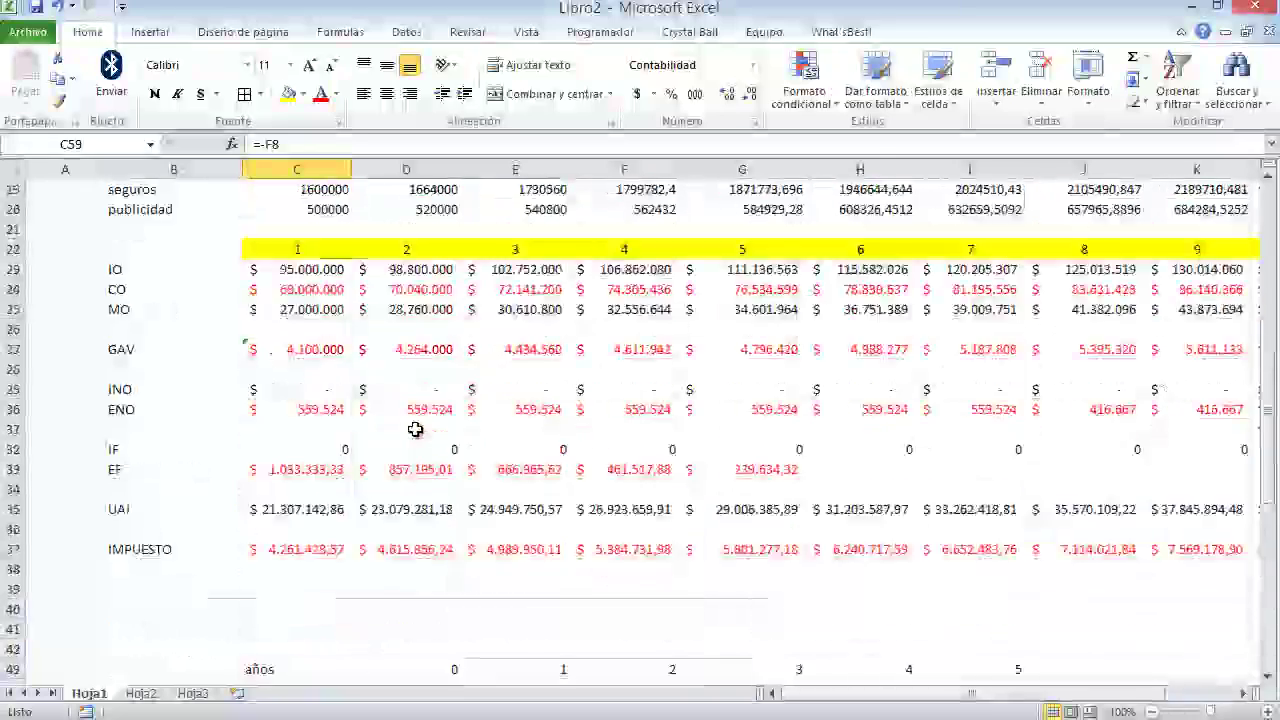
click(653, 329)
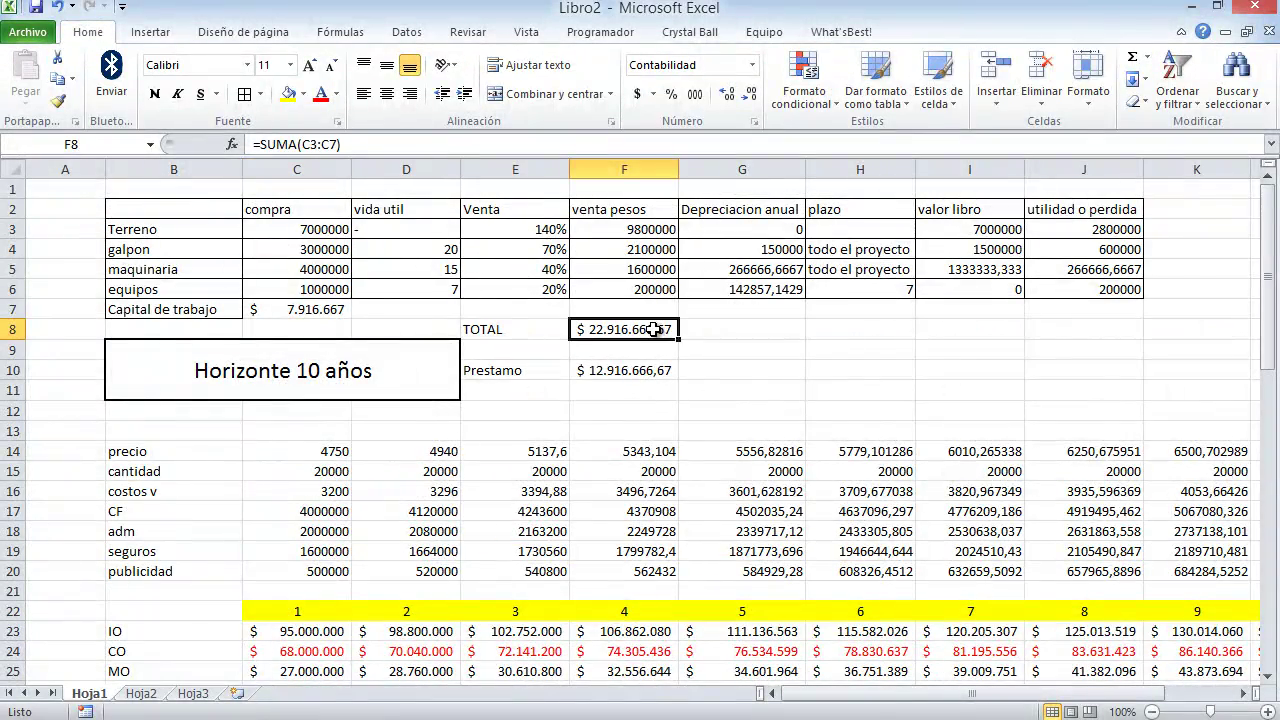
click(301, 313)
scroll(301, 316, down, 6)
scroll(301, 316, down, 9)
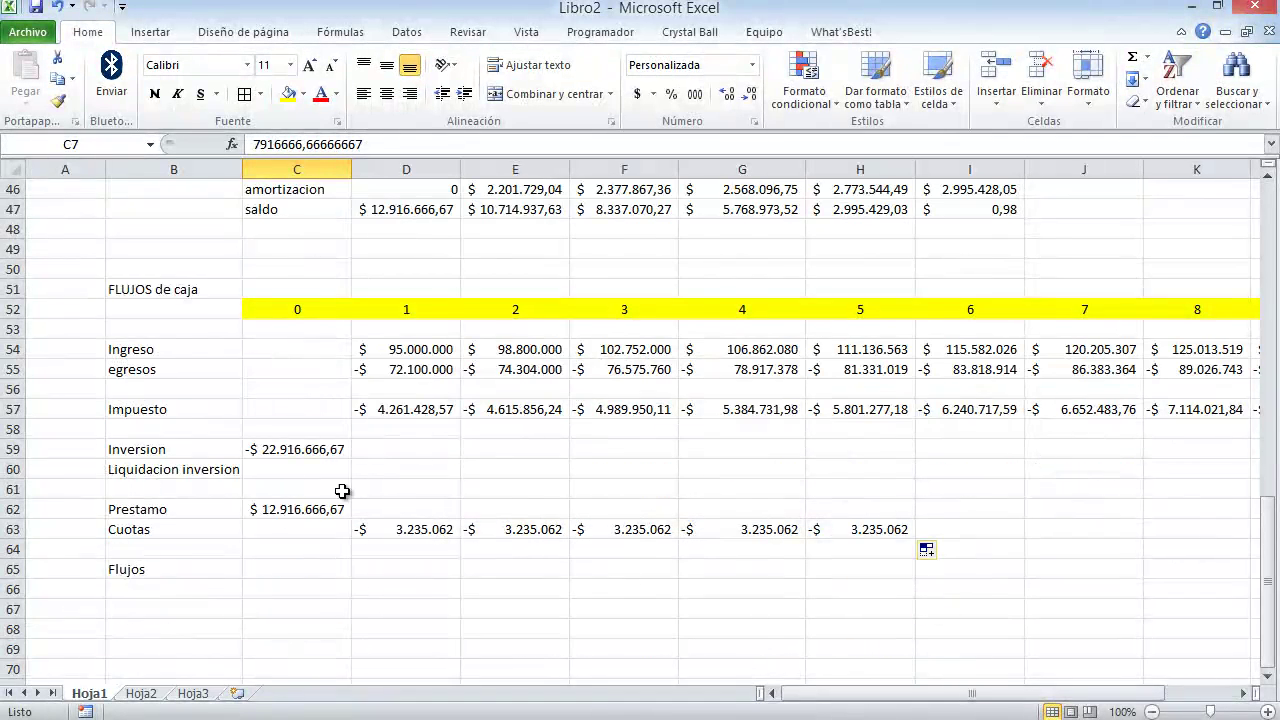
Check the Liquidacion inversion formula in M60 against the compra and venta pesos values and the Capital de trabajo in C7.
drag(866, 700, 1024, 698)
click(1205, 478)
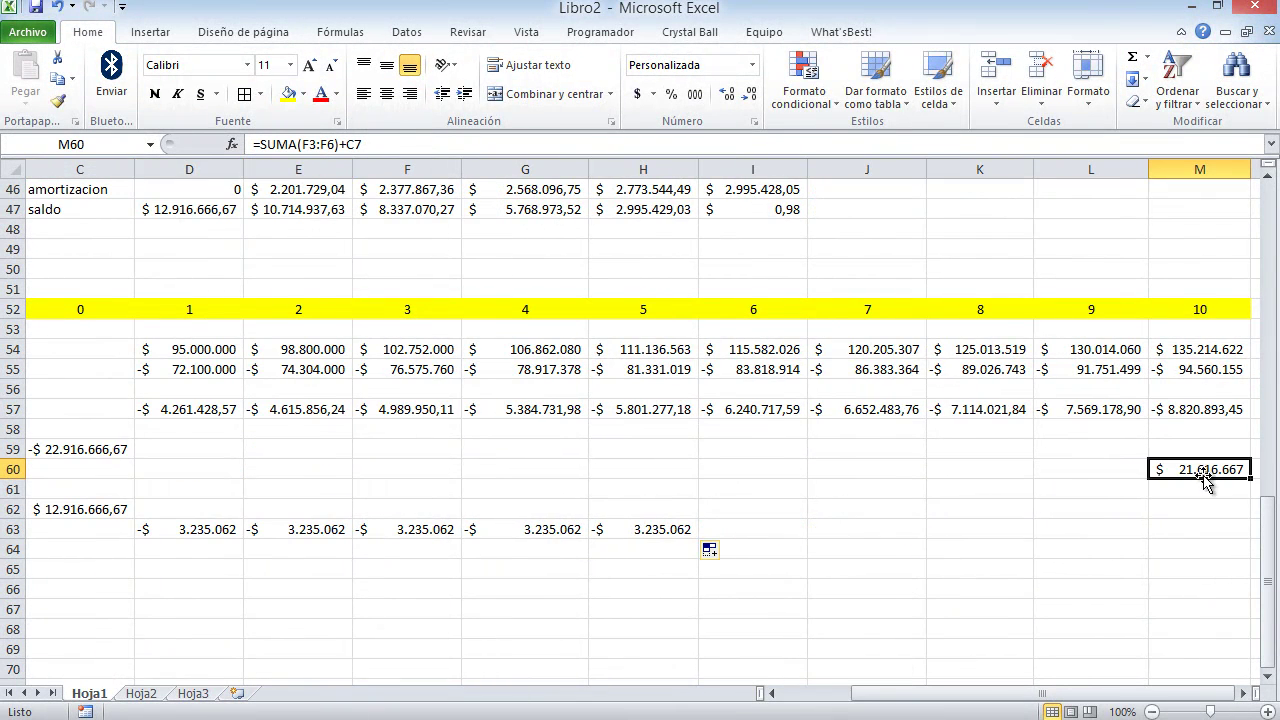
click(320, 145)
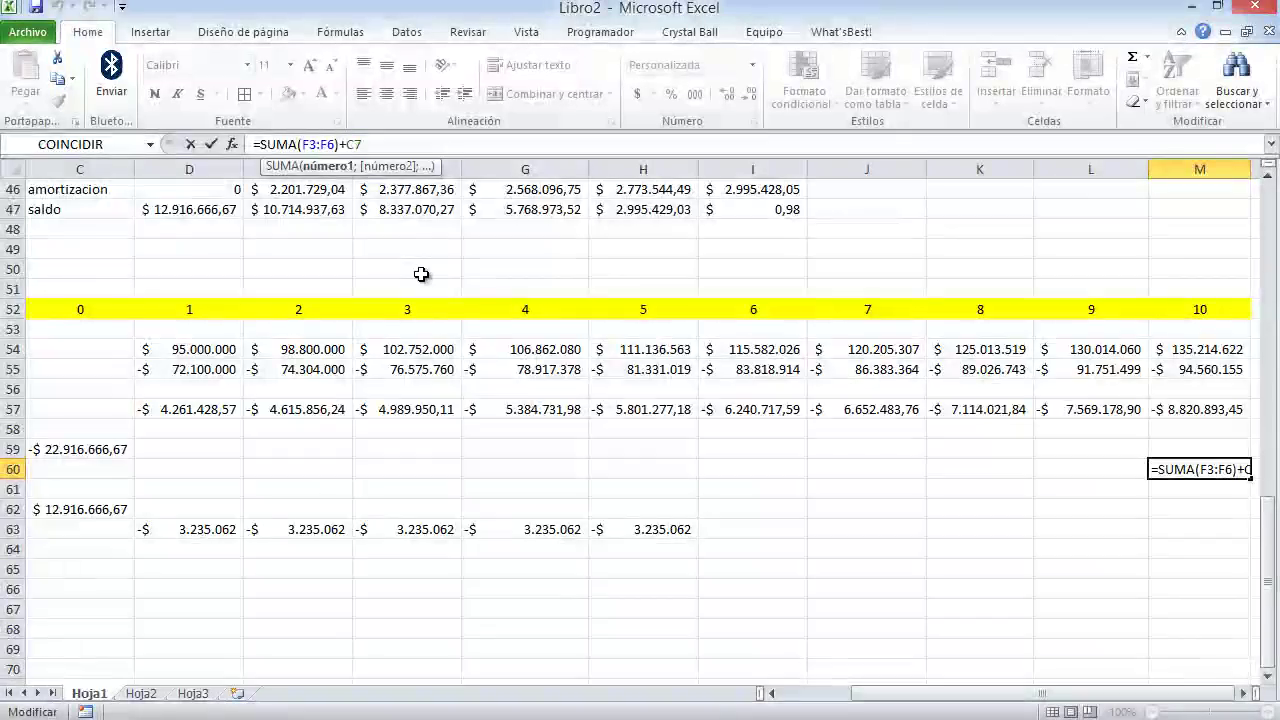
key(Return)
scroll(421, 274, up, 15)
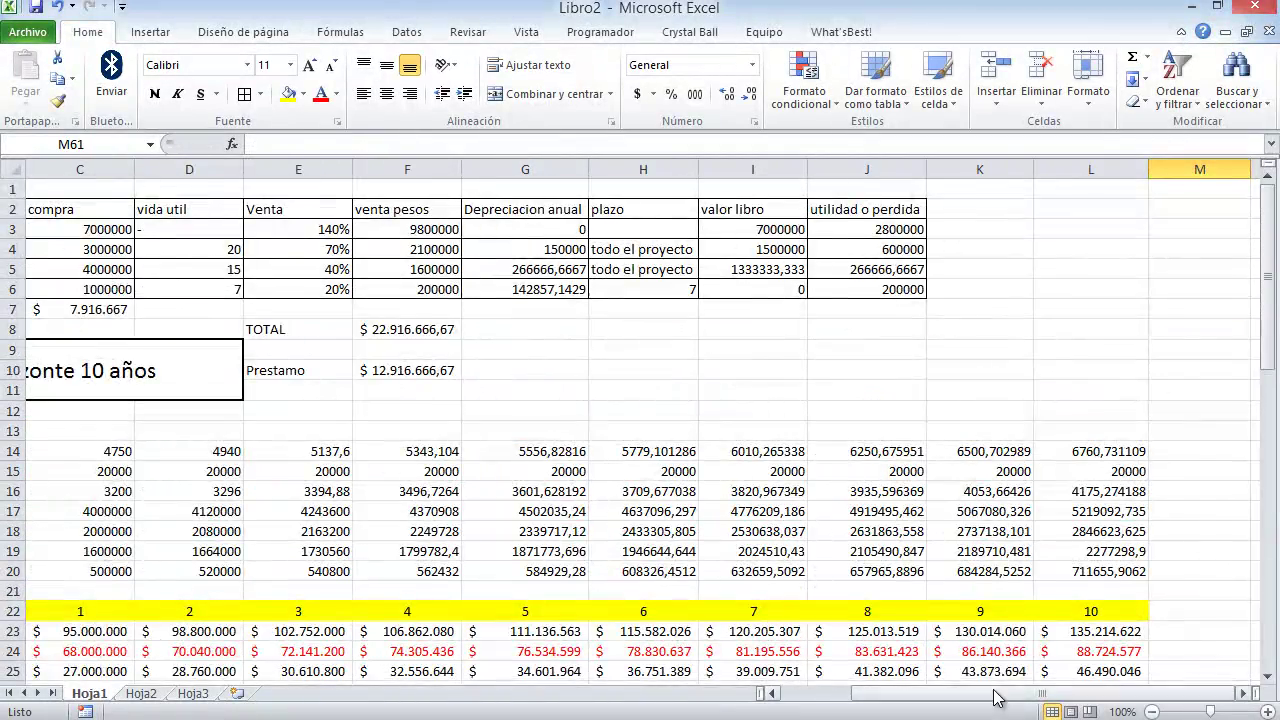
drag(995, 697, 900, 697)
drag(334, 229, 334, 289)
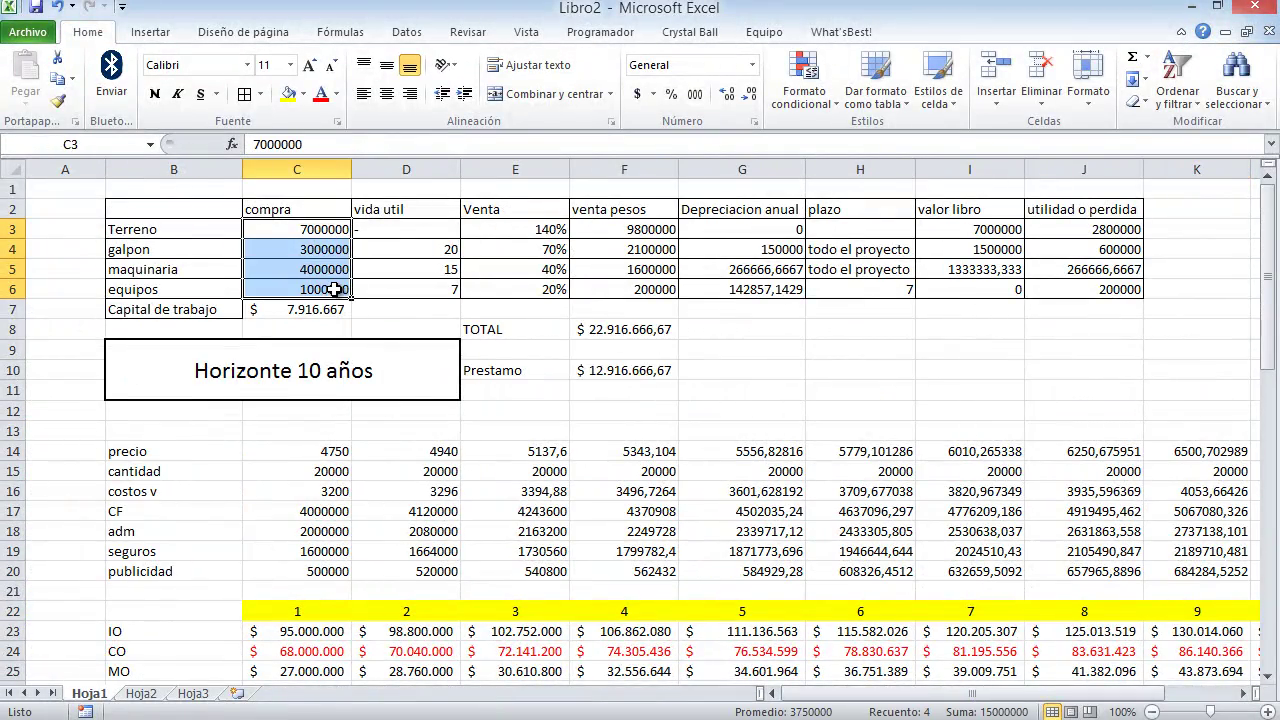
click(300, 309)
drag(640, 229, 650, 289)
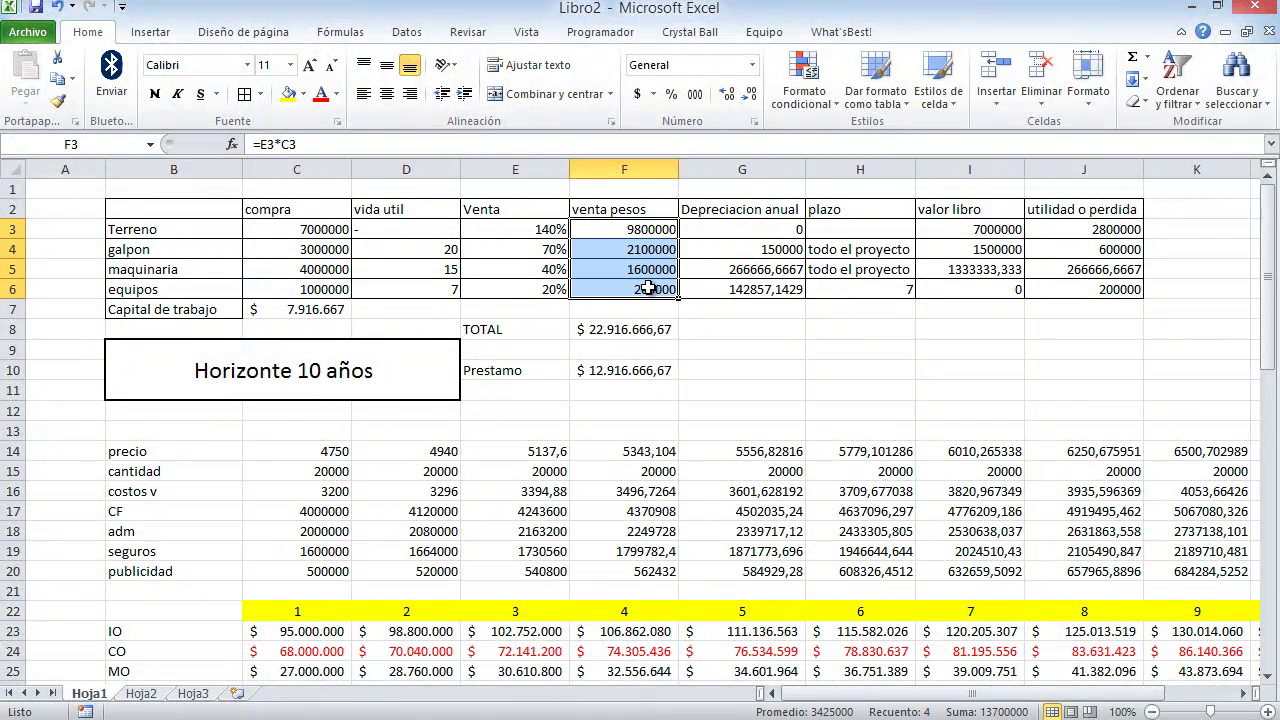
click(330, 310)
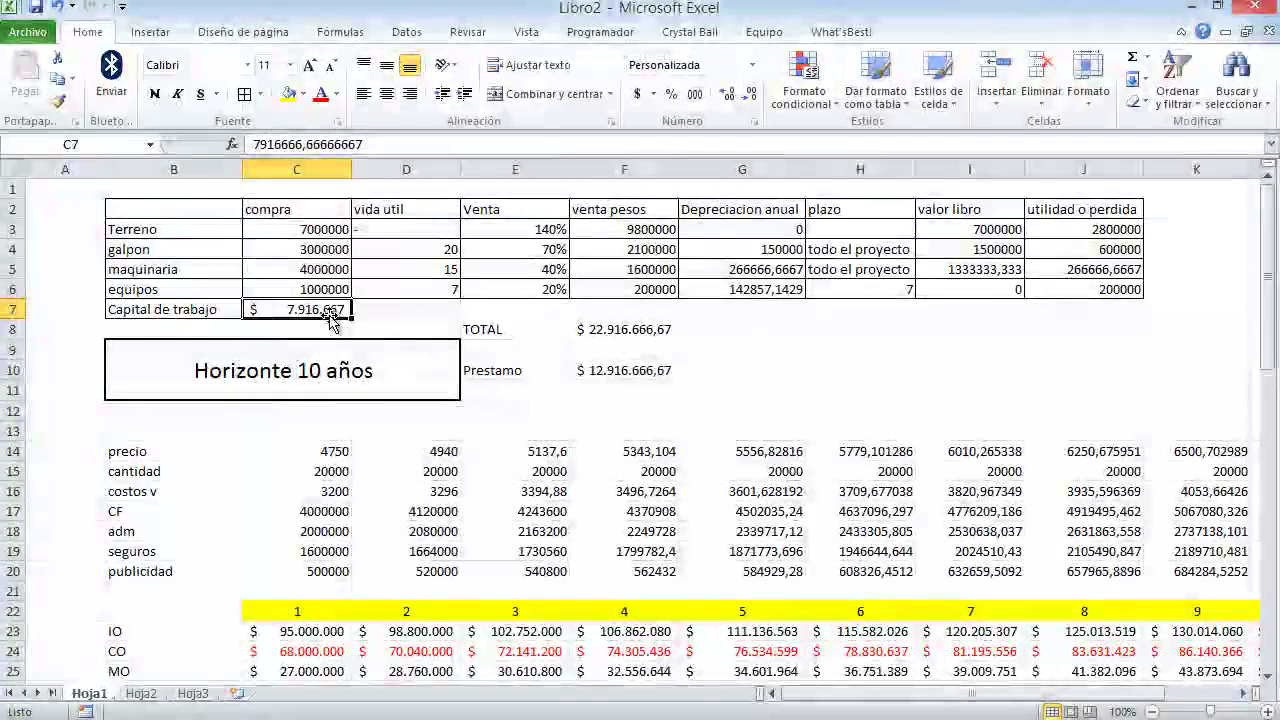
drag(1272, 363, 1275, 682)
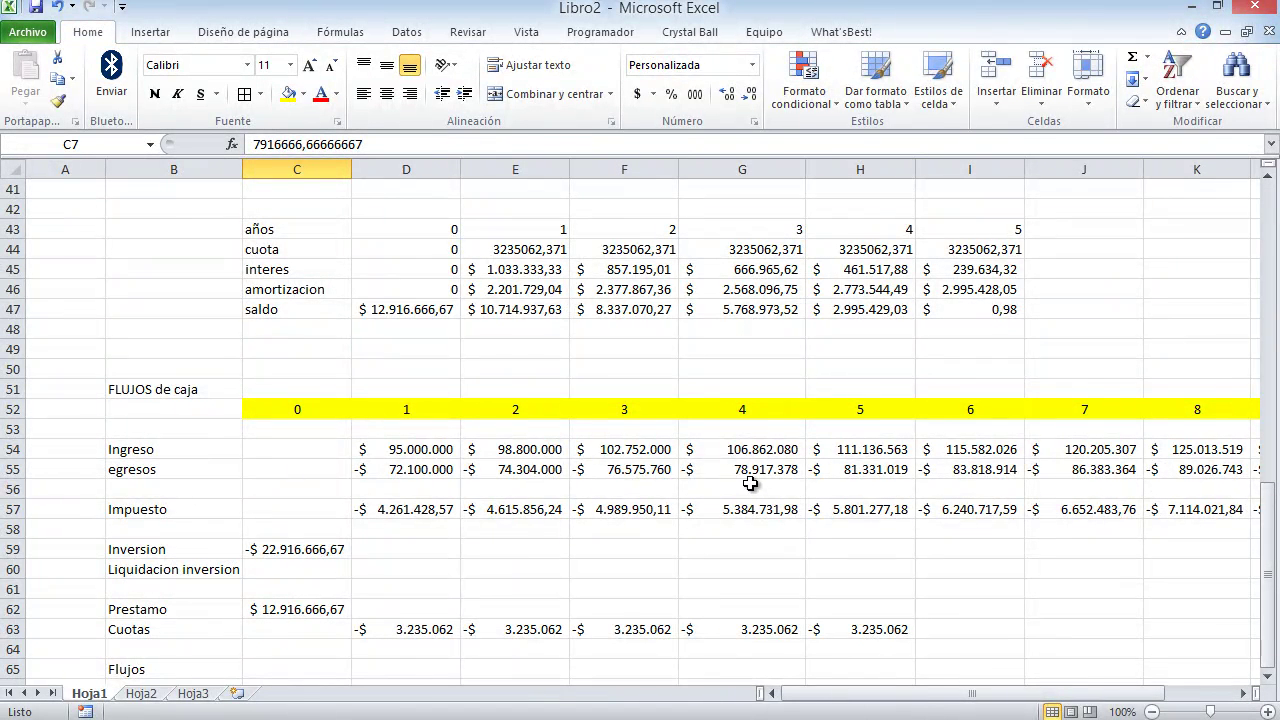
Total the year 0 Flujos in C65 with =SUMA(C54:C64) and copy the formula across to year 10 in M65.
click(313, 668)
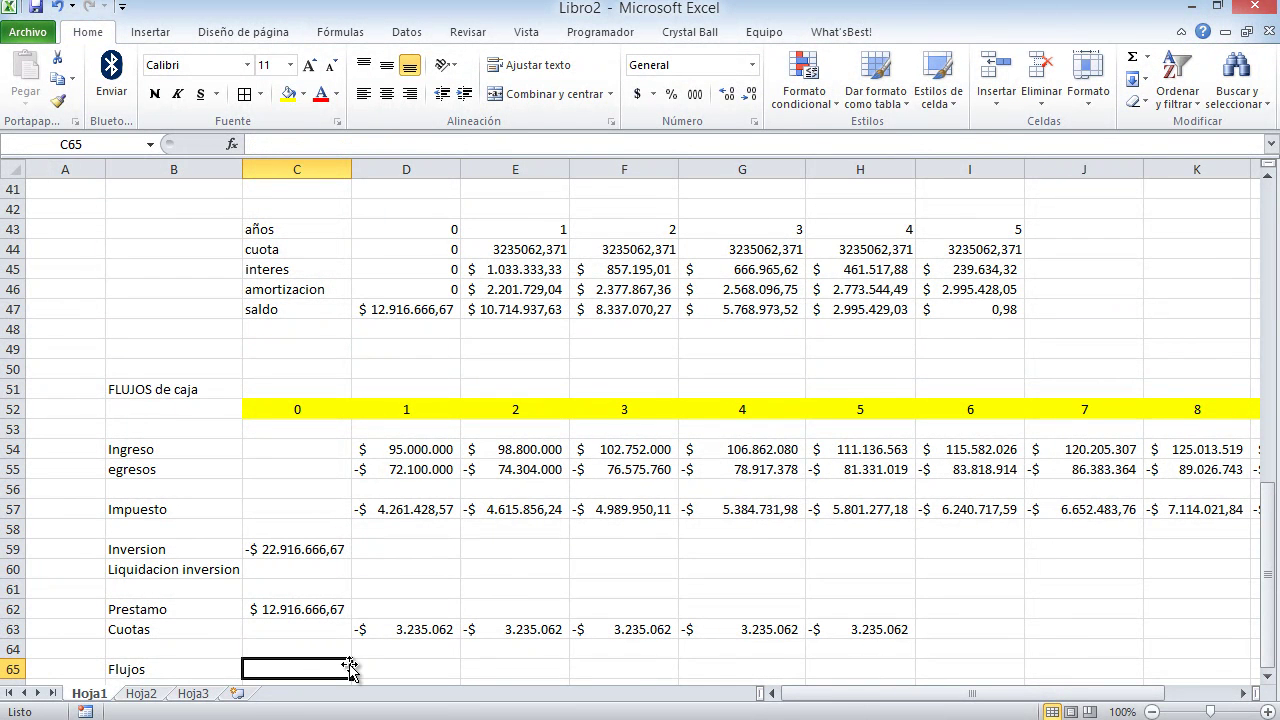
text(=suma()
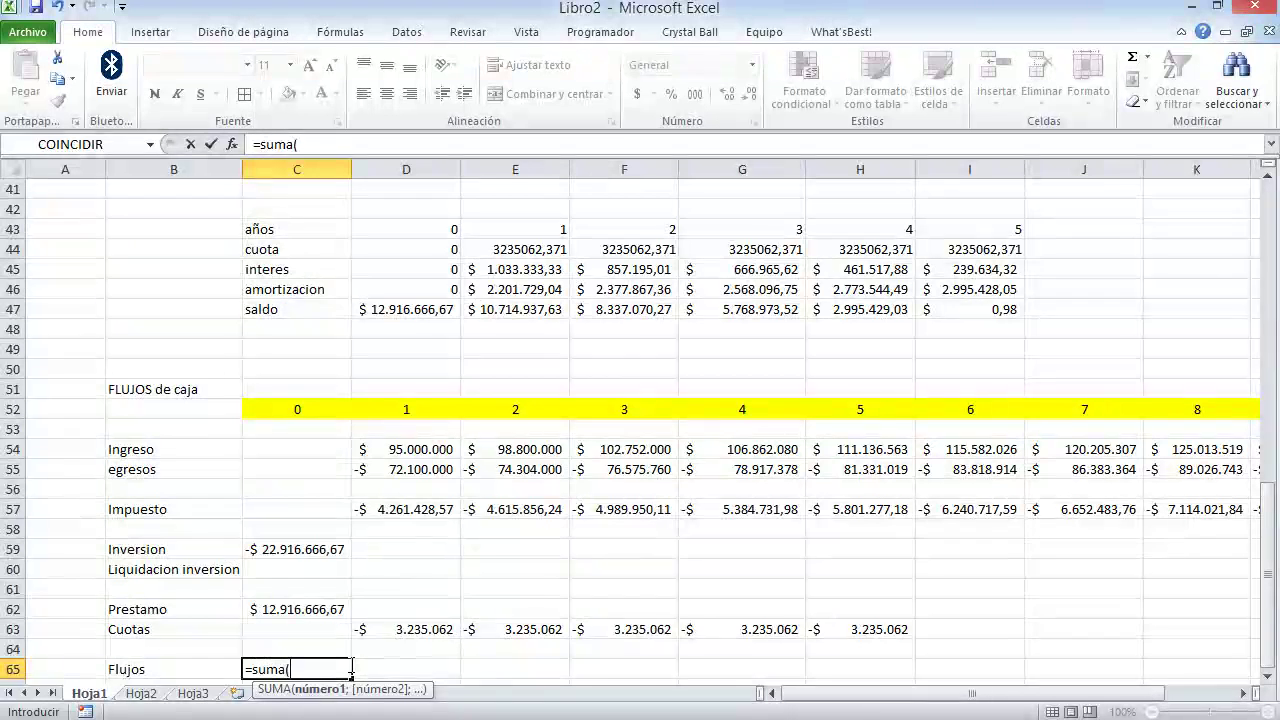
drag(252, 449, 311, 648)
key(Return)
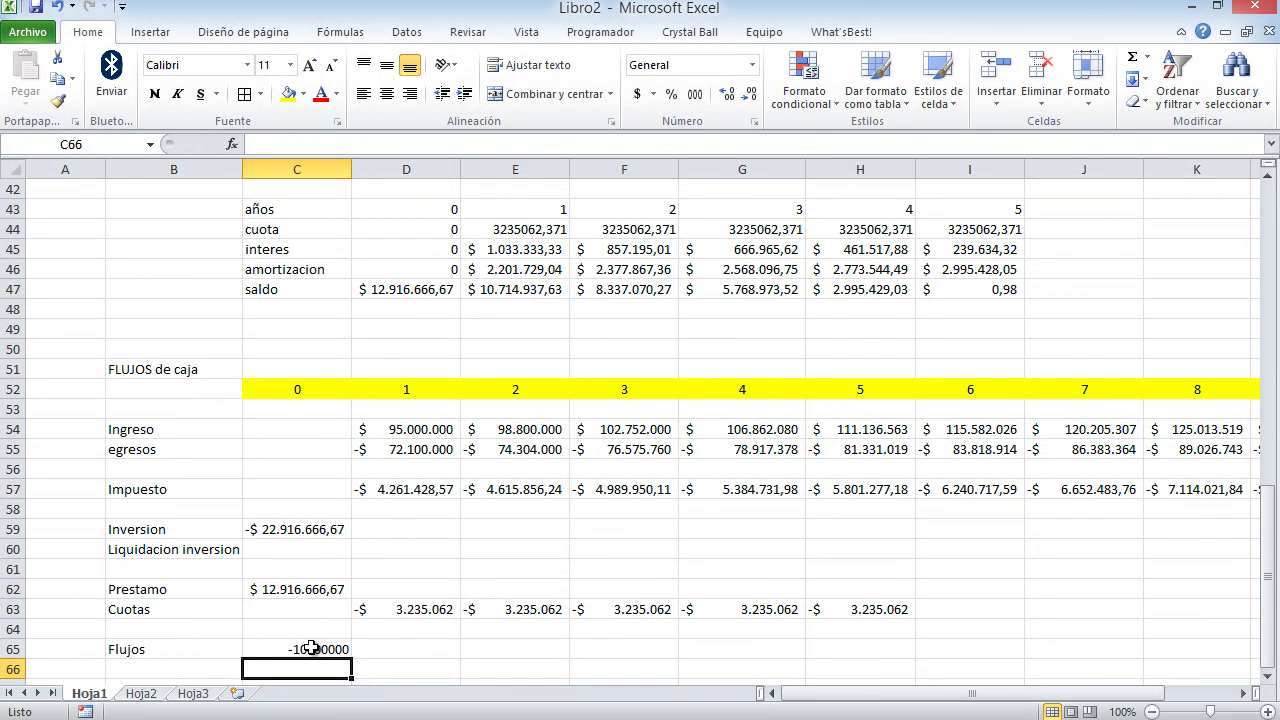
click(311, 648)
drag(352, 660, 1203, 648)
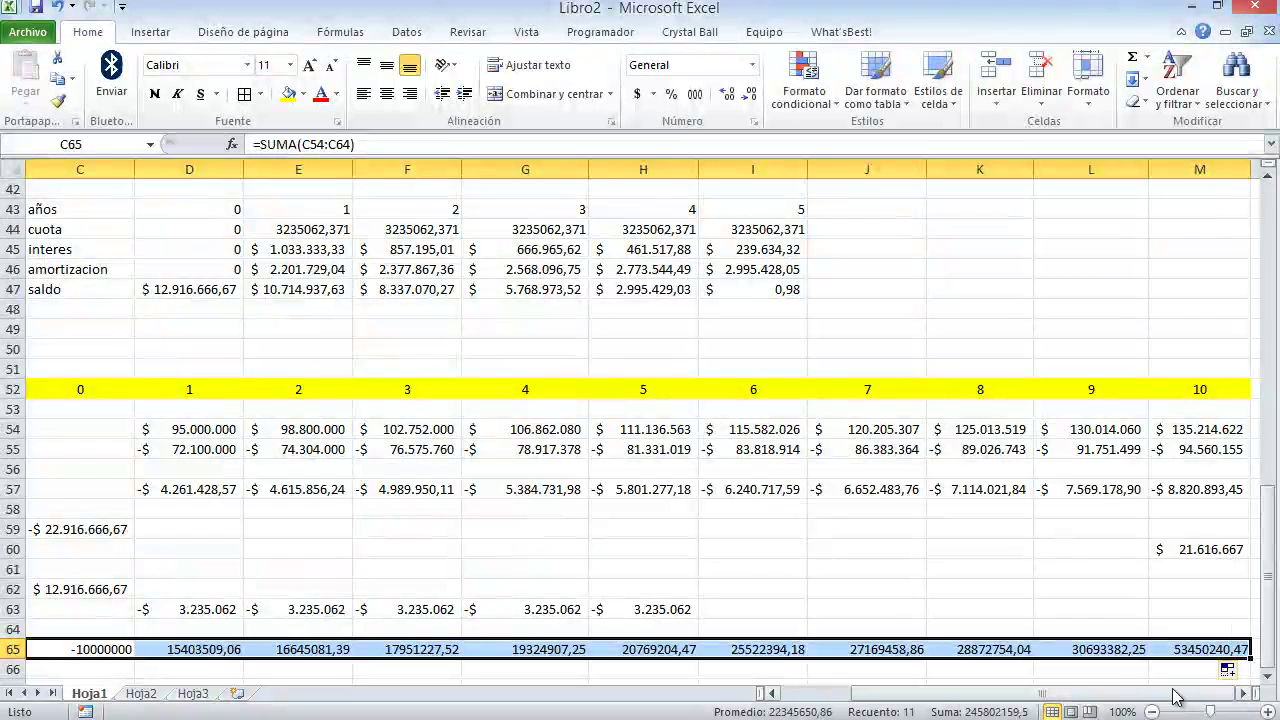
Format the Flujos in C65:M65 as accounting currency without decimals.
click(637, 93)
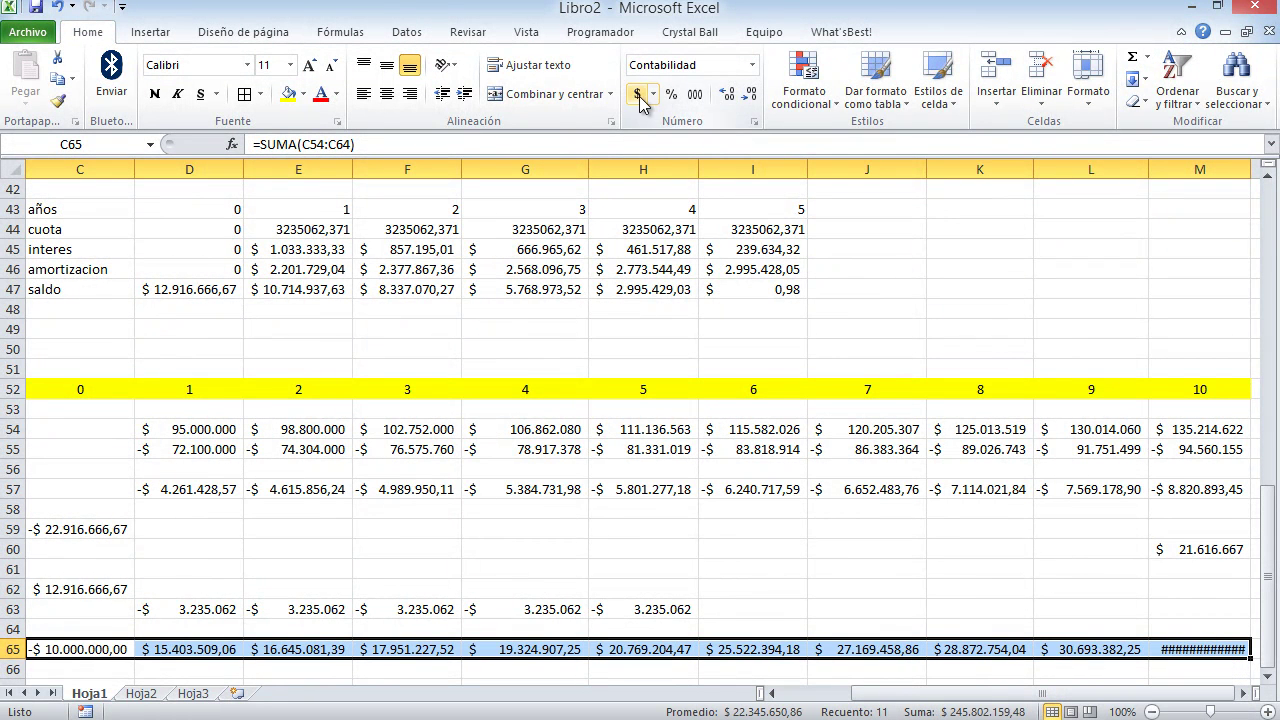
click(745, 98)
click(745, 98)
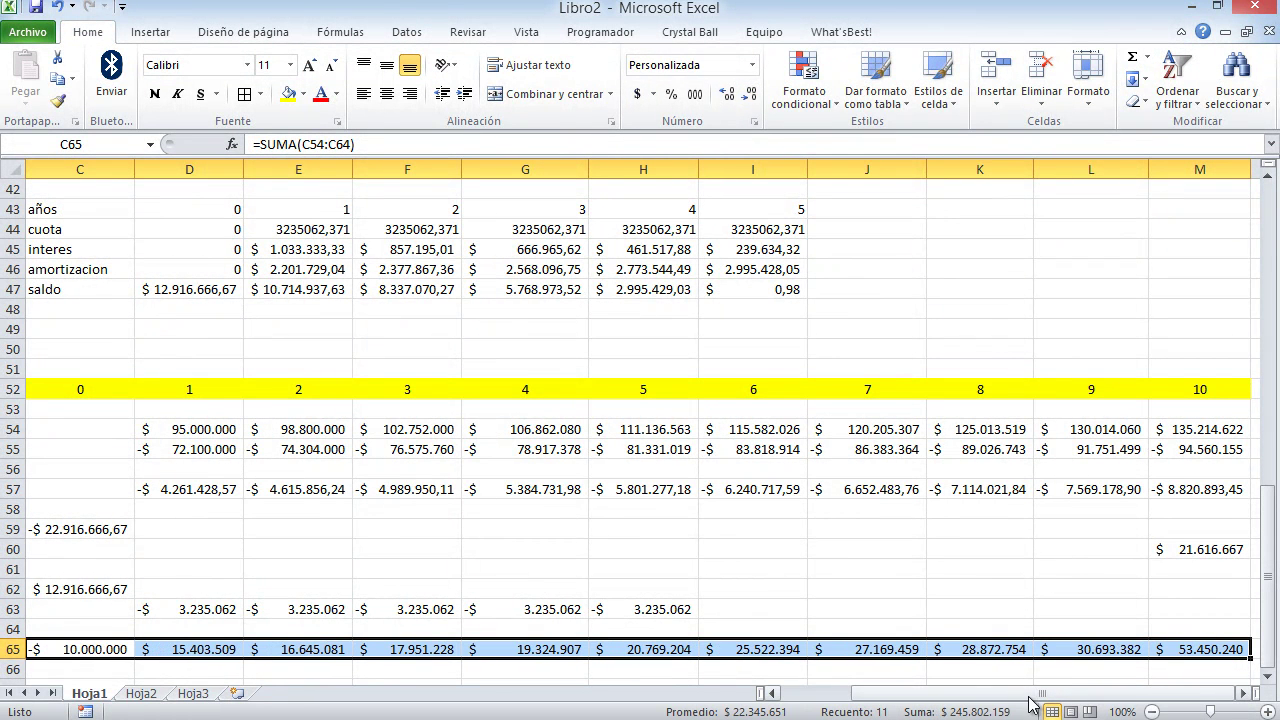
drag(1035, 693, 964, 693)
scroll(843, 505, down, 2)
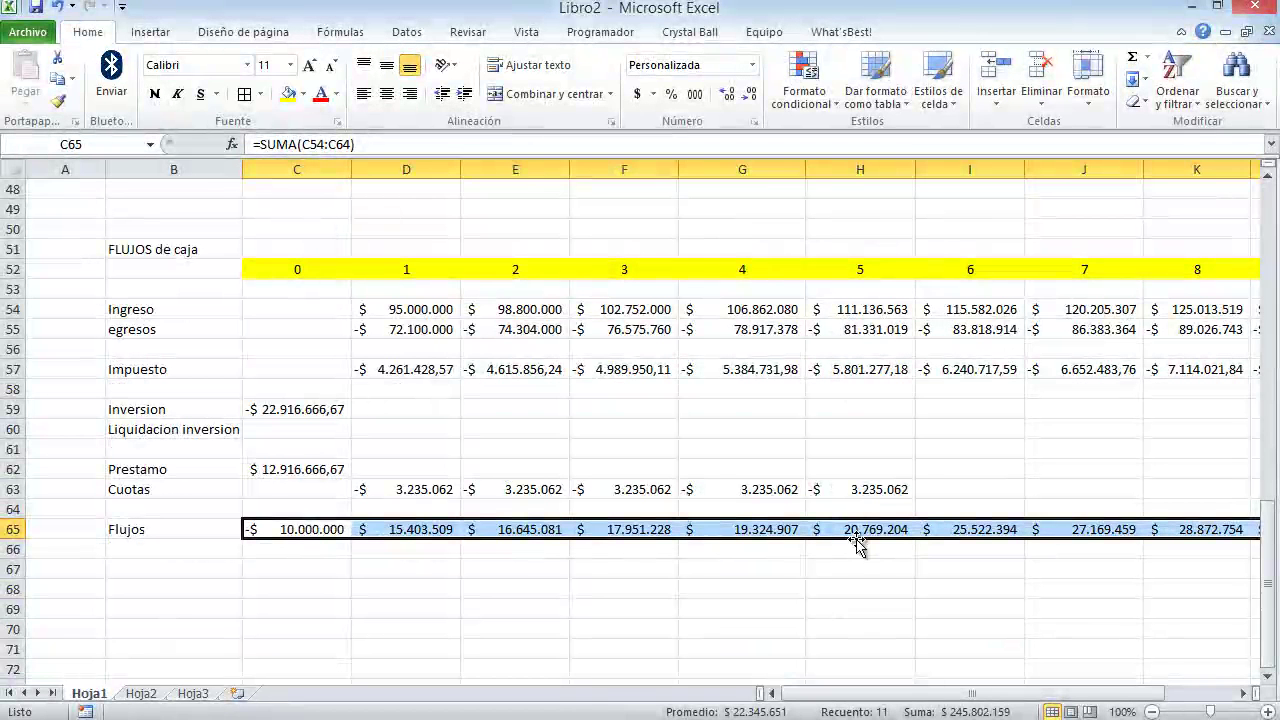
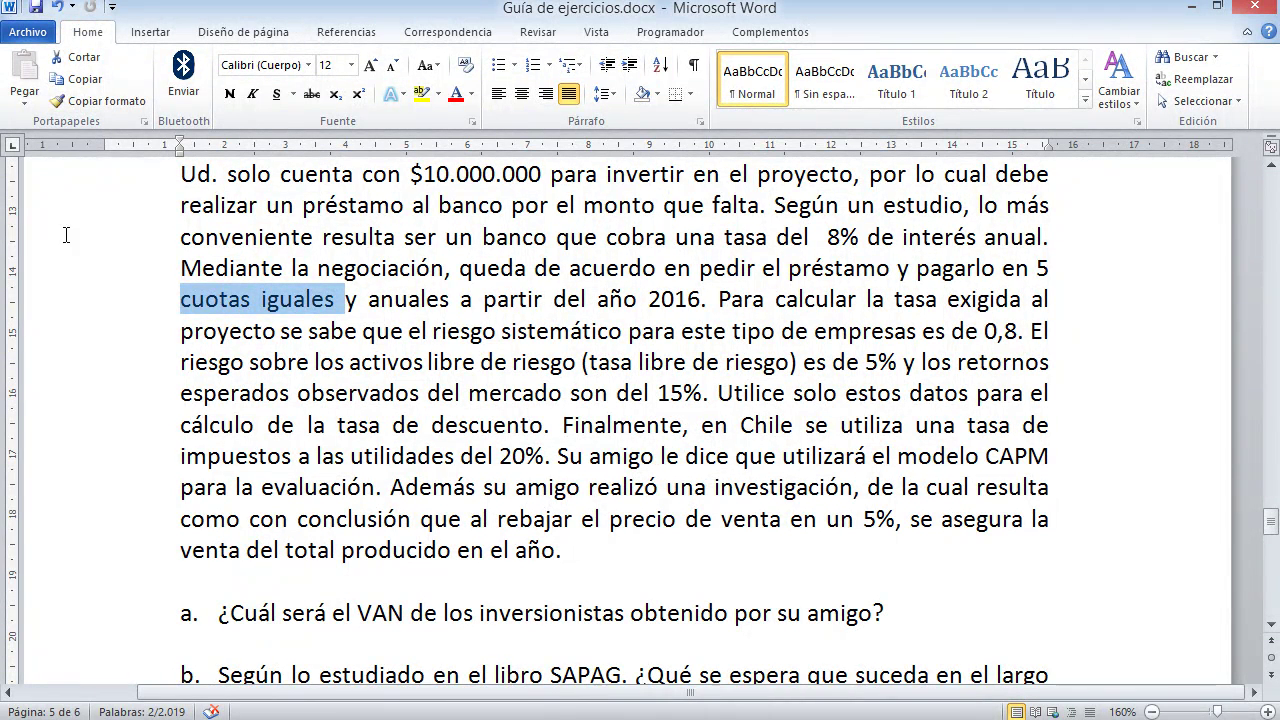
Insert a blank equation on a new line between the problem statement and question a.
click(582, 553)
key(Return)
key(Return)
scroll(563, 455, down, 1)
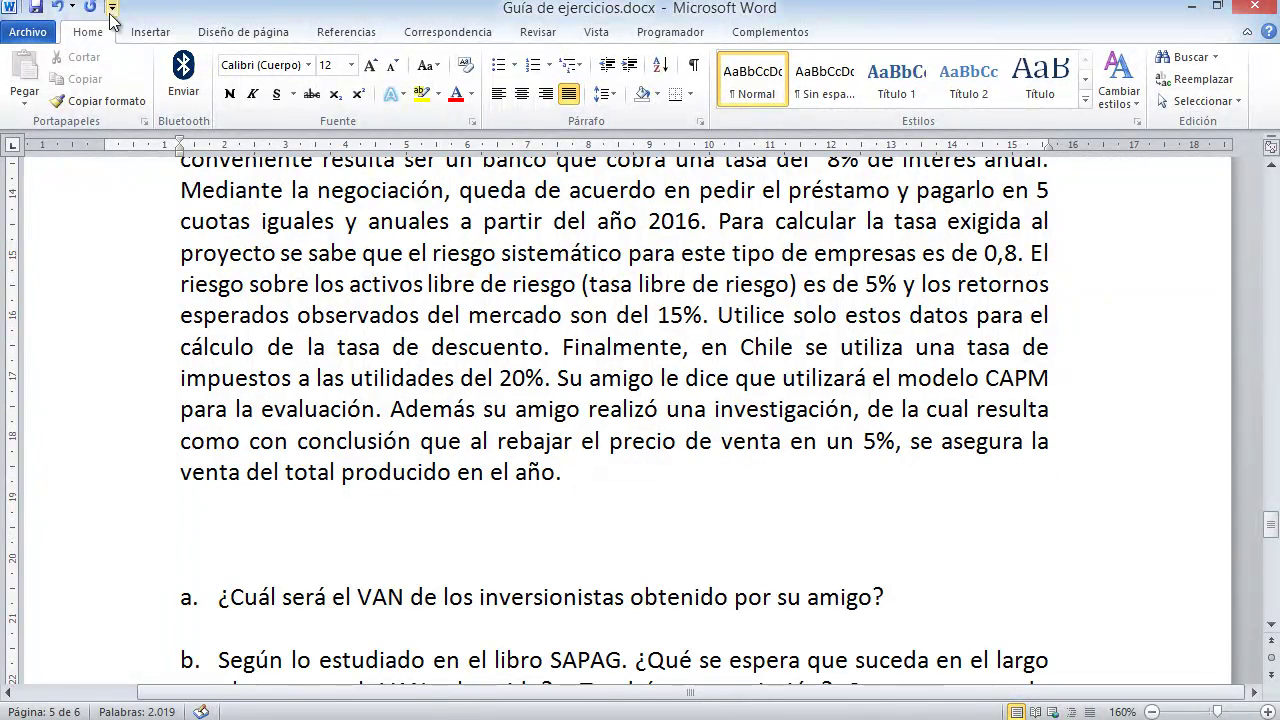
click(150, 32)
click(1187, 70)
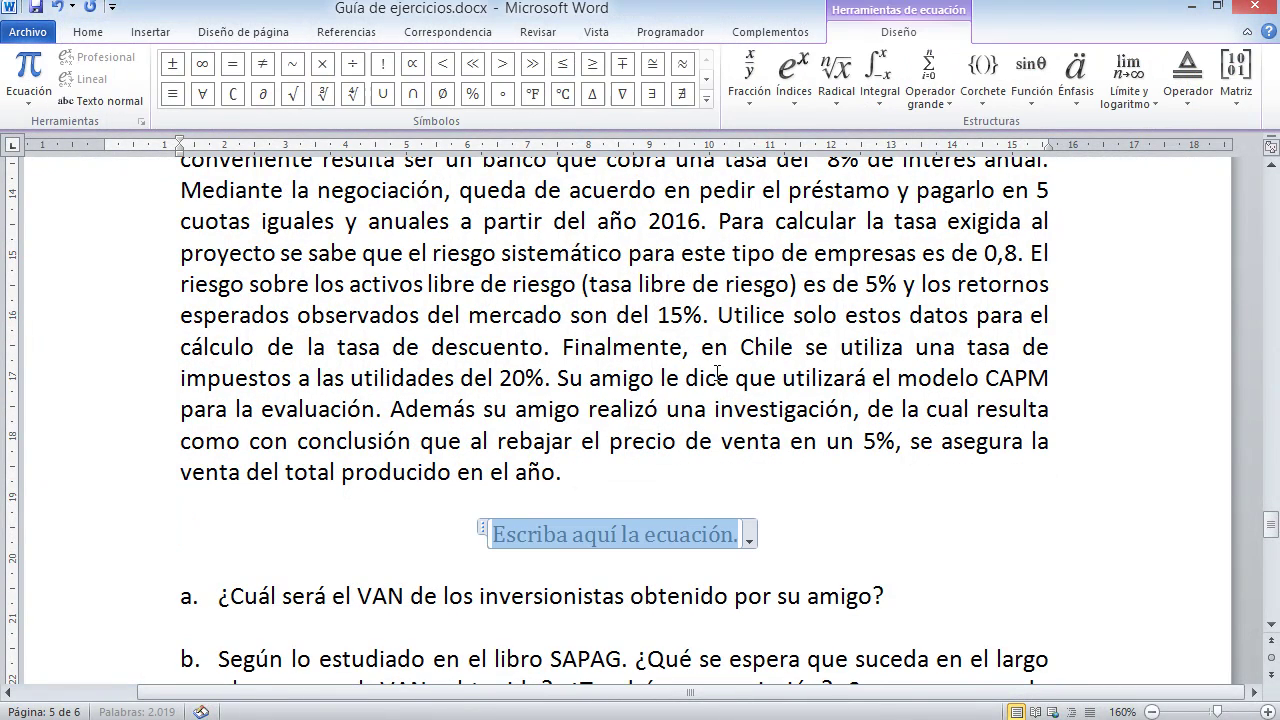
Begin the discount rate equation with tasa = r_f + (e(r_m, with f and m as subscripts.
text(ta)
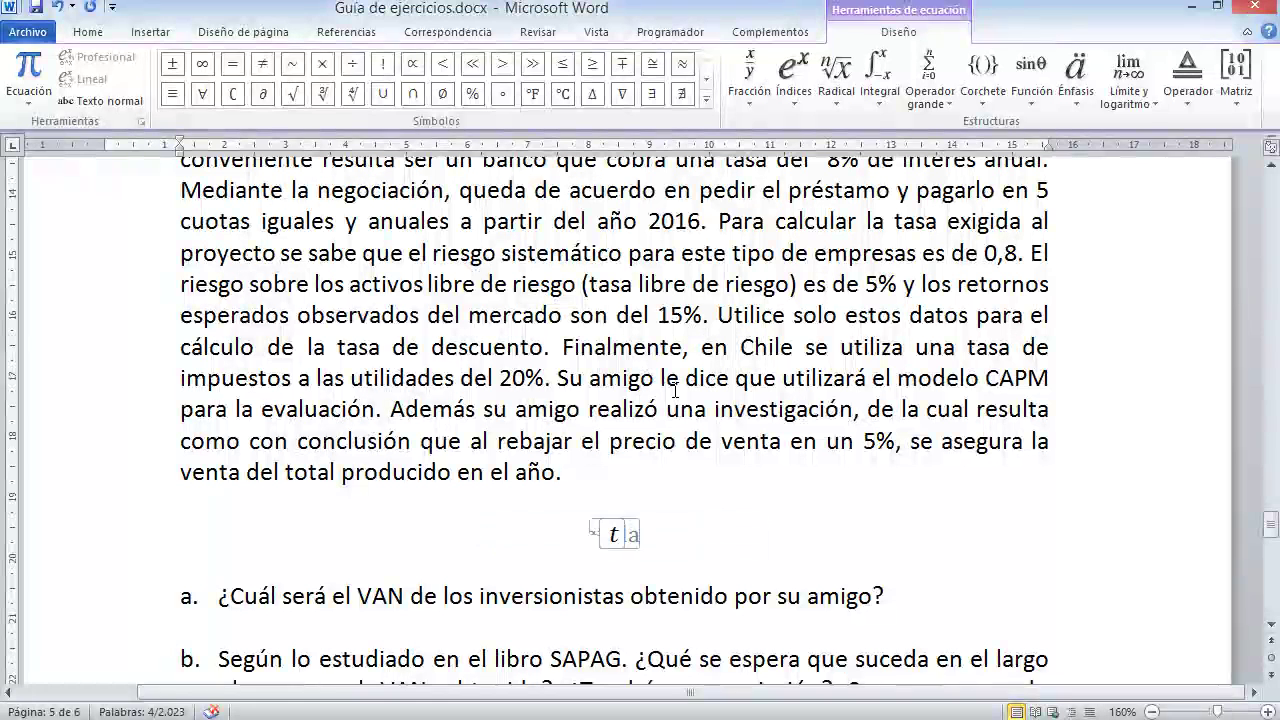
text(sa=)
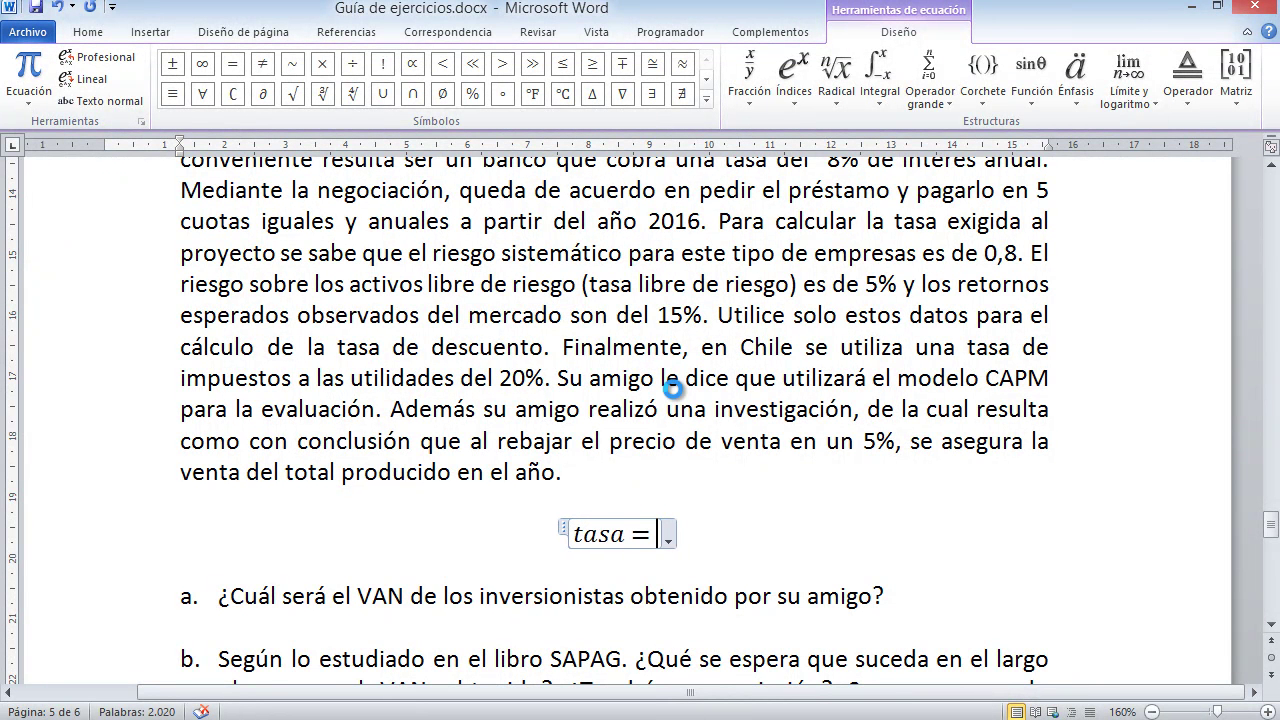
text( r_f)
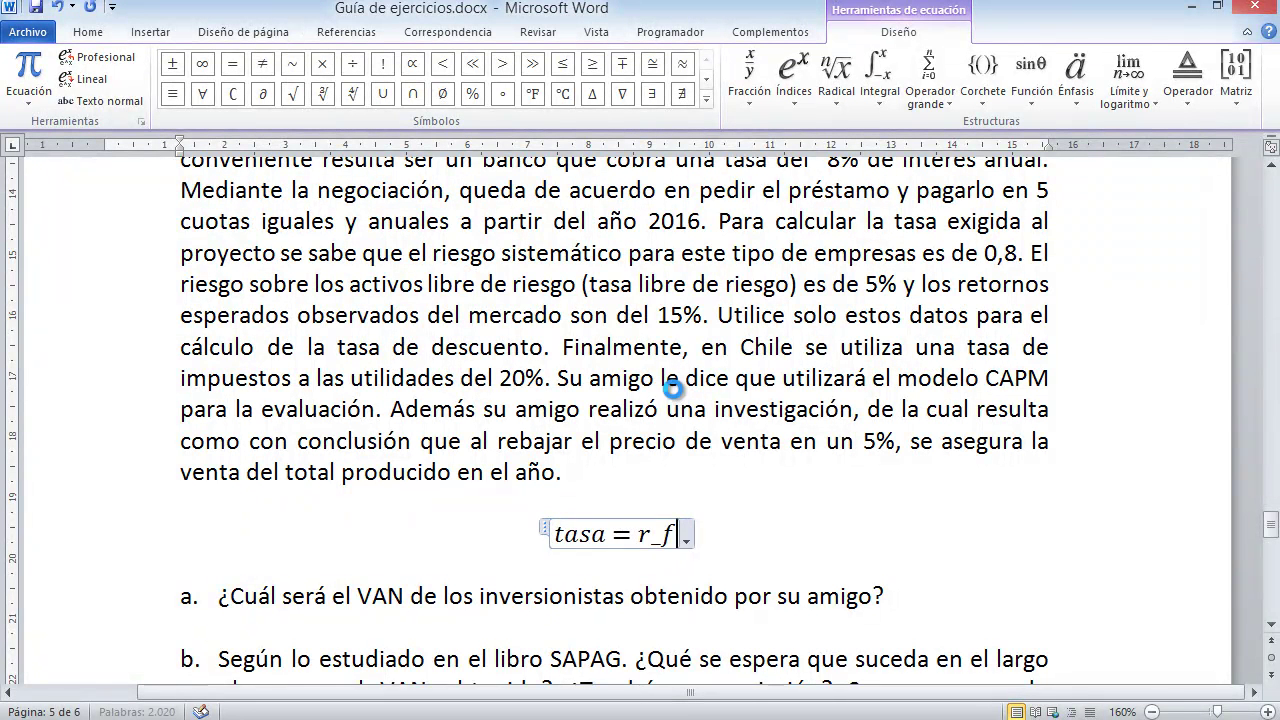
text( +)
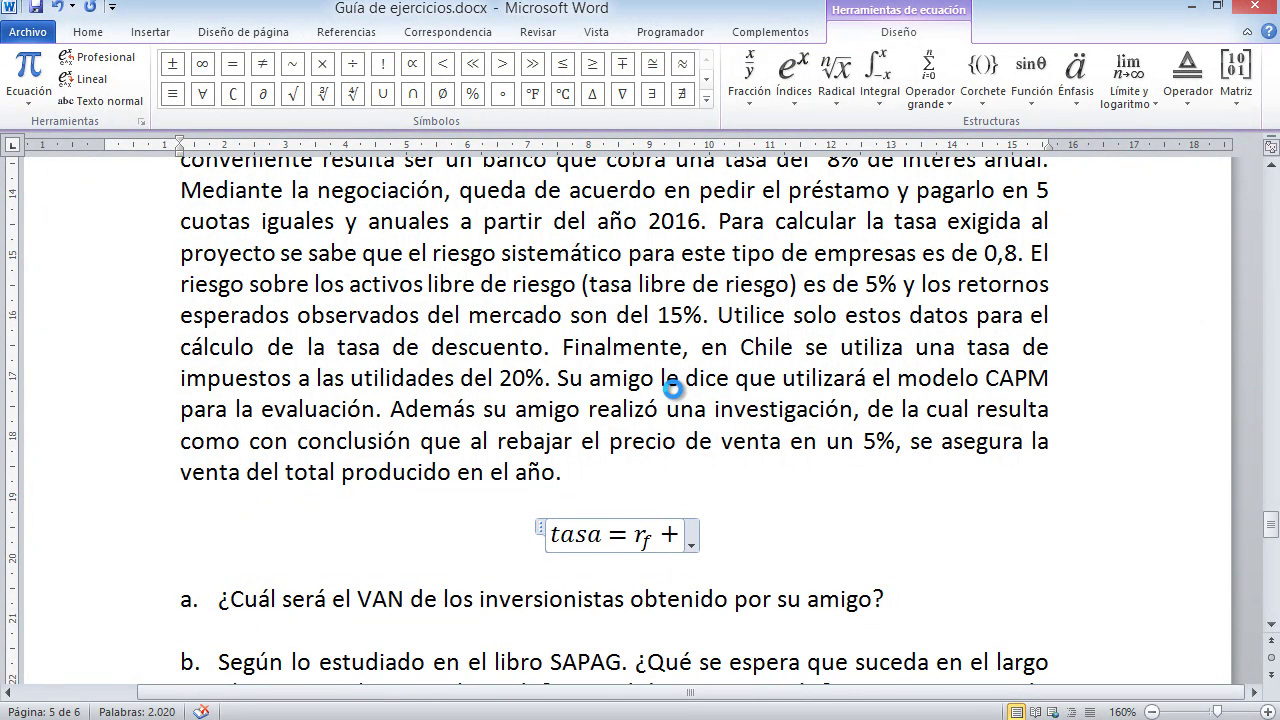
text((e)
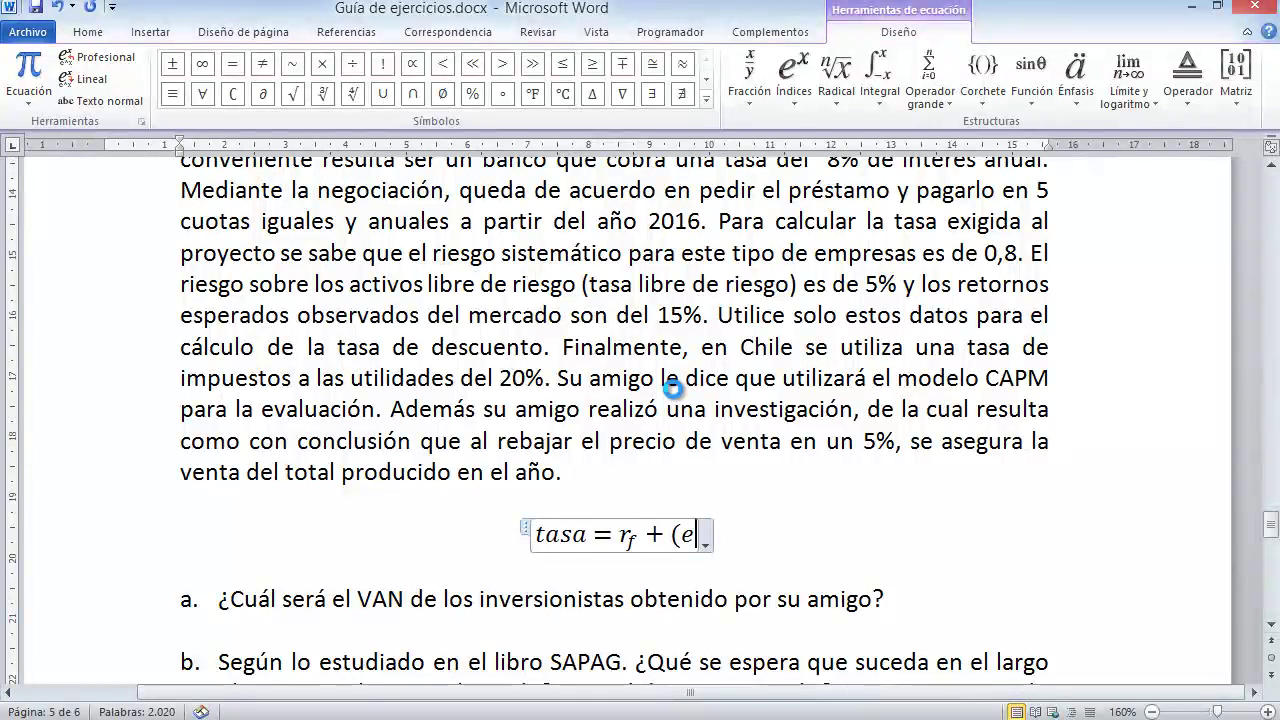
text((r_)
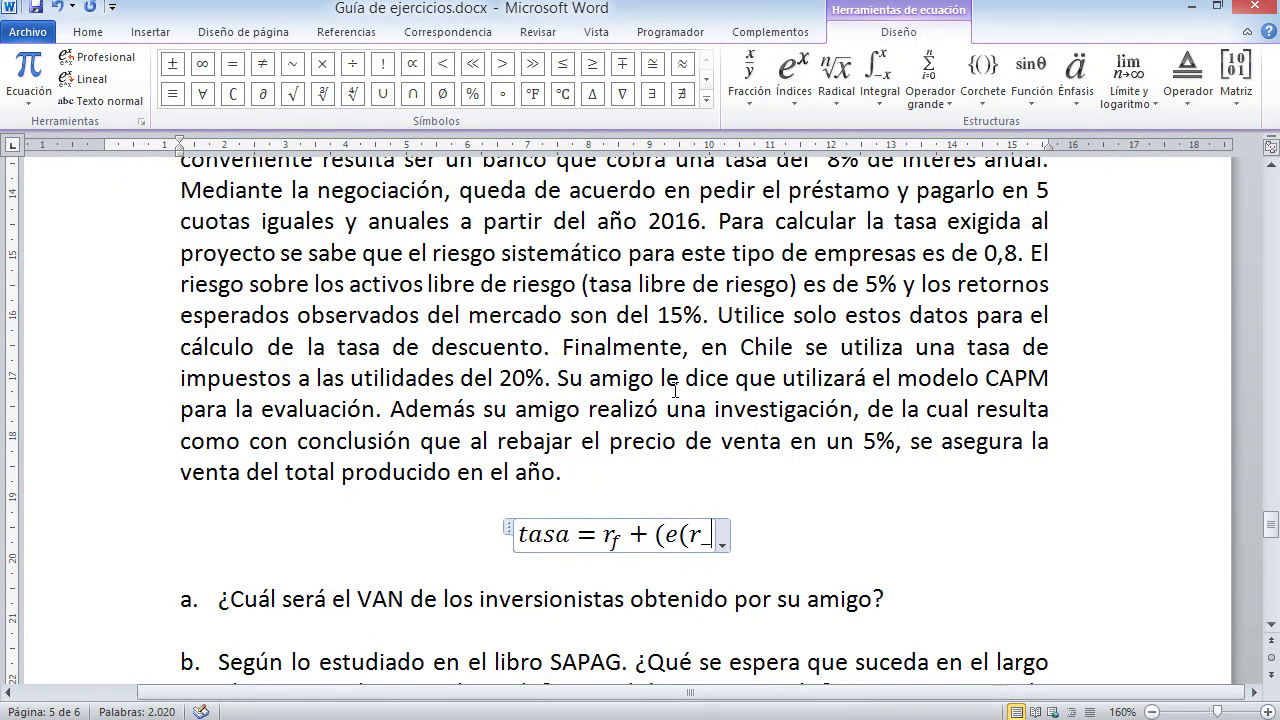
text(m)
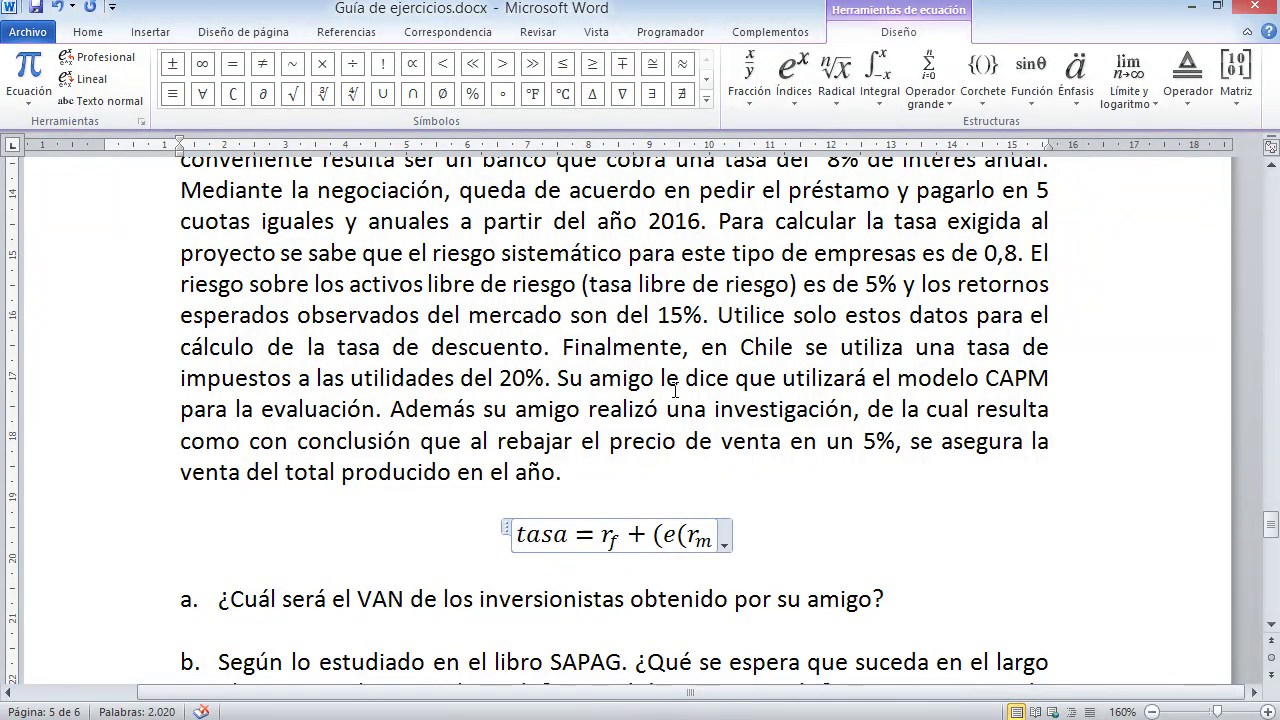
Replace the lowercase e before (r_m in the equation with a capital E.
key(Left)
key(Left)
key(Left)
key(BackSpace)
text(E)
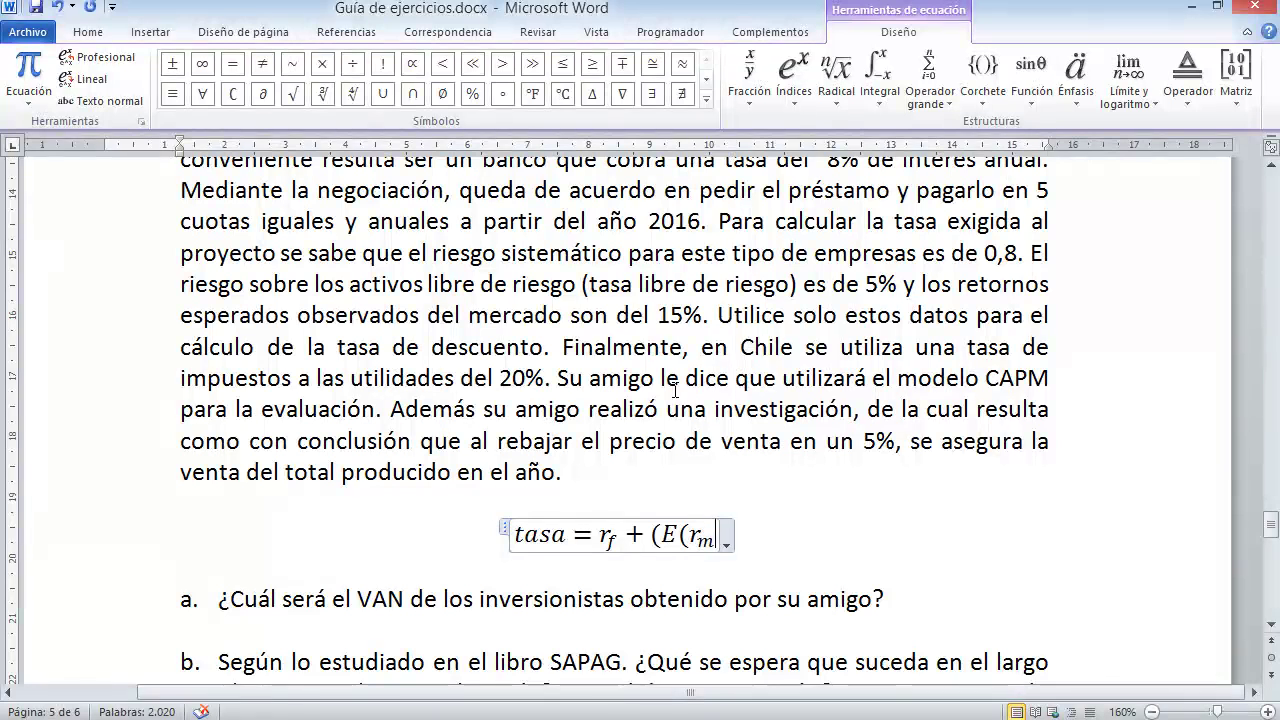
Complete the CAPM equation as tasa = r_f + (E(r_m) − r_f) * beta.
text())
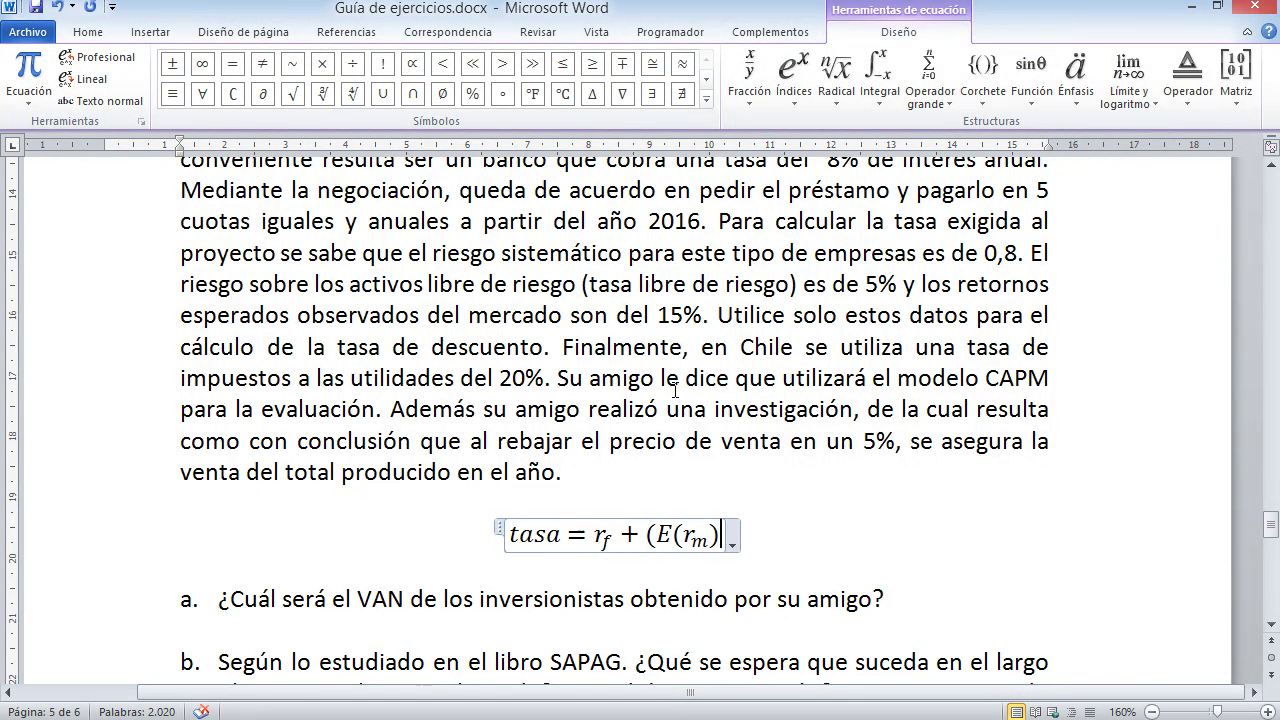
text(-r_)
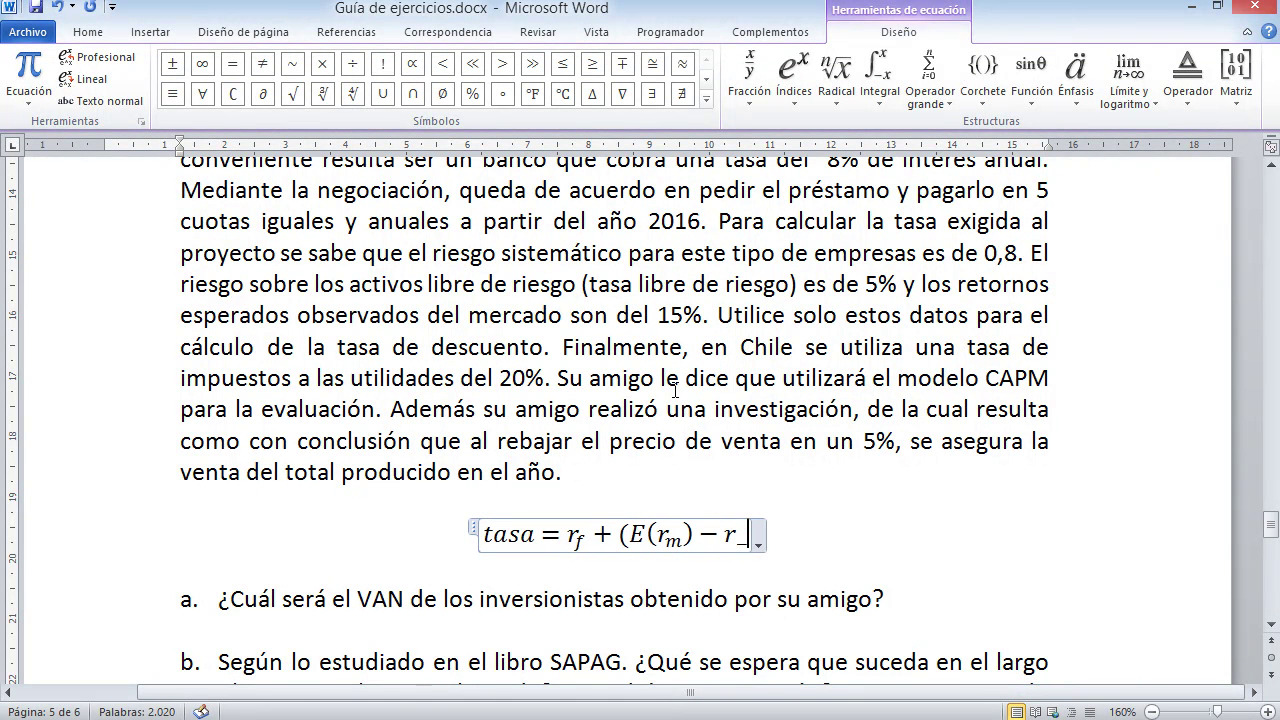
text(f)*beta)
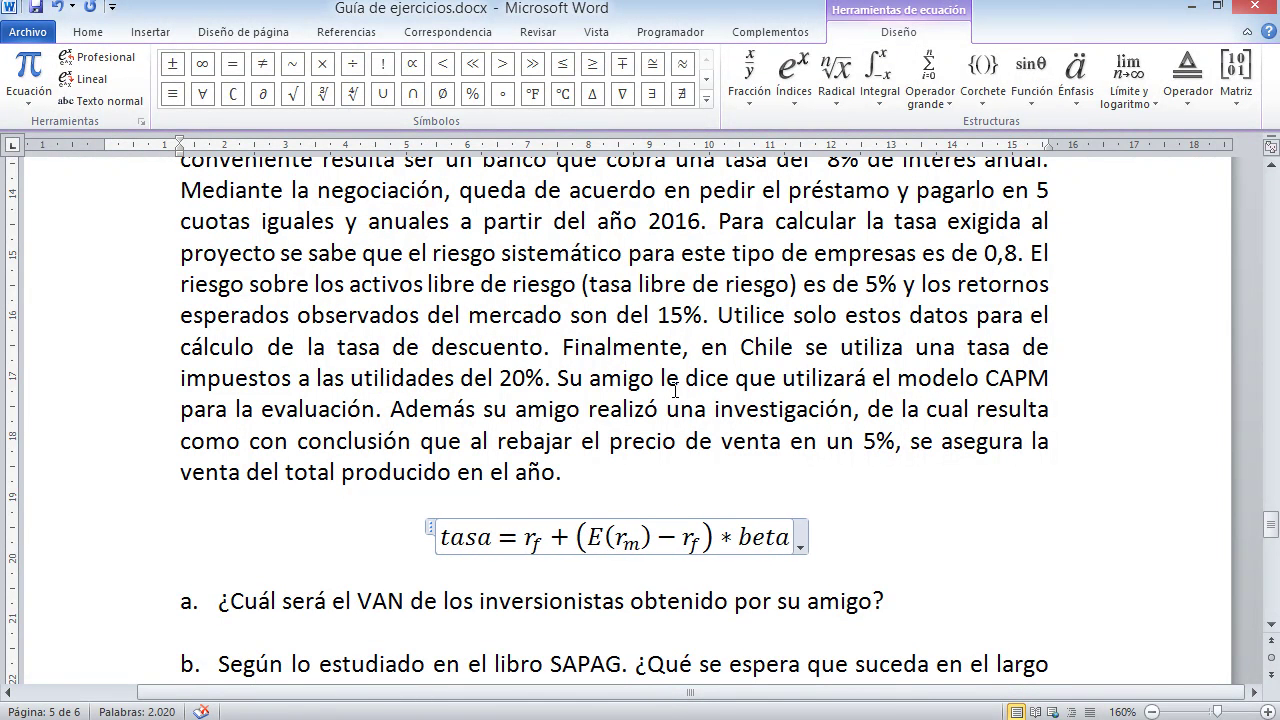
Add a second equation line substituting the values: tasa = 0,05 + (0,15 − 0,05) * 0,8.
key(Return)
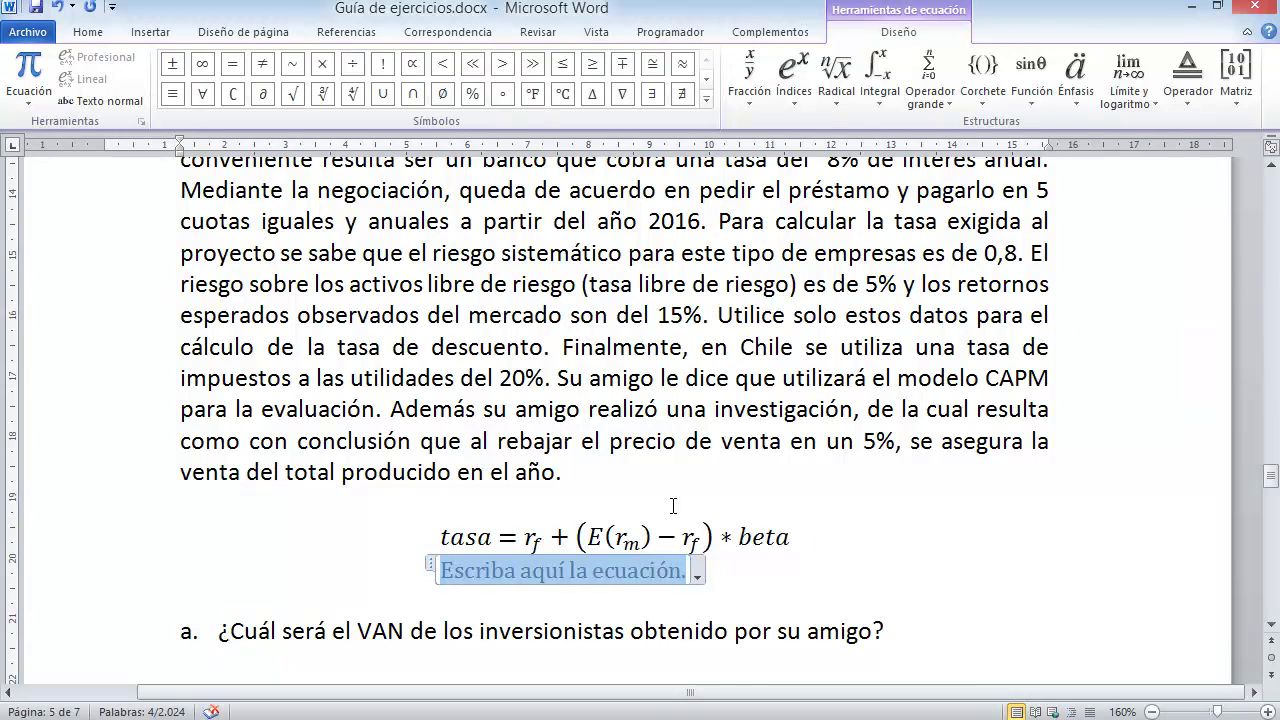
text(tasa = )
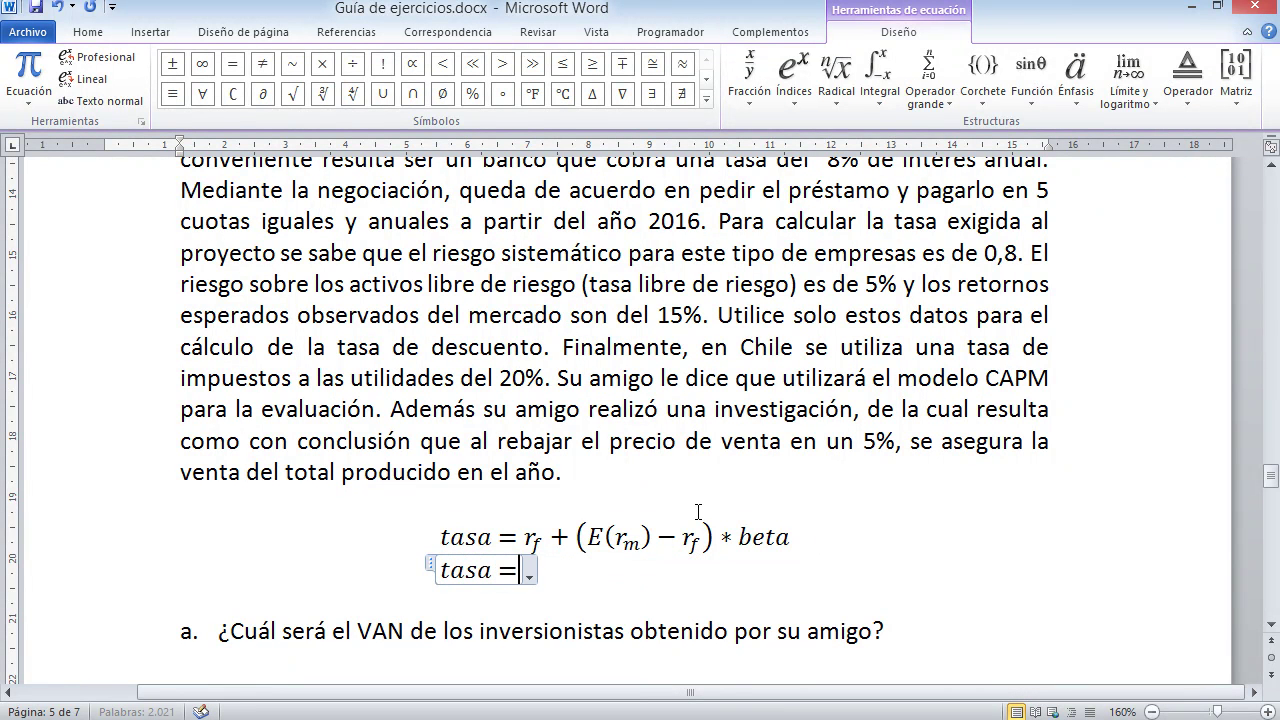
text(0,)
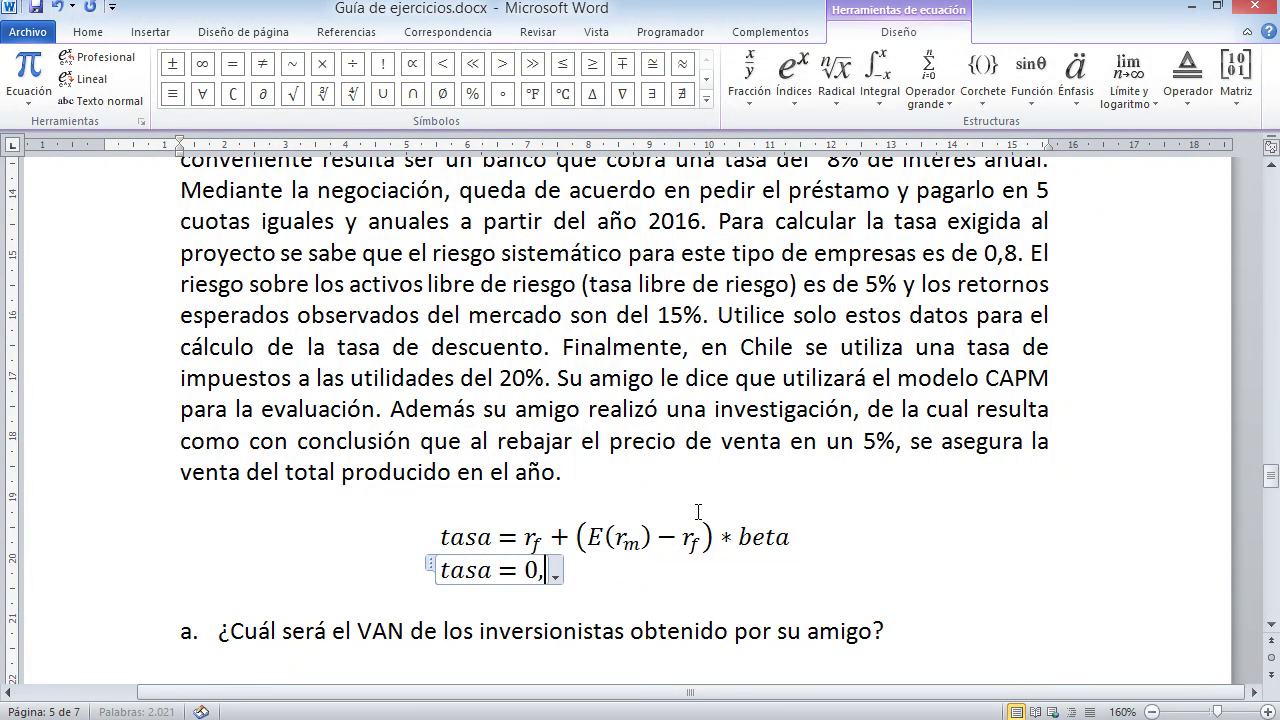
text(05 + ())
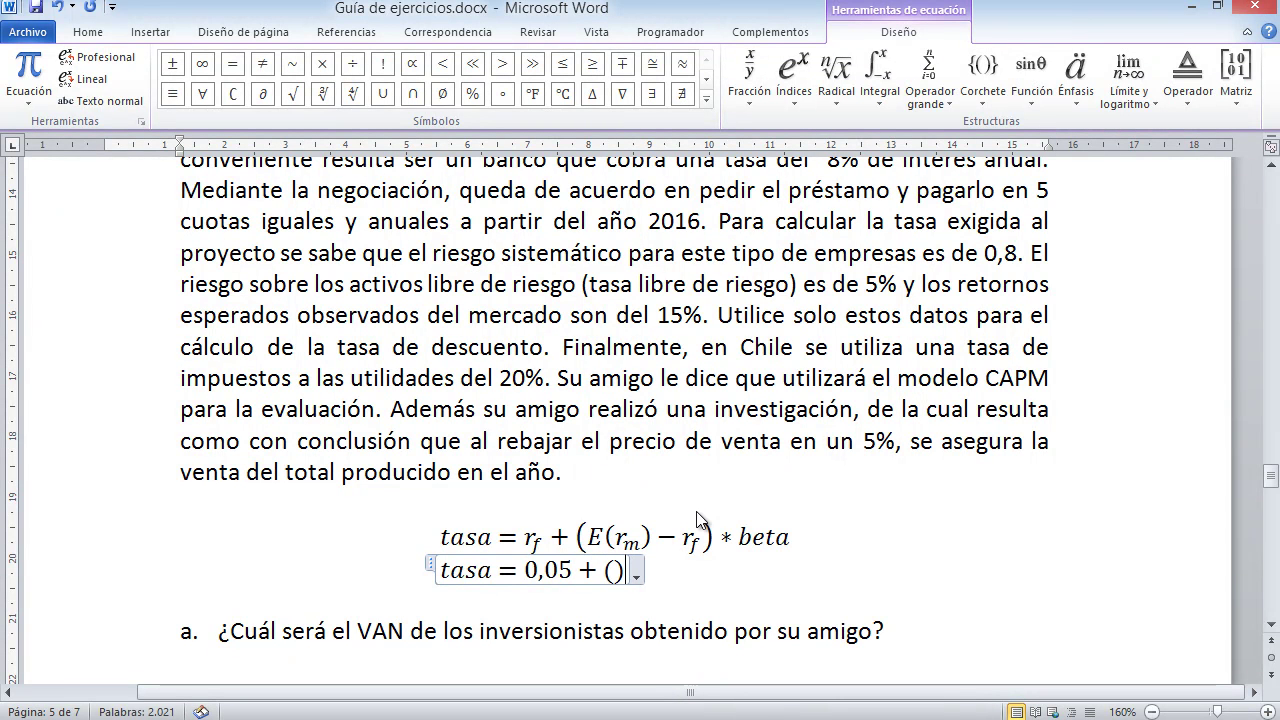
key(Left)
text(0,15-)
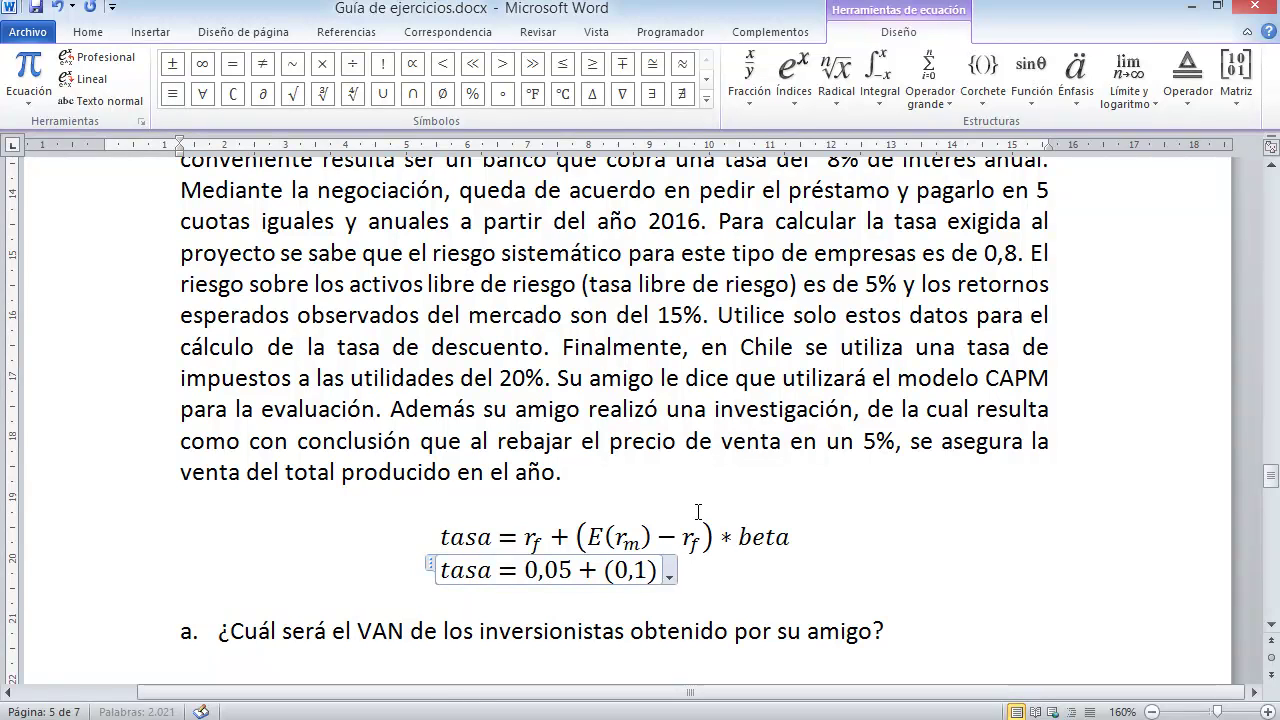
text(0,05)
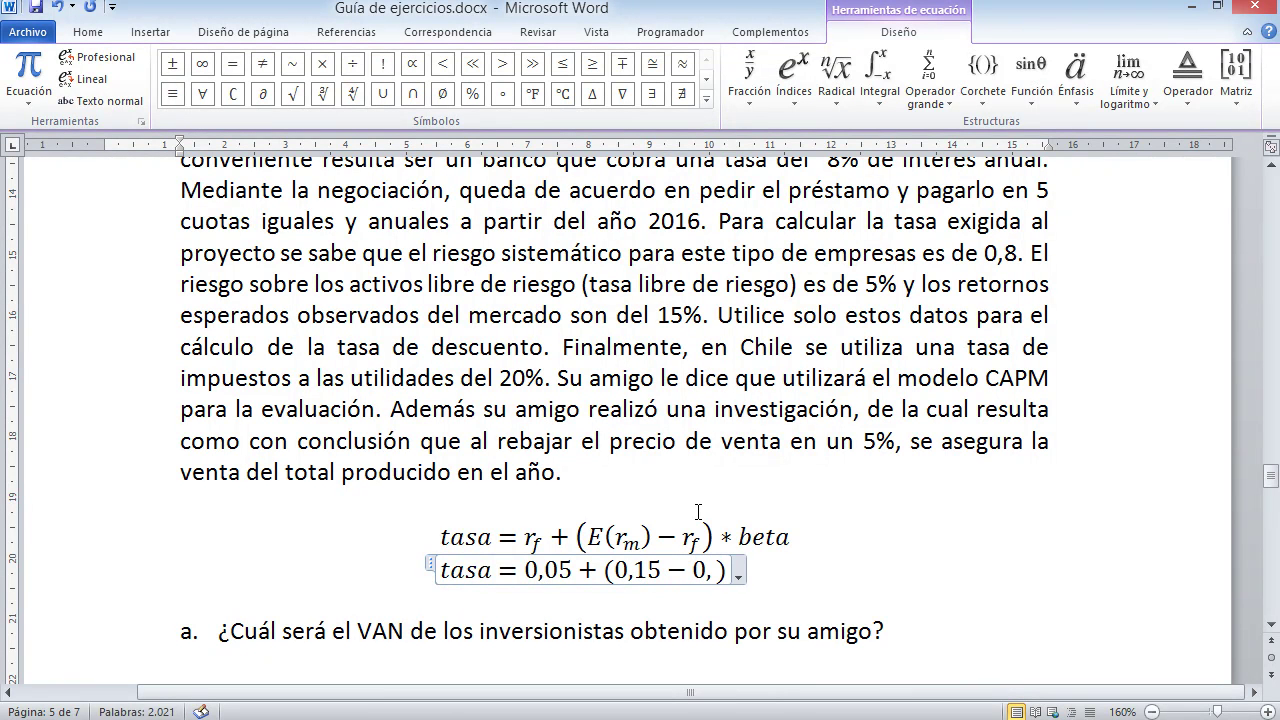
key(Right)
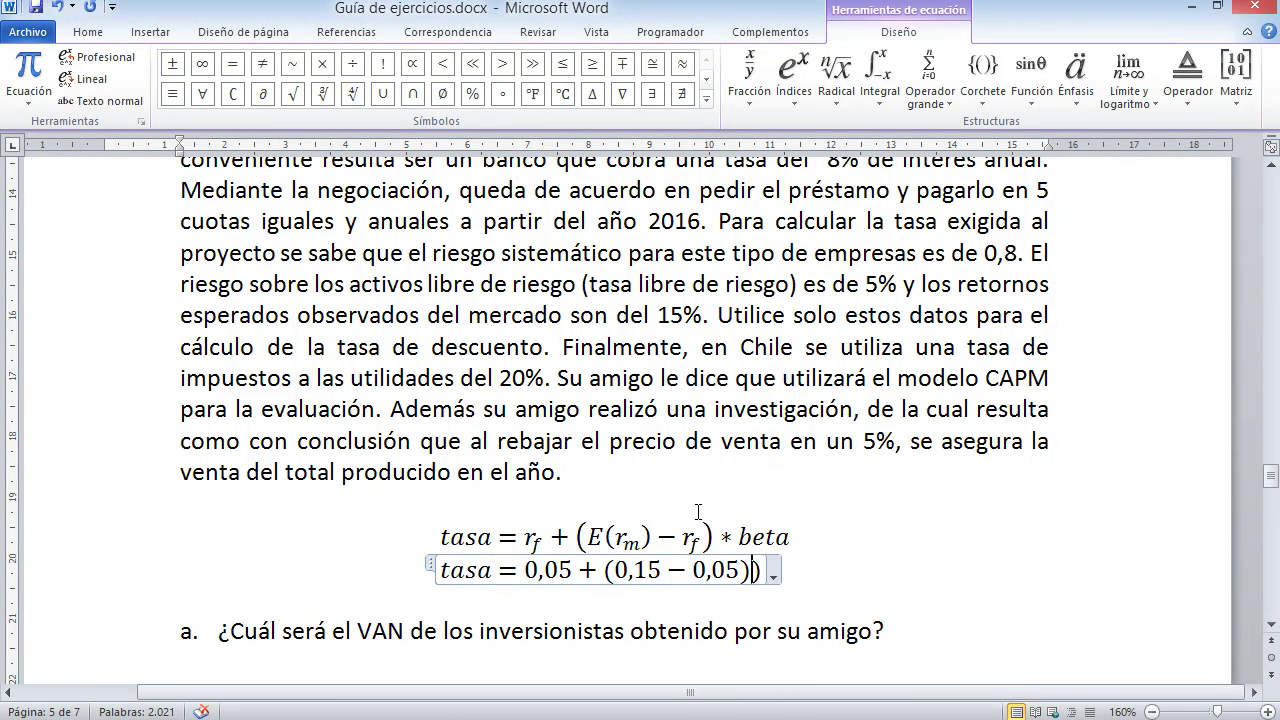
text(*)
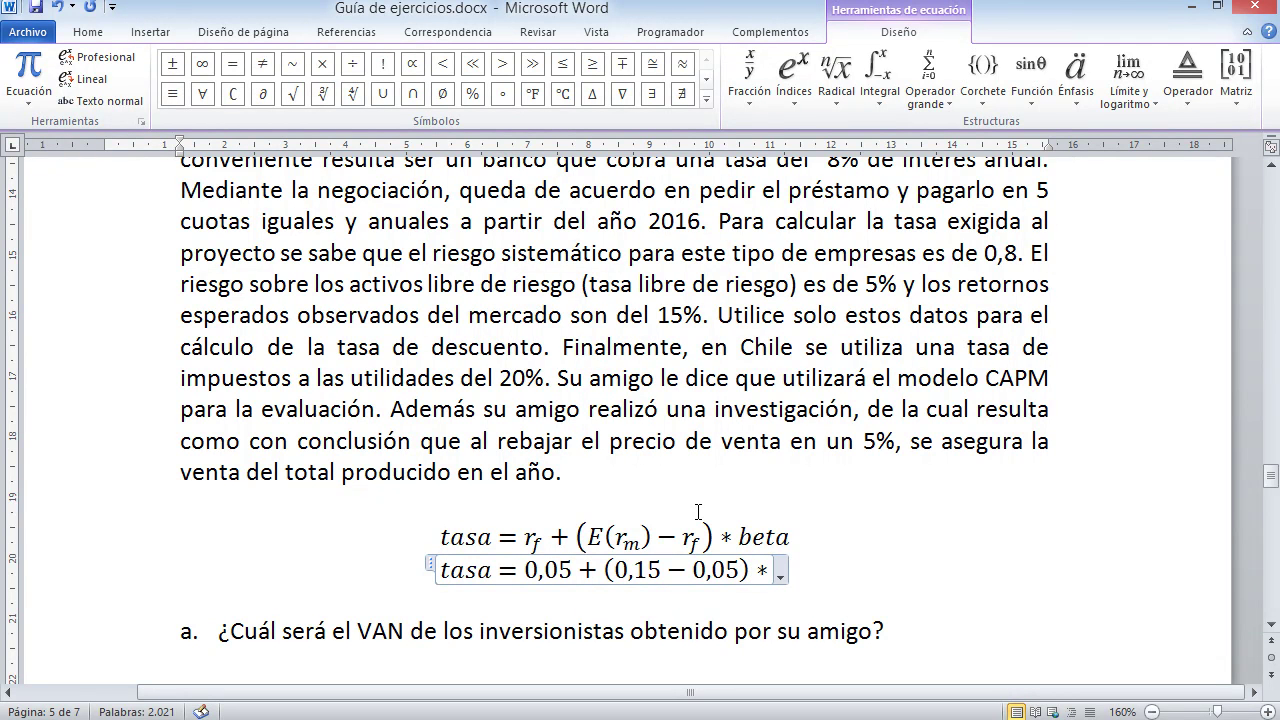
text(0,8)
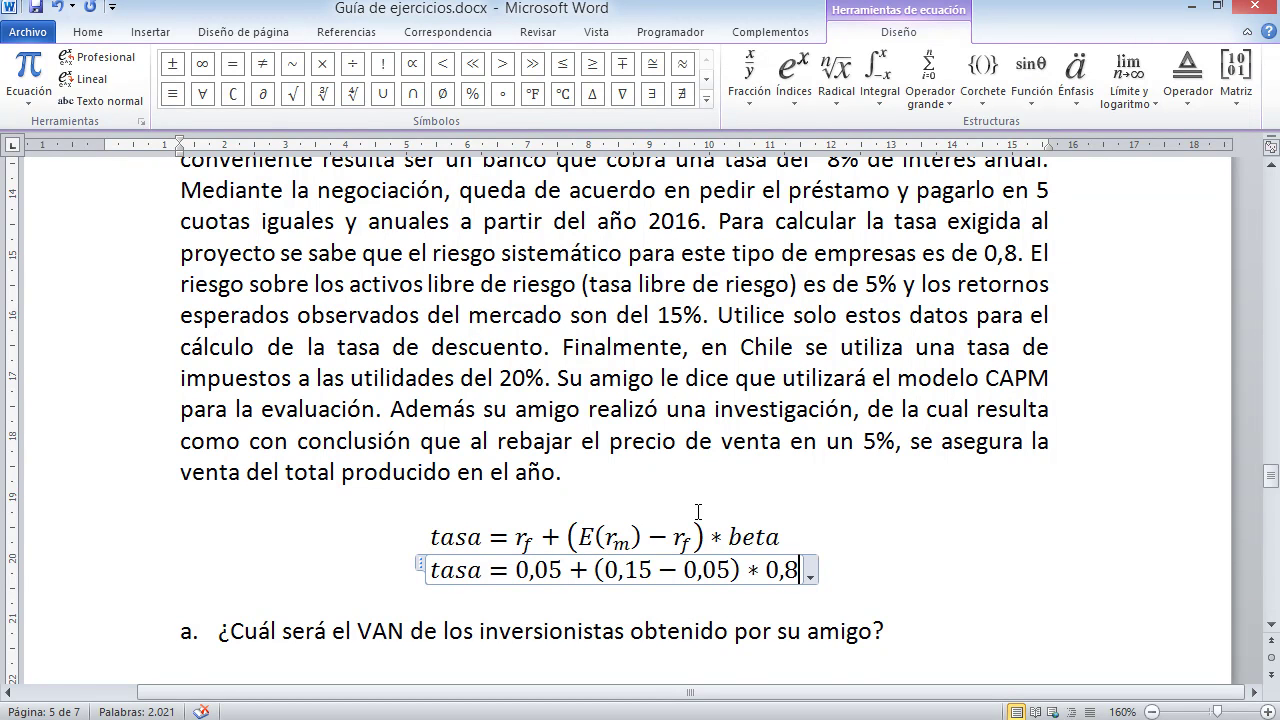
Add a third equation line giving the resulting rate as tasa = 13%.
key(Return)
text(ta)
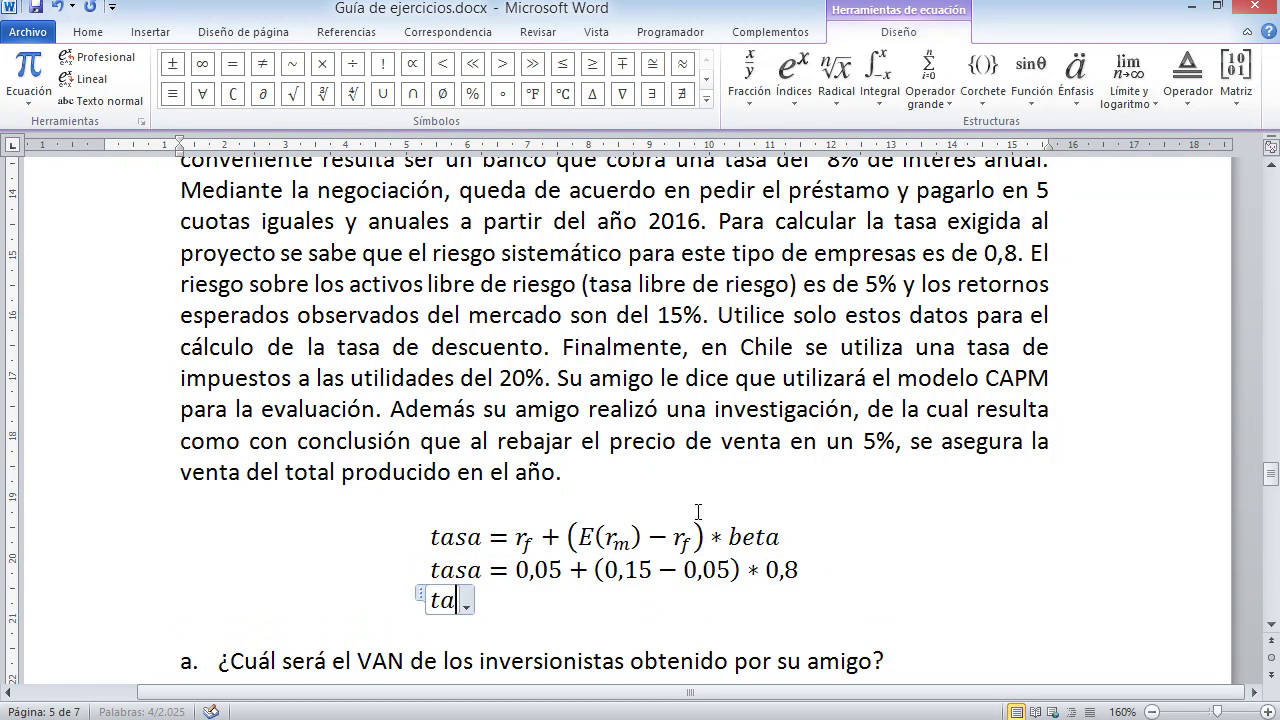
text(sa? 13%)
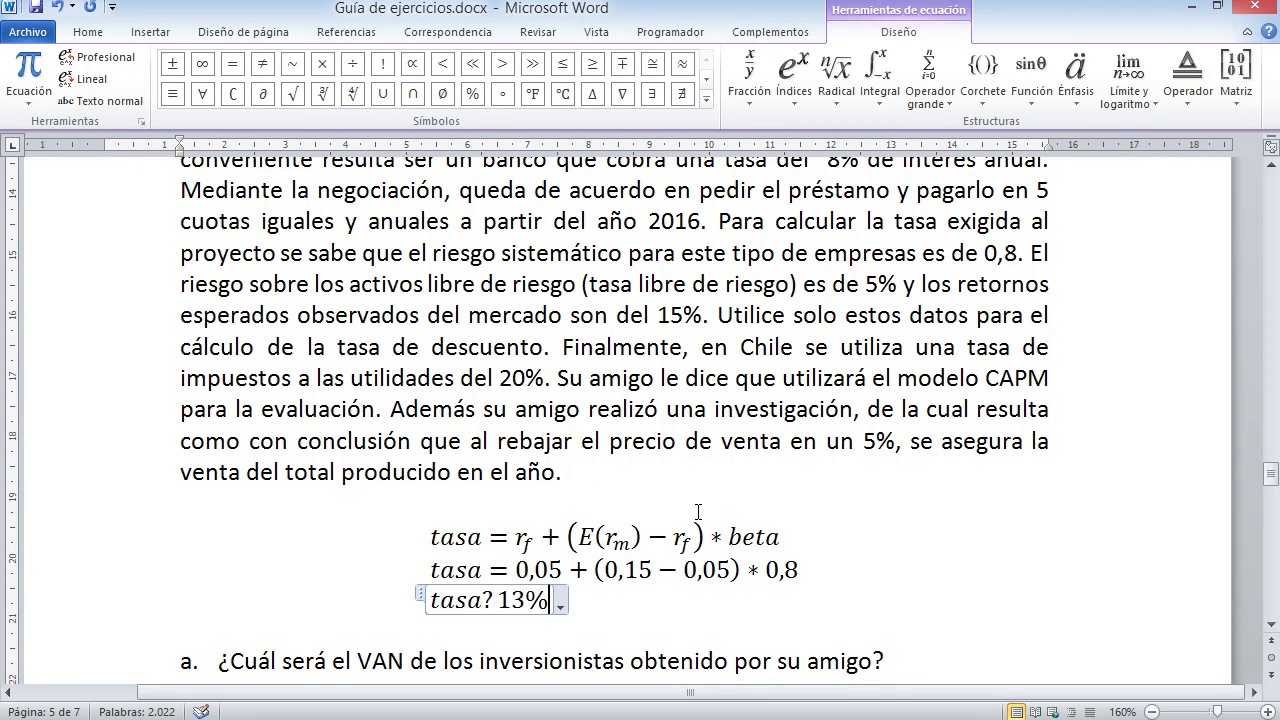
key(Left)
key(Left)
key(Left)
key(BackSpace)
text(=)
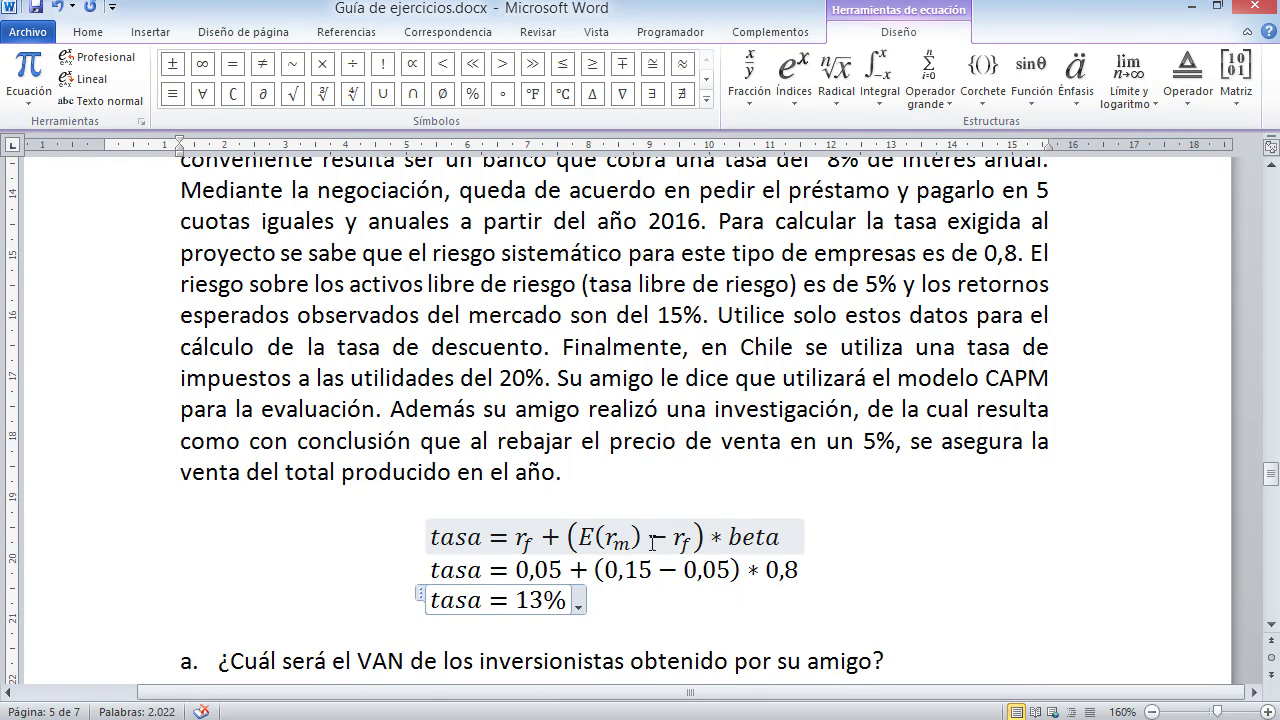
Switch to the Excel workbook and enter the label Tasa in B67 with the value 0,13 in C67.
scroll(705, 449, down, 4)
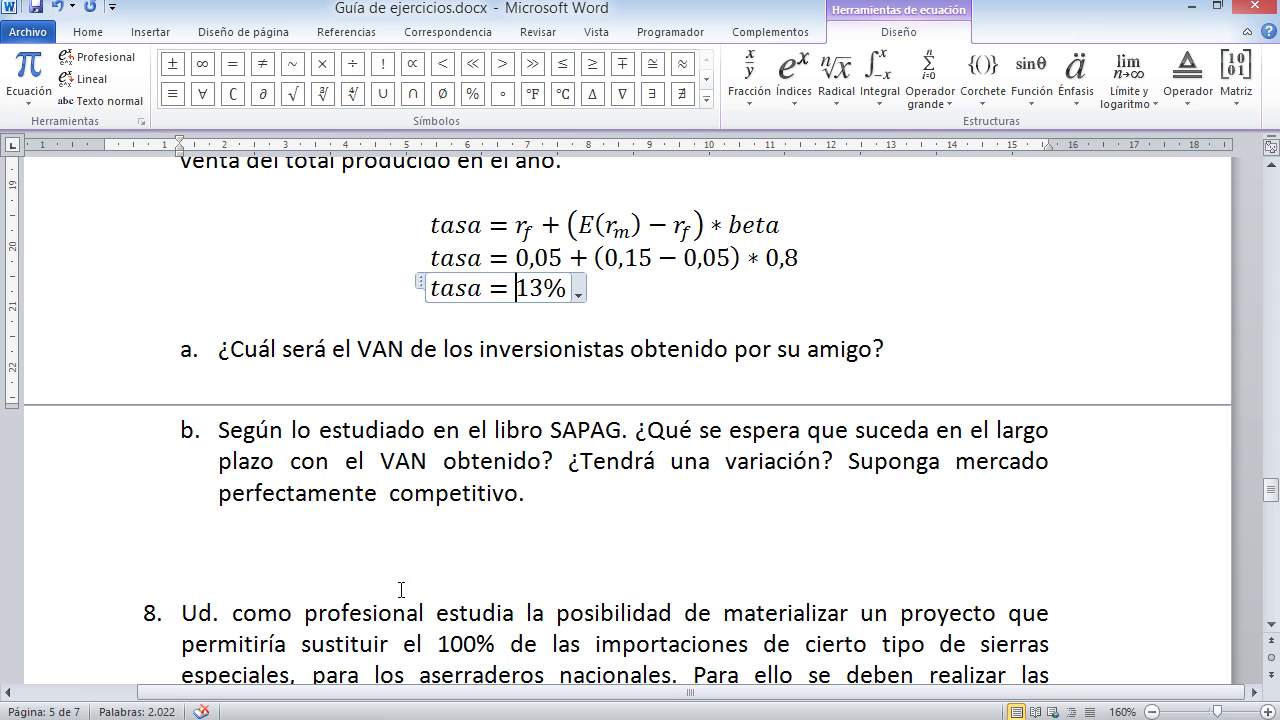
click(314, 644)
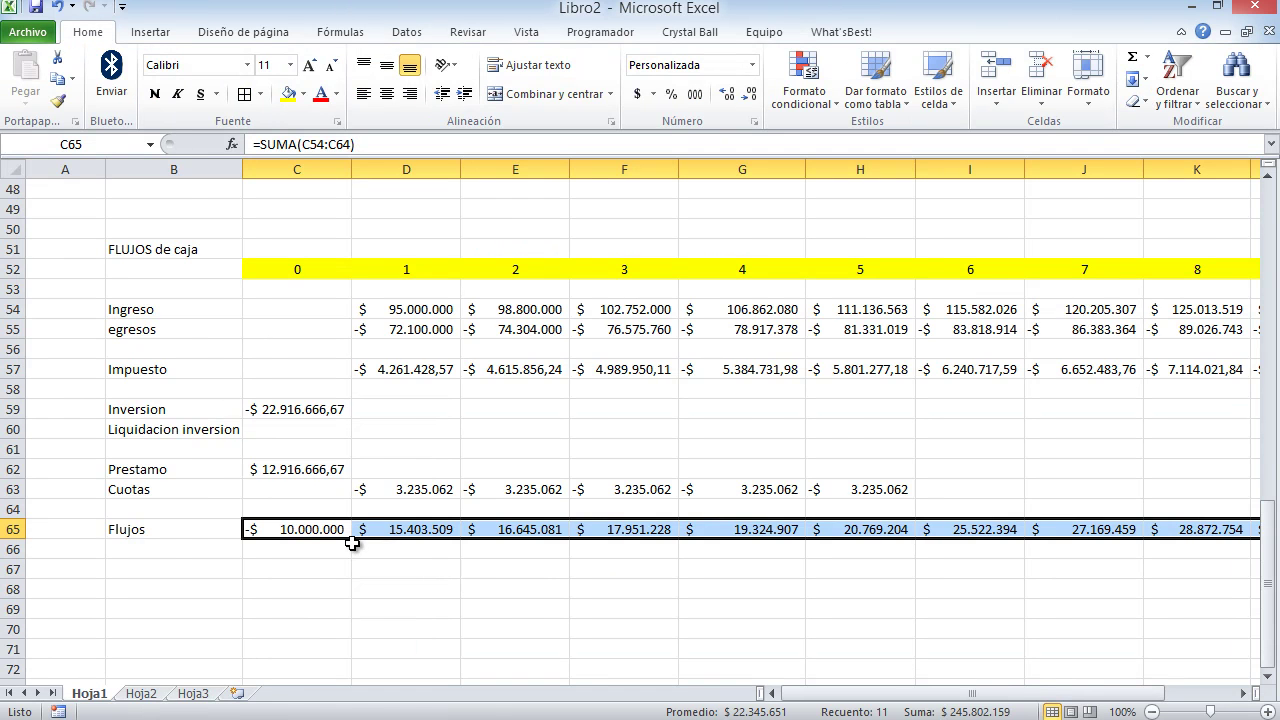
scroll(352, 543, down, 1)
click(127, 513)
text(Tasa)
key(Tab)
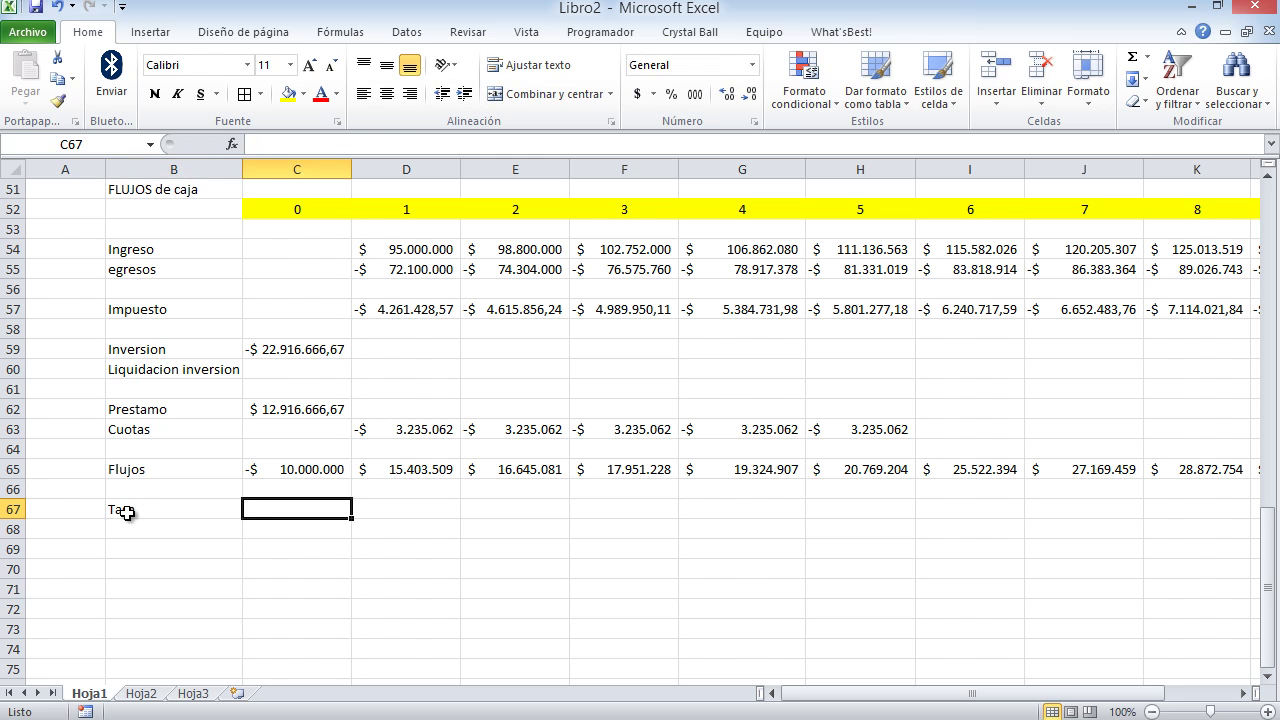
text(0,13)
key(Return)
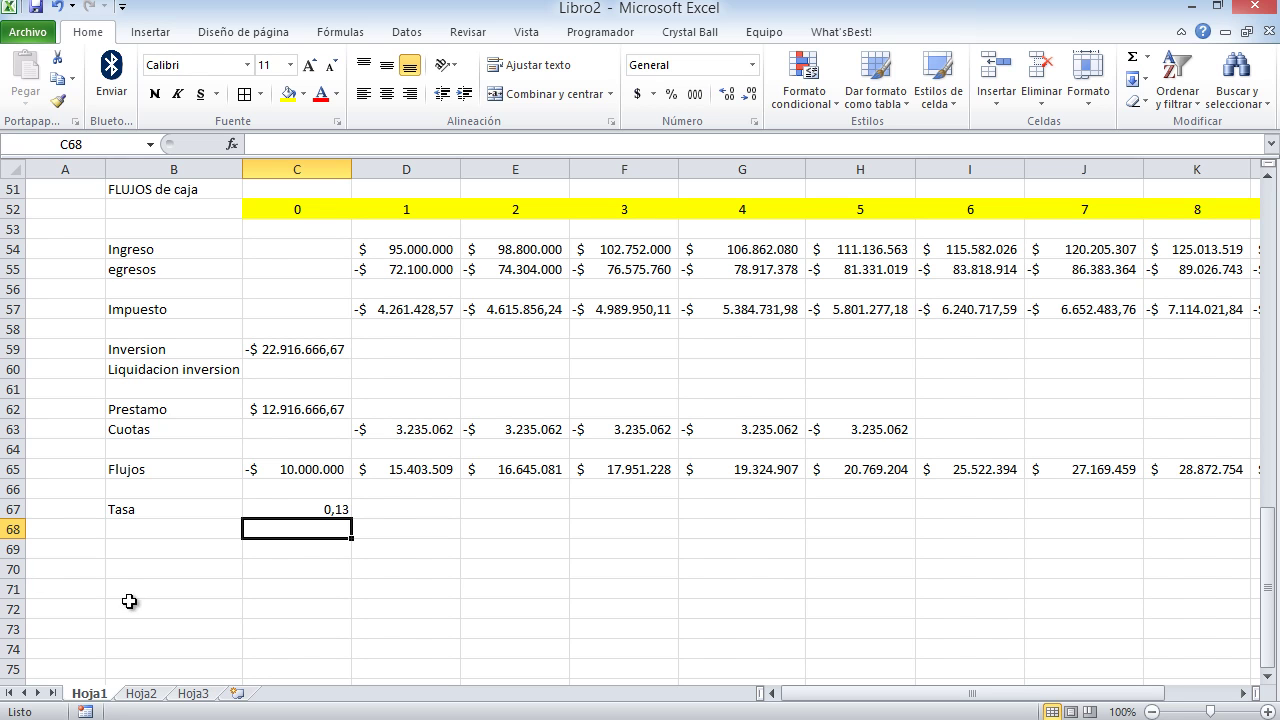
click(311, 546)
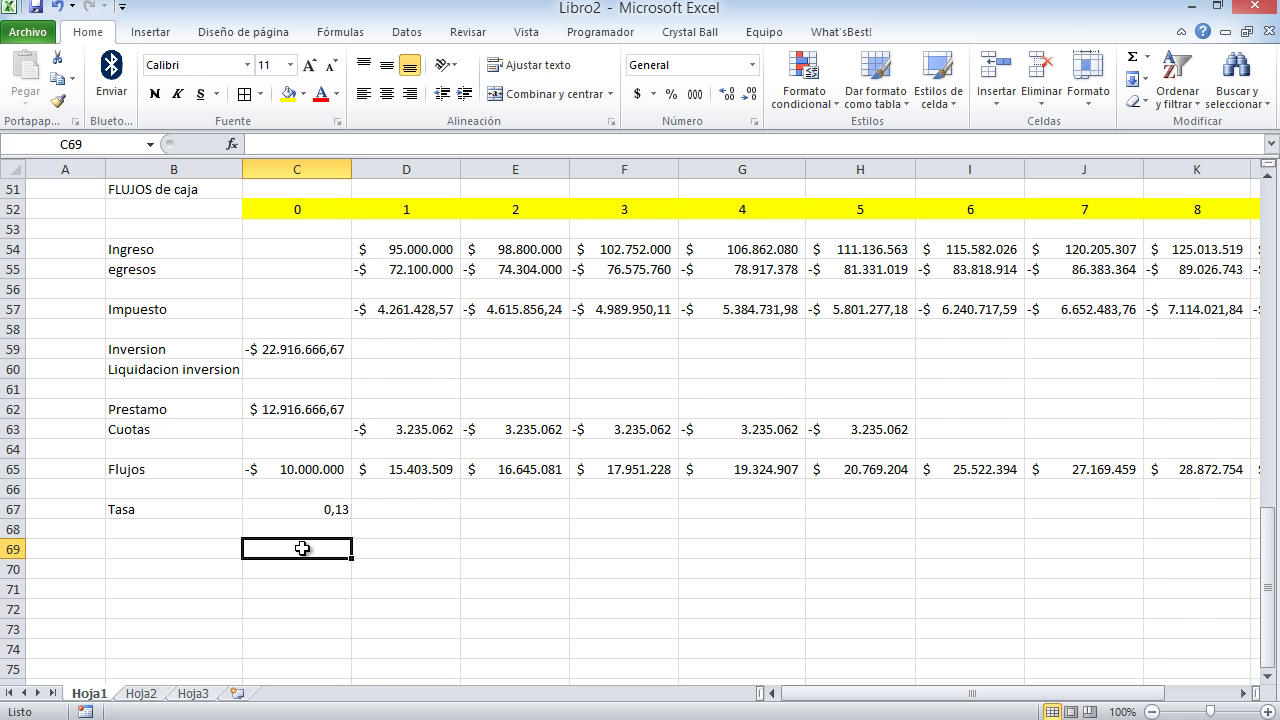
click(416, 549)
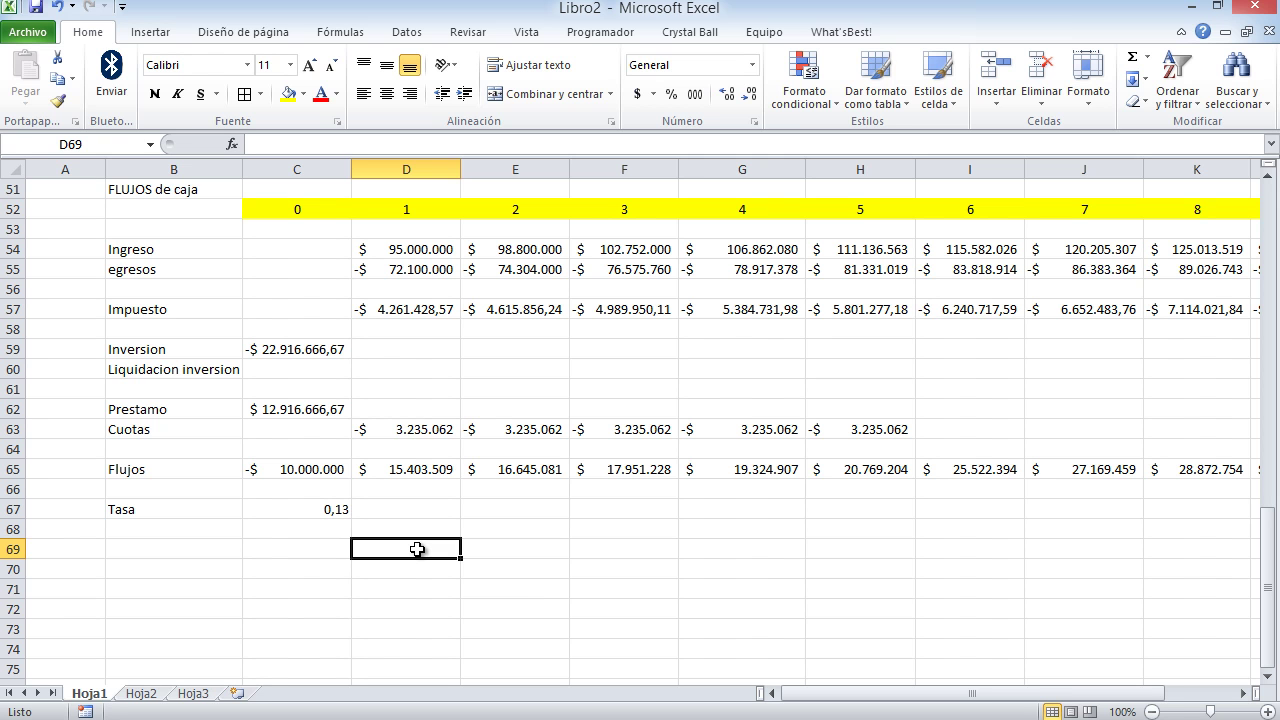
key(Left)
key(Left)
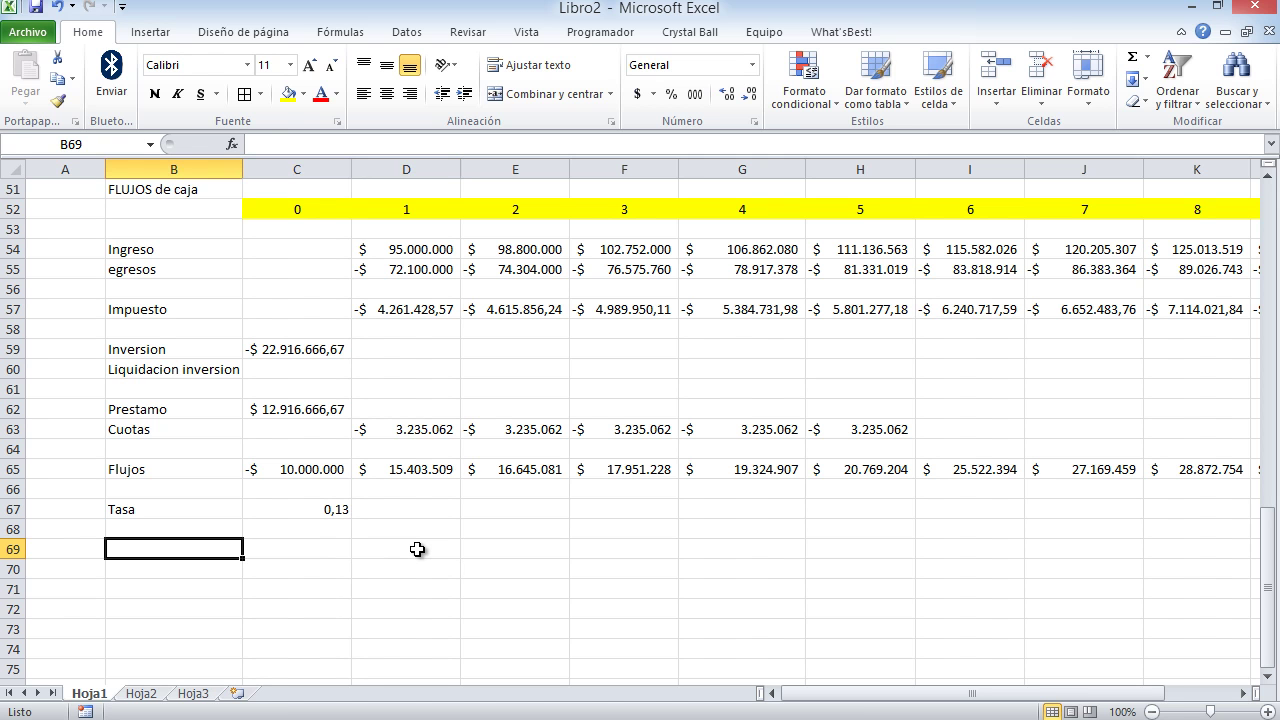
text(años)
key(Tab)
text(1)
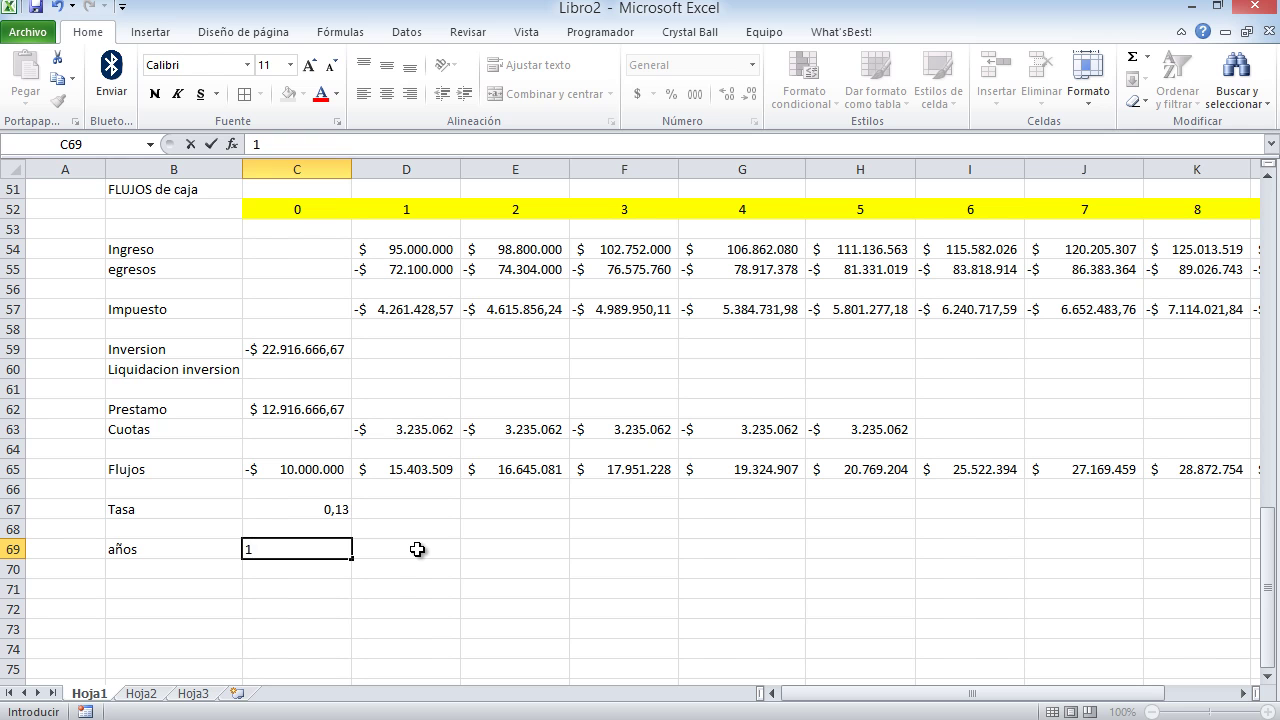
key(BackSpace)
key(Left)
key(BackSpace)
Enter the year 1 discounted flow in D69 with the formula =D65/((1+C67)^D52).
click(415, 548)
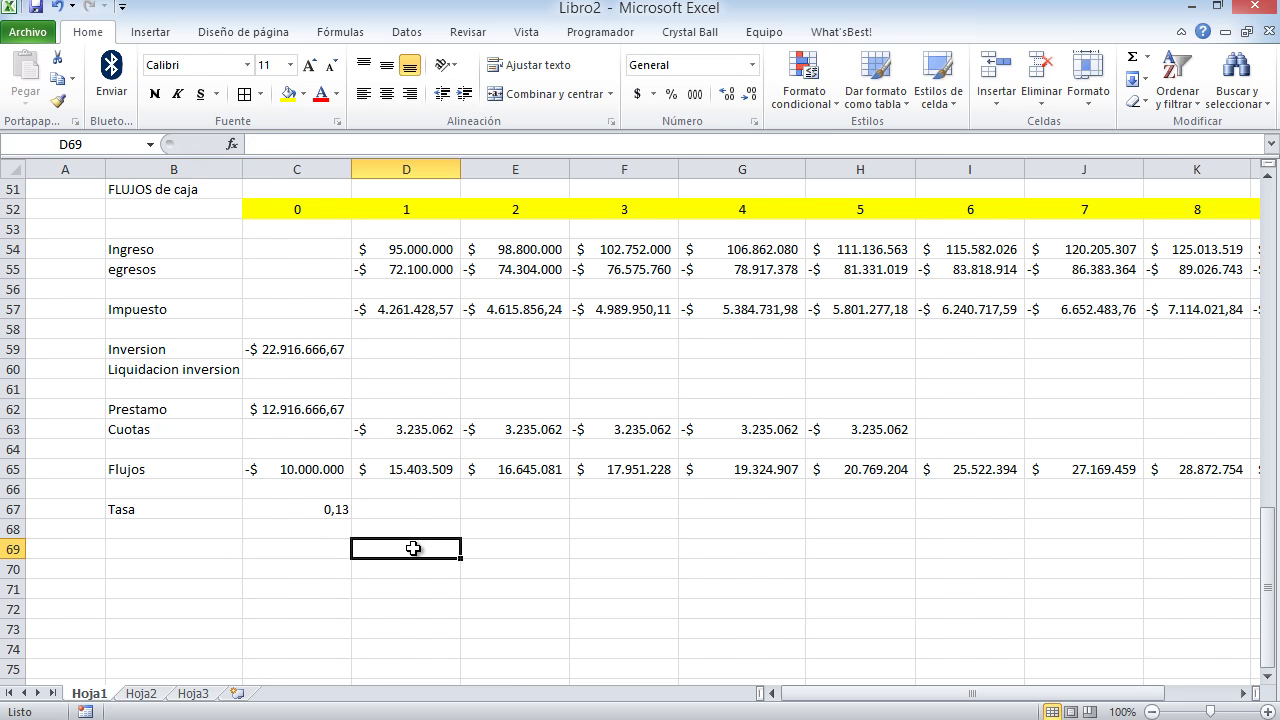
text(=)
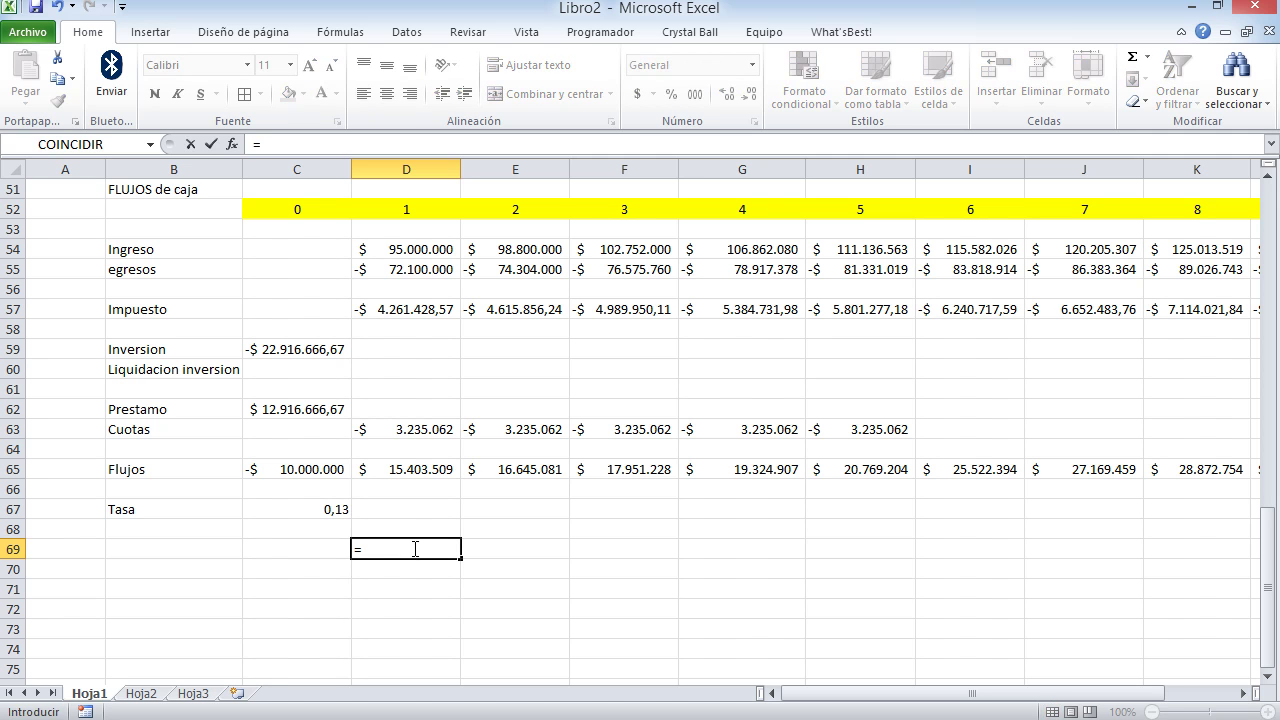
click(430, 470)
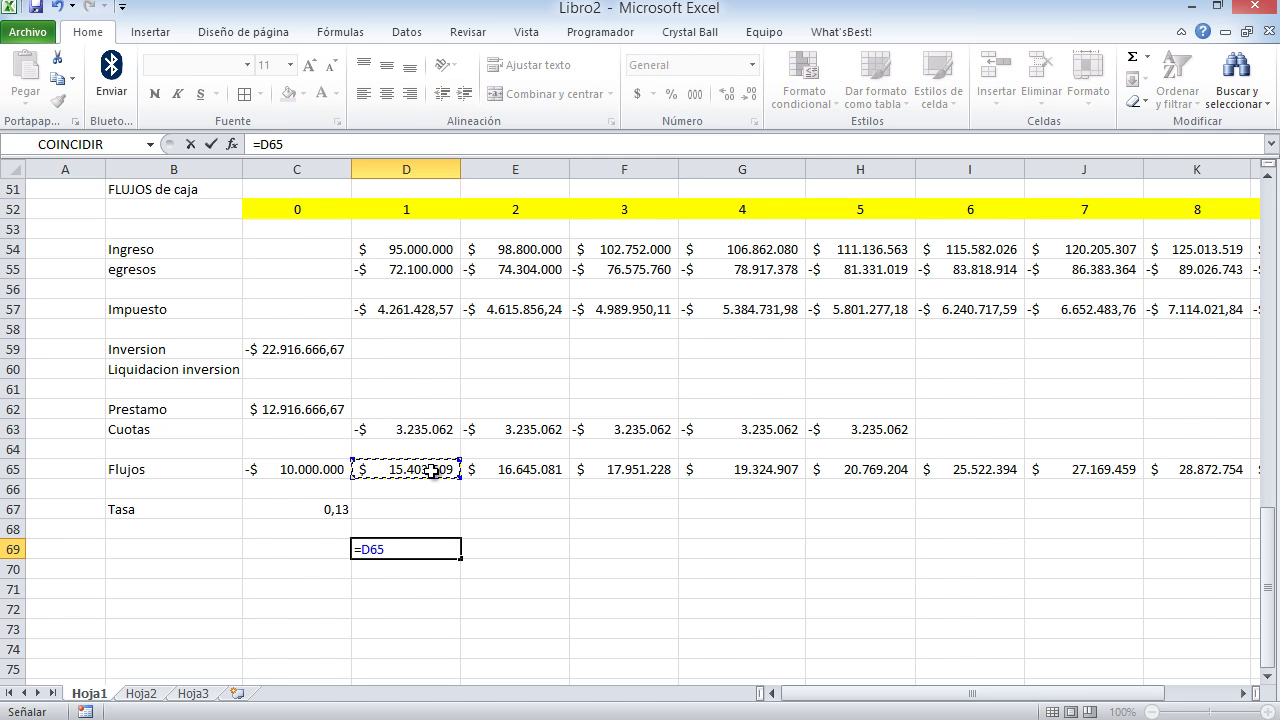
text(/)
text((1+)
click(338, 510)
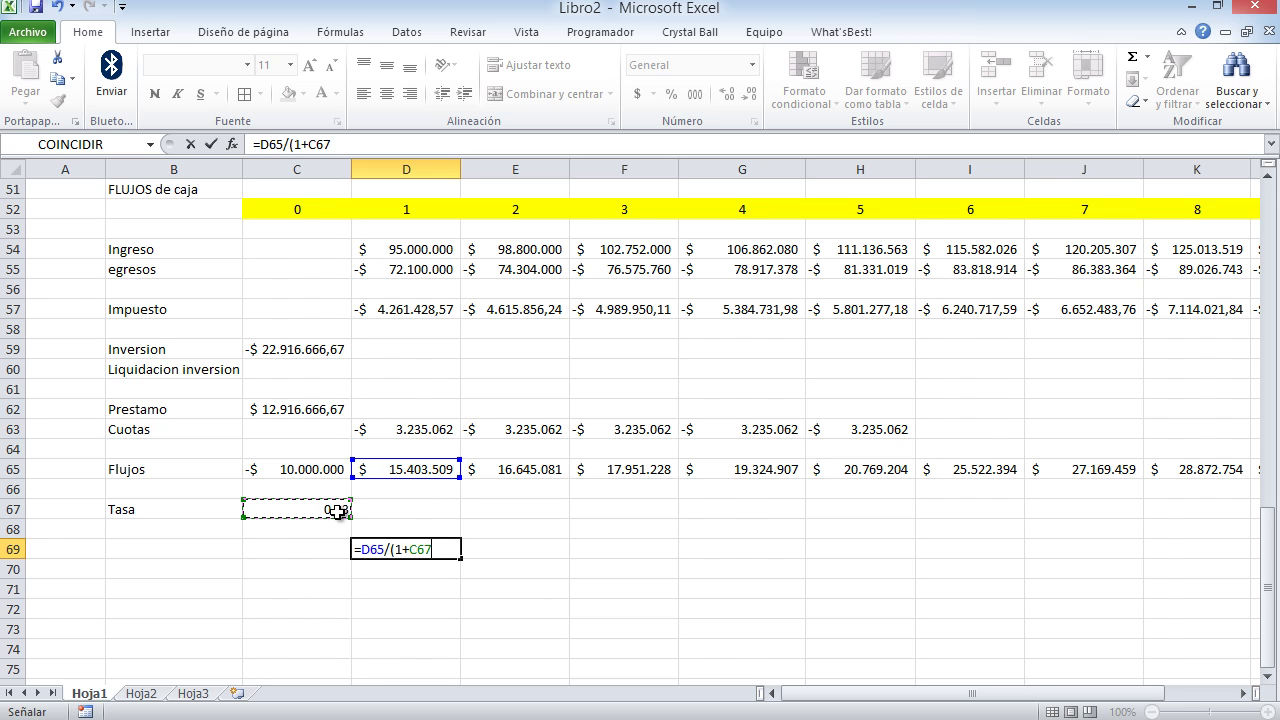
text())
key(F2)
text(()
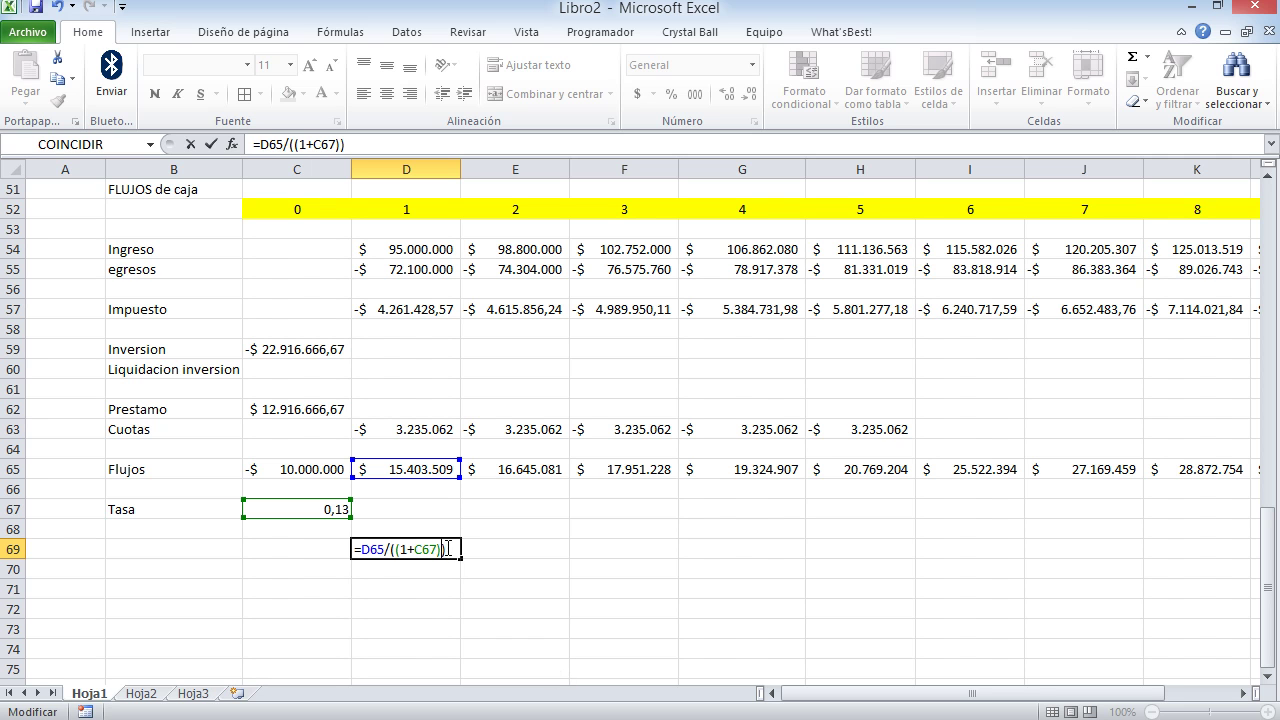
text(^)
click(400, 210)
key(Return)
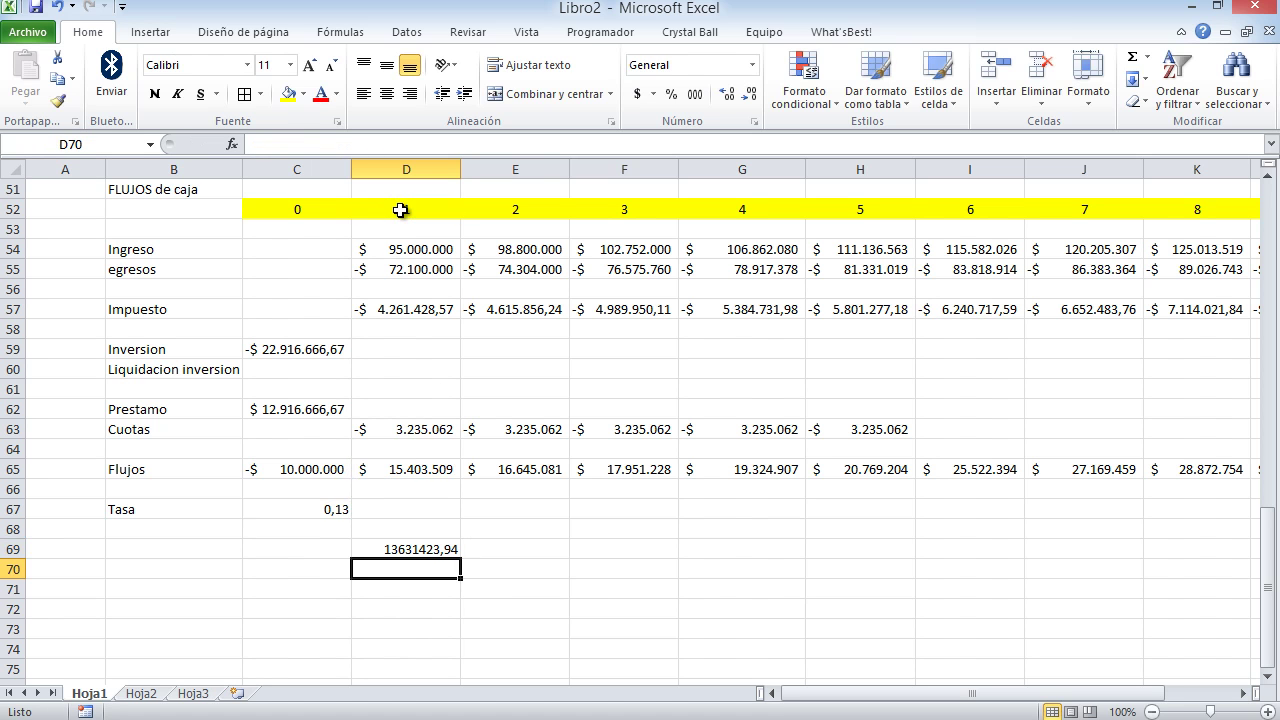
Make the rate reference in the D69 formula absolute, so that it reads =D65/((1+$C$67)^D52).
click(446, 550)
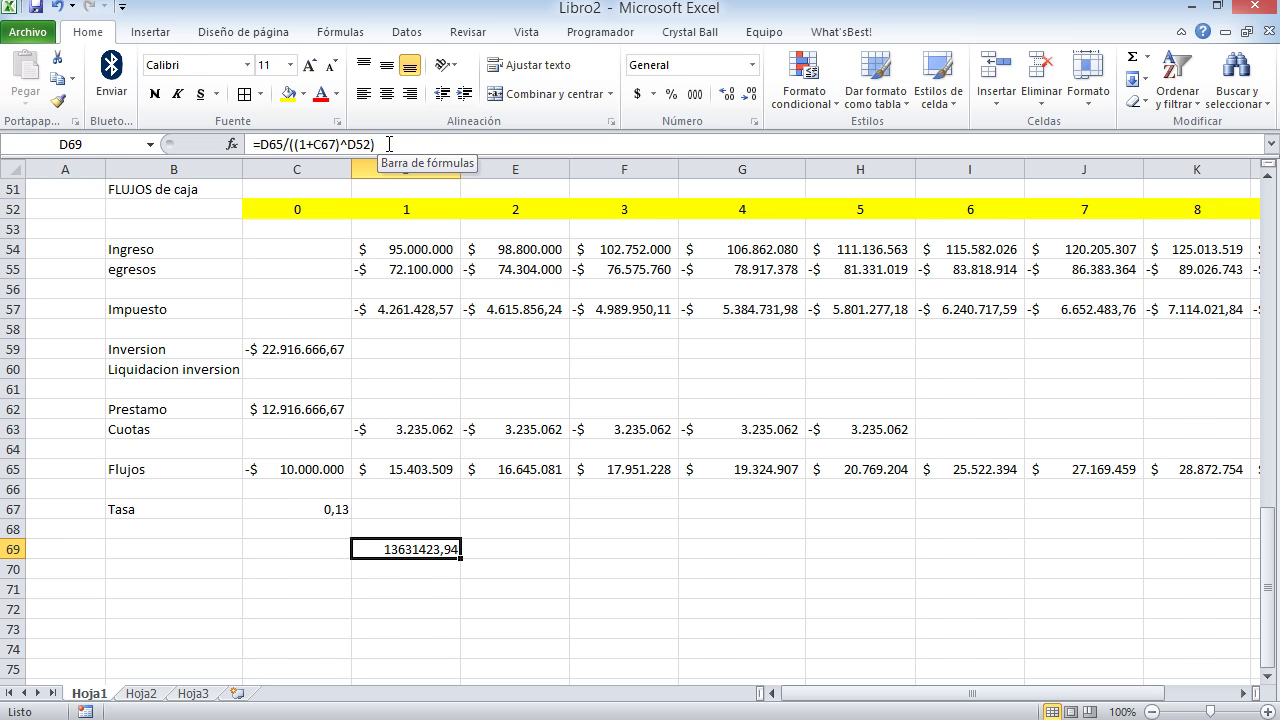
key(Return)
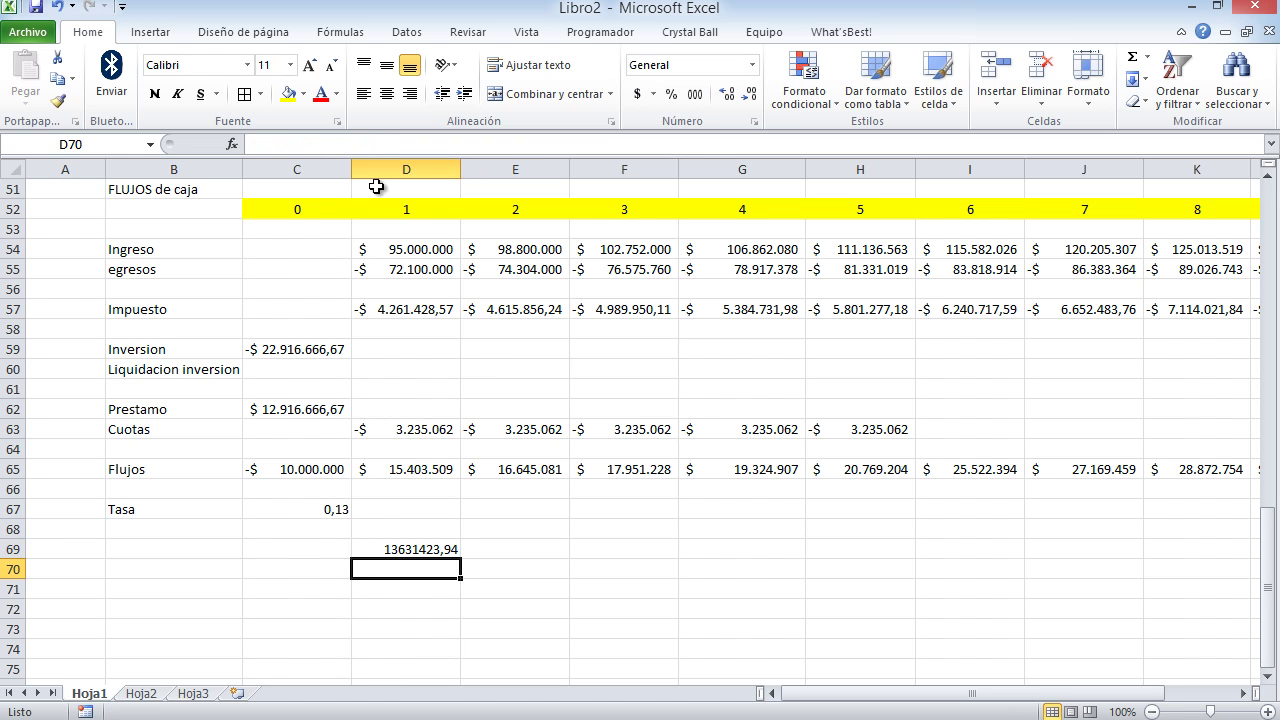
click(405, 549)
click(276, 144)
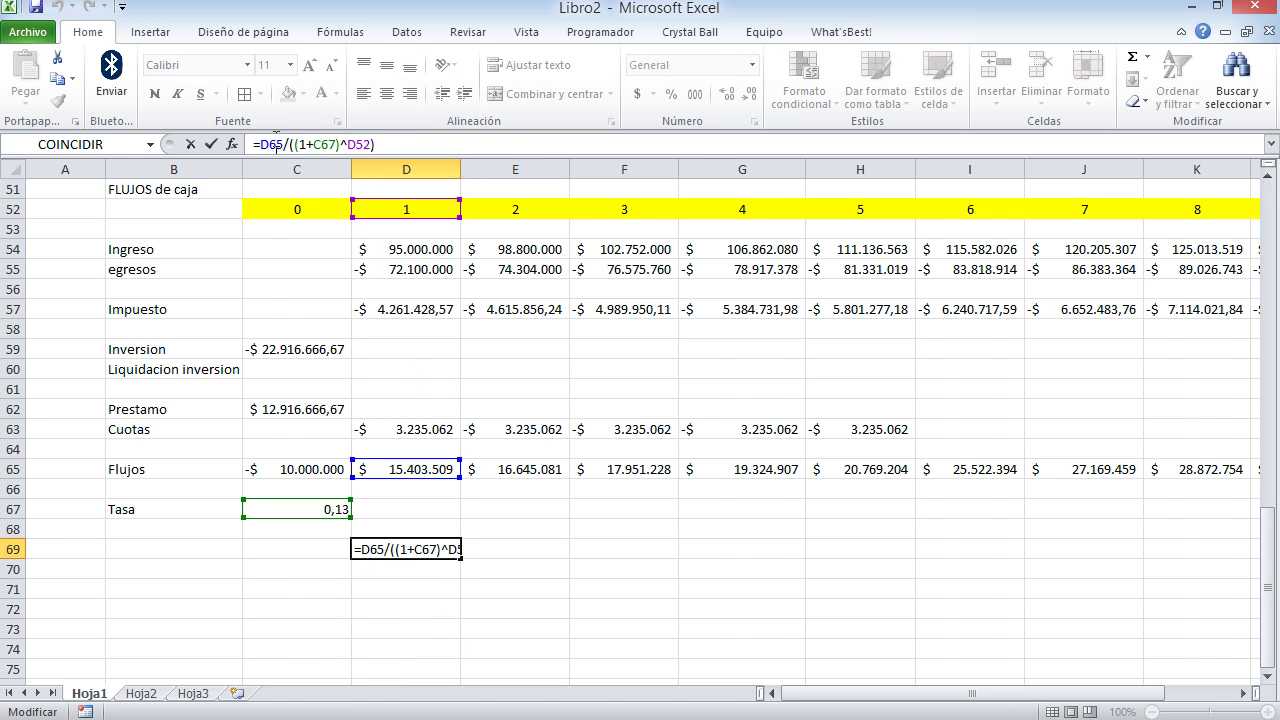
click(315, 149)
text($)
key(Right)
text($)
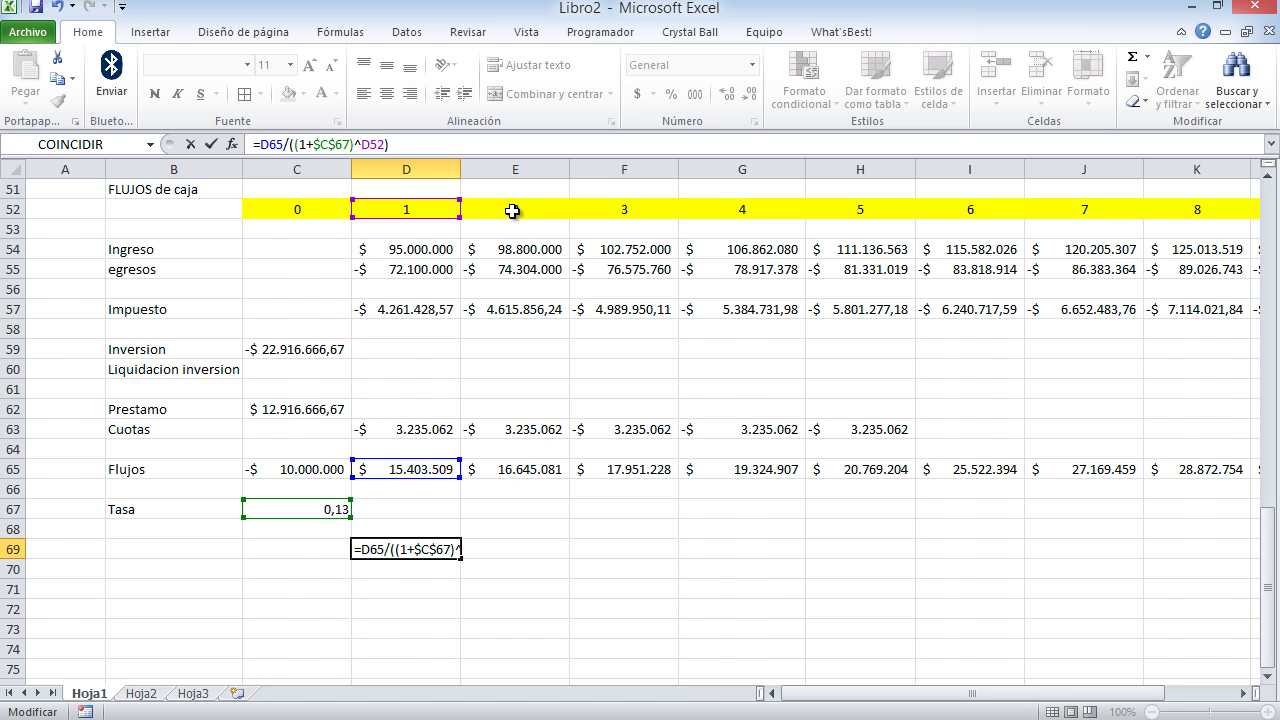
key(Return)
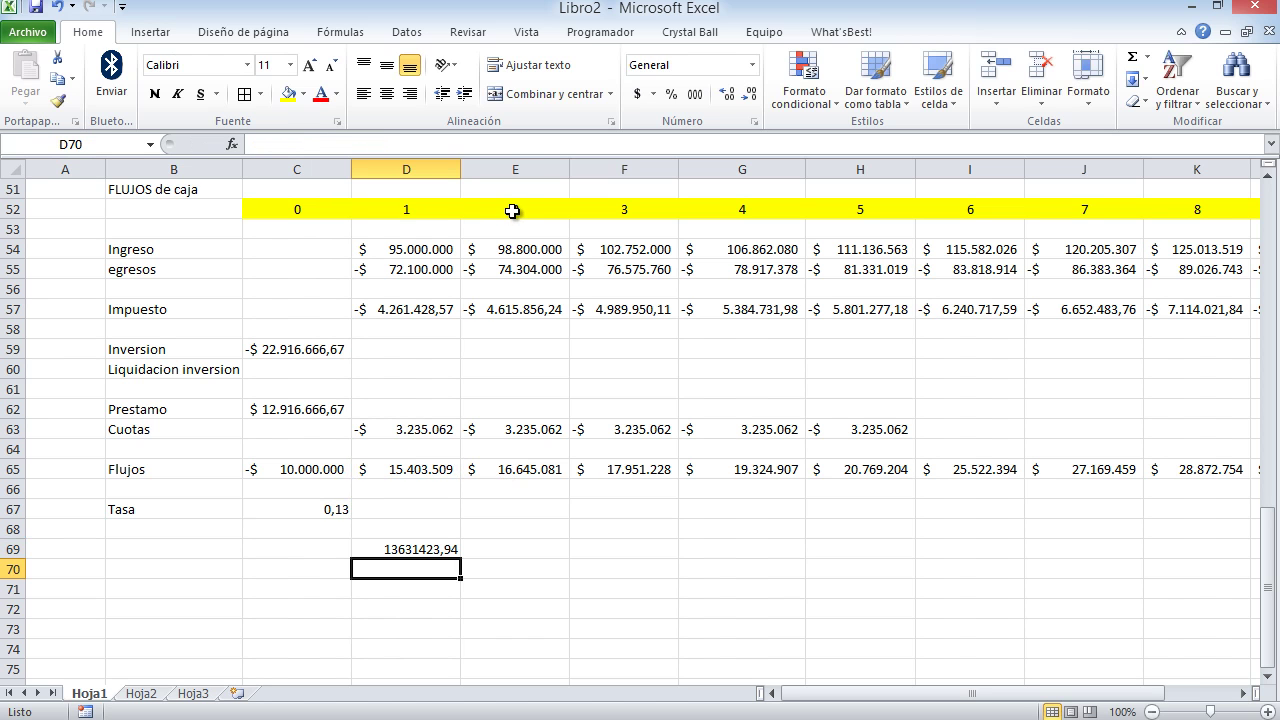
Fill the discounted flow formula from D69 across to M69 and format these cells as currency without decimals.
click(440, 553)
drag(461, 558, 1137, 549)
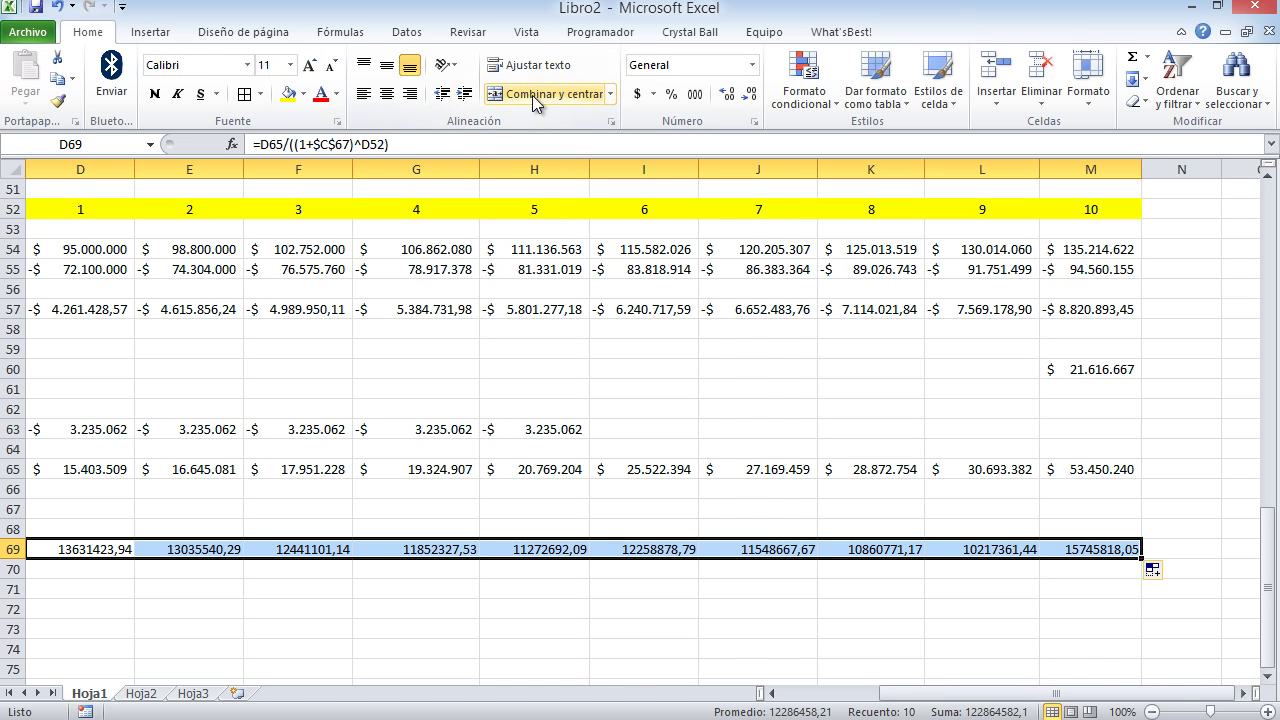
click(637, 94)
click(749, 95)
click(749, 95)
drag(1057, 694, 958, 694)
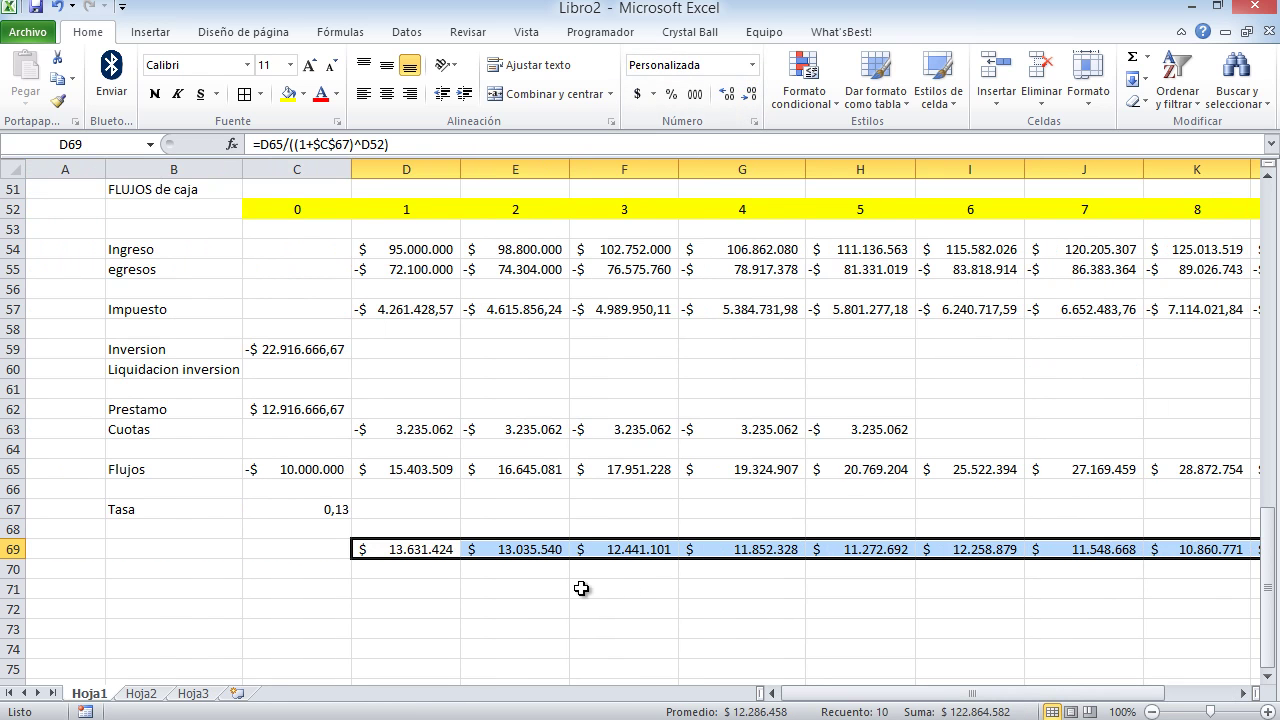
Extend the discounted flow formula from D69 back to year 0 in C69 and check the row's first cells.
click(289, 467)
click(380, 530)
click(387, 548)
drag(460, 558, 298, 558)
click(290, 552)
click(407, 551)
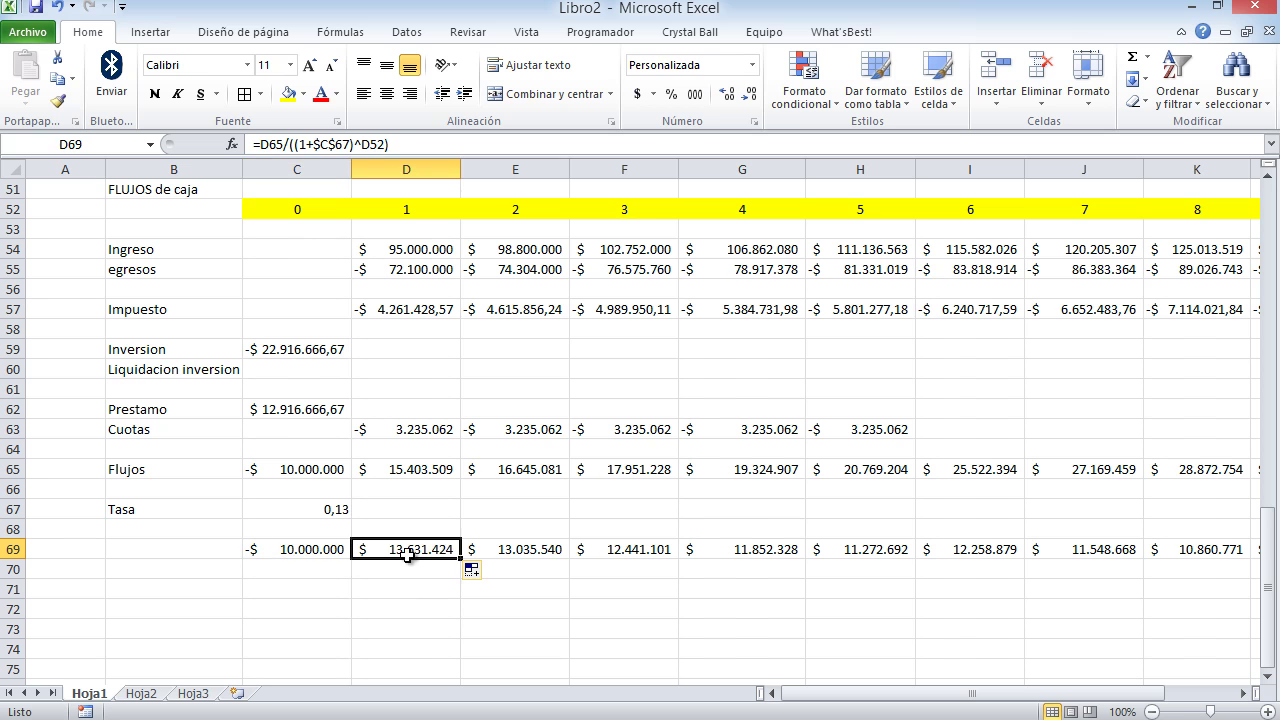
click(521, 553)
click(637, 555)
click(737, 547)
click(864, 551)
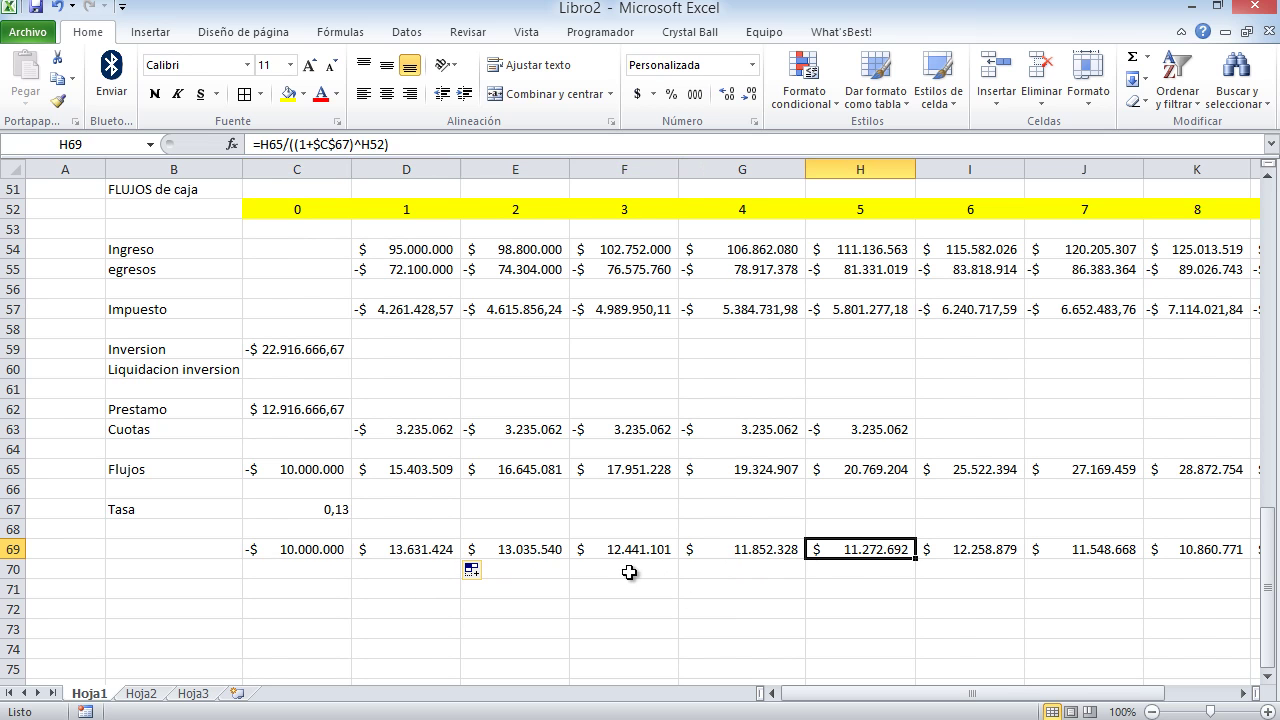
Label B72 as VAN and sum the discounted flows C69:M69 in C72 with the SUMA function.
click(445, 549)
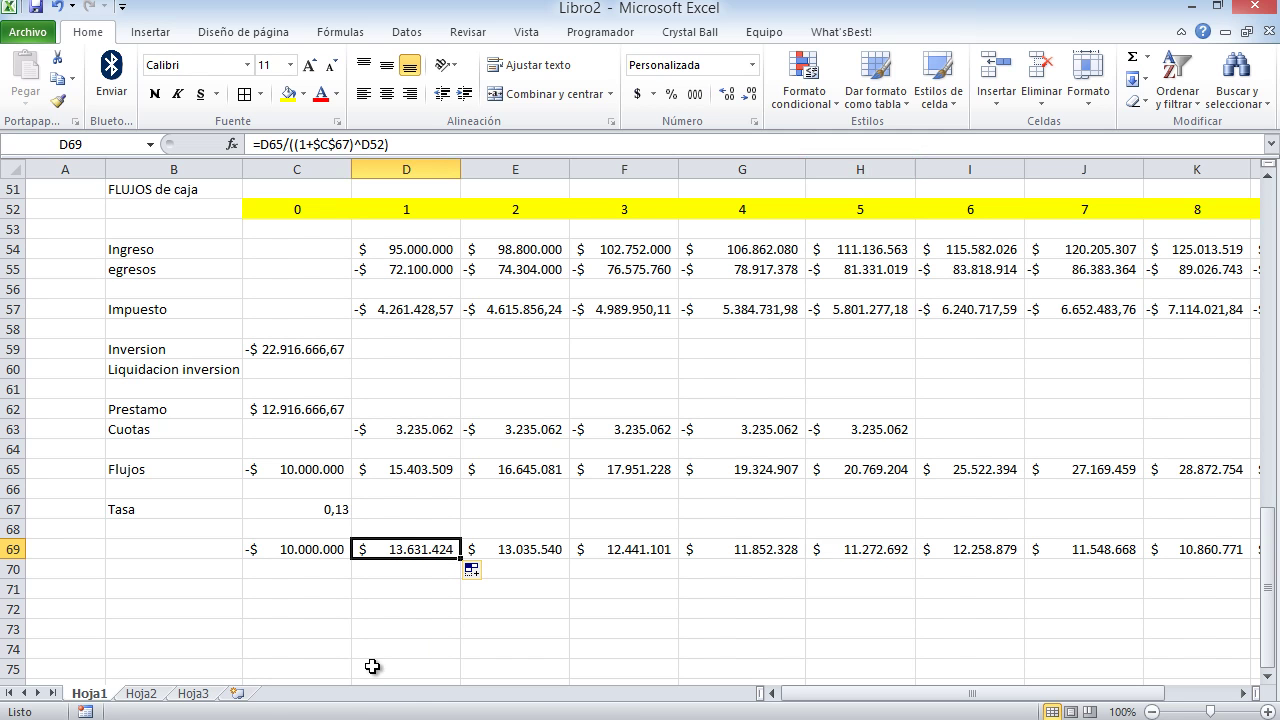
click(290, 610)
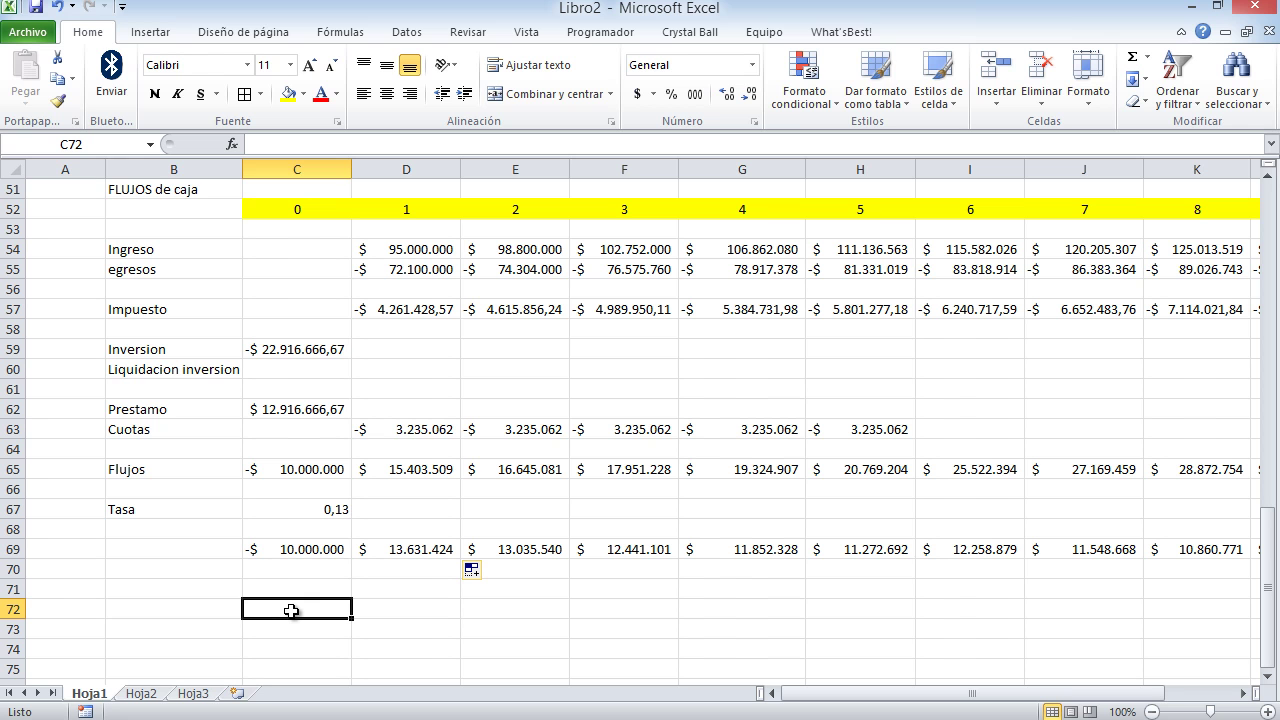
key(Left)
text(VAN)
key(Tab)
text(=)
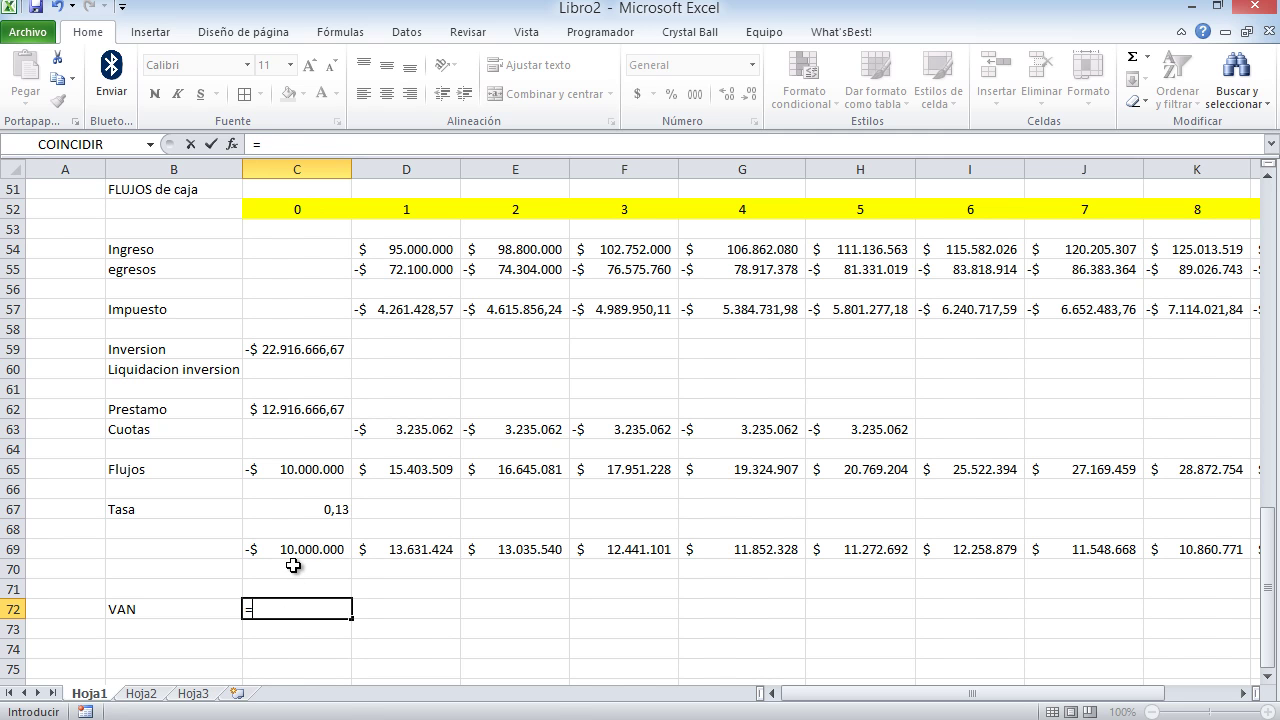
text(suma()
drag(293, 553, 1120, 523)
Check the sum of the discounted flows by selecting M69:C69, and re-enter C72 as =SUMA(C69:M69).
drag(1226, 564, 230, 548)
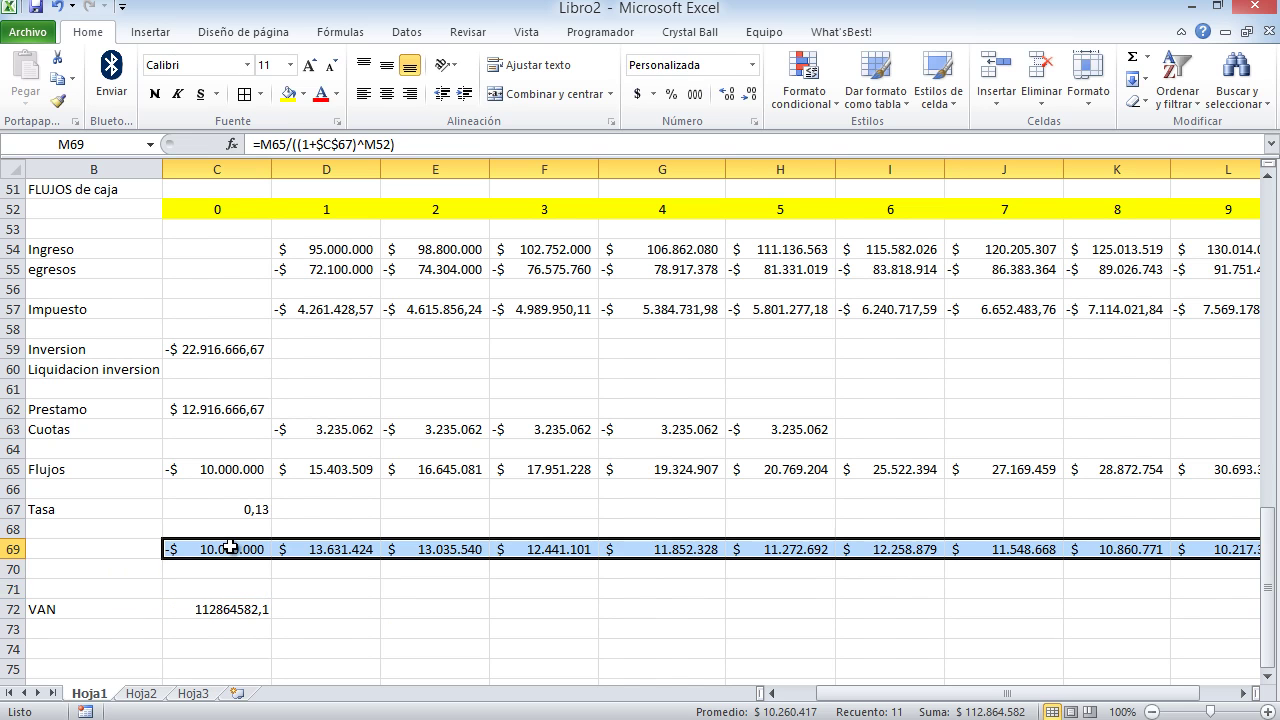
click(248, 611)
text(=suma()
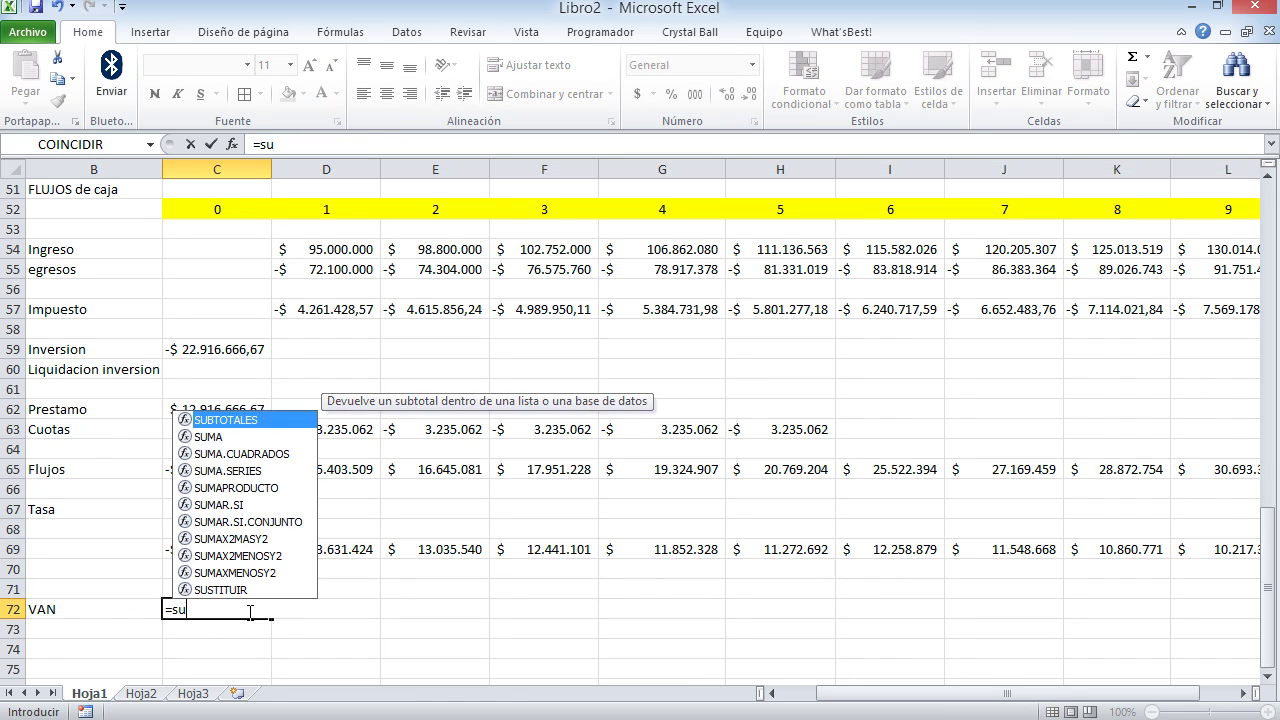
drag(186, 559, 1101, 547)
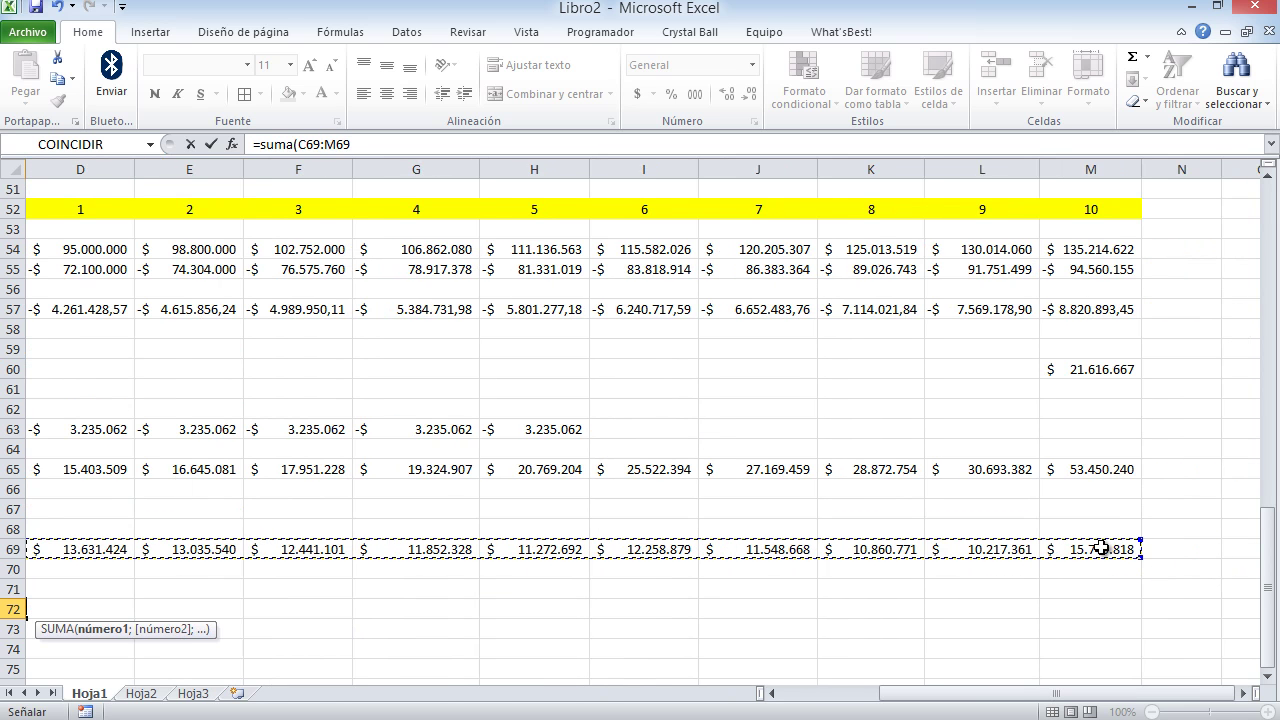
key(Return)
drag(1075, 699, 1010, 700)
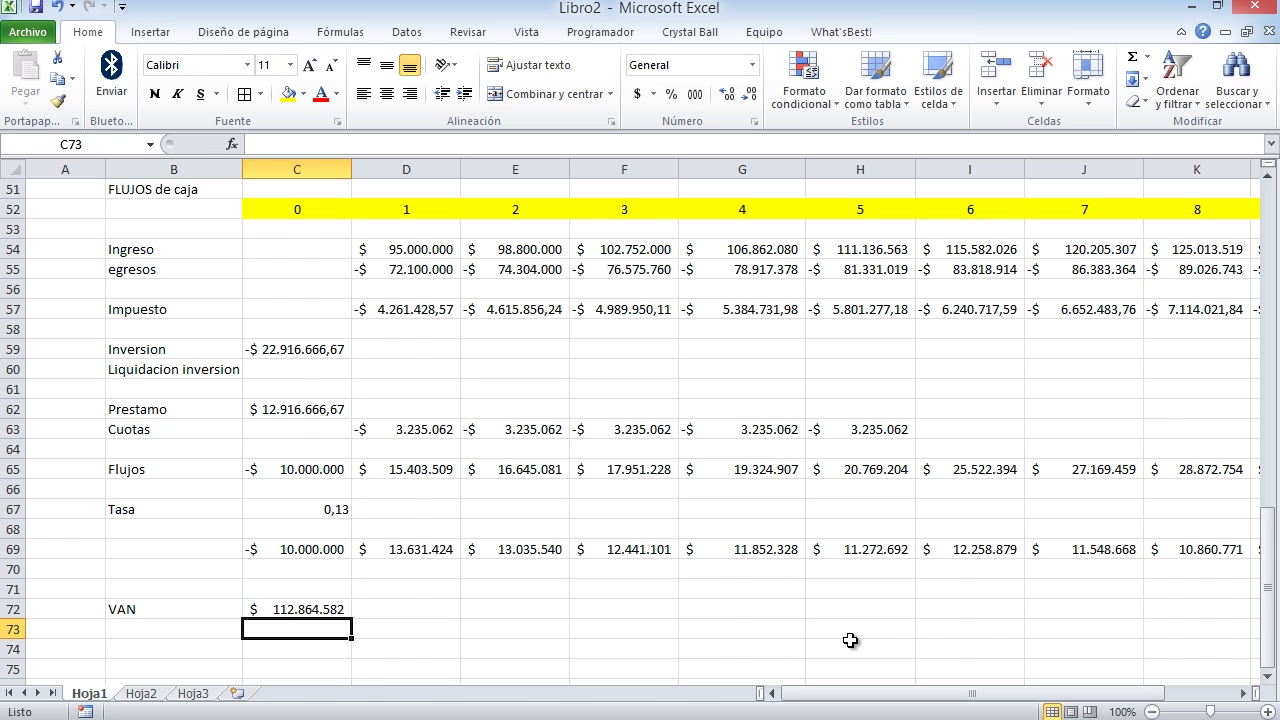
Review the asset table, the income statement with its UAI formula in G35, and the VAN formula in C72.
scroll(849, 640, up, 17)
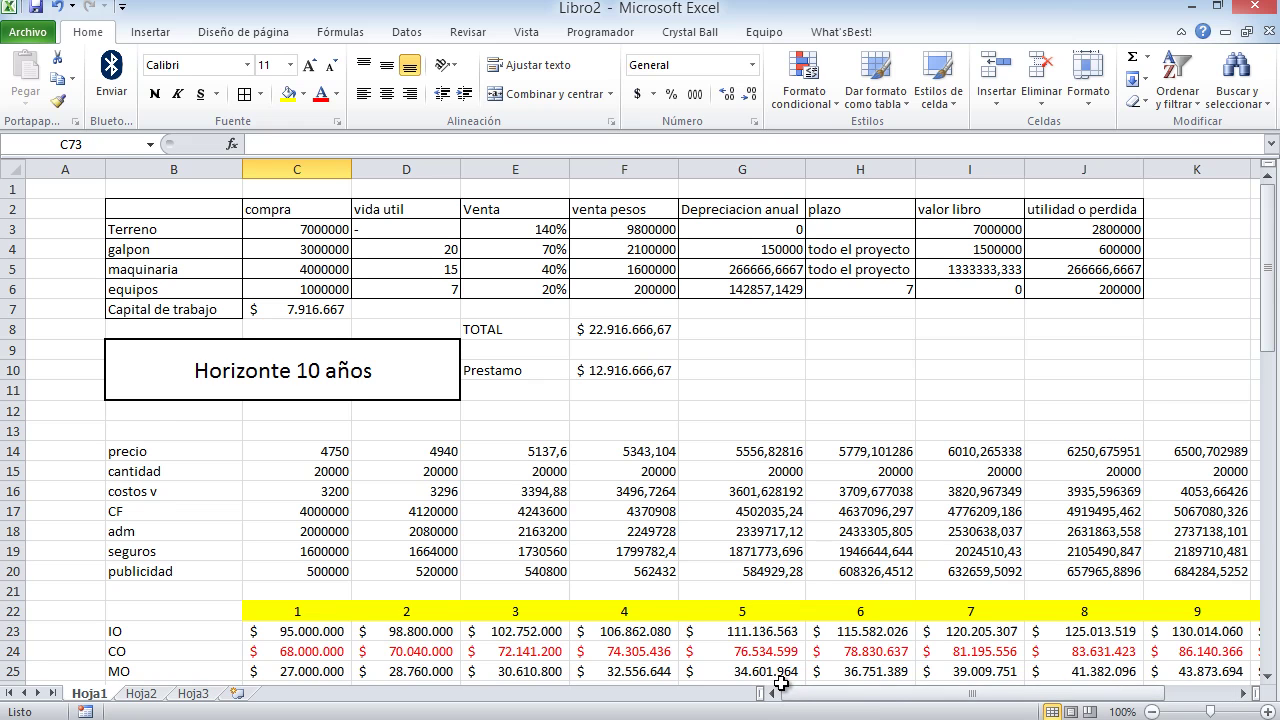
scroll(781, 683, down, 4)
scroll(781, 683, down, 3)
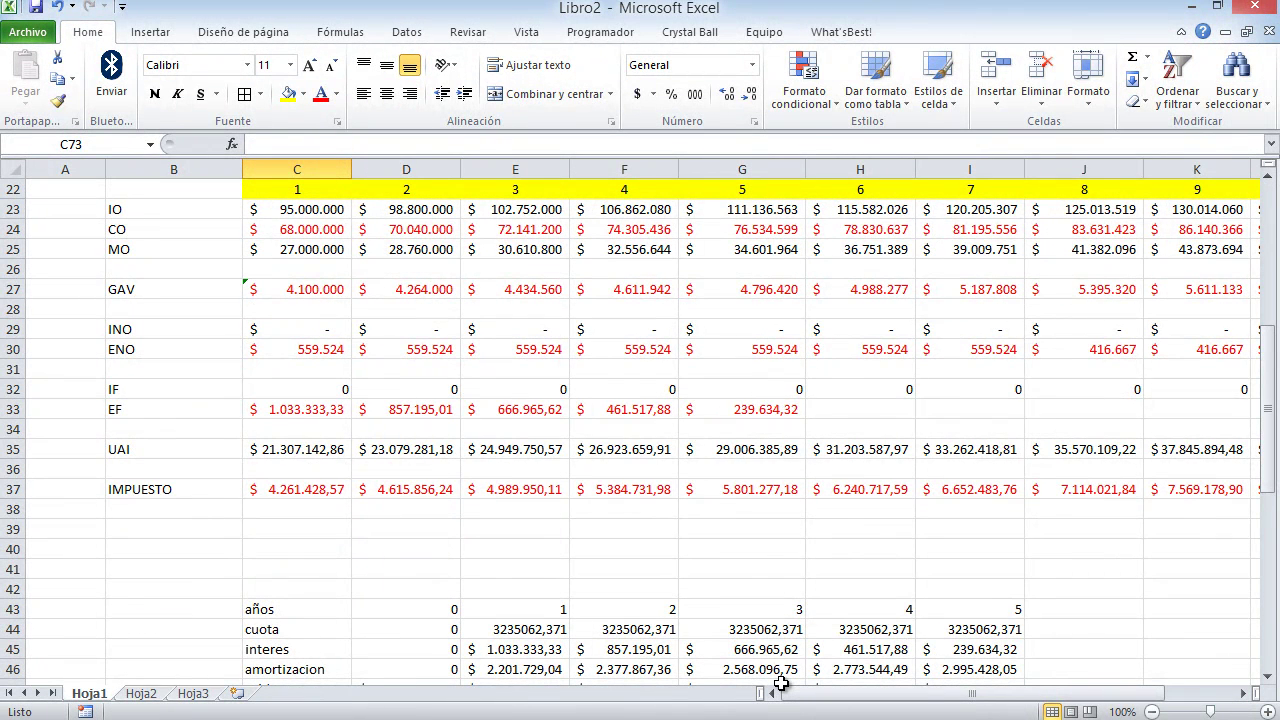
click(771, 455)
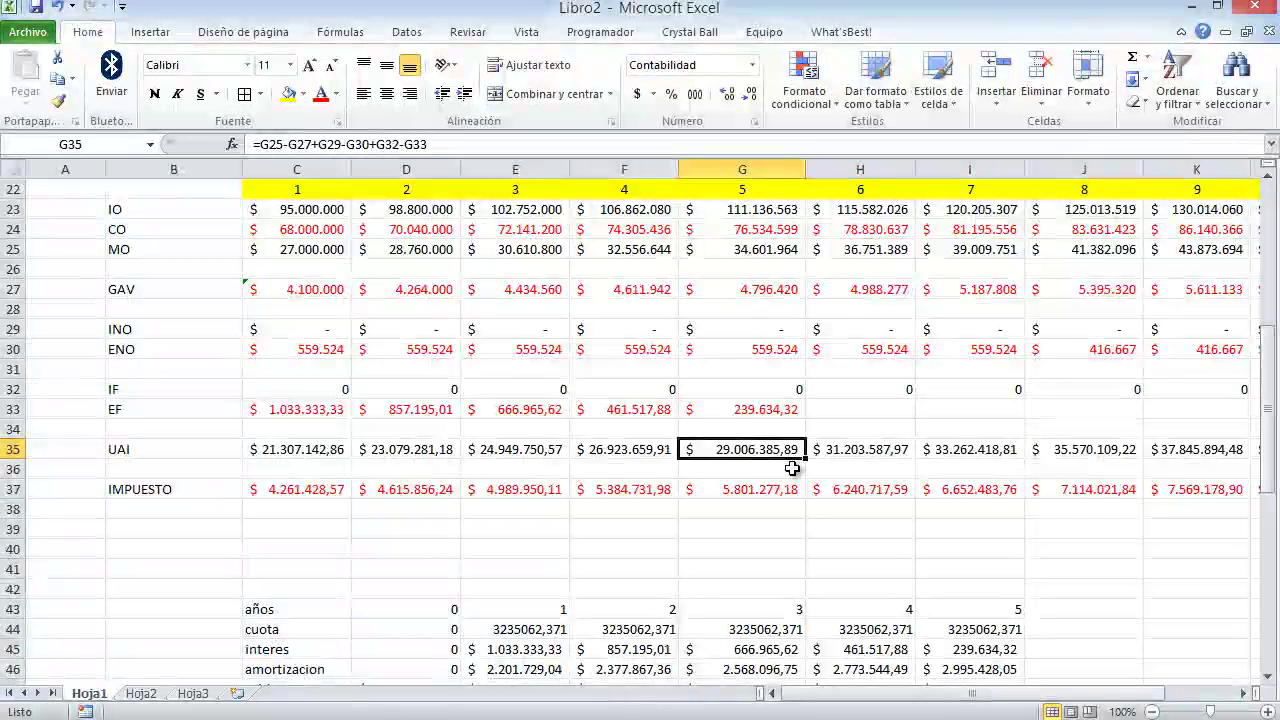
scroll(832, 510, down, 5)
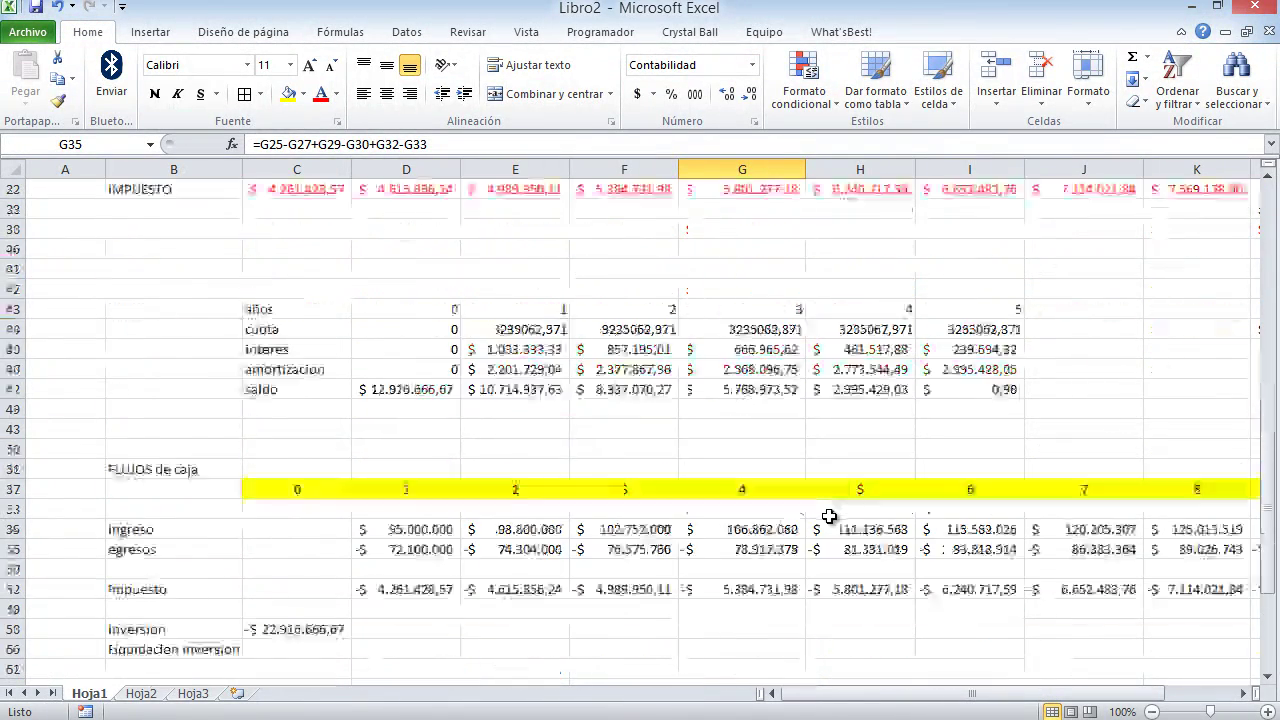
scroll(830, 516, down, 4)
click(313, 527)
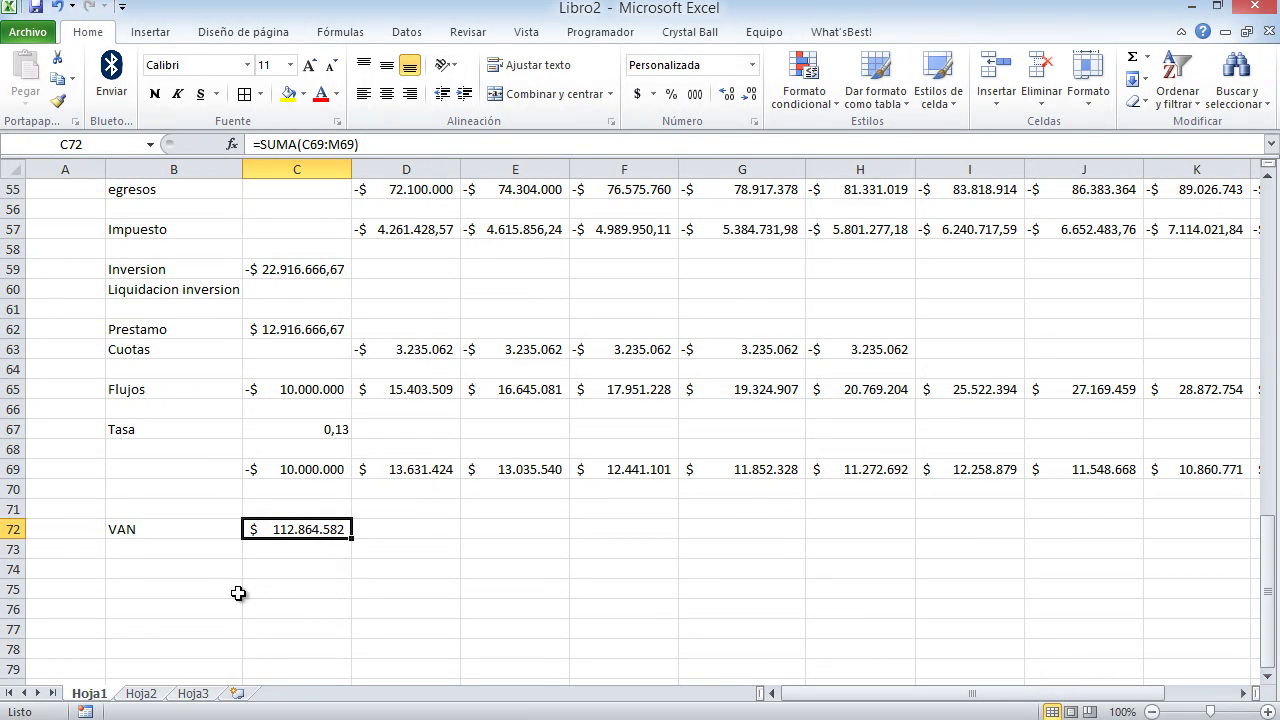
Examine the discounted flow formulas year by year along row 69 and the VAN cell C72.
click(423, 474)
key(Right)
key(Right)
key(Right)
key(Right)
key(Right)
key(Right)
key(Right)
key(Right)
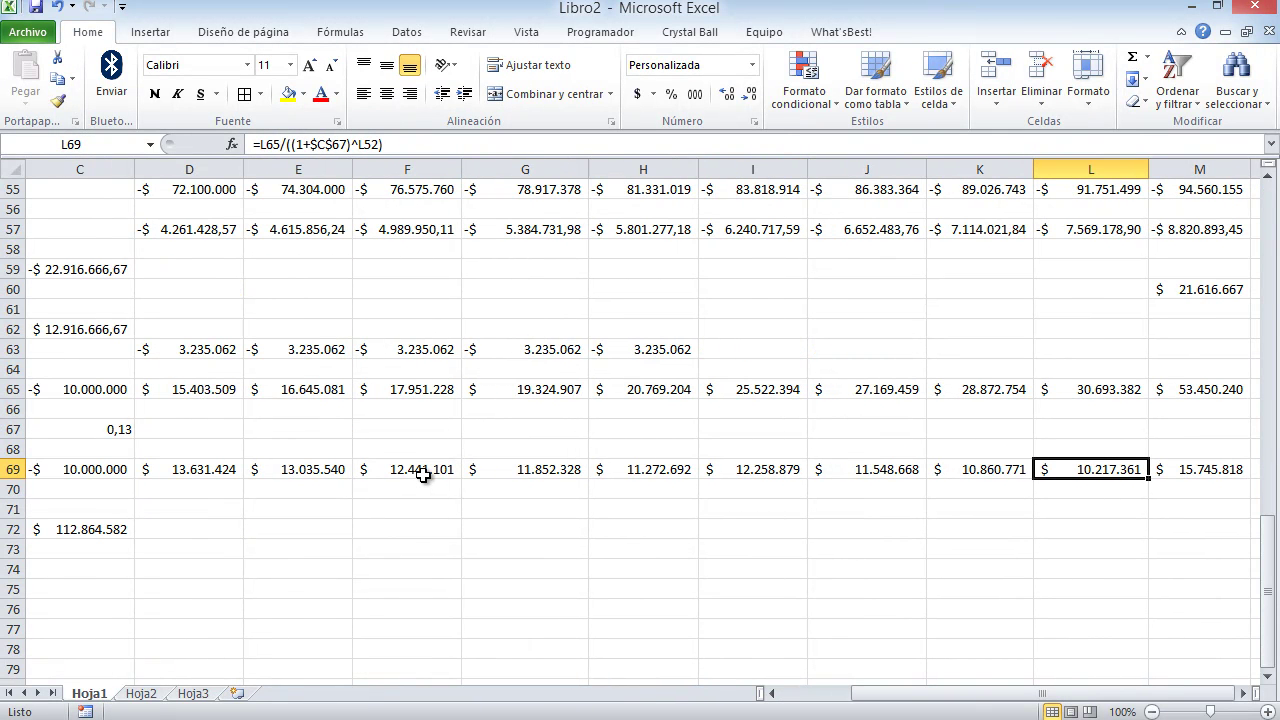
key(Left)
key(Left)
key(Left)
key(Left)
key(Left)
key(Left)
key(Left)
key(Left)
key(Left)
key(Left)
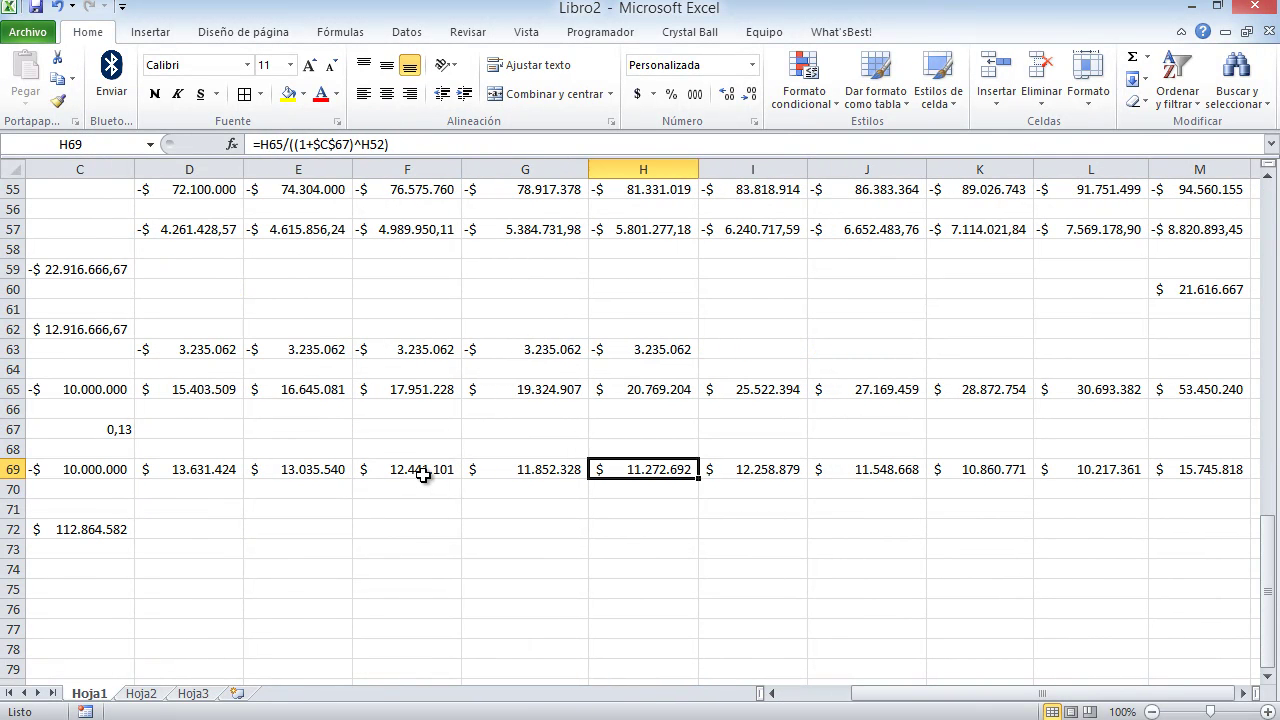
key(Right)
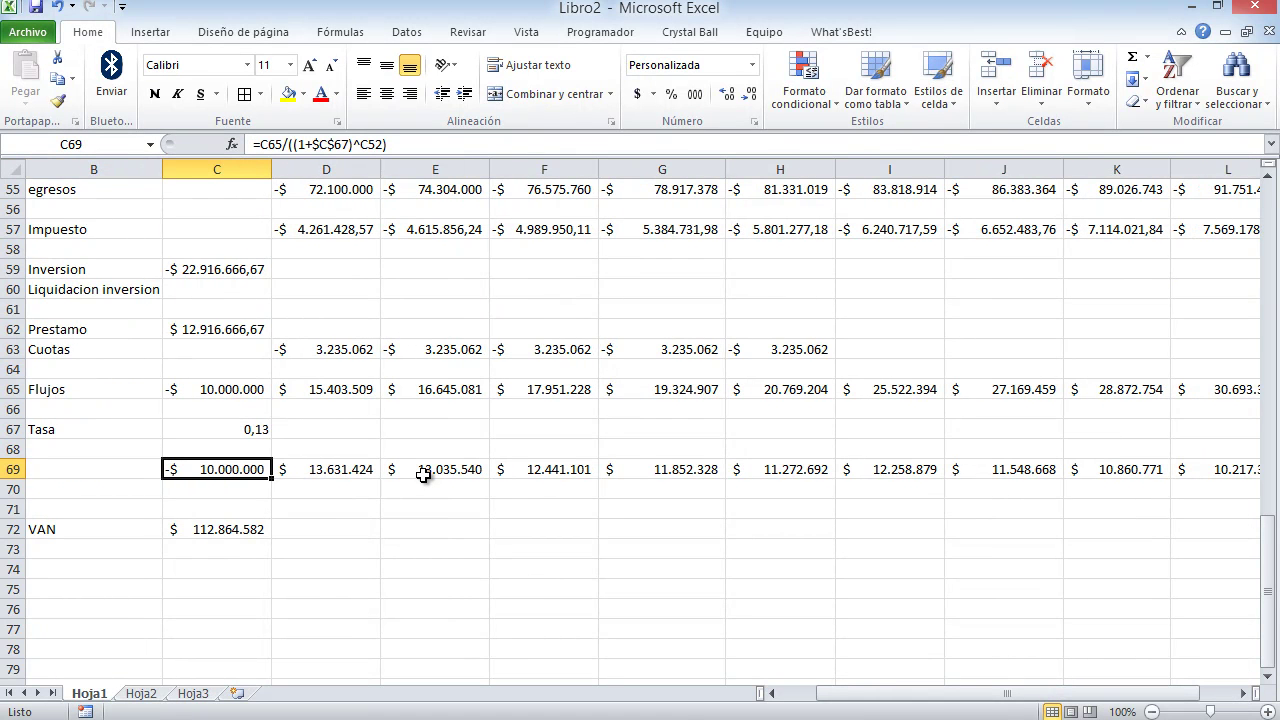
key(Right)
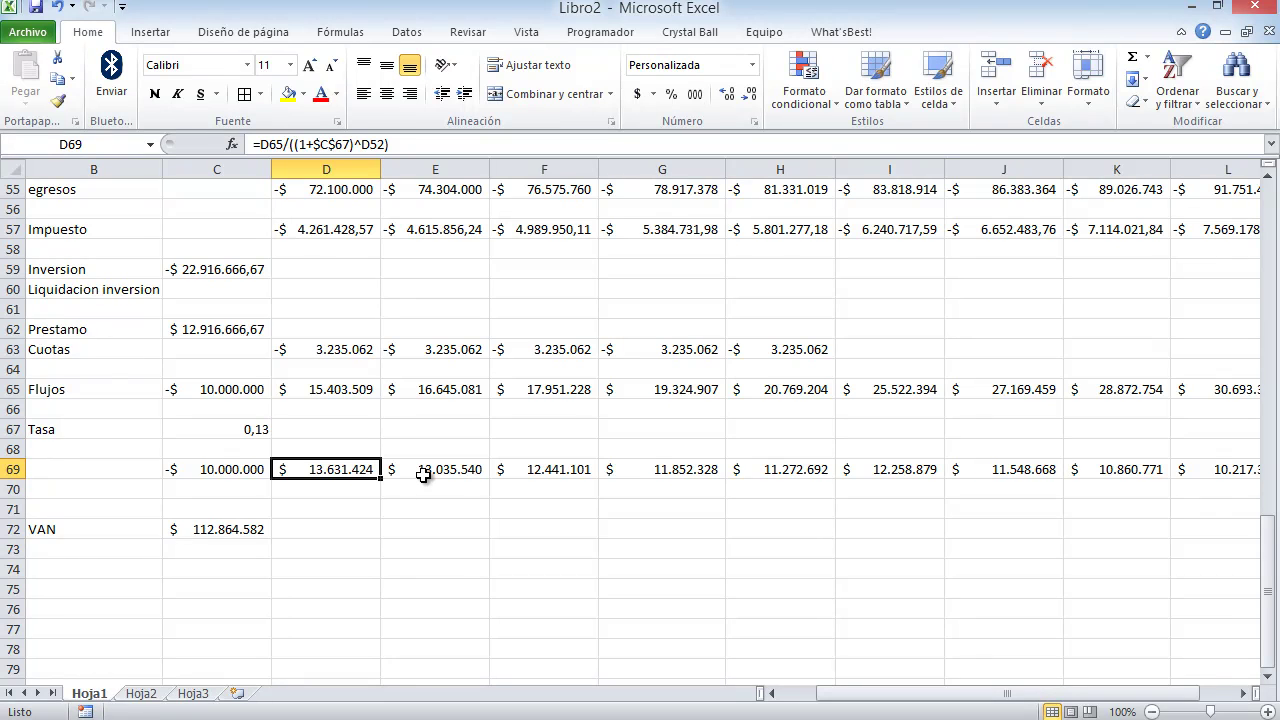
click(252, 530)
click(360, 464)
Review the project horizon, purchase costs C3:C7 and total investment in F8, and check the investor's own capital in the Word exercise guide.
scroll(360, 465, up, 18)
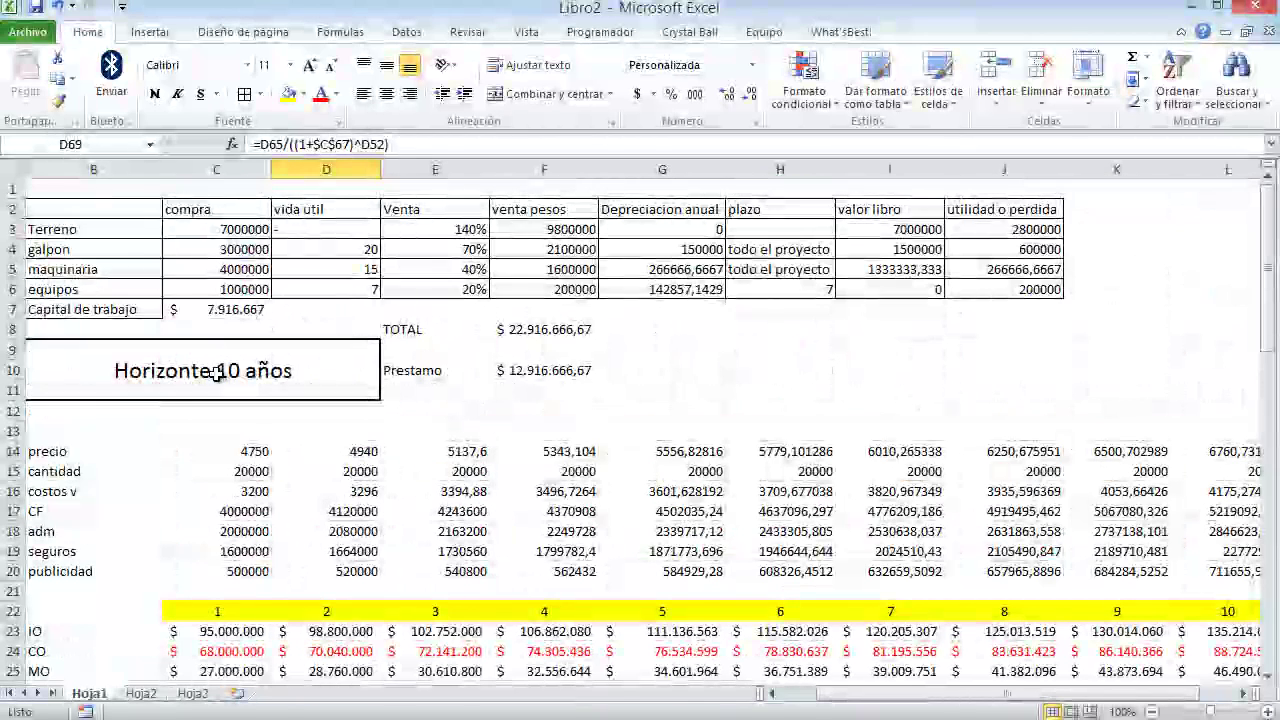
click(217, 375)
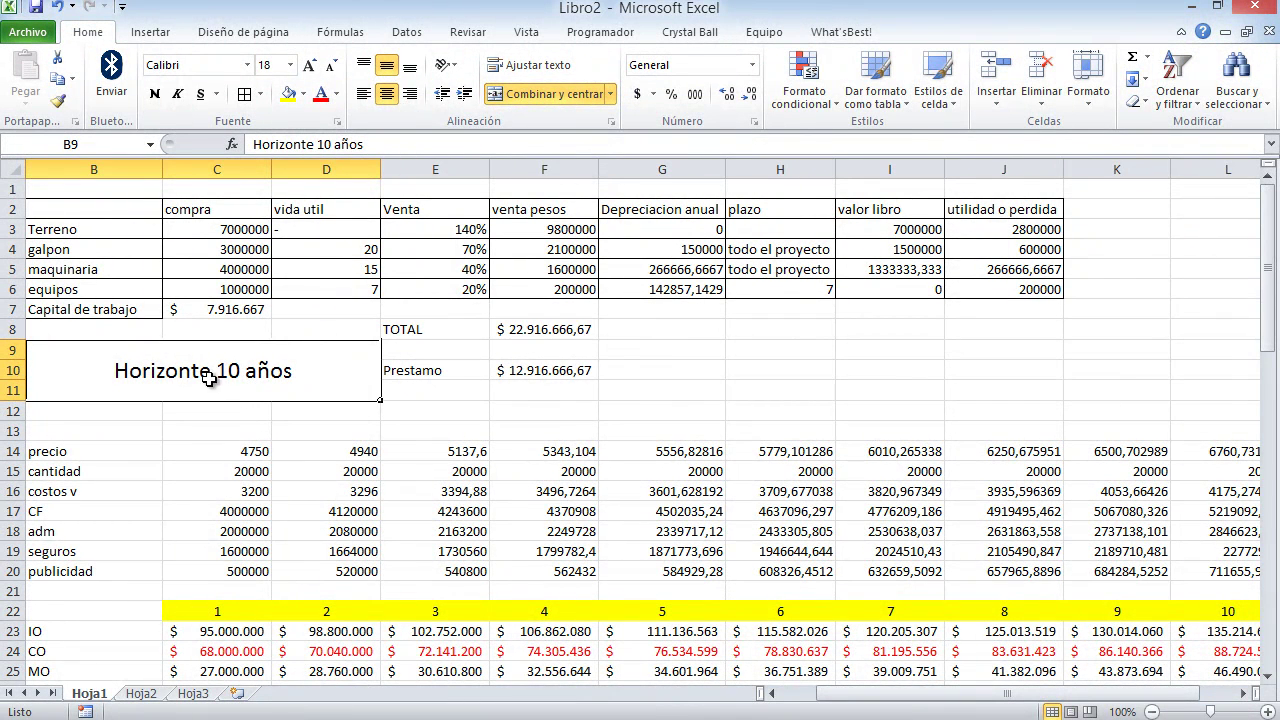
click(457, 327)
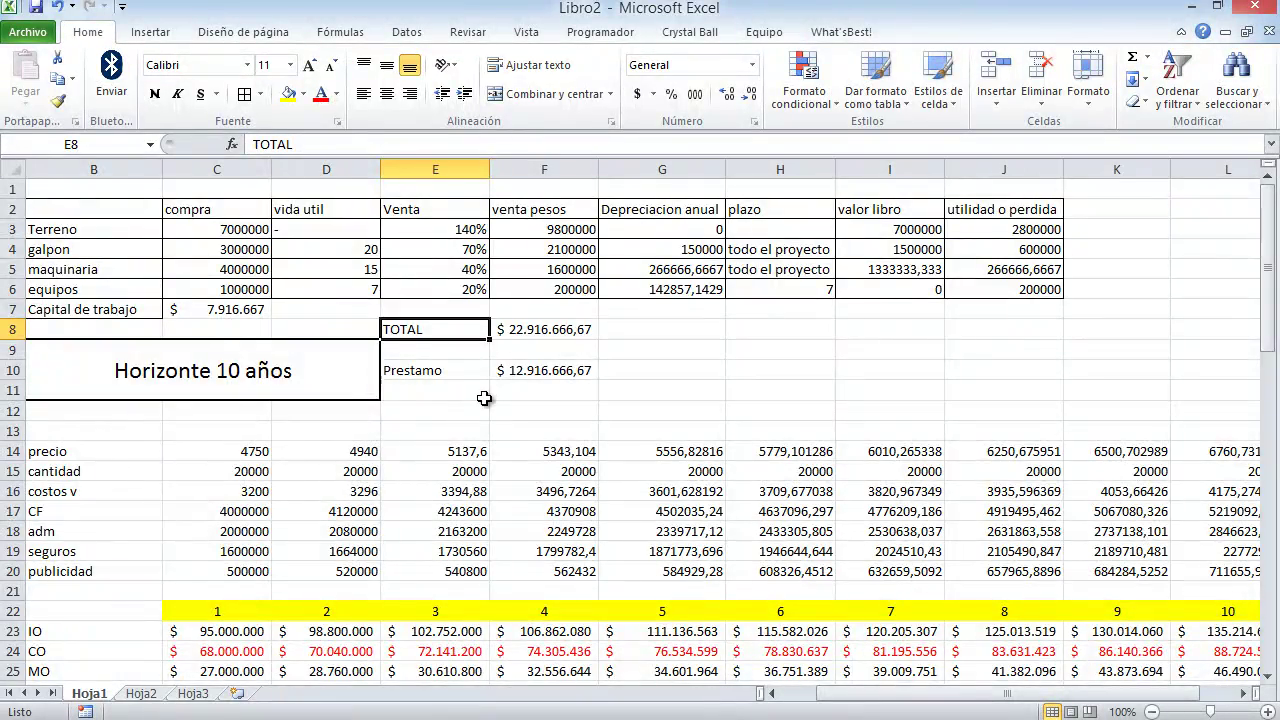
scroll(486, 400, down, 3)
scroll(490, 405, up, 3)
drag(235, 229, 258, 310)
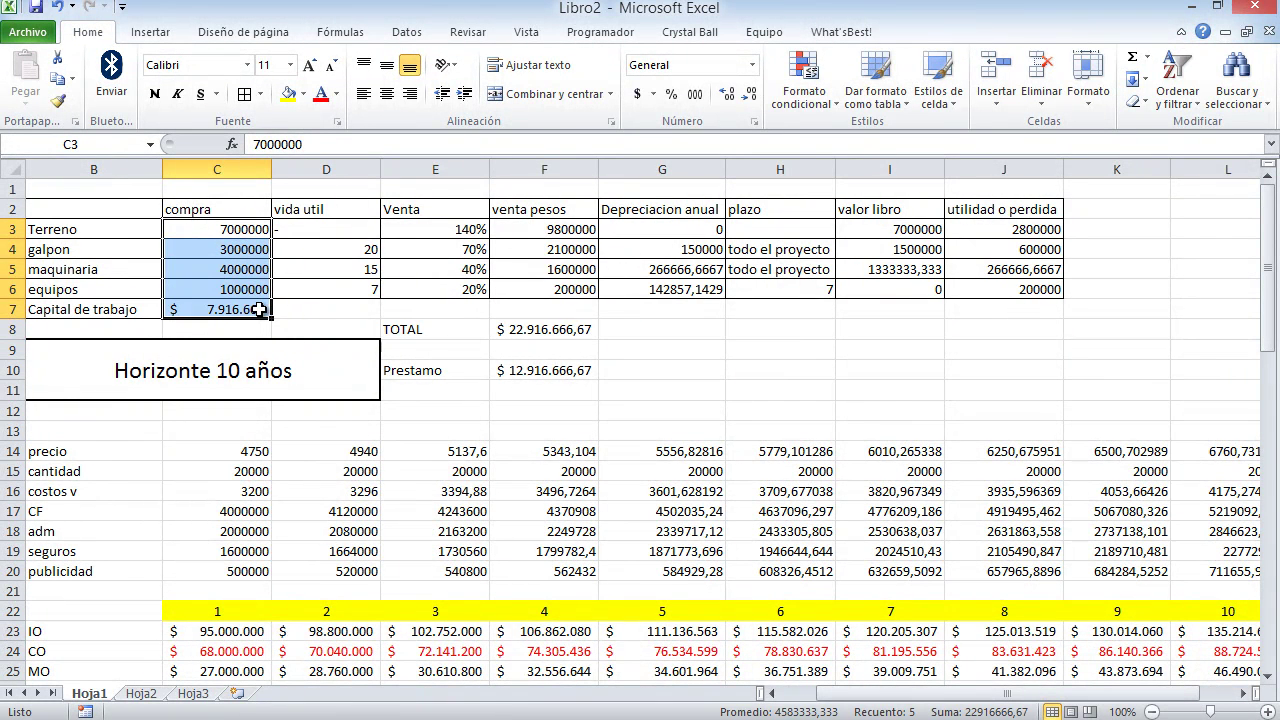
click(582, 330)
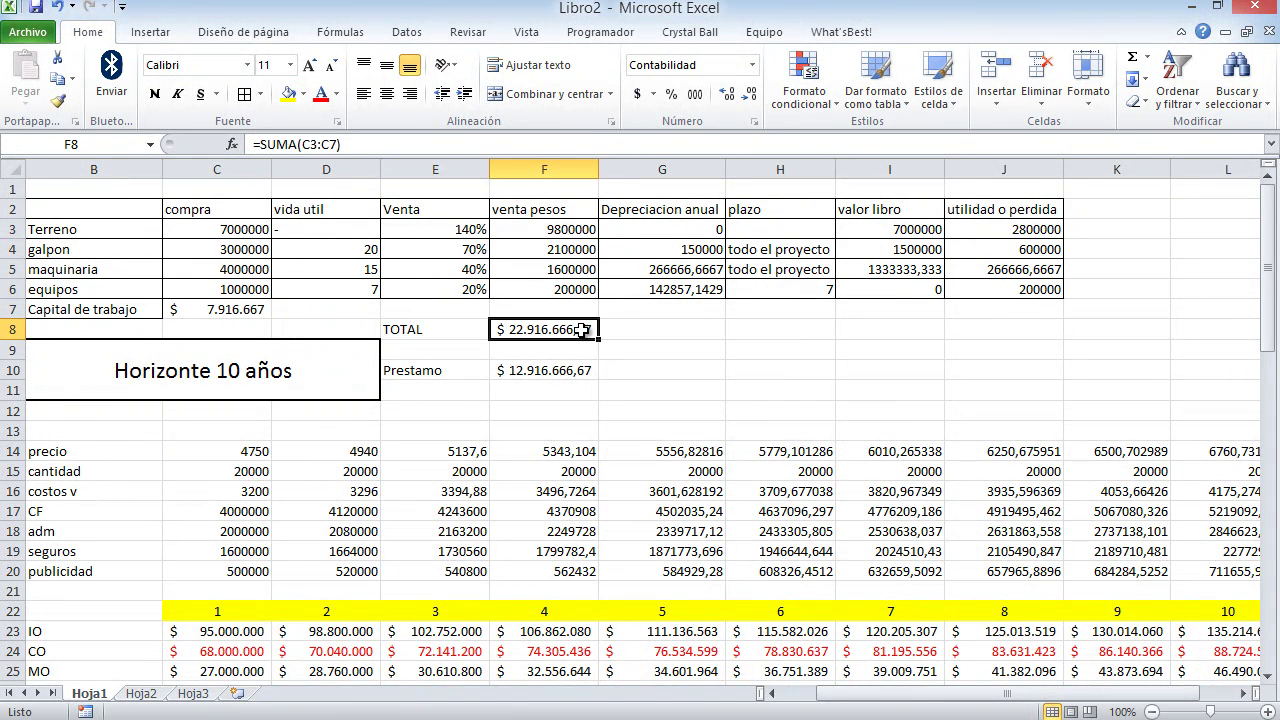
key(alt+Tab)
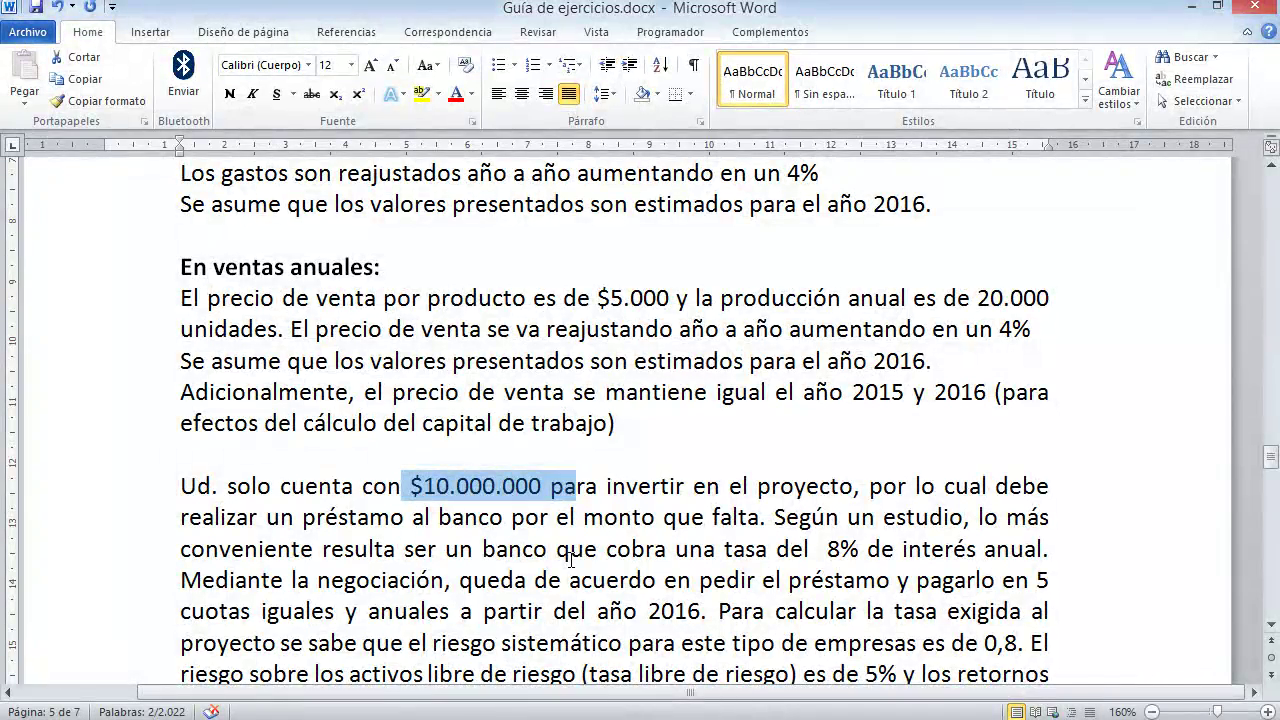
key(alt+Tab)
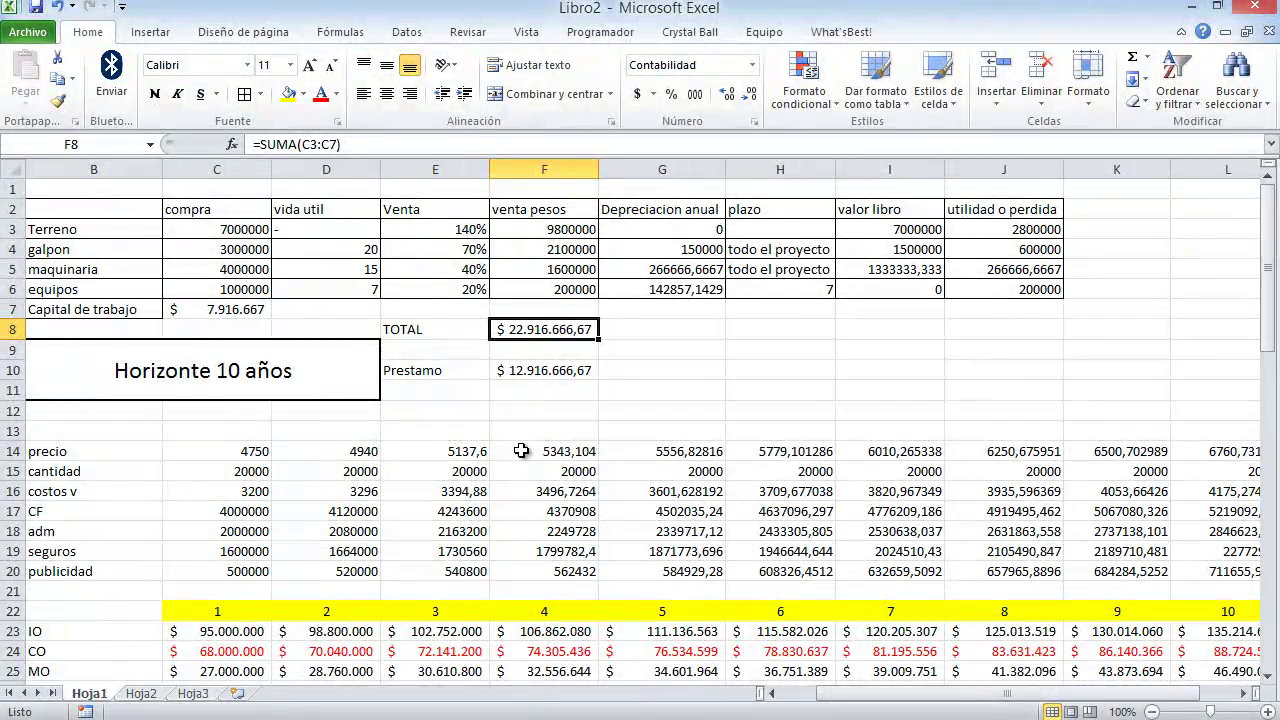
Inspect the land's profit or loss formula in J3 and look over the income statement, loan table and cash flows.
click(1010, 231)
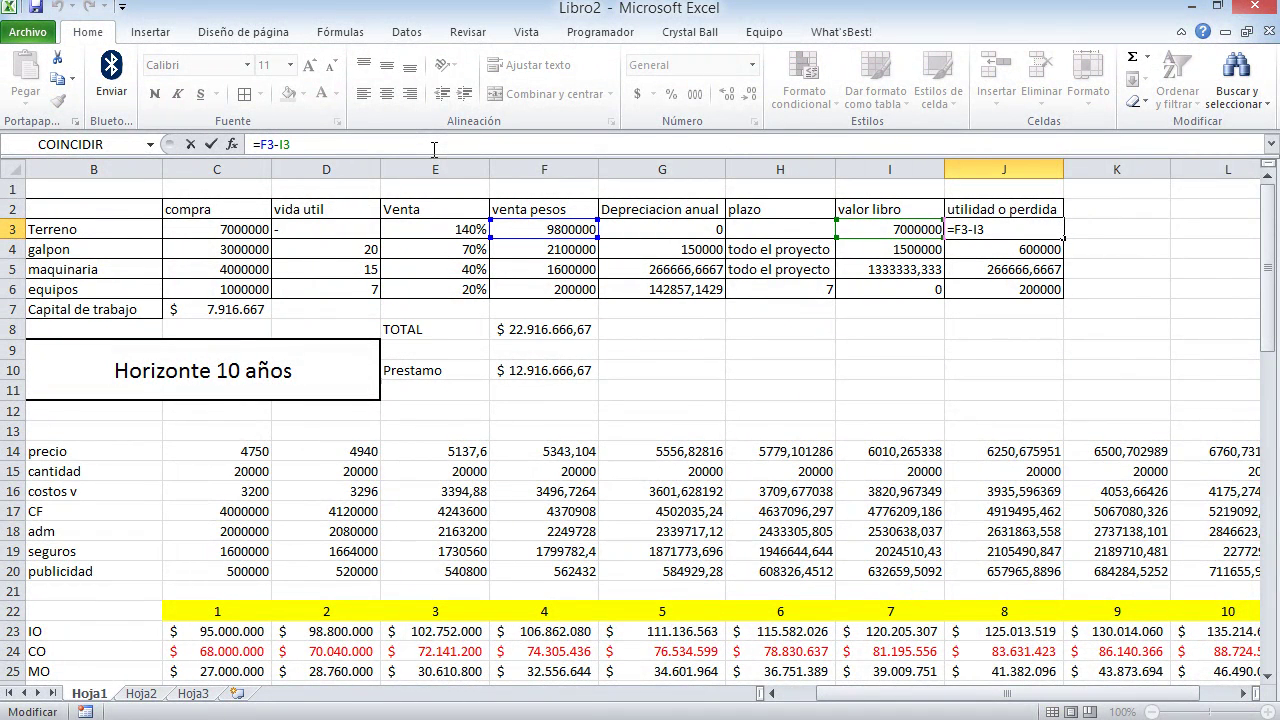
key(Return)
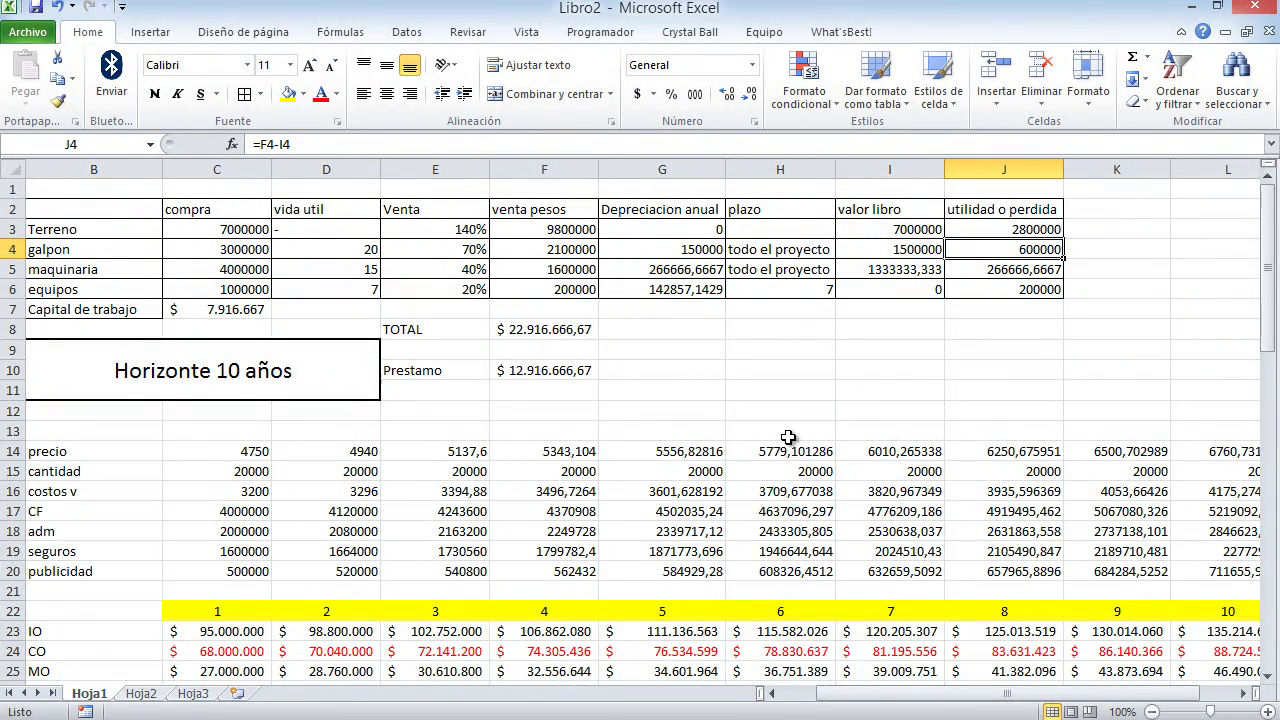
scroll(788, 437, down, 10)
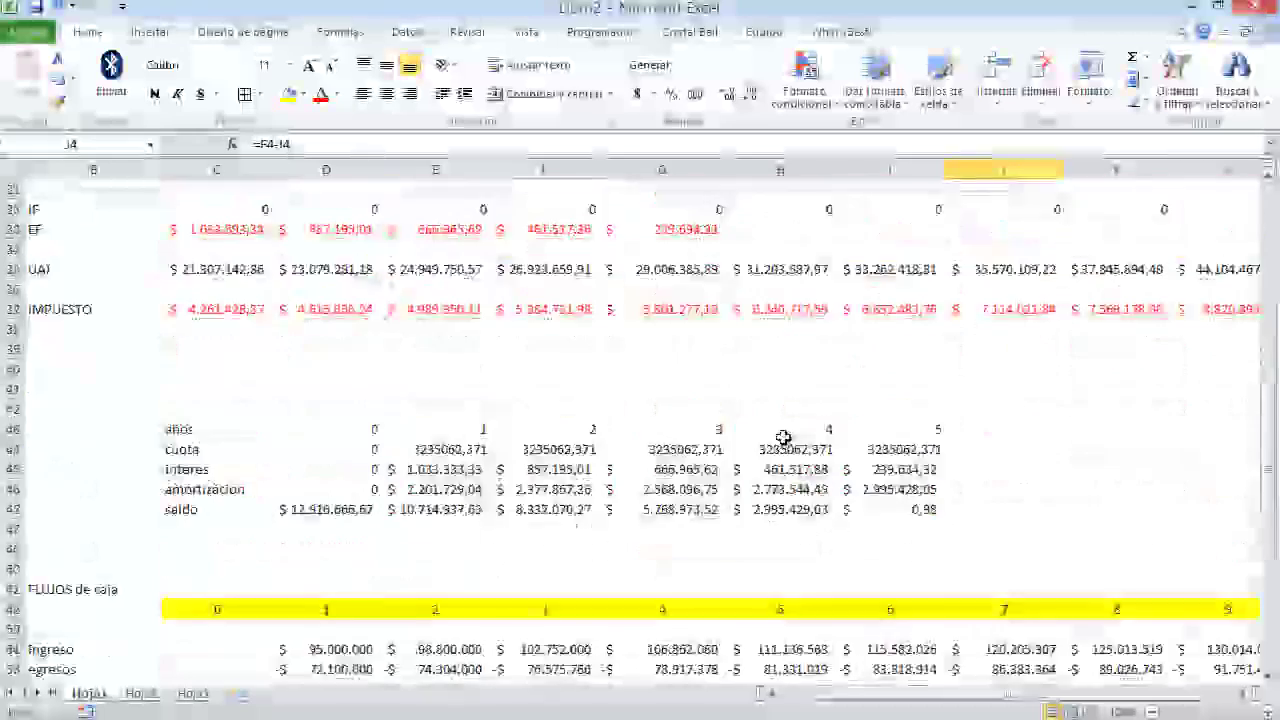
scroll(783, 437, down, 7)
scroll(783, 437, up, 10)
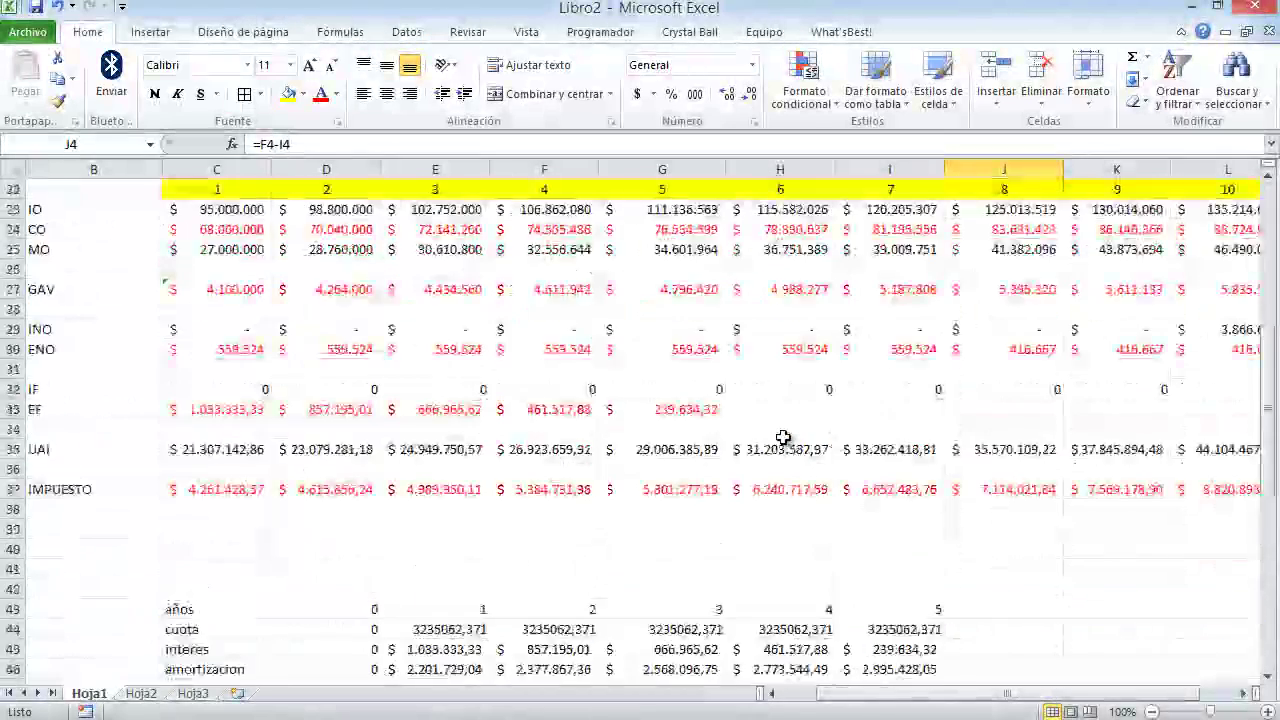
scroll(783, 437, up, 4)
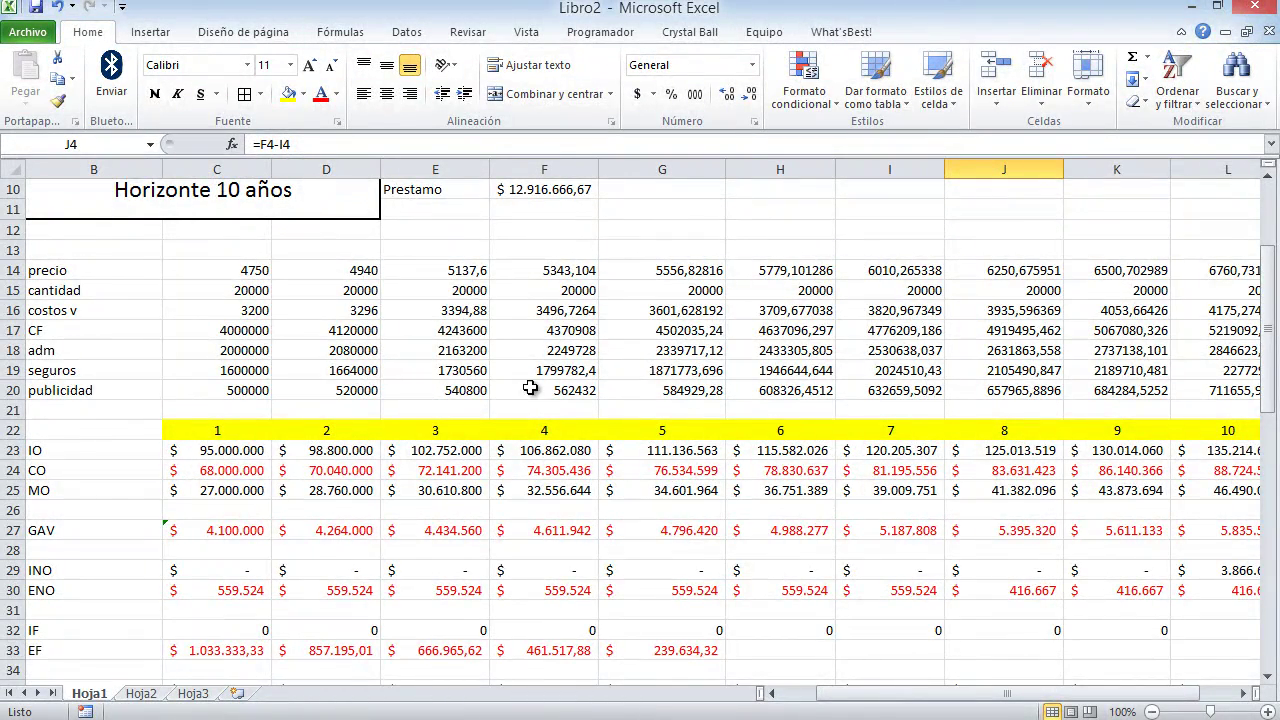
scroll(498, 385, up, 3)
scroll(495, 400, down, 5)
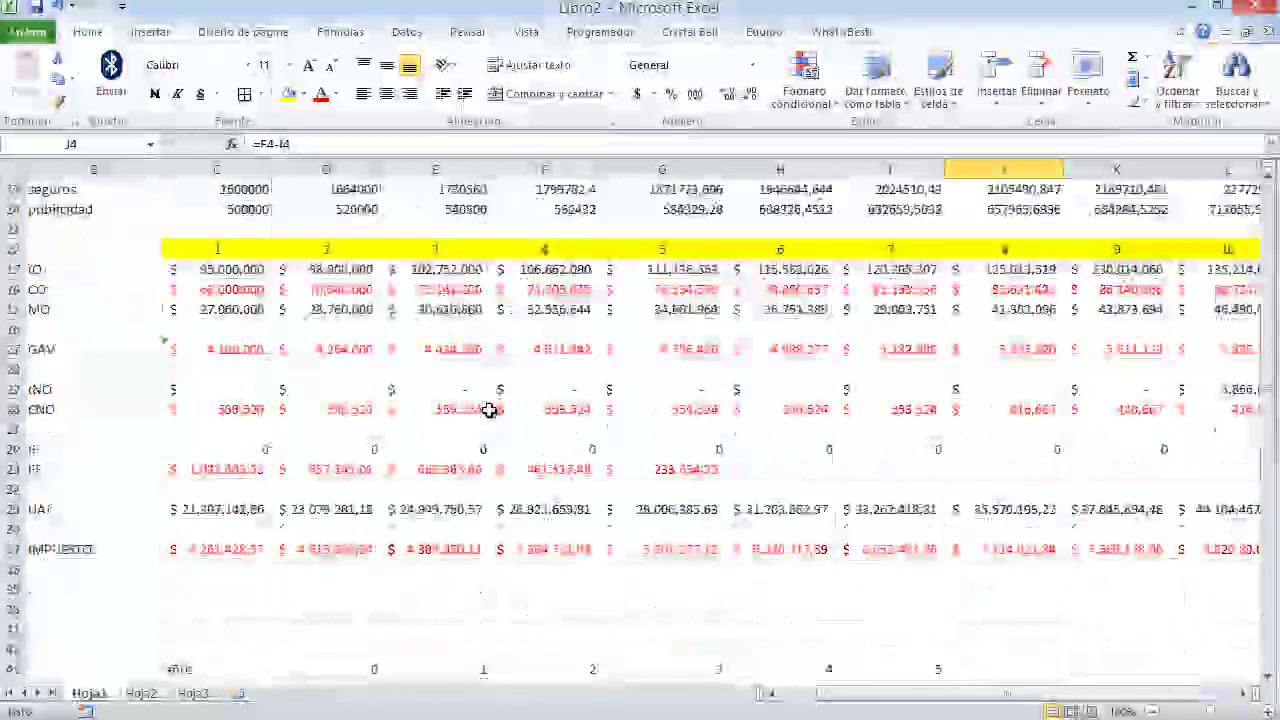
scroll(488, 416, up, 4)
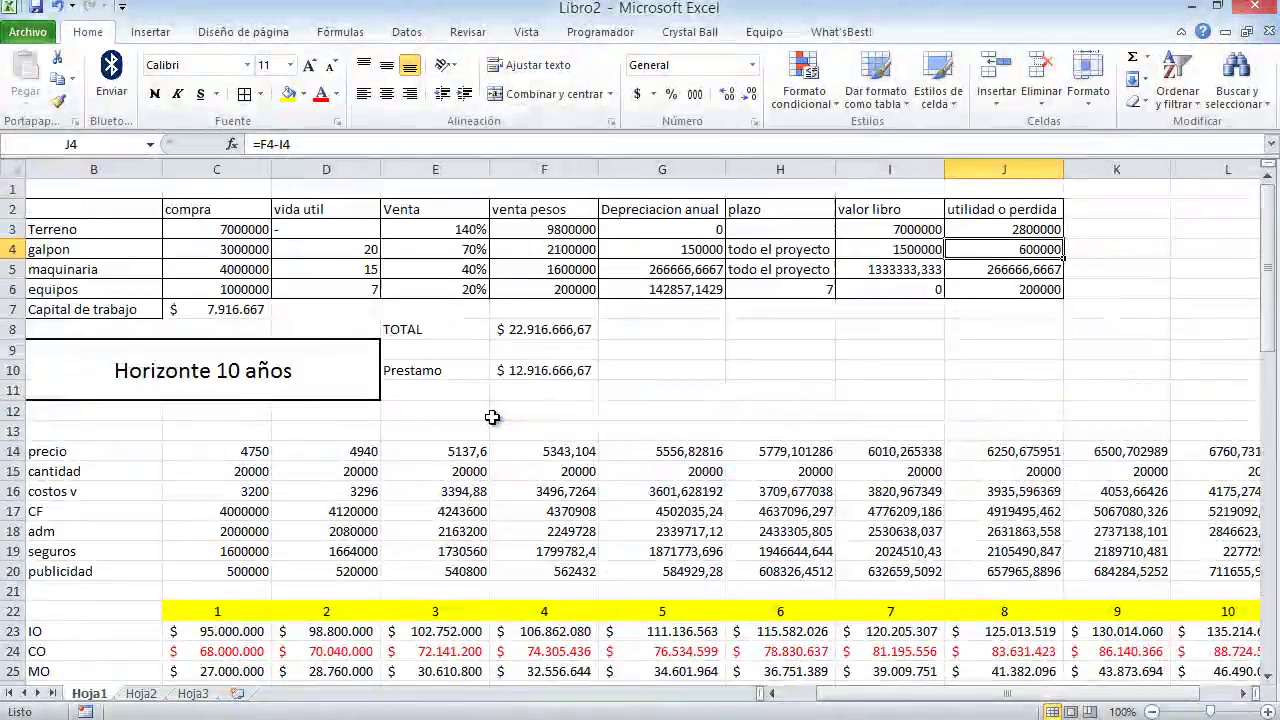
Set the year 1 price in C14 to 5000 by removing the 0,95 factor, and select the variable cost in C16.
scroll(492, 417, down, 3)
click(251, 266)
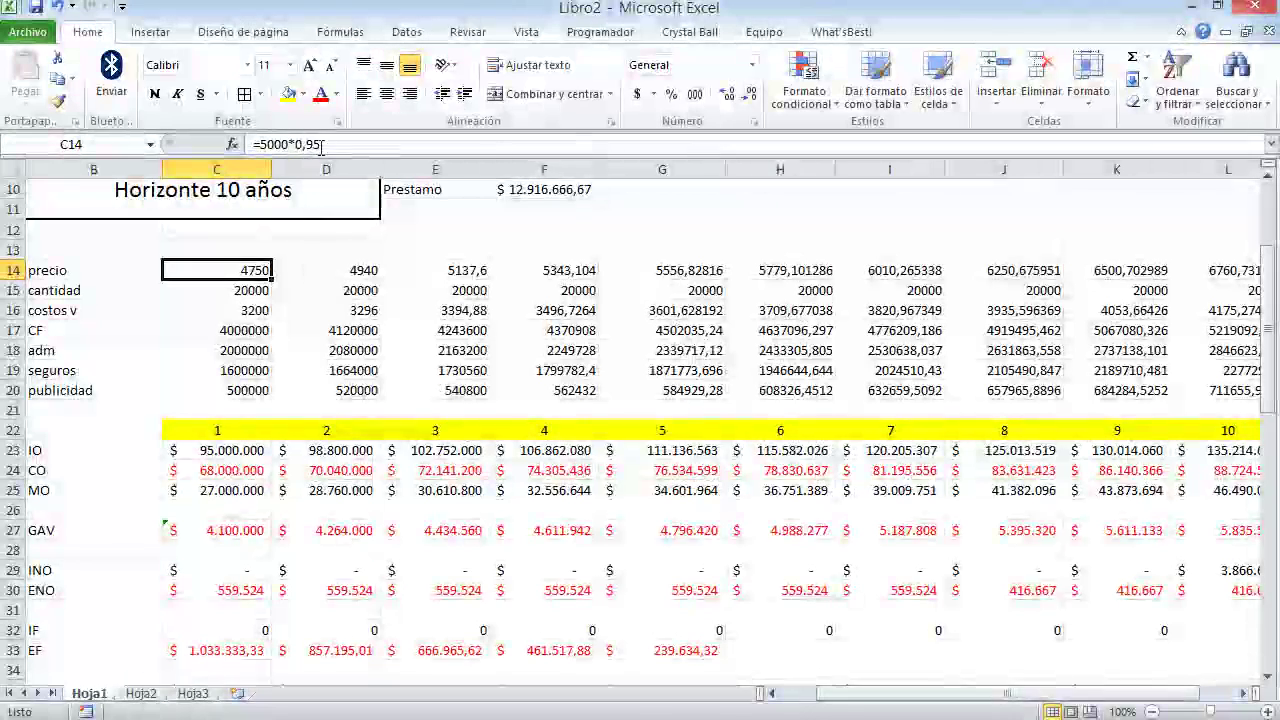
click(320, 146)
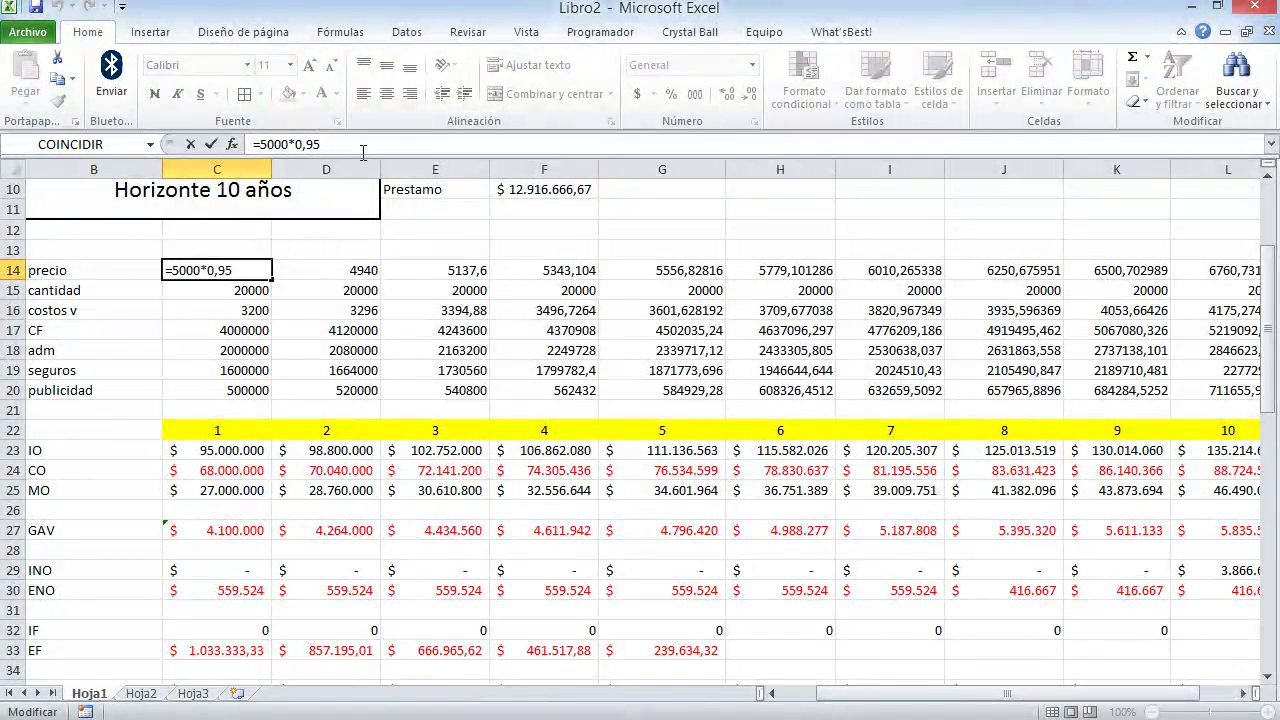
key(BackSpace)
key(BackSpace)
key(BackSpace)
key(BackSpace)
key(BackSpace)
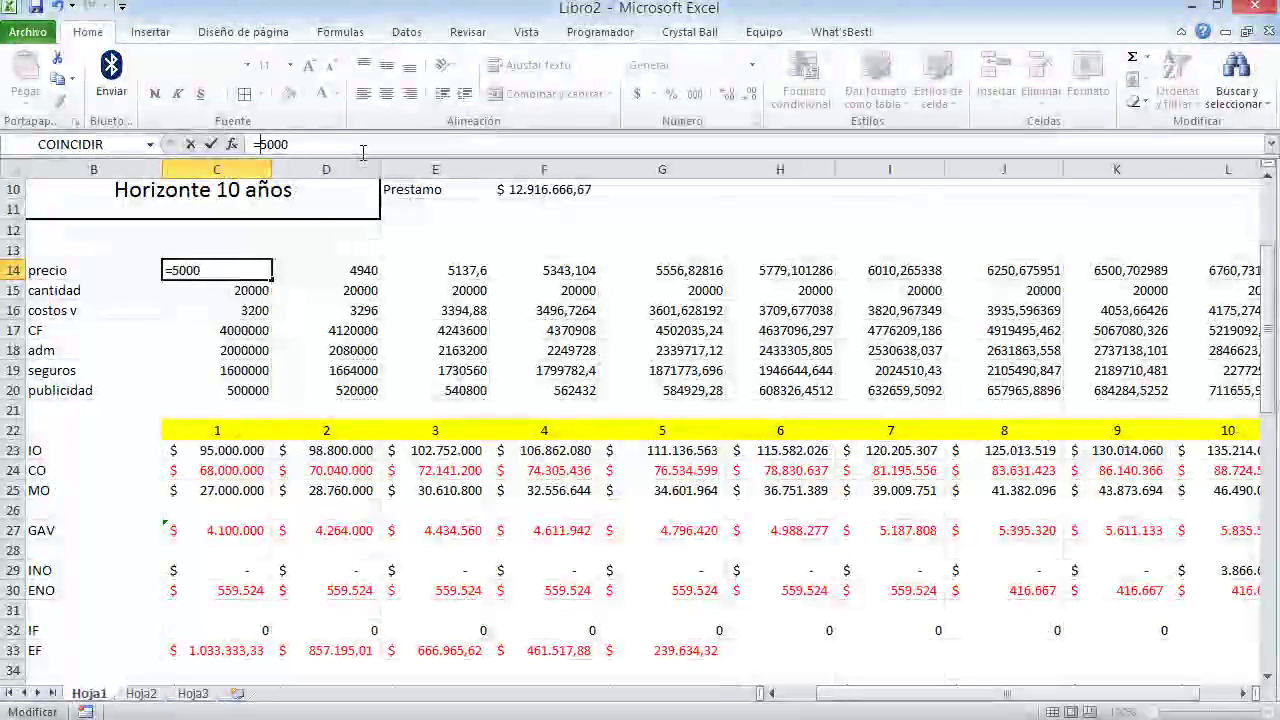
key(BackSpace)
key(Return)
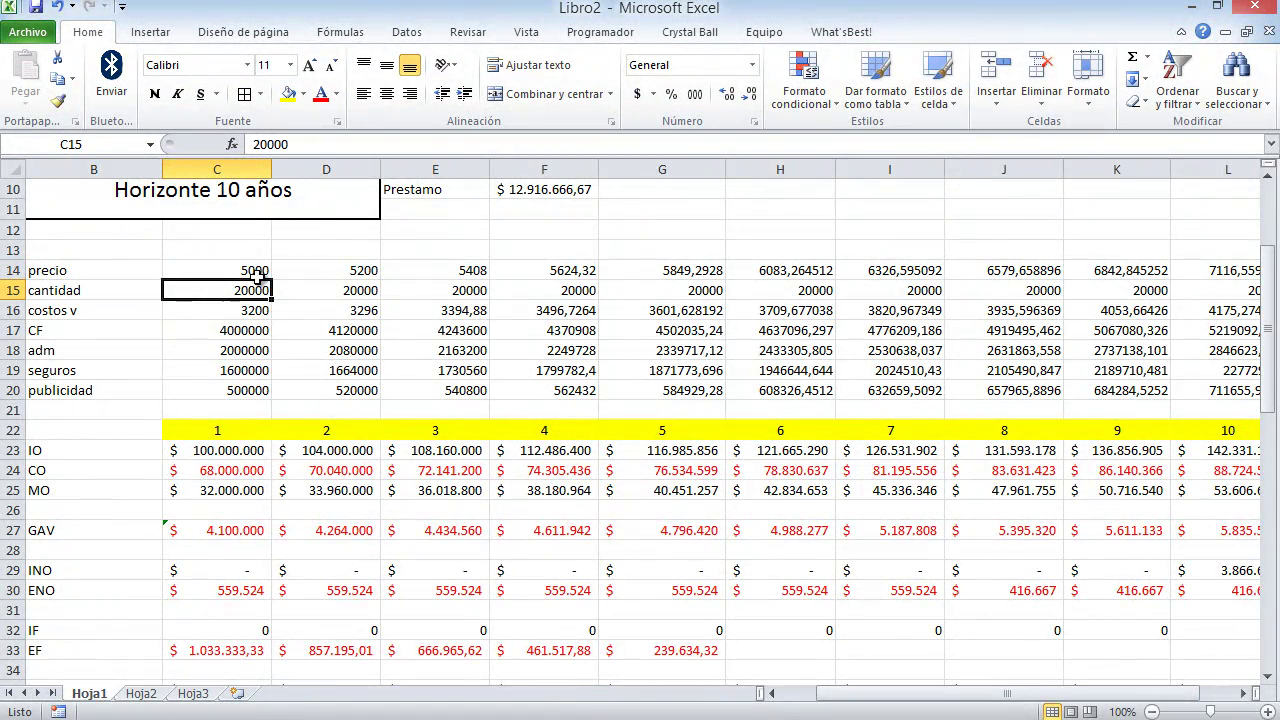
click(257, 313)
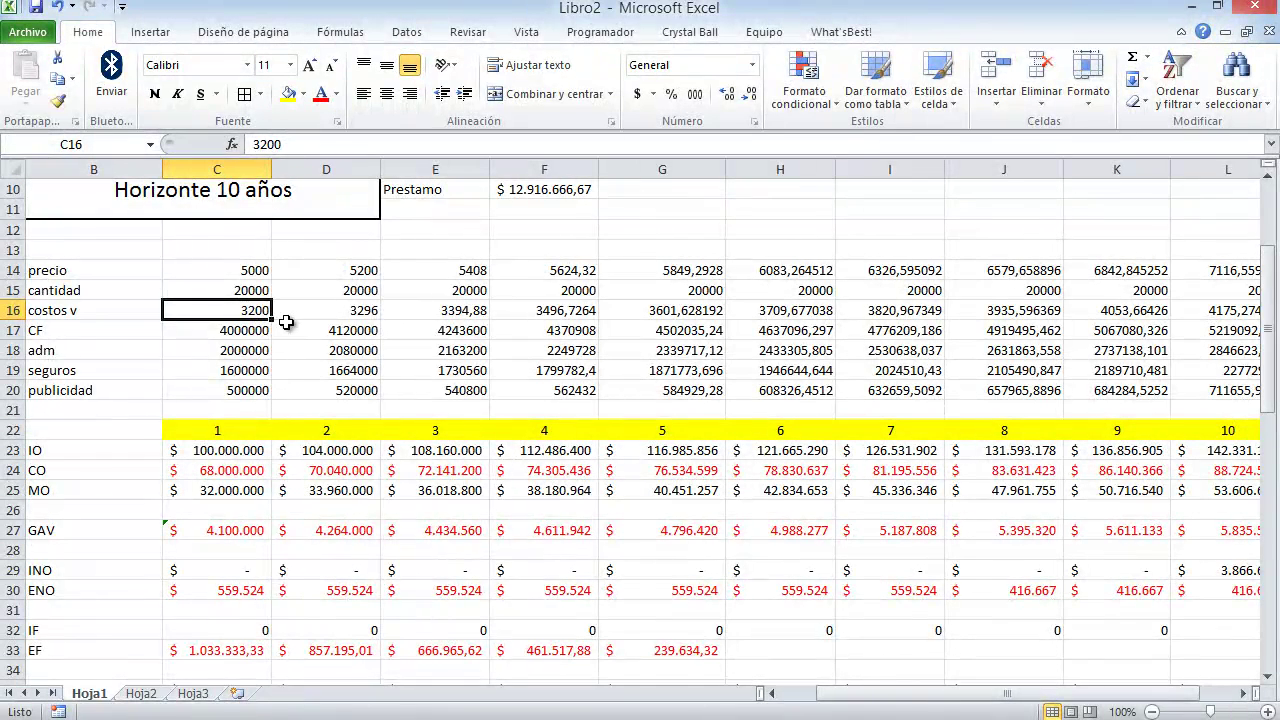
Review the year 1 cost inputs down to C19, then compare the price in C14 with the loan table, cash flows and VAN.
key(Down)
key(Down)
key(Down)
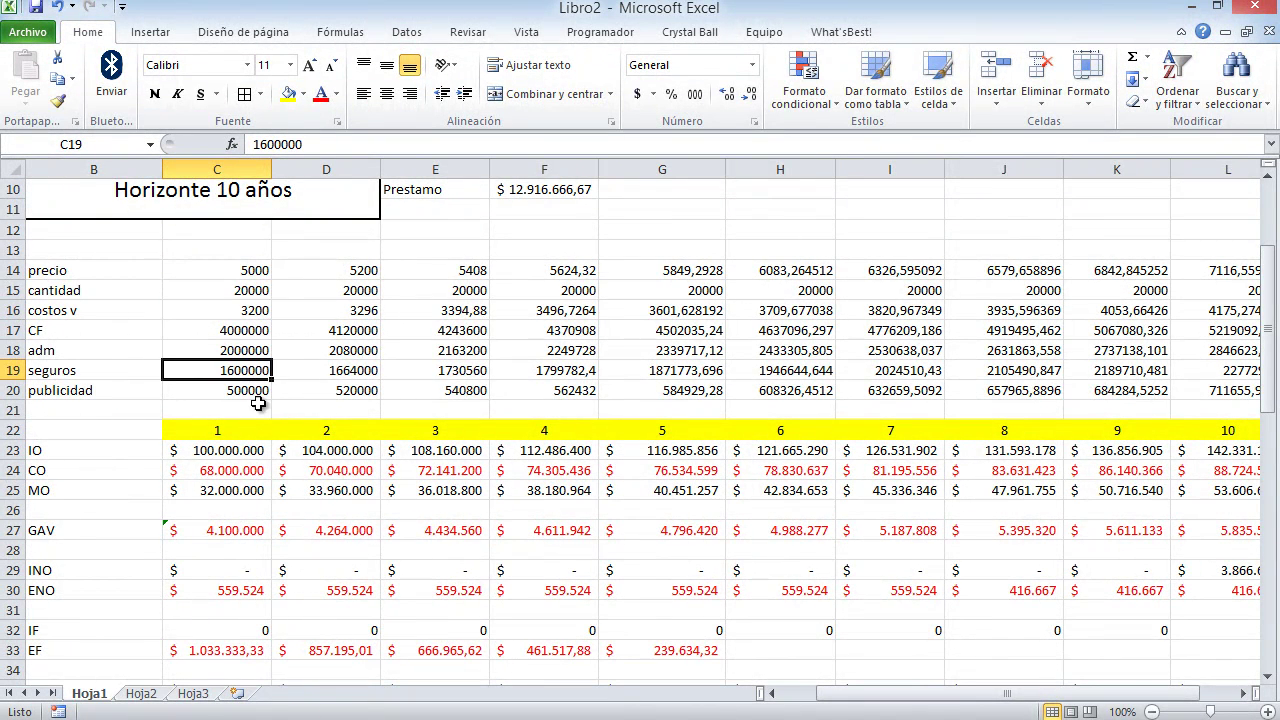
click(258, 270)
scroll(379, 324, down, 5)
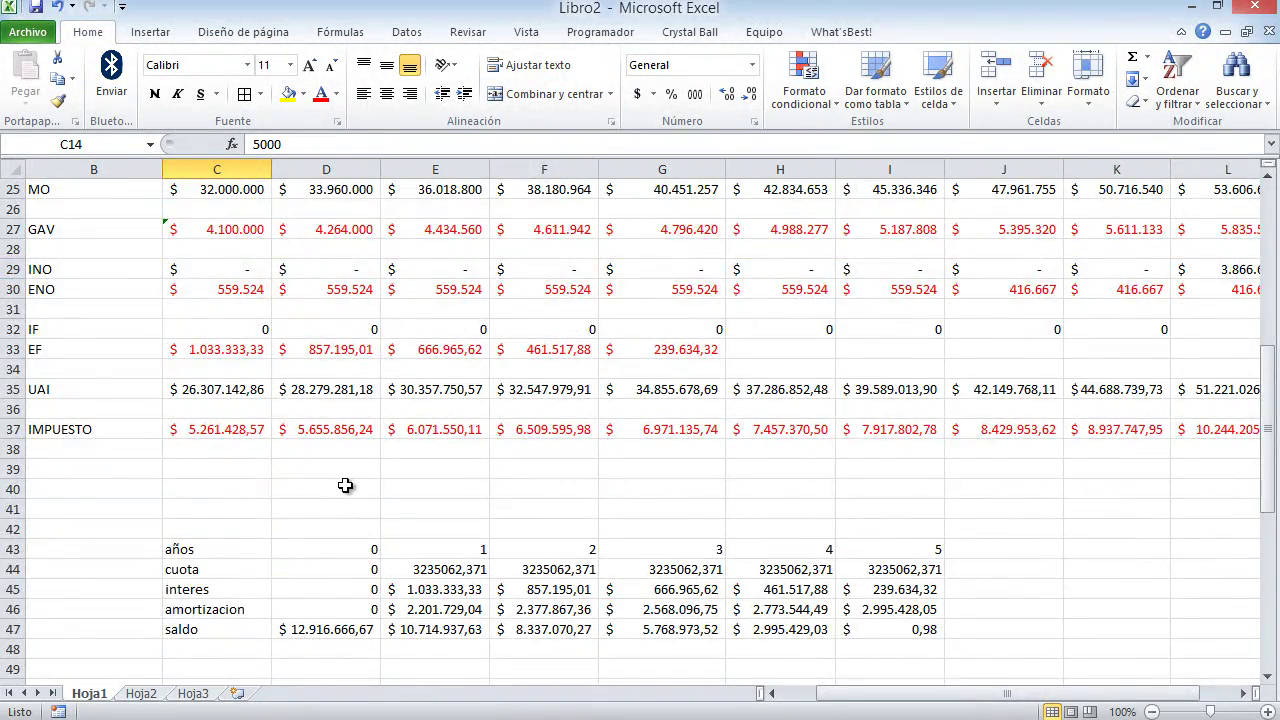
scroll(345, 486, down, 4)
scroll(345, 486, down, 7)
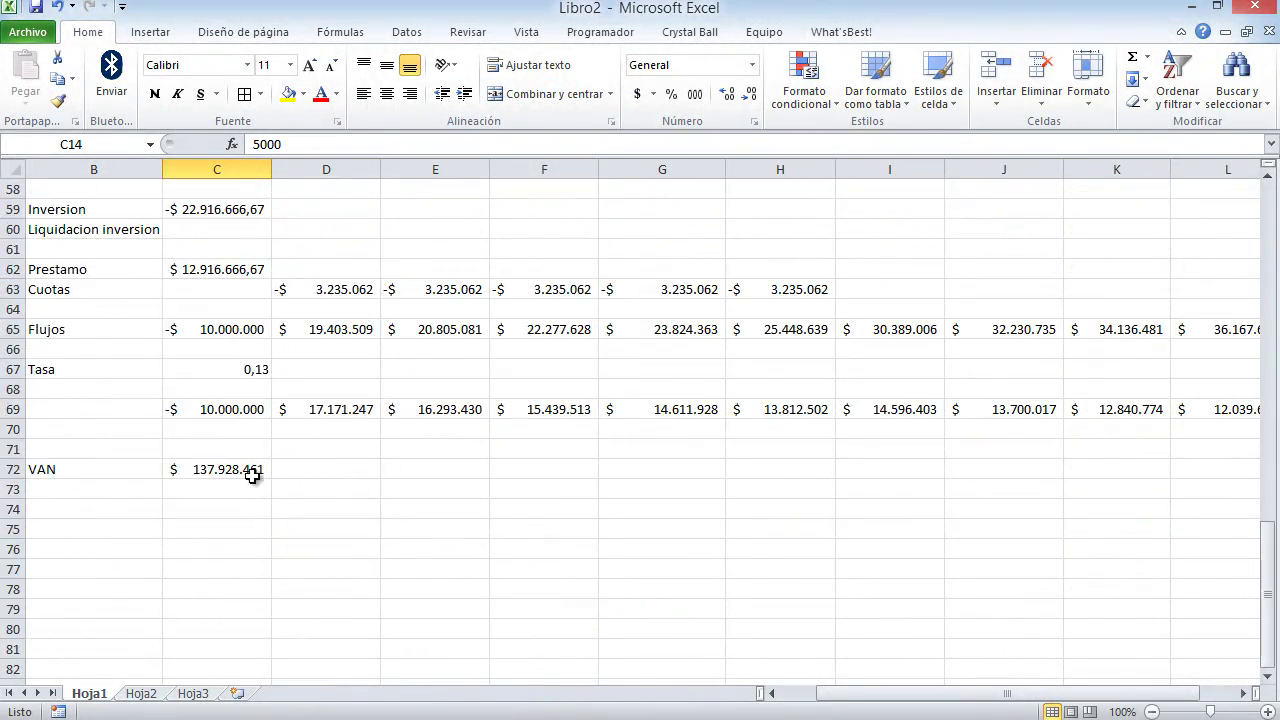
scroll(357, 514, up, 10)
scroll(357, 514, up, 9)
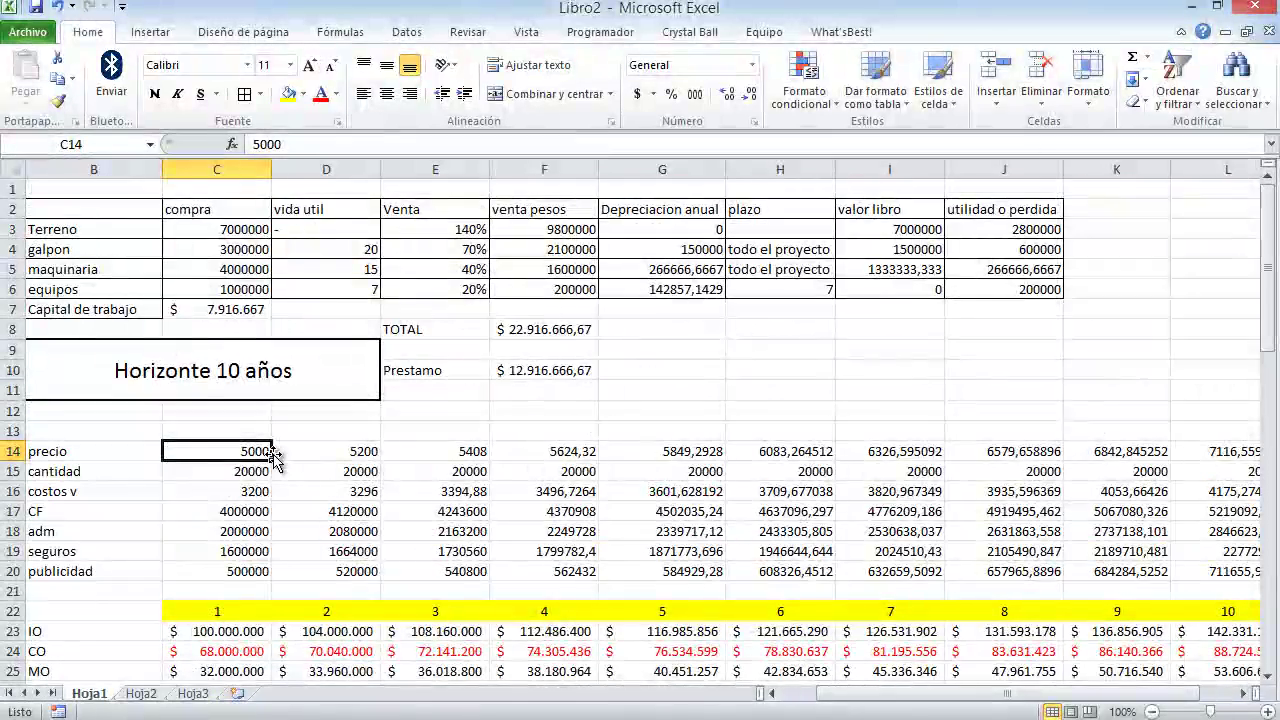
Set the year 1 price in C14 to 99999 and check the effect on the cash flows and VAN.
text(99999)
key(Return)
scroll(273, 453, down, 15)
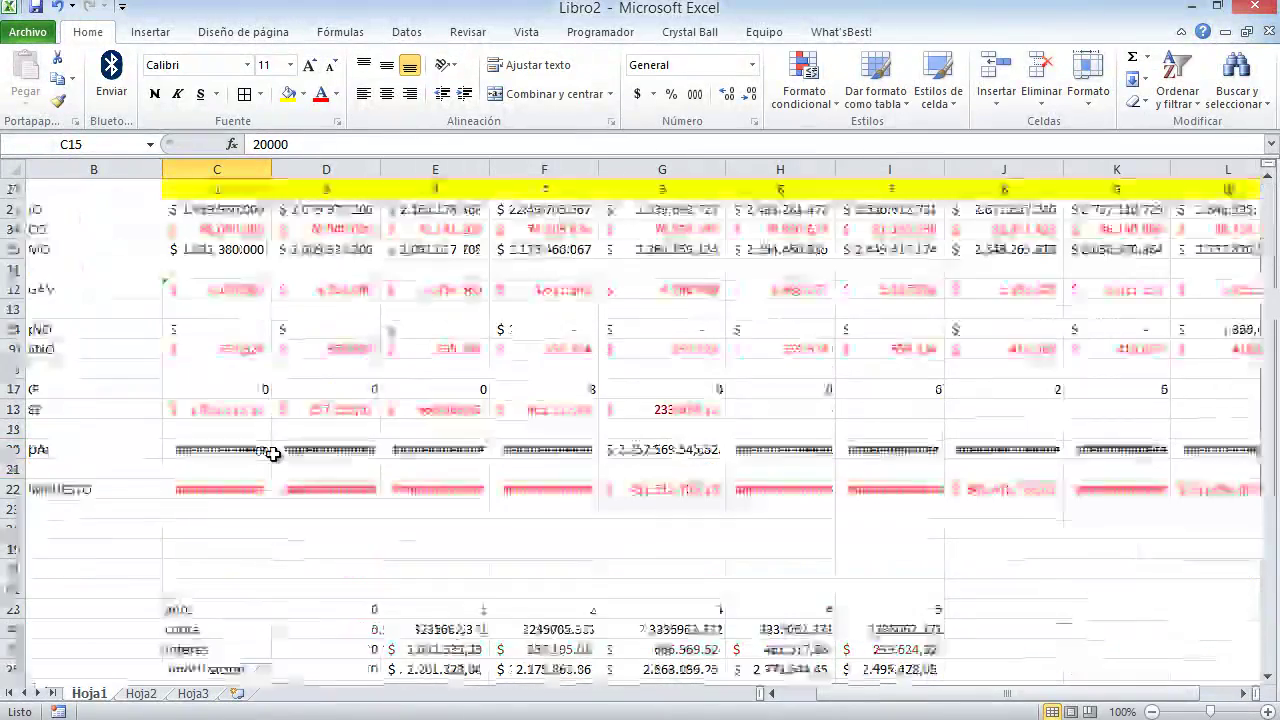
scroll(273, 453, down, 5)
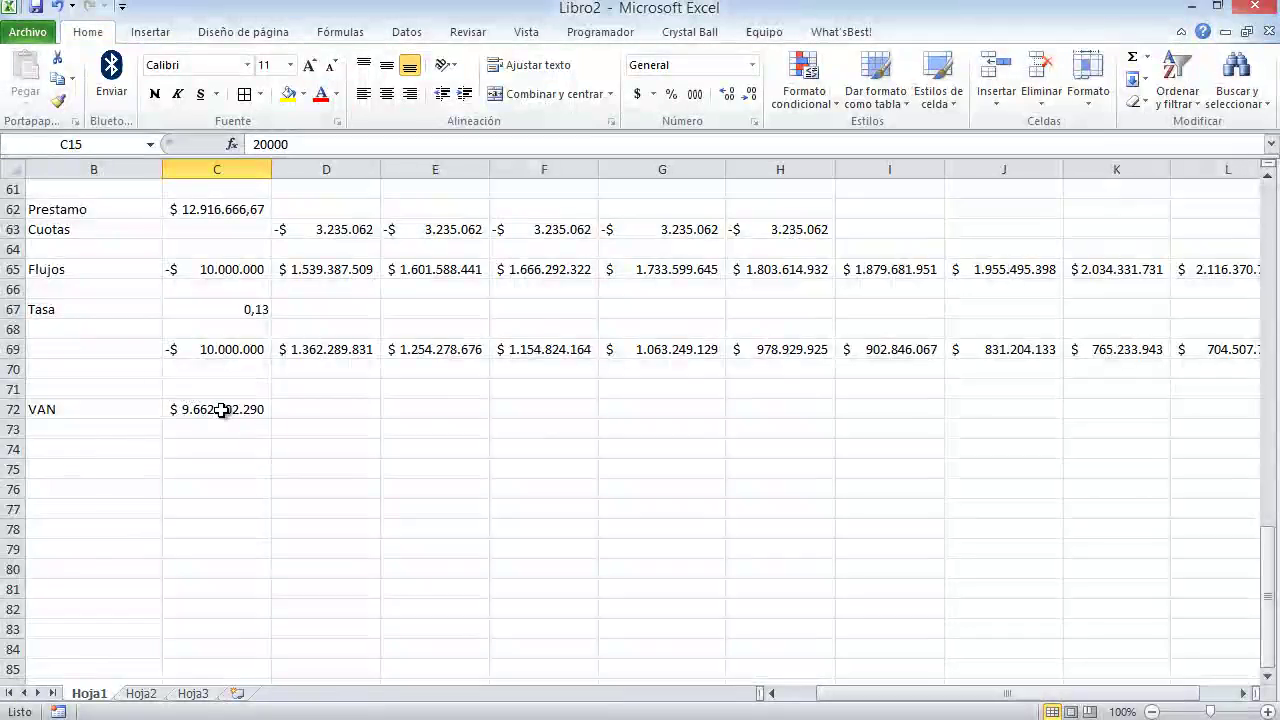
Return the year 1 price in C14 to 5000 and glance over the income statement.
scroll(221, 410, up, 11)
scroll(221, 410, up, 10)
click(246, 451)
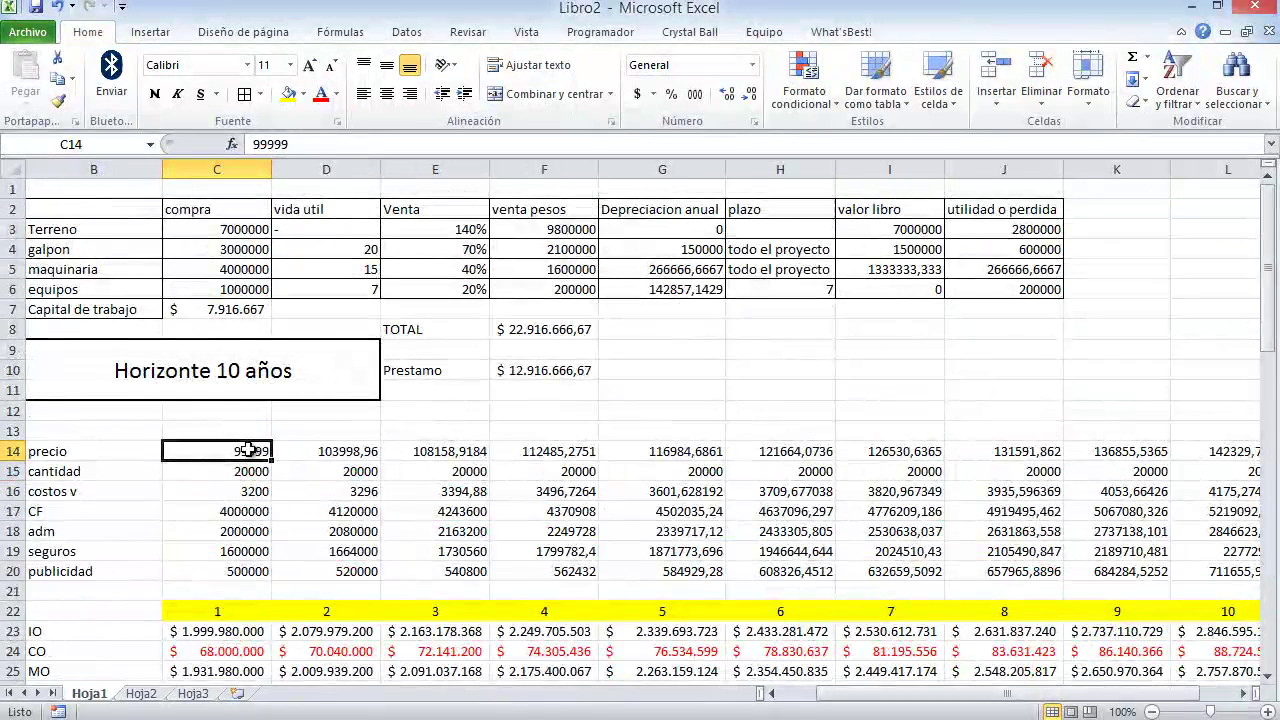
text(5000)
key(Return)
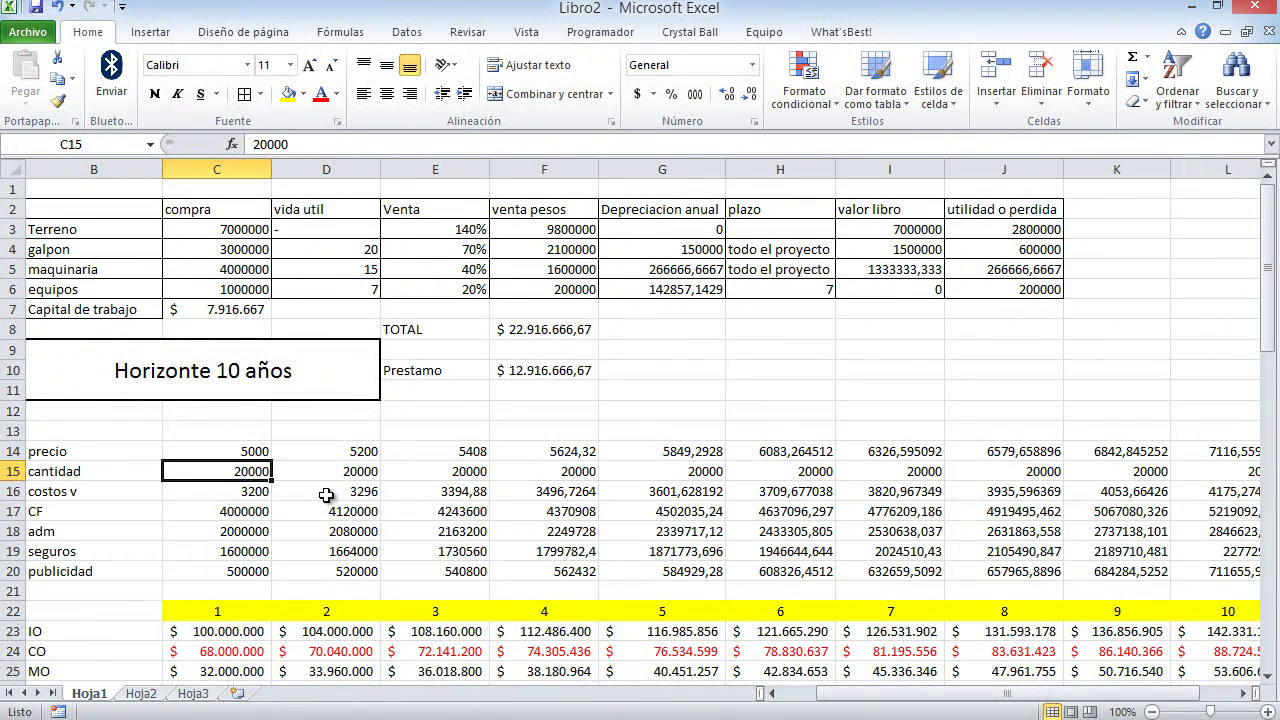
scroll(325, 502, down, 10)
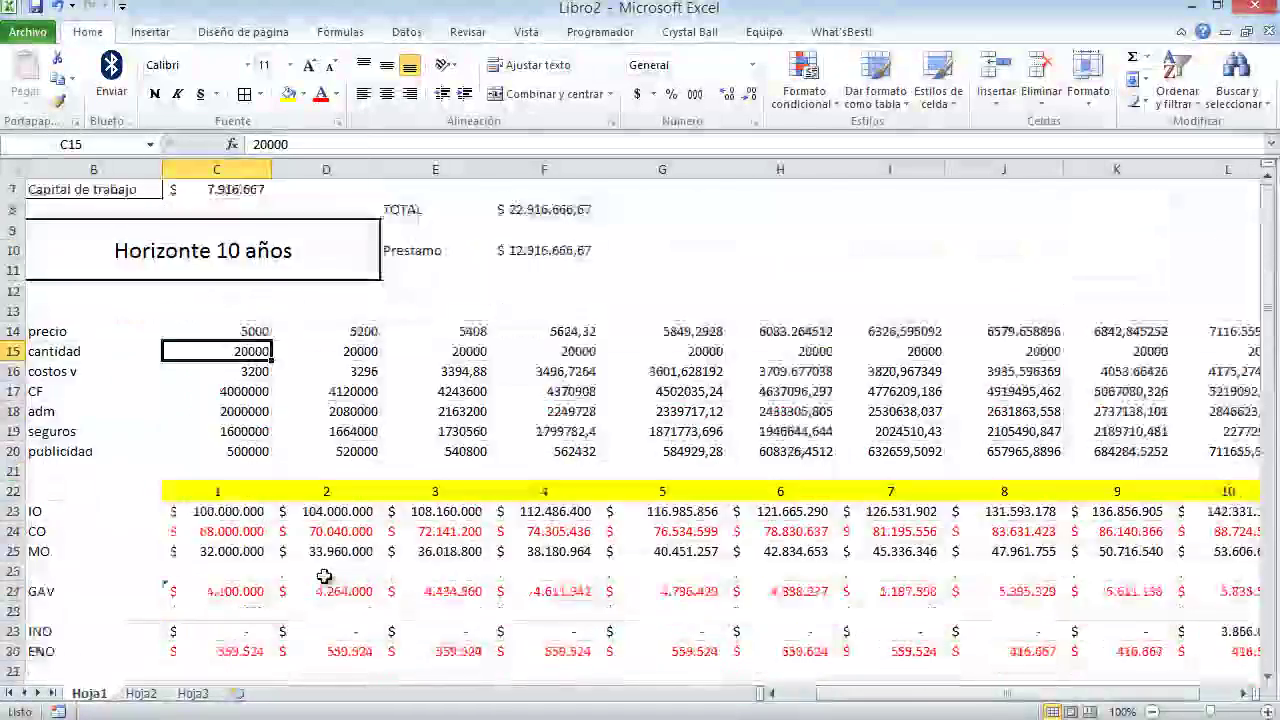
scroll(325, 576, up, 10)
Reduce the year 1 price in C14 with the formula =5000*0,95 and check the VAN in C72.
click(250, 455)
click(329, 145)
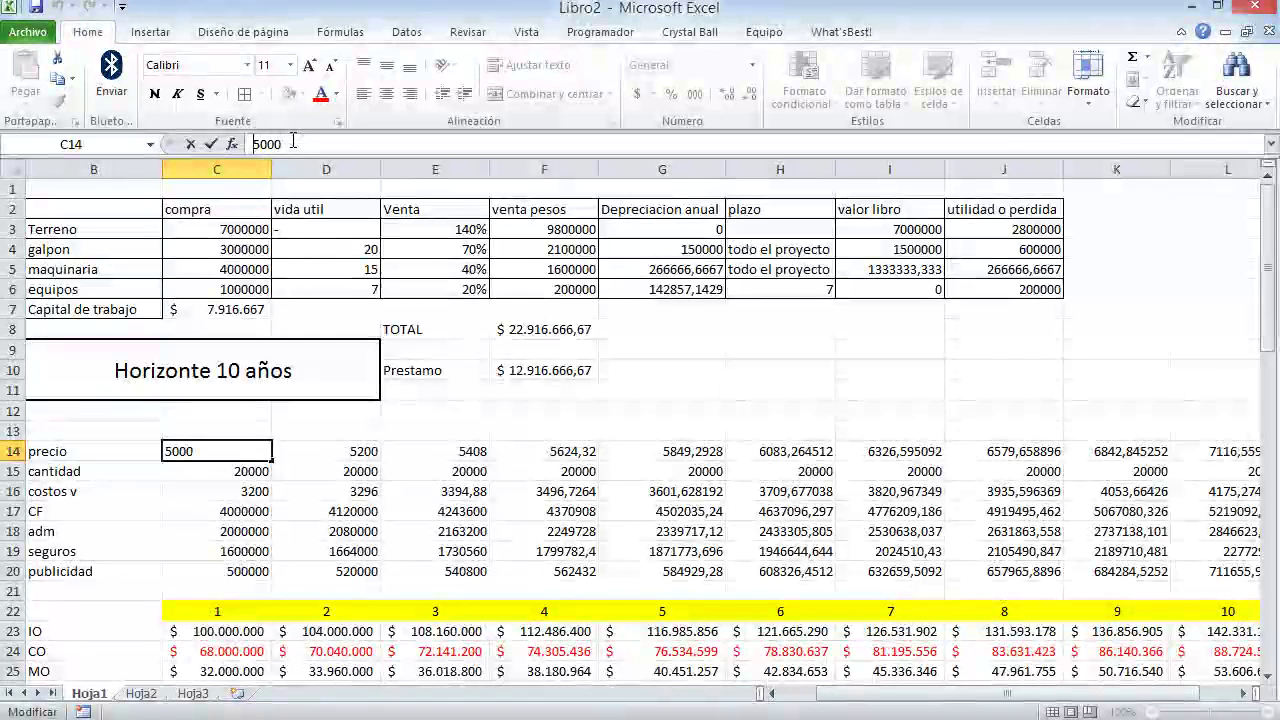
key(Home)
text(=5)
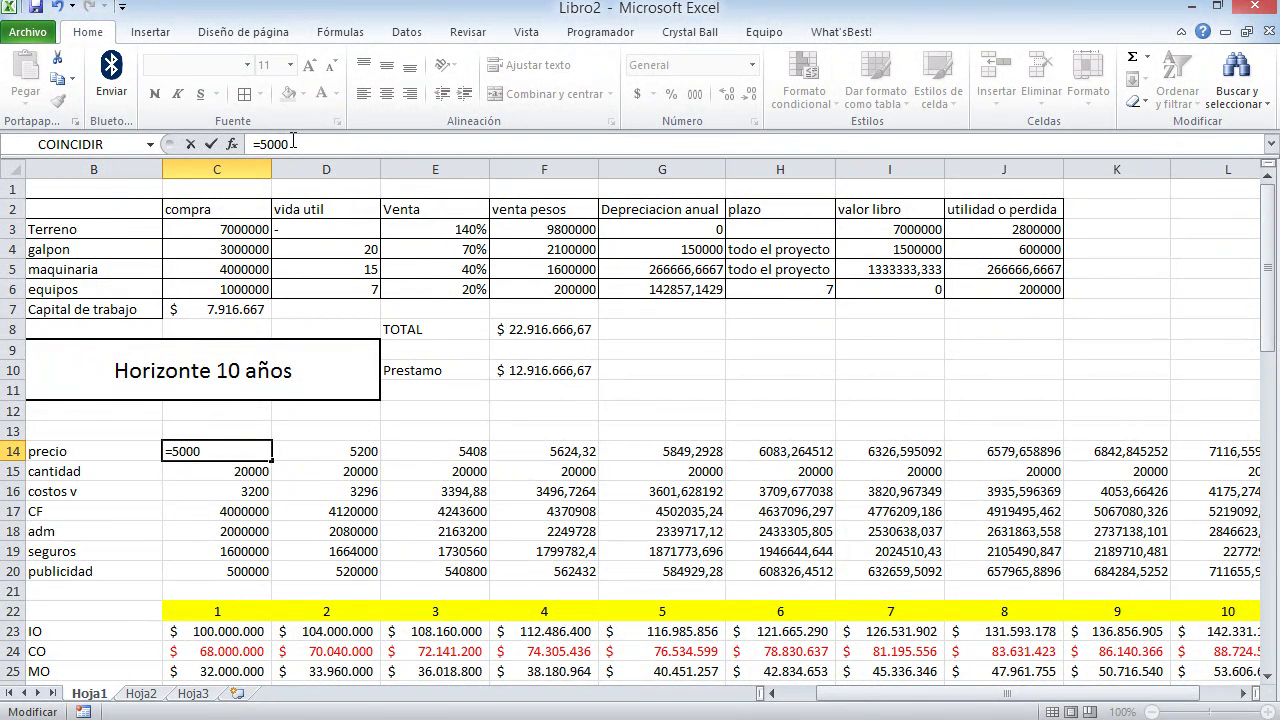
text(0000,95)
click(291, 144)
text(*)
key(Return)
scroll(349, 409, down, 17)
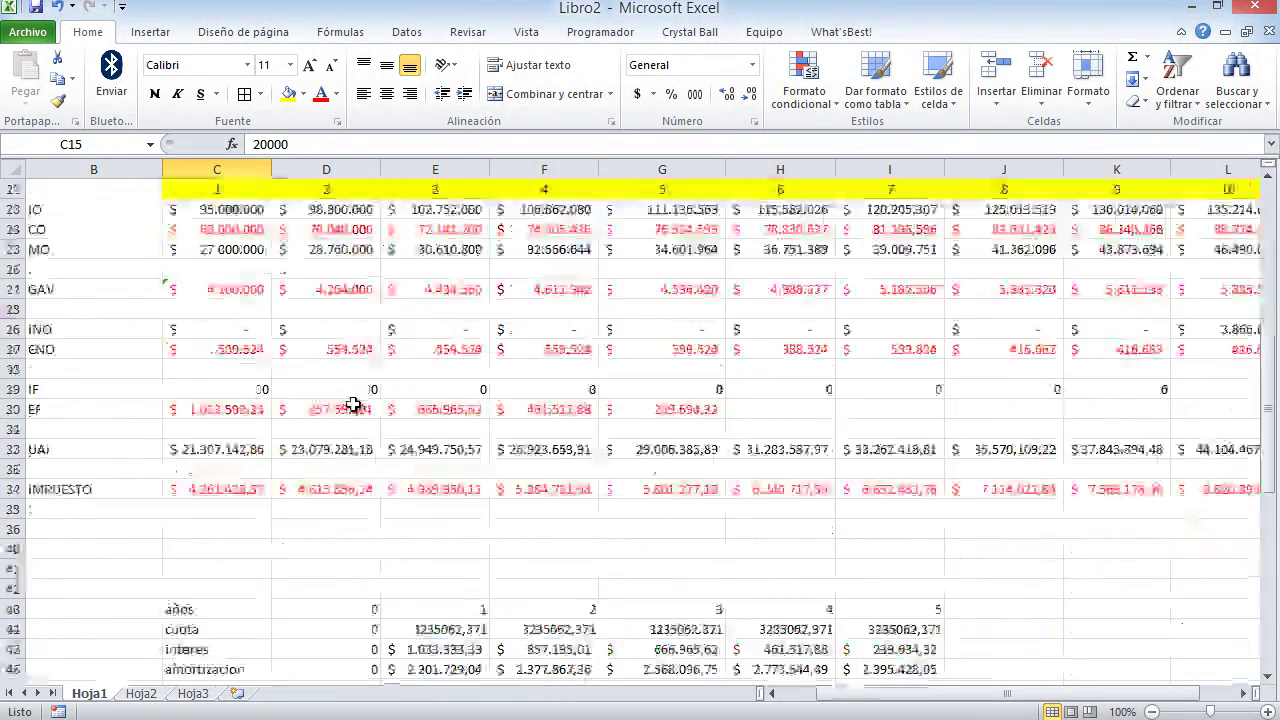
click(251, 590)
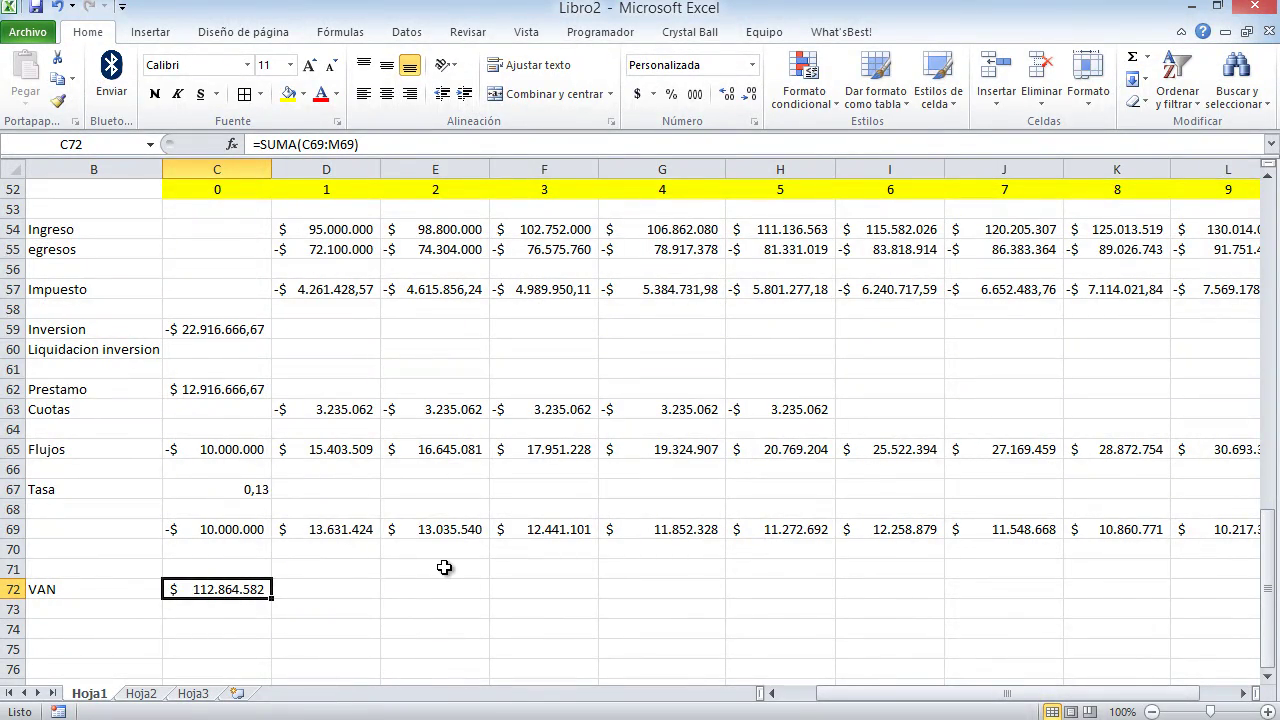
Remove the 0,95 factor from the year 1 price in C14, leaving 5000.
scroll(443, 566, up, 17)
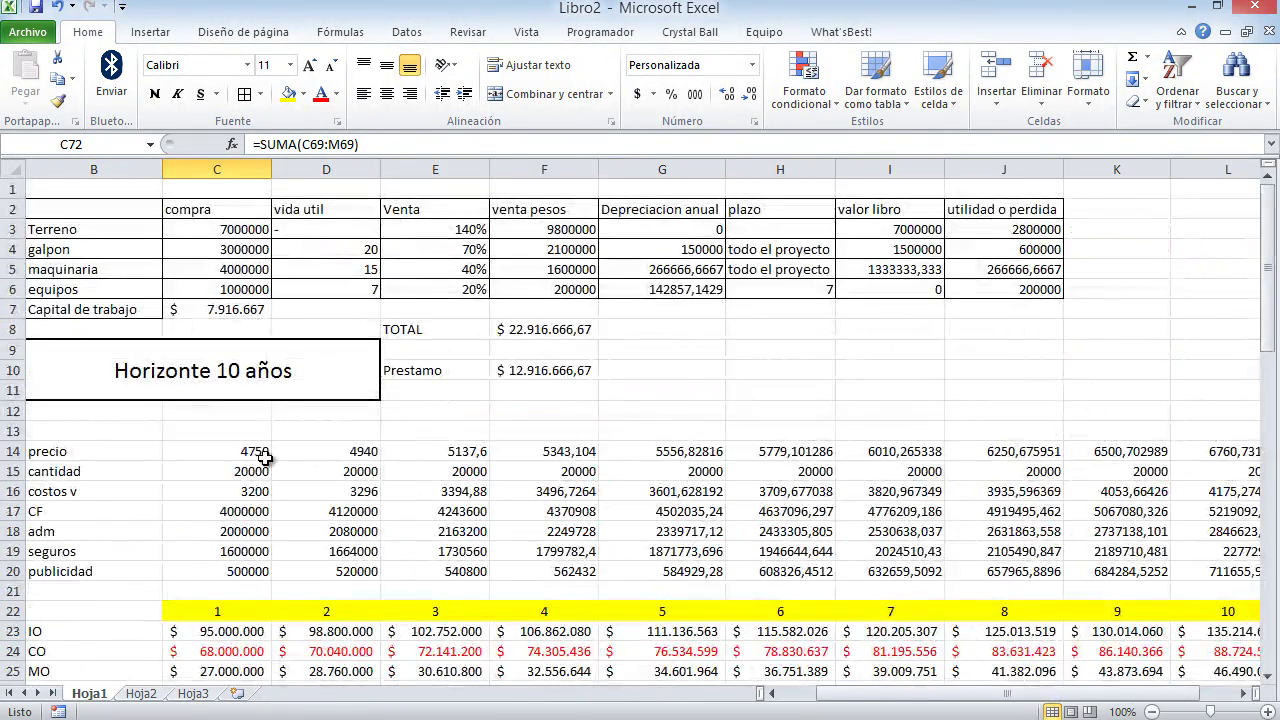
click(185, 451)
click(328, 144)
key(BackSpace)
key(BackSpace)
key(BackSpace)
key(BackSpace)
key(BackSpace)
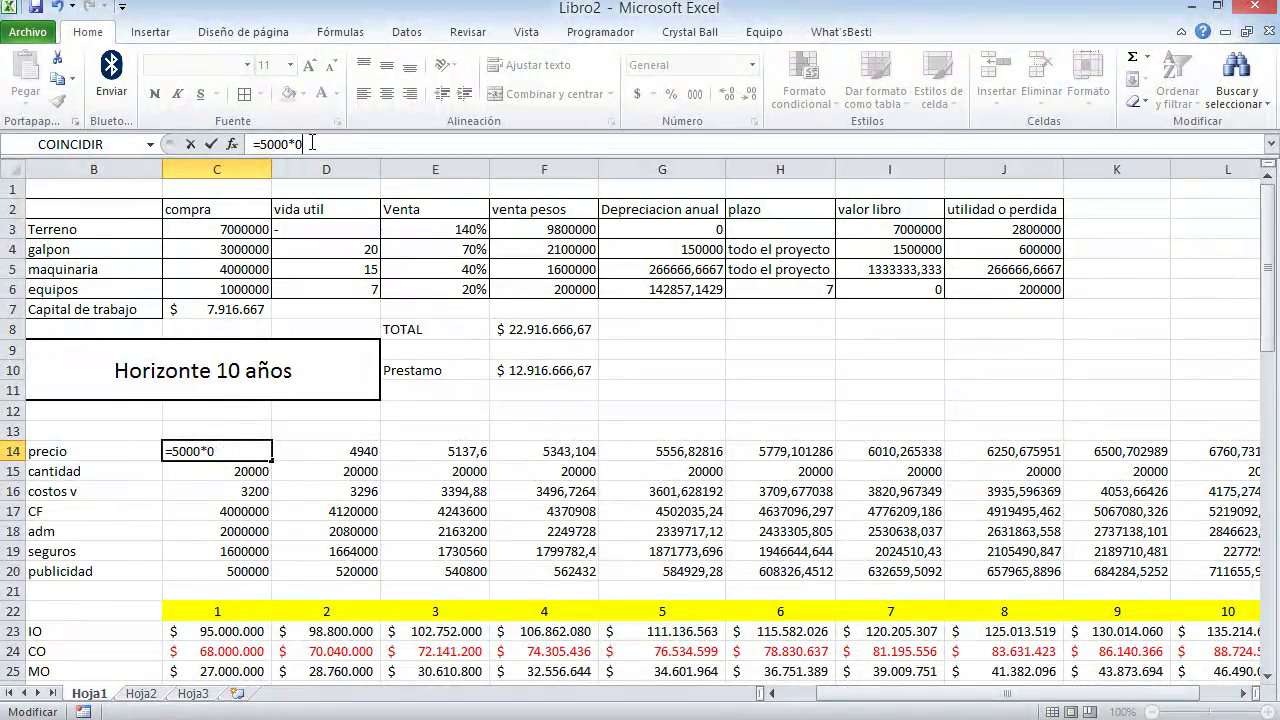
click(259, 144)
key(BackSpace)
key(Return)
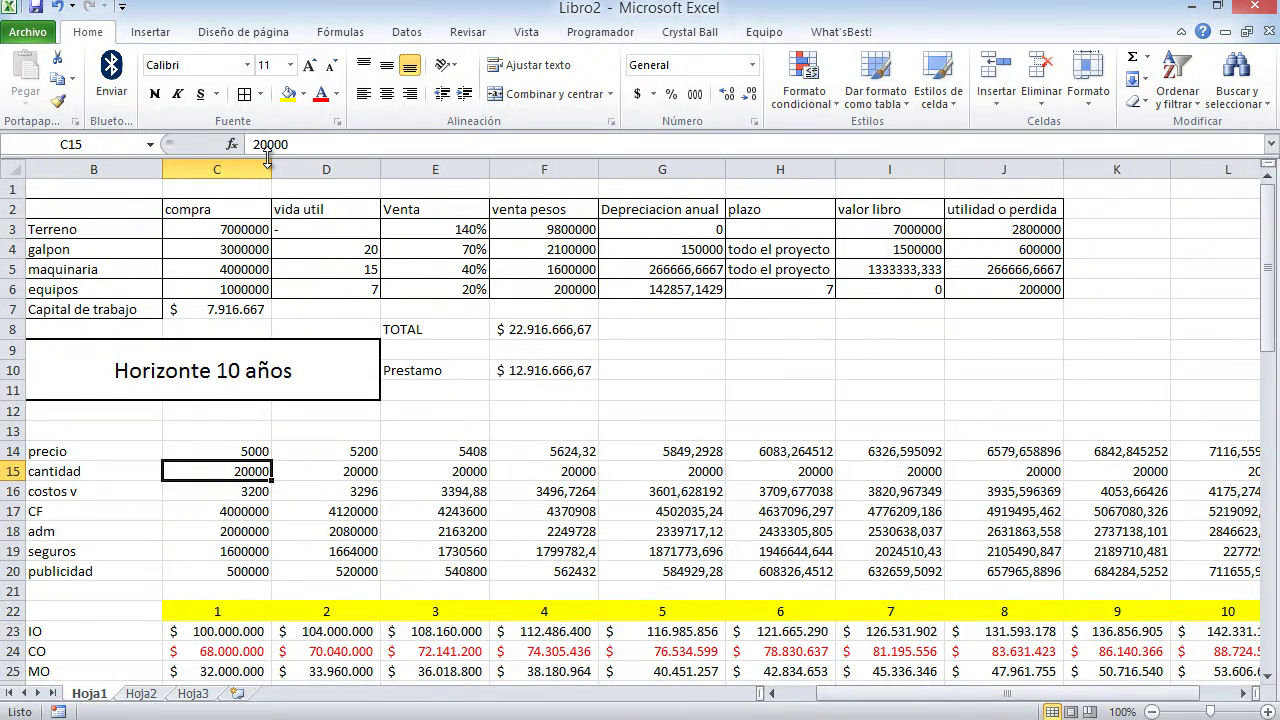
Check the VAN in C72, select an empty cell below it and display the Crystal Ball tools.
scroll(575, 404, down, 13)
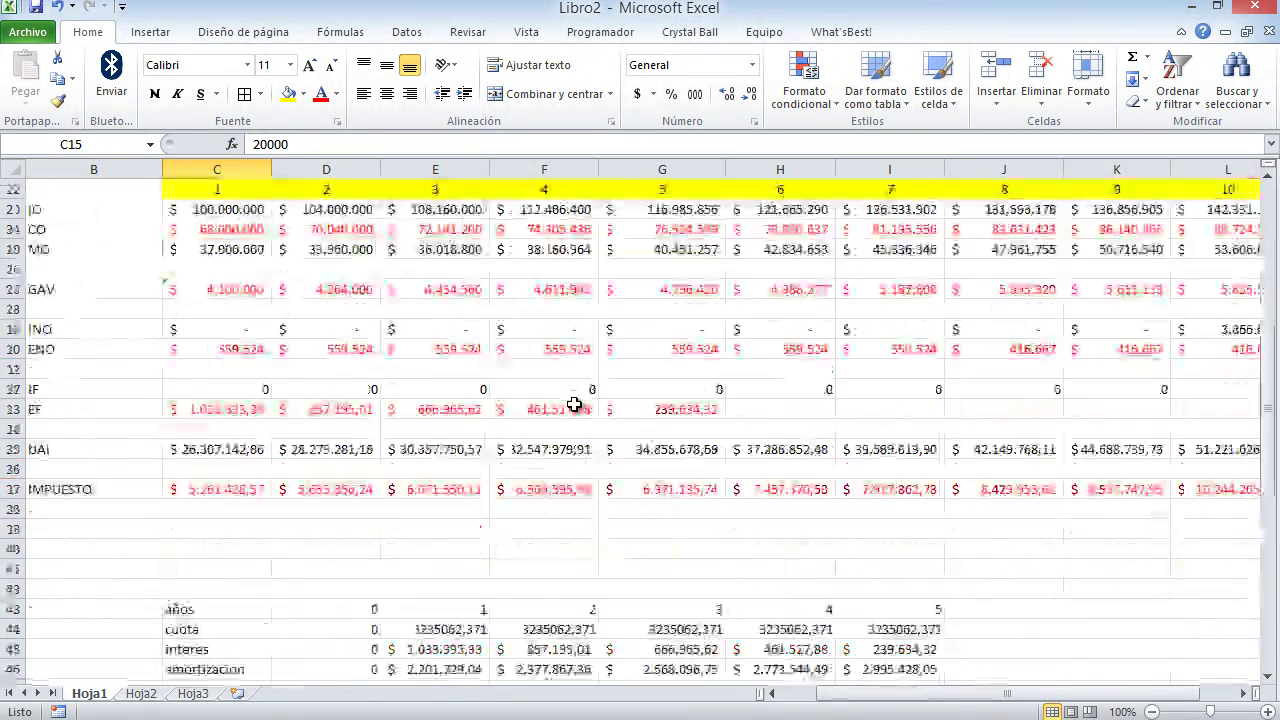
scroll(575, 404, down, 6)
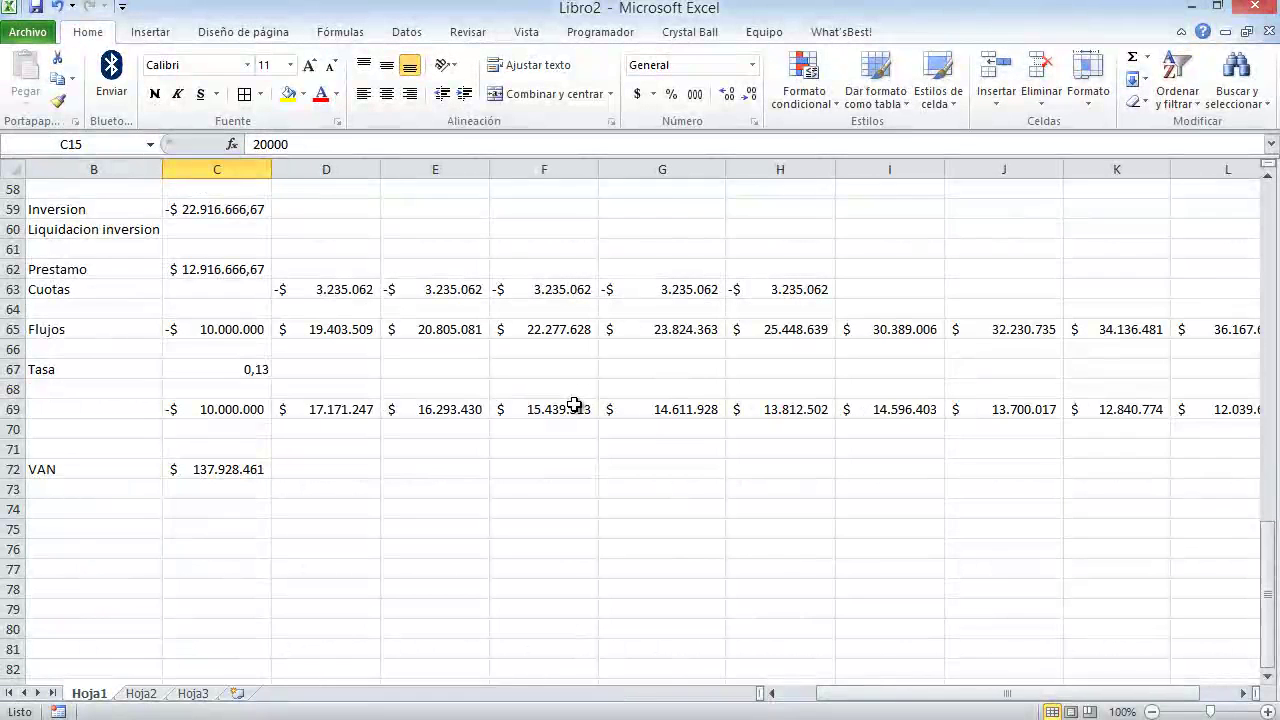
scroll(575, 404, down, 3)
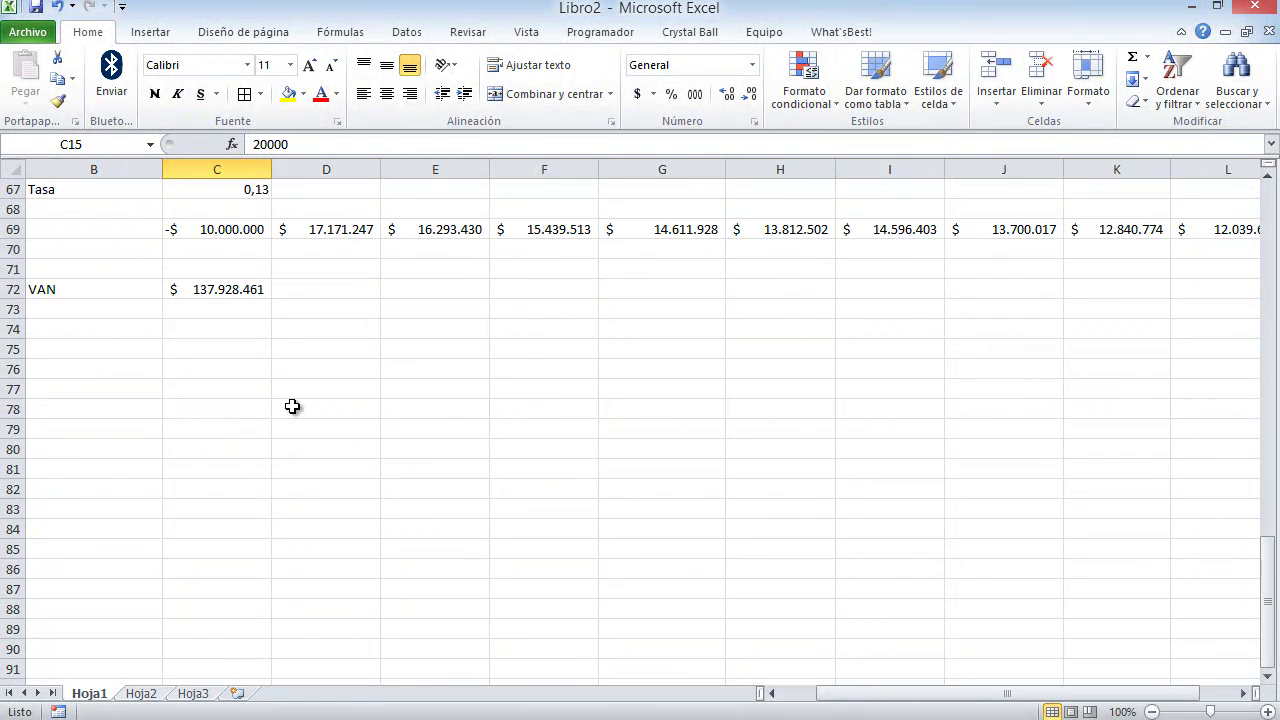
click(322, 412)
click(700, 36)
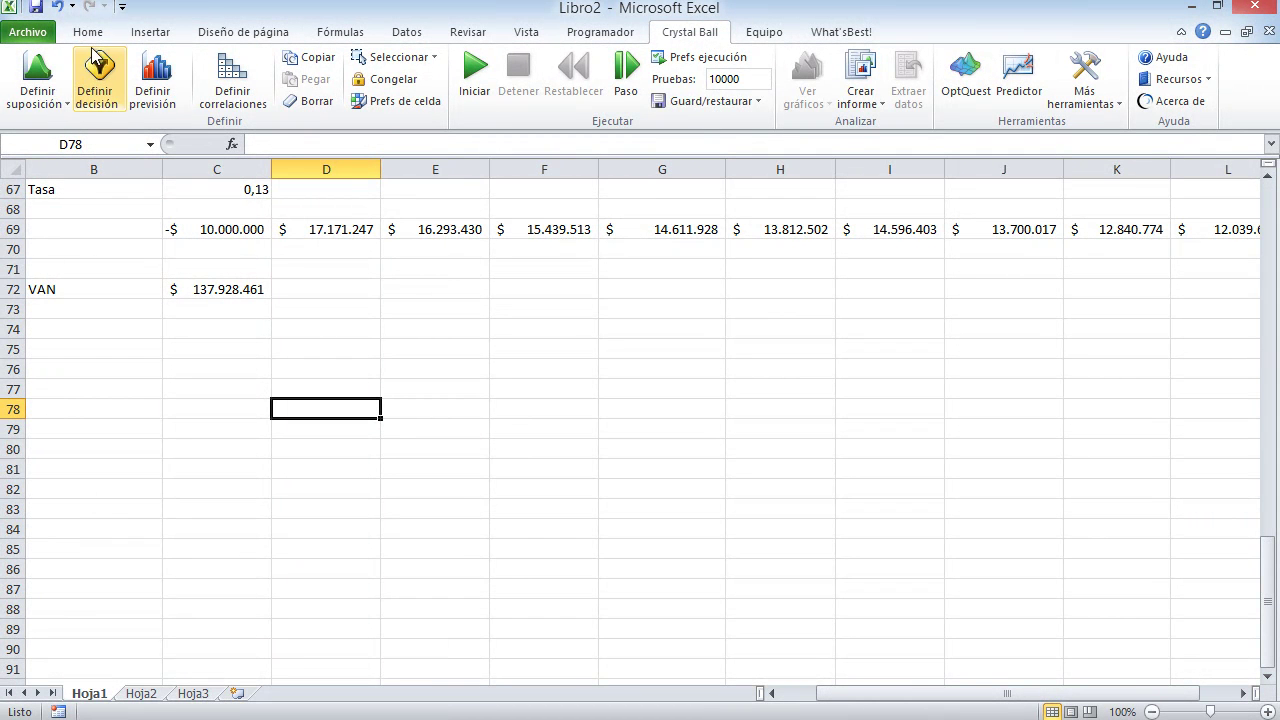
click(45, 63)
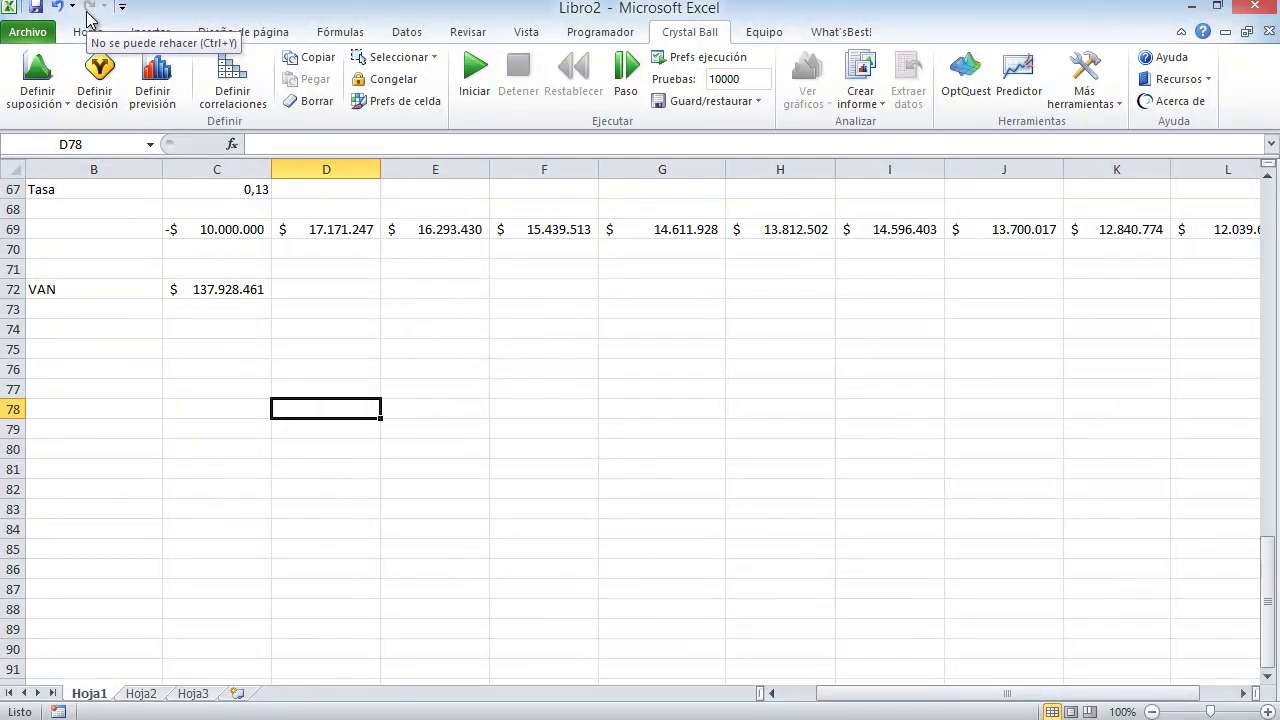
Enter the sample values 4, 5 and 6 in cells D80 to F80.
click(287, 445)
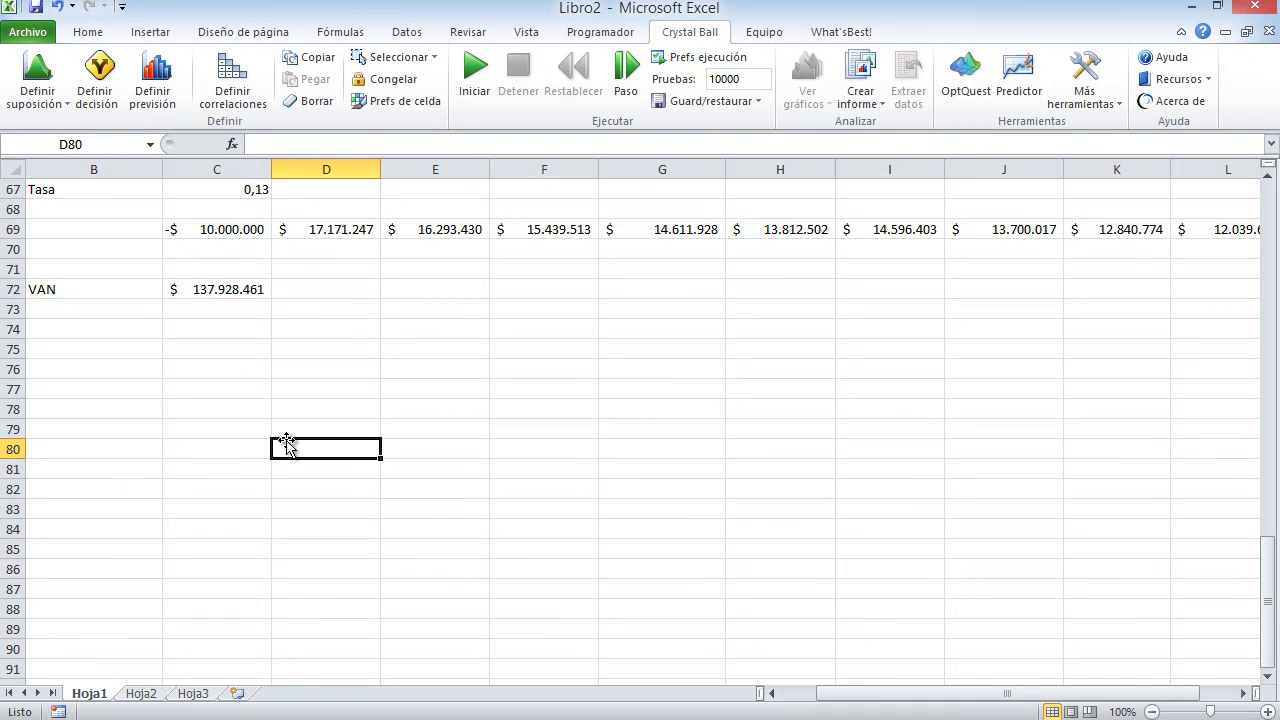
text(4)
key(Tab)
text(5)
key(Tab)
text(6)
key(Tab)
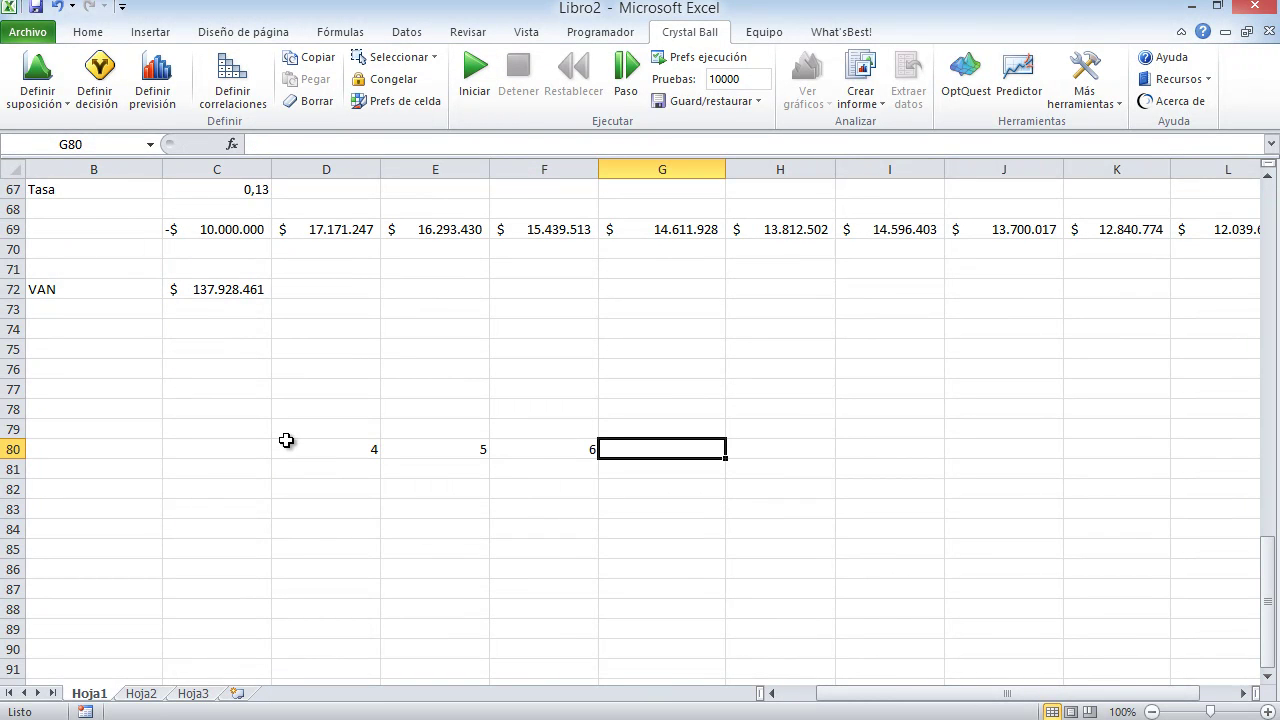
Add up the sample values D80:F80 in cell F83 with the SUMA function.
key(Down)
key(Down)
key(Left)
key(Down)
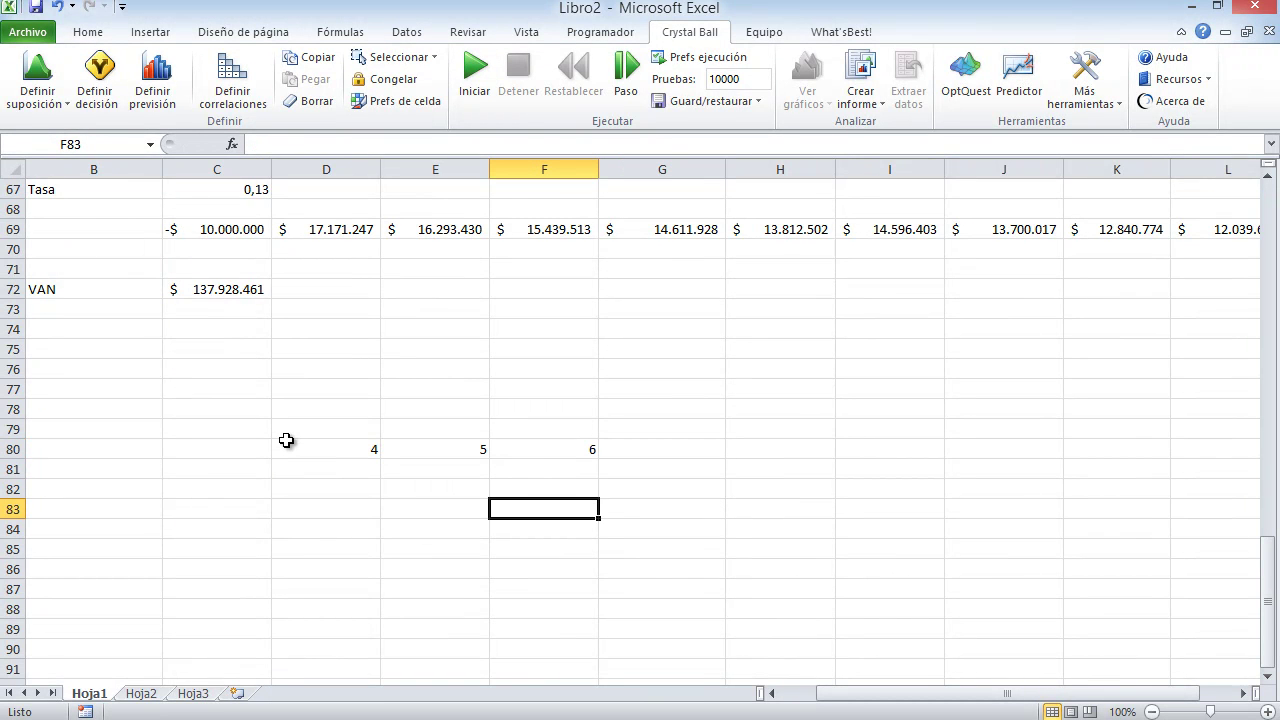
text(=suma()
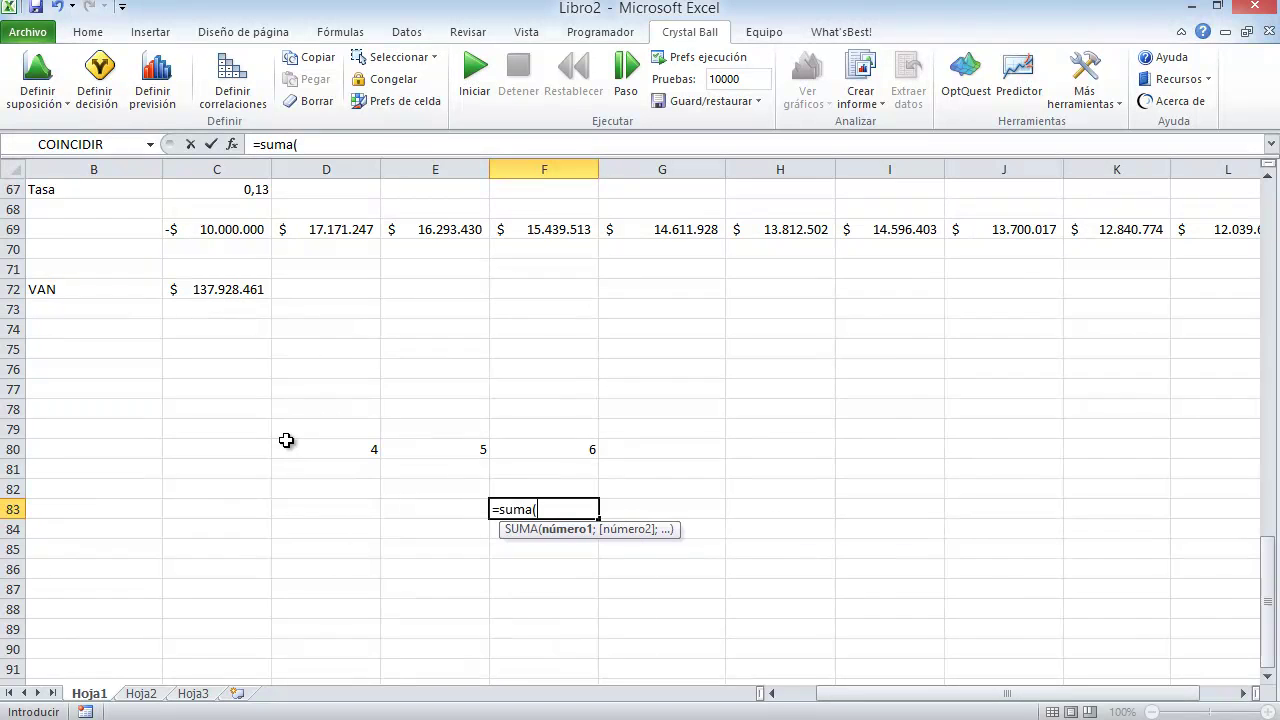
drag(329, 449, 536, 455)
text())
key(Return)
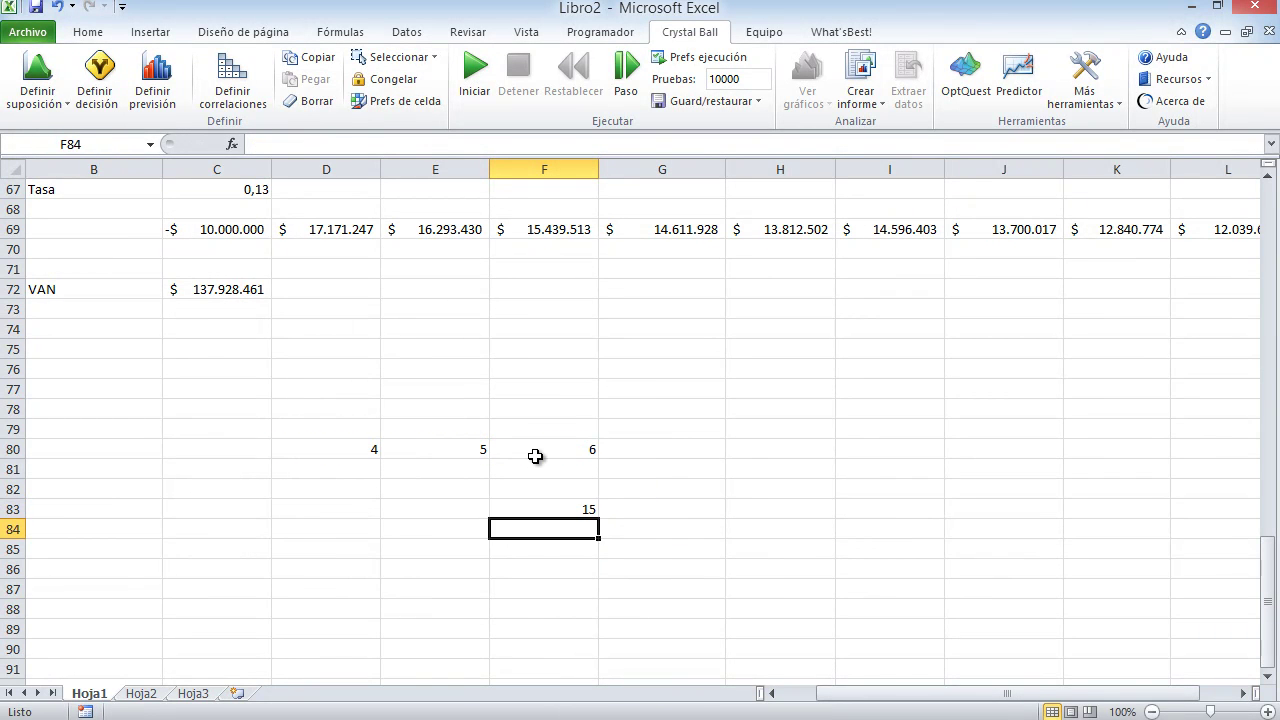
Change the sample value in F80 to 8, then inspect the input range D80:F80 and the sum formula in F83.
click(480, 446)
click(577, 466)
click(575, 451)
text(8)
key(Return)
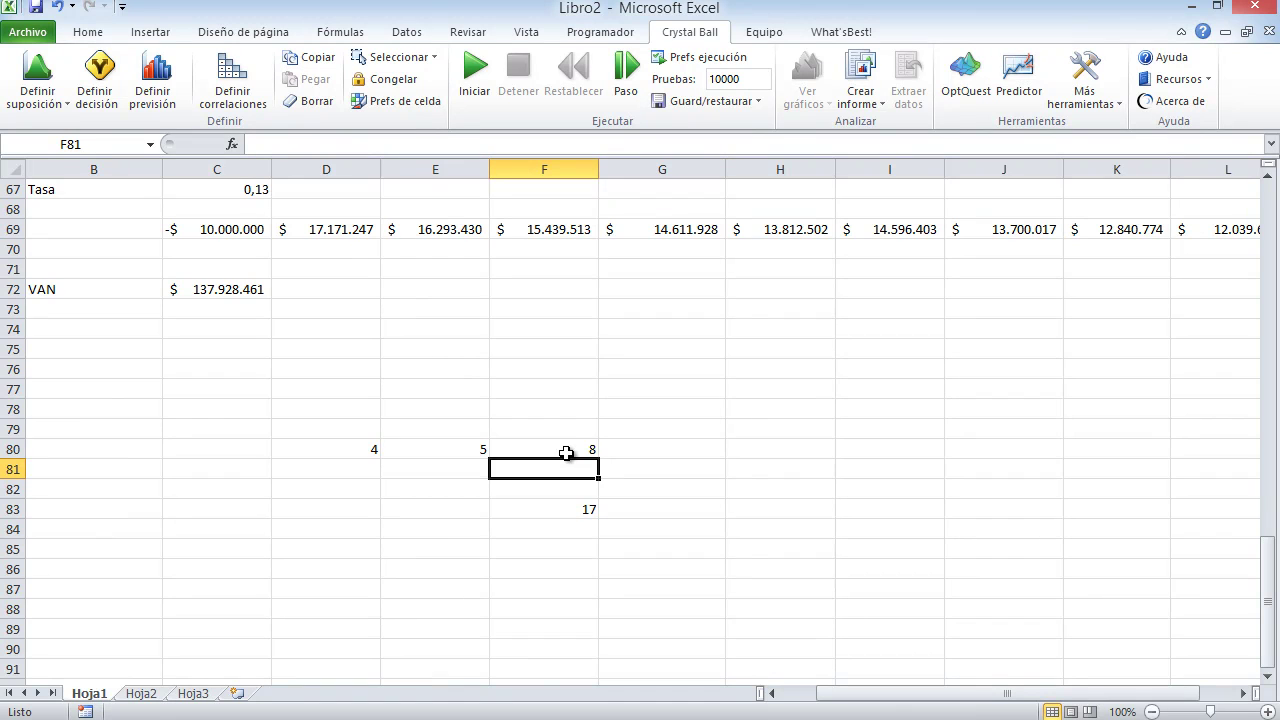
drag(376, 455, 588, 448)
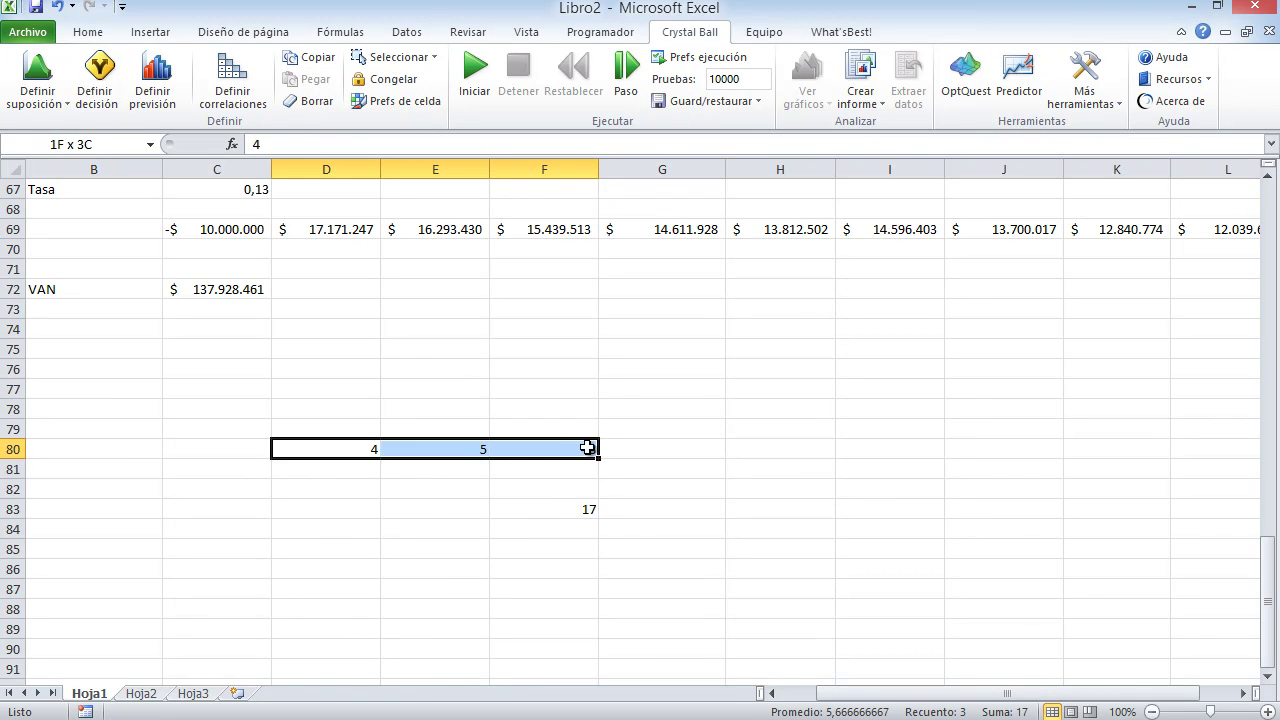
click(580, 508)
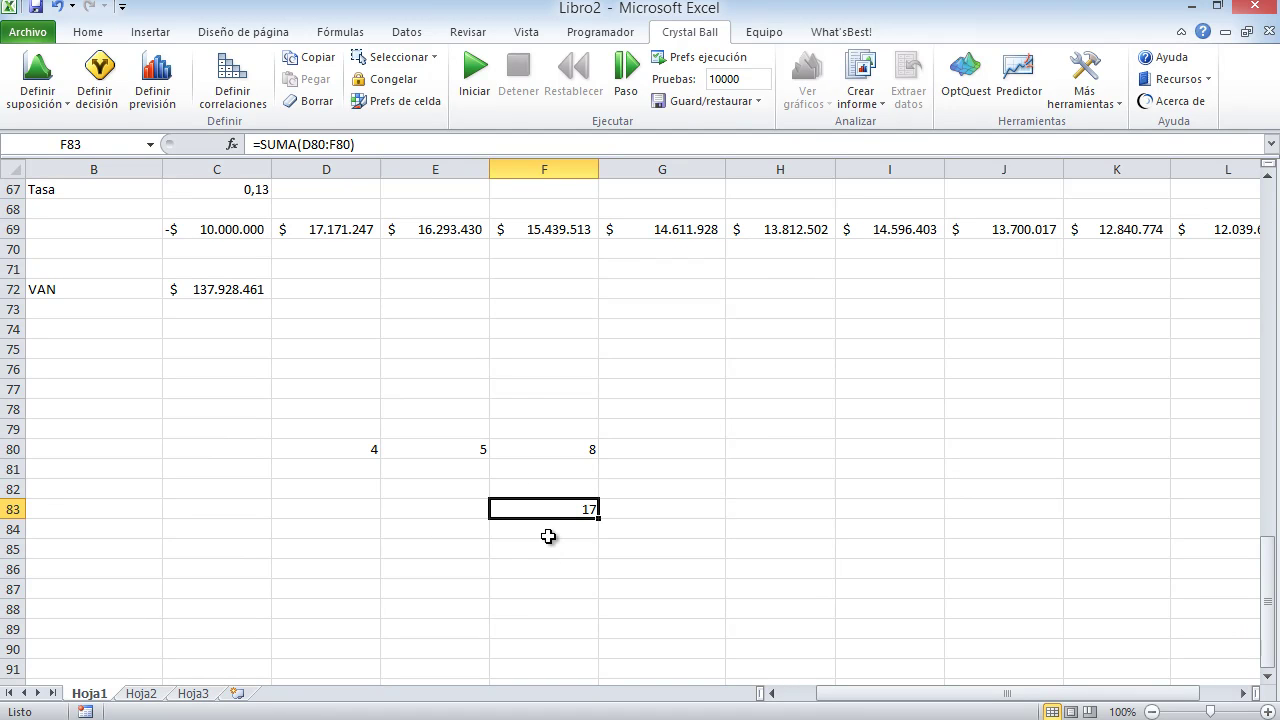
Start a Crystal Ball assumption for cell D80, browse the distribution gallery and choose the Normal distribution.
click(333, 450)
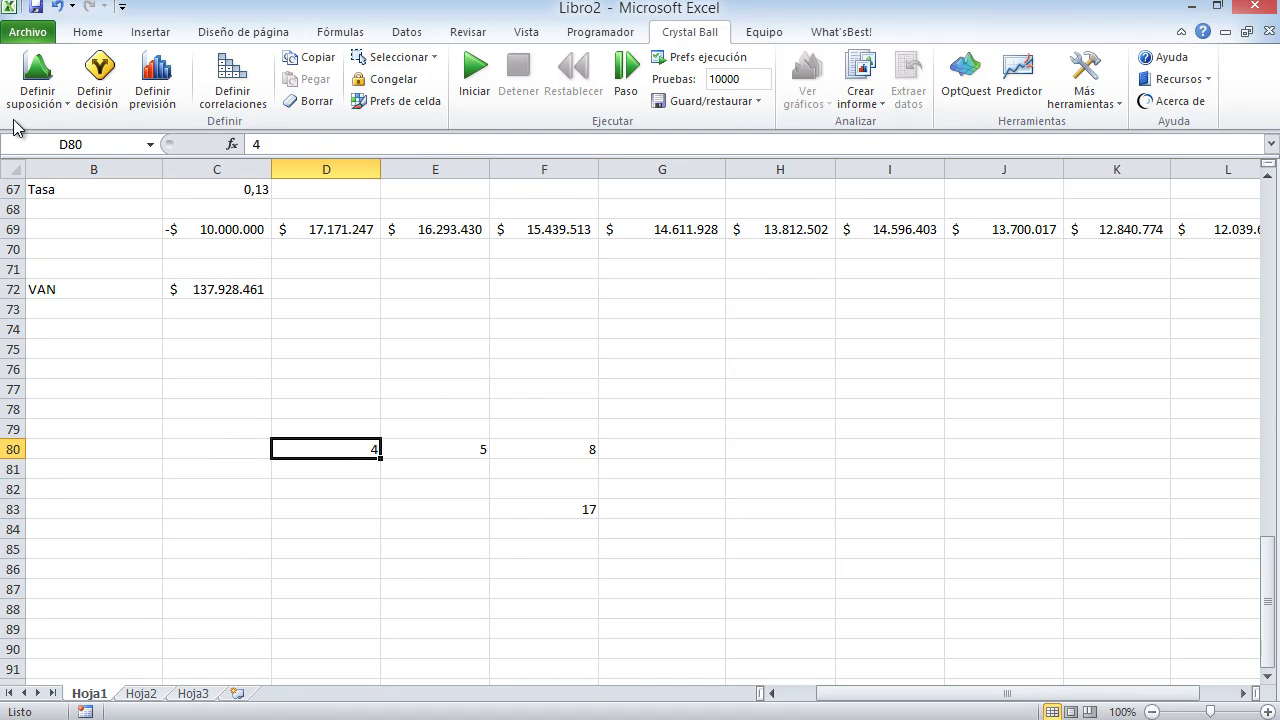
click(40, 75)
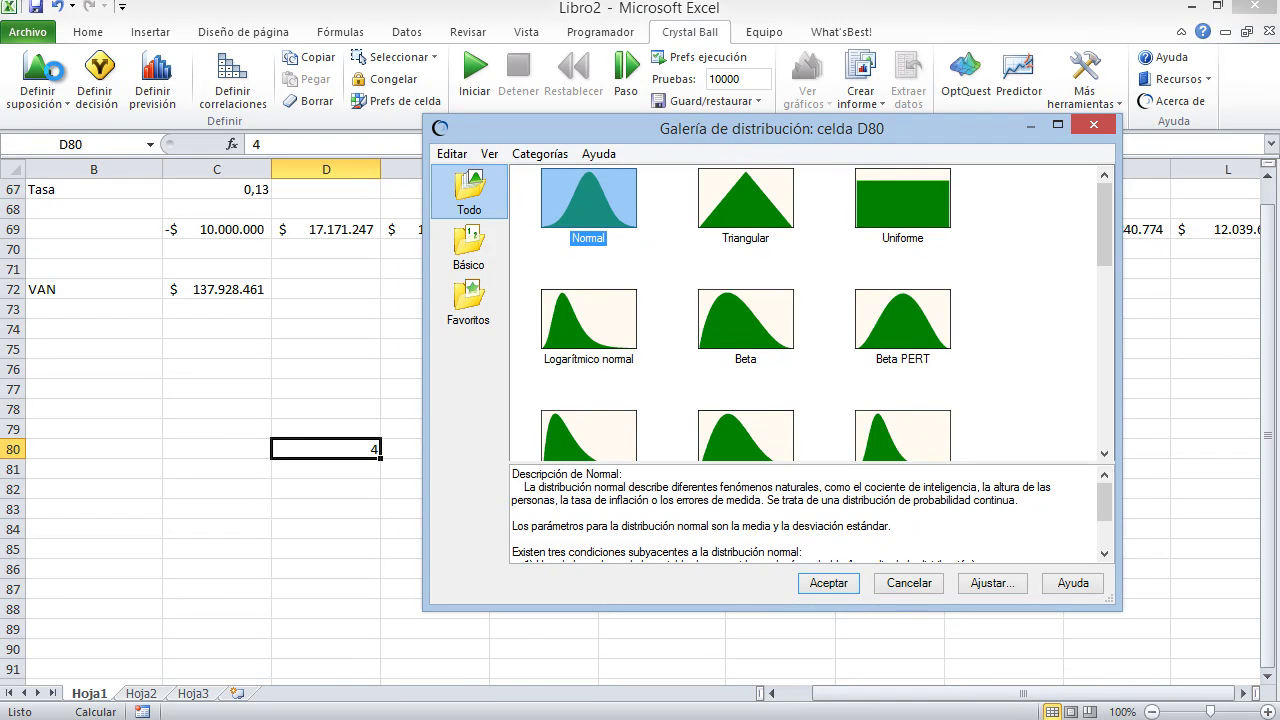
drag(1105, 235, 1098, 206)
click(750, 207)
click(766, 296)
scroll(755, 300, down, 5)
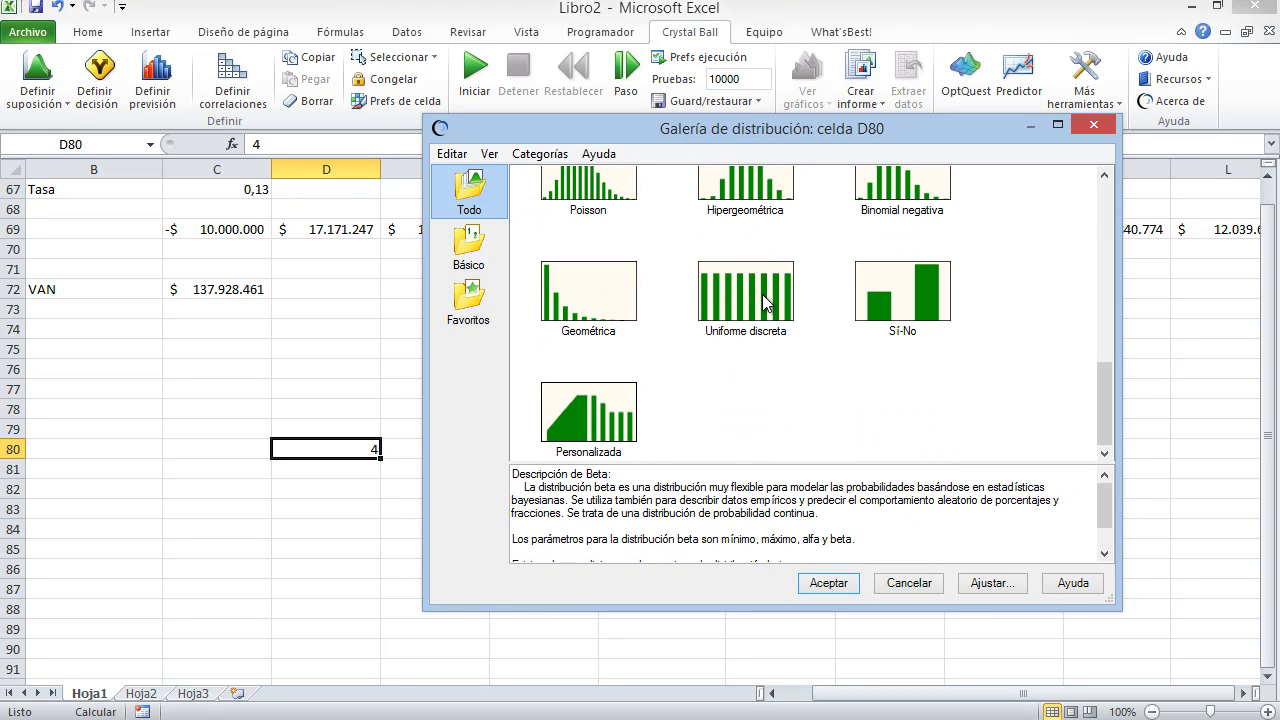
click(945, 284)
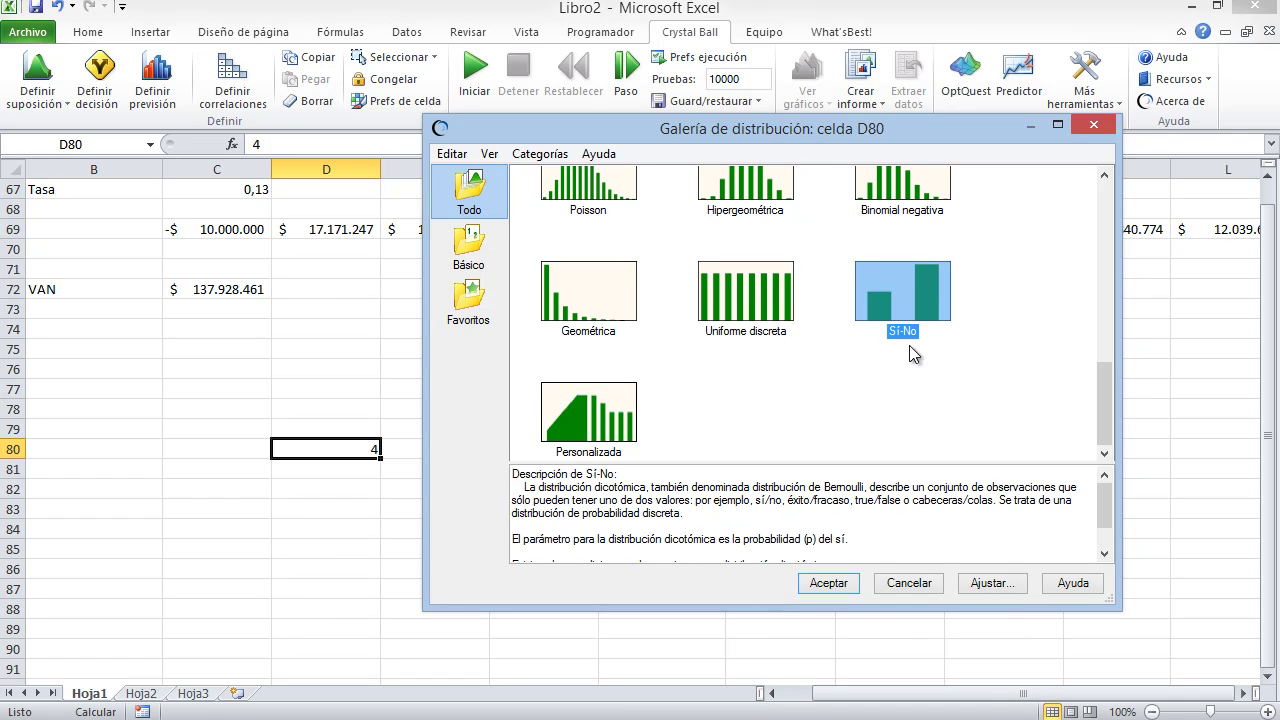
scroll(903, 347, up, 5)
click(611, 189)
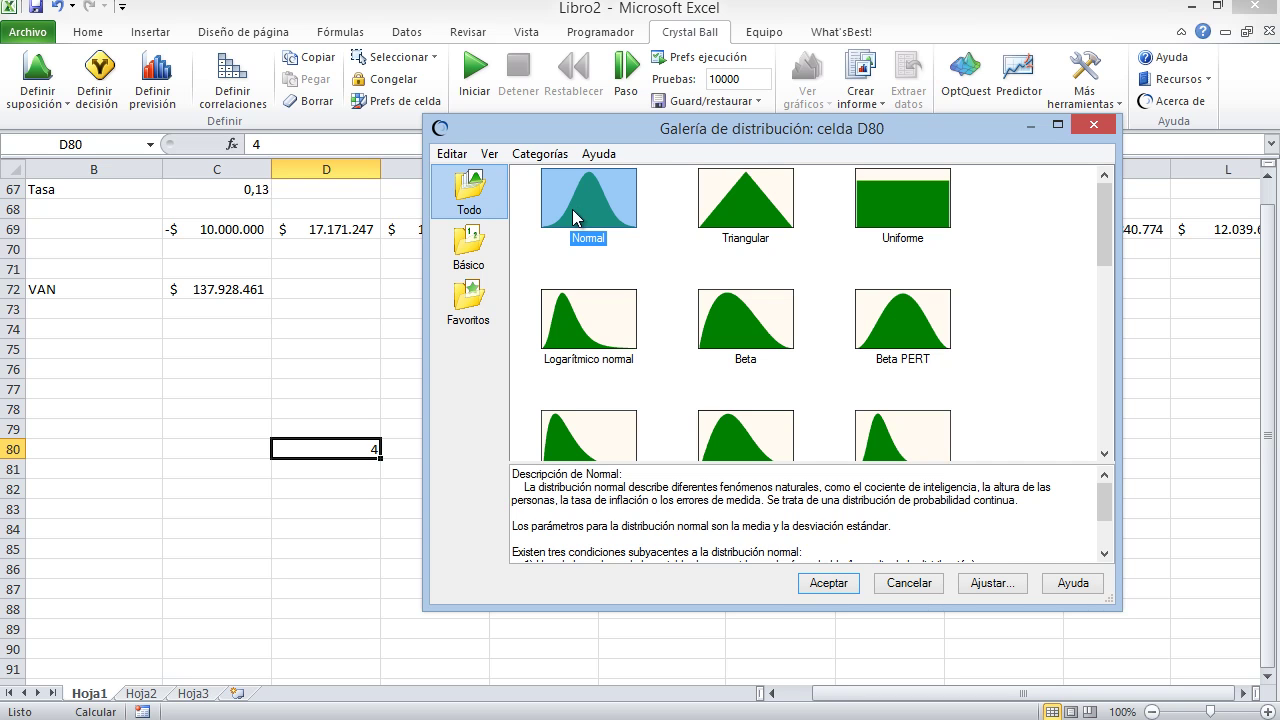
click(832, 588)
click(828, 583)
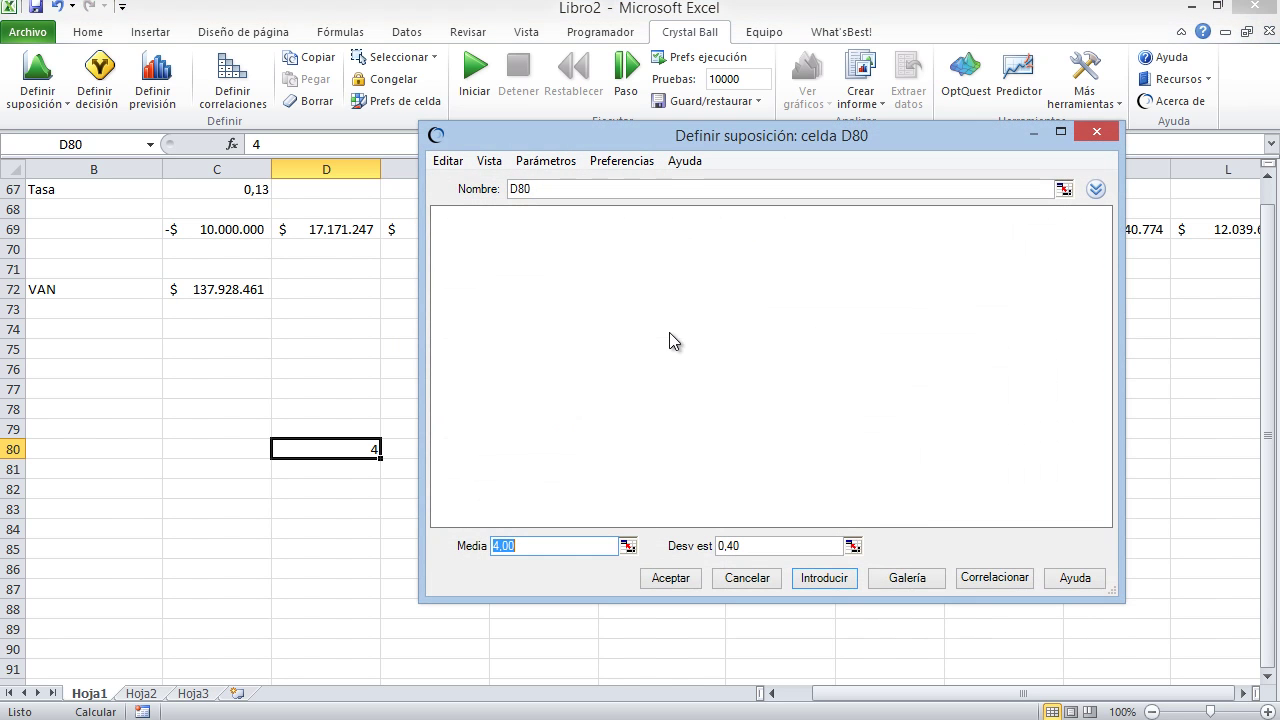
Define Normal distribution assumptions with the proposed mean and standard deviation for the sample cells D80, E80 and F80.
click(798, 547)
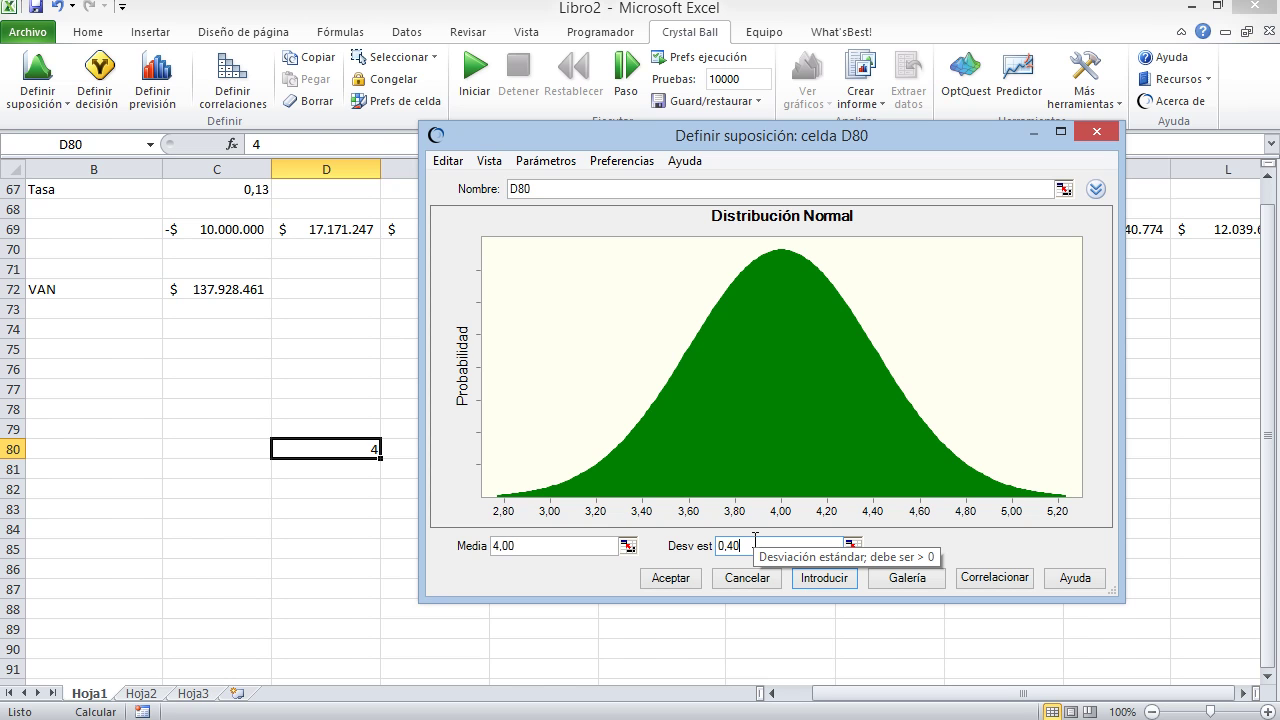
click(670, 580)
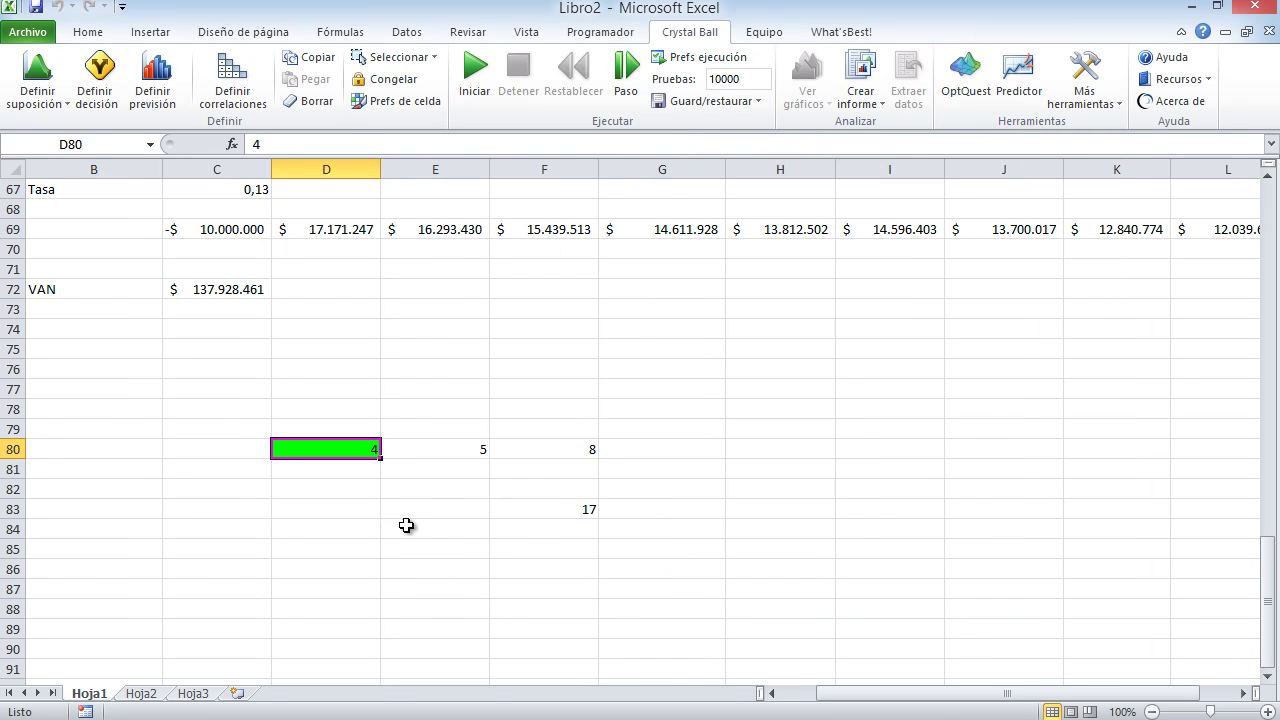
drag(449, 451, 561, 455)
click(38, 72)
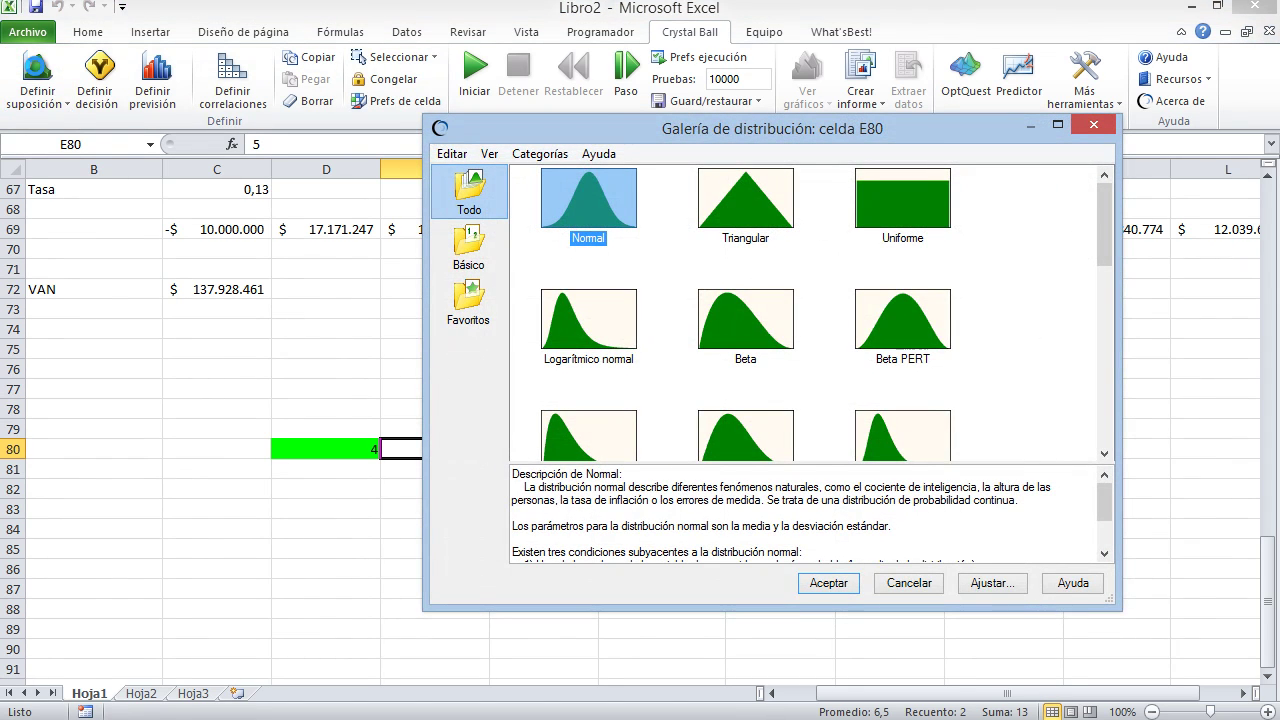
click(829, 583)
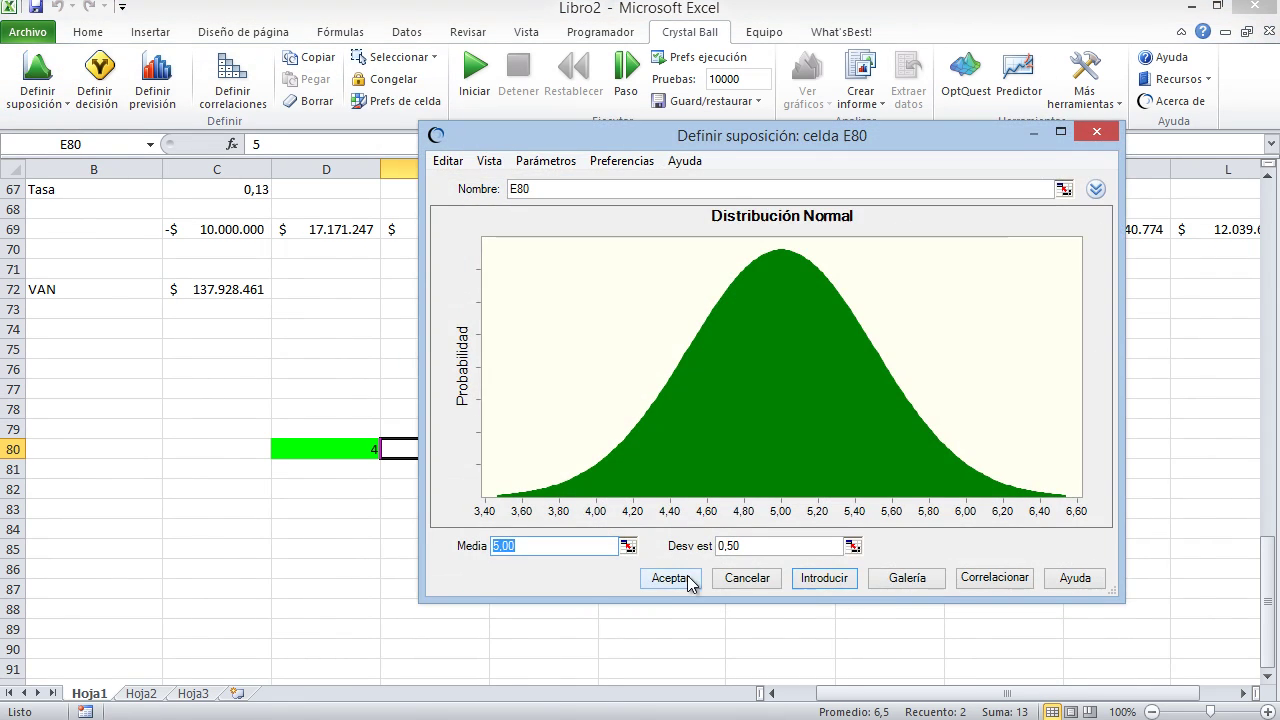
click(688, 583)
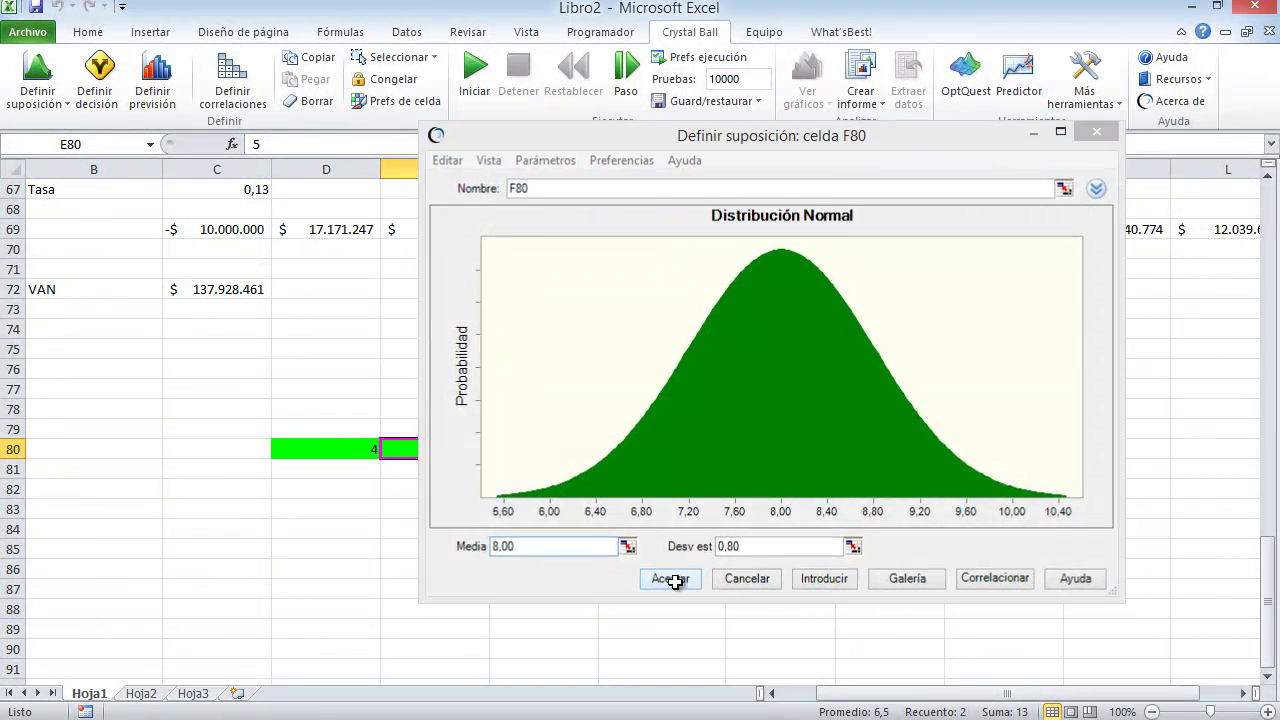
click(668, 580)
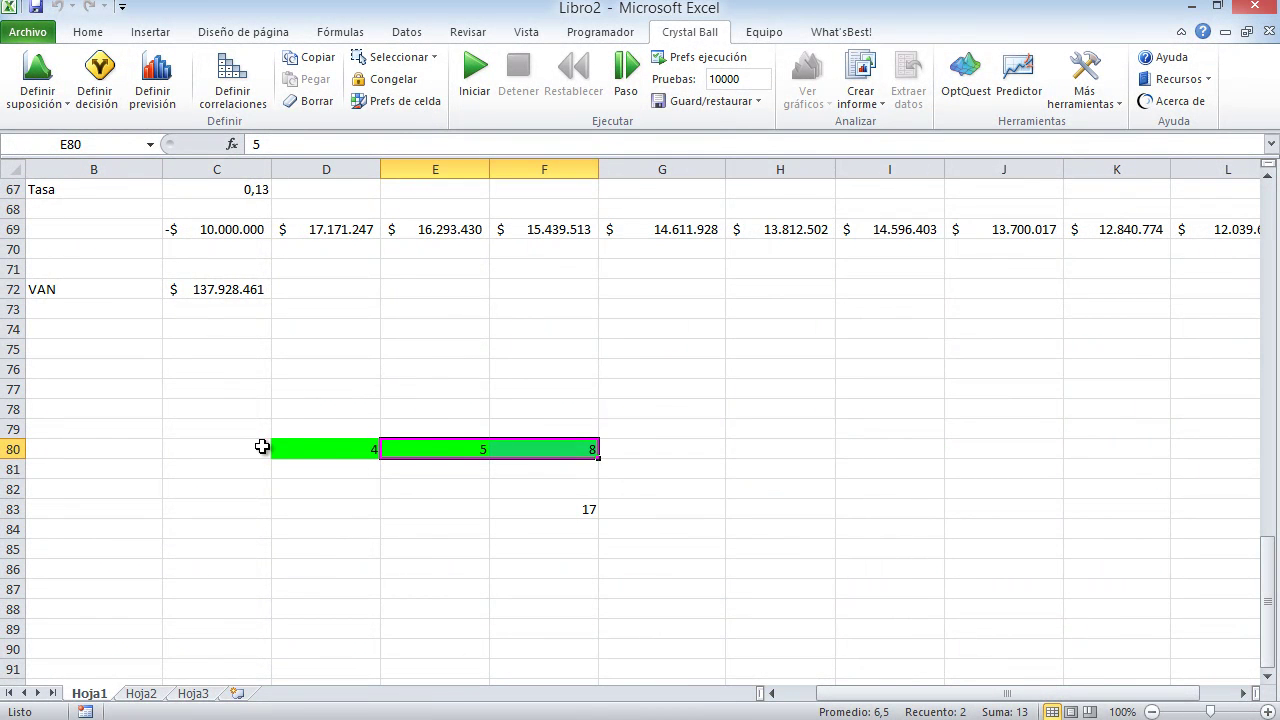
Define the sum cell F83 as a Crystal Ball forecast named ganancia with the units pesos.
drag(306, 445, 553, 450)
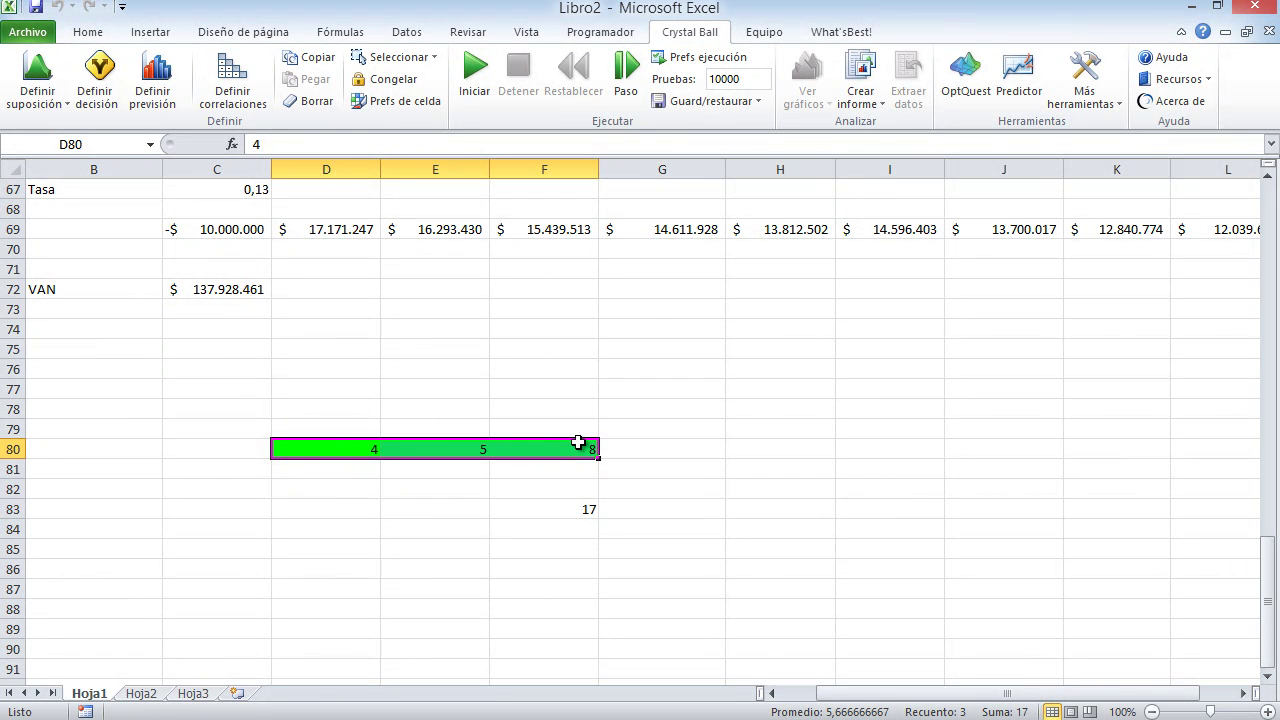
click(580, 515)
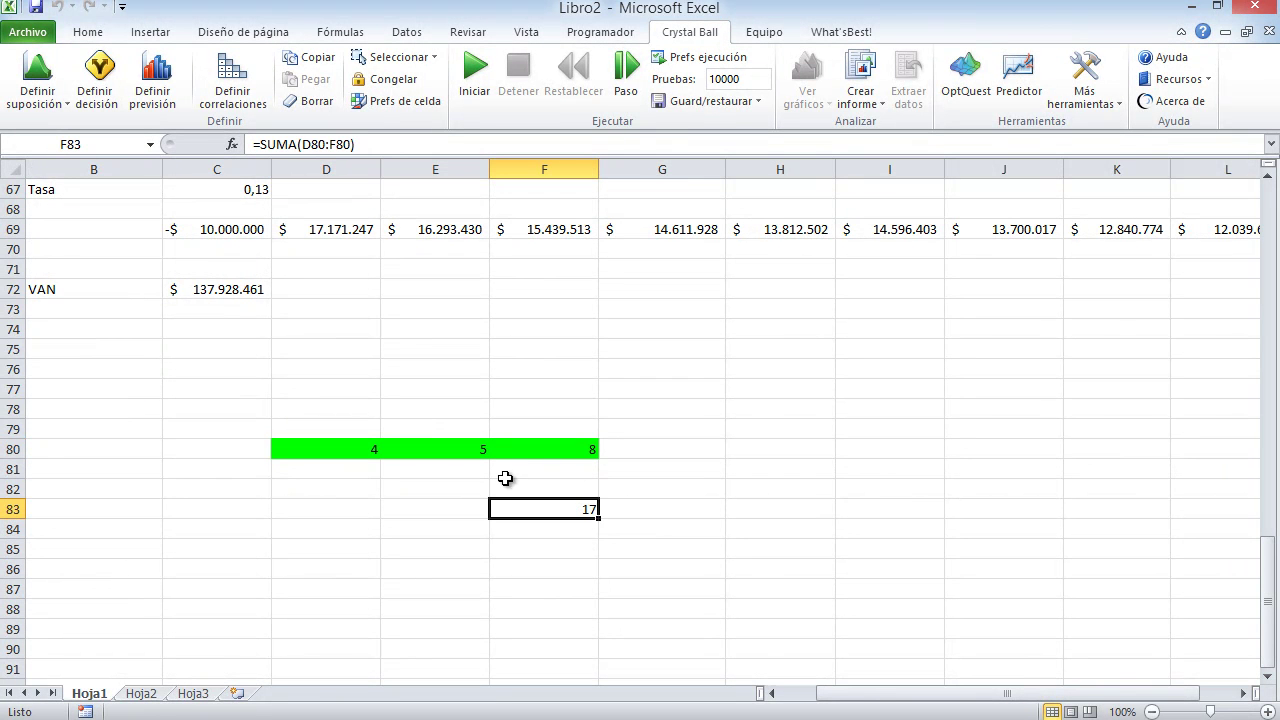
click(158, 78)
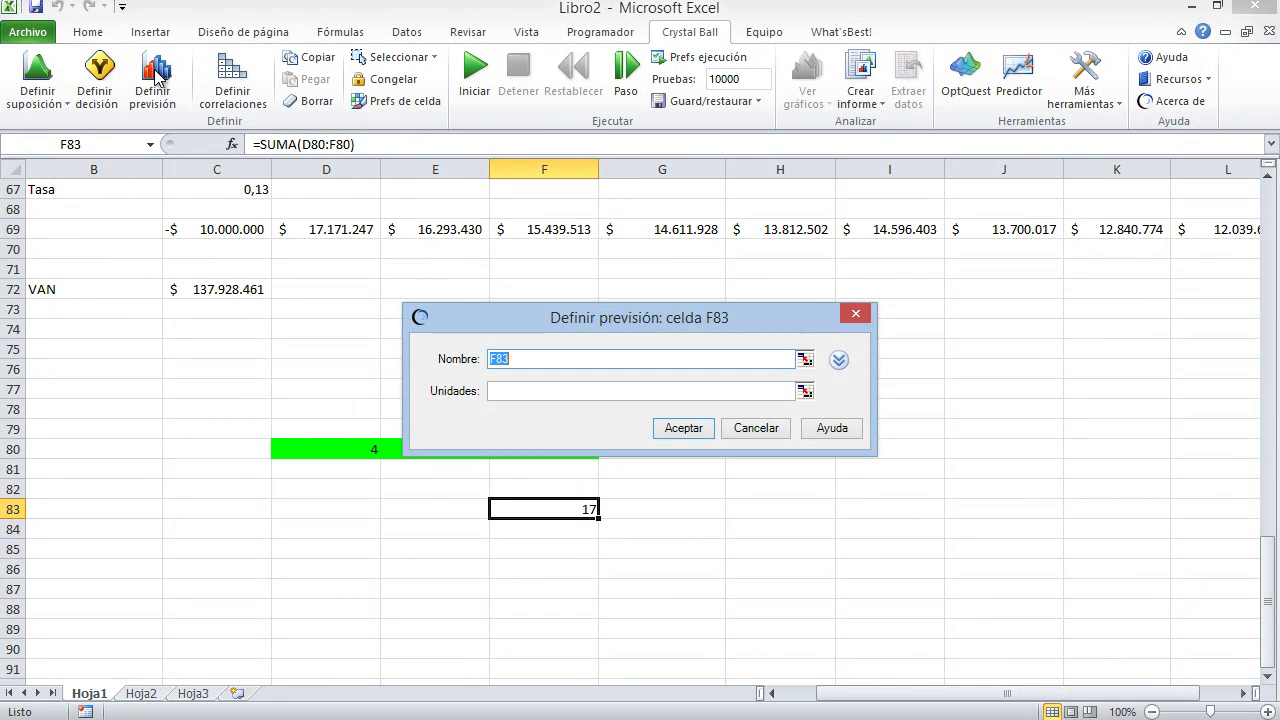
text(ganancia)
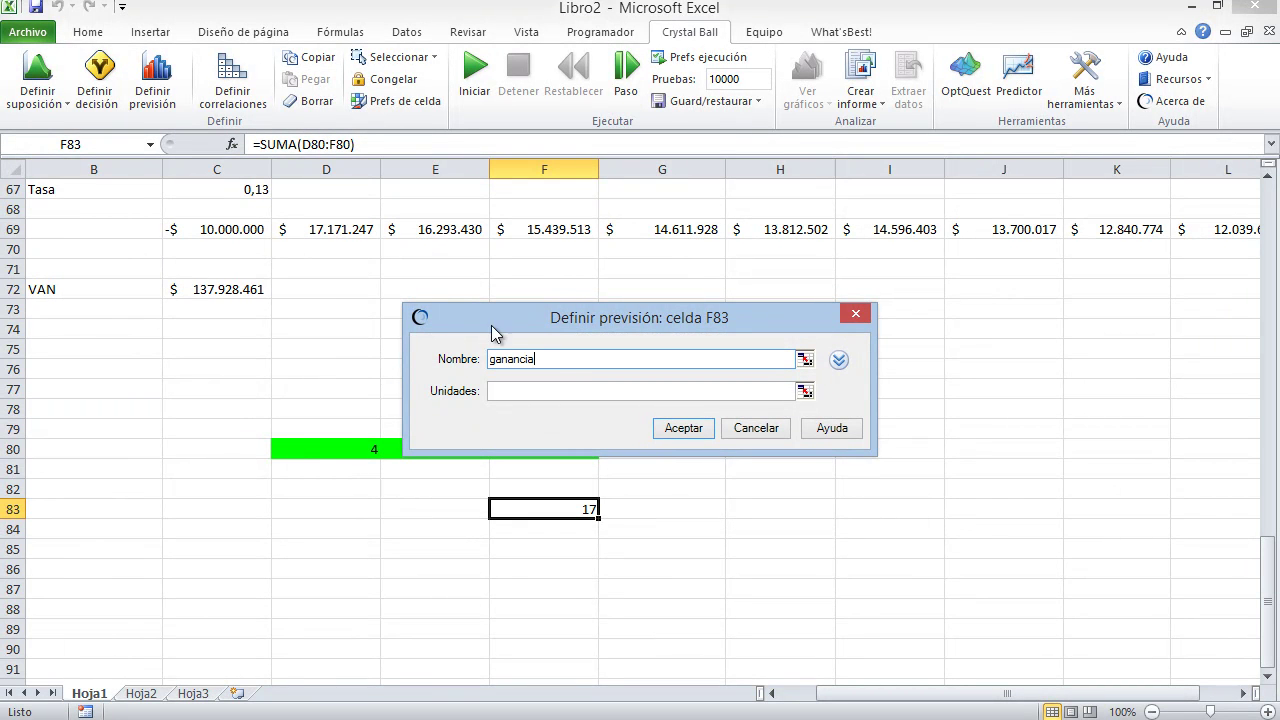
click(556, 391)
text(pesos)
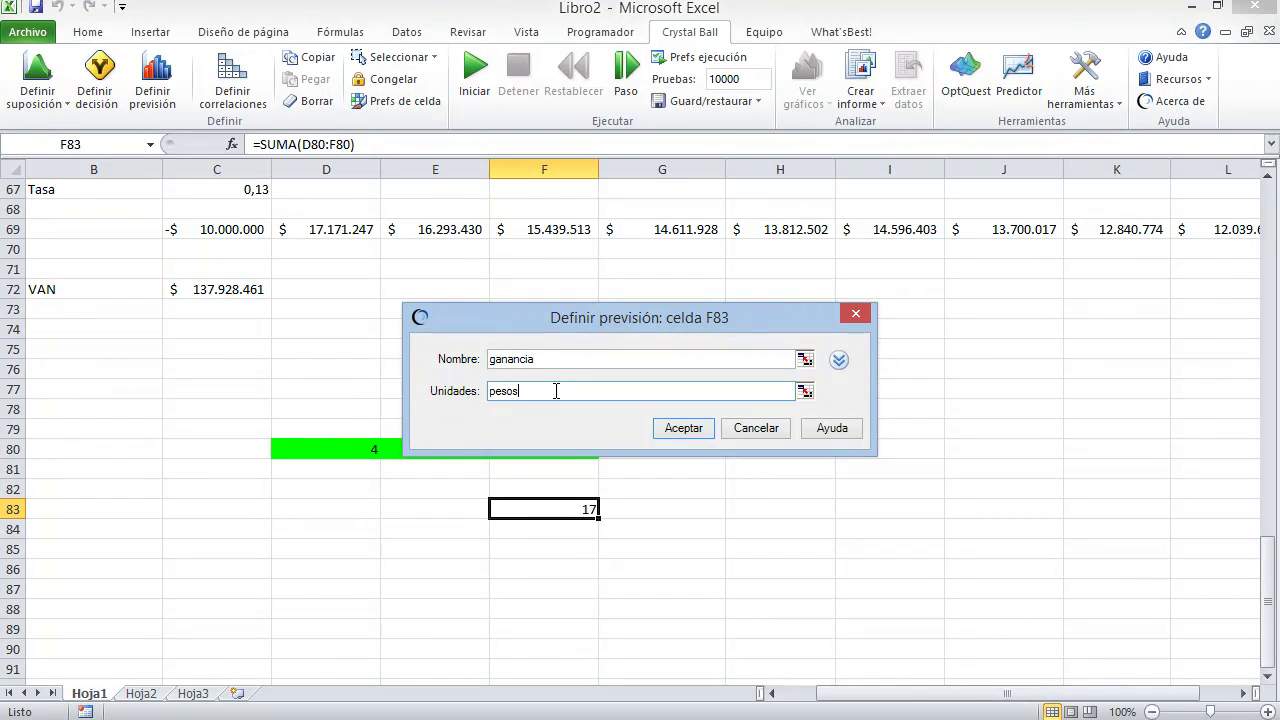
click(682, 428)
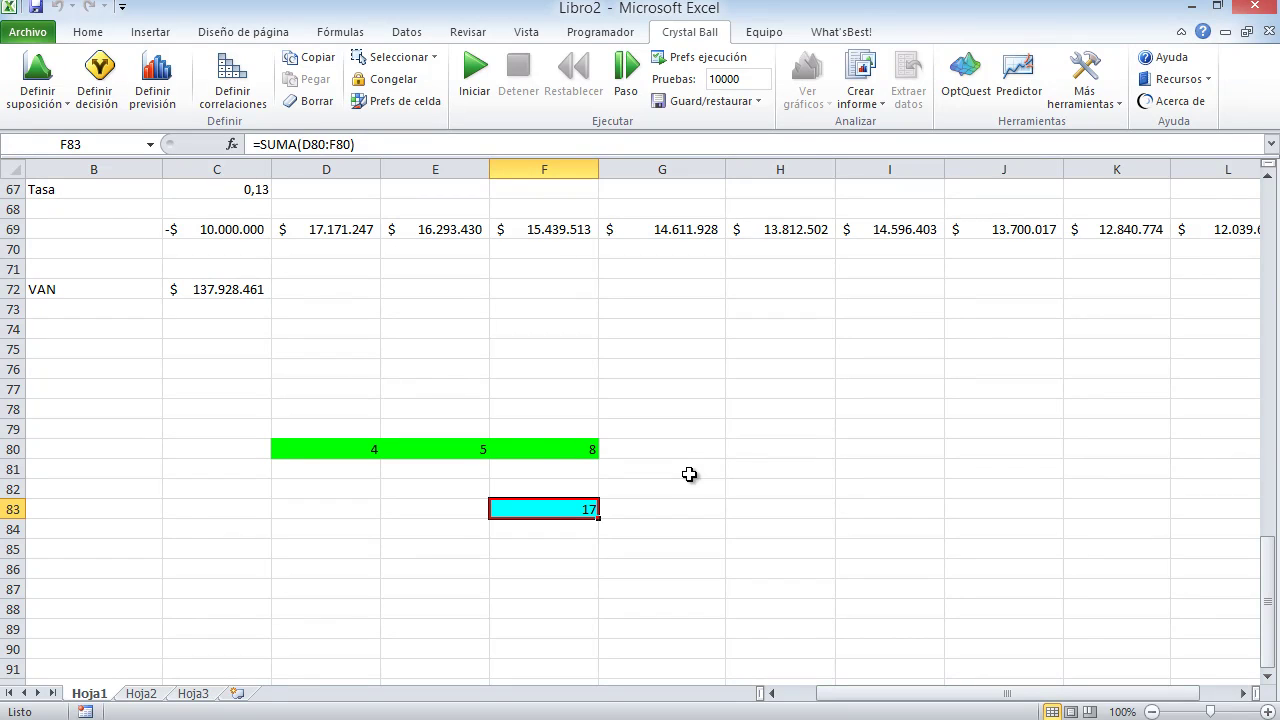
Set the number of simulation trials to 500 and run the simulation.
click(745, 82)
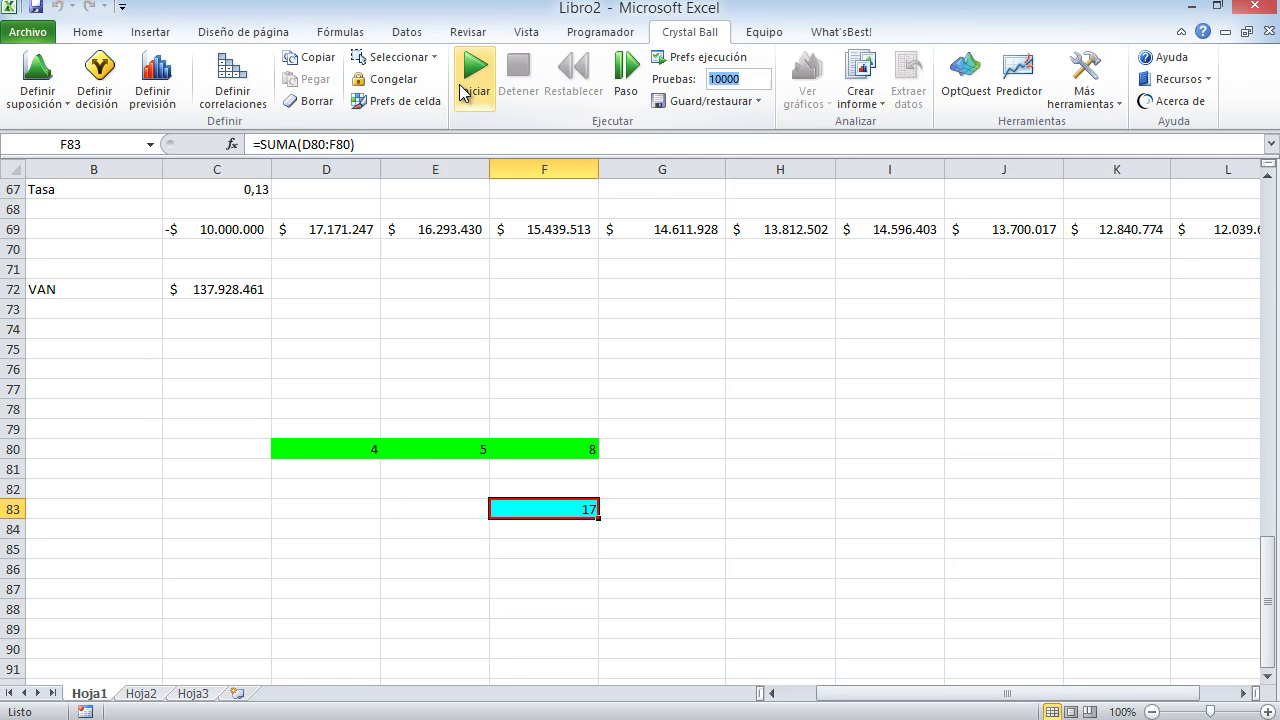
click(754, 85)
key(BackSpace)
key(BackSpace)
key(BackSpace)
key(BackSpace)
key(BackSpace)
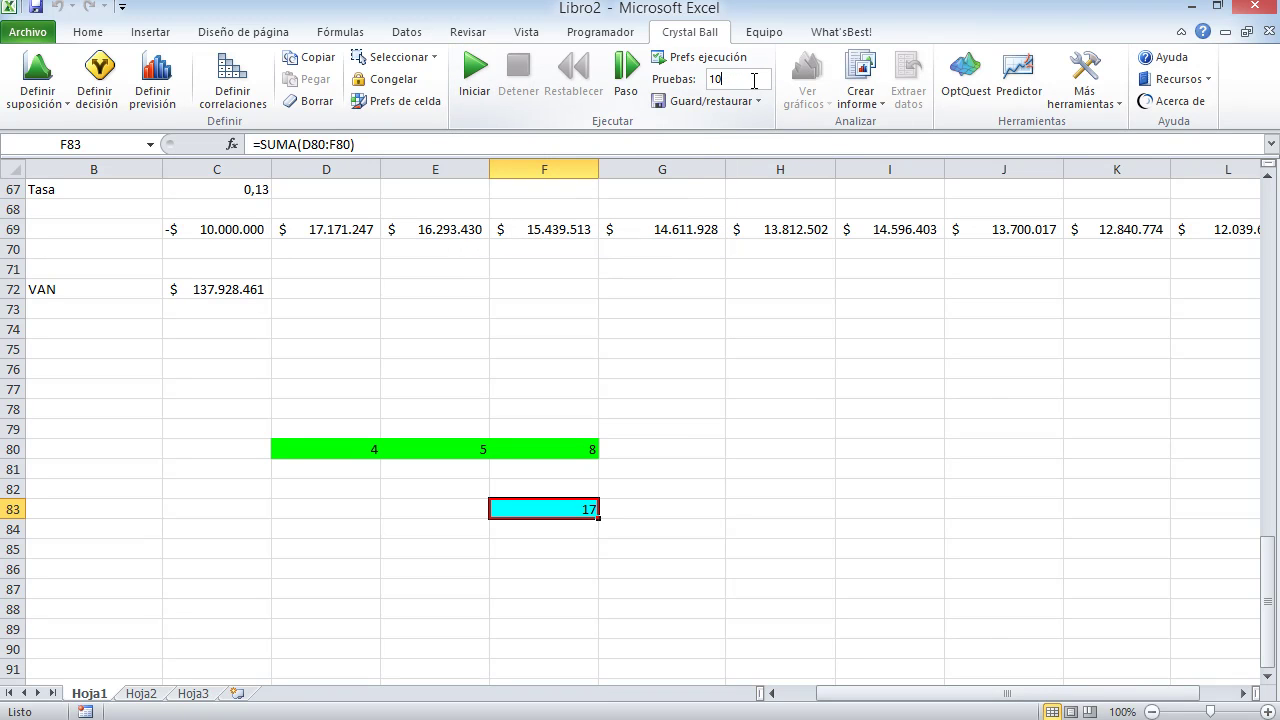
text(500)
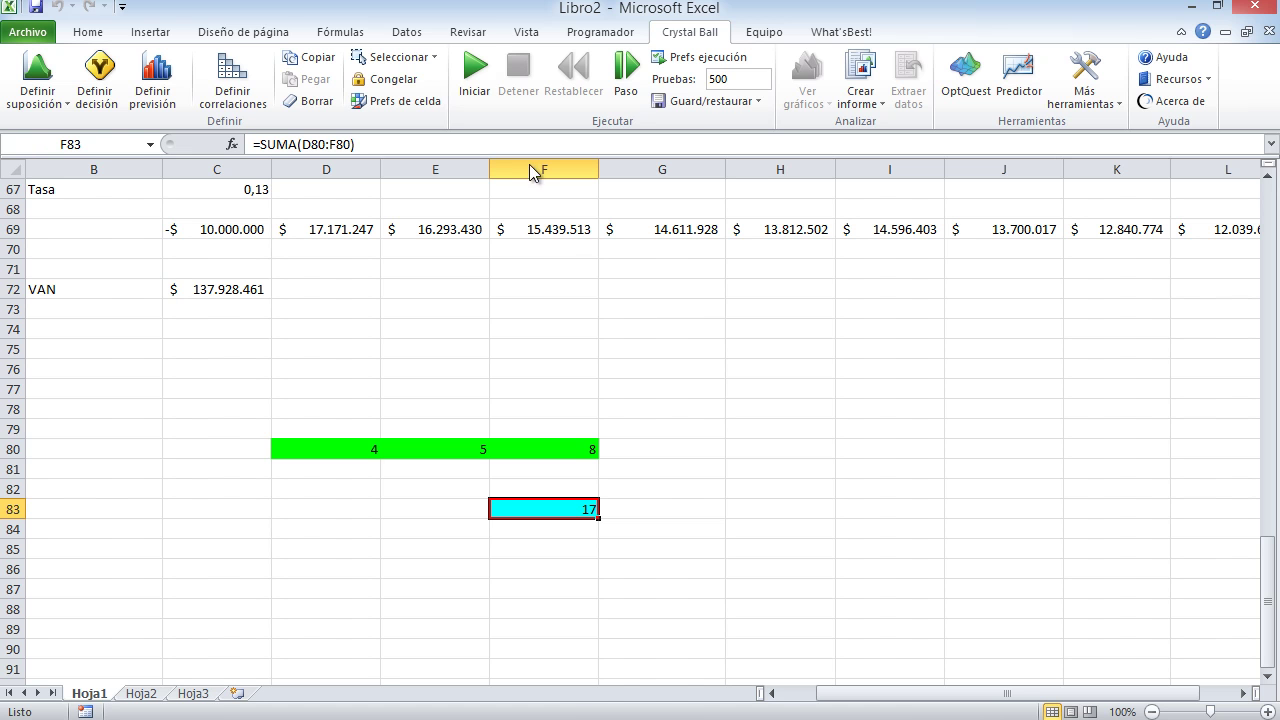
click(474, 66)
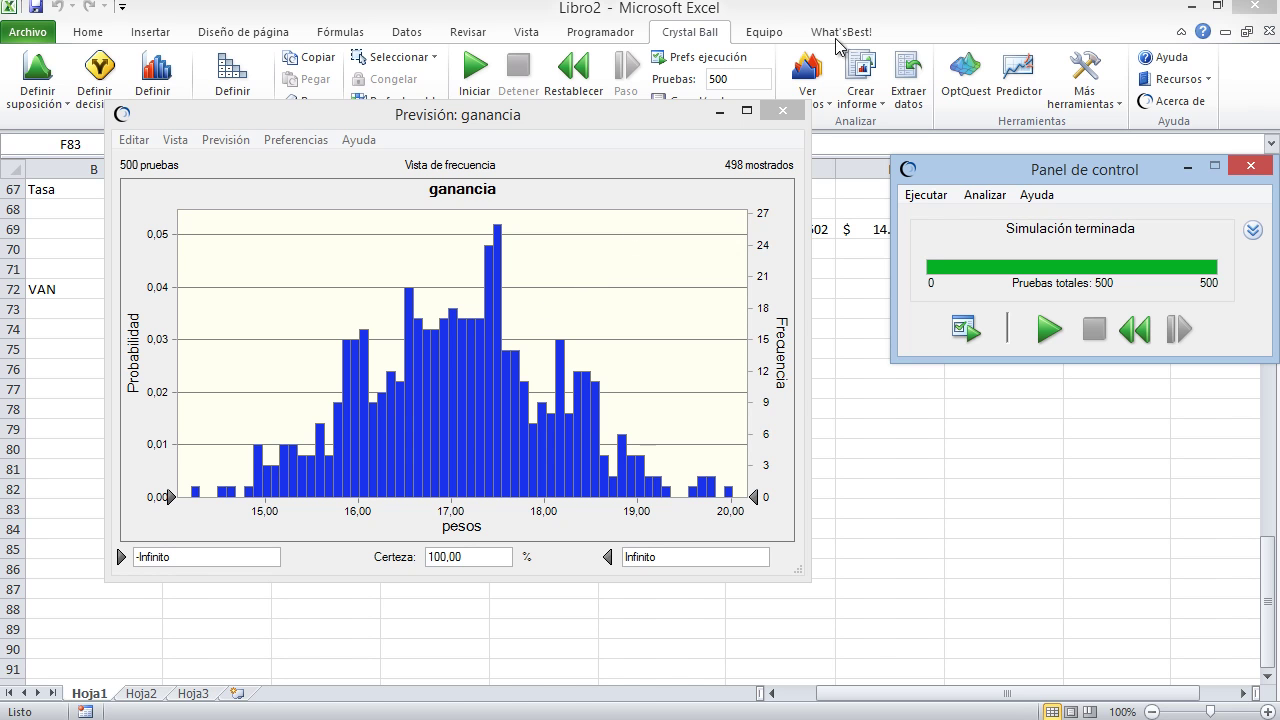
Close the simulation result windows and rerun the simulation with 10000 trials.
click(783, 111)
click(1249, 161)
click(744, 82)
text(10000)
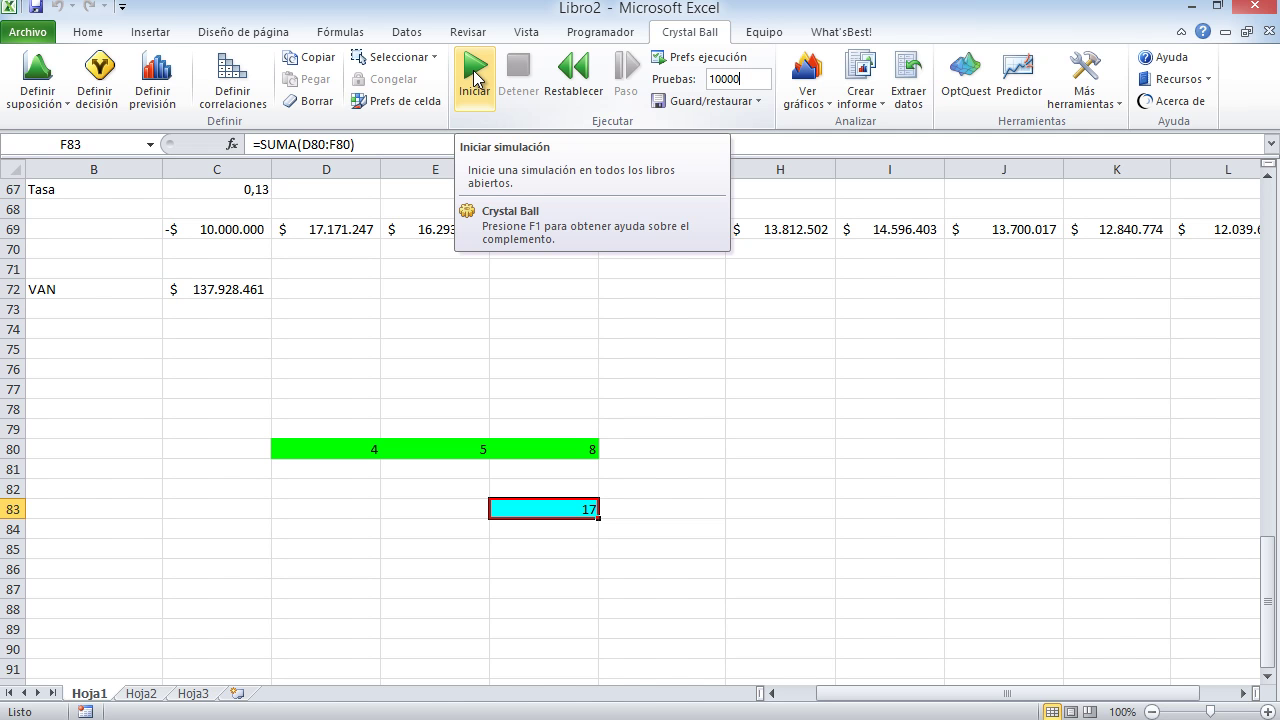
click(474, 78)
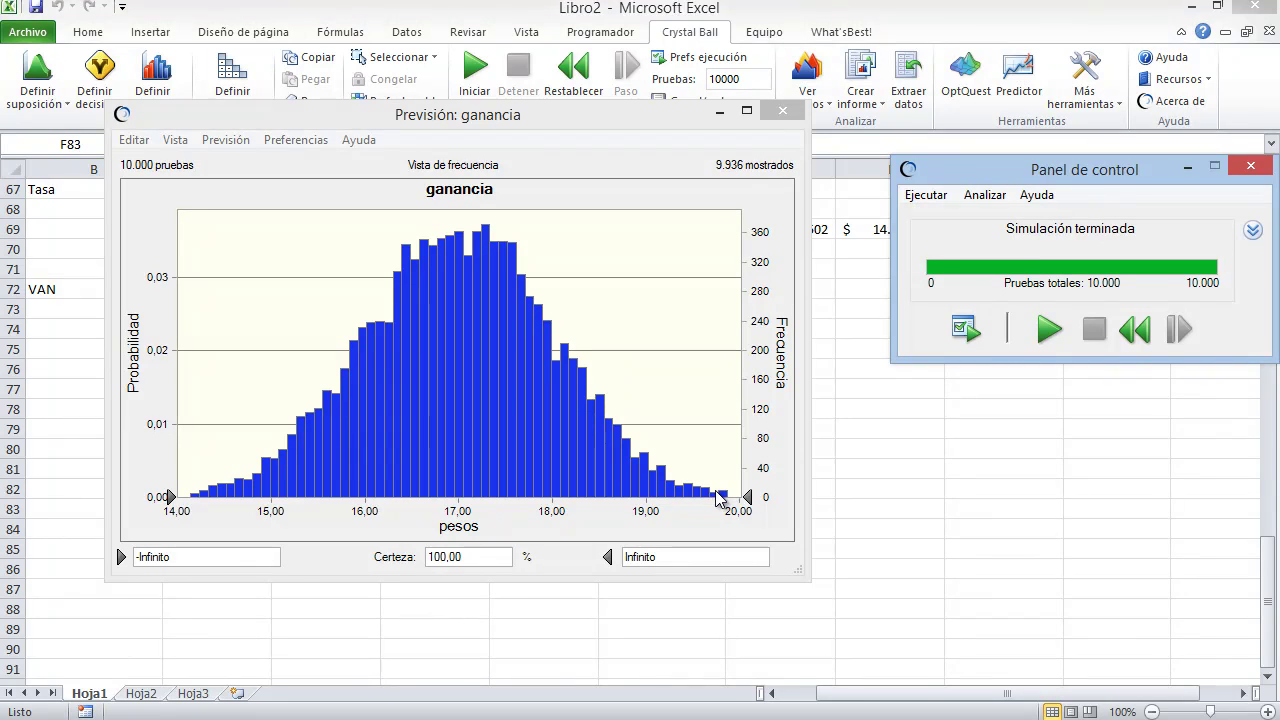
Set the lower limit of the ganancia forecast chart to 16 to evaluate the certainty of exceeding that value.
click(496, 556)
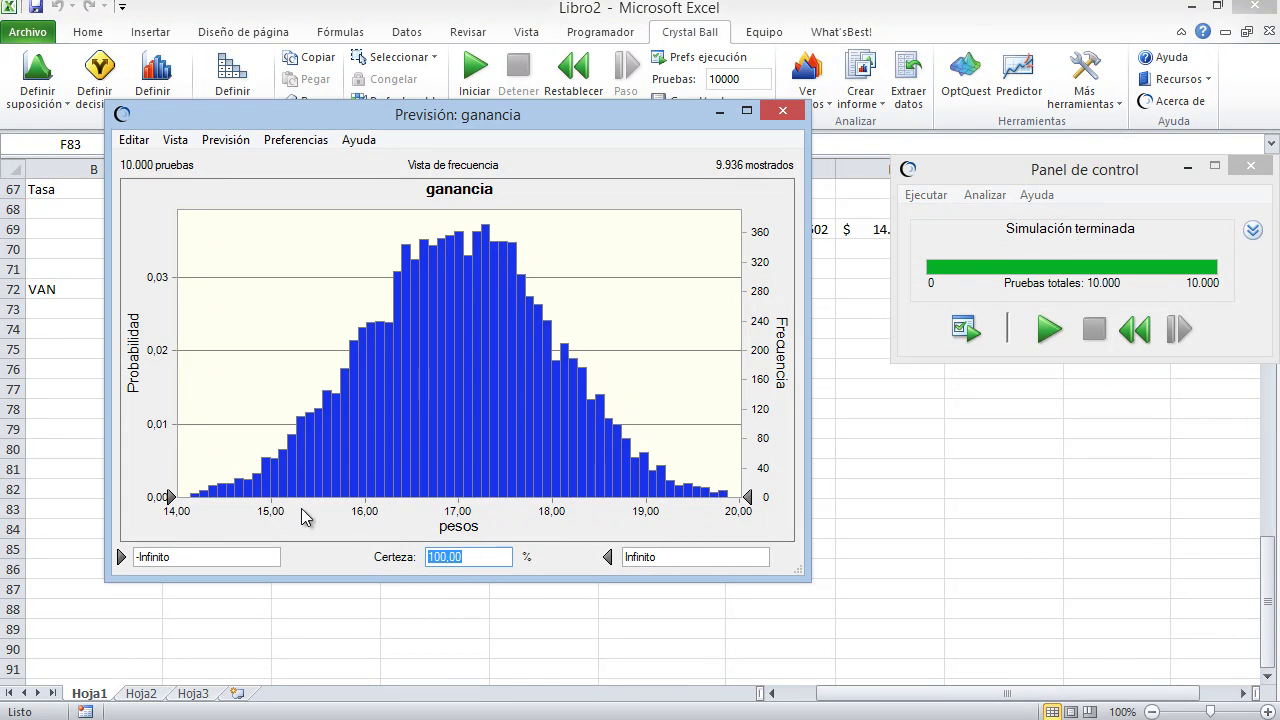
click(665, 556)
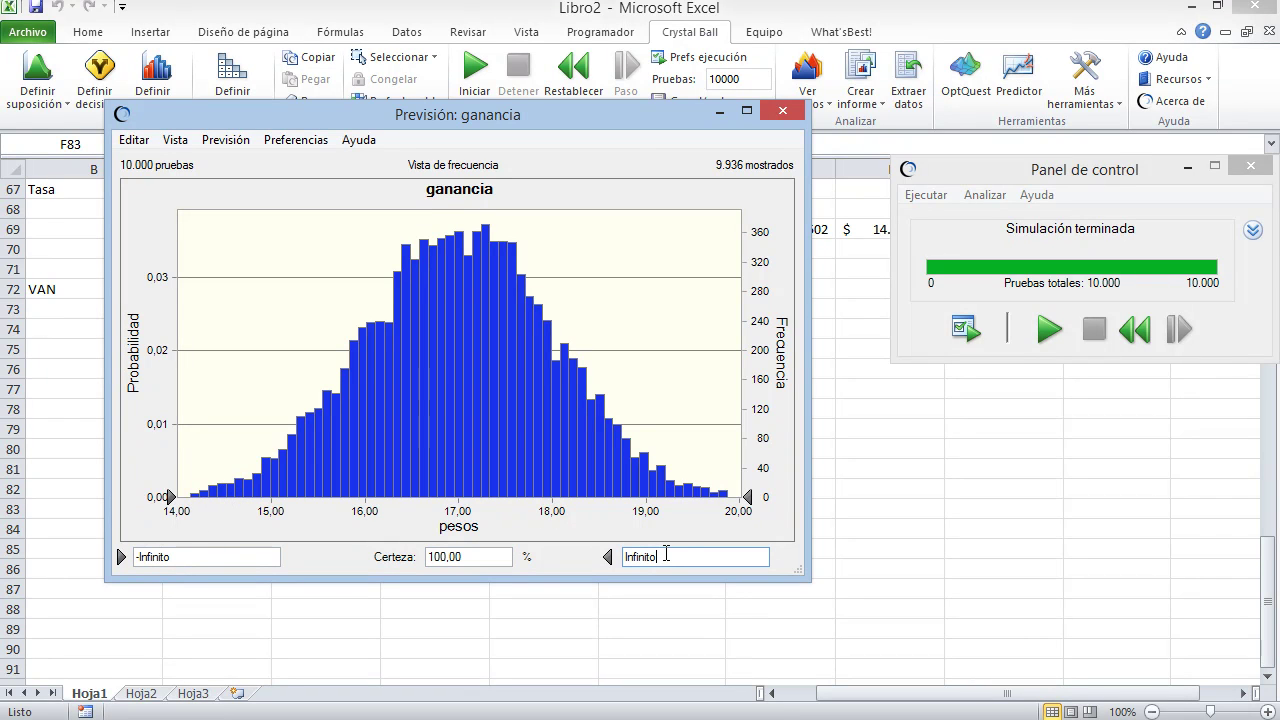
click(218, 558)
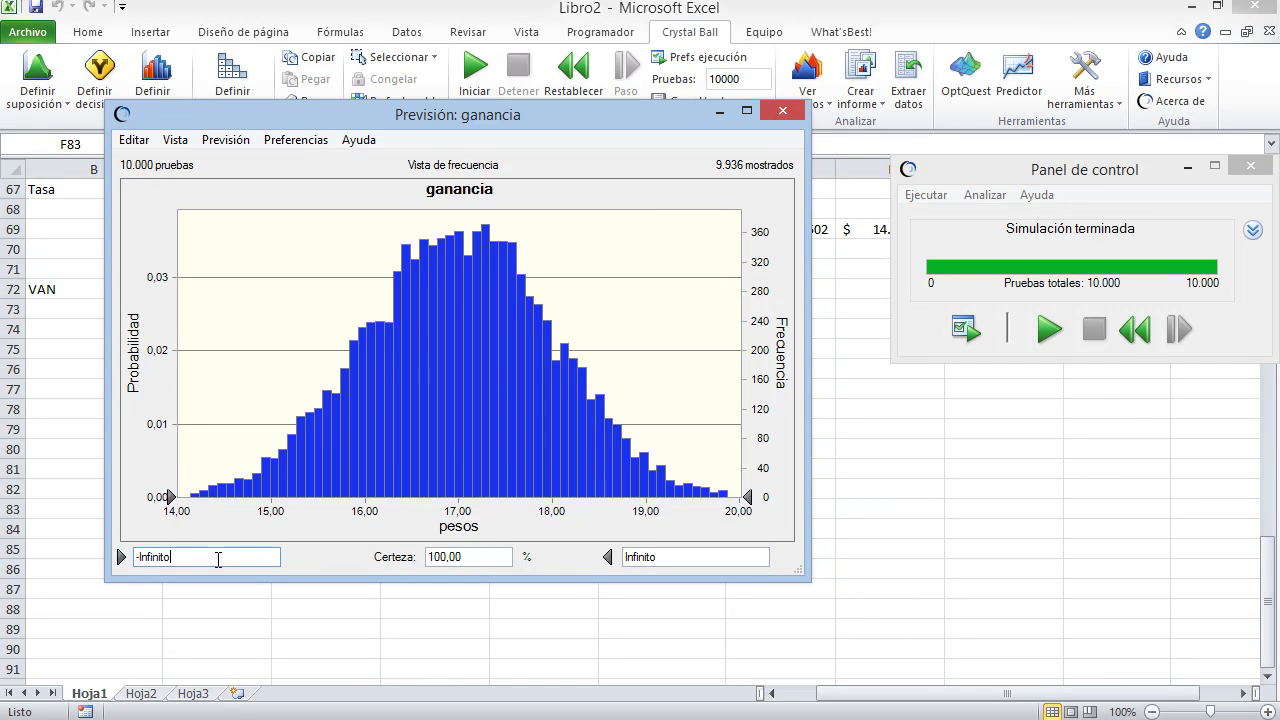
key(BackSpace)
key(BackSpace)
key(BackSpace)
key(BackSpace)
key(BackSpace)
key(BackSpace)
key(BackSpace)
key(BackSpace)
key(BackSpace)
text(16)
key(Return)
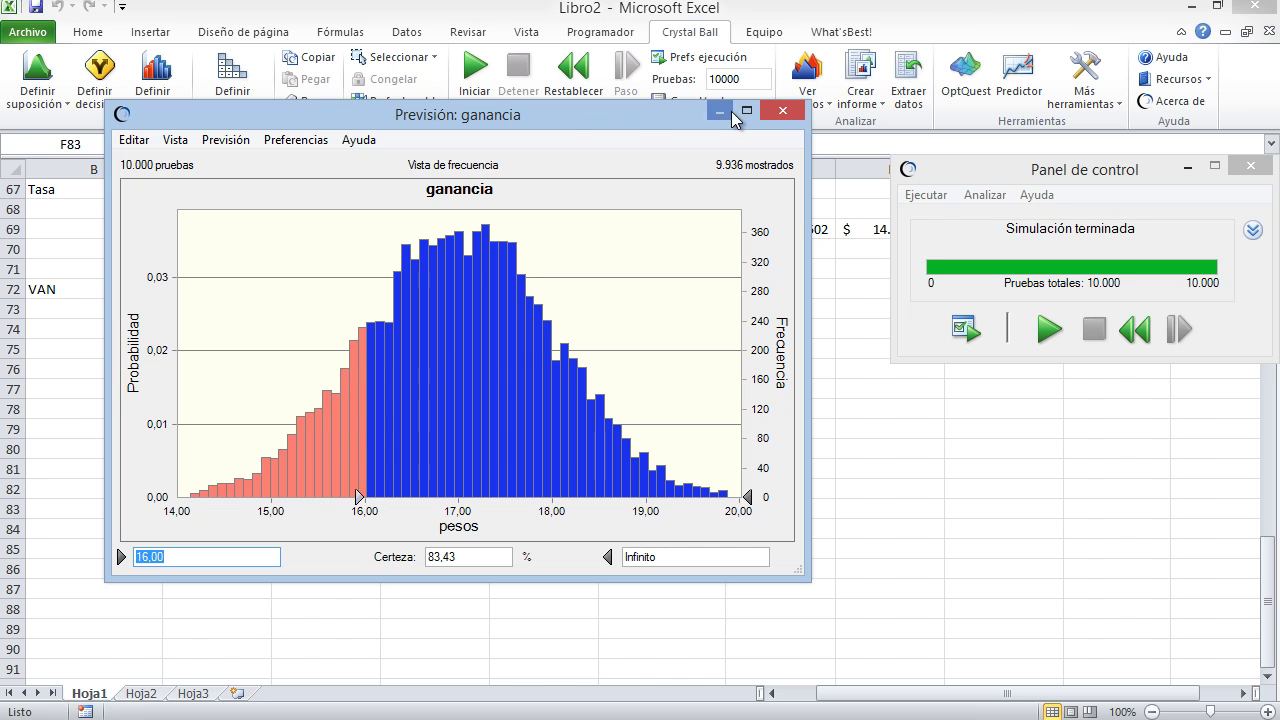
Close the ganancia forecast chart and reset the simulation by reopening the assumption of cell D80, dismissing its definition.
click(783, 115)
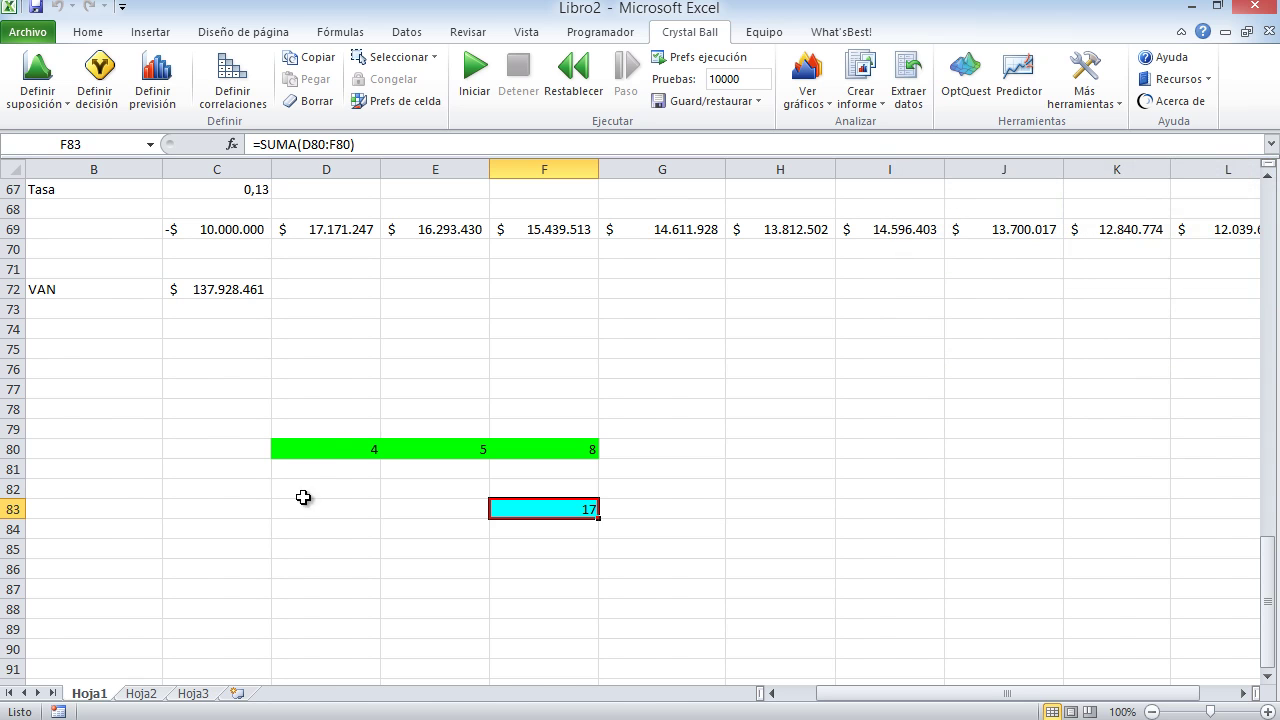
click(343, 452)
click(37, 68)
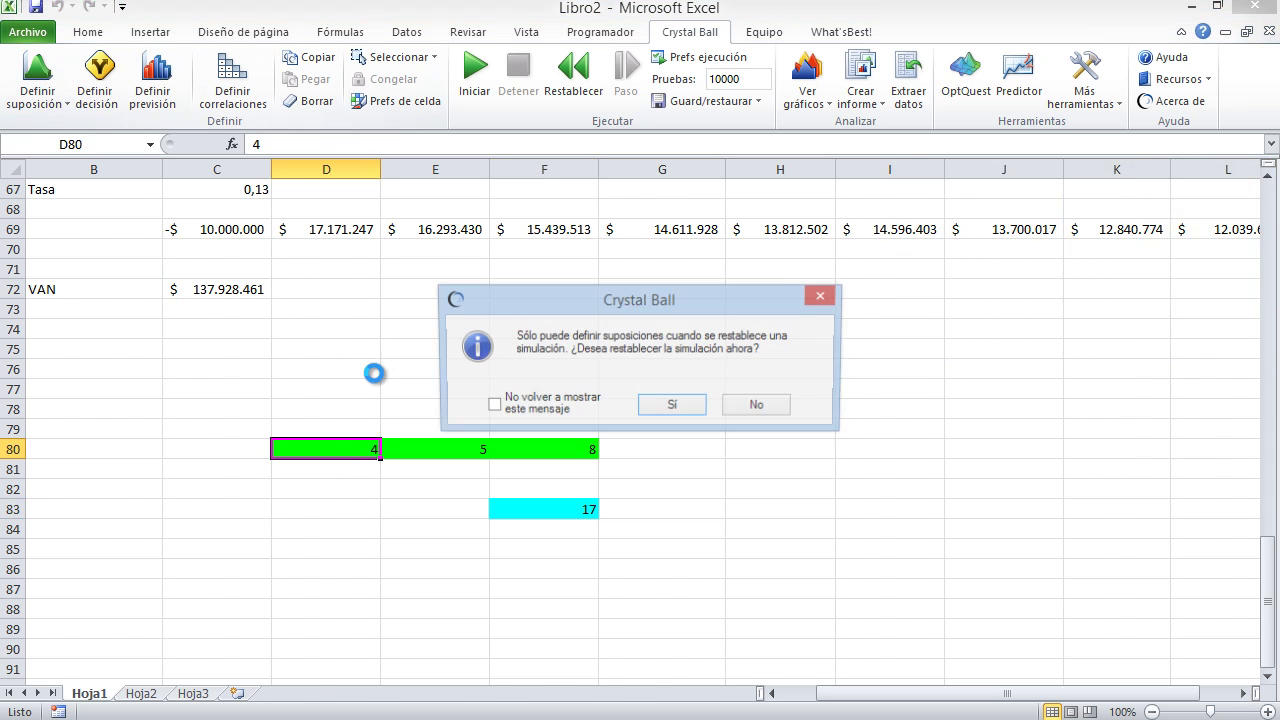
click(672, 404)
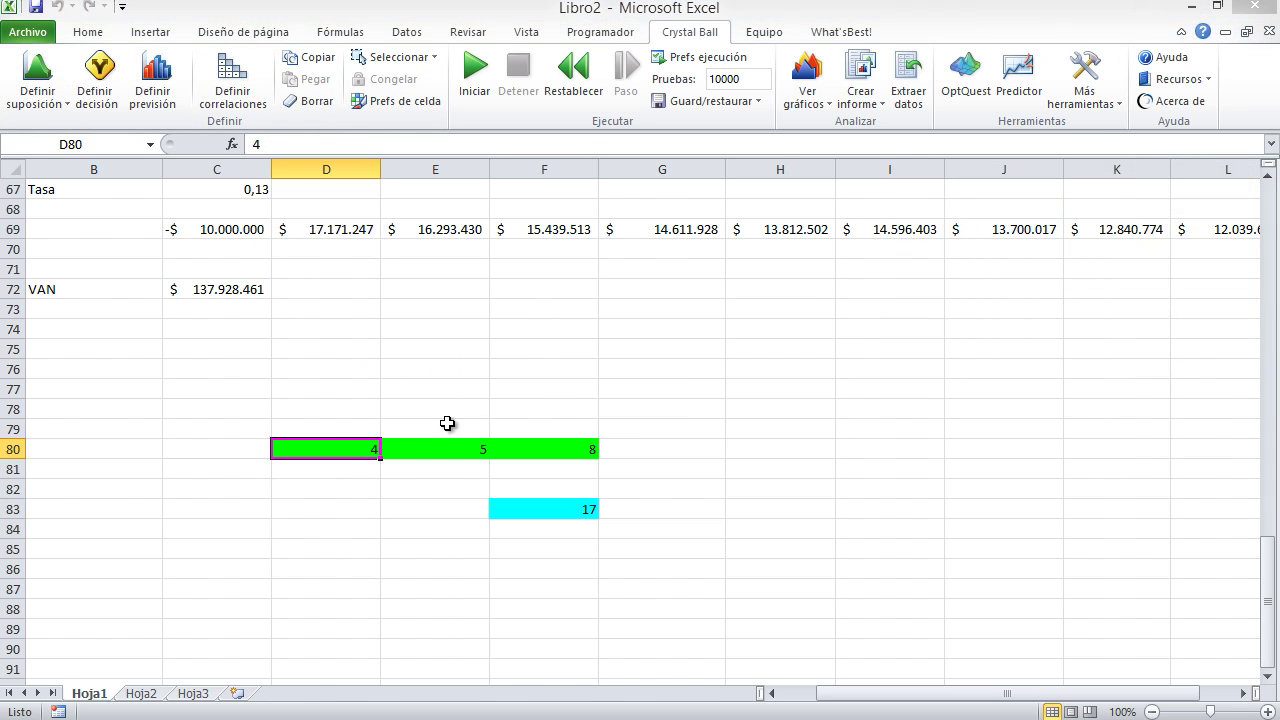
click(1110, 133)
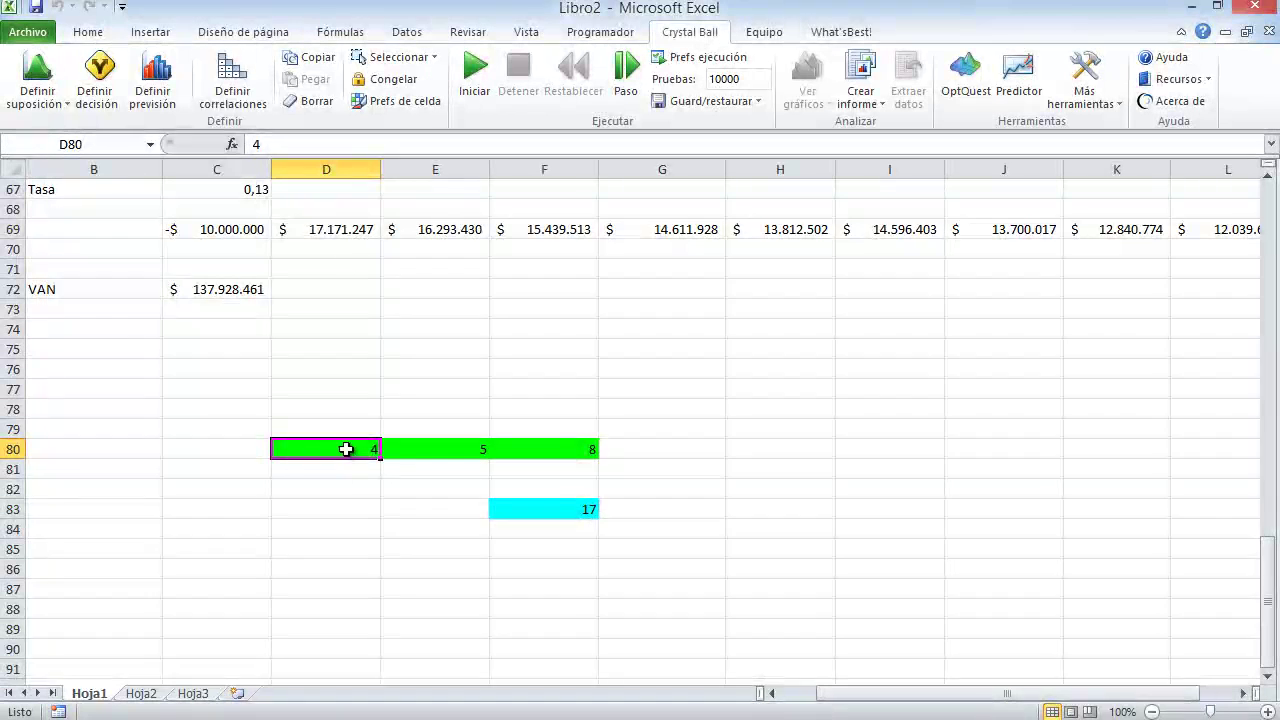
Clear the Crystal Ball assumptions from the sample cells D80, E80 and F80.
click(320, 100)
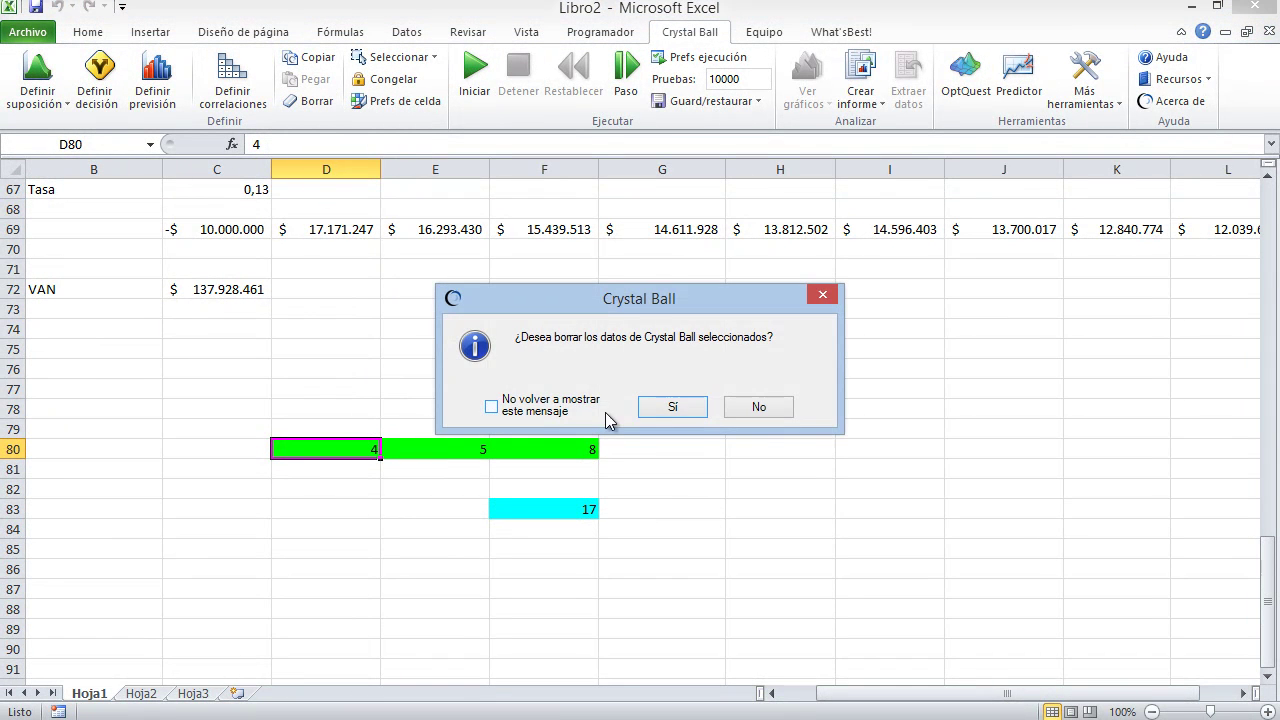
click(672, 406)
click(477, 445)
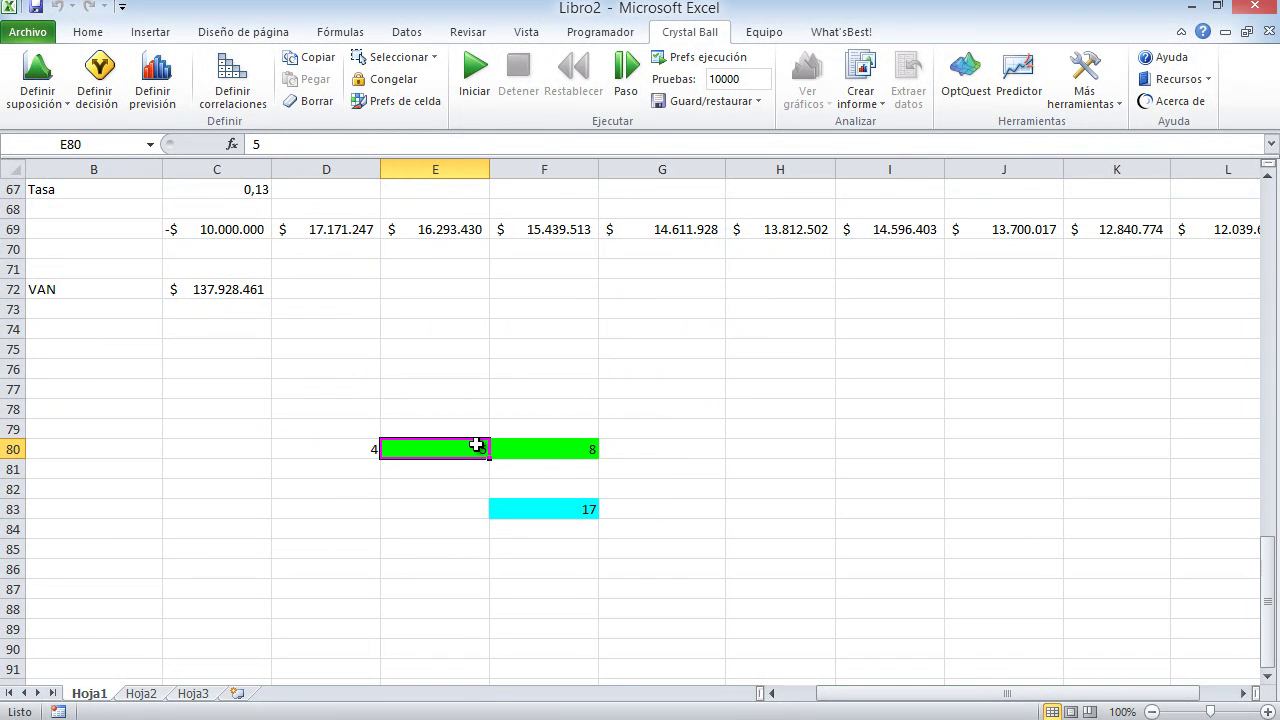
click(319, 101)
click(571, 449)
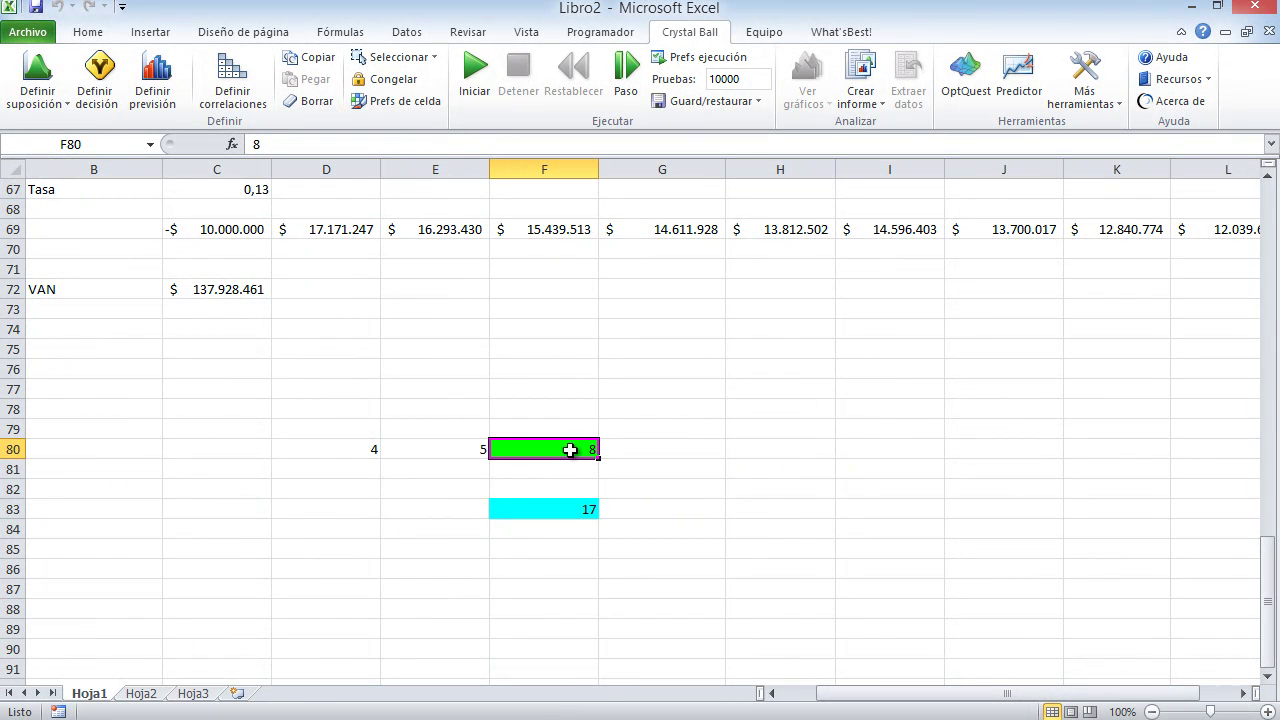
click(310, 101)
click(668, 406)
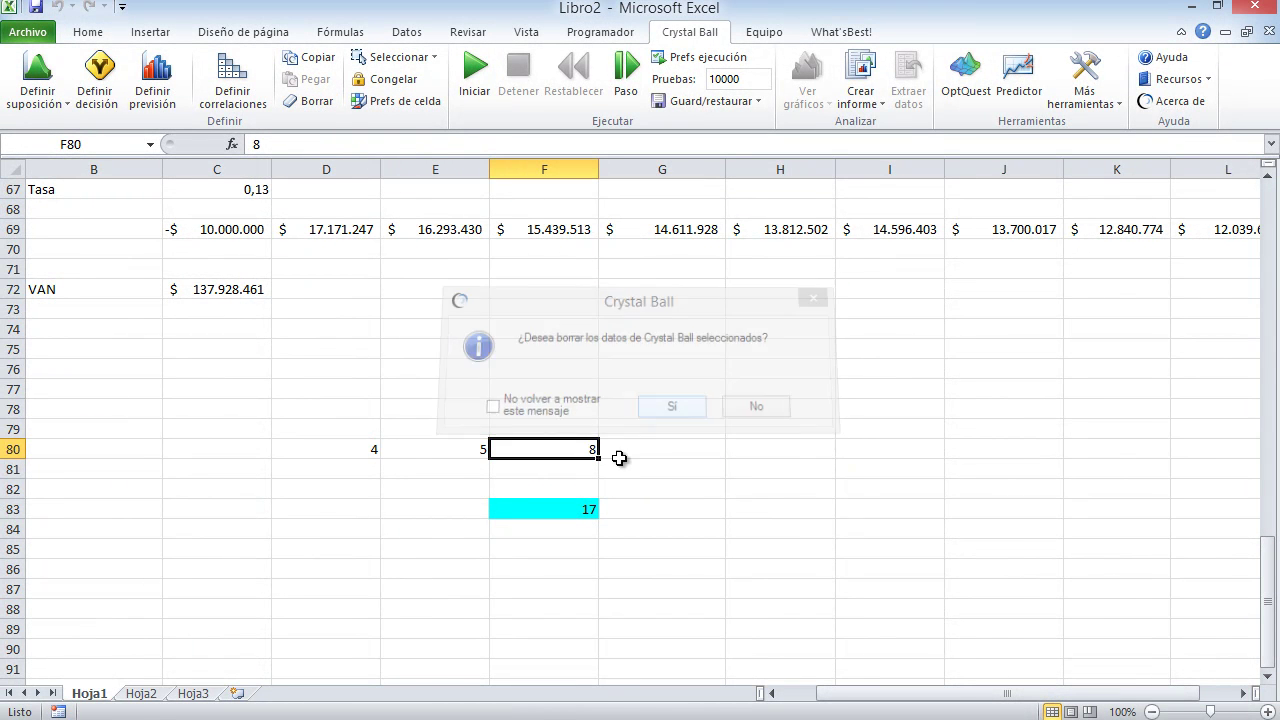
Clear the Crystal Ball forecast from F83 and delete the sample contents in the range D78:G87.
key(Down)
key(Down)
key(Down)
click(310, 101)
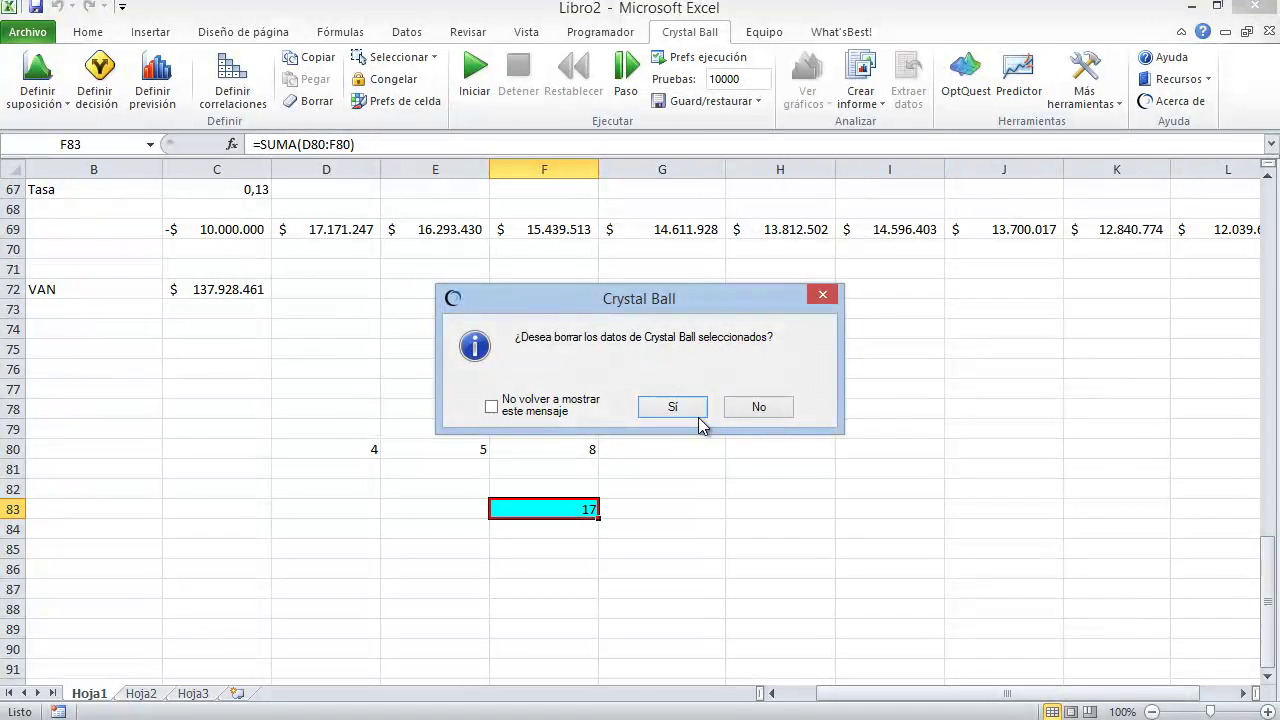
click(660, 406)
drag(330, 410, 668, 597)
key(Delete)
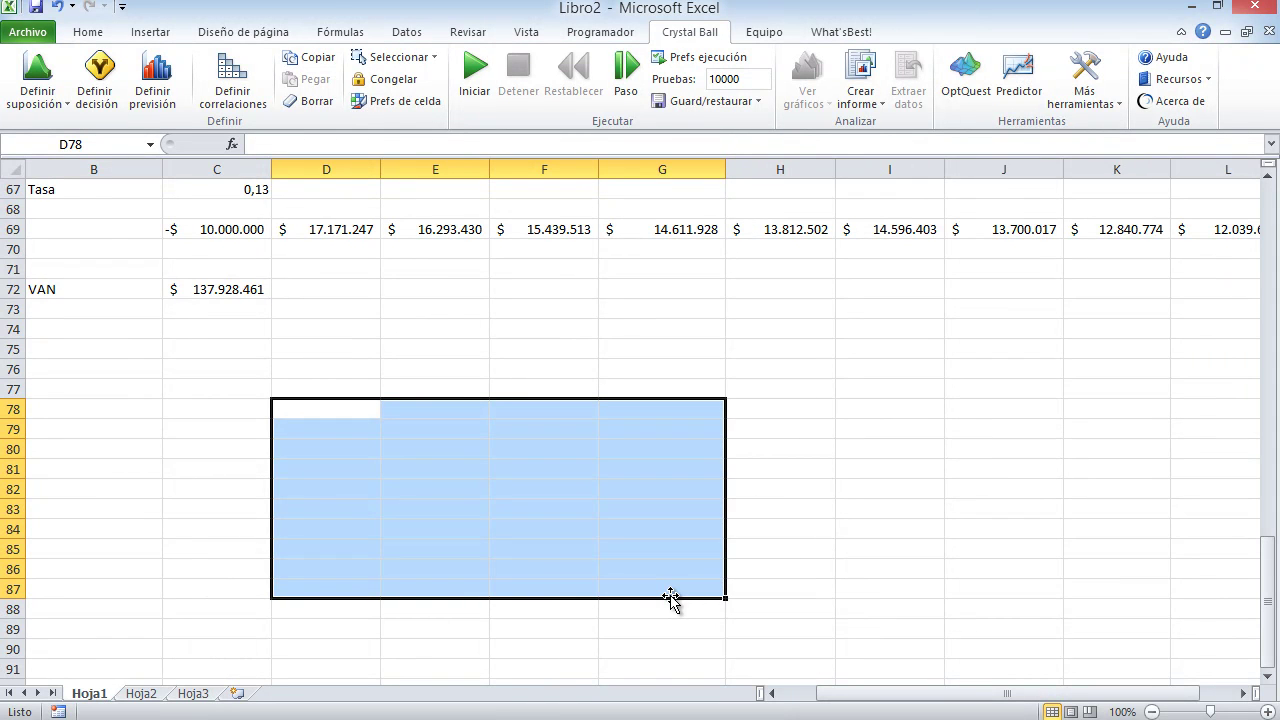
Define a Normal distribution assumption for the year 1 precio in cell C14, with mean 5.000 and standard deviation 500.
click(470, 365)
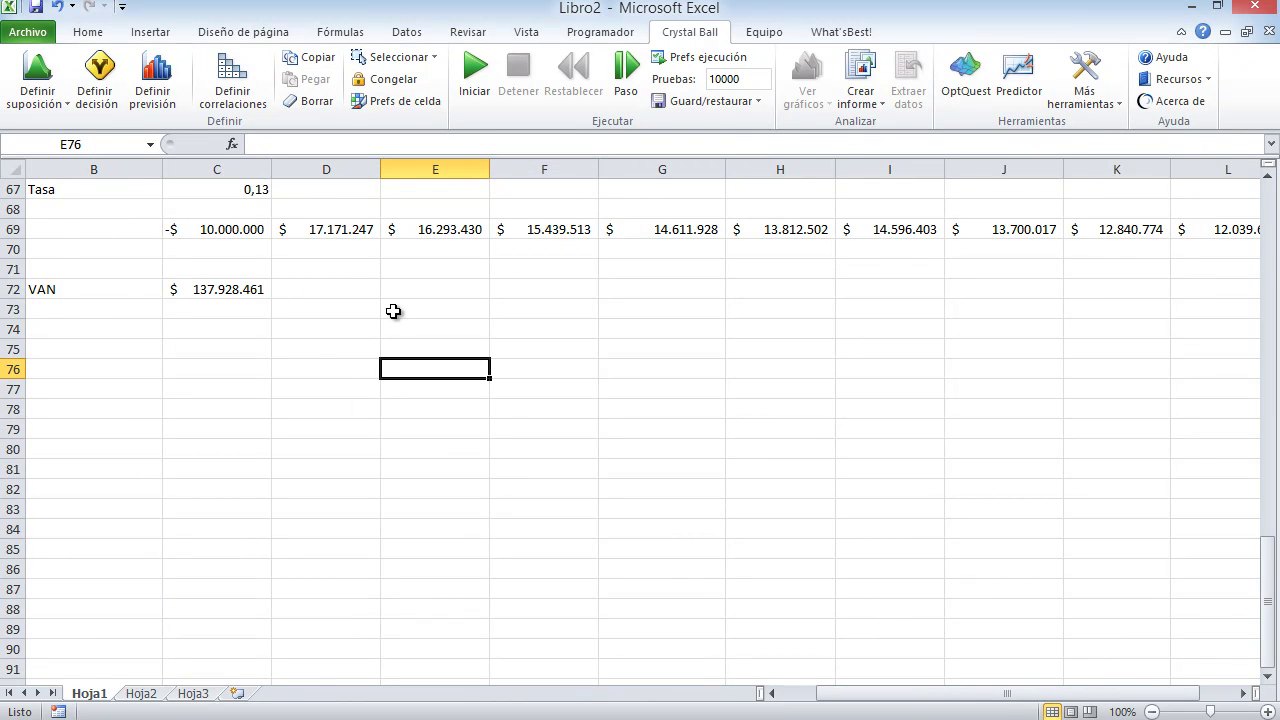
scroll(393, 311, up, 2)
click(250, 409)
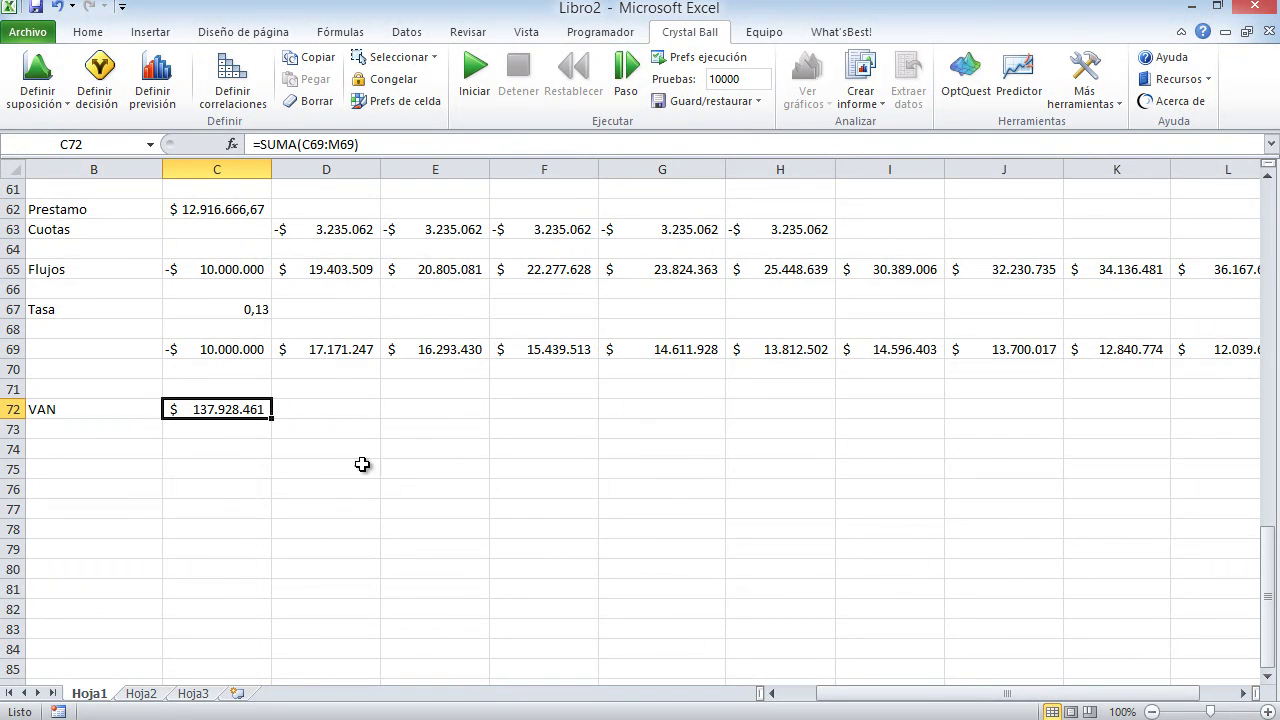
scroll(362, 464, up, 1)
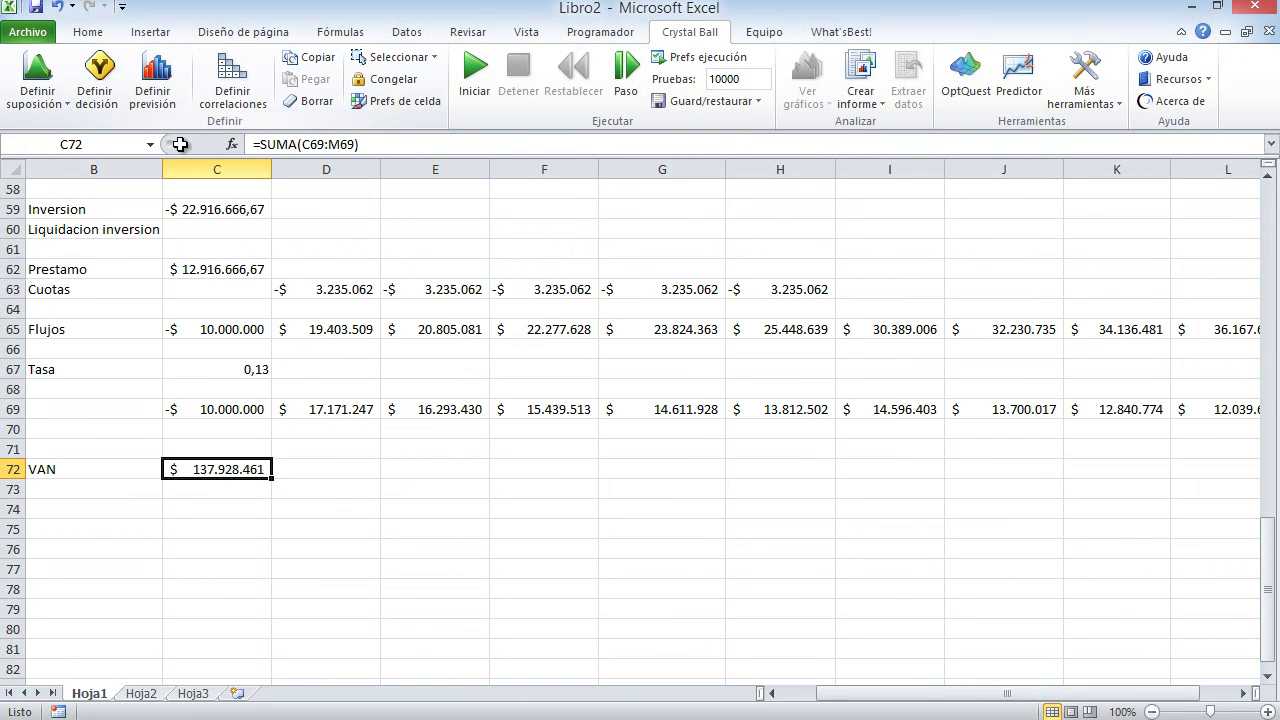
scroll(294, 363, up, 11)
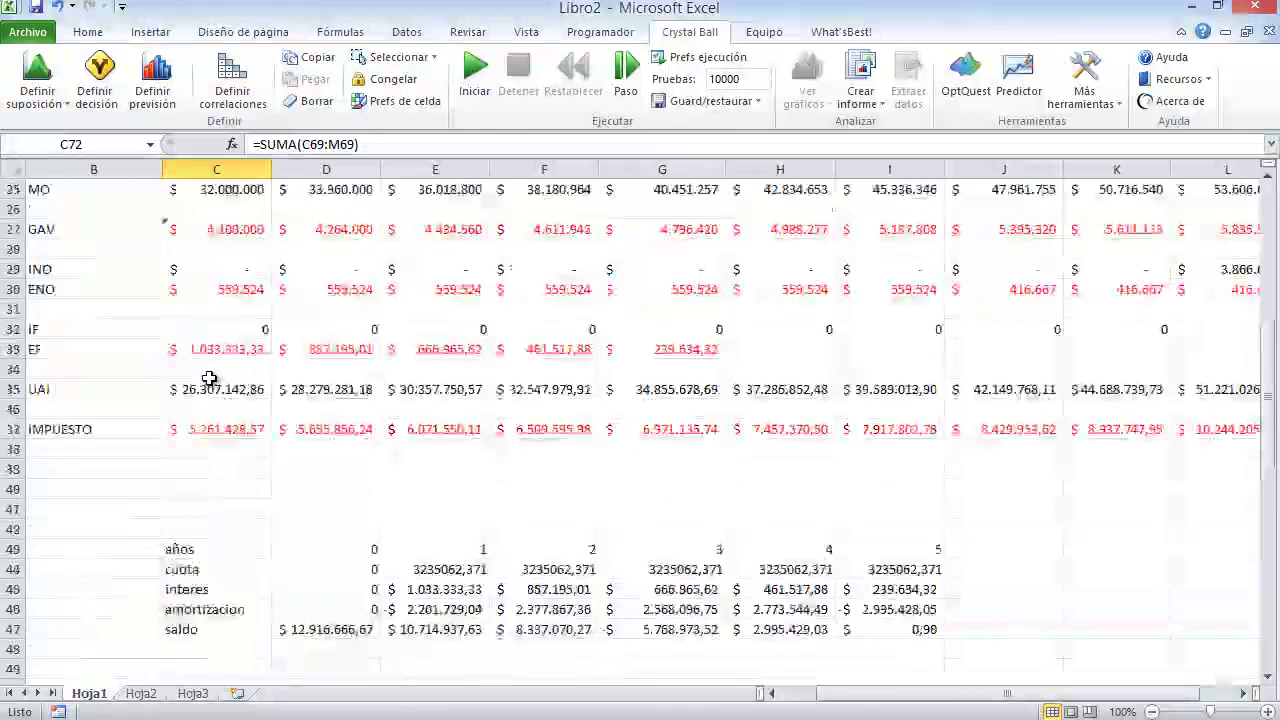
scroll(209, 378, up, 5)
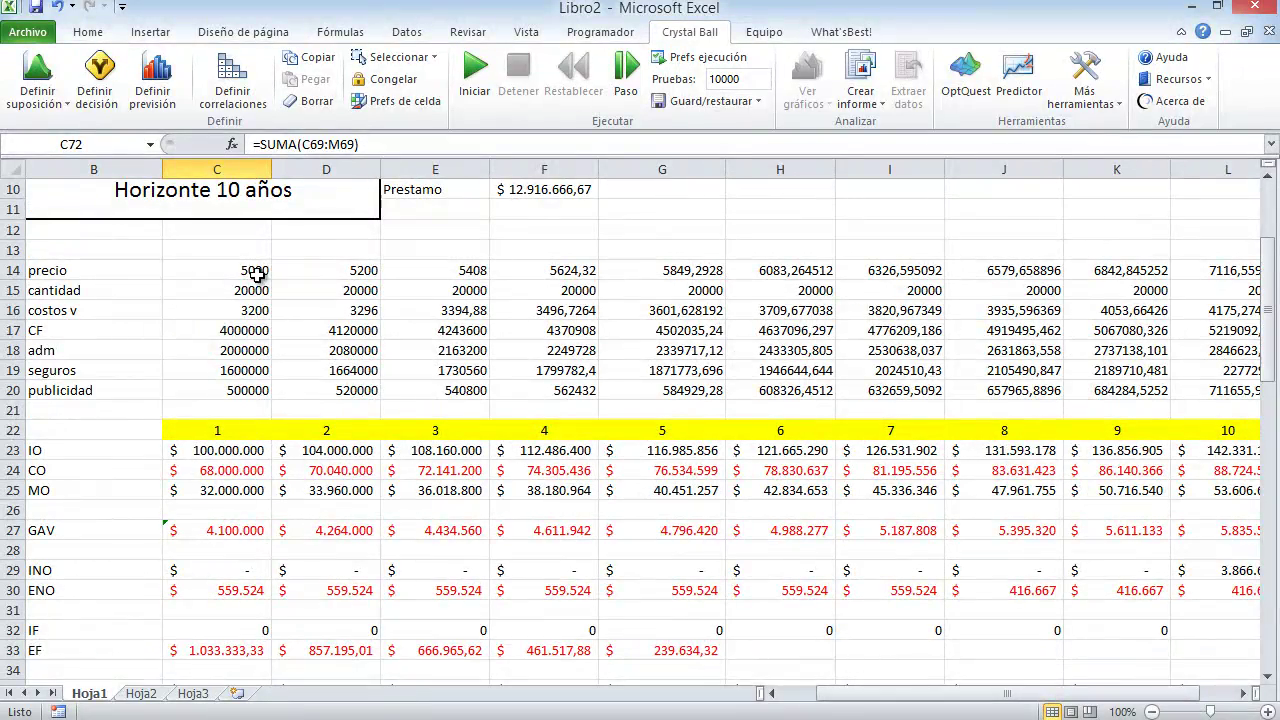
click(257, 275)
click(37, 75)
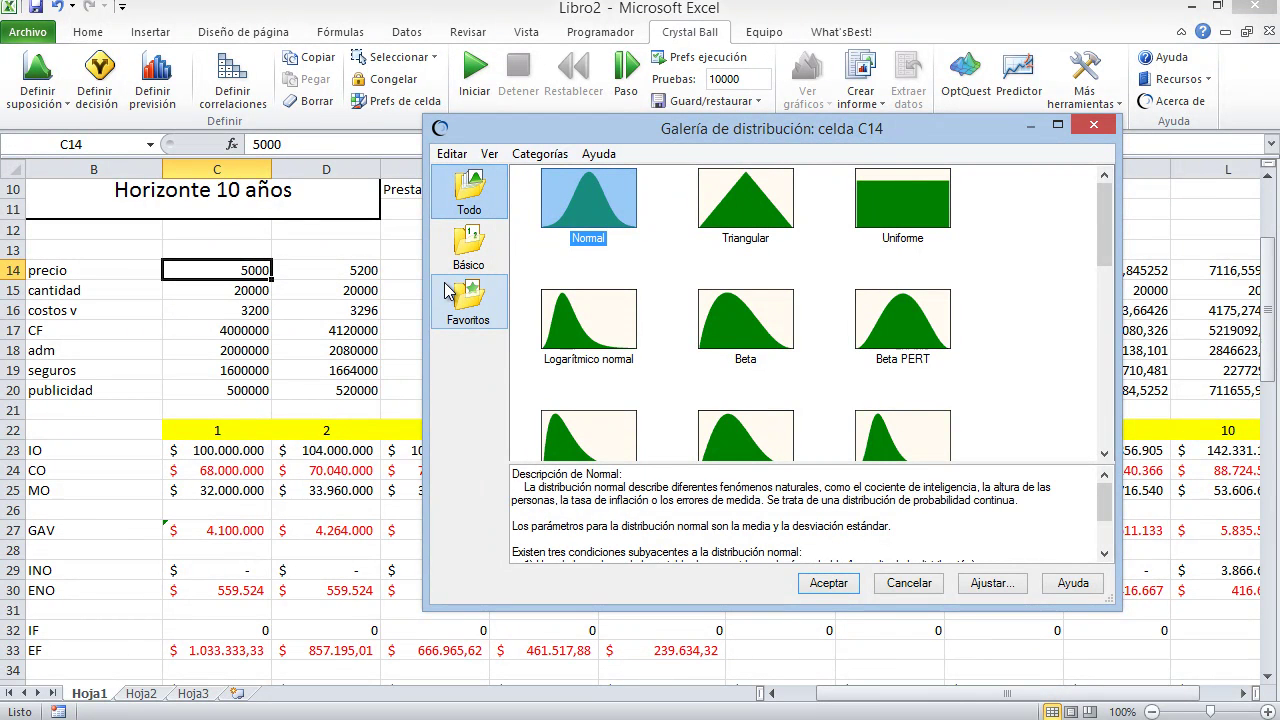
click(741, 180)
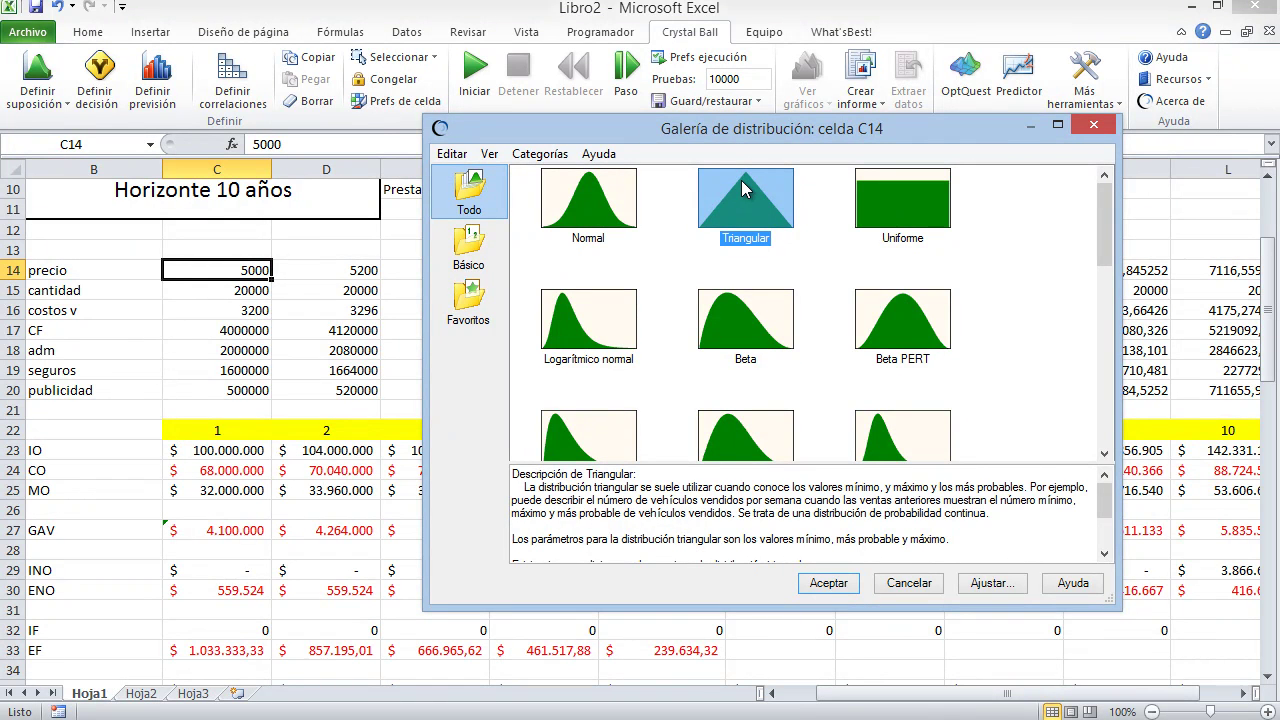
click(606, 198)
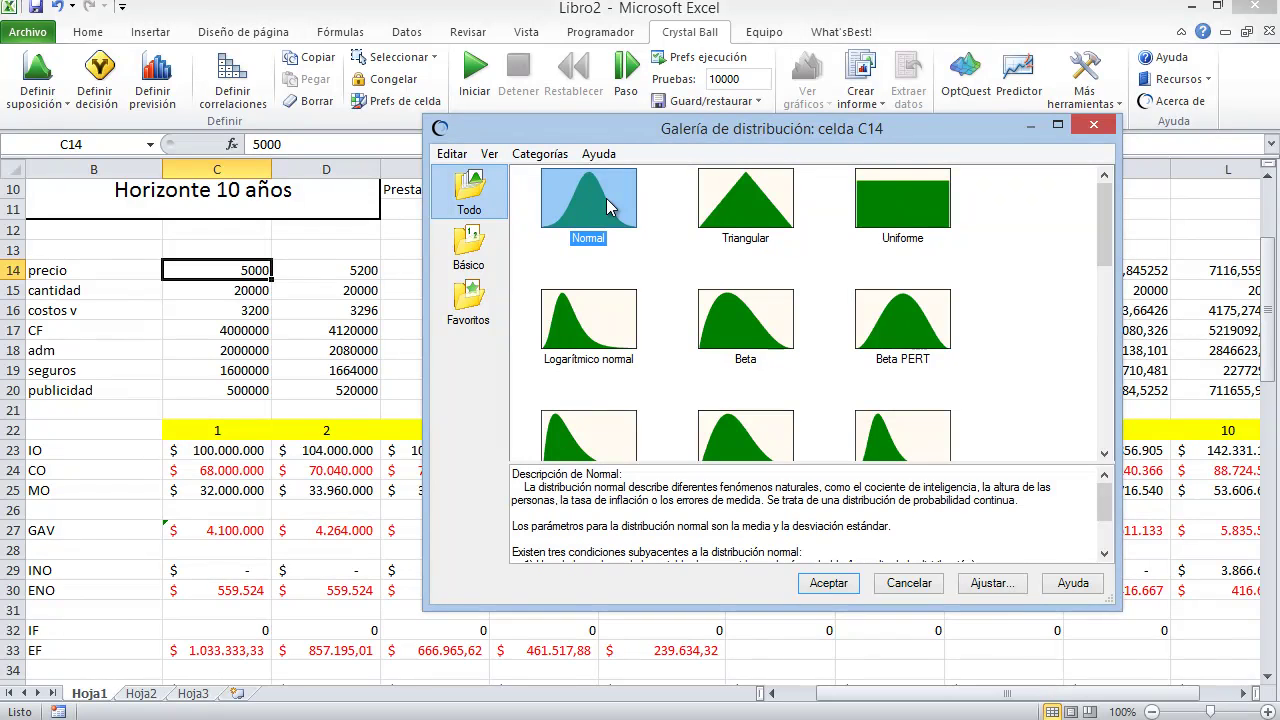
click(832, 583)
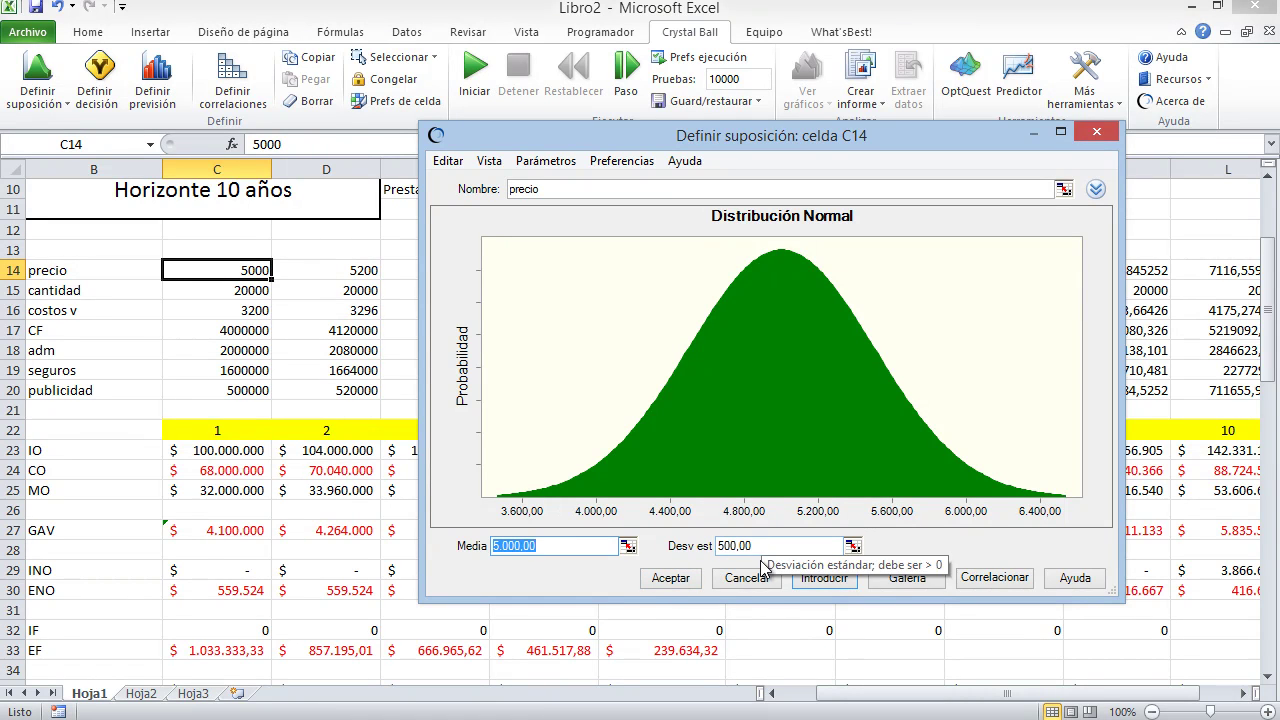
click(670, 578)
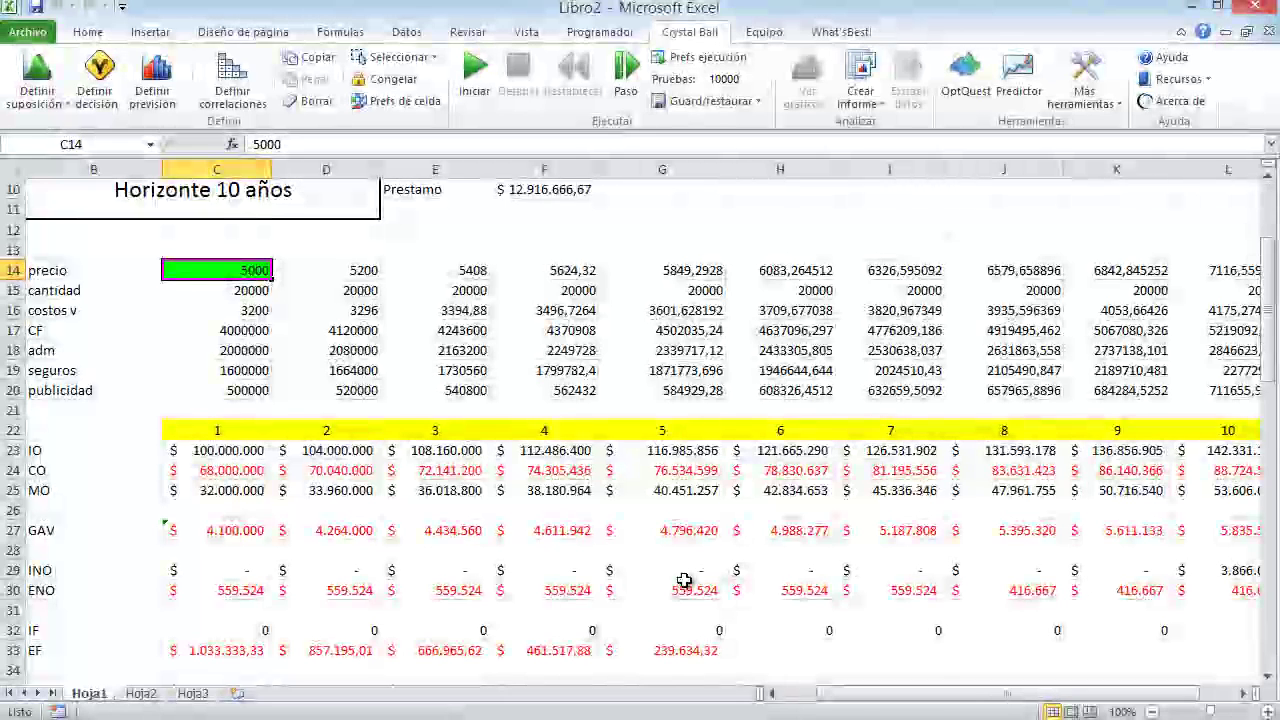
click(224, 295)
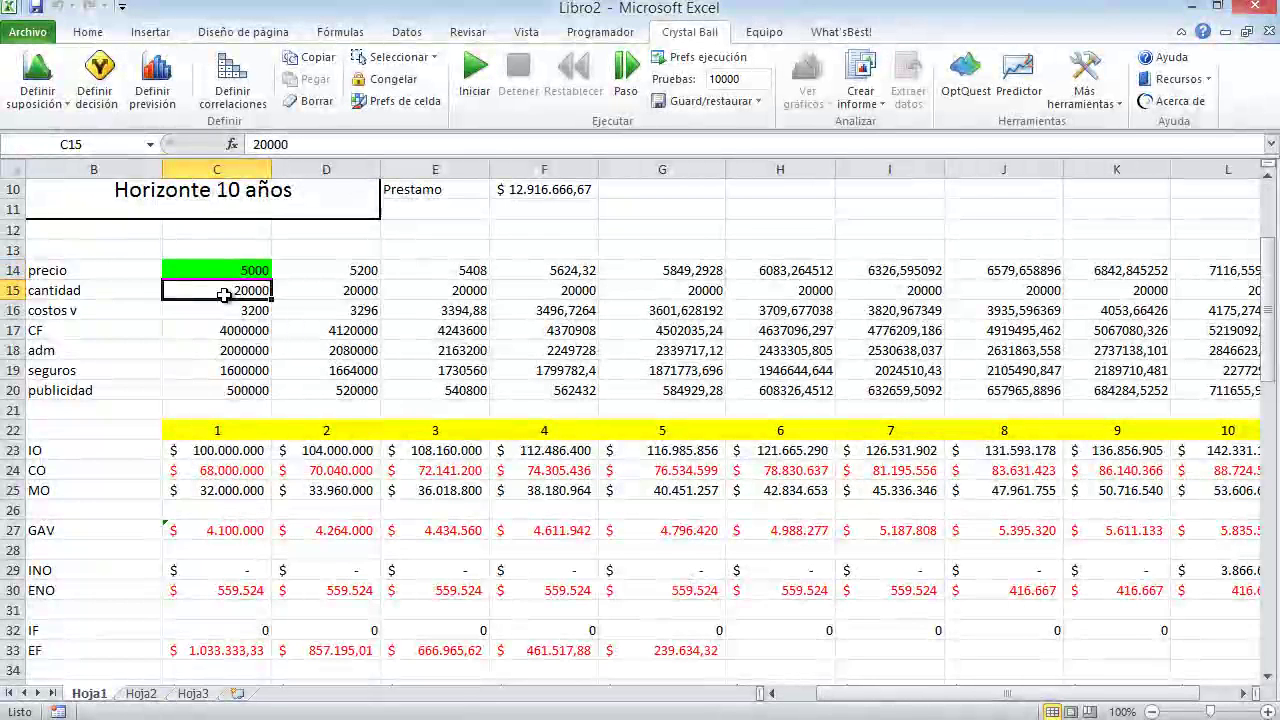
click(40, 75)
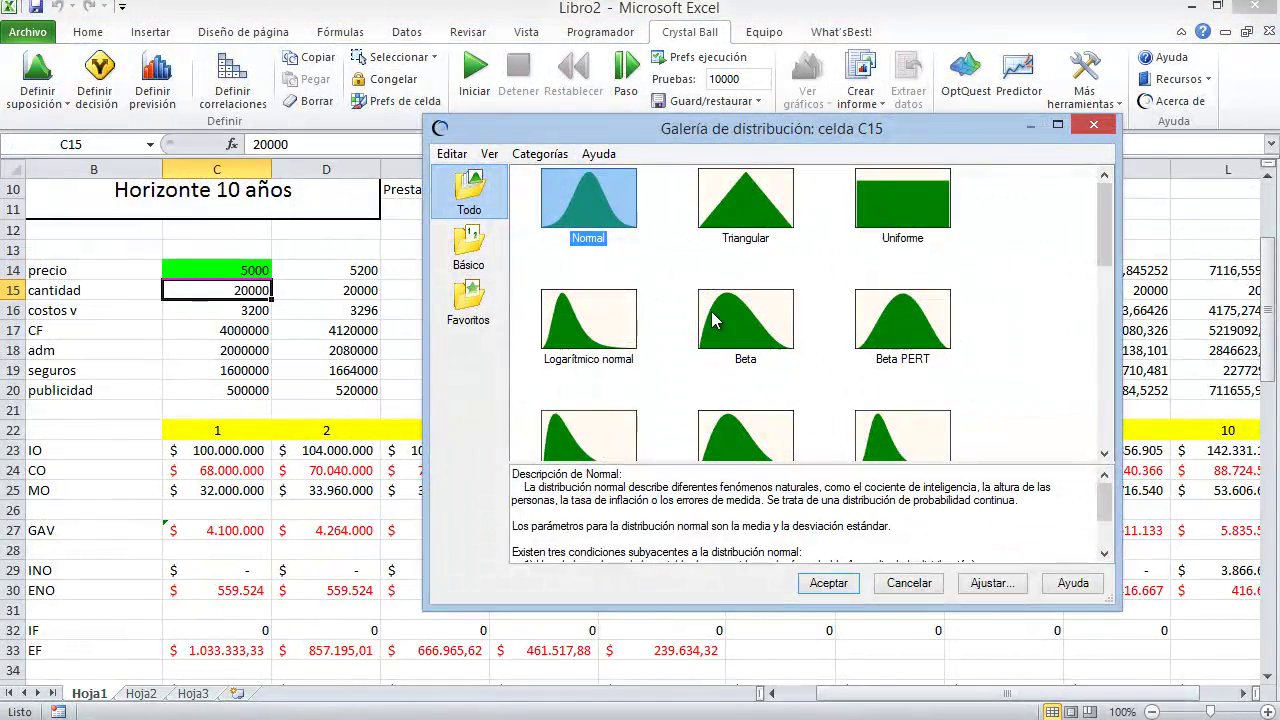
click(766, 197)
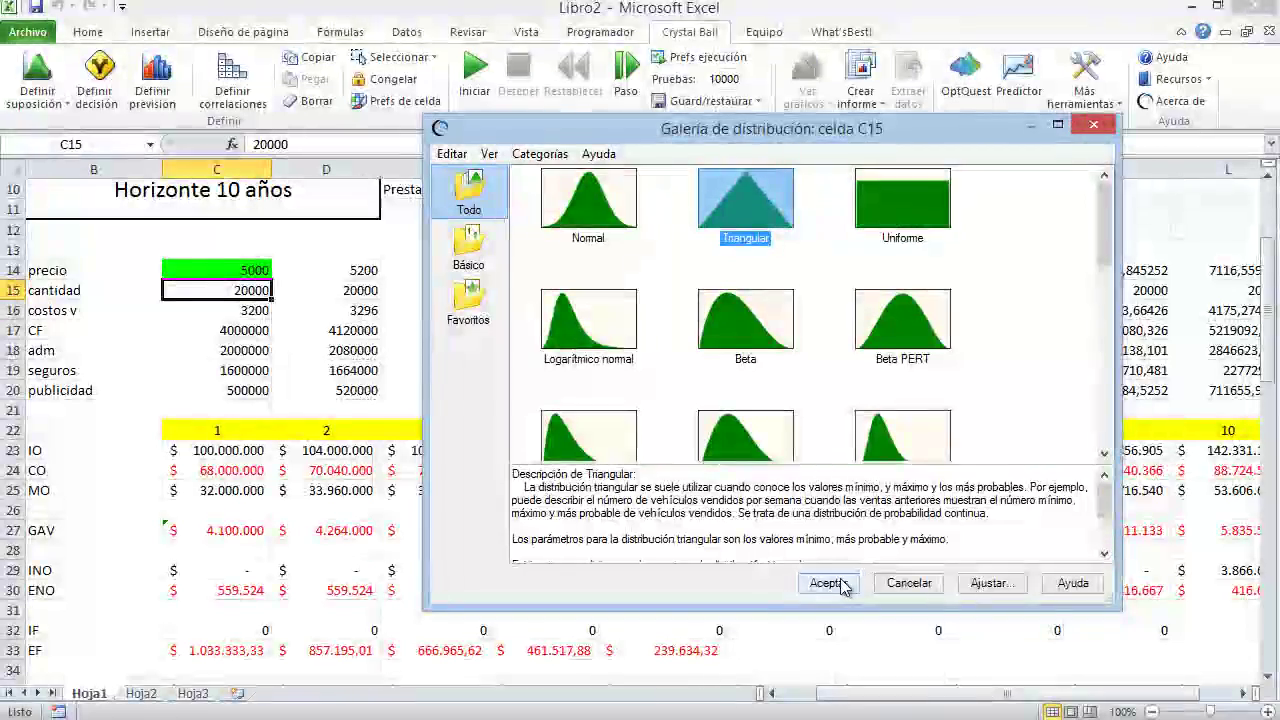
click(829, 583)
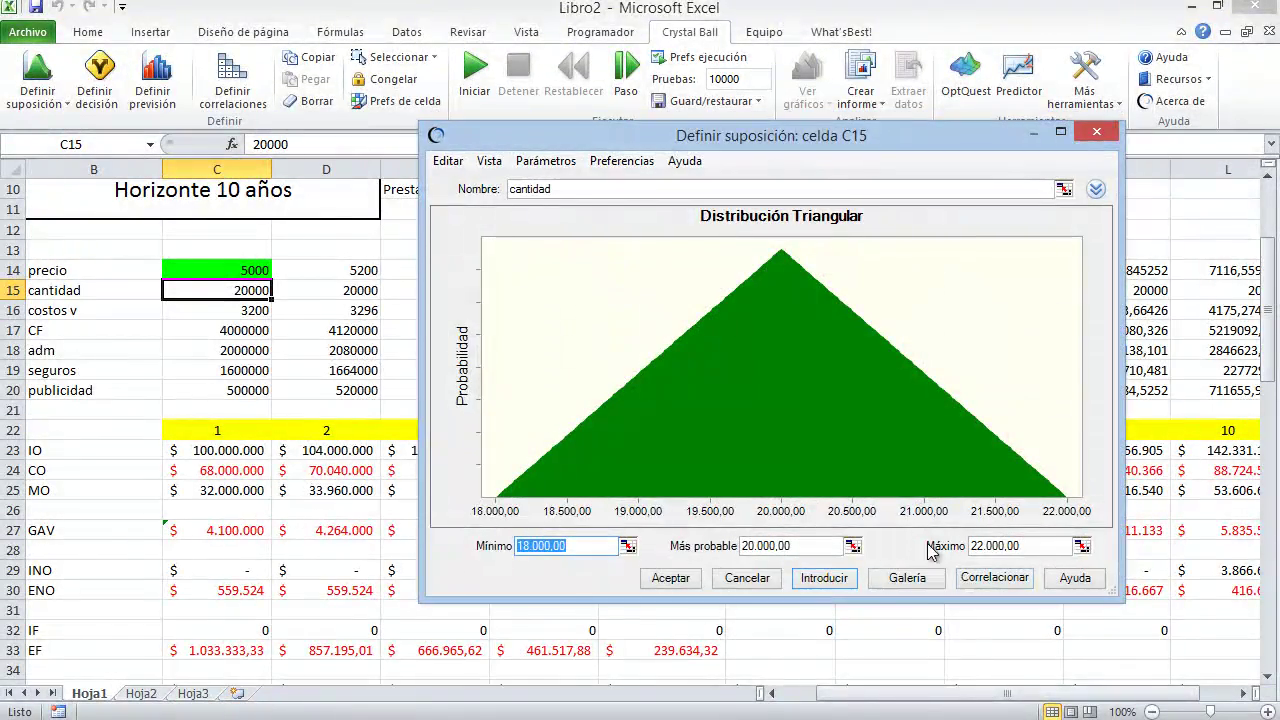
click(766, 580)
Give the year 1 costos v in cell C16 a Triangular distribution with minimum 1.000 and maximum 5.000.
click(232, 313)
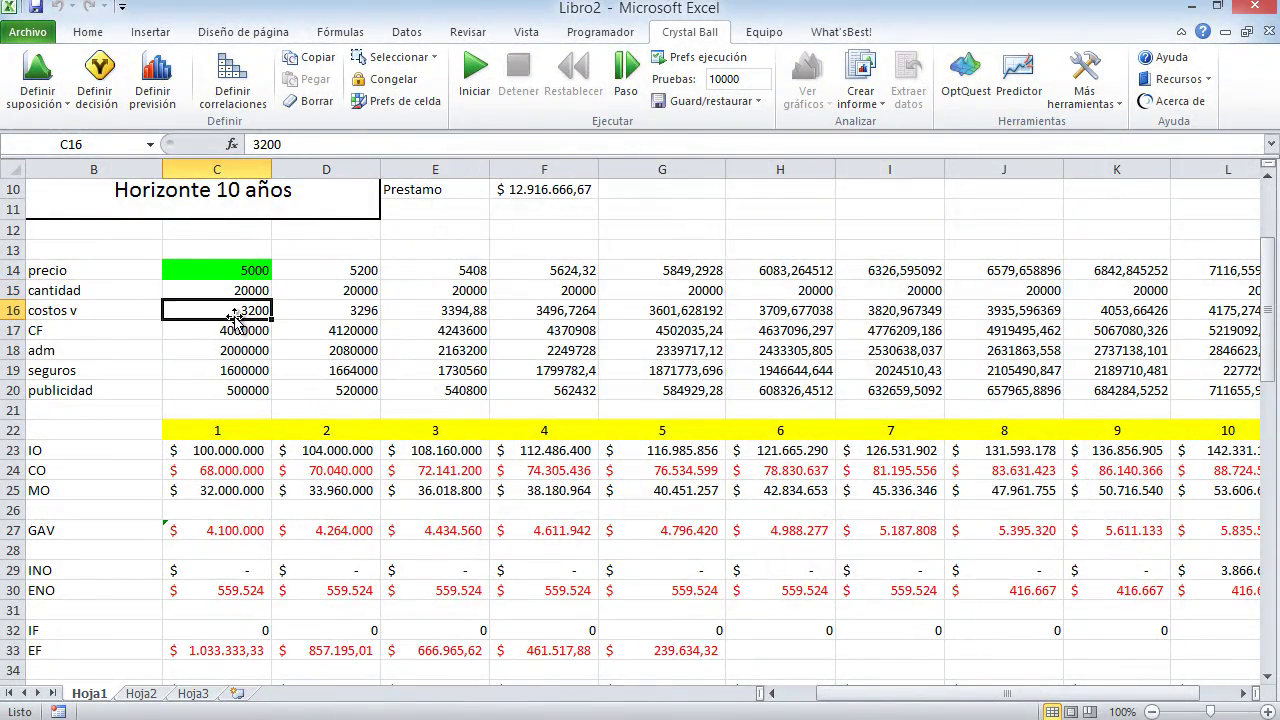
click(36, 80)
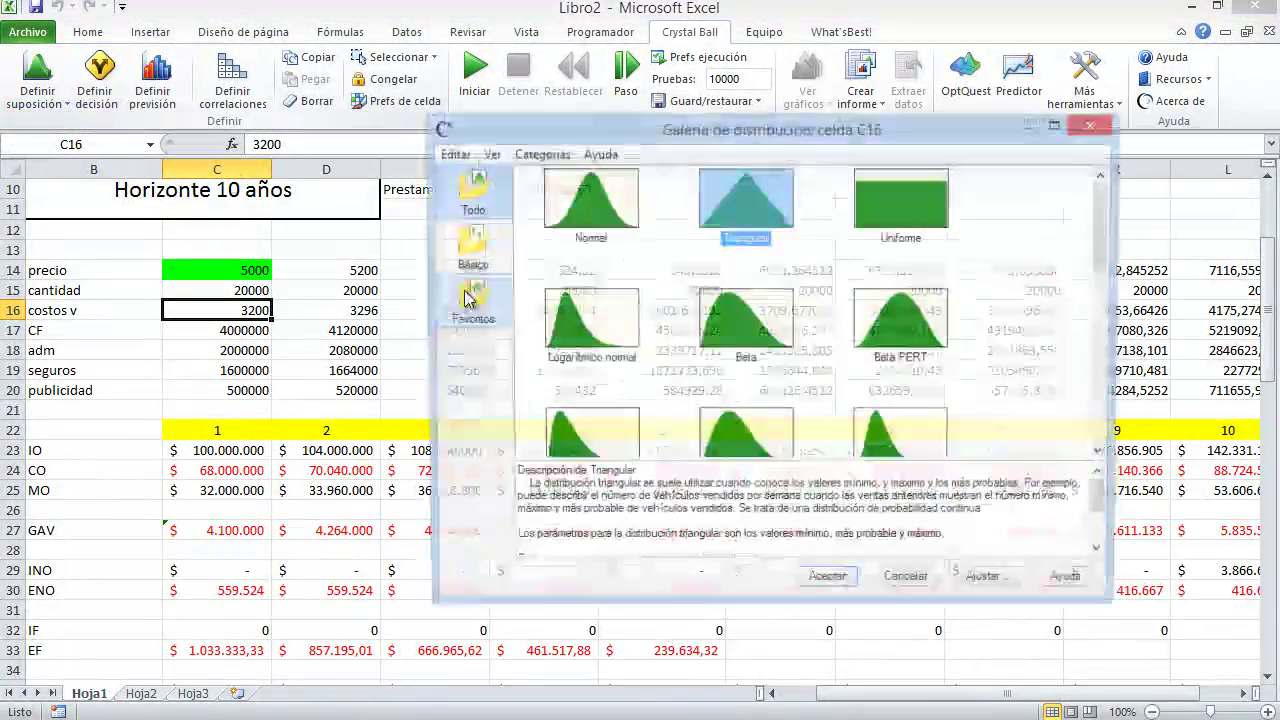
click(730, 225)
click(830, 582)
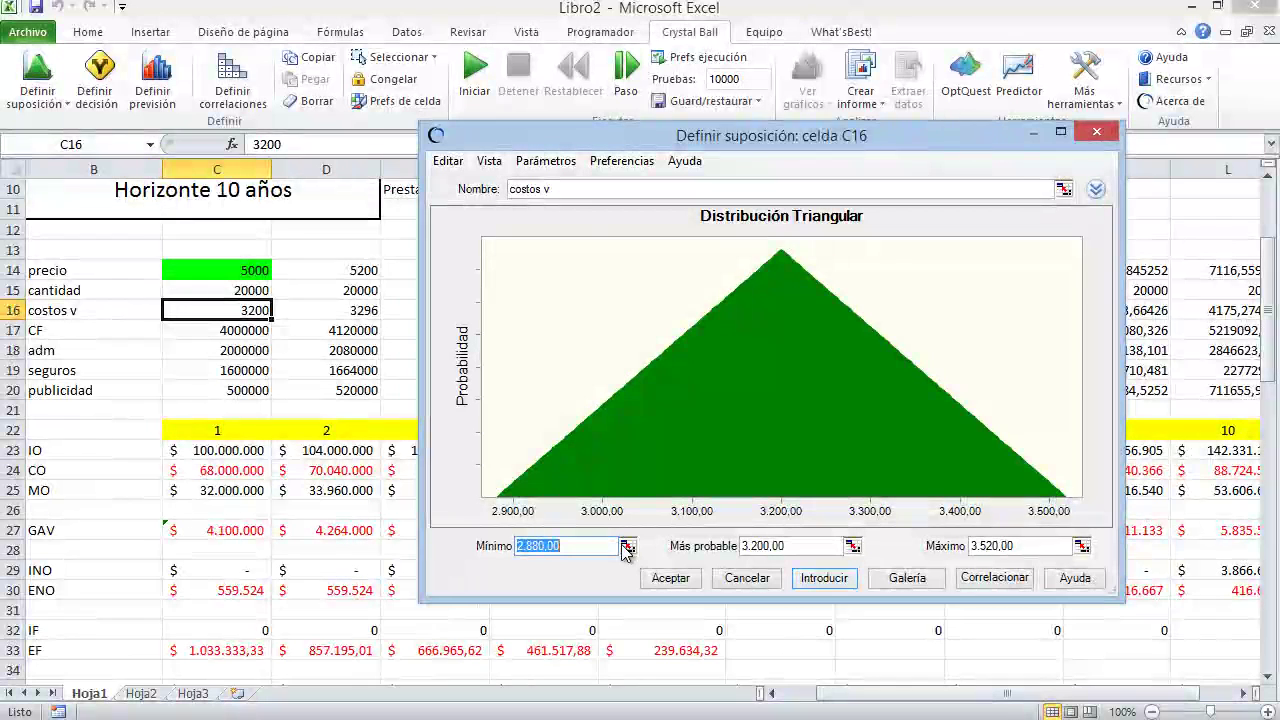
text(1000)
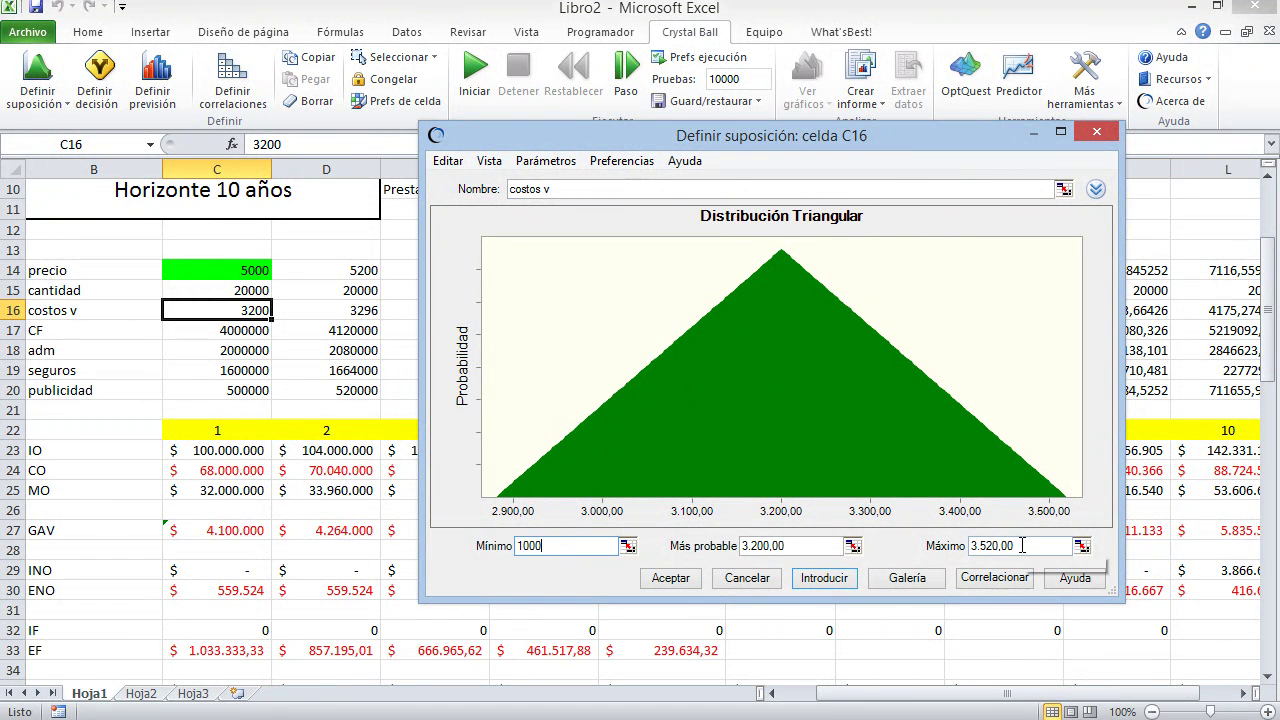
click(1022, 545)
double_click(1022, 545)
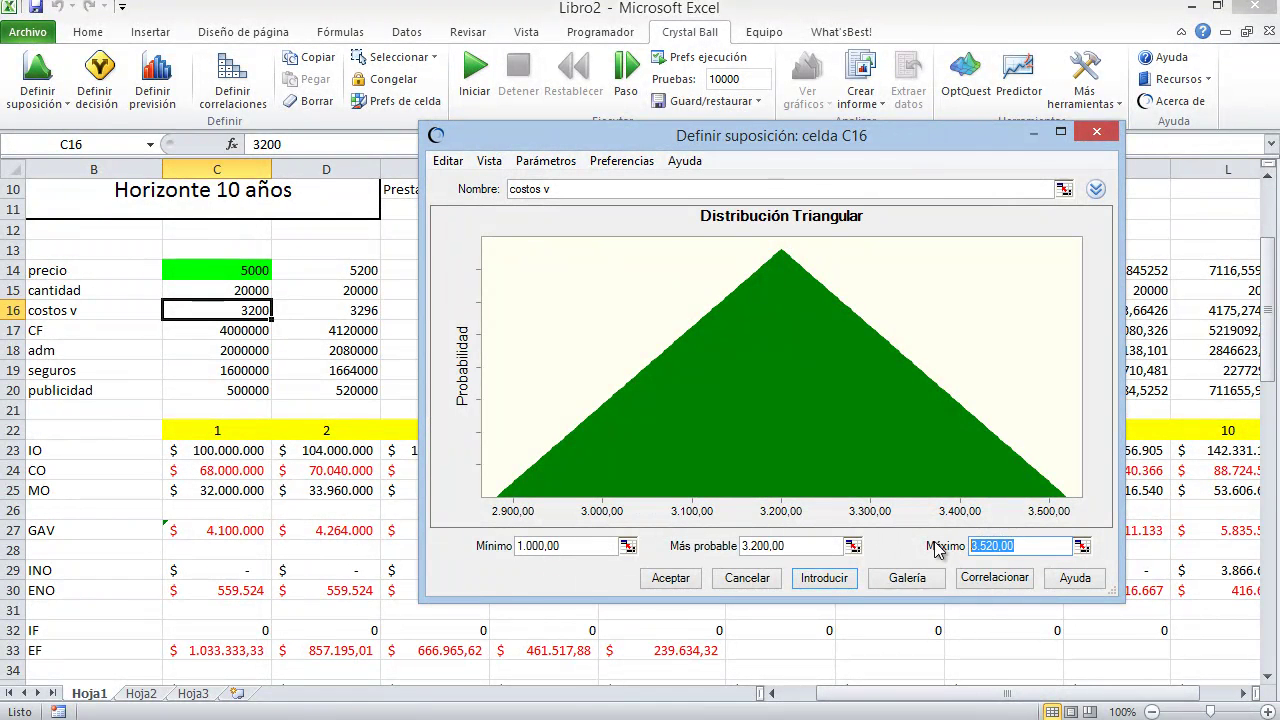
text(5.000)
key(Return)
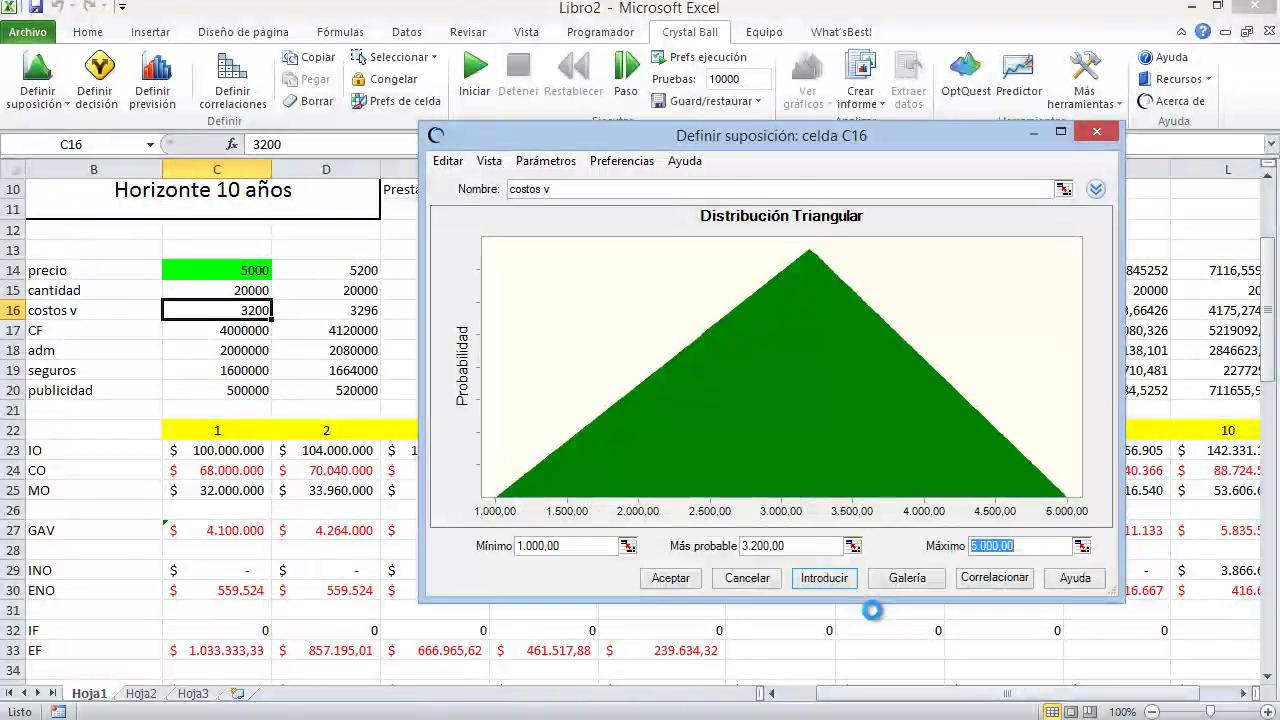
Set the most likely value of the costos v distribution to 3.000 and accept the assumption.
click(769, 546)
key(BackSpace)
key(BackSpace)
key(BackSpace)
key(BackSpace)
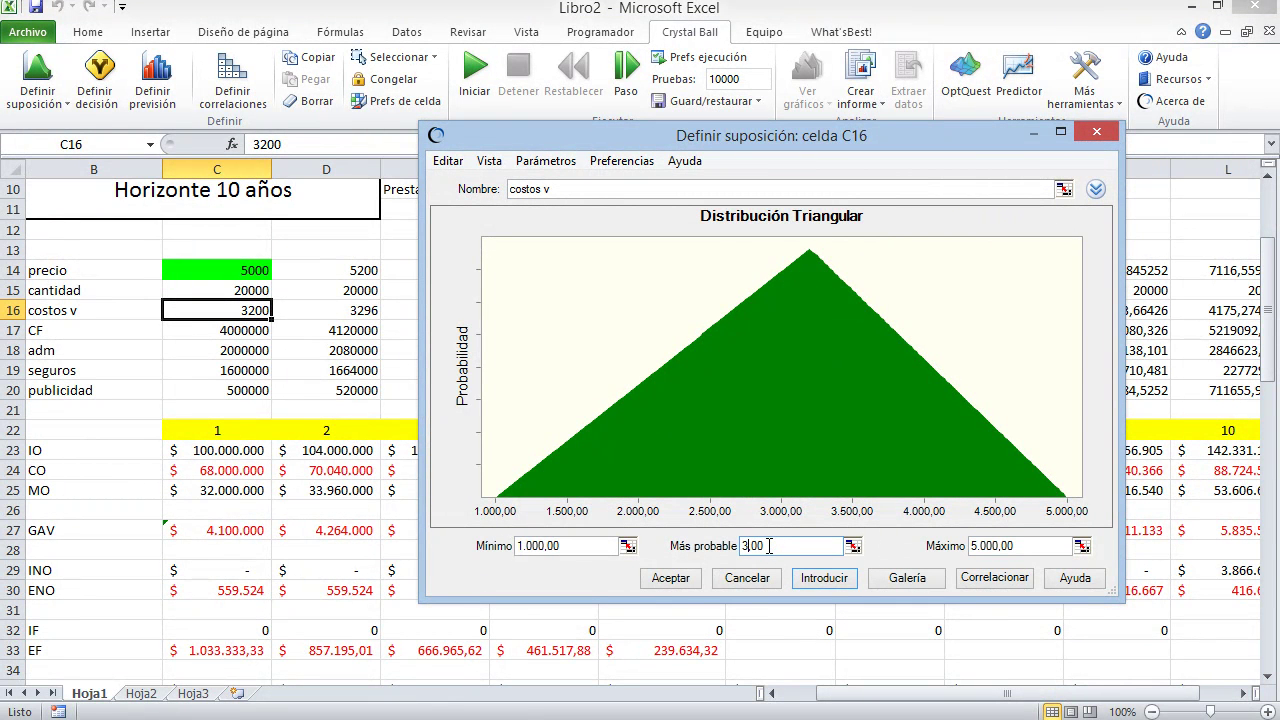
text(000)
key(Return)
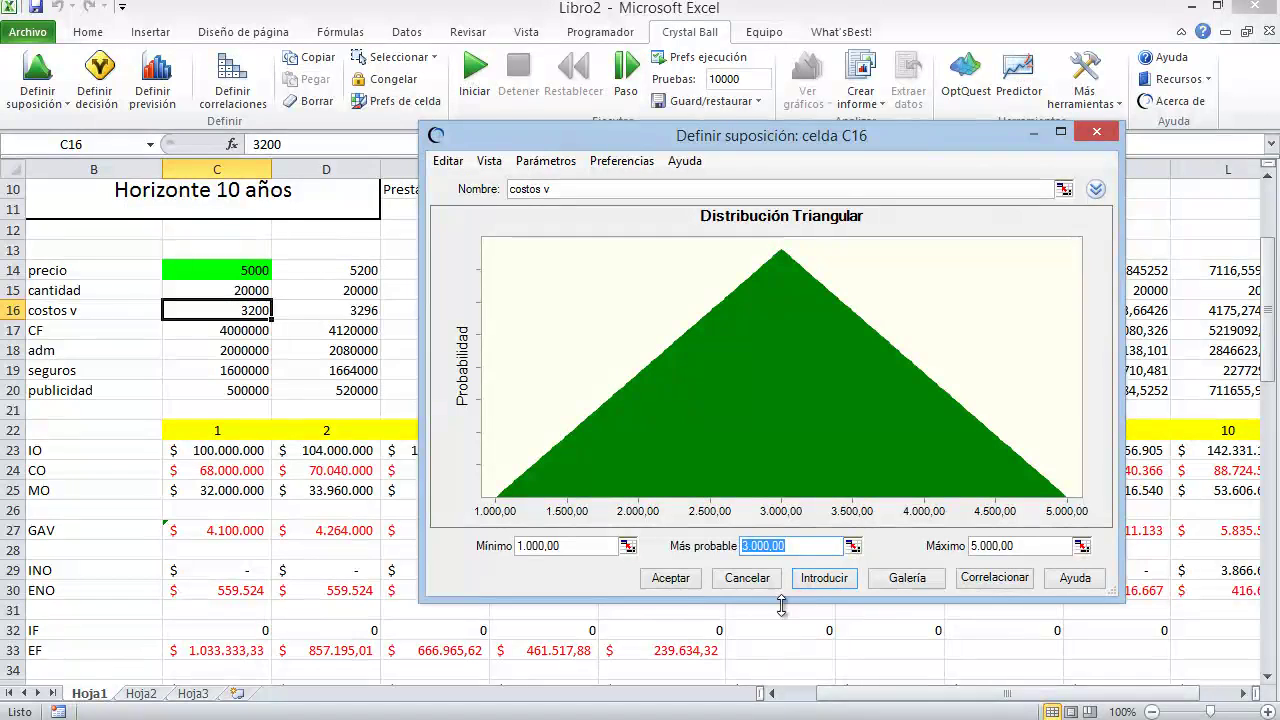
click(670, 578)
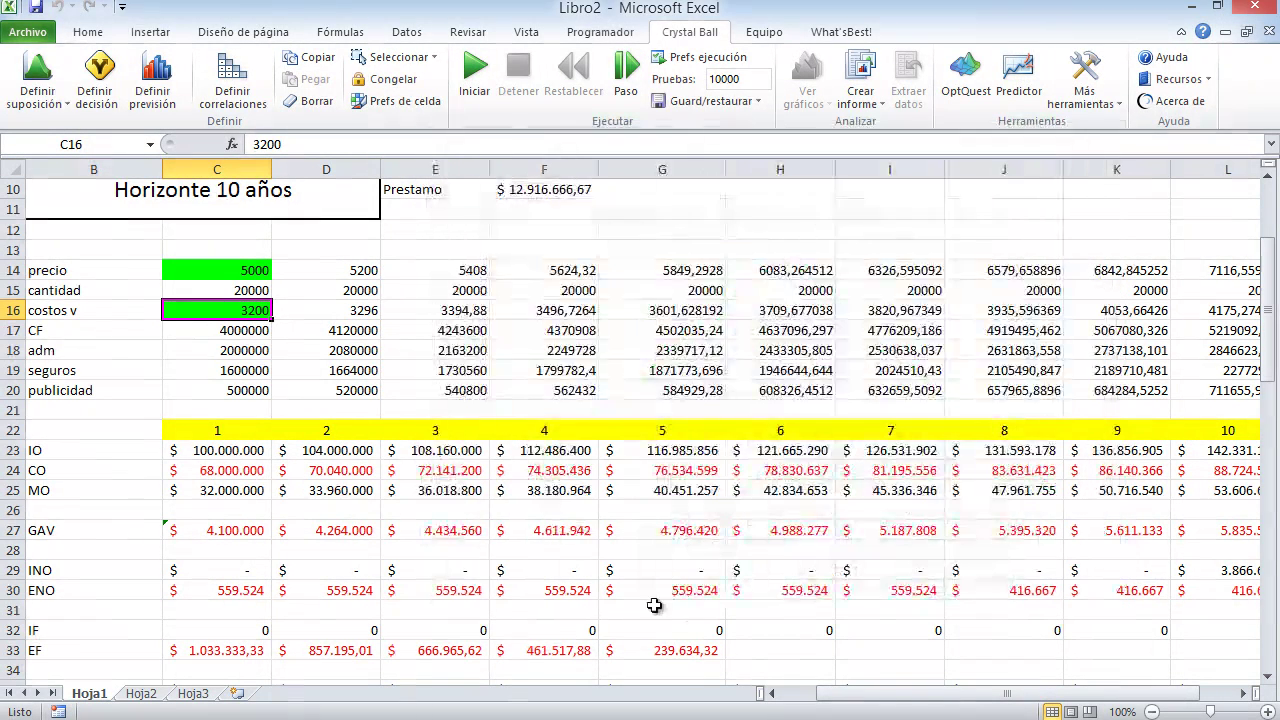
Define a Normal distribution assumption with default parameters for the year 1 CF in cell C17.
click(235, 331)
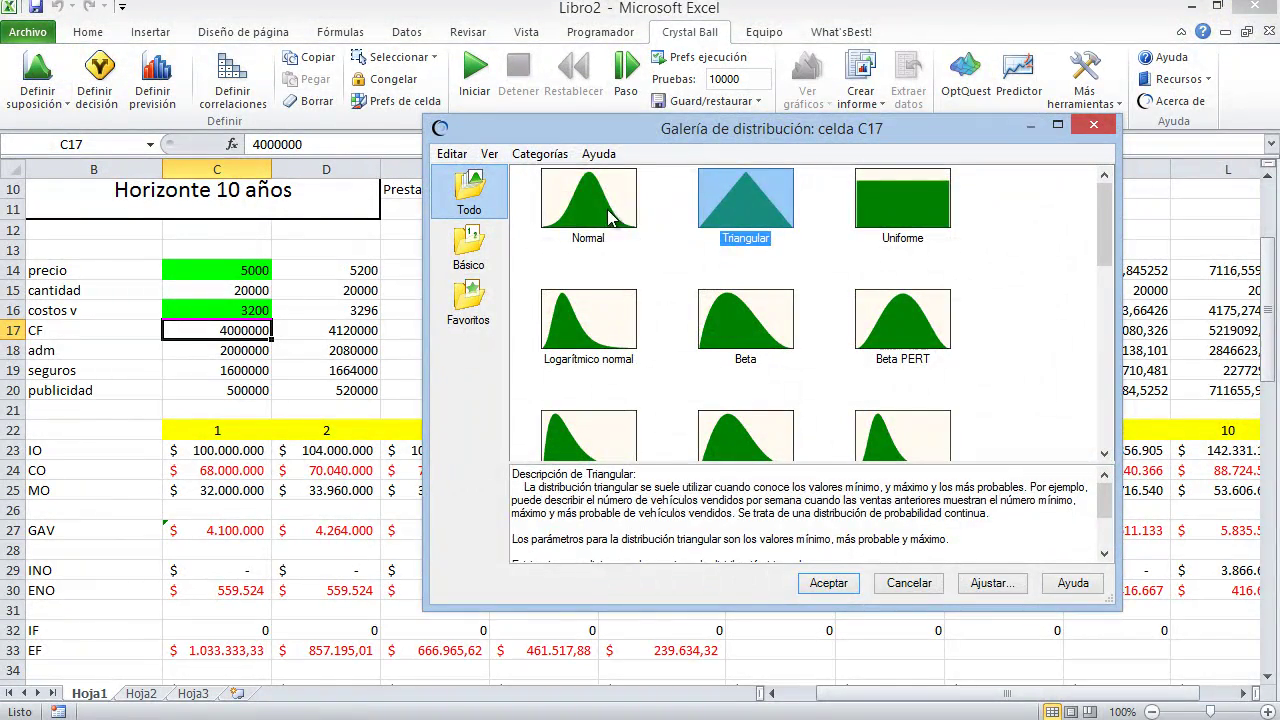
click(605, 210)
click(828, 583)
click(672, 578)
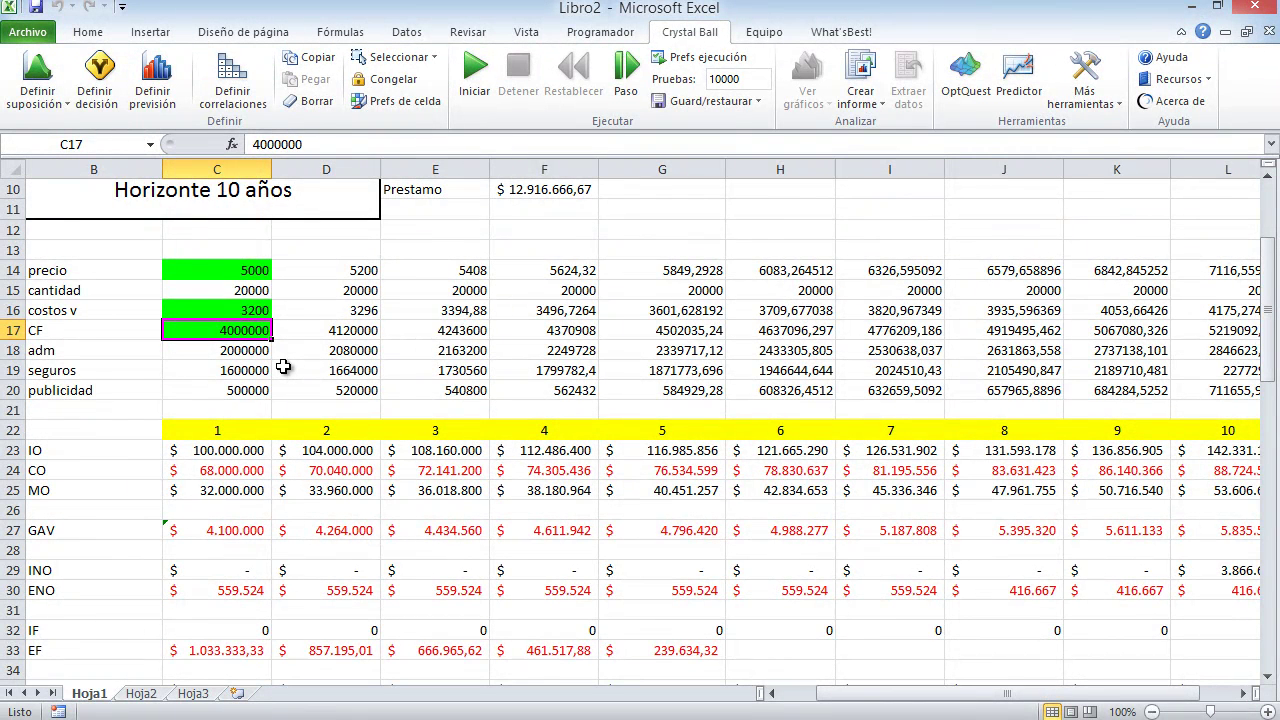
click(231, 271)
click(248, 310)
click(248, 351)
click(246, 268)
click(241, 310)
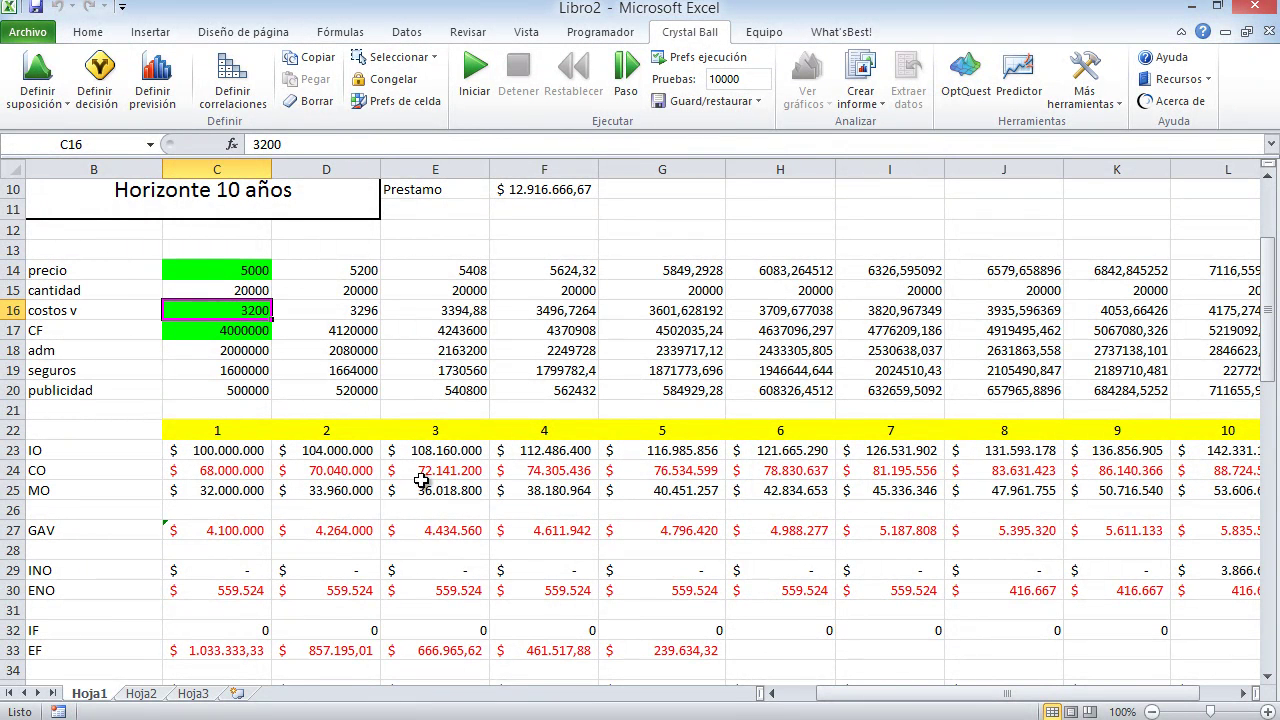
click(205, 289)
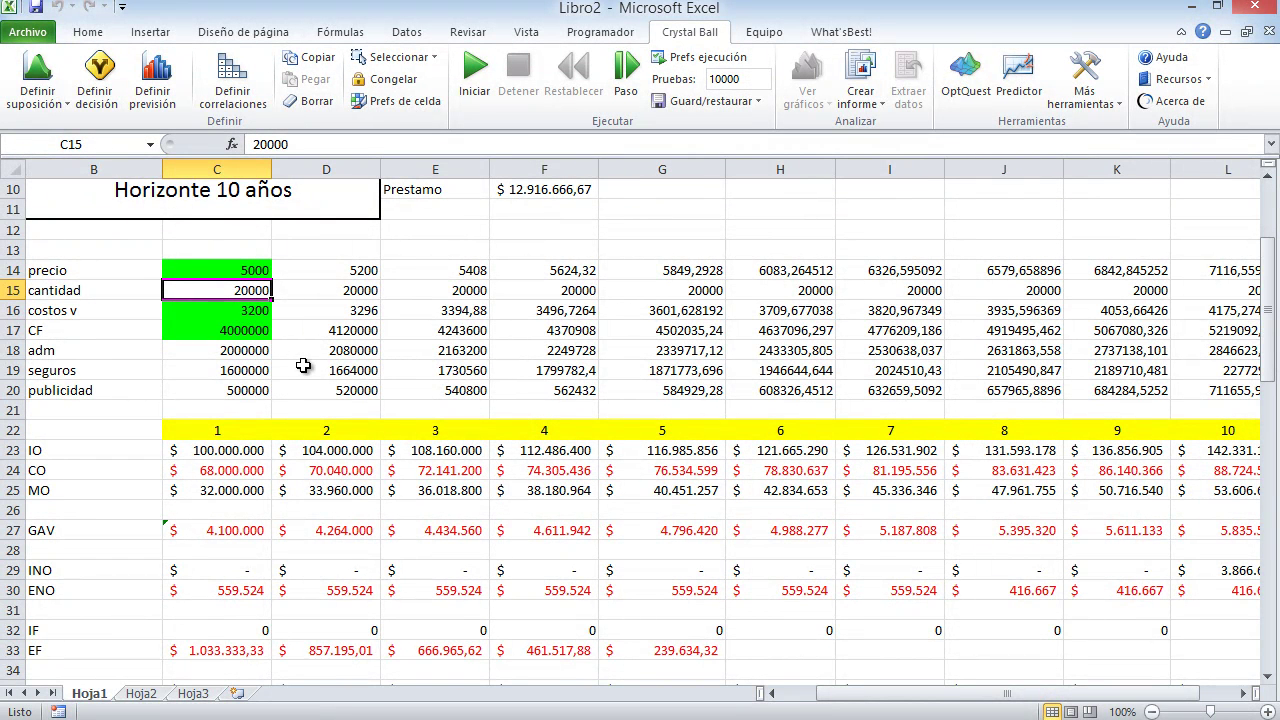
Define the VAN result in cell C72 as a forecast named VAN with units pesos.
scroll(303, 366, down, 6)
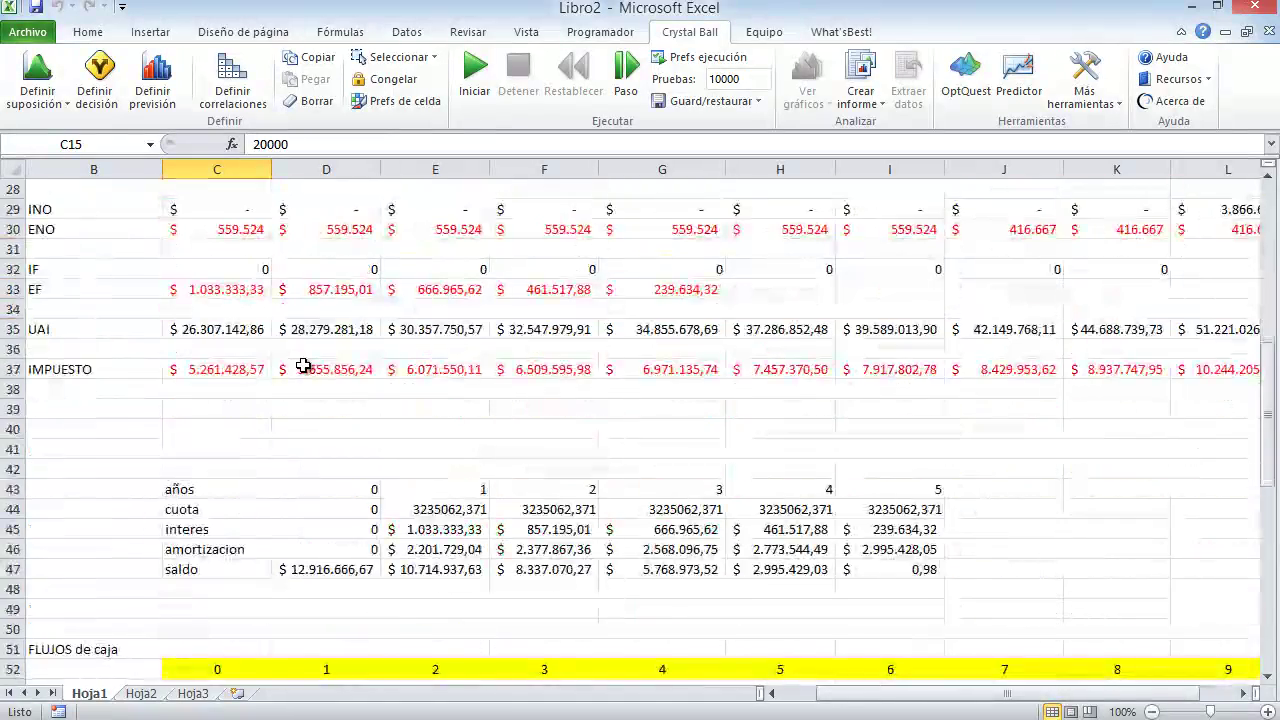
scroll(303, 366, down, 4)
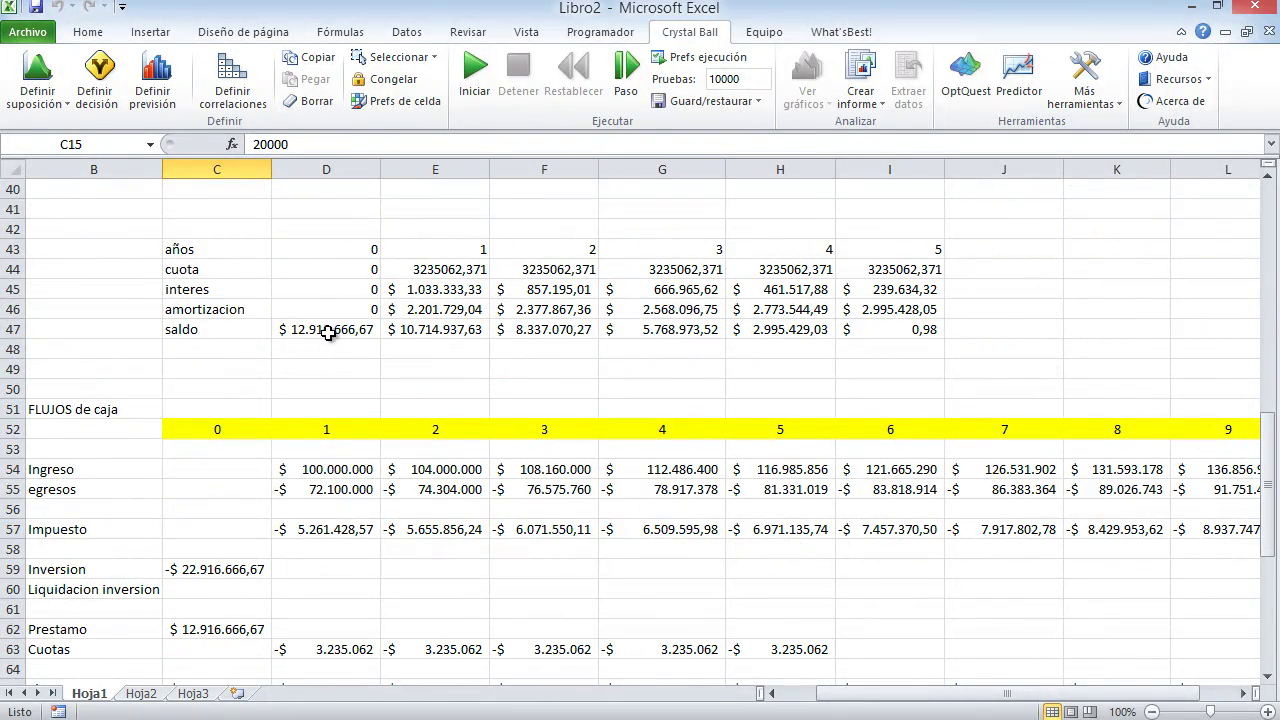
scroll(332, 319, down, 6)
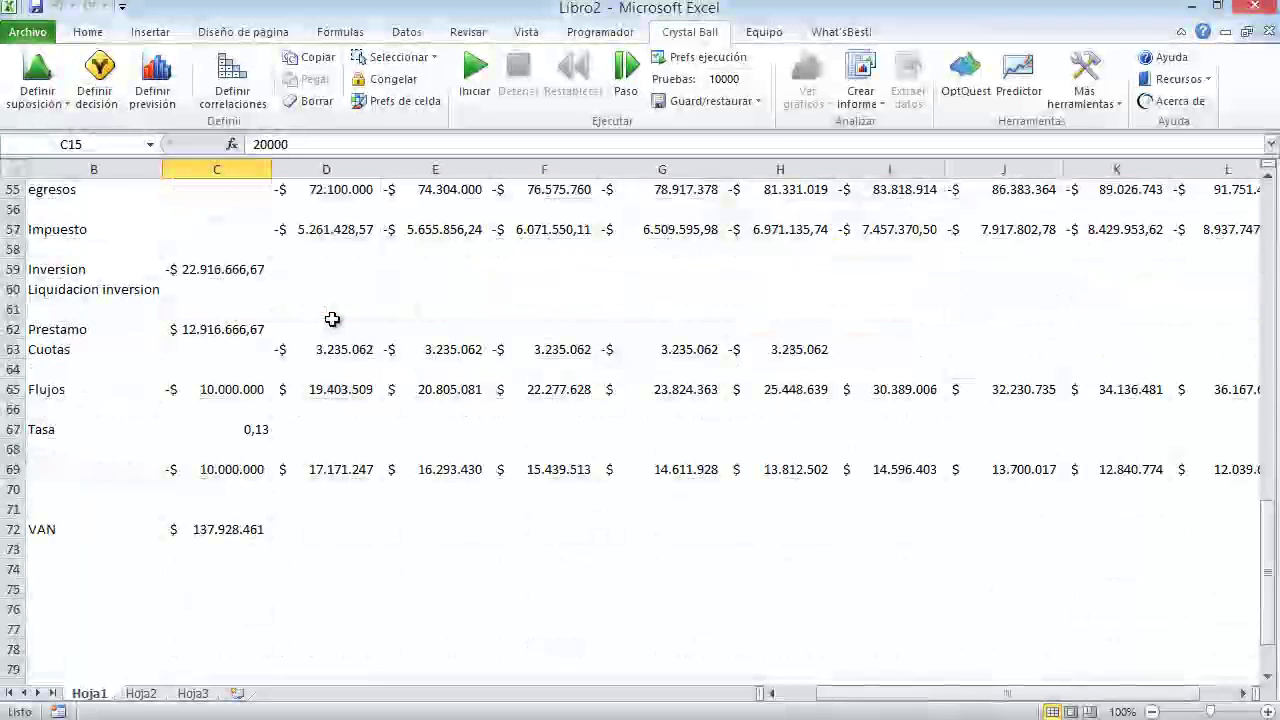
click(255, 471)
click(160, 85)
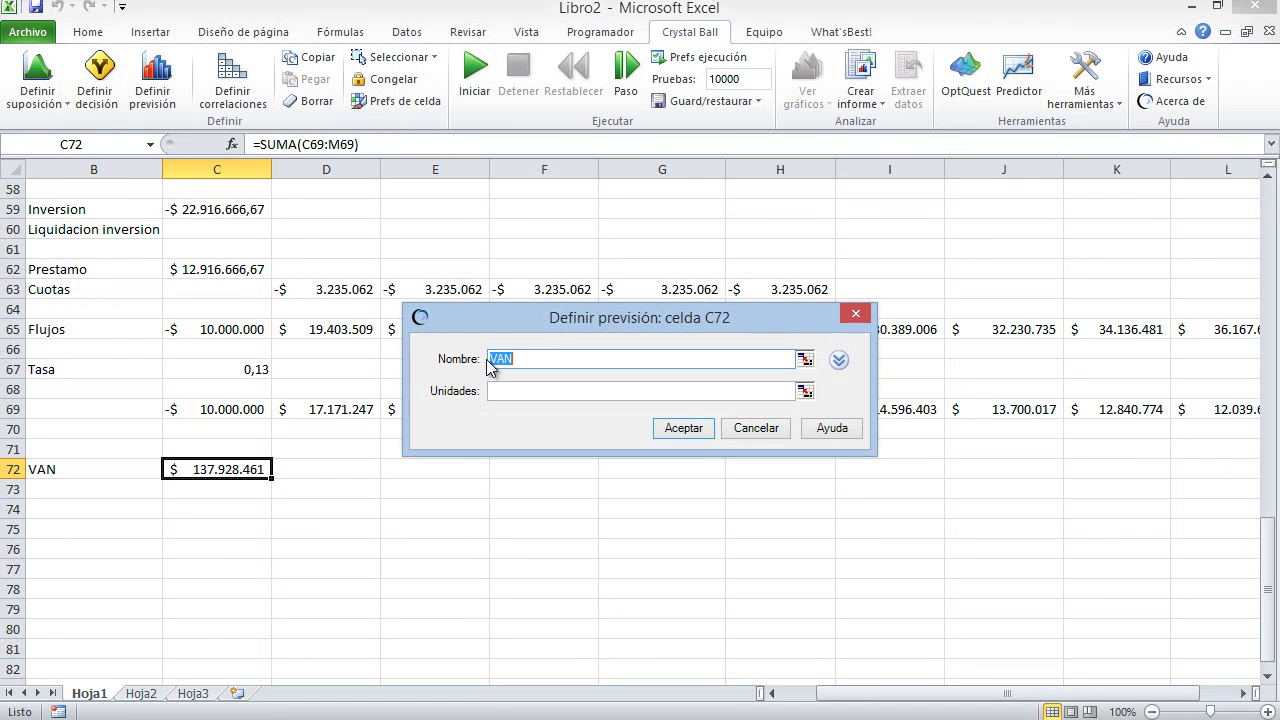
click(521, 385)
text(pesos)
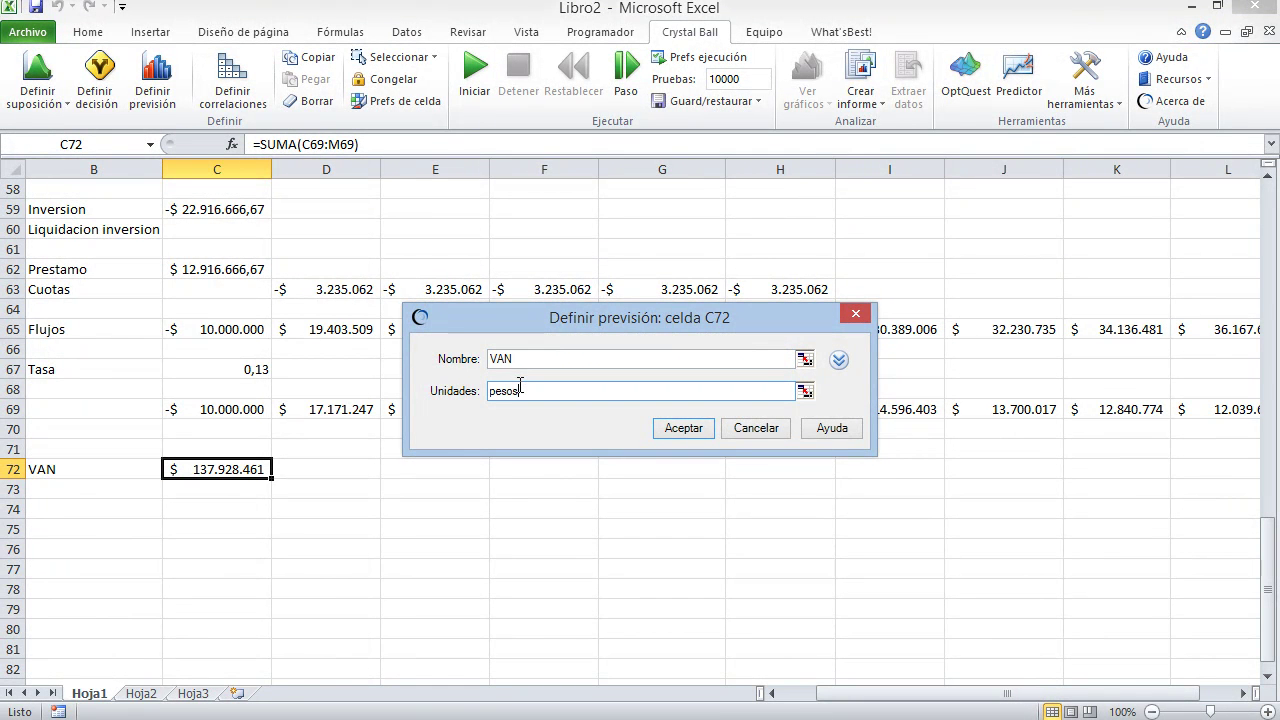
key(Return)
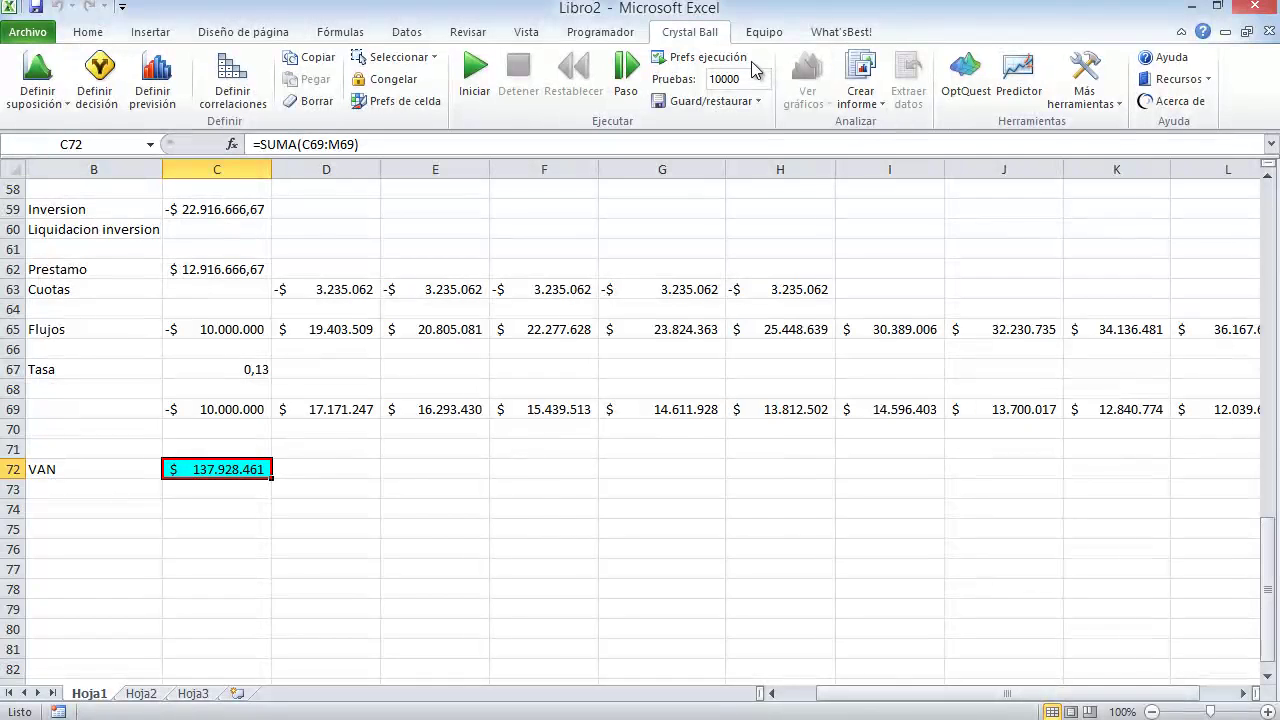
Run the simulation and set the lower certainty limit of the VAN forecast chart to 0.
click(476, 68)
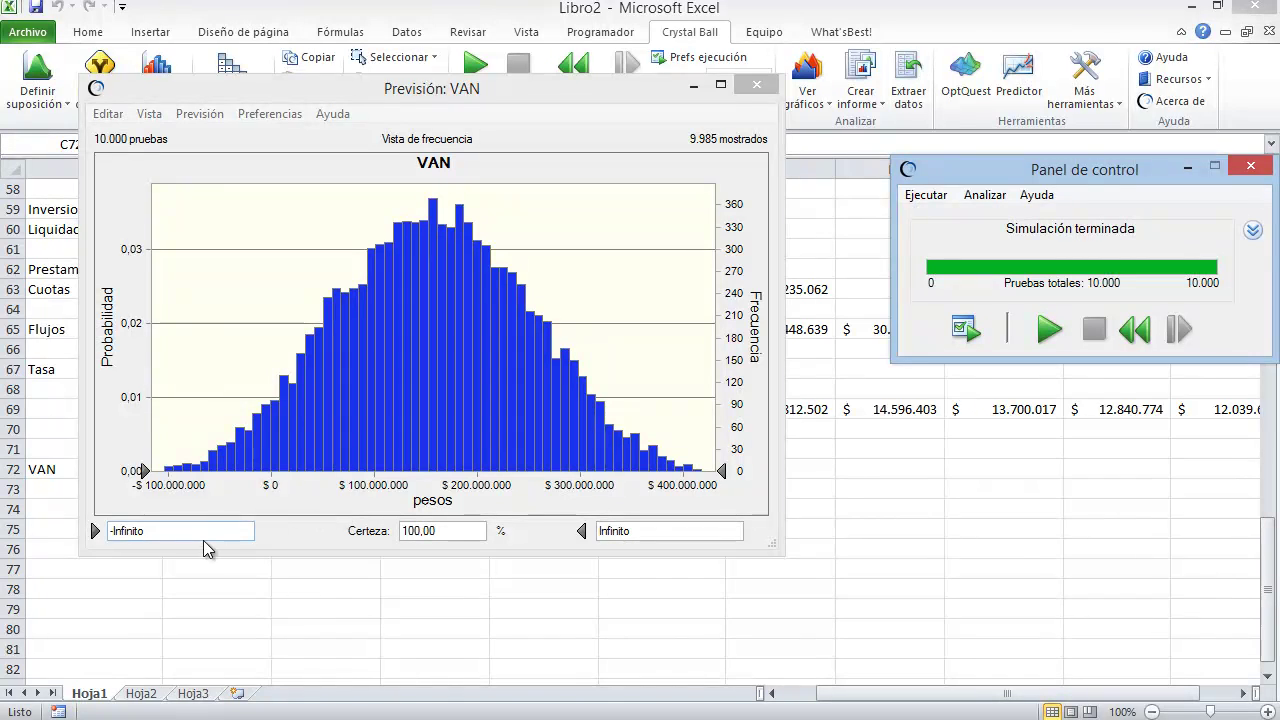
click(168, 530)
text(0)
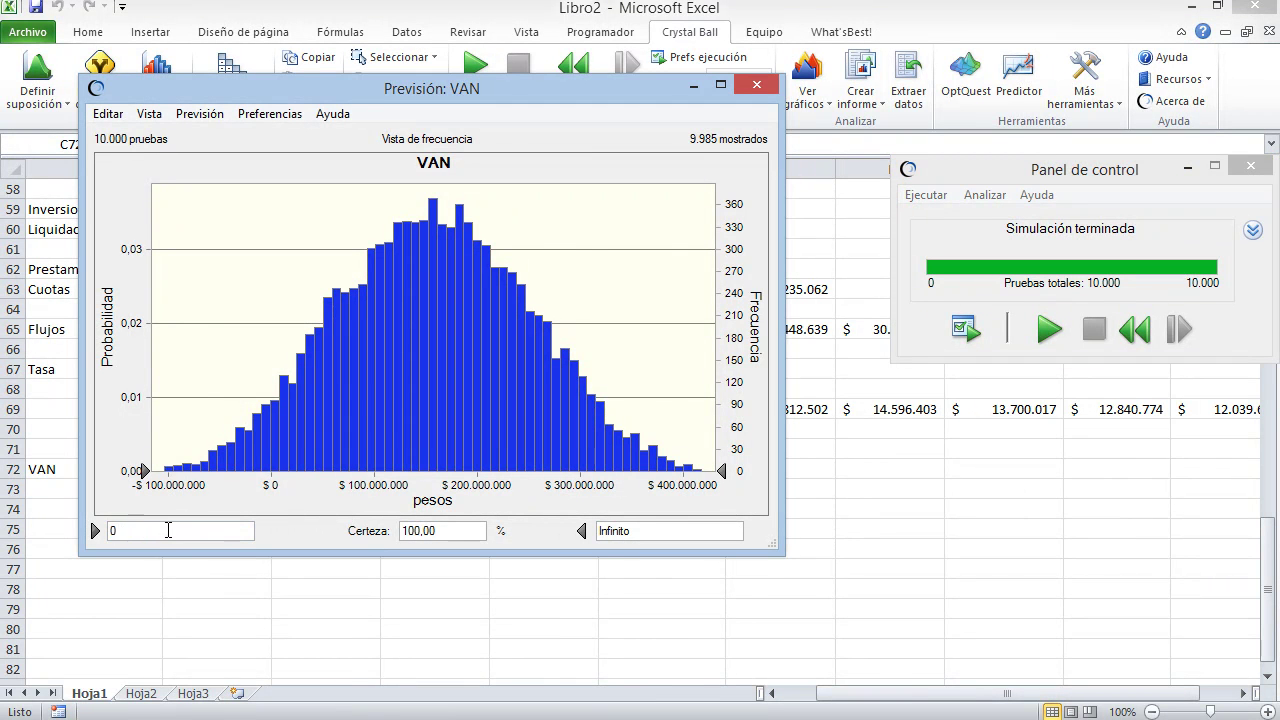
key(Return)
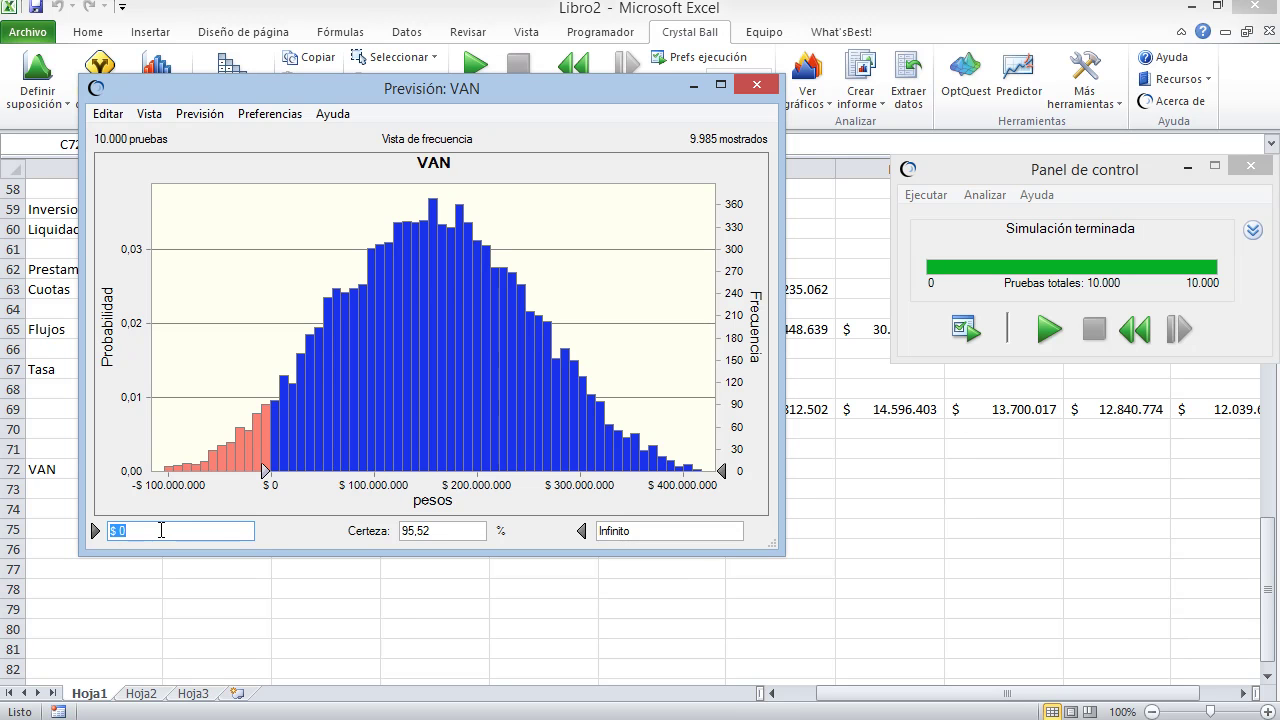
Examine each assumption's contribution to the VAN variance in the sensitivity chart, and close the chart.
click(150, 114)
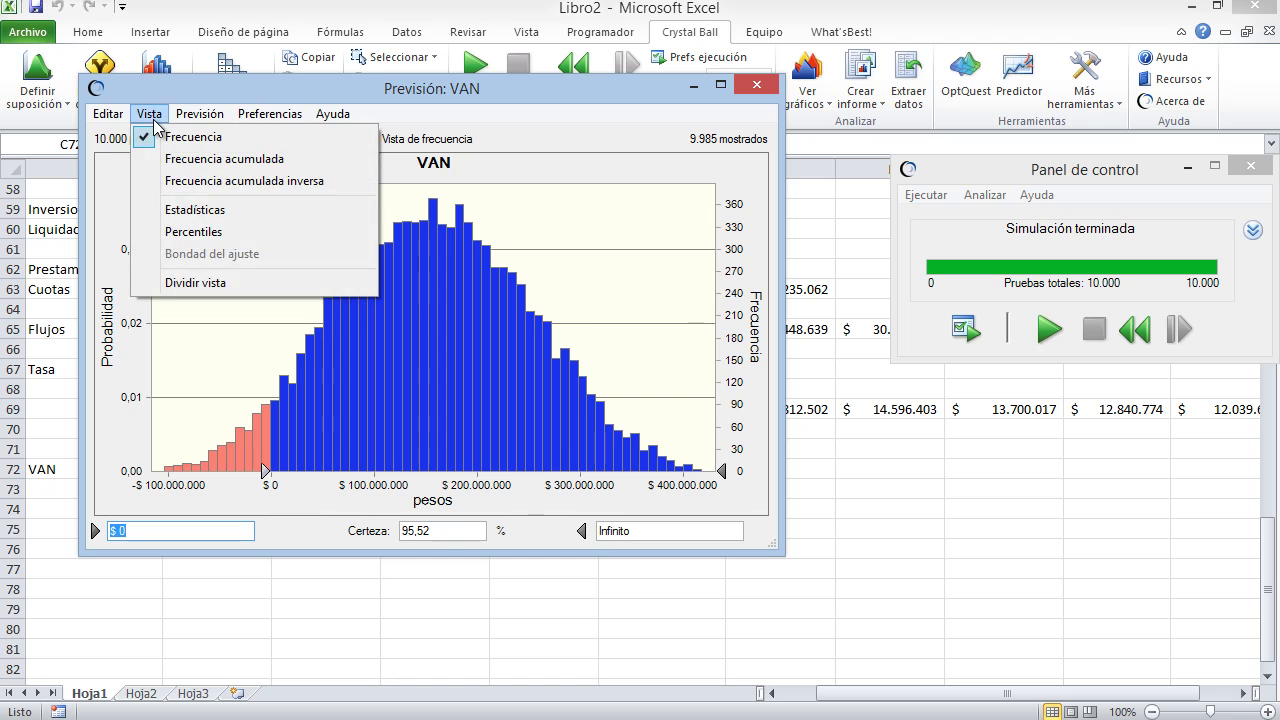
mouse_move(200, 114)
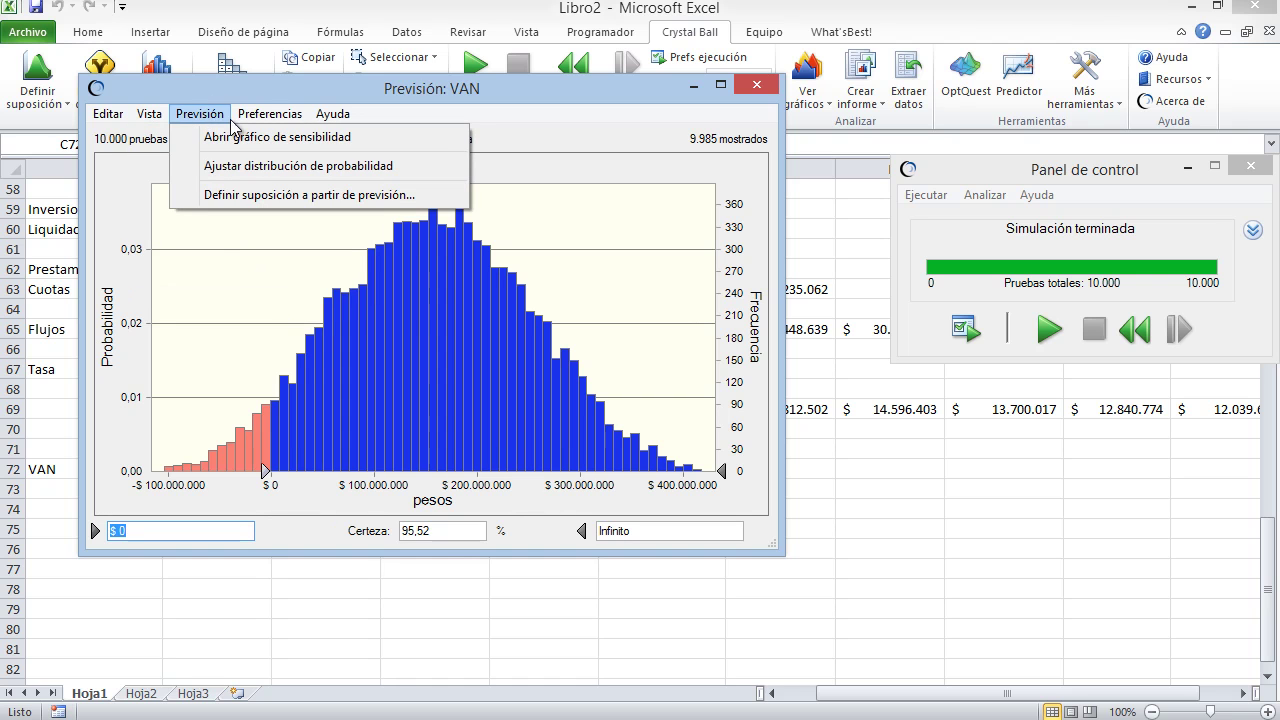
click(222, 148)
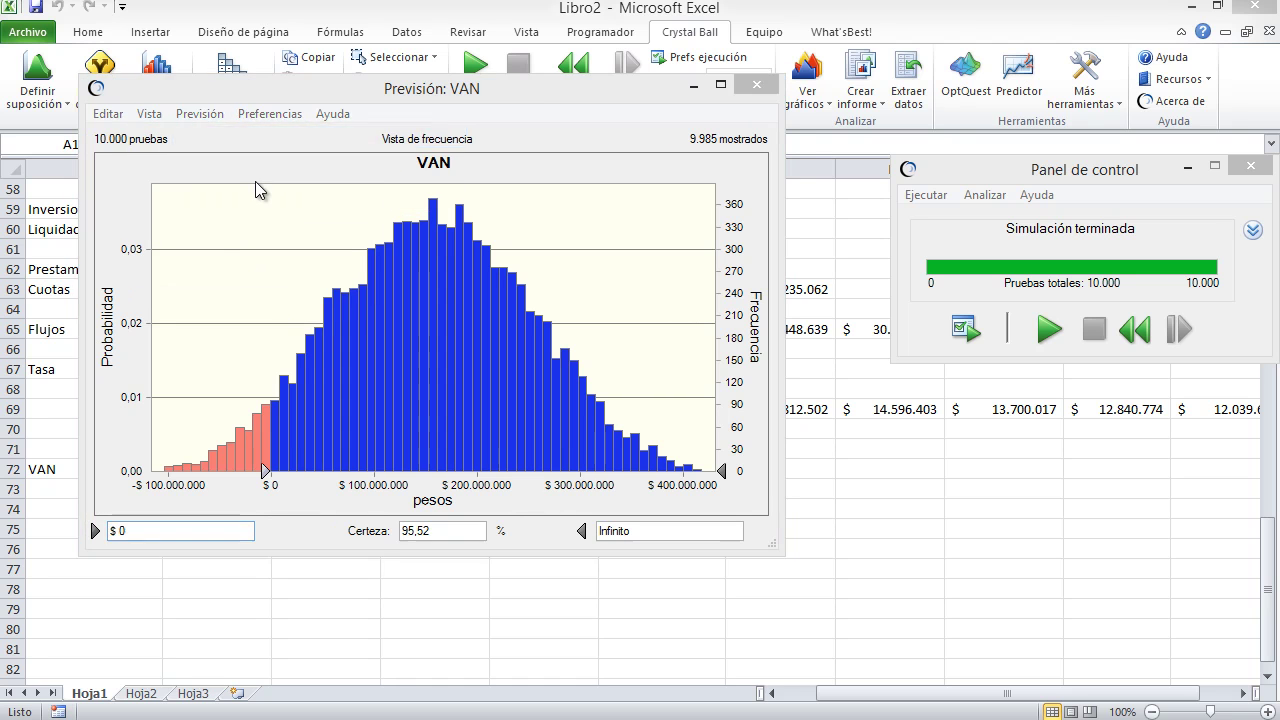
drag(351, 118, 682, 142)
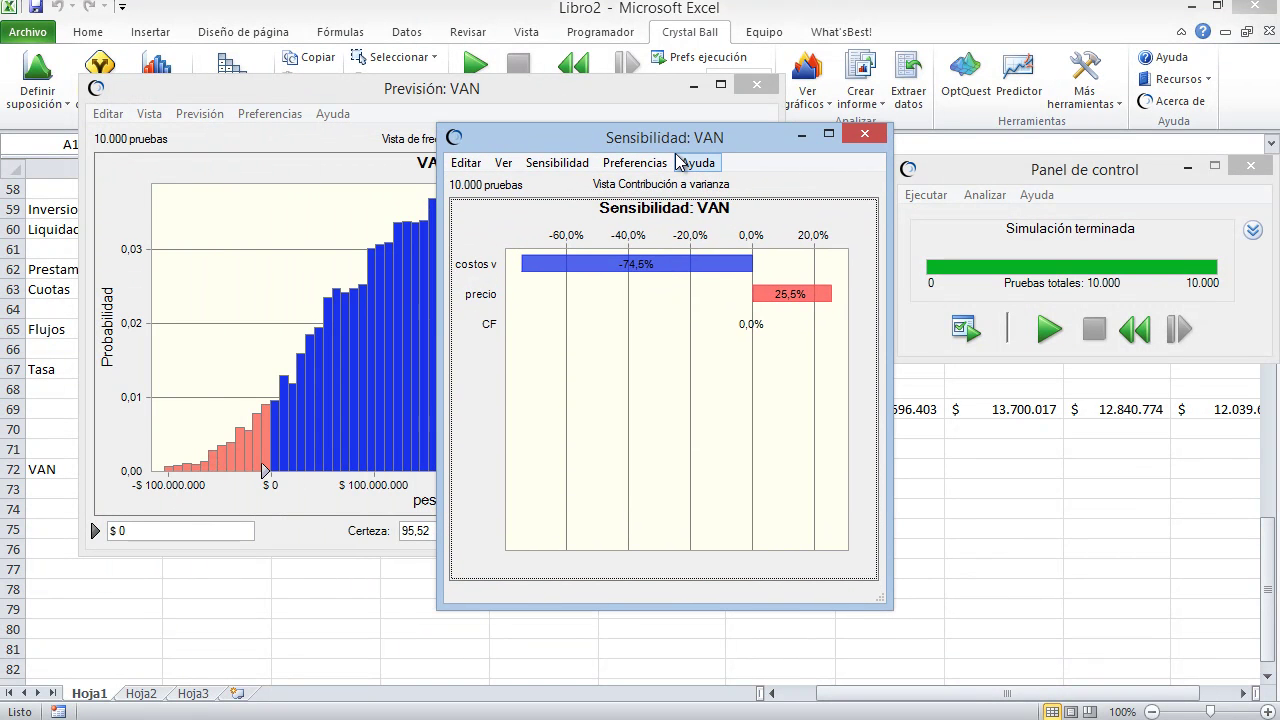
drag(728, 147, 613, 172)
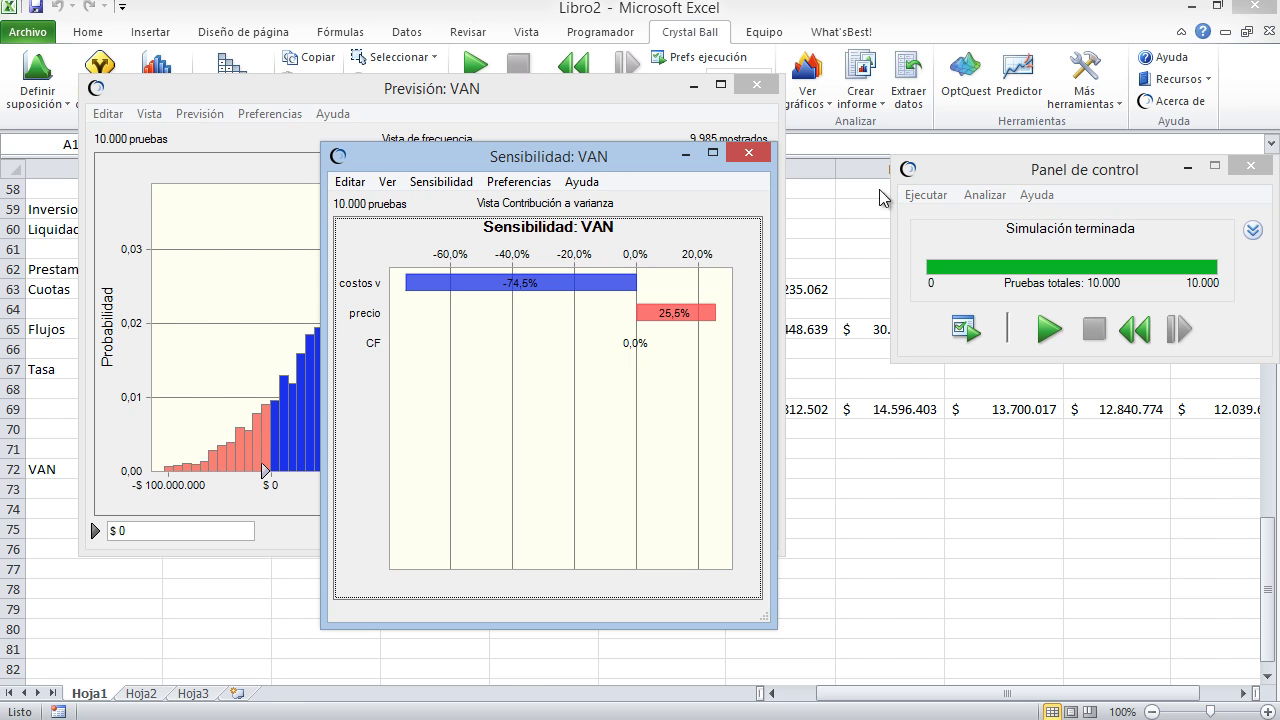
click(746, 152)
Reopen the VAN sensitivity chart and place it clear of the control panel.
click(287, 115)
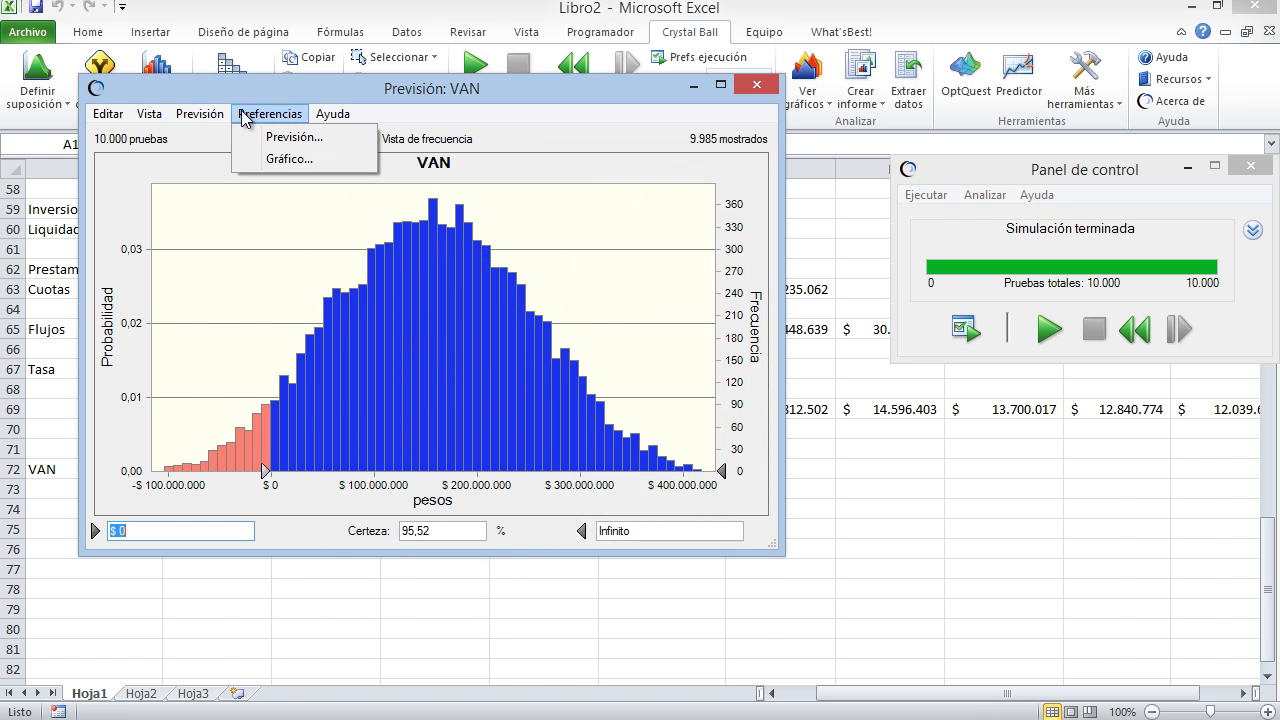
mouse_move(214, 116)
click(241, 137)
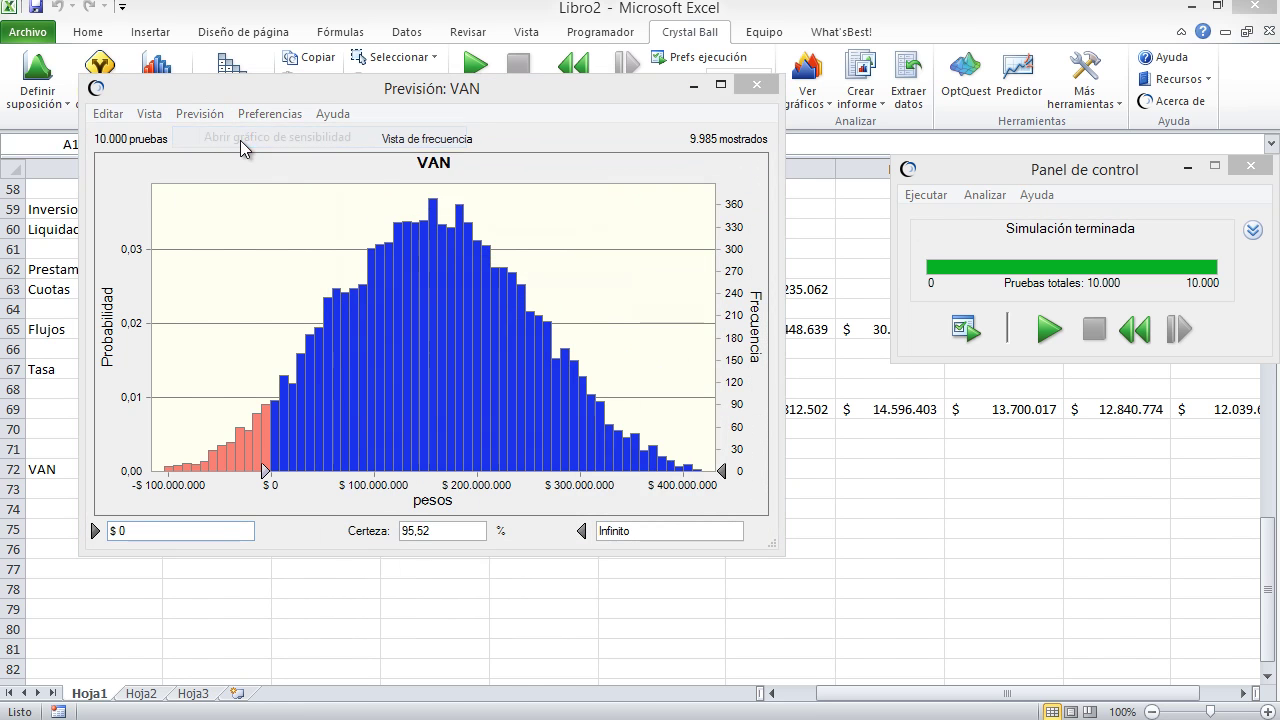
drag(545, 148, 621, 136)
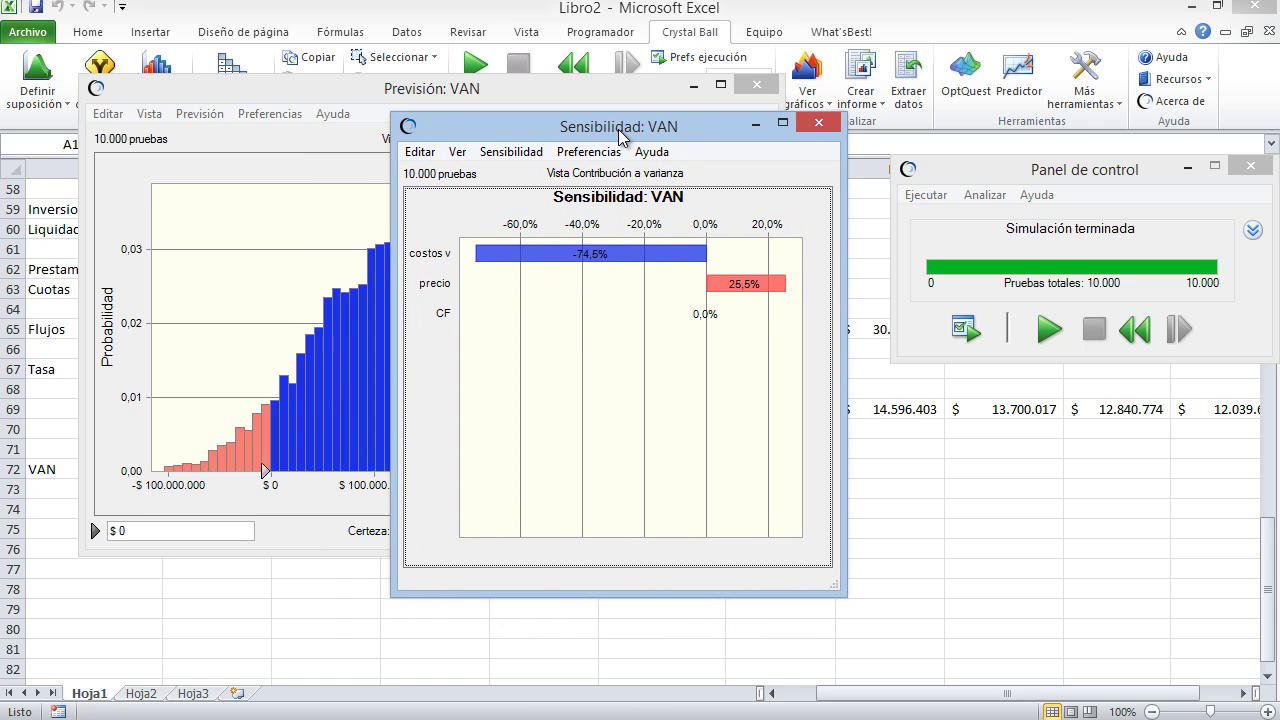